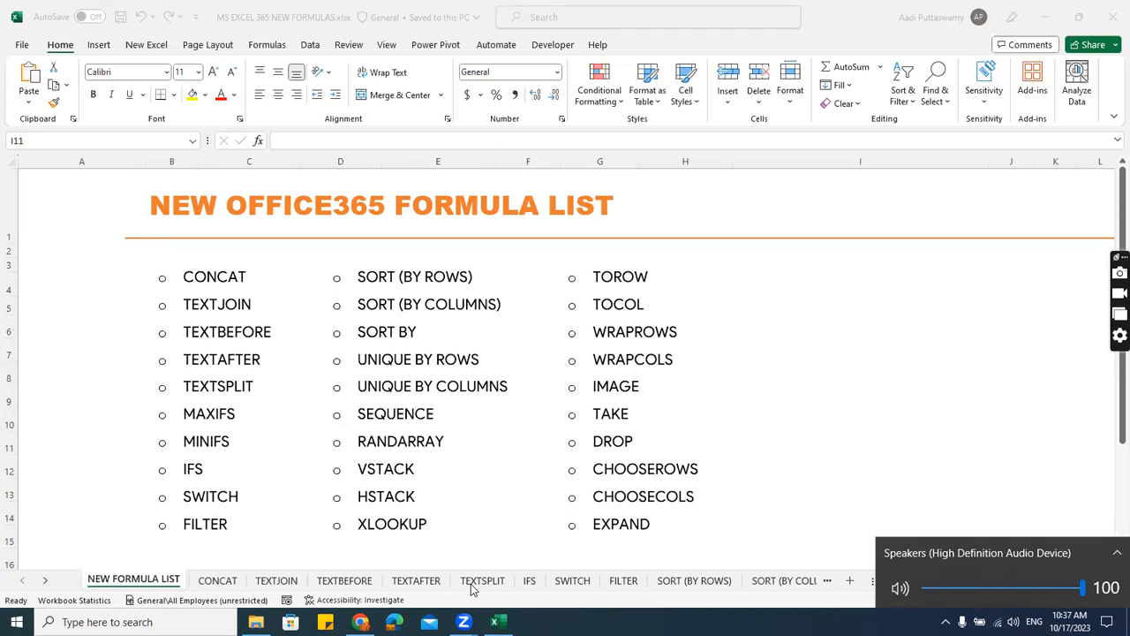
Open the CONCAT worksheet and select cell E7 under the COMBINE USING CONCAT heading.
click(218, 580)
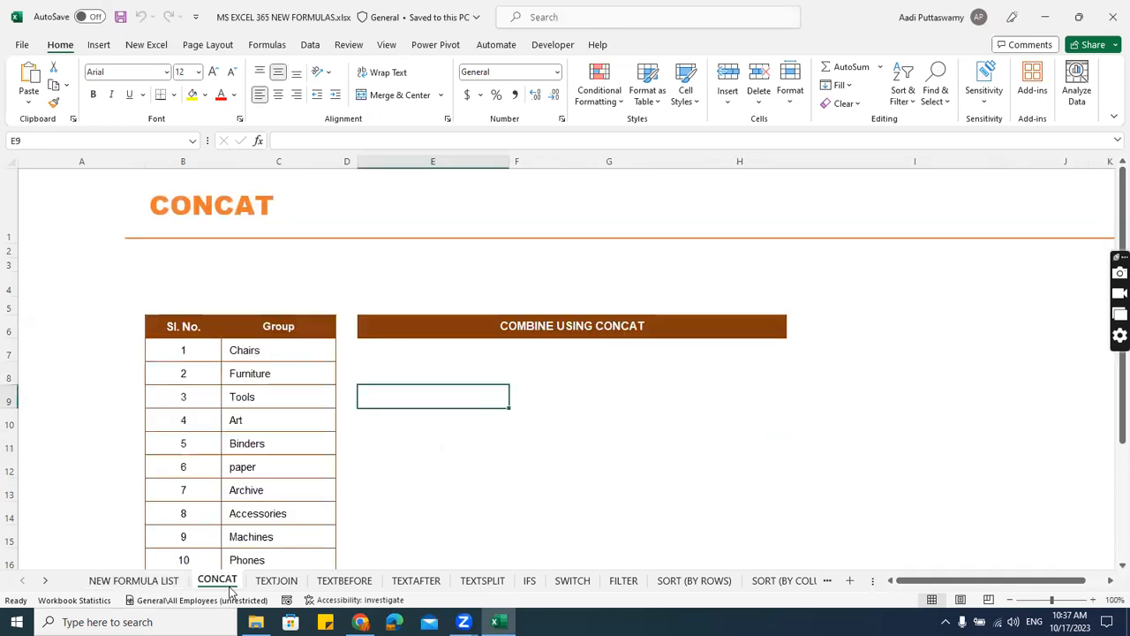
click(435, 358)
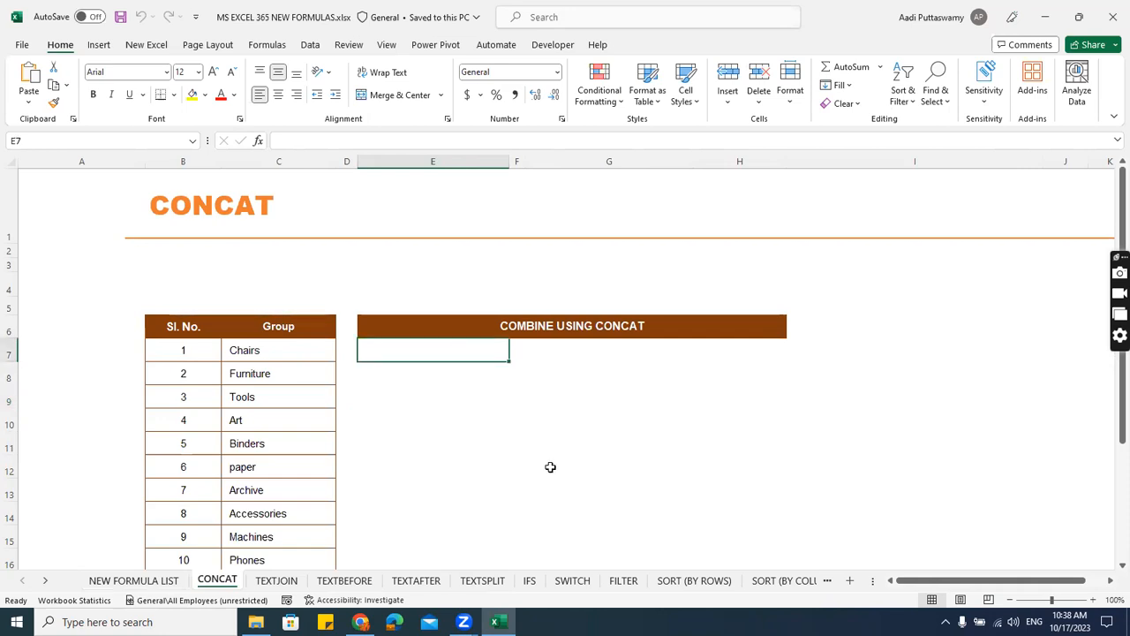
text(=)
key(Escape)
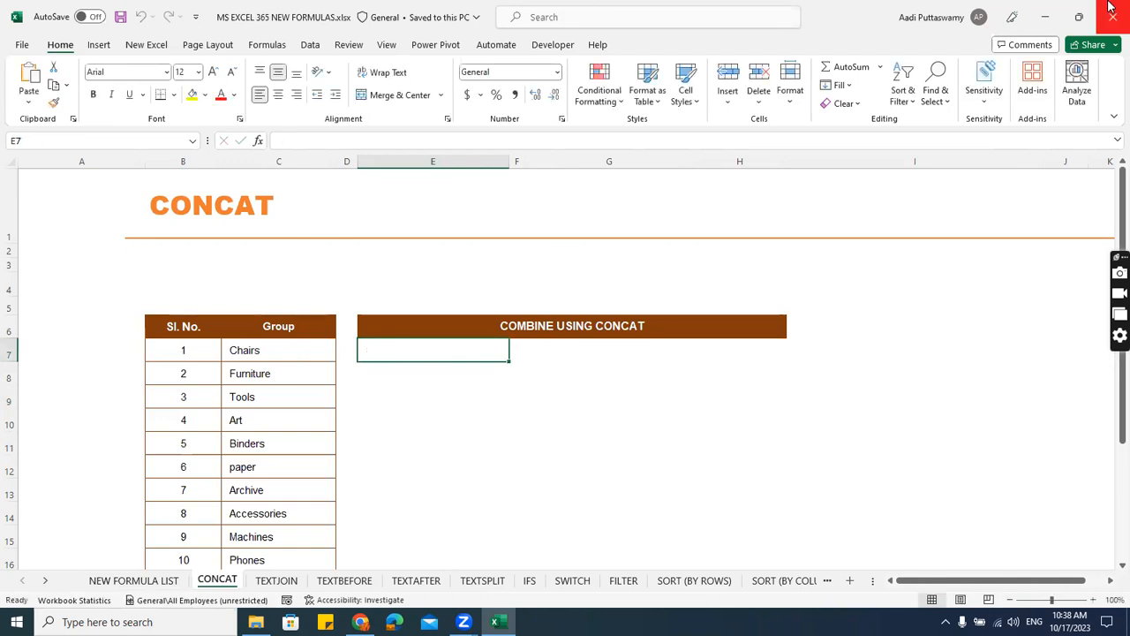
scroll(741, 312, up, 3)
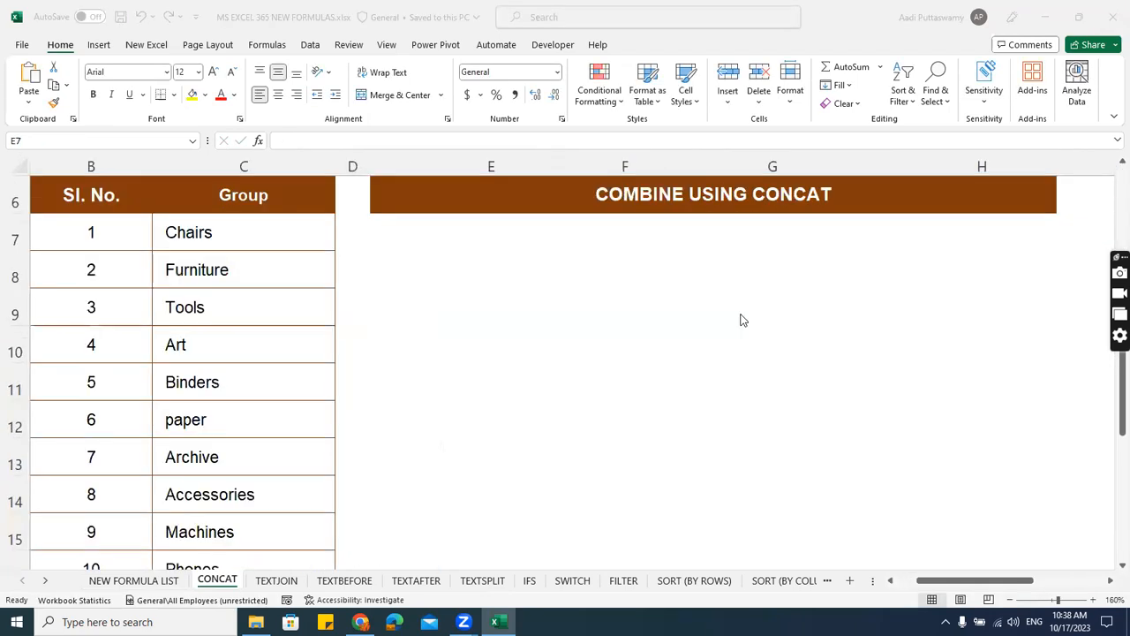
click(581, 244)
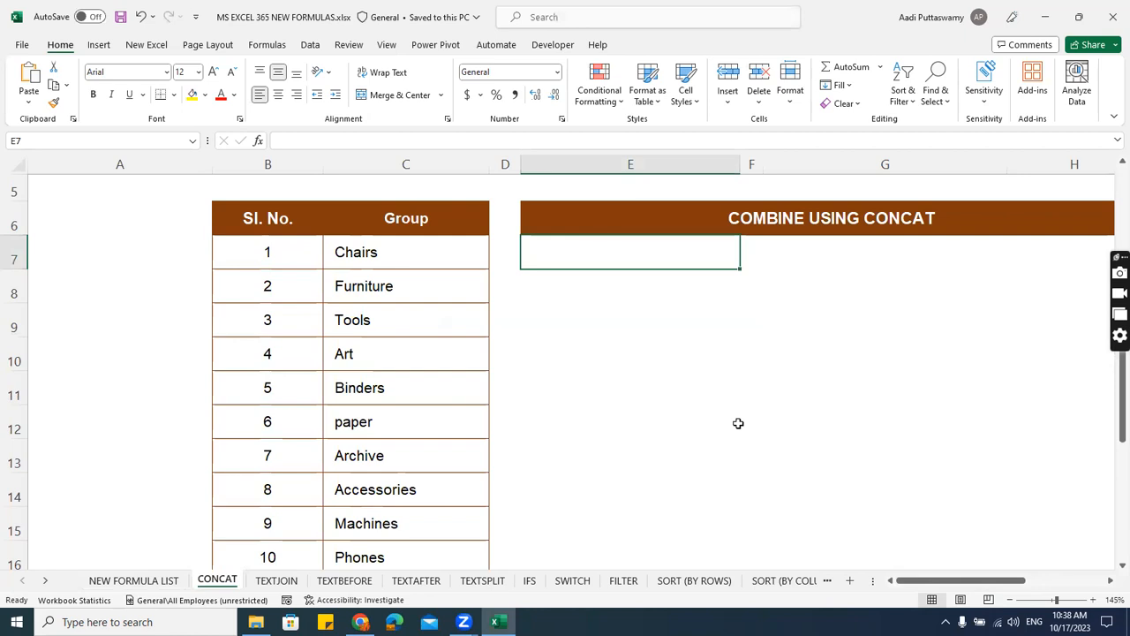
Enter a CONCATENATE formula in E7 that joins the individually referenced group cells C7, C8, C9, C10, C11 and C12.
text(=concat)
key(Down)
key(Tab)
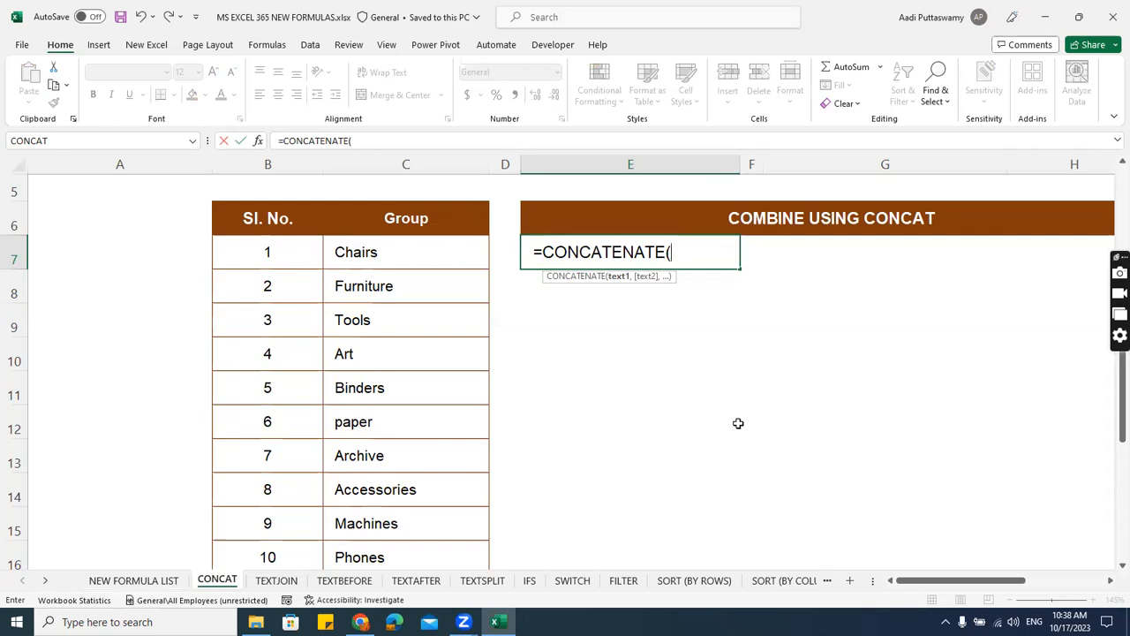
click(464, 280)
click(454, 260)
text(,)
click(433, 287)
text(,)
click(433, 319)
text(,)
click(419, 359)
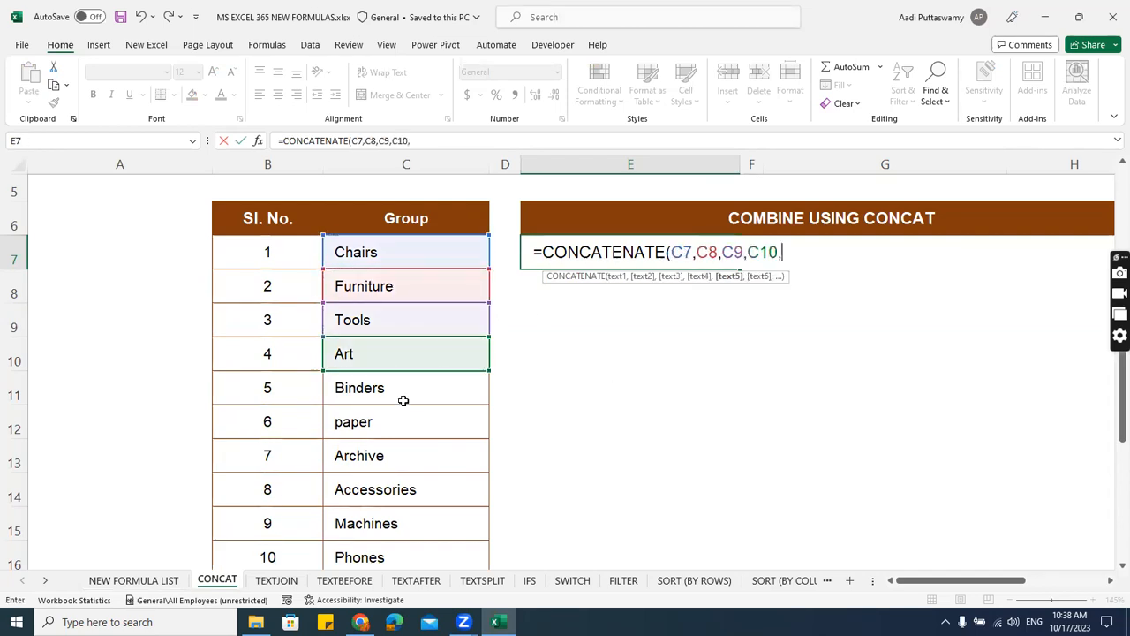
text(,)
click(402, 393)
text(,)
click(405, 426)
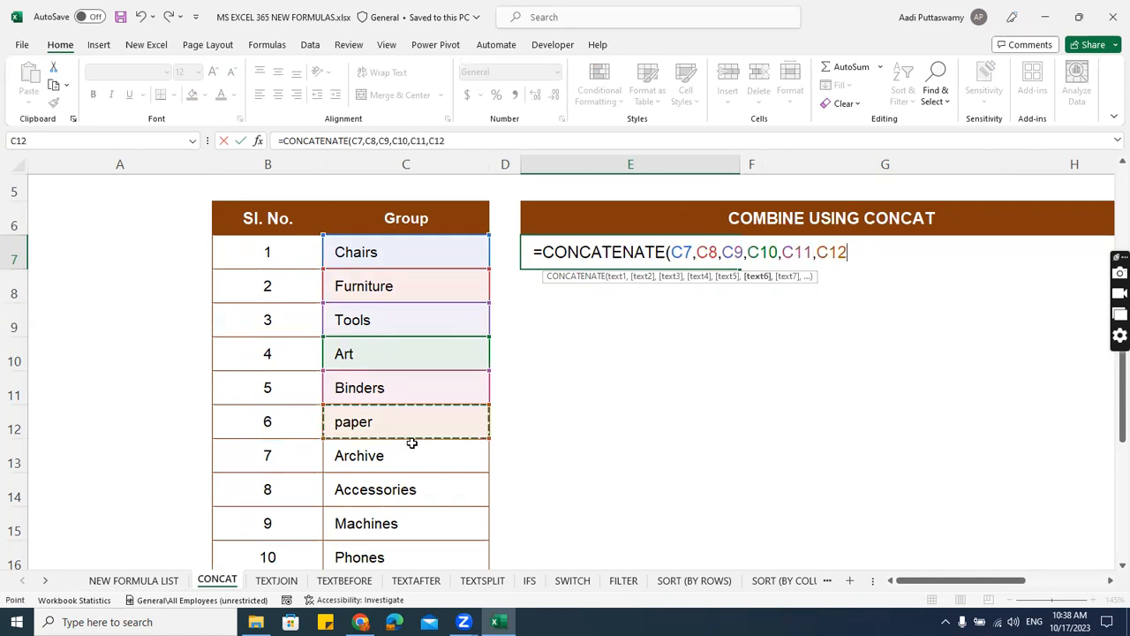
text())
key(Return)
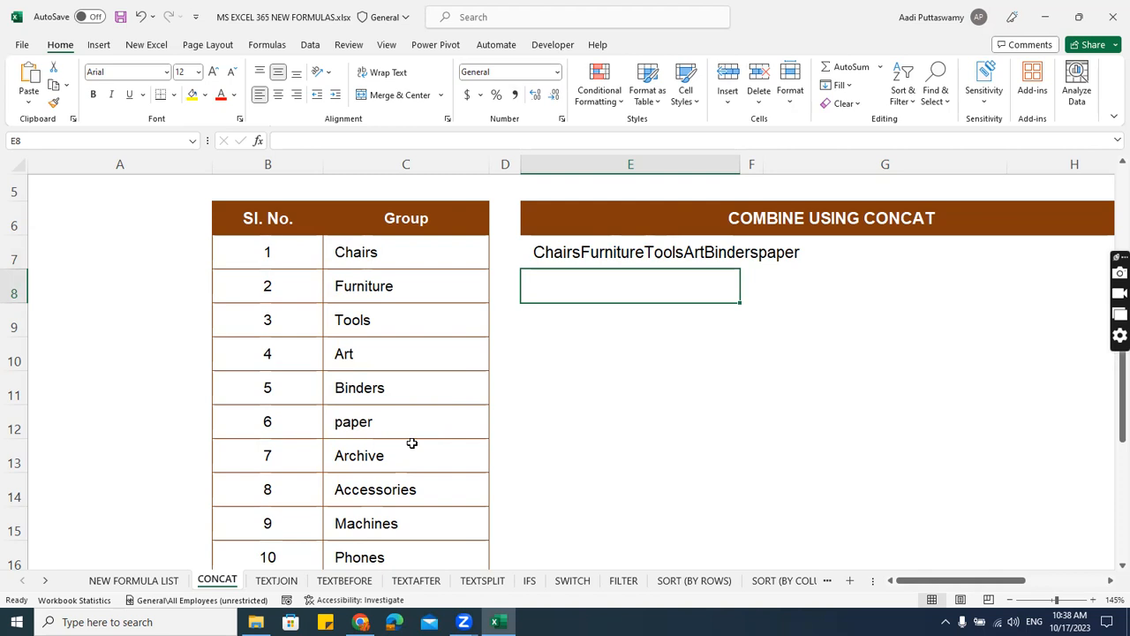
Enter a CONCAT formula in E8 that joins C7, C8, C9, C10, C11 and C12 as separate arguments.
text(=concat)
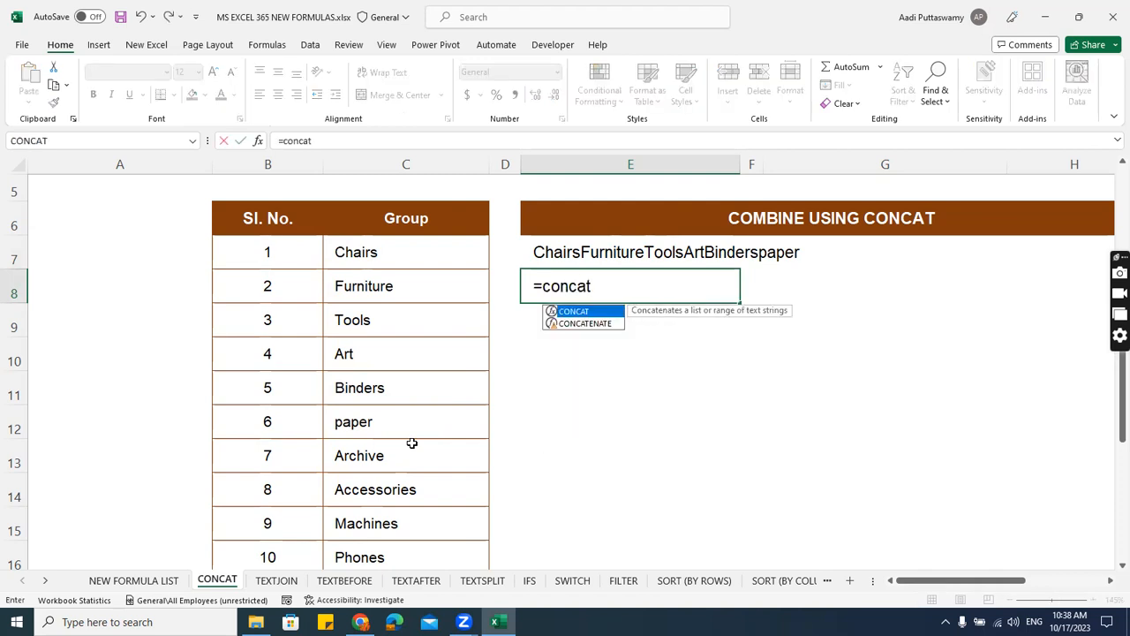
text(()
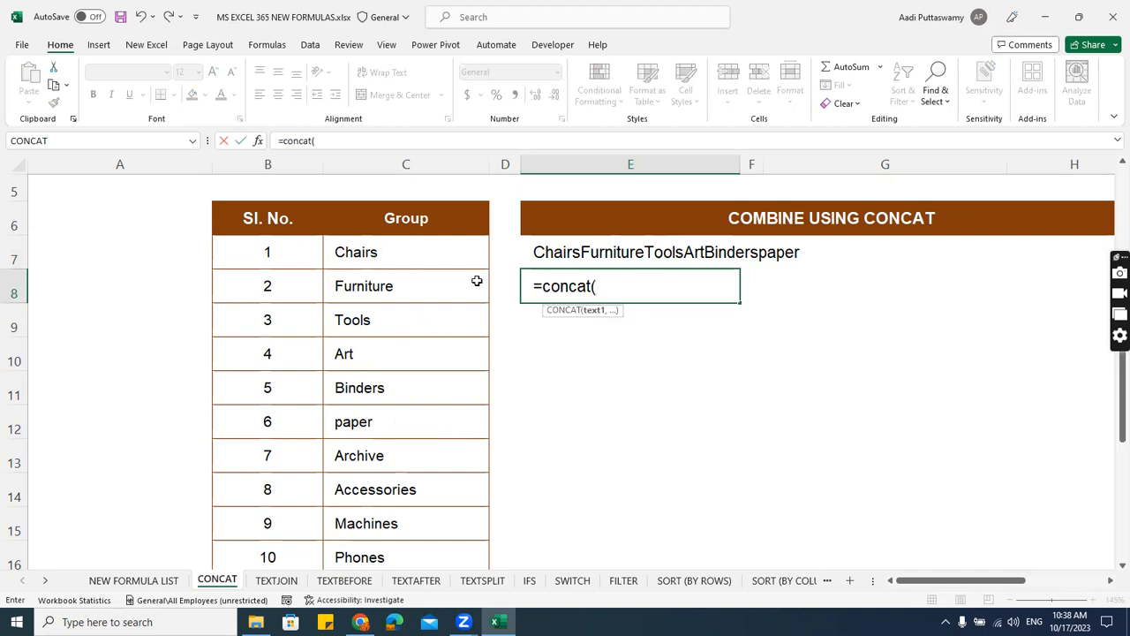
click(410, 257)
text(,)
click(412, 280)
text(,)
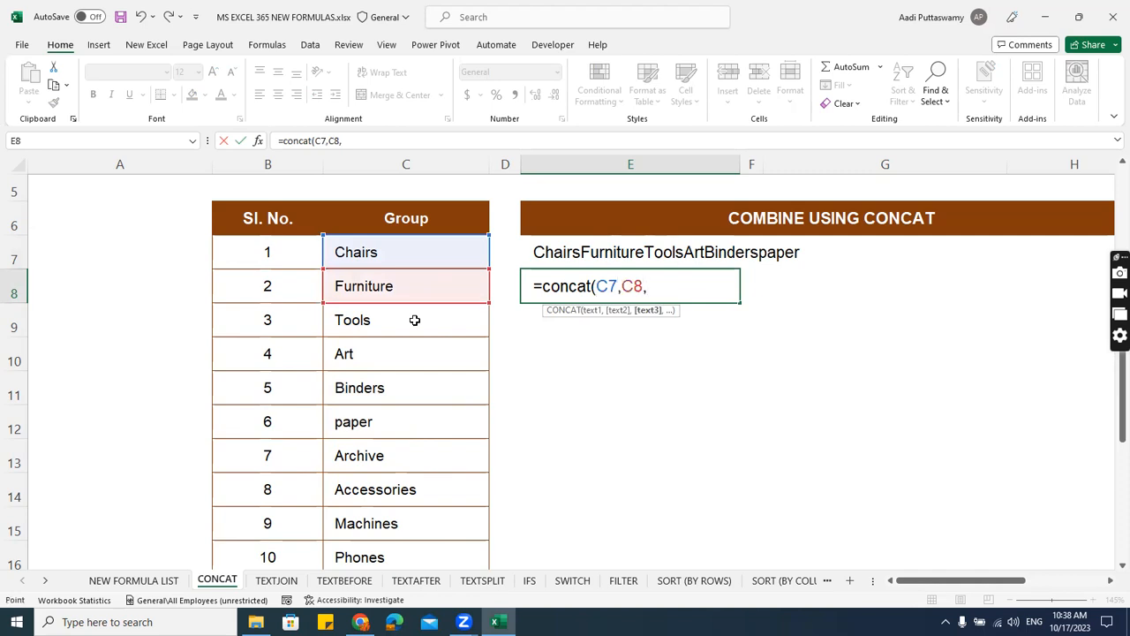
click(414, 320)
text(,)
click(409, 356)
text(,)
click(411, 388)
text(,)
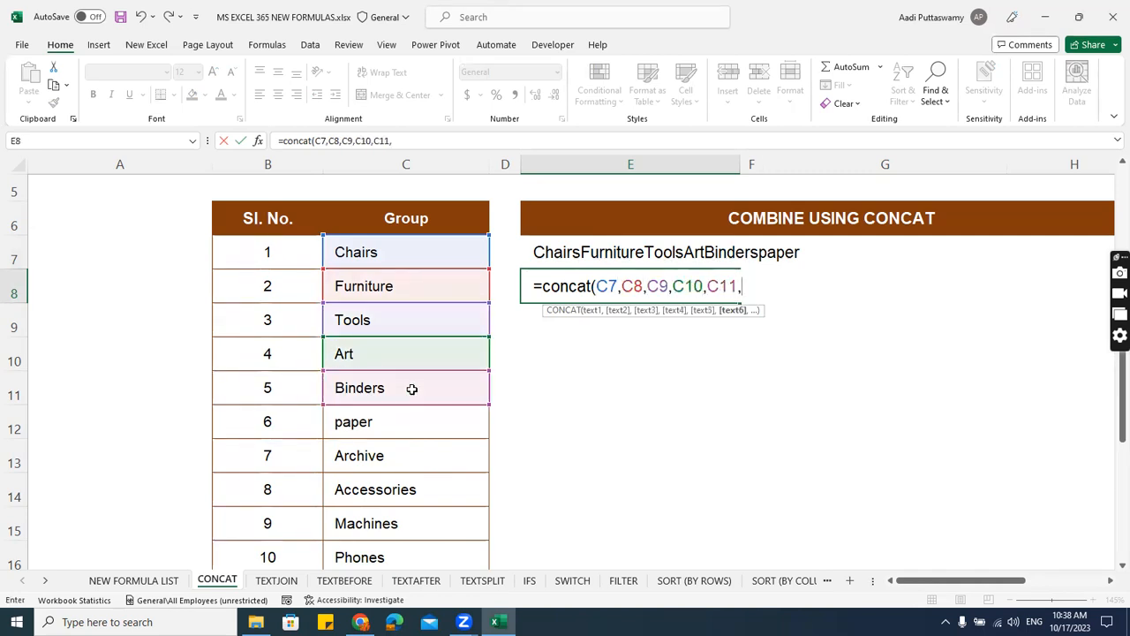
click(405, 419)
key(Return)
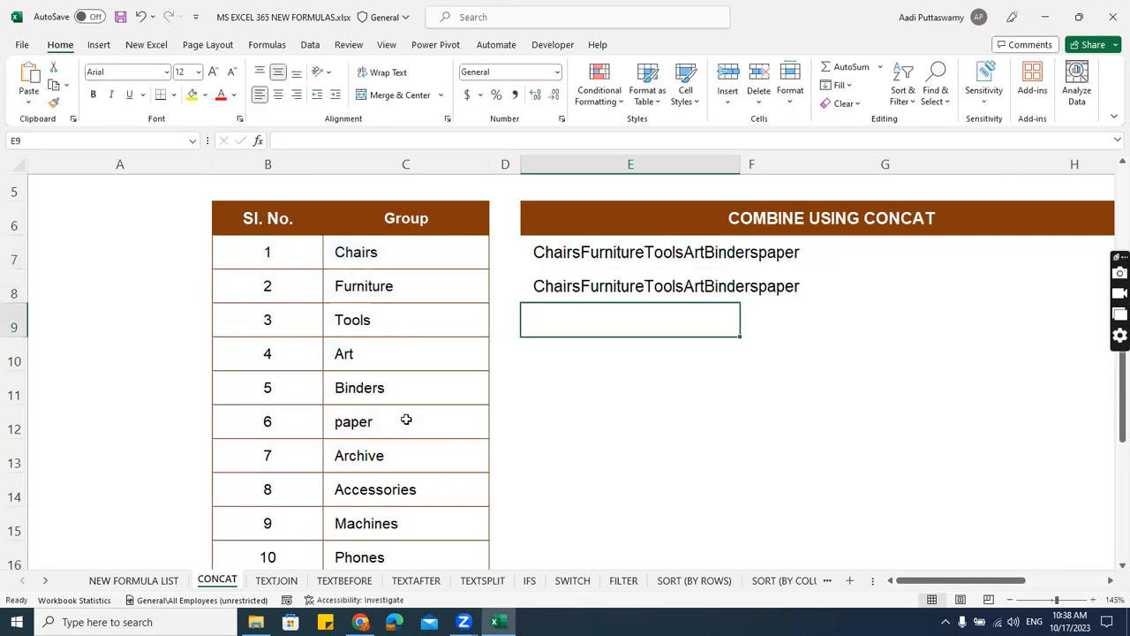
Enter a CONCAT formula in E9 that joins the whole group range C7:C16, and reselect E9.
text(=concat)
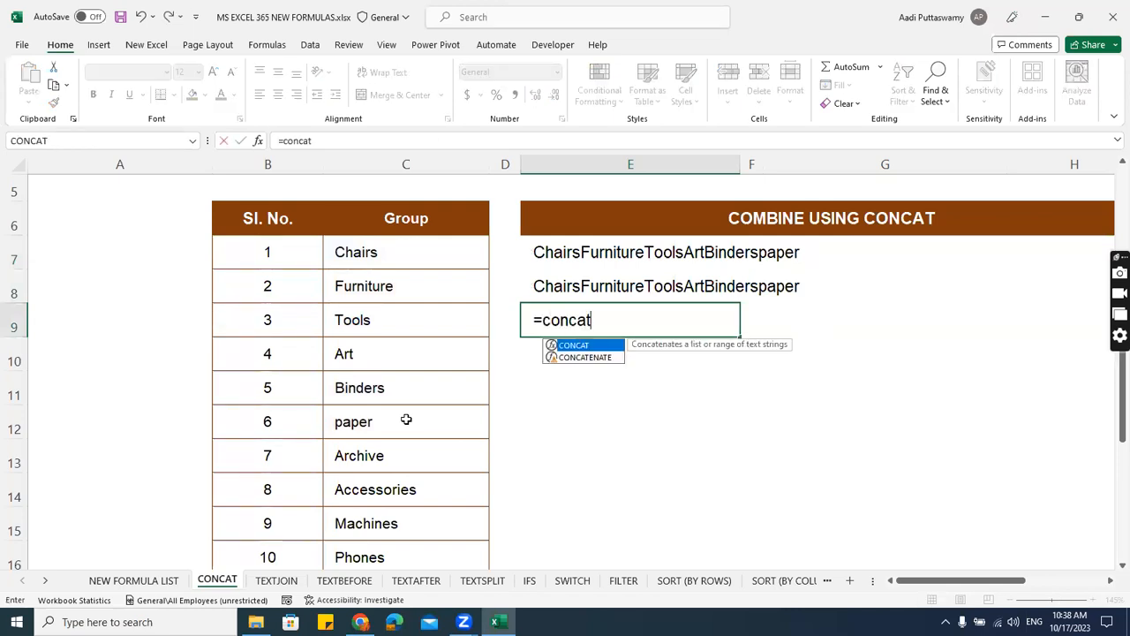
key(Tab)
drag(387, 259, 413, 542)
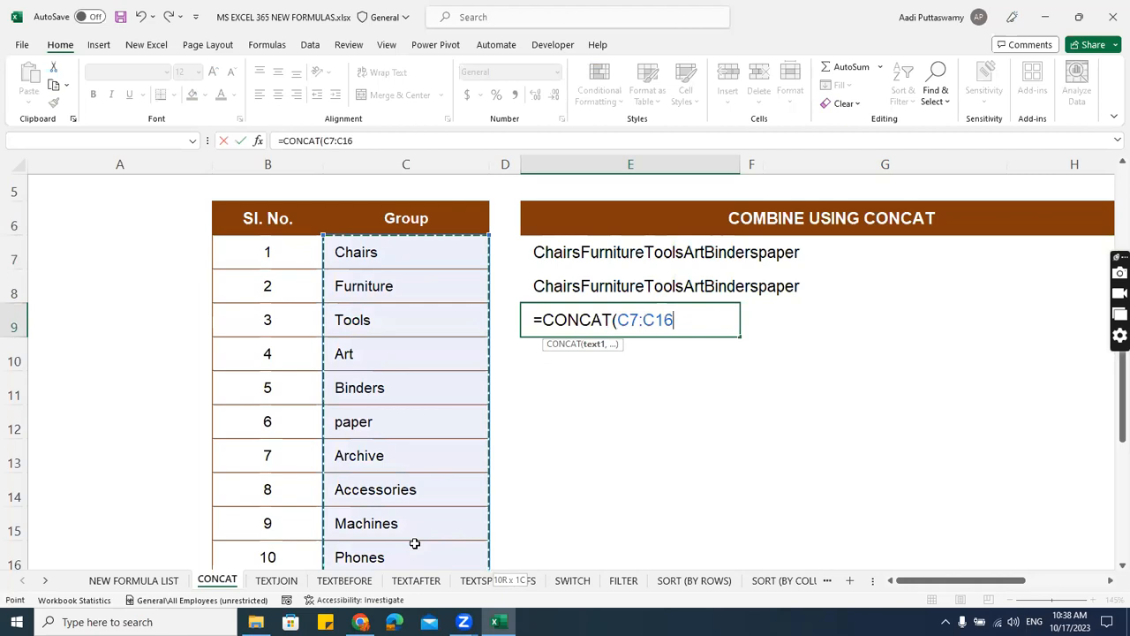
key(Return)
key(Up)
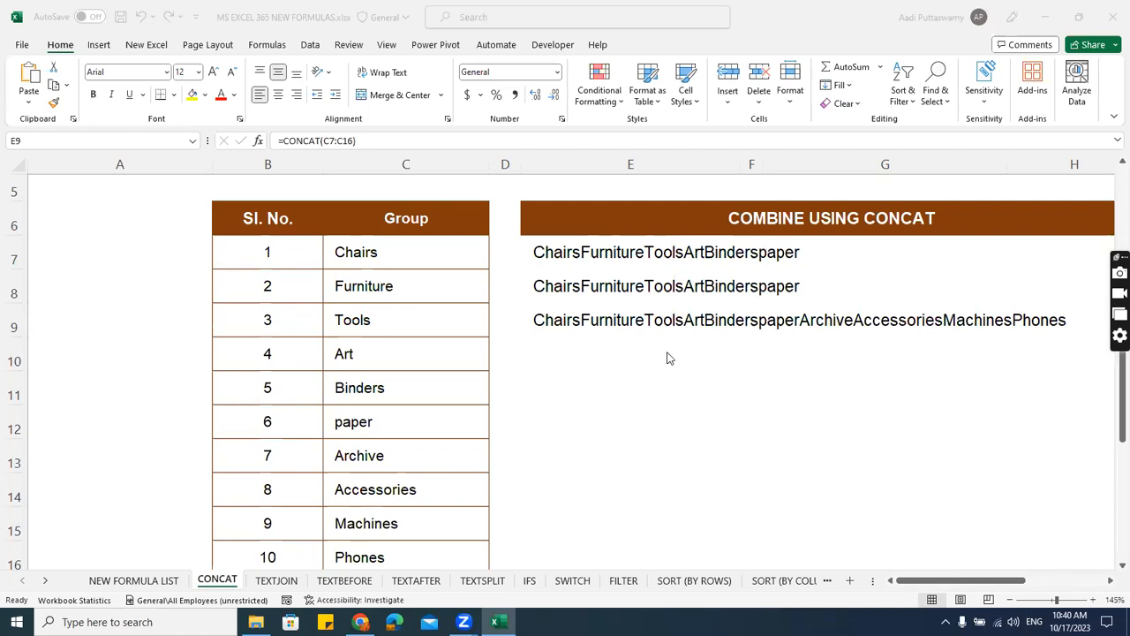
On the TEXTJOIN worksheet, begin a TEXTJOIN formula in cell E7.
click(282, 580)
click(277, 580)
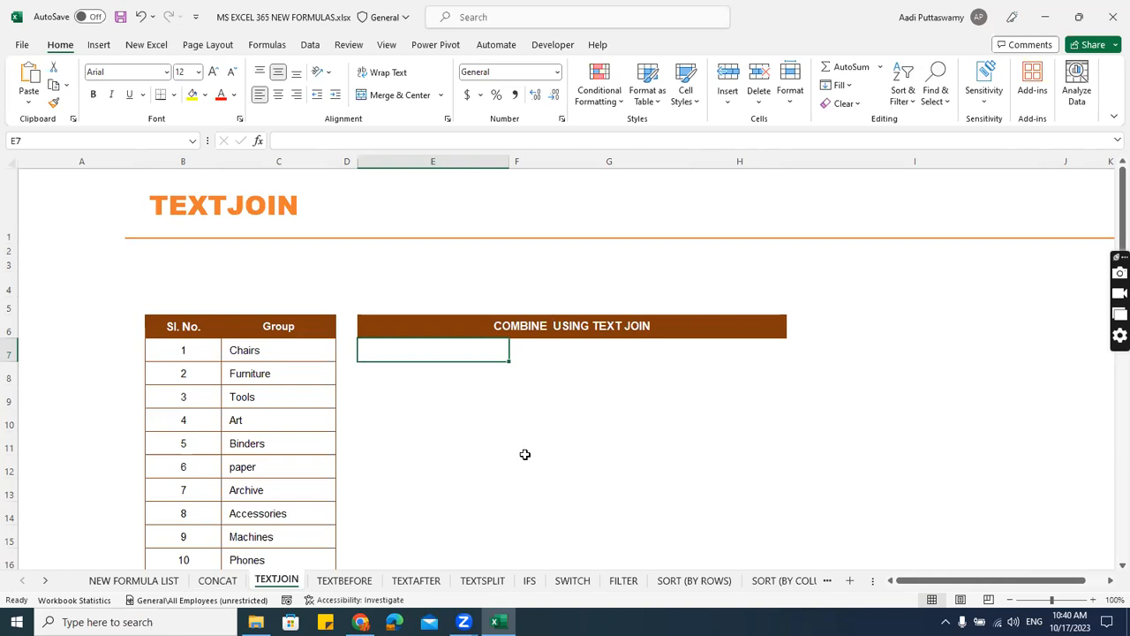
scroll(522, 455, up, 1)
text(=concat)
key(BackSpace)
key(BackSpace)
key(BackSpace)
key(BackSpace)
key(BackSpace)
key(BackSpace)
text(text)
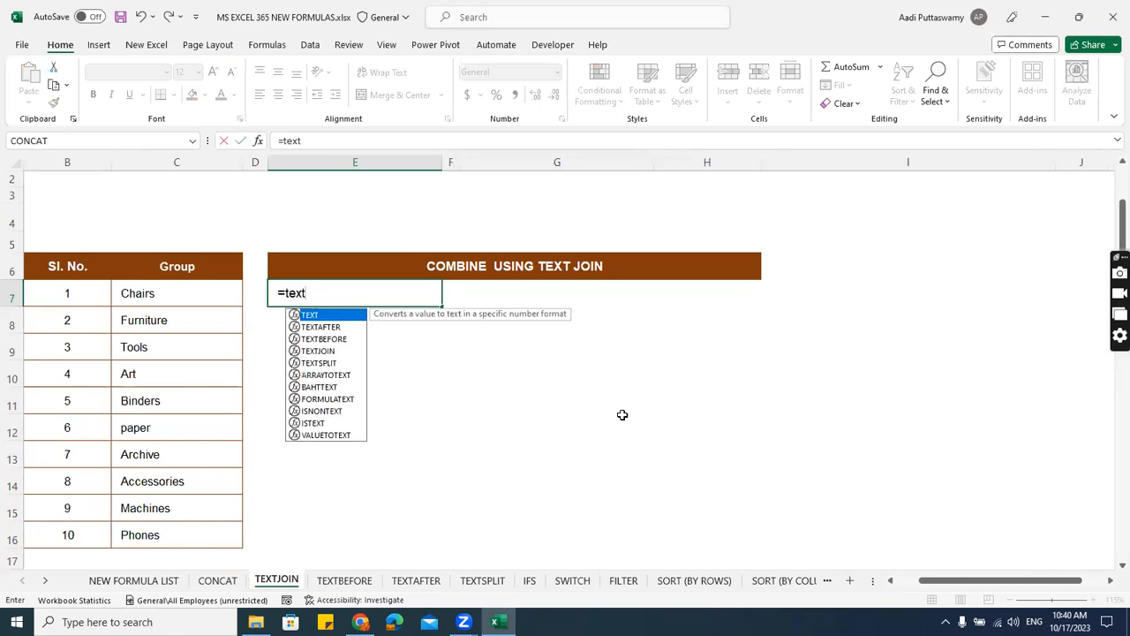
text(join)
key(Tab)
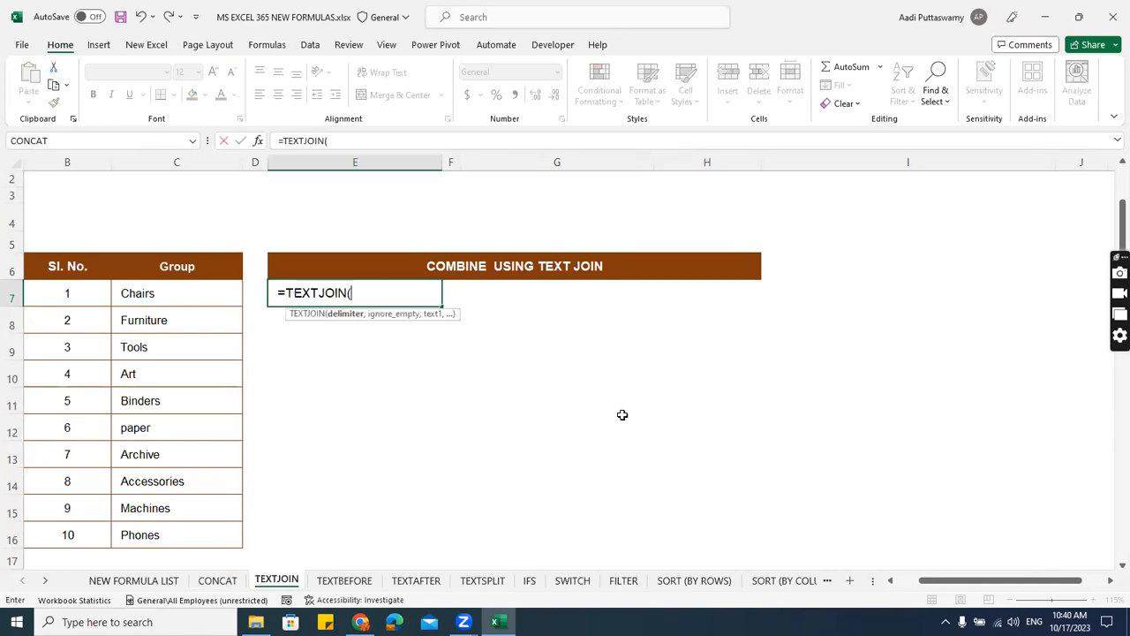
Set the TEXTJOIN delimiter to ", " and the ignore_empty argument to TRUE.
click(1107, 146)
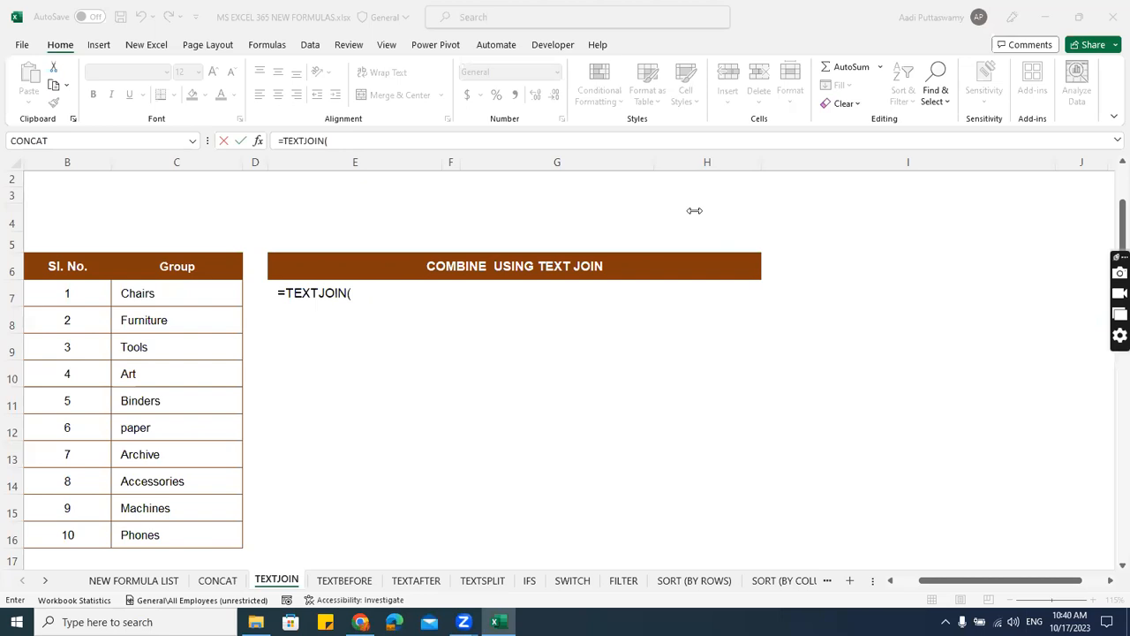
click(366, 287)
click(391, 295)
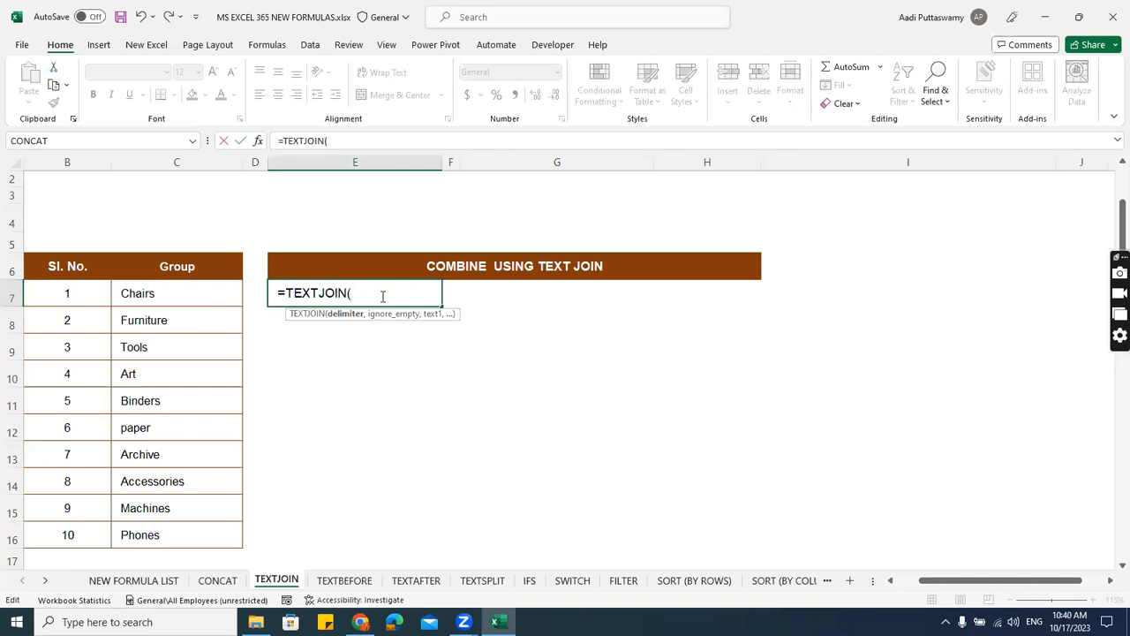
text(", ",)
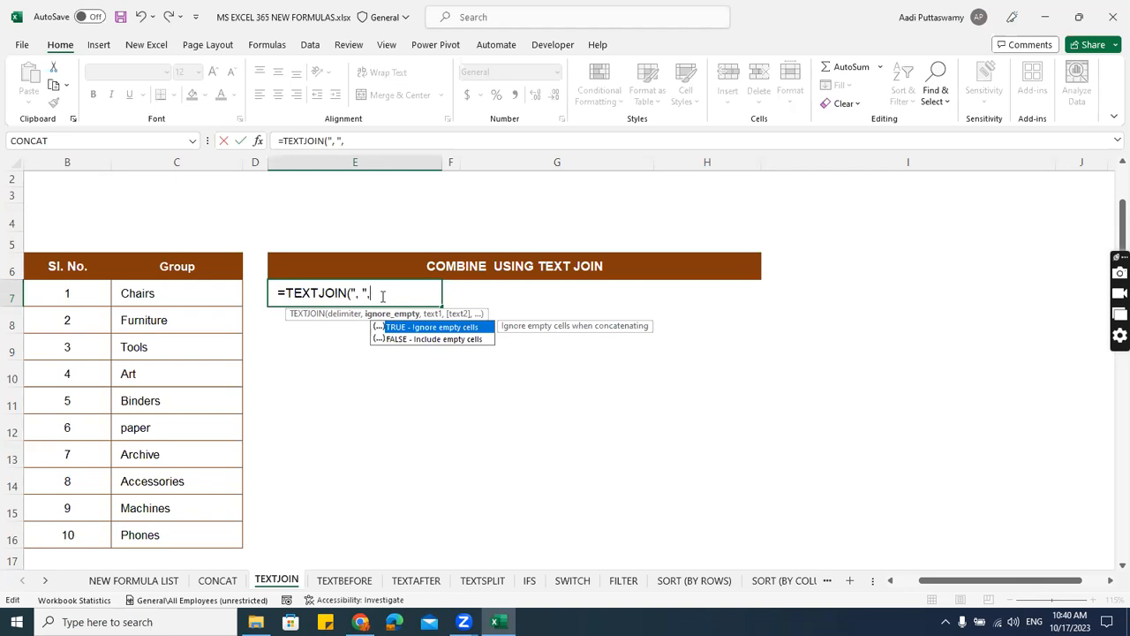
key(Down)
key(Up)
key(Tab)
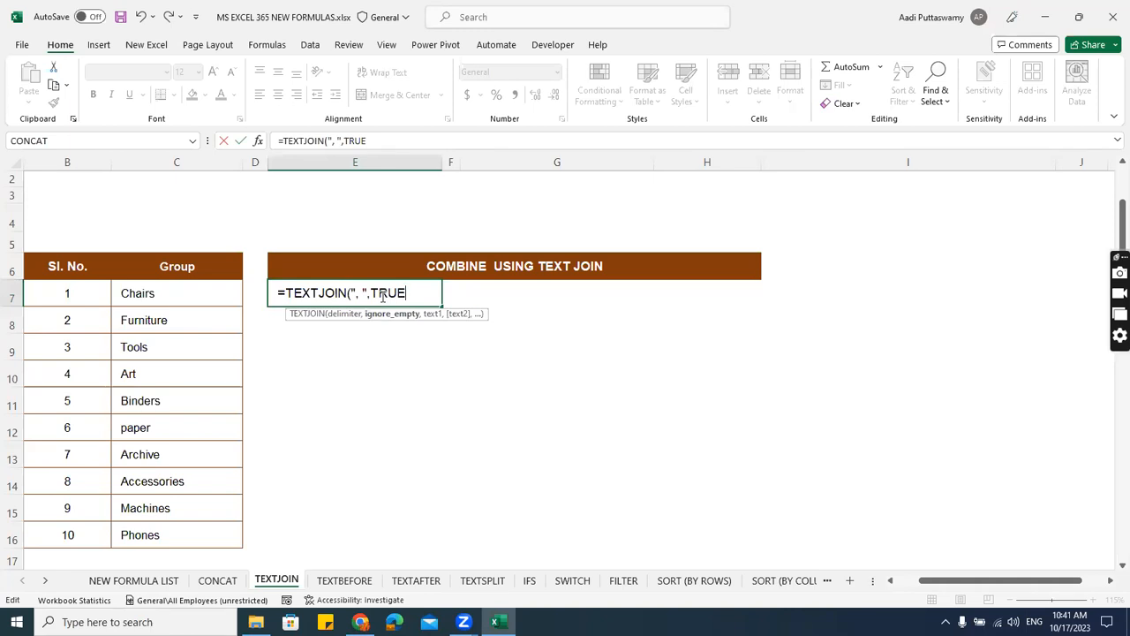
text(,)
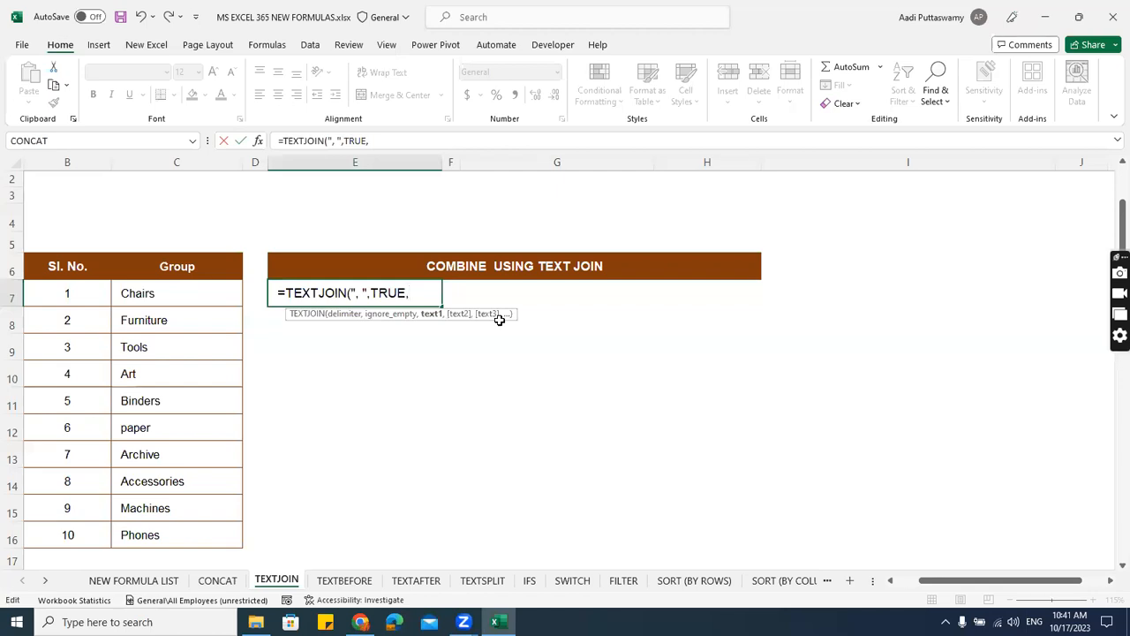
Complete the TEXTJOIN formula in E7 with the group range C7:C16 as its text argument.
click(169, 293)
drag(168, 292, 179, 526)
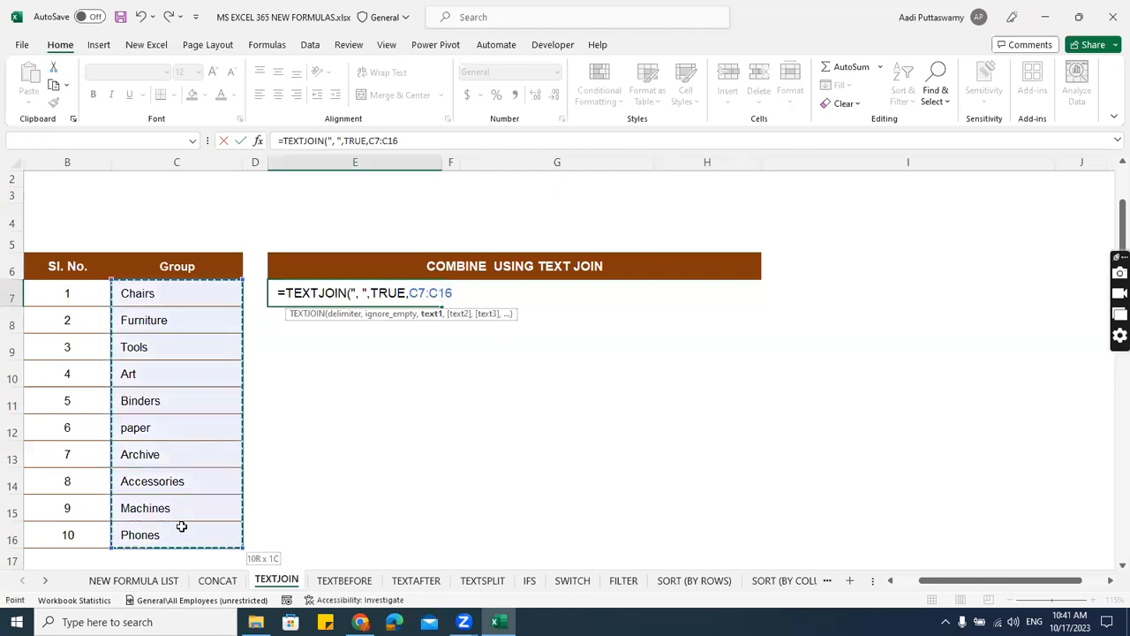
text())
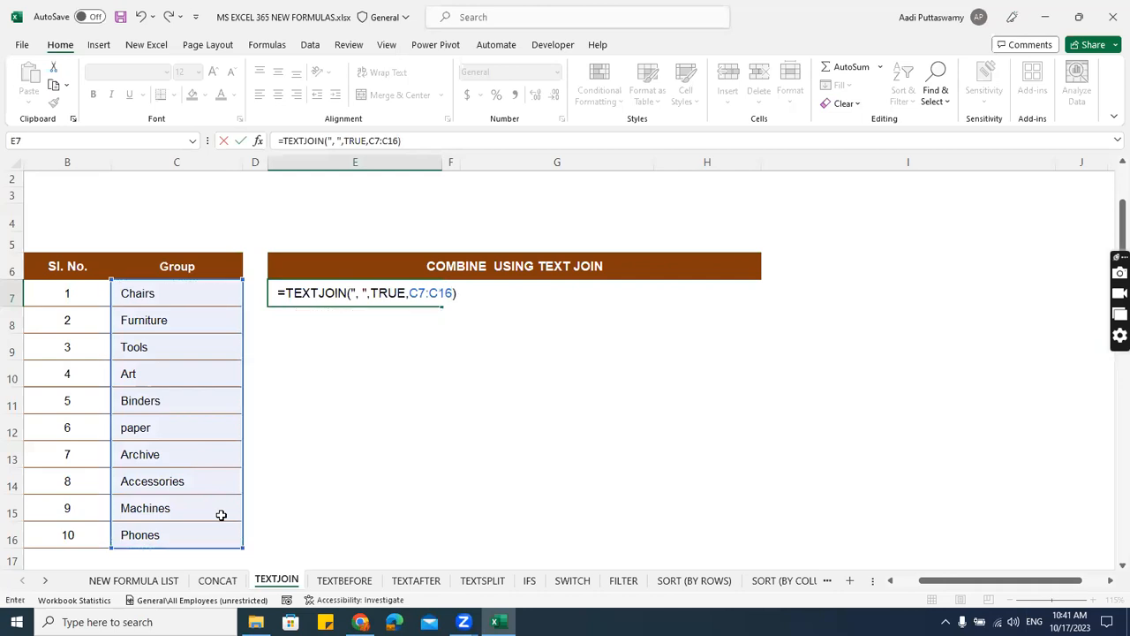
key(Return)
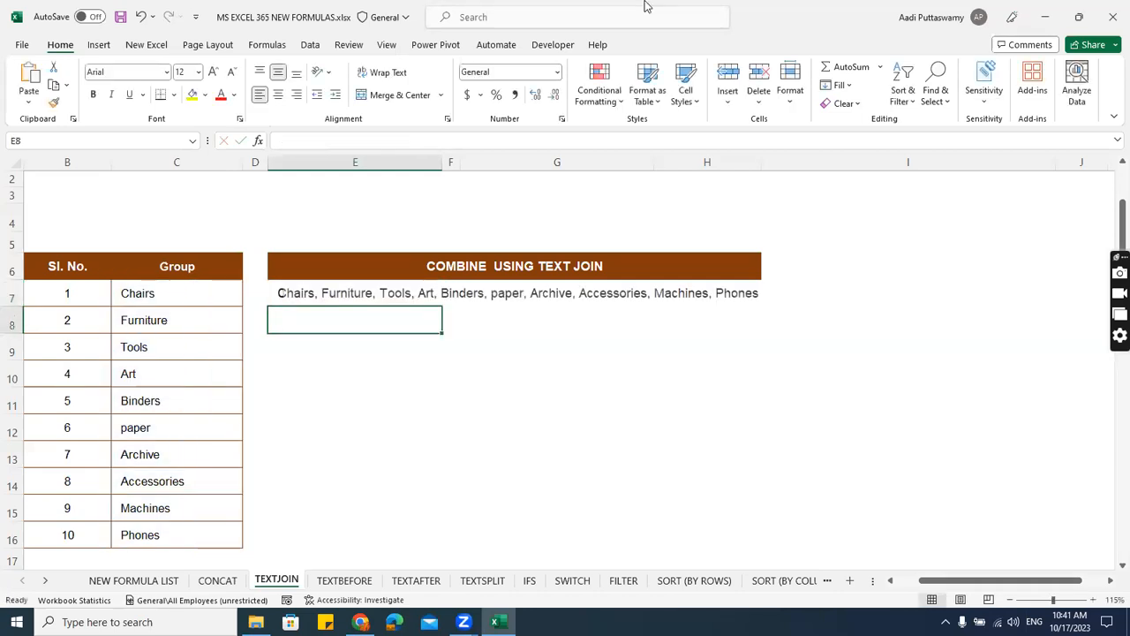
Examine the delimiter and ignore_empty arguments of the TEXTJOIN formula in E7, leaving the formula unedited.
click(585, 266)
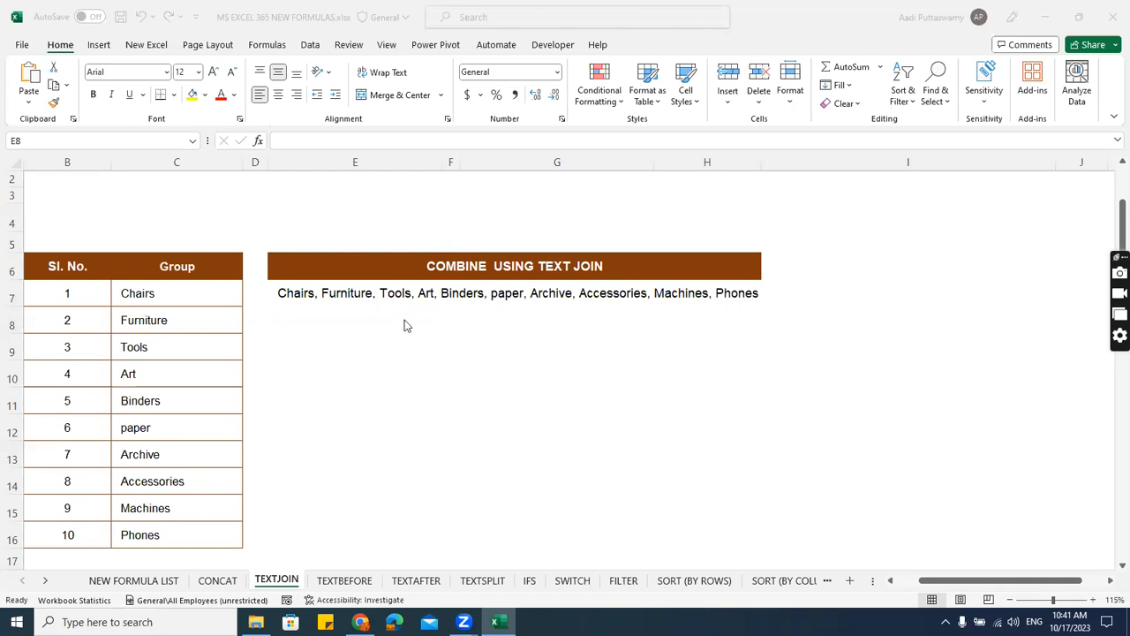
double_click(424, 295)
click(363, 293)
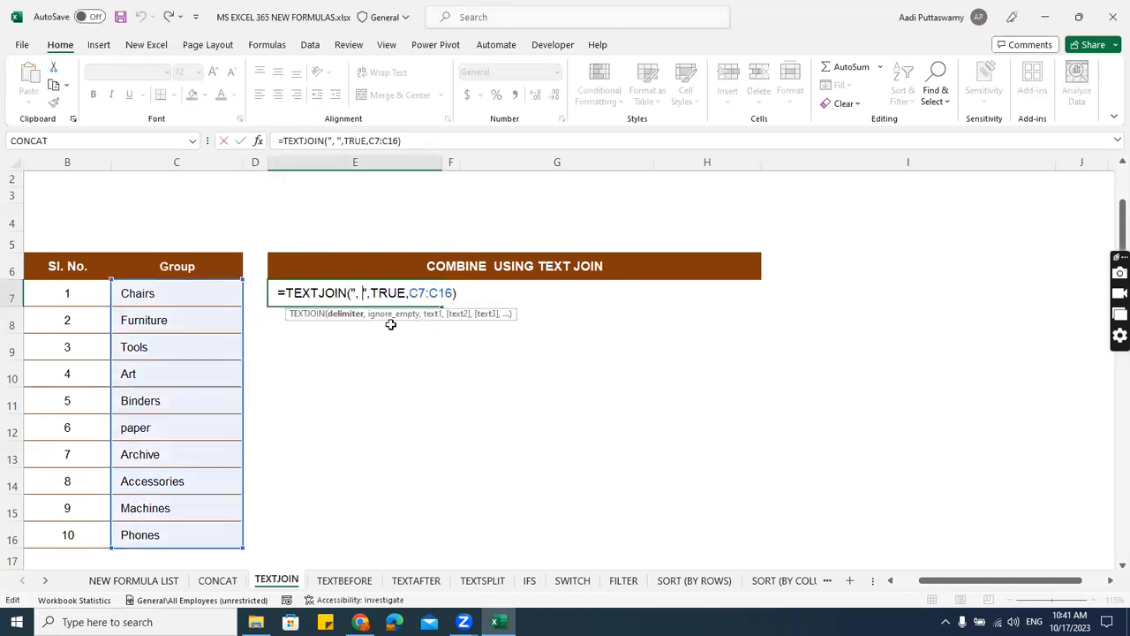
click(387, 292)
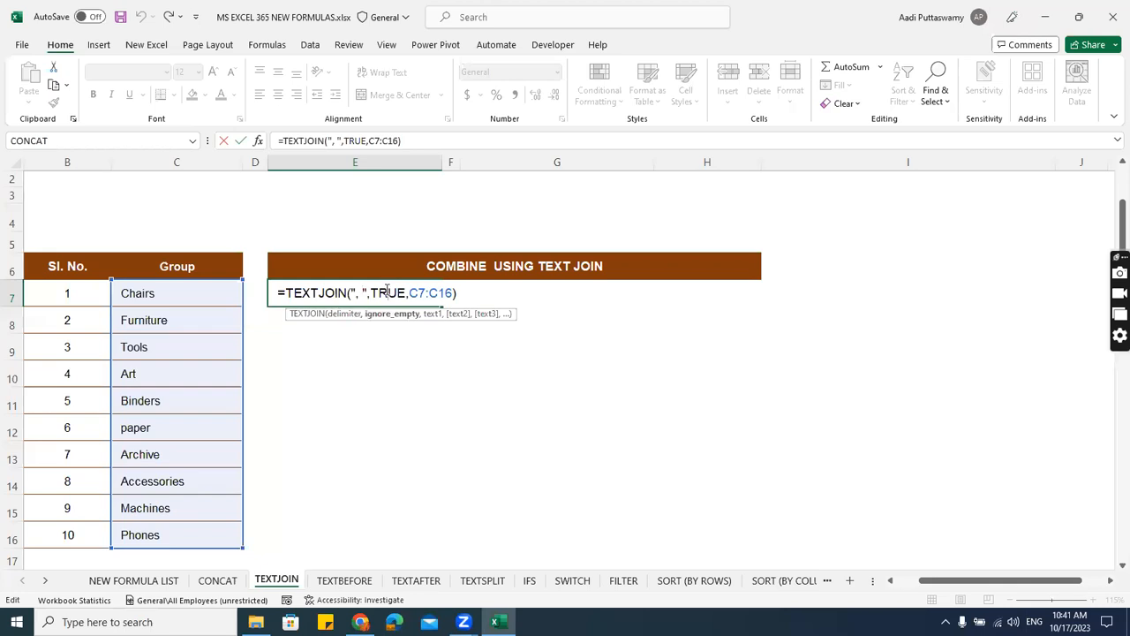
key(Escape)
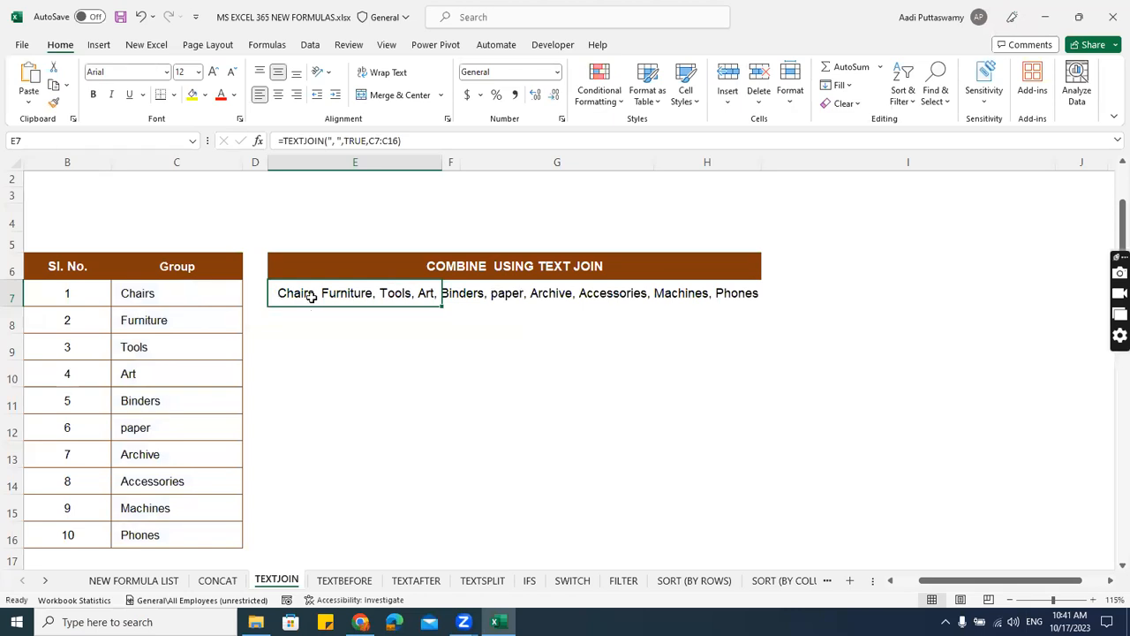
Review the TRUE ignore_empty argument in E7's TEXTJOIN formula and leave the cell without changing it.
click(592, 6)
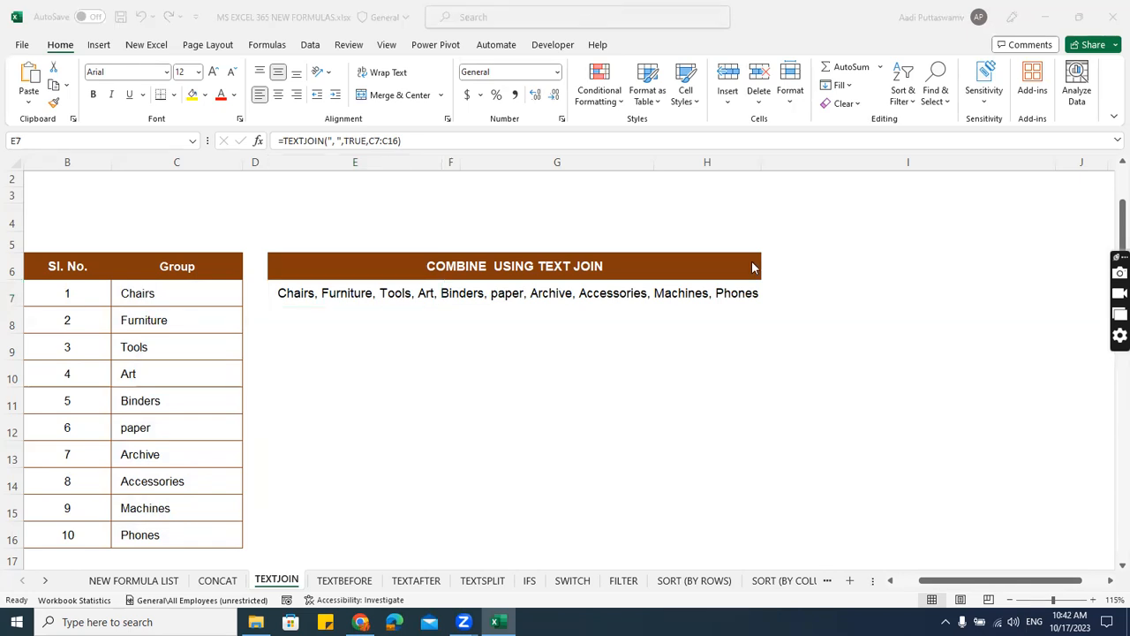
click(381, 295)
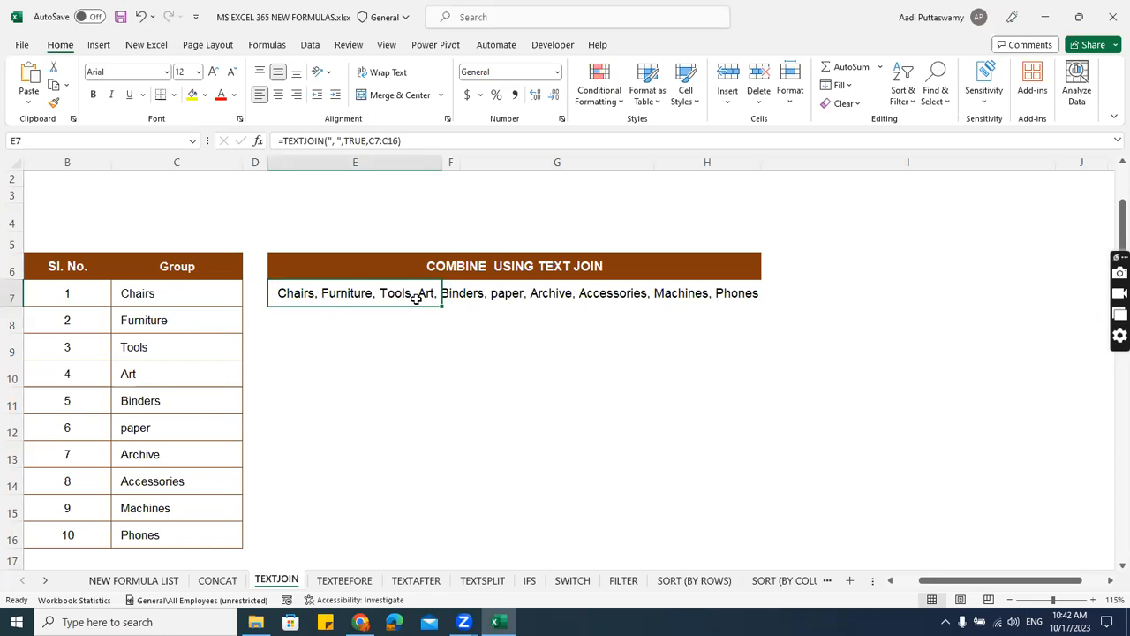
double_click(281, 294)
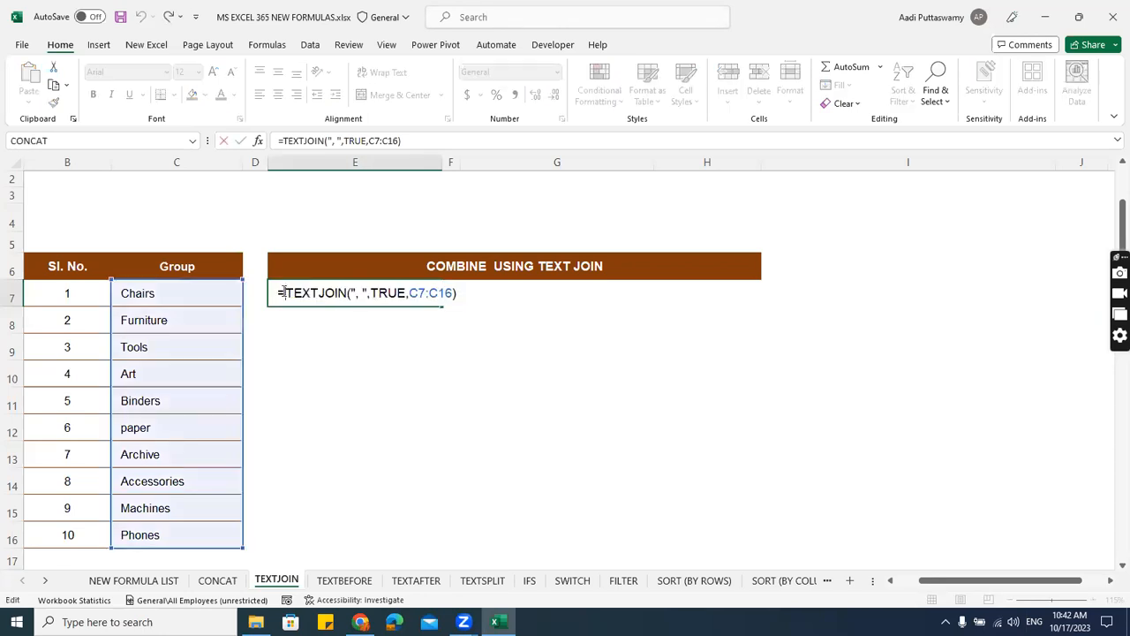
drag(371, 294, 407, 294)
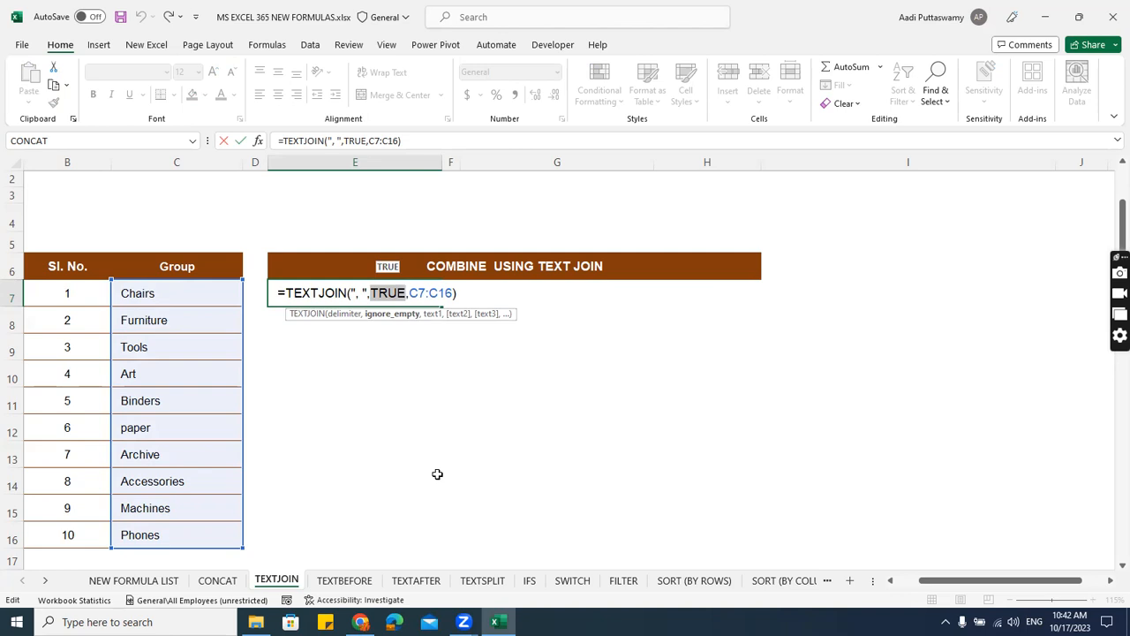
key(Escape)
Clear the group names Furniture, Art and paper from cells C8, C10 and C12.
click(192, 291)
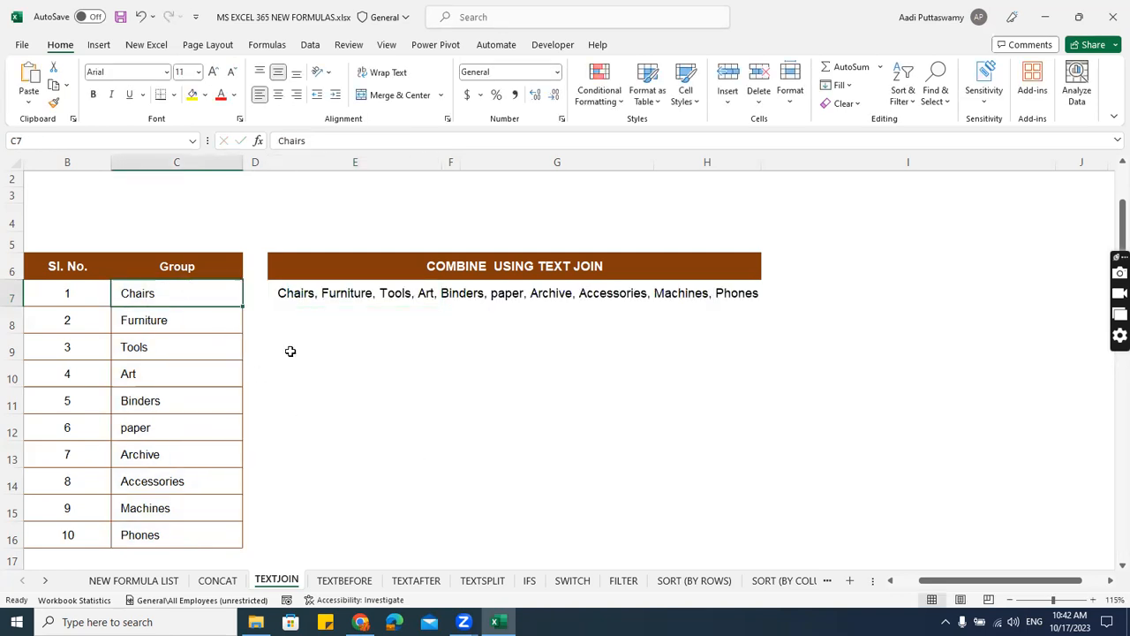
click(216, 353)
click(211, 320)
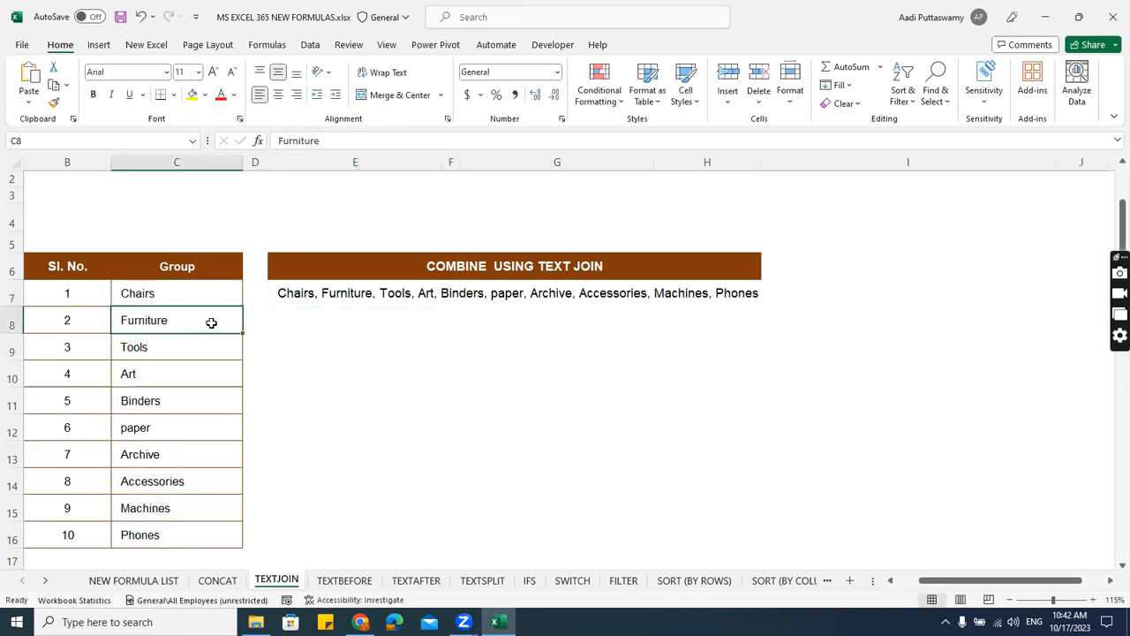
key(Delete)
click(189, 380)
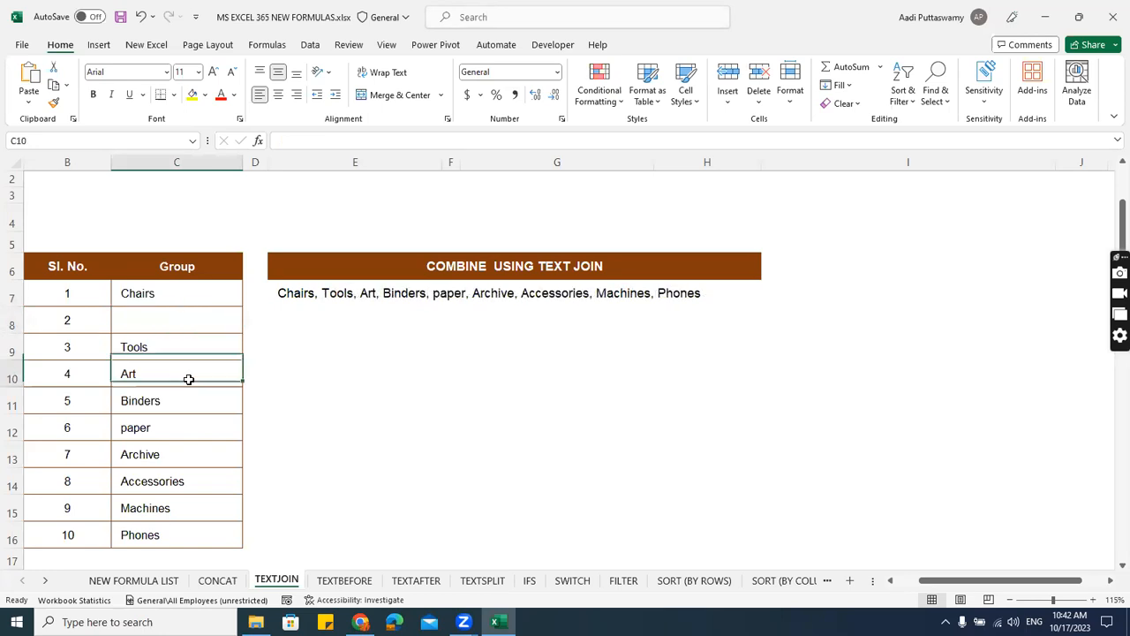
key(Delete)
click(200, 426)
key(Delete)
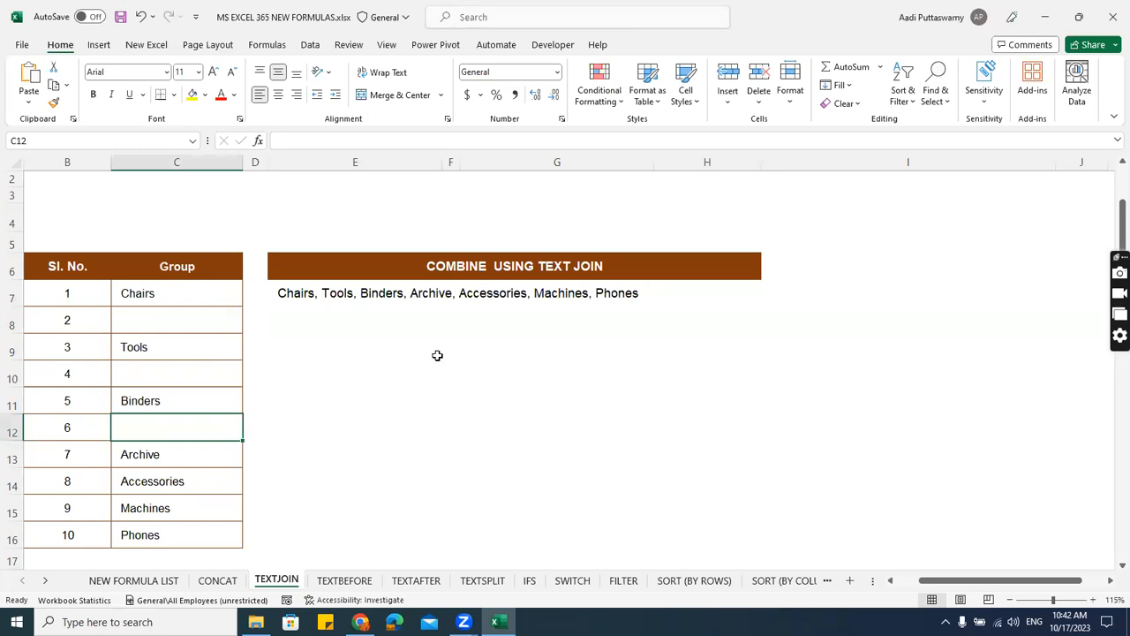
Change the ignore_empty argument of the TEXTJOIN formula in E7 to FALSE so empty cells are included.
click(302, 295)
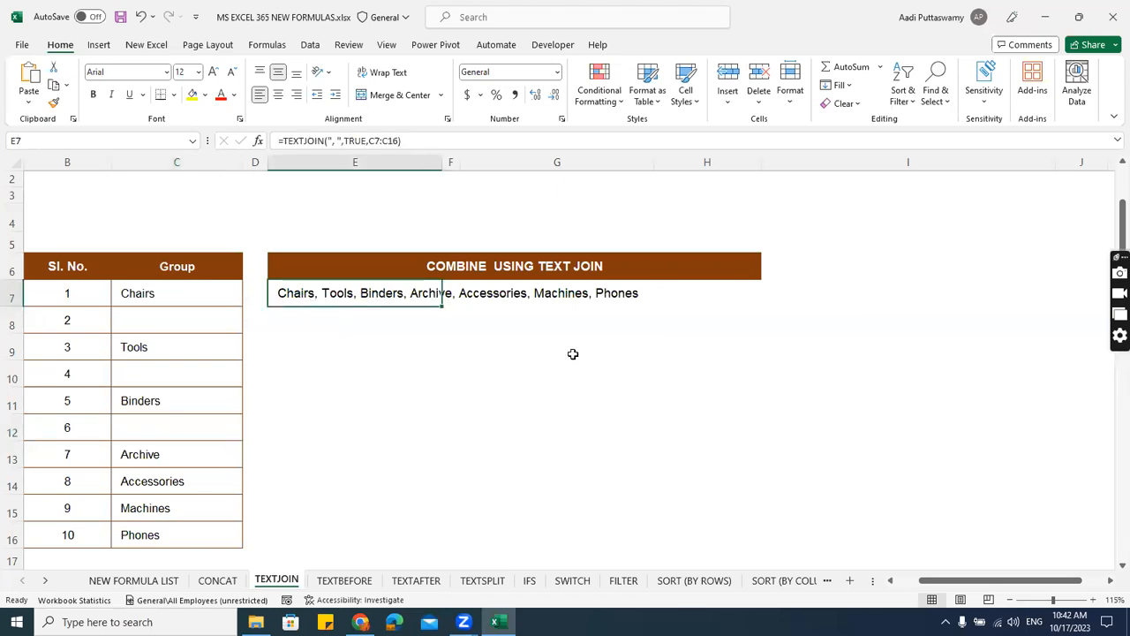
scroll(573, 354, up, 2)
drag(1001, 584, 981, 585)
double_click(323, 251)
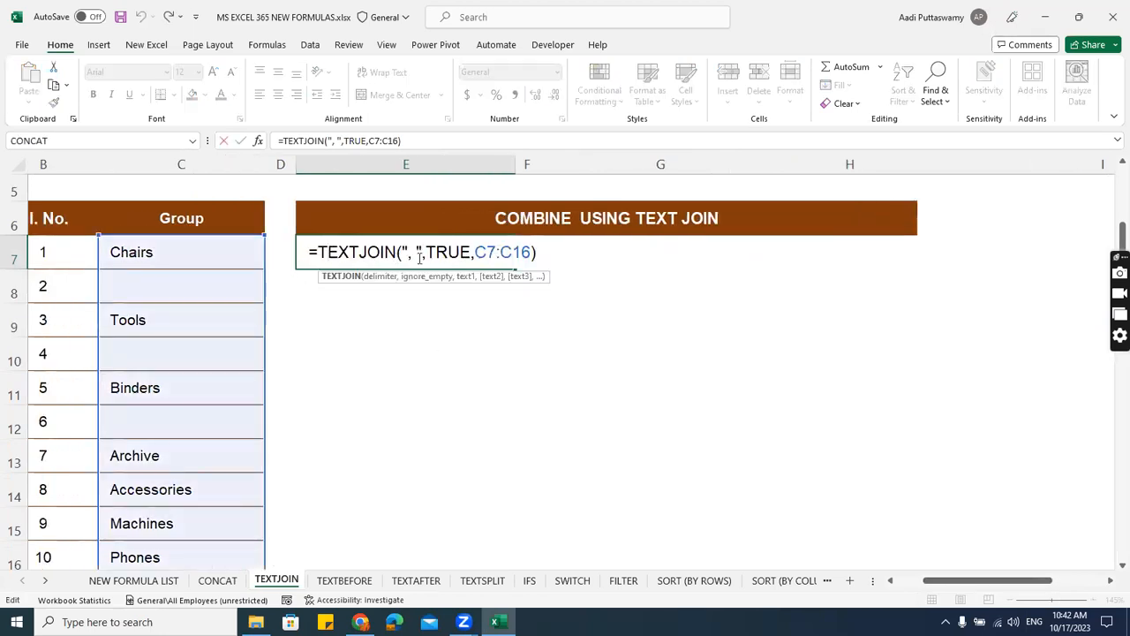
drag(427, 252, 471, 252)
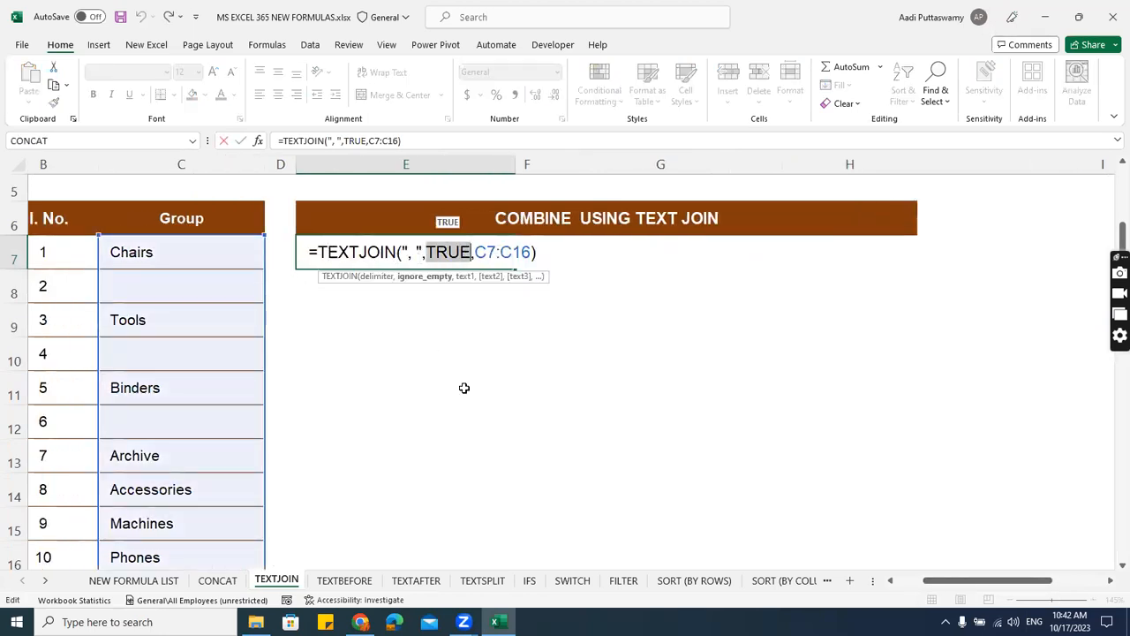
text(false)
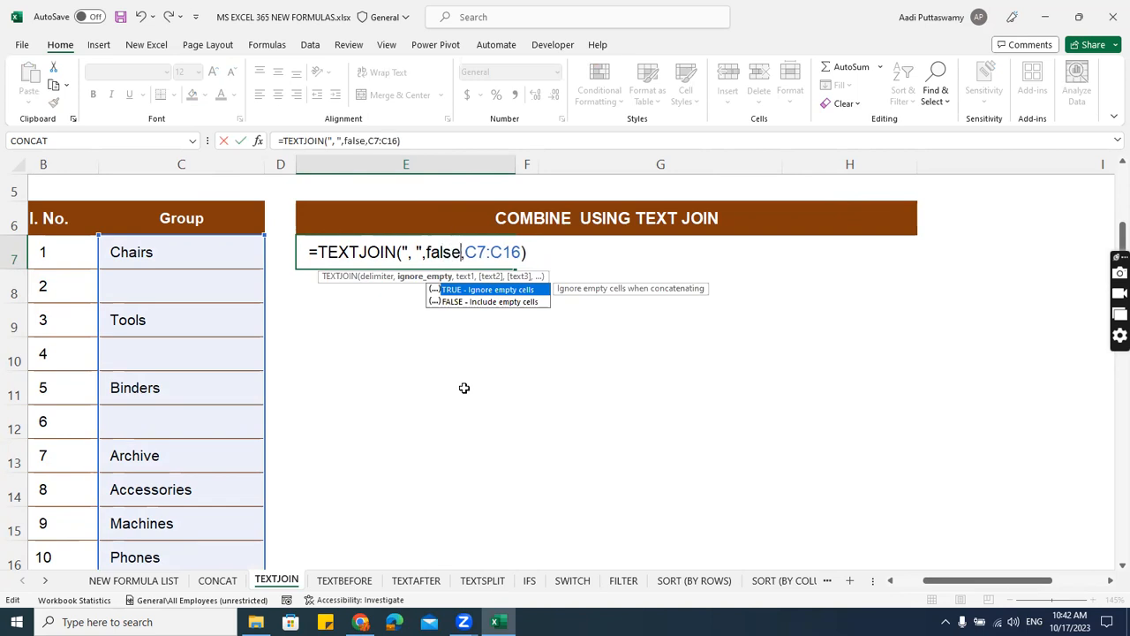
key(Tab)
key(Return)
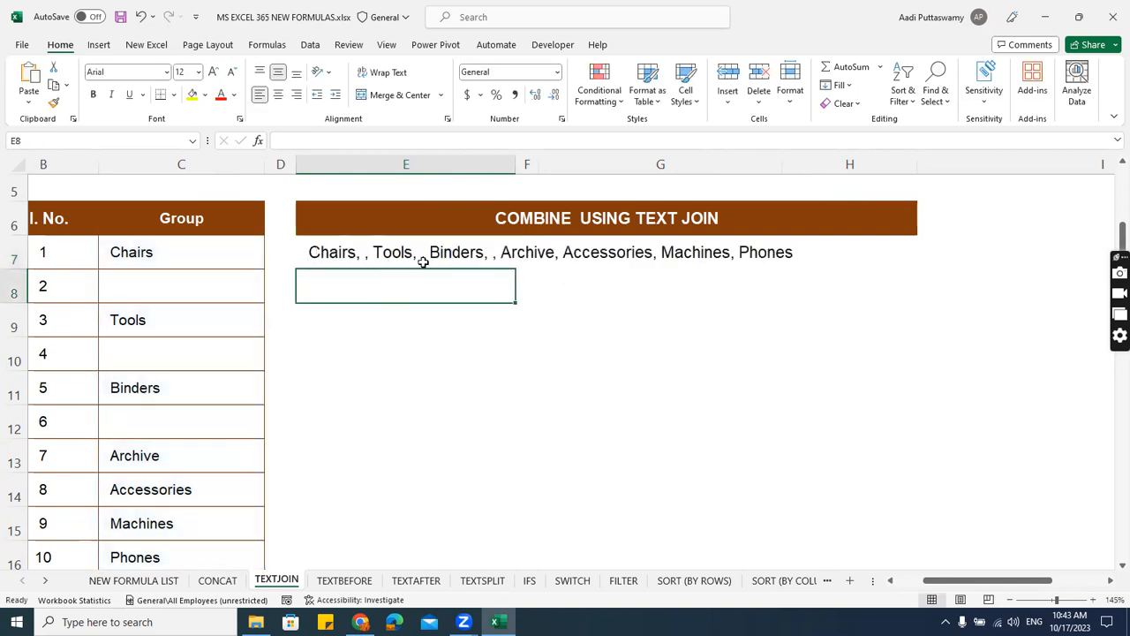
Compare the empty group cells C8, C10 and C12 with the joined text in E7.
click(134, 294)
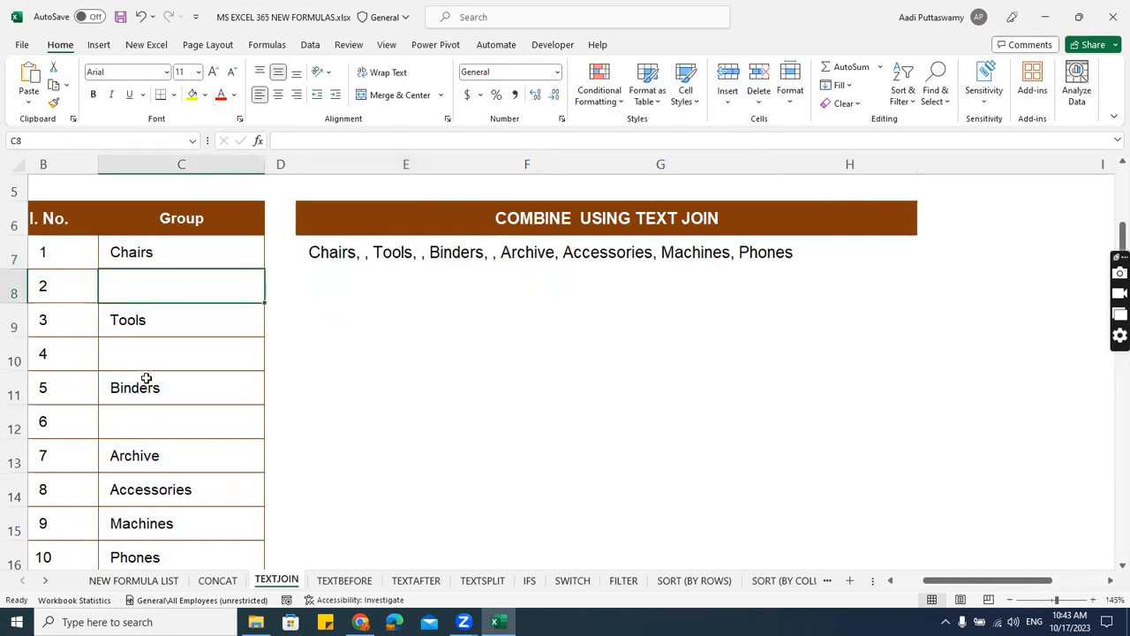
click(147, 350)
click(157, 420)
click(159, 350)
click(156, 285)
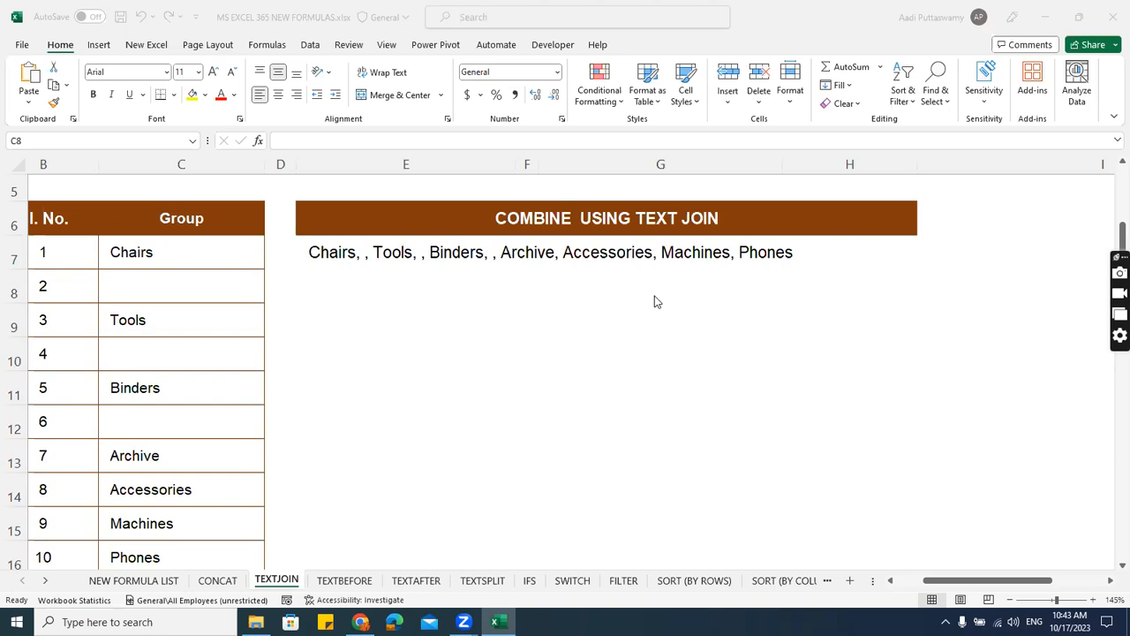
click(481, 352)
click(405, 301)
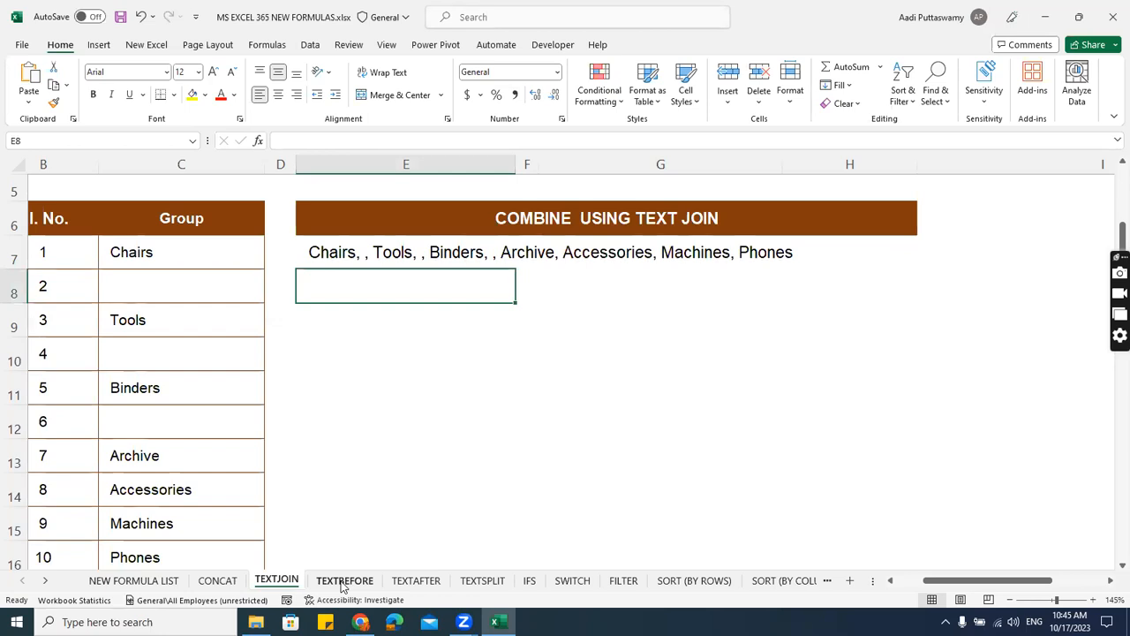
Open the TEXTBEFORE worksheet and select cell E7 under the GET TEXT BEFORE THE DELIMITER heading.
click(343, 583)
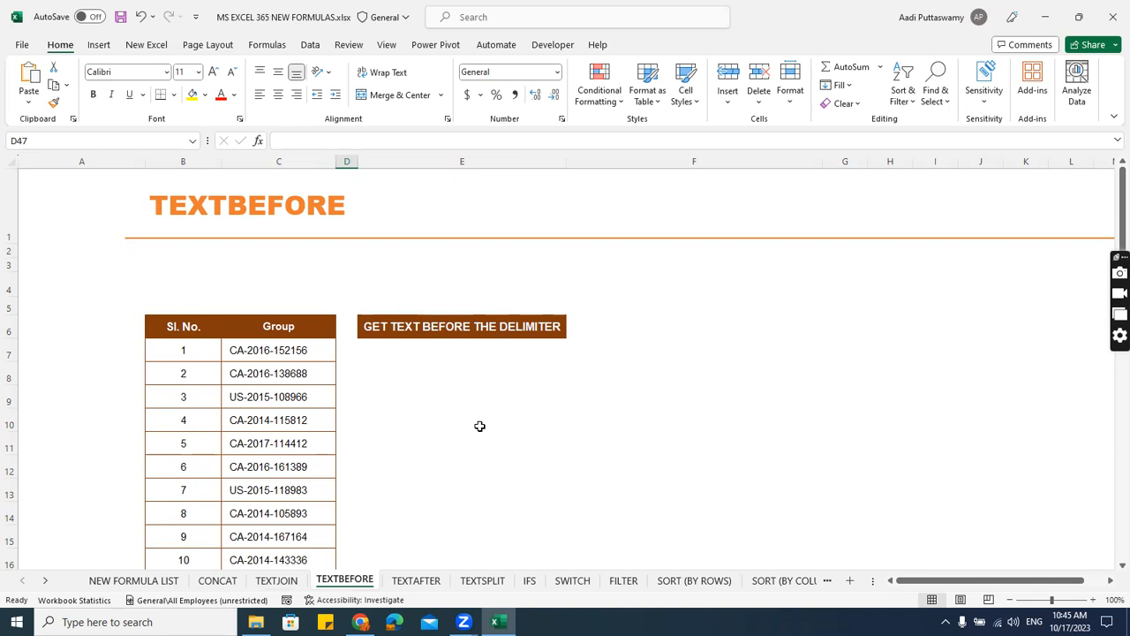
click(391, 348)
scroll(535, 380, up, 2)
scroll(660, 417, down, 1)
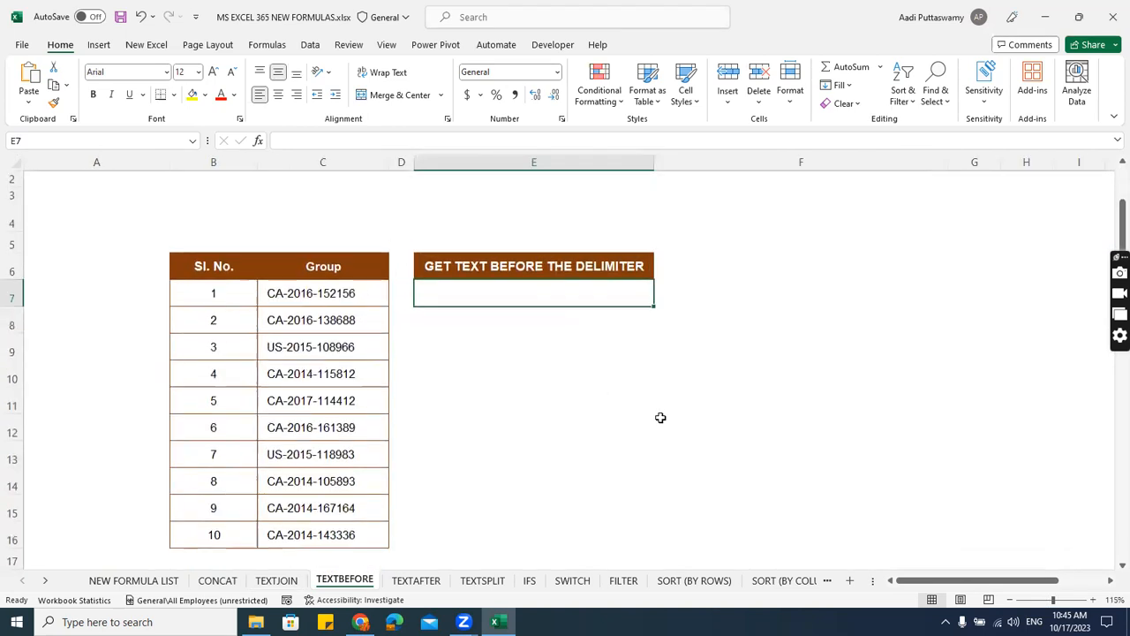
drag(927, 581, 935, 582)
scroll(569, 381, up, 1)
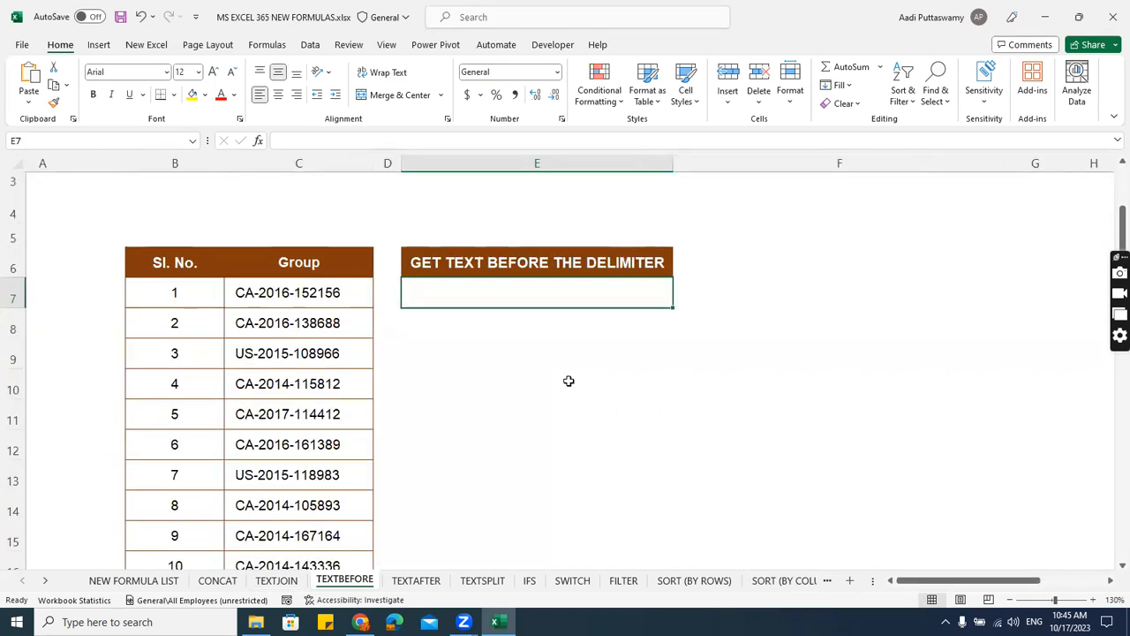
Try a LEFT formula in E7 that extracts the first 2 characters of C7, and clear the cell again.
text(=left)
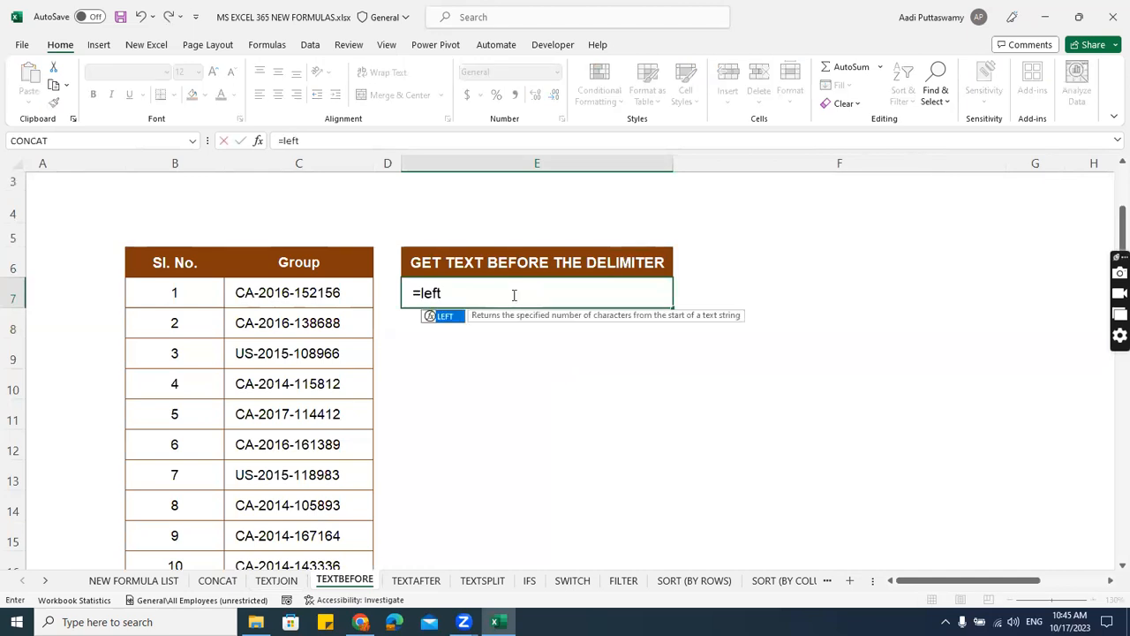
key(Tab)
key(Left)
key(Left)
text(,2))
key(Return)
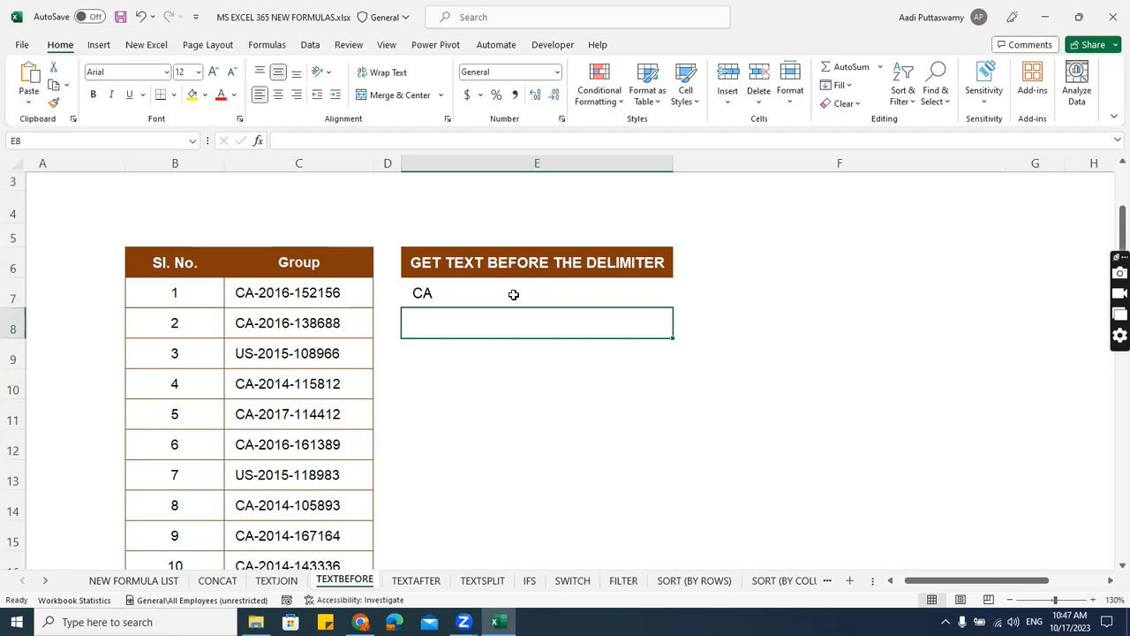
click(513, 294)
key(Delete)
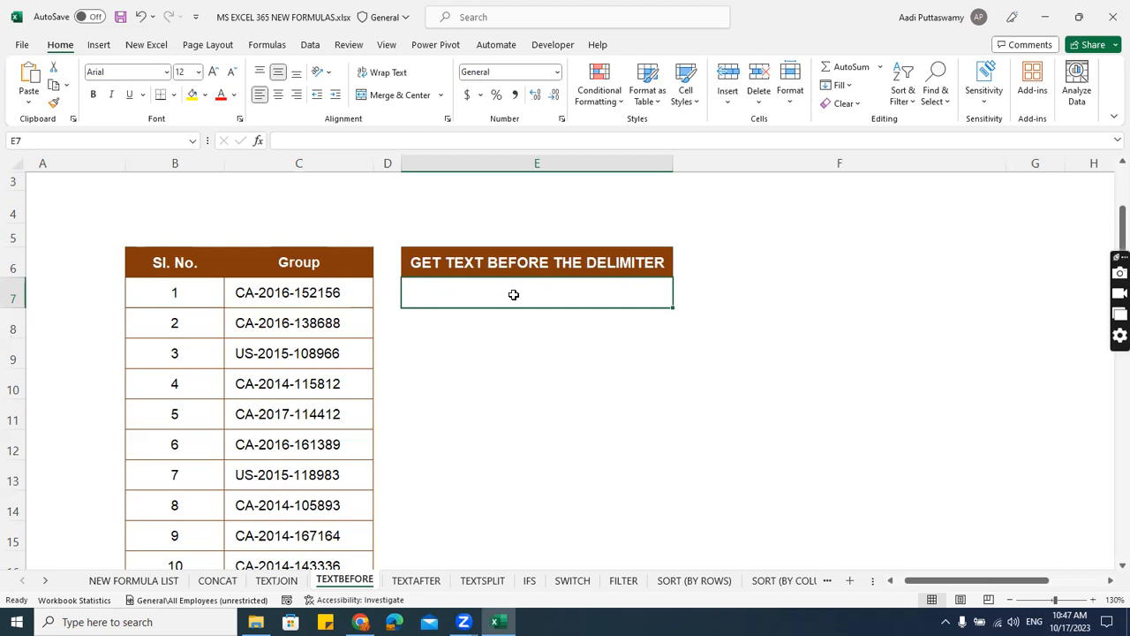
Begin a TEXTBEFORE formula in E7 with cell C7 as its text argument.
text(=)
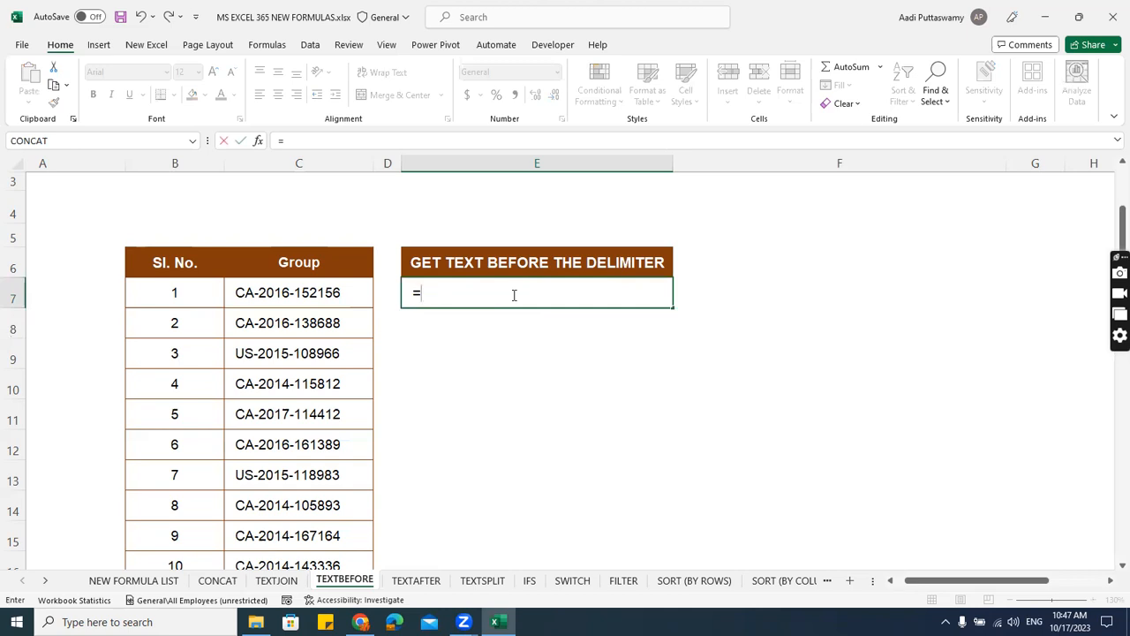
text(text)
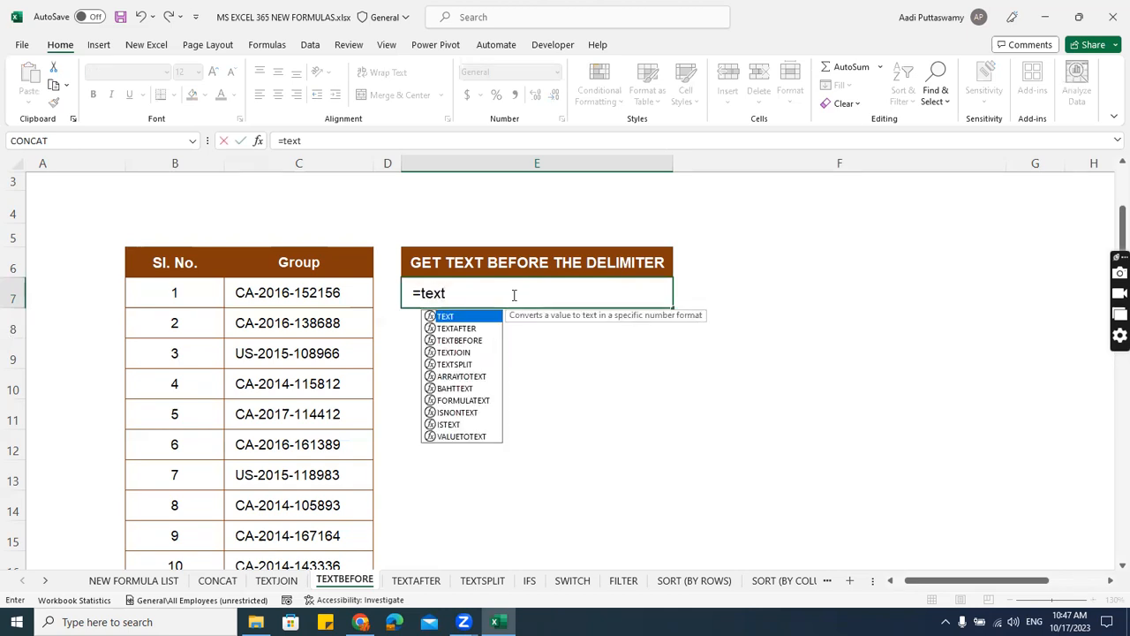
text(befo)
key(Tab)
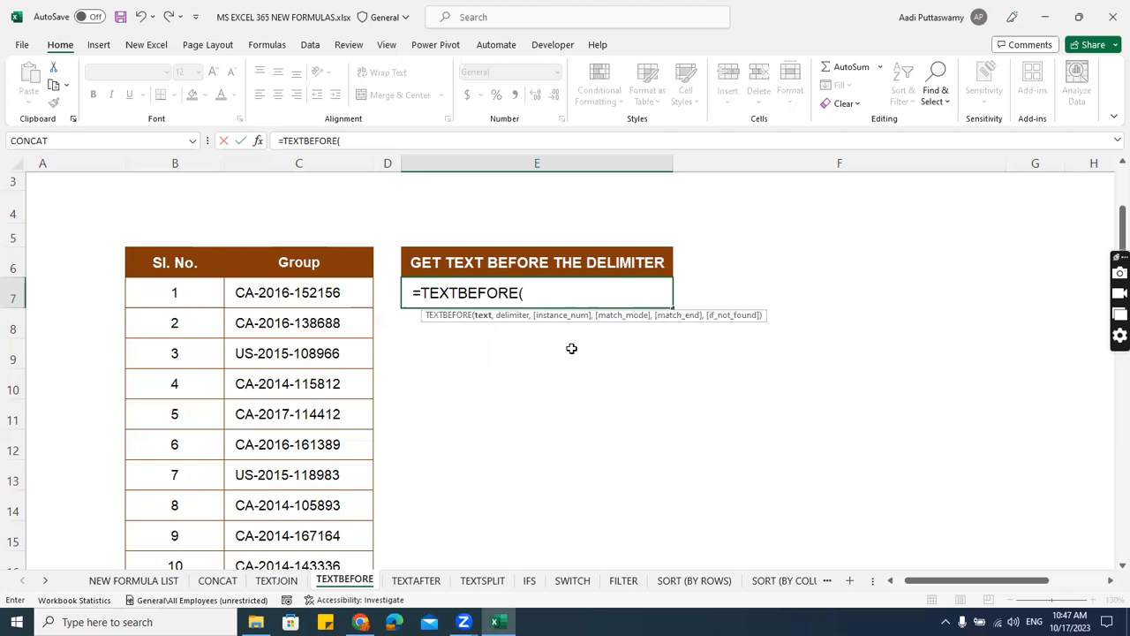
click(347, 298)
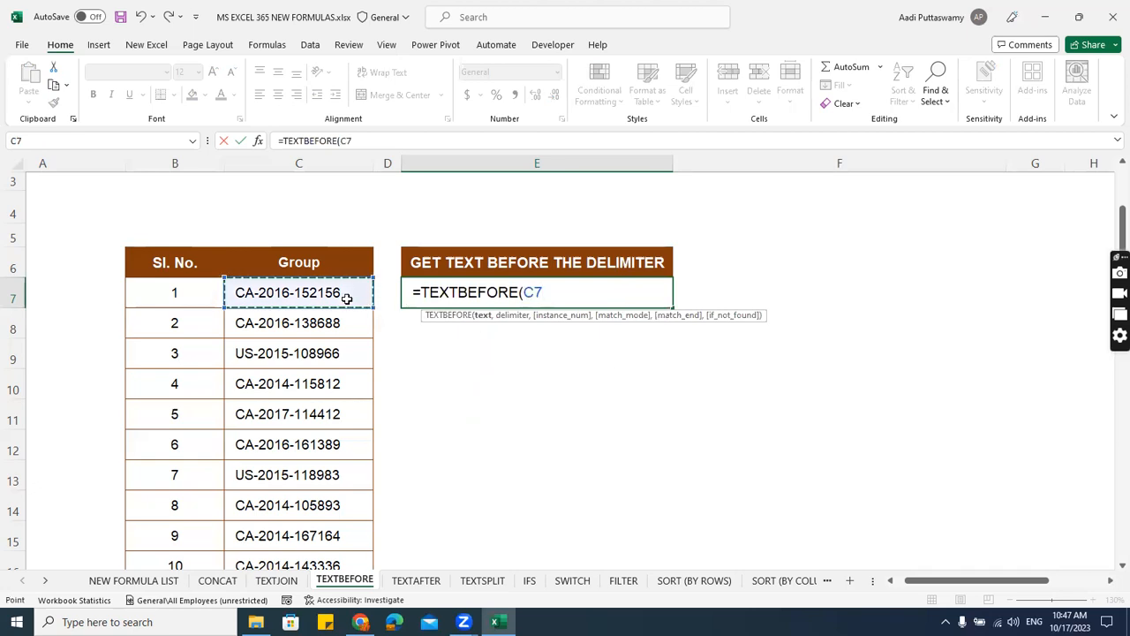
text(,)
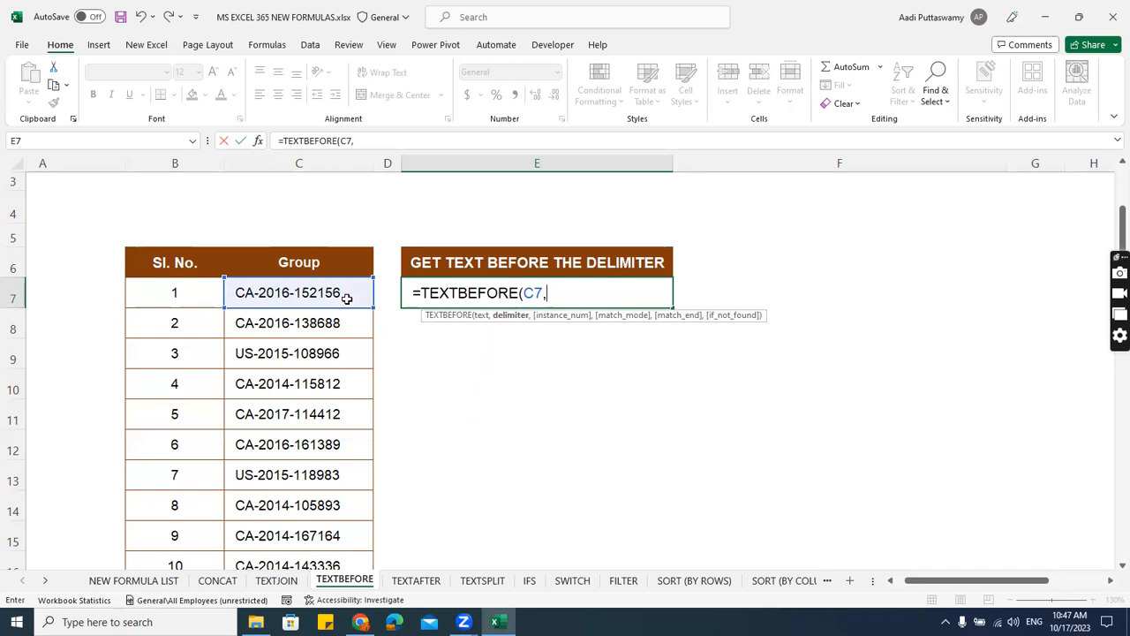
text("-",)
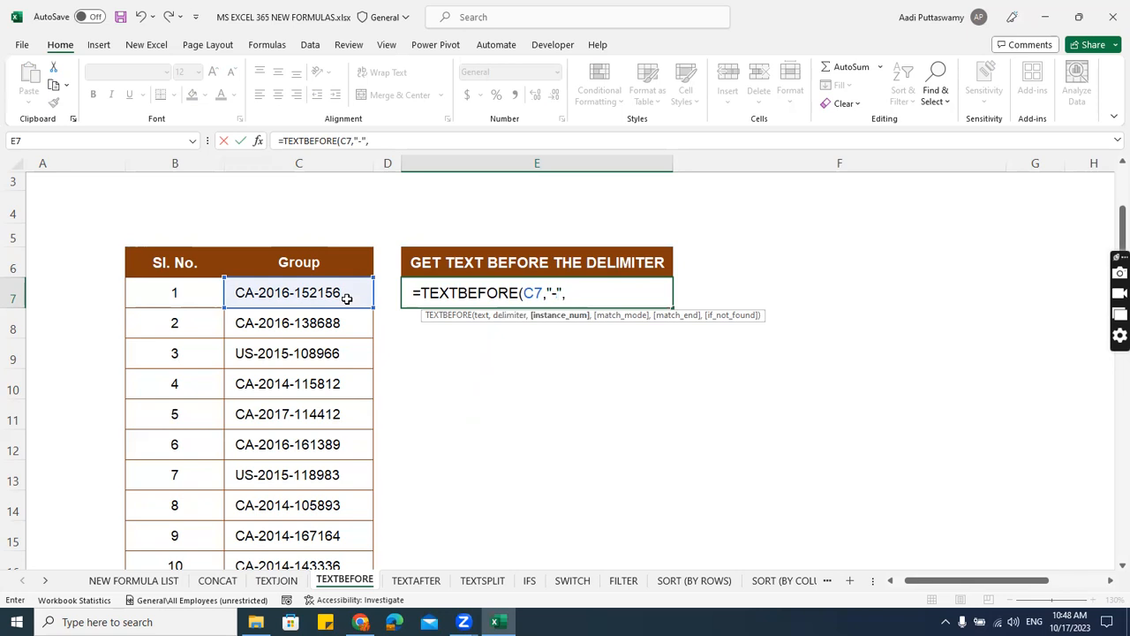
Complete the TEXTBEFORE formula in E7 with "-" as the delimiter, omitting the instance number.
key(BackSpace)
text())
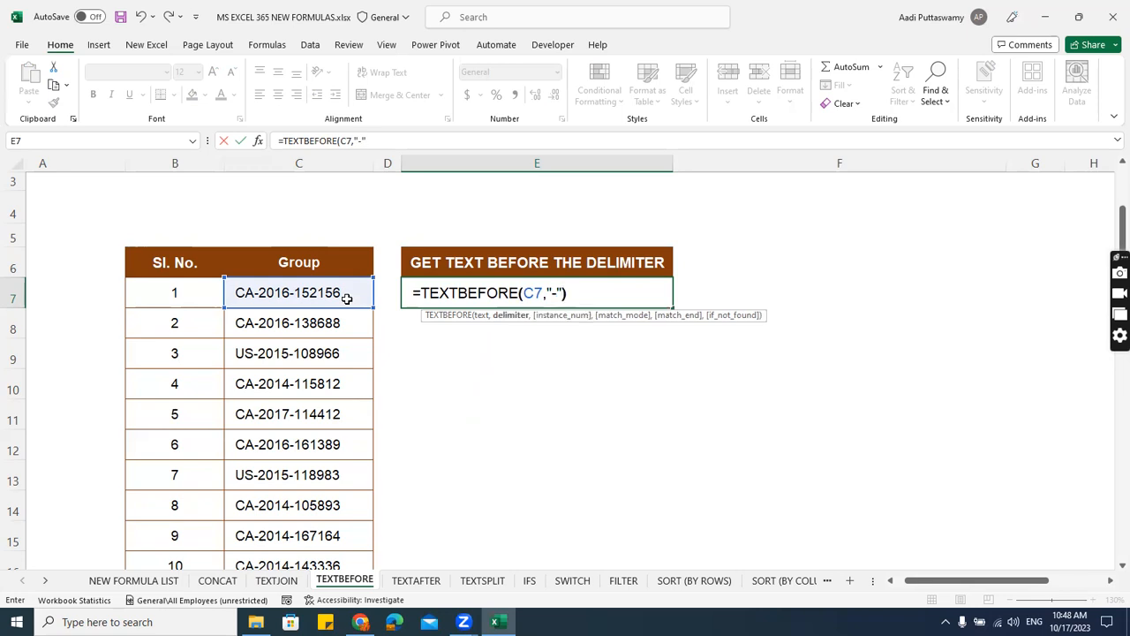
key(Return)
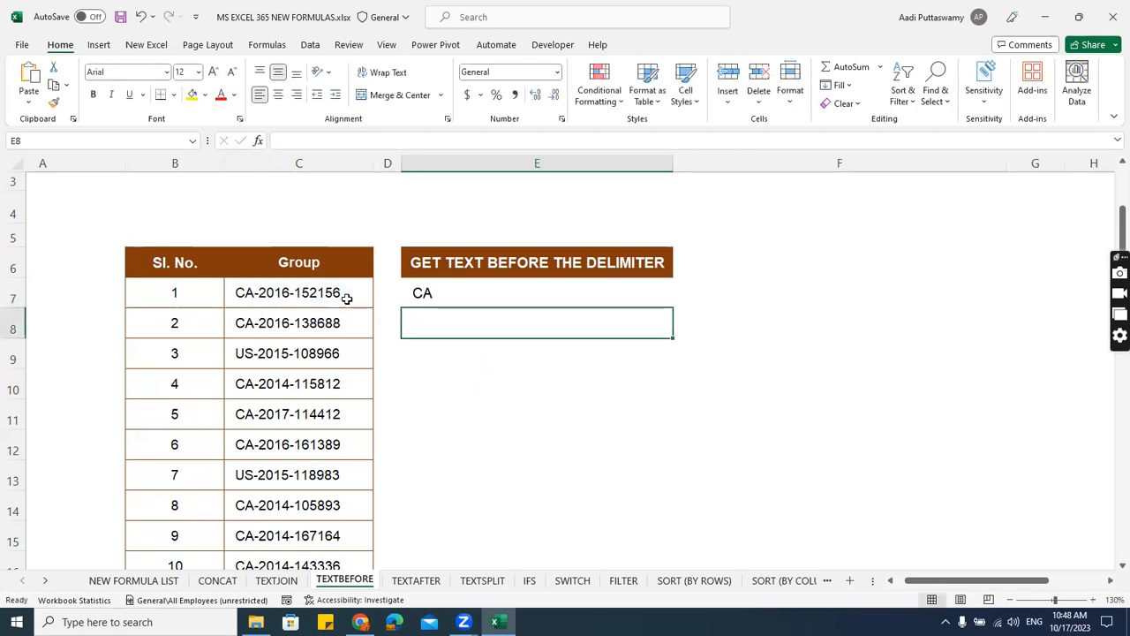
Try removing the first hyphen from the code in C7 to test the TEXTBEFORE formula, and undo the edit.
double_click(258, 294)
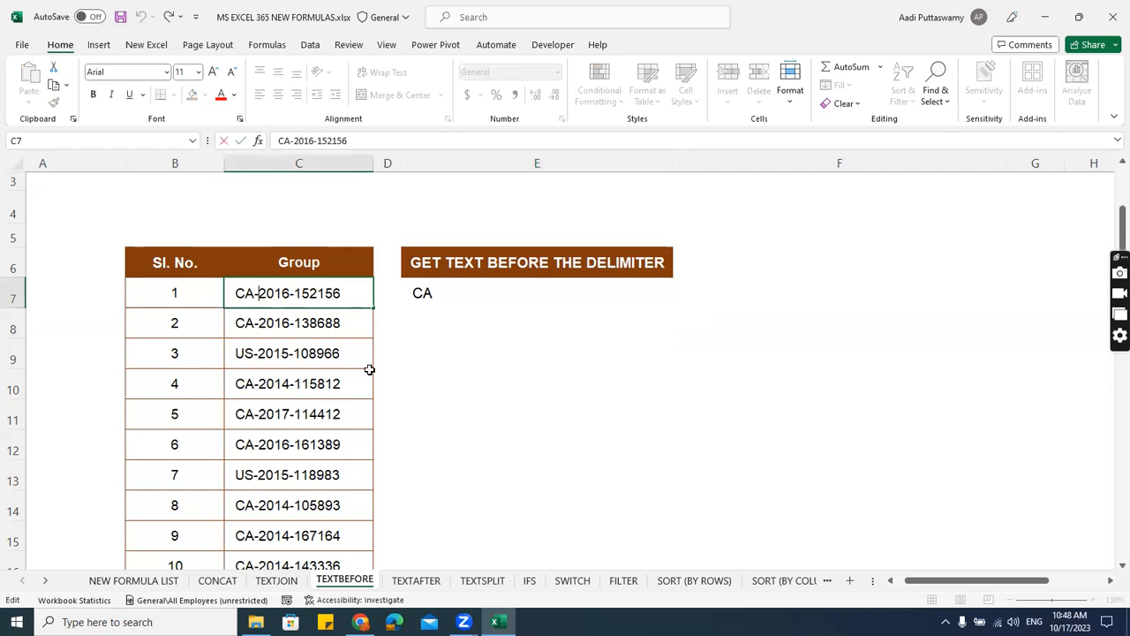
key(BackSpace)
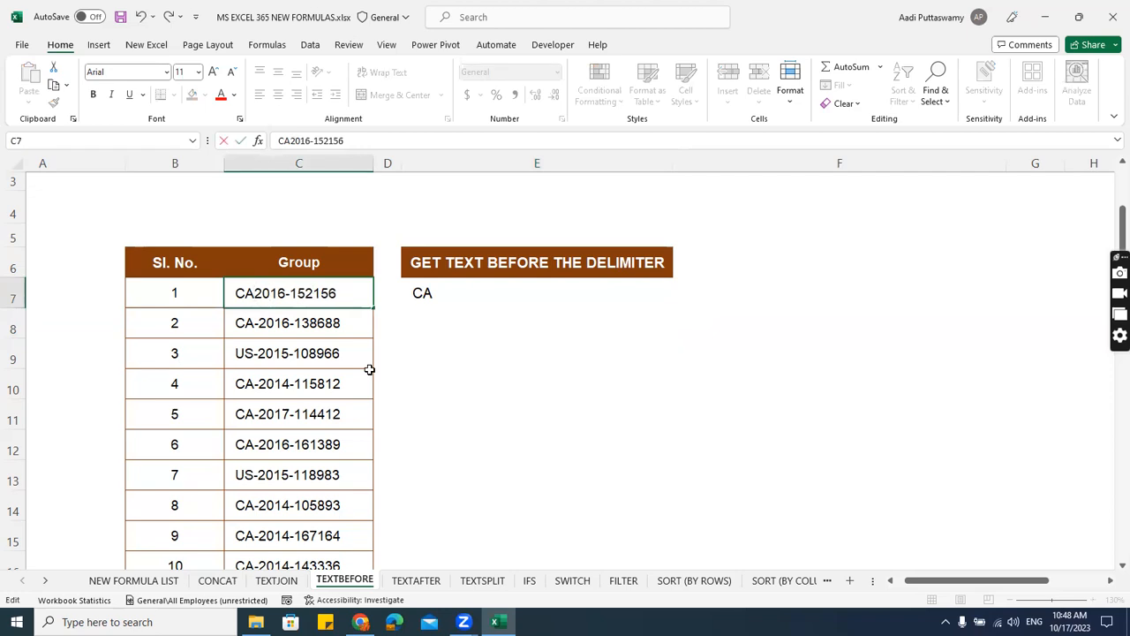
key(Return)
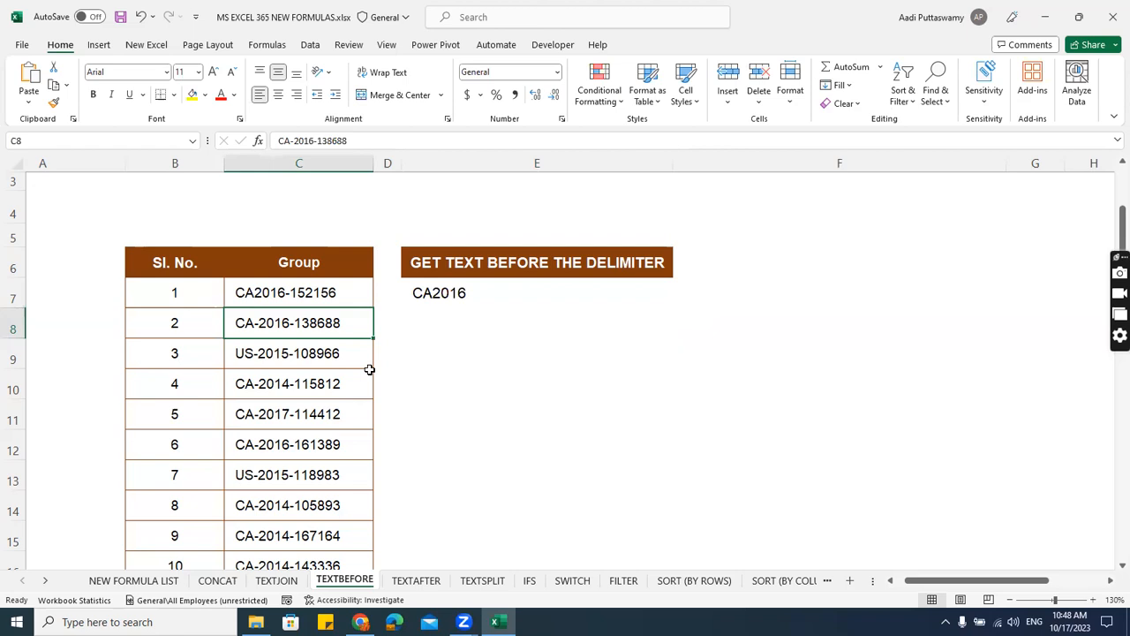
key(ctrl+z)
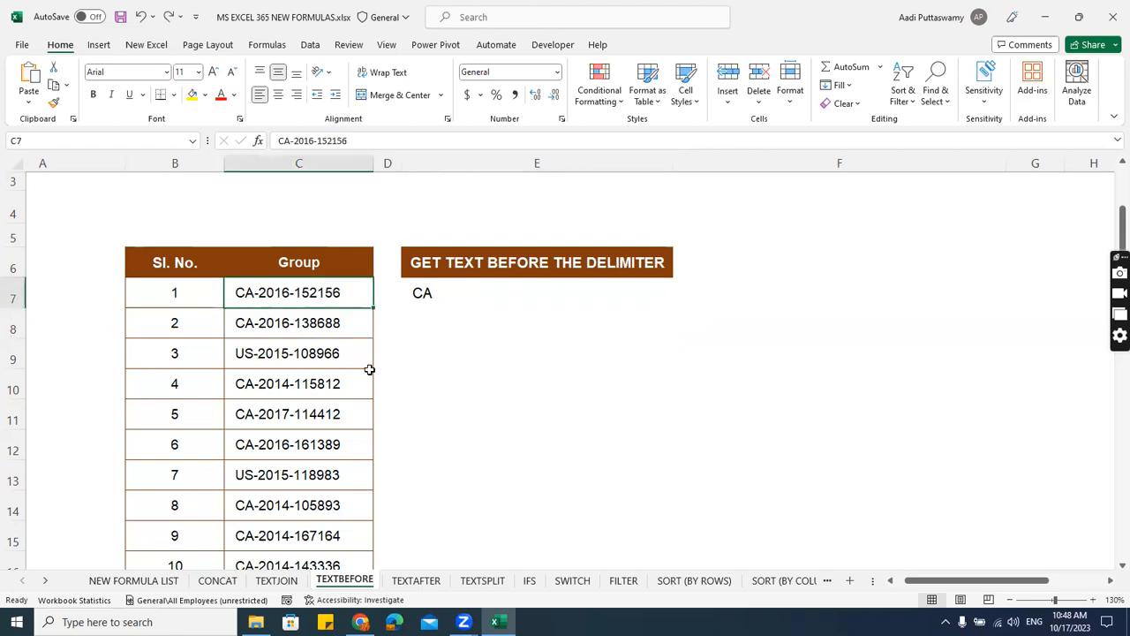
Add an instance number of 1 to the TEXTBEFORE formula in E7.
double_click(449, 292)
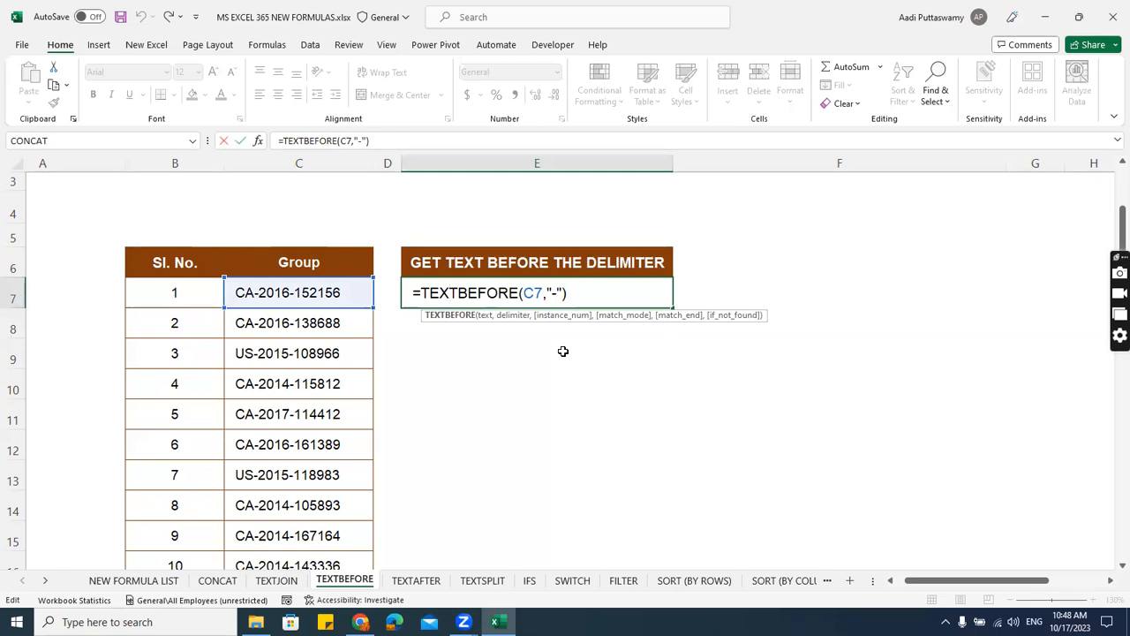
click(570, 303)
text(,)
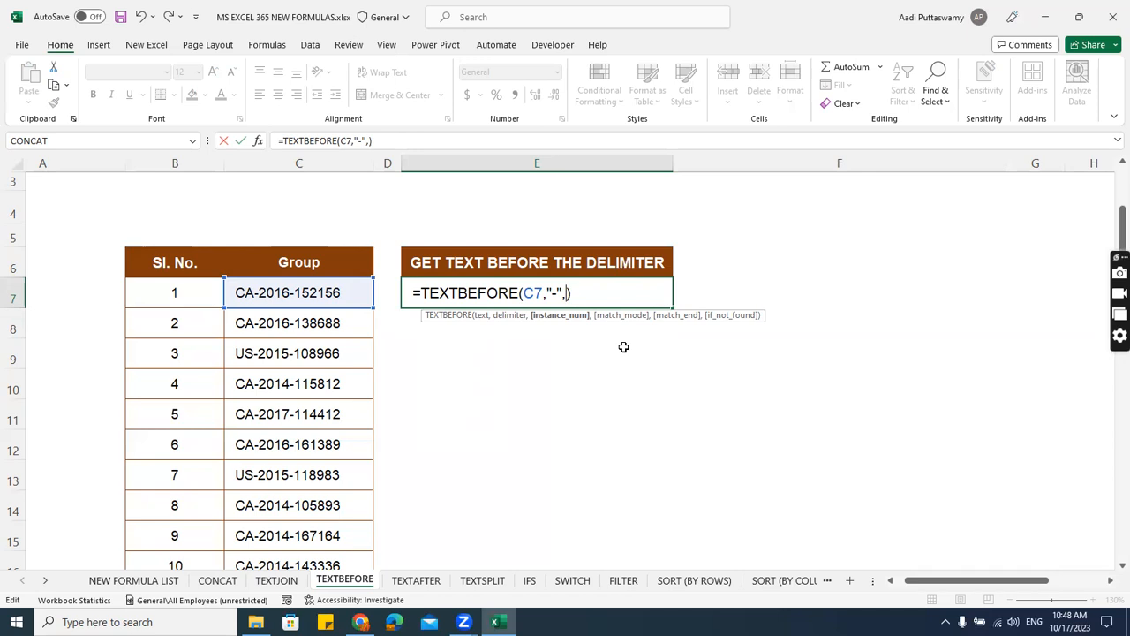
text(1)
key(Return)
Change the instance number in E7's TEXTBEFORE formula to 2.
click(522, 284)
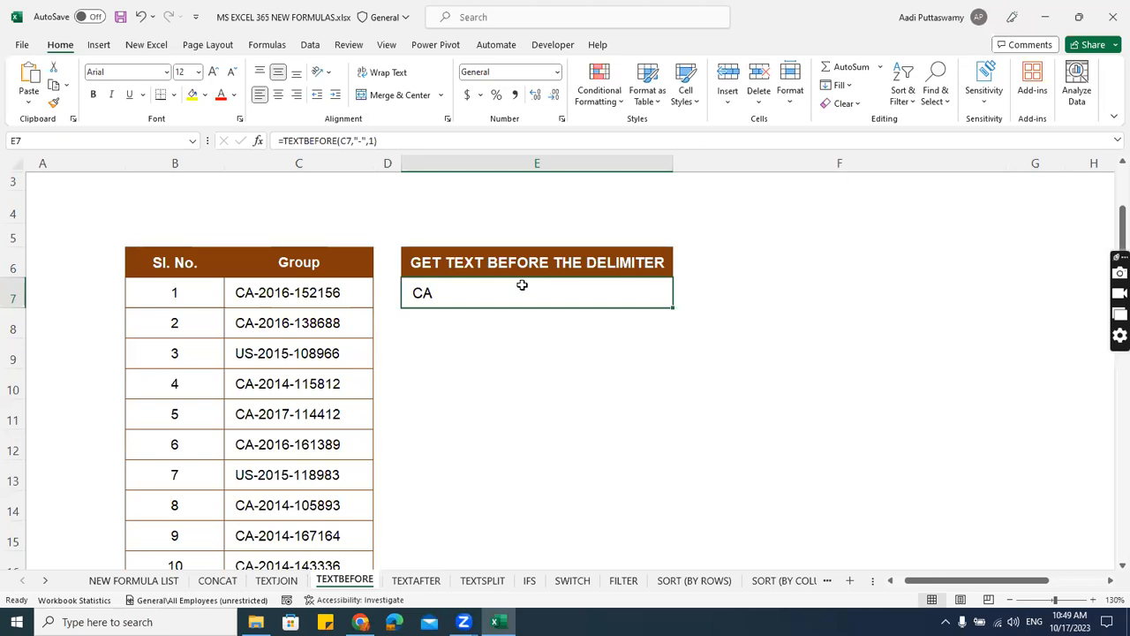
double_click(522, 284)
click(569, 293)
key(Delete)
text(2)
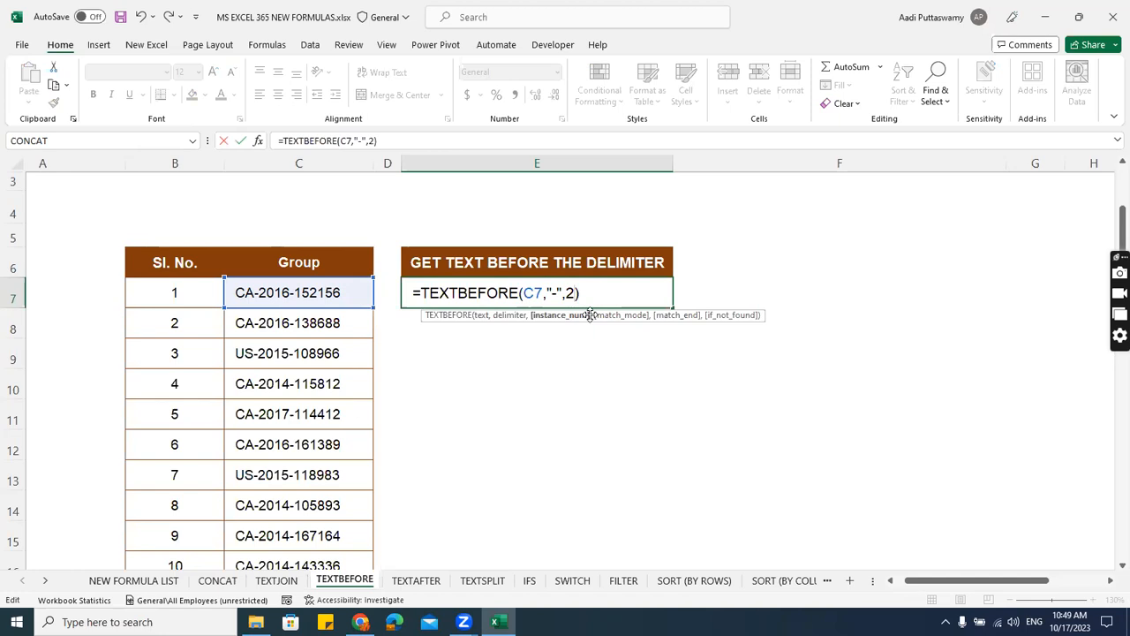
key(Return)
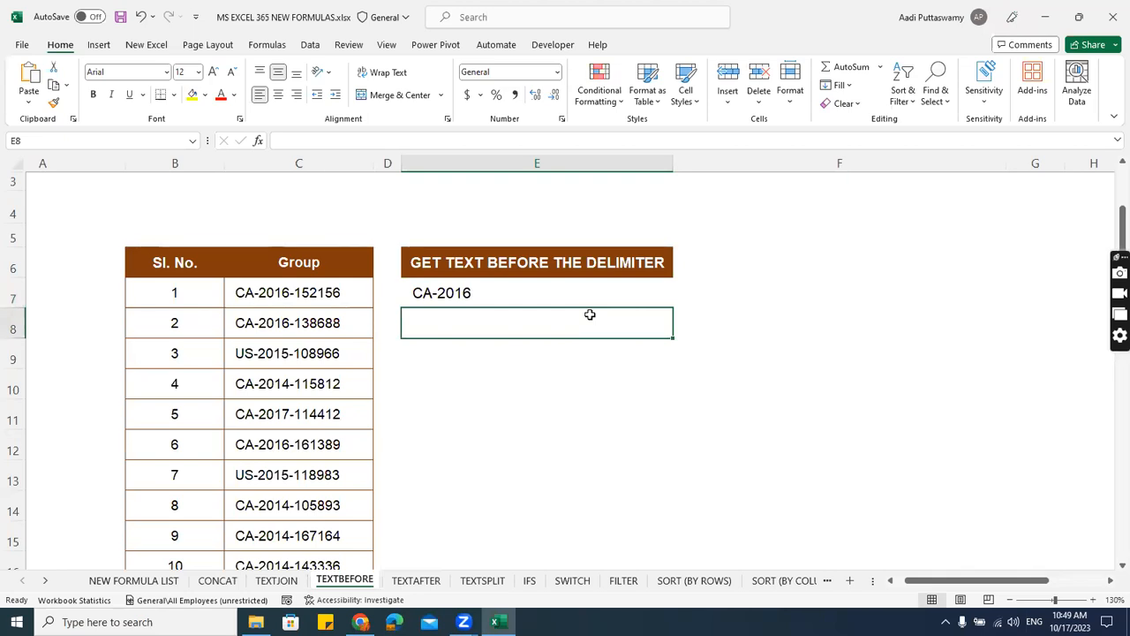
Open the TEXTAFTER sheet and select cell E7 under the "GET TEXT AFTER THE DELIMITER" heading.
click(417, 580)
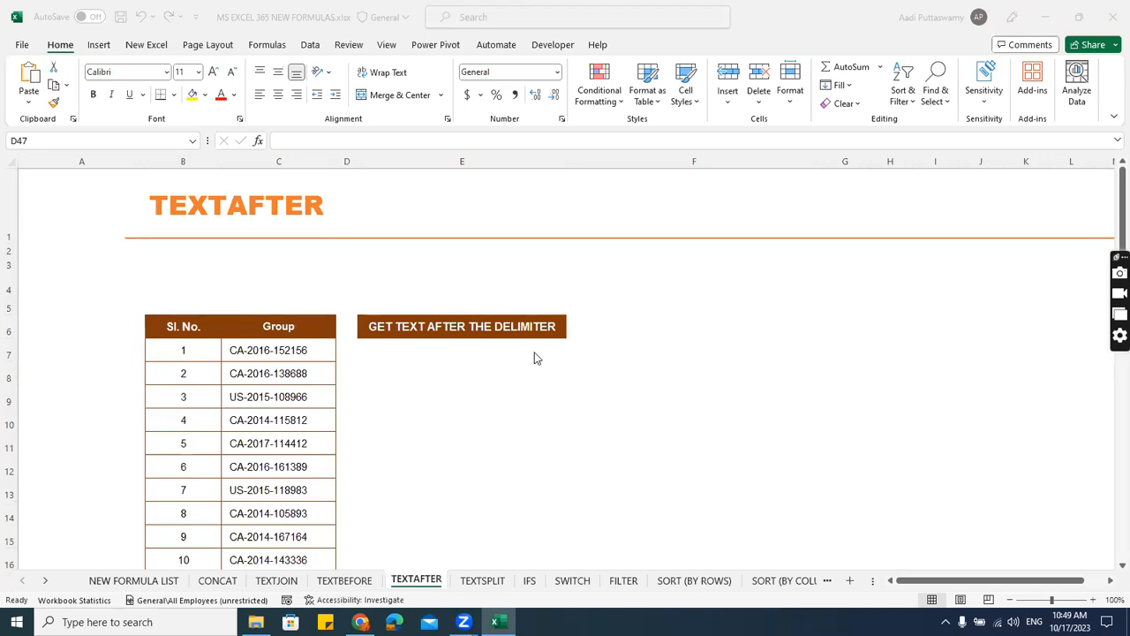
click(392, 351)
scroll(469, 380, up, 4)
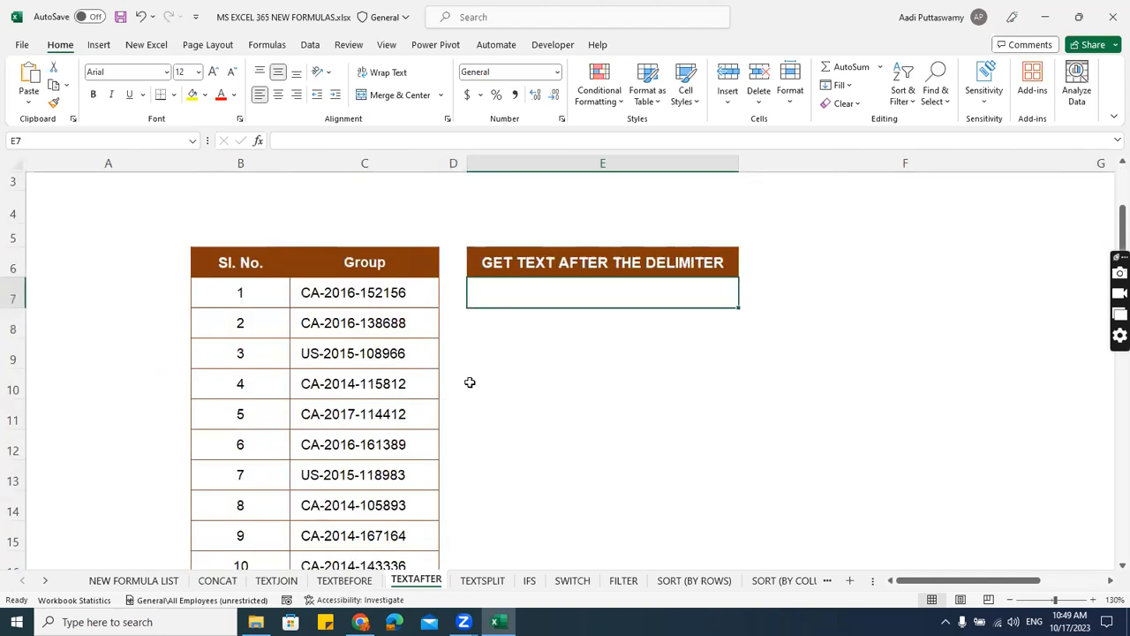
scroll(590, 390, down, 1)
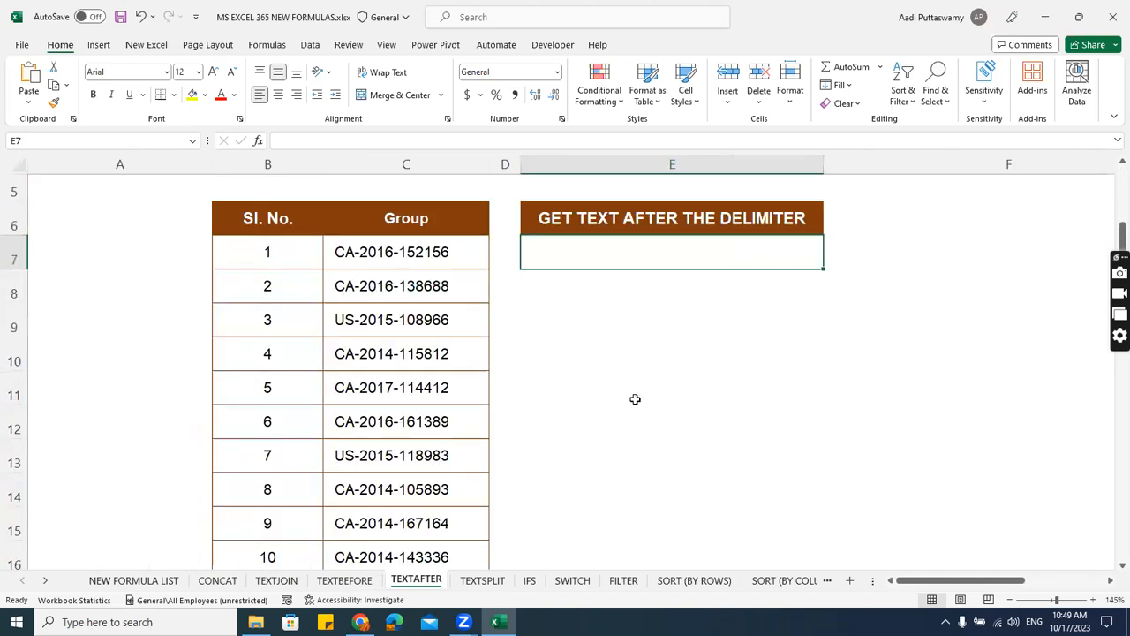
click(1110, 581)
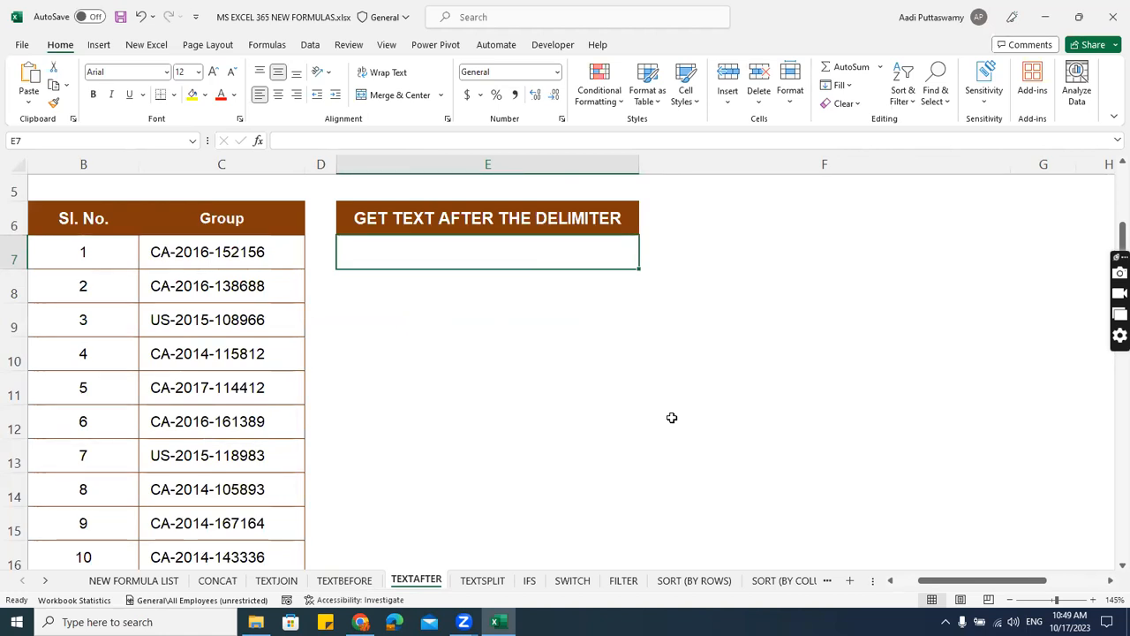
Enter a TEXTAFTER formula in E7 that takes C7 as its text and "-" as the delimiter.
text(=)
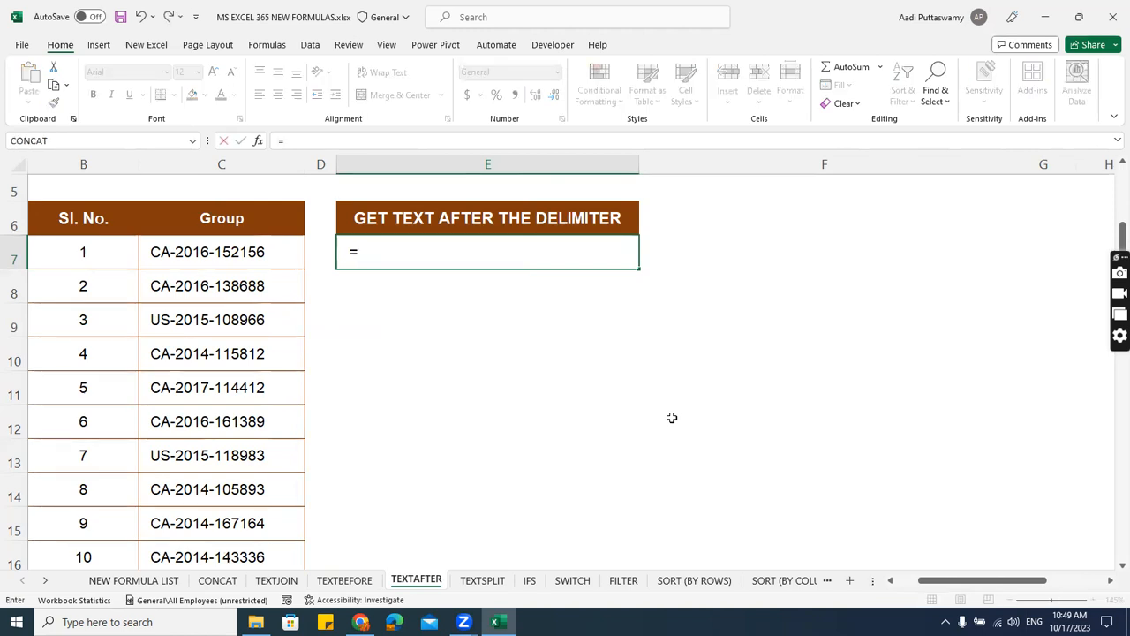
text(textaft)
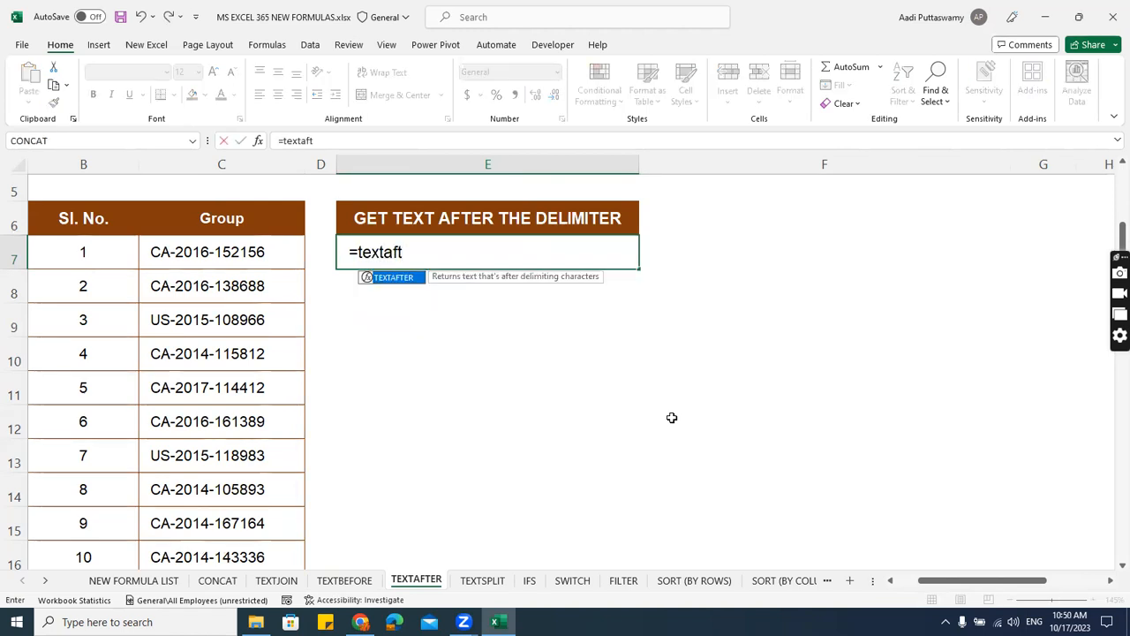
key(Tab)
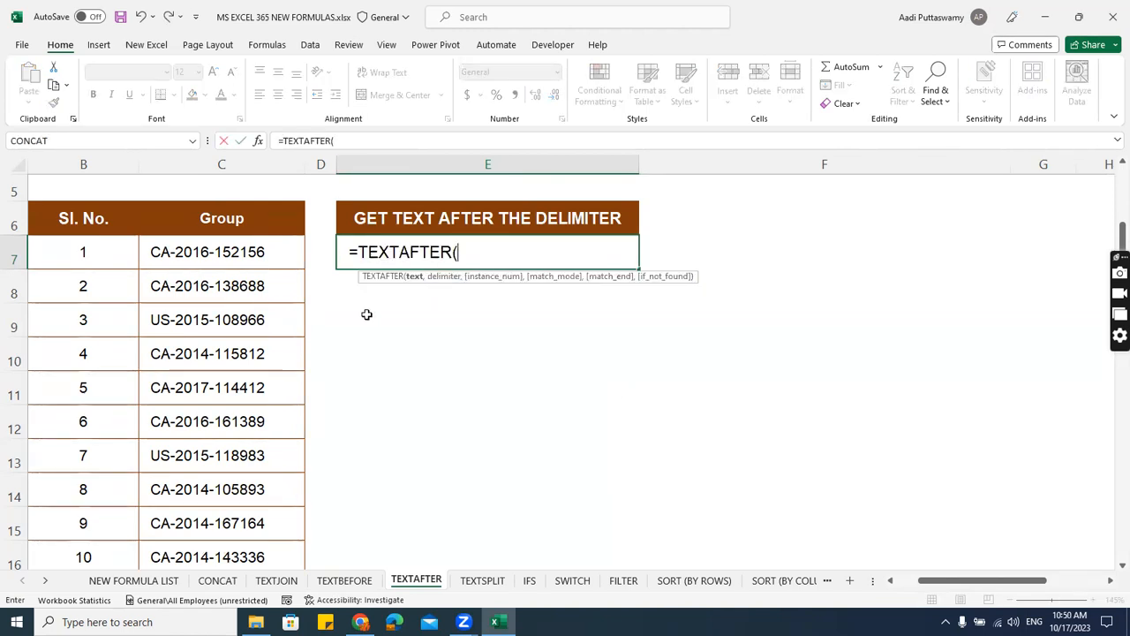
click(267, 253)
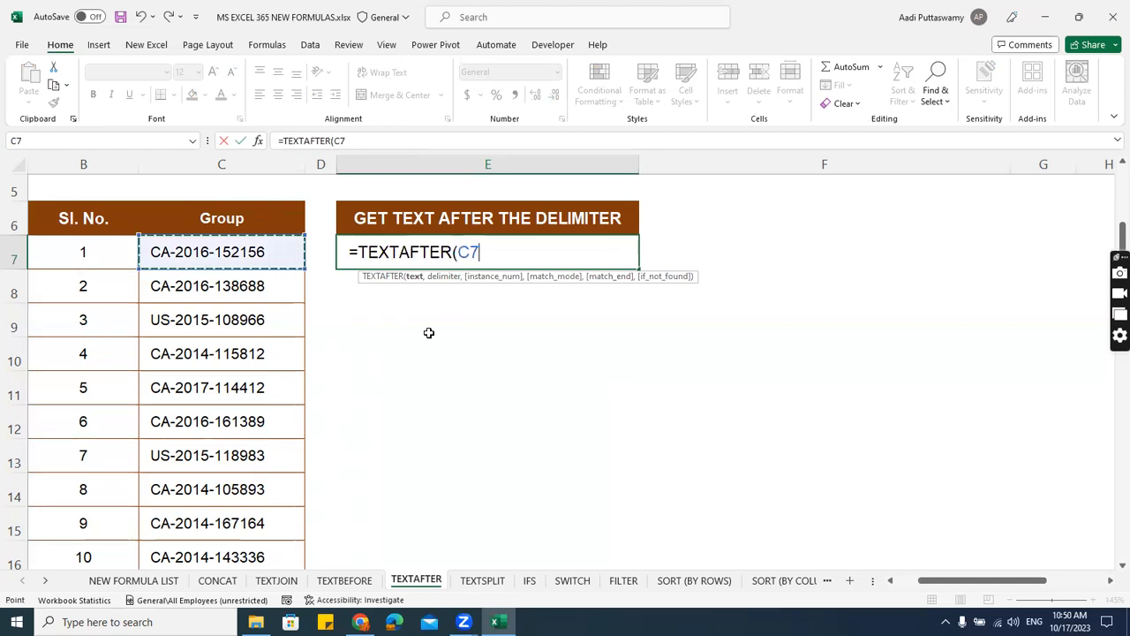
text(,"-")
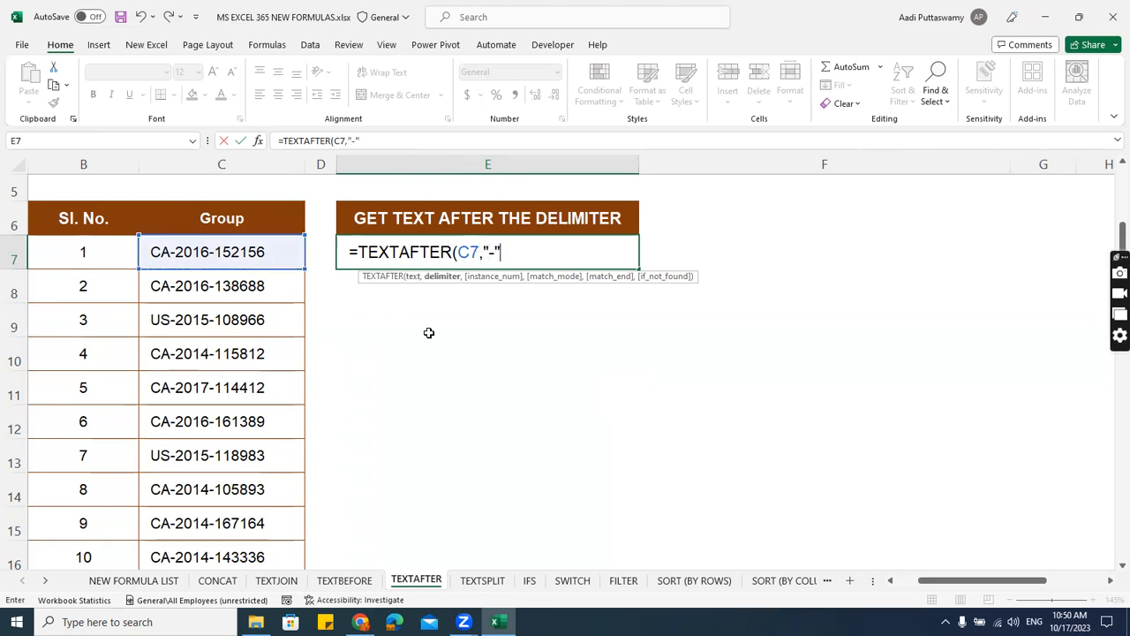
key(Return)
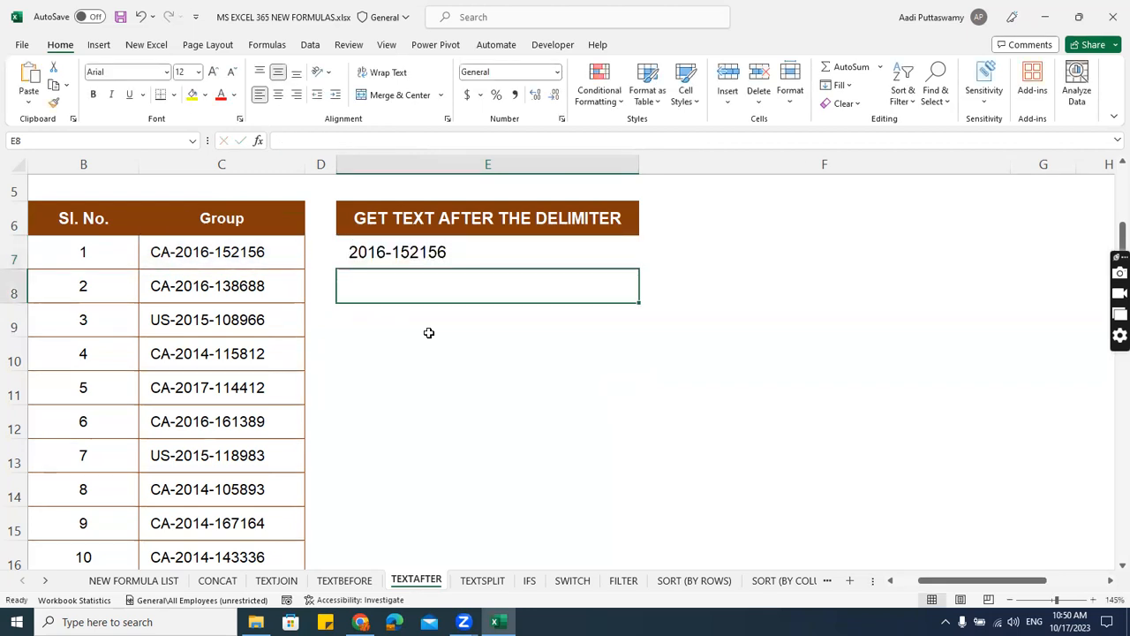
Add an instance number of 2 to the TEXTAFTER formula in E7.
key(Up)
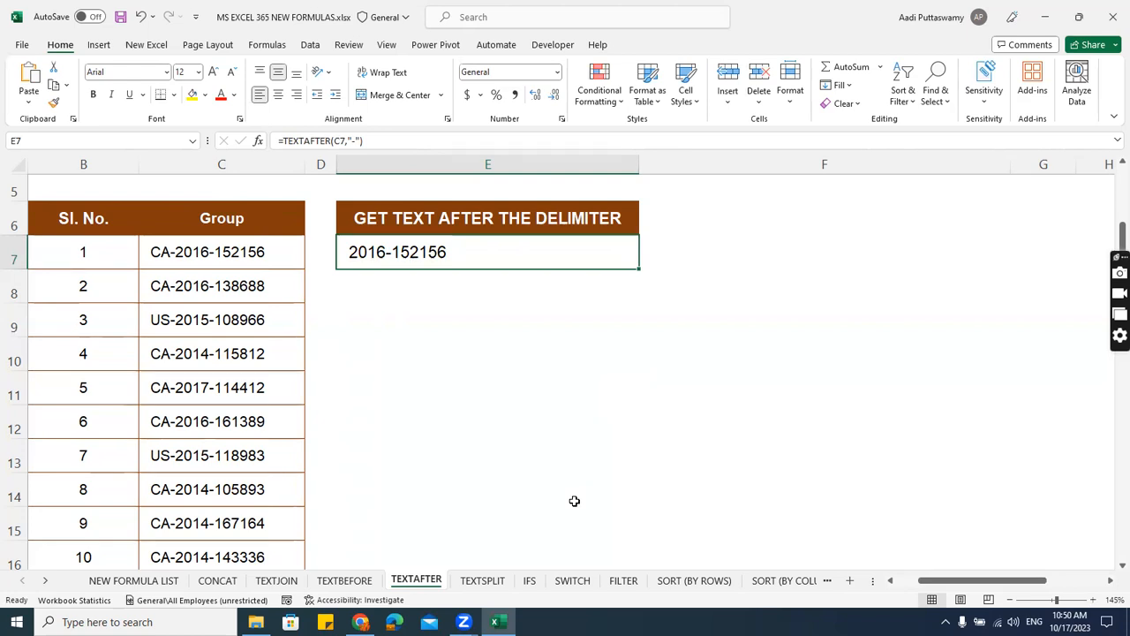
scroll(574, 500, up, 1)
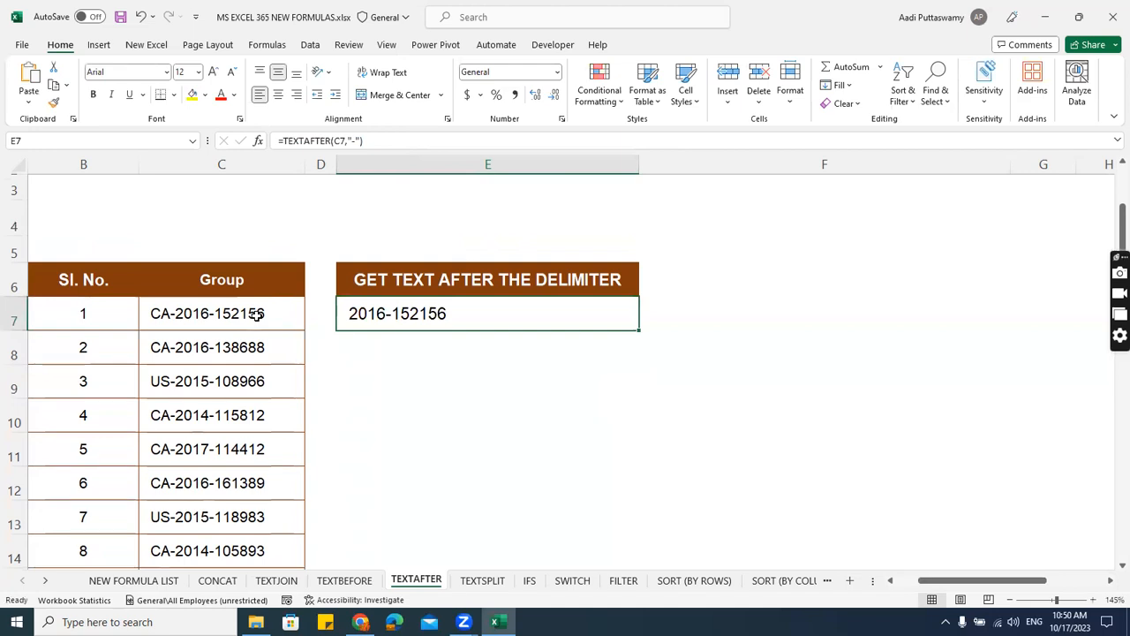
double_click(438, 309)
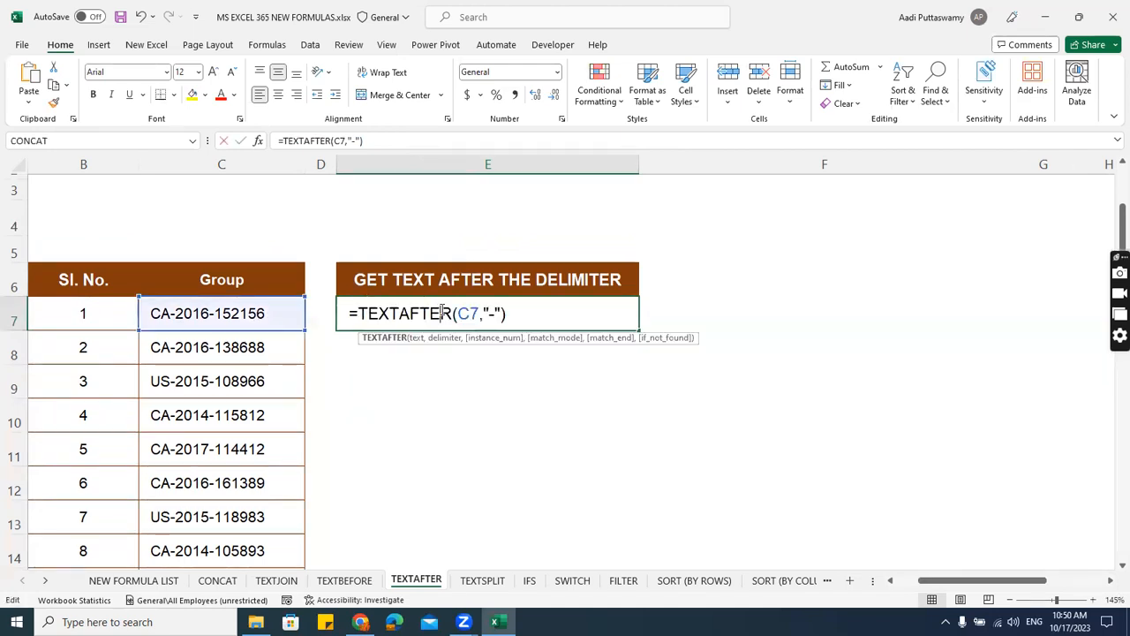
click(501, 312)
text(,2)
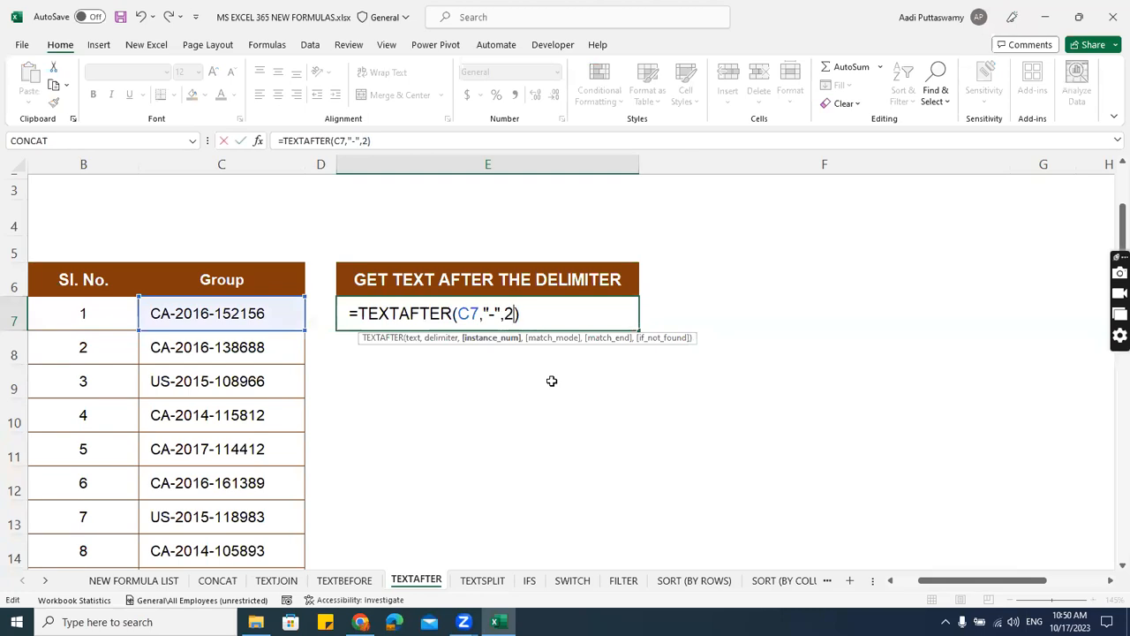
key(Return)
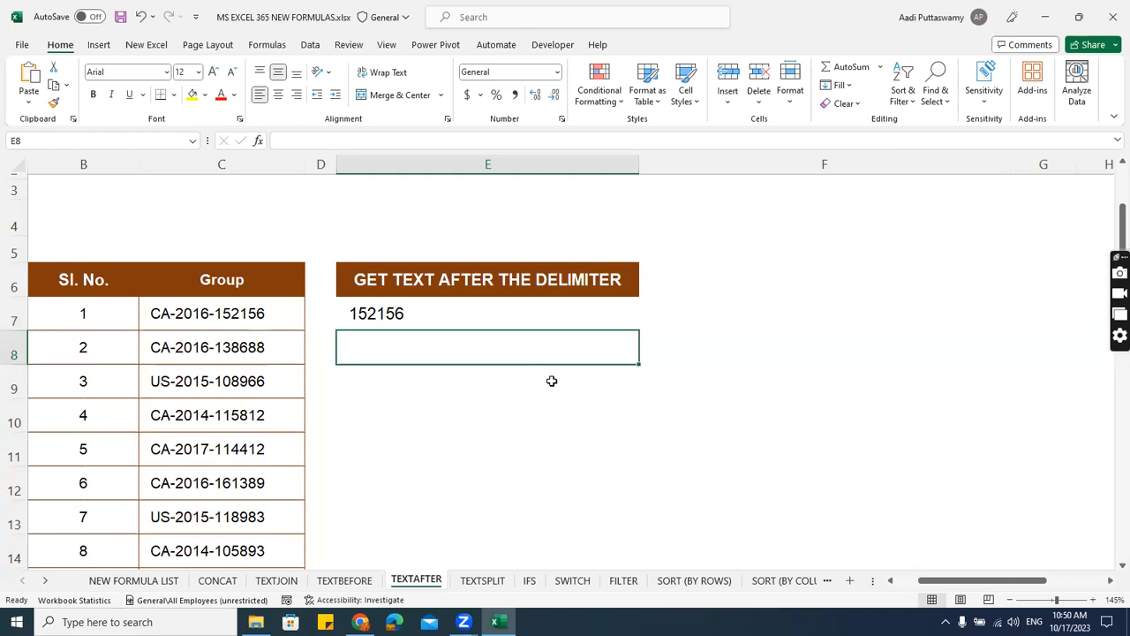
Open the TEXTSPLIT sheet and select cell E7 under the split-by-column heading.
click(482, 580)
click(494, 350)
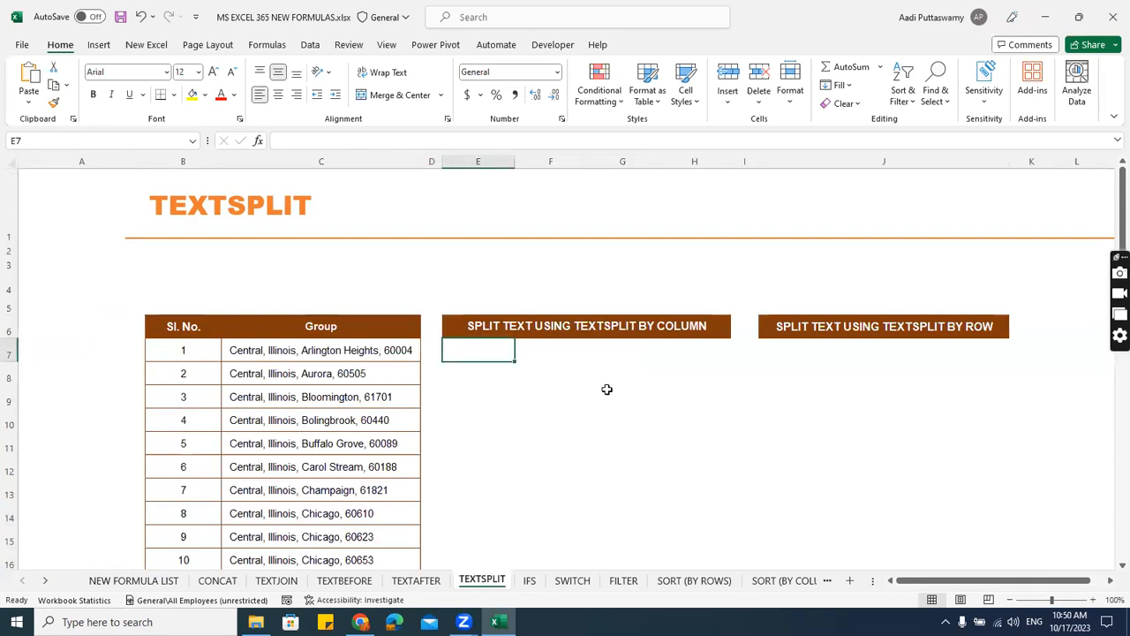
scroll(606, 391, up, 2)
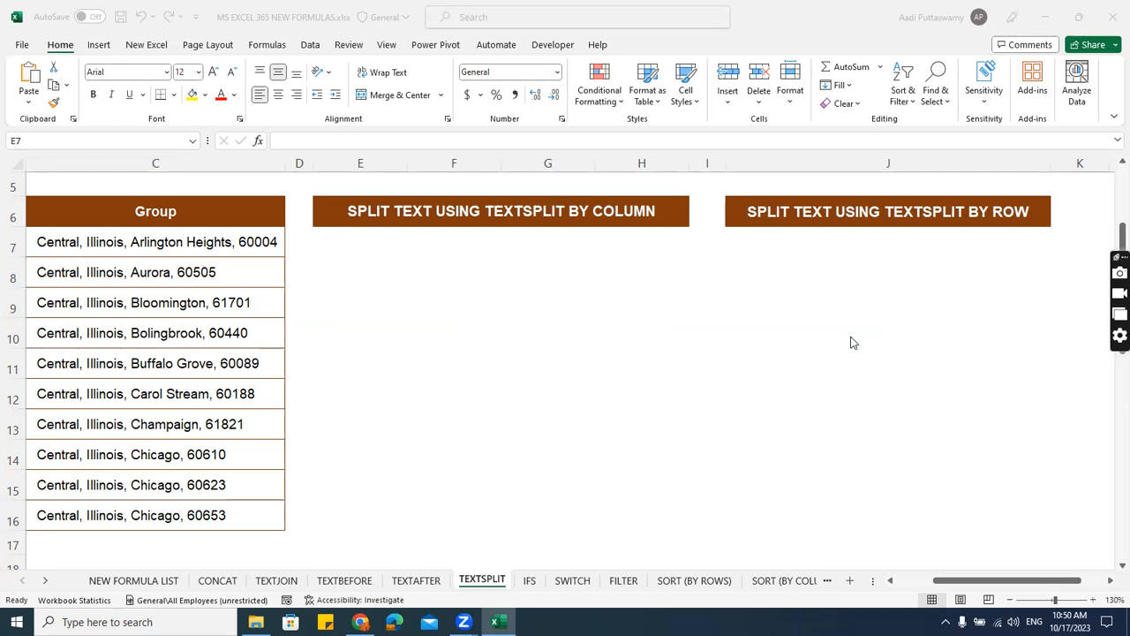
click(168, 242)
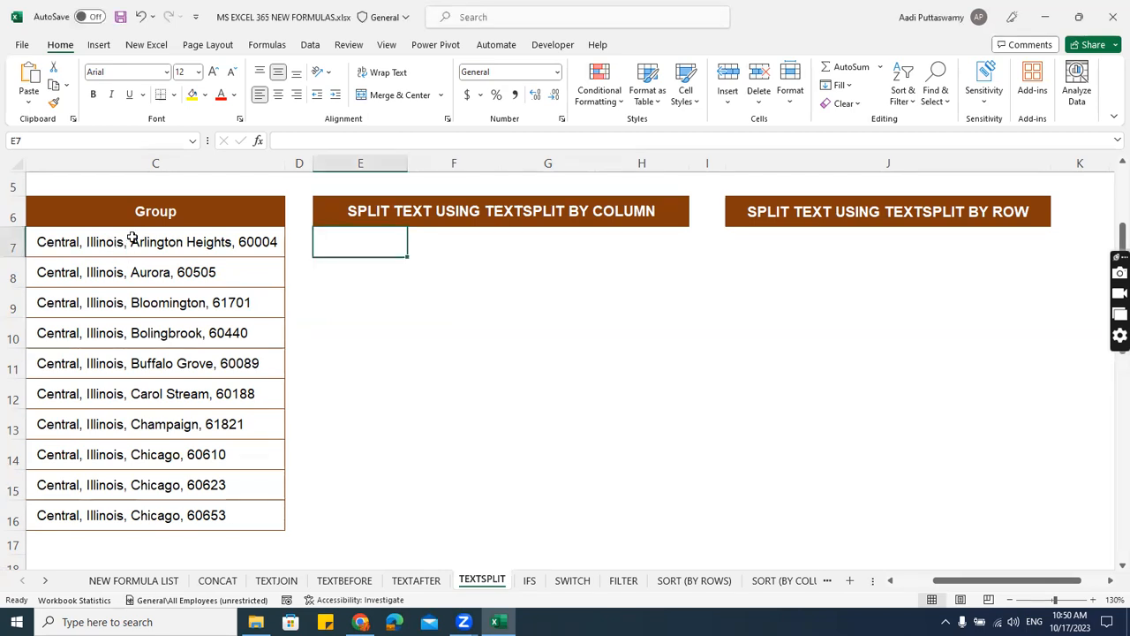
click(371, 238)
Enter a TEXTSPLIT formula in E7 that splits C7 into columns with "," as the column delimiter.
text(=)
text(t)
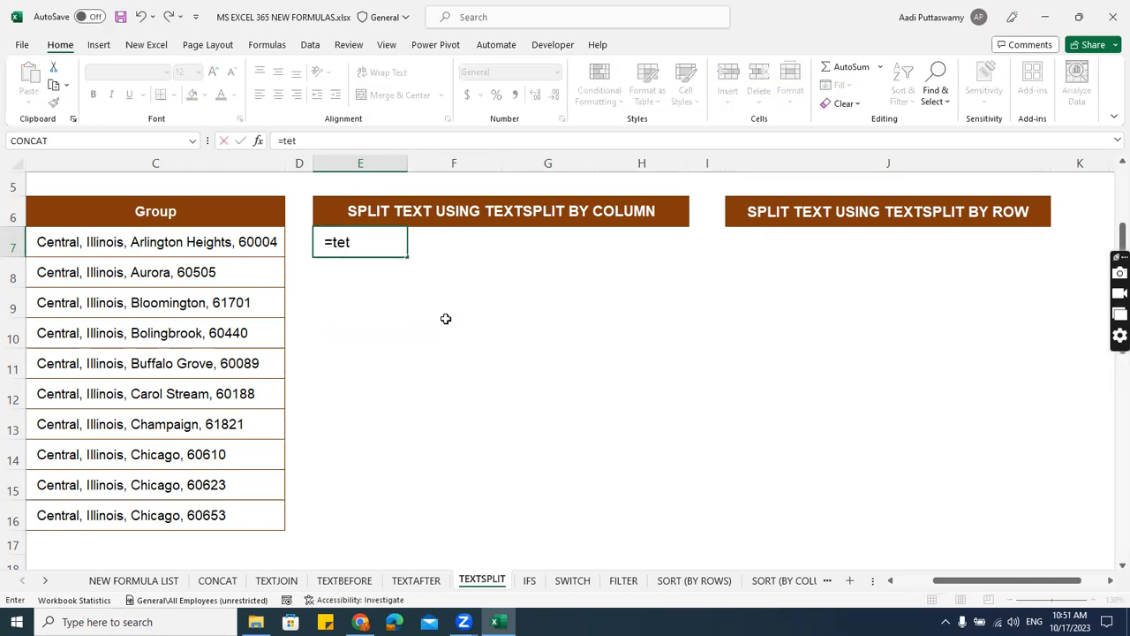
key(BackSpace)
text(xtsplit)
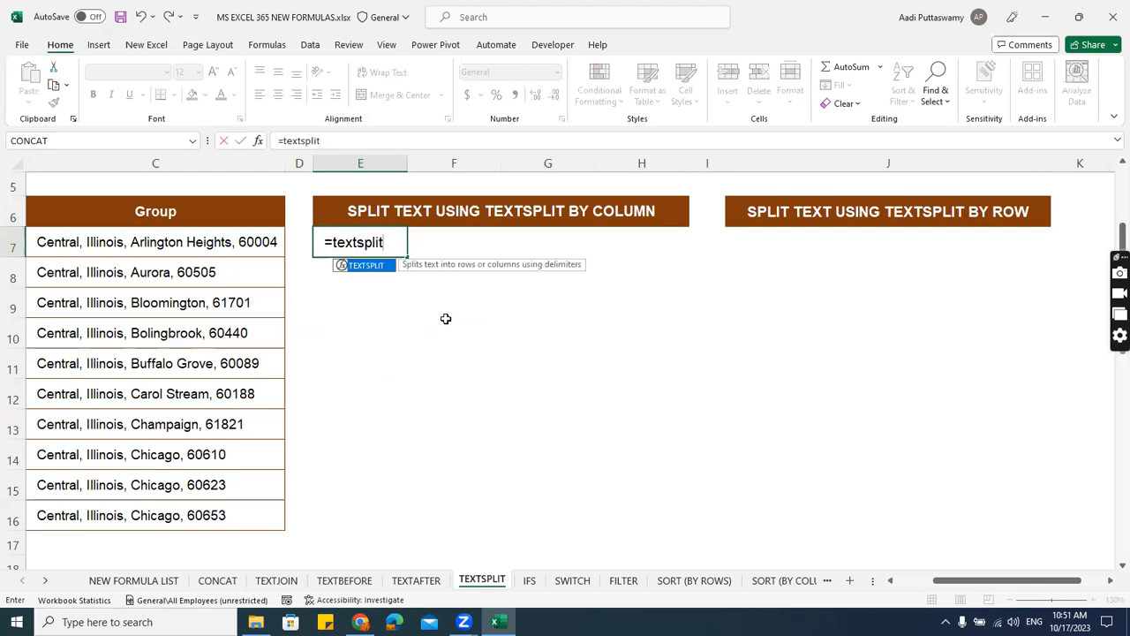
key(Tab)
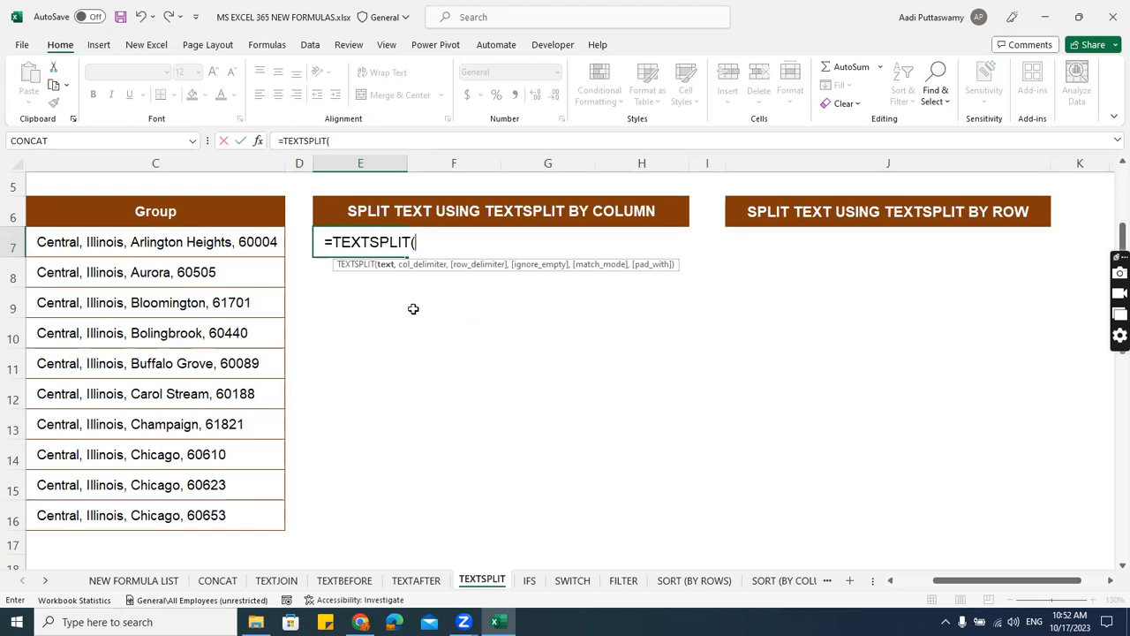
click(237, 242)
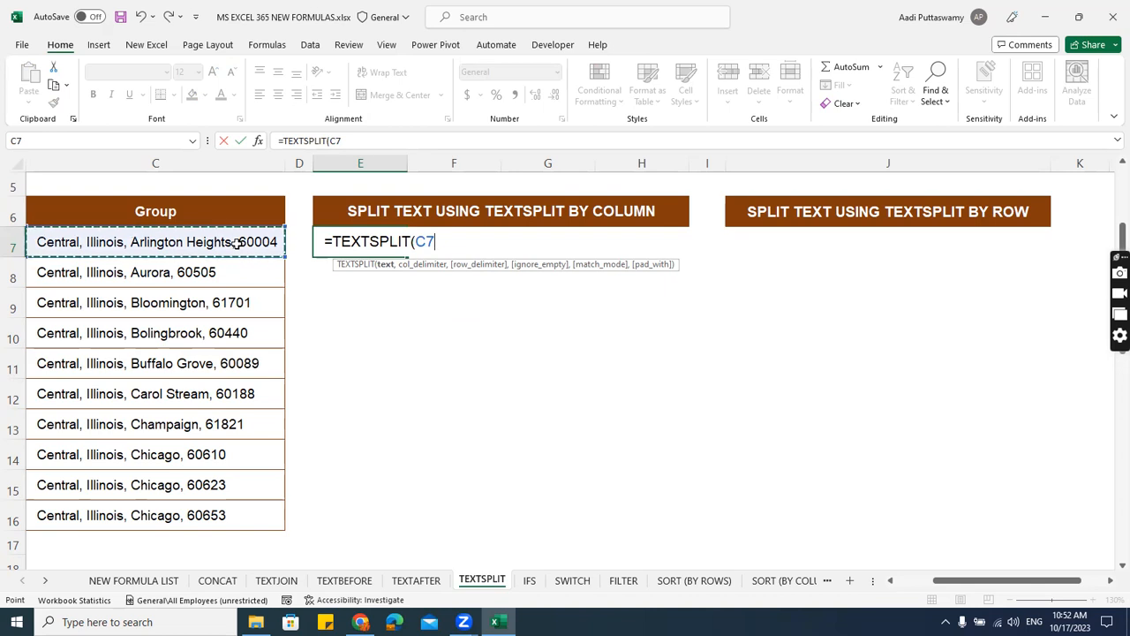
text(,)
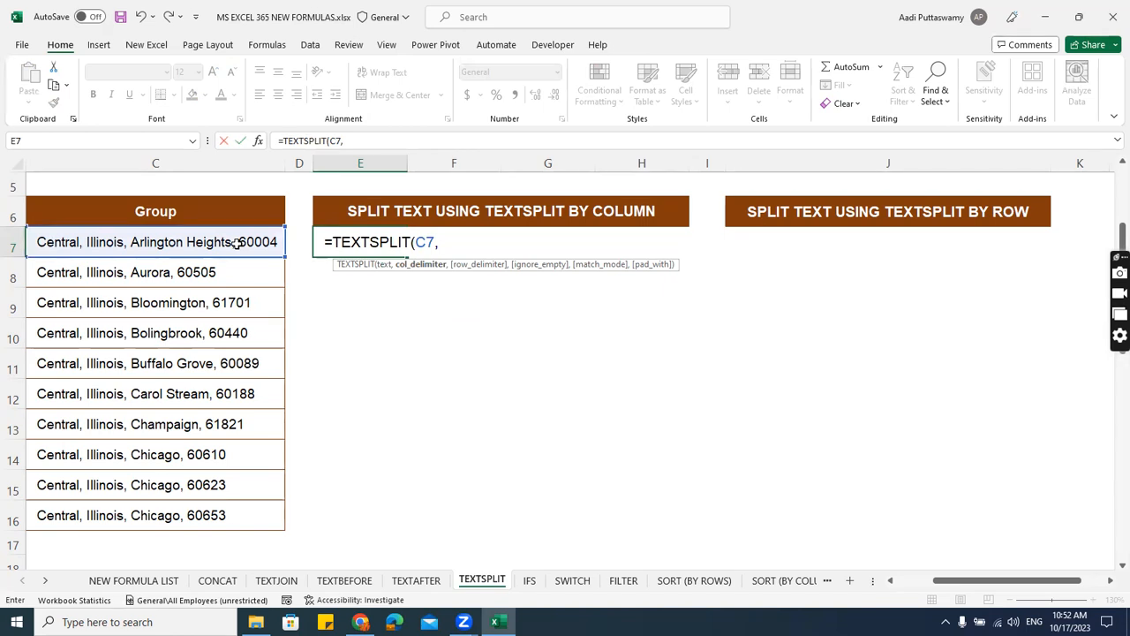
text(","))
key(Return)
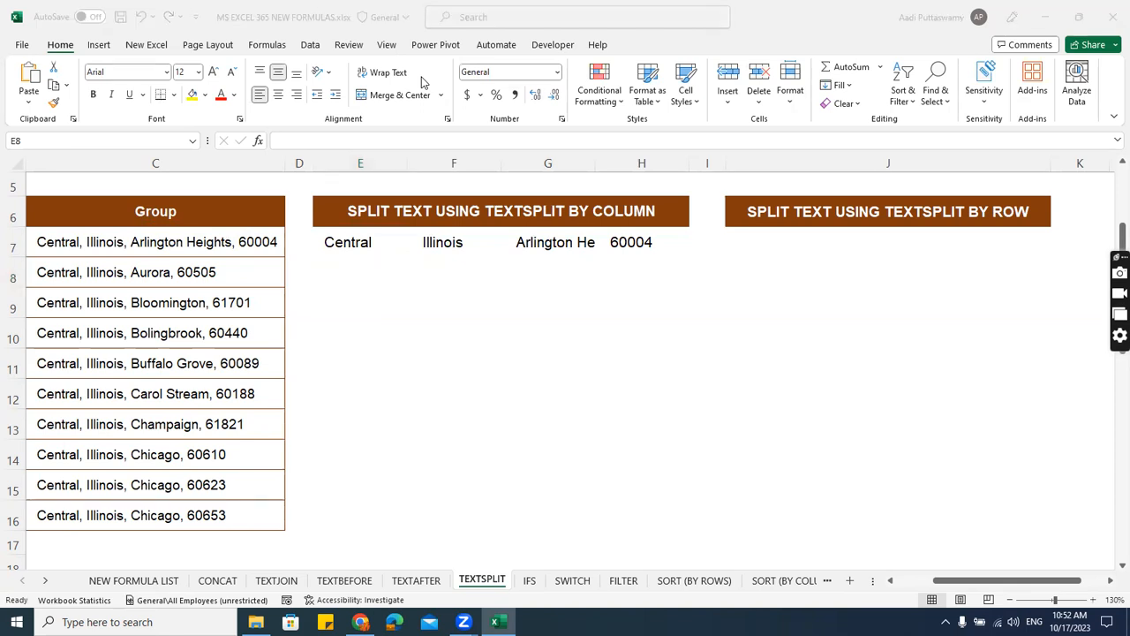
Begin a TEXTSPLIT formula in cell J7 under the split-by-row heading.
click(336, 242)
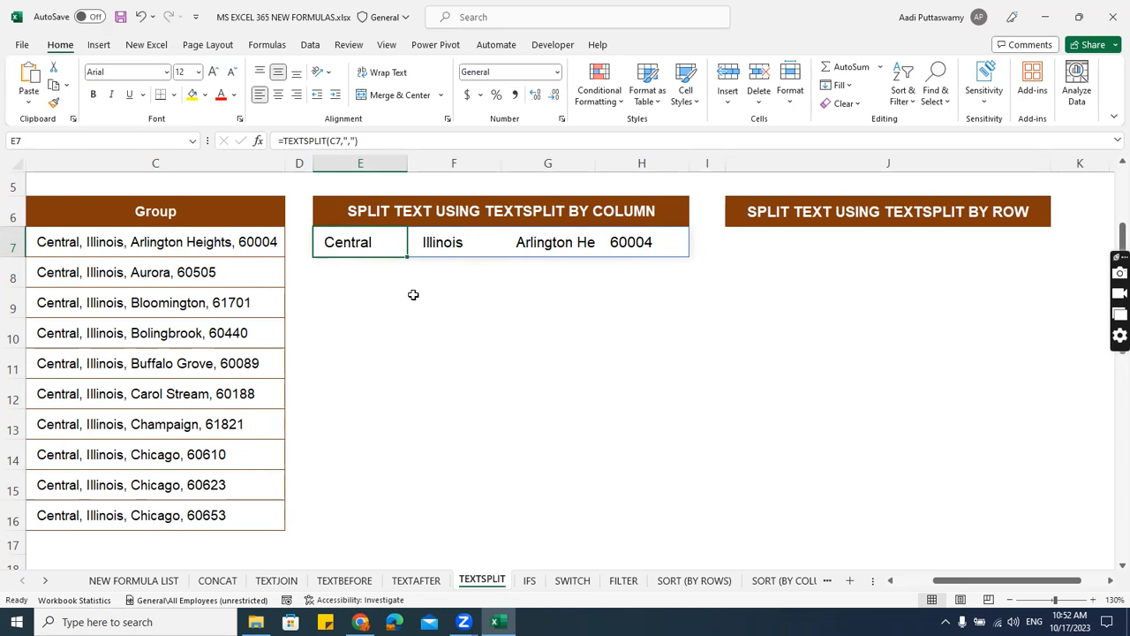
key(Right)
key(Right)
key(Right)
key(Right)
key(Right)
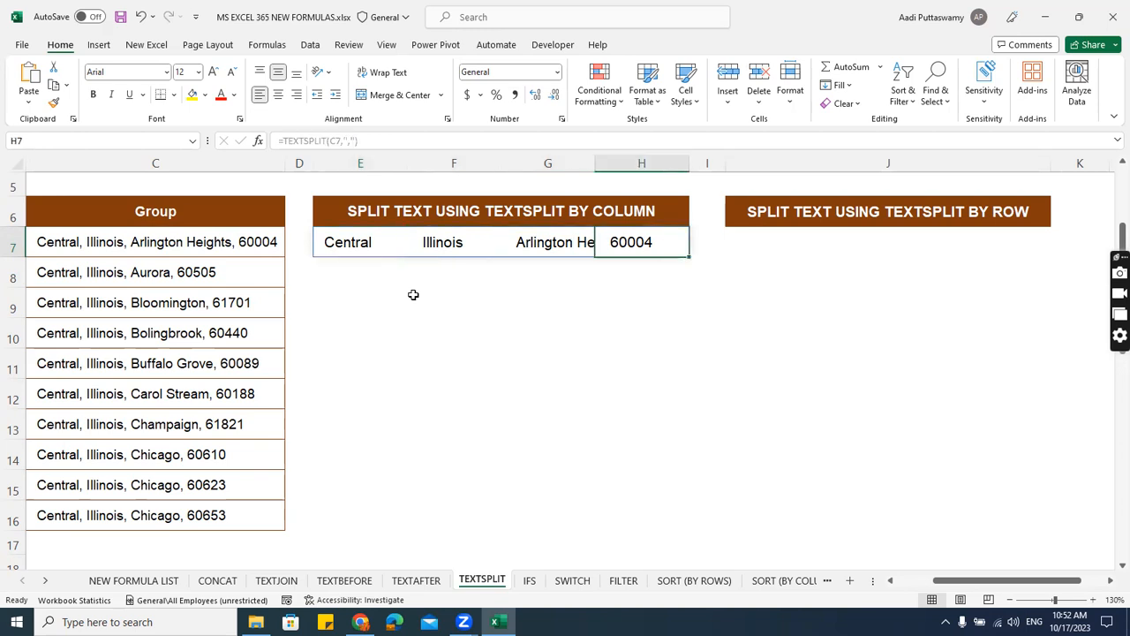
text(=)
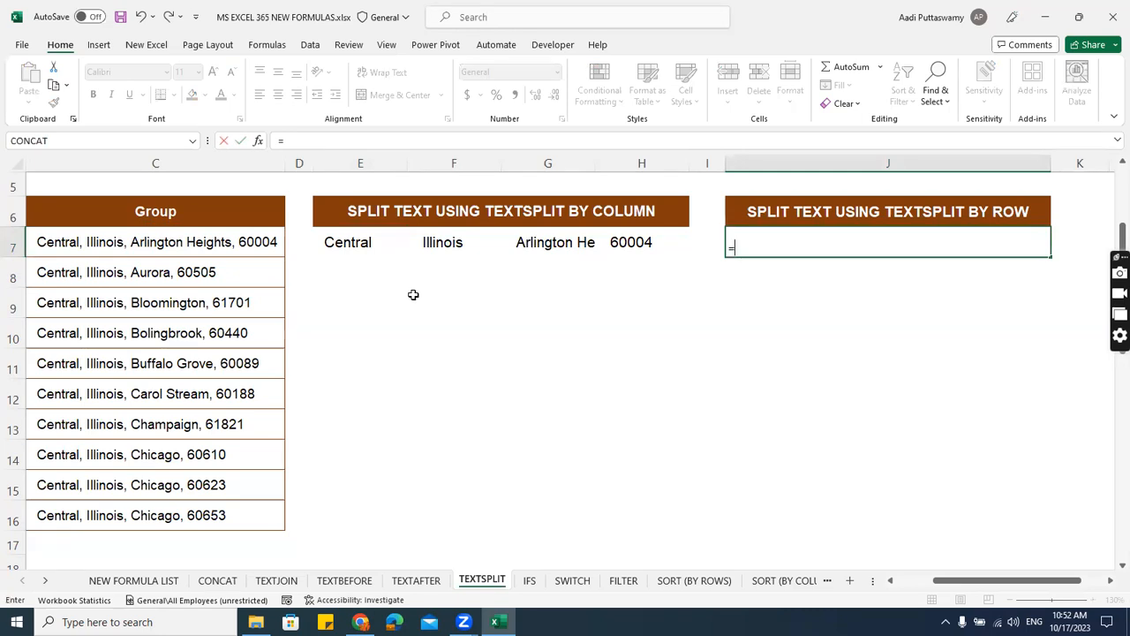
text(text)
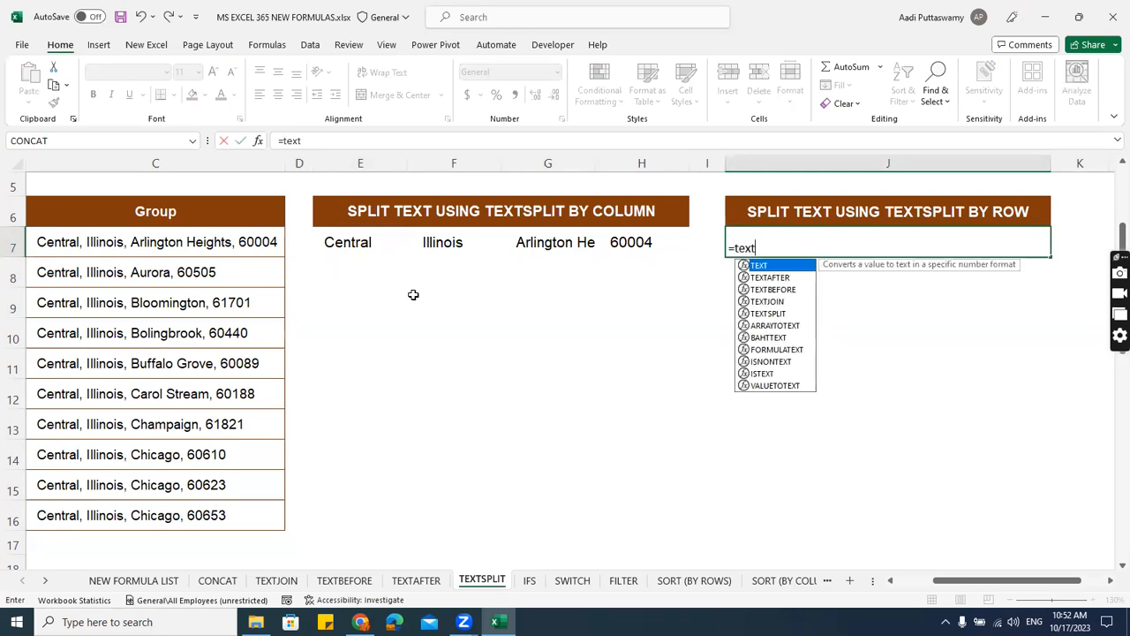
key(Down)
key(Down)
key(Down)
key(Down)
key(Tab)
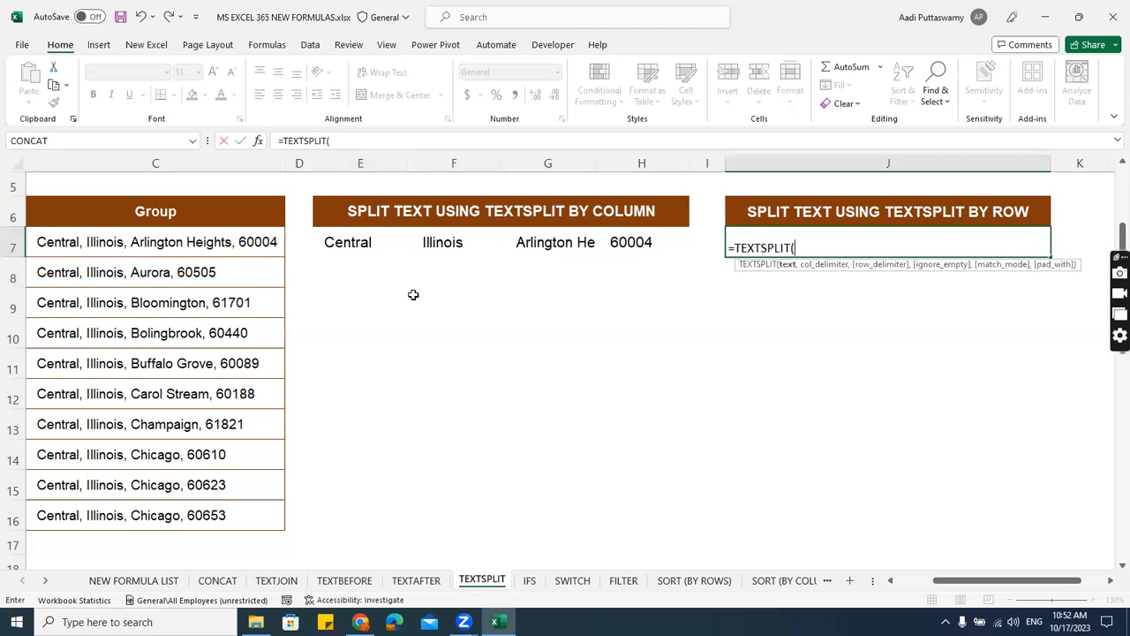
Complete the TEXTSPLIT formula in J7 with C7 as the text, an empty column delimiter and "," as the row delimiter.
click(242, 249)
text(,")
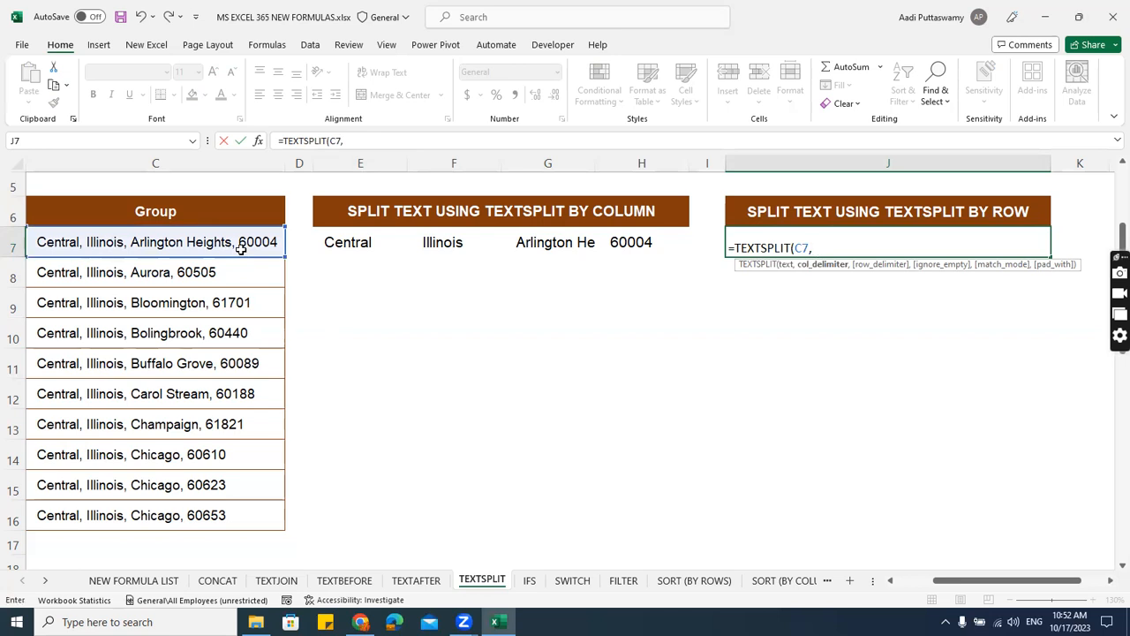
text(,")
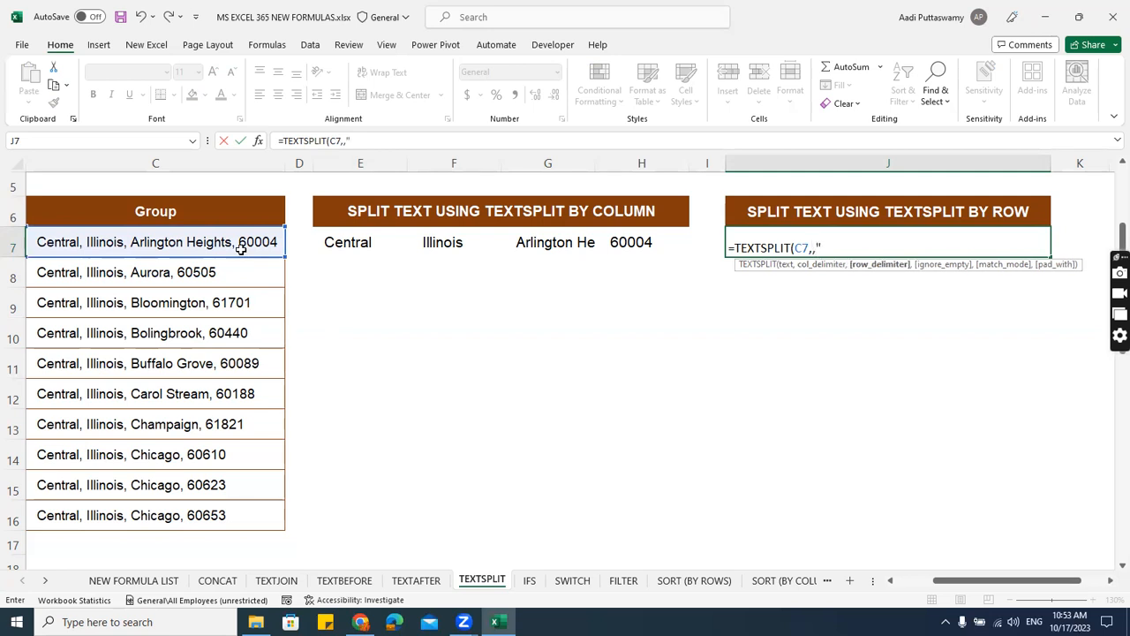
text(,"))
key(Return)
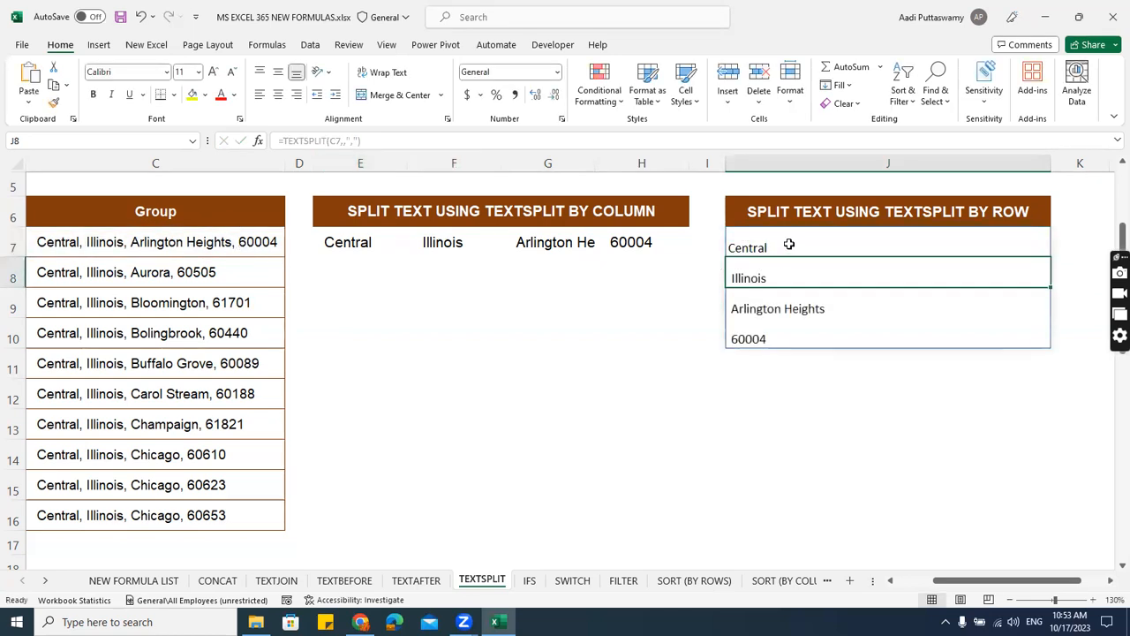
drag(789, 245, 797, 336)
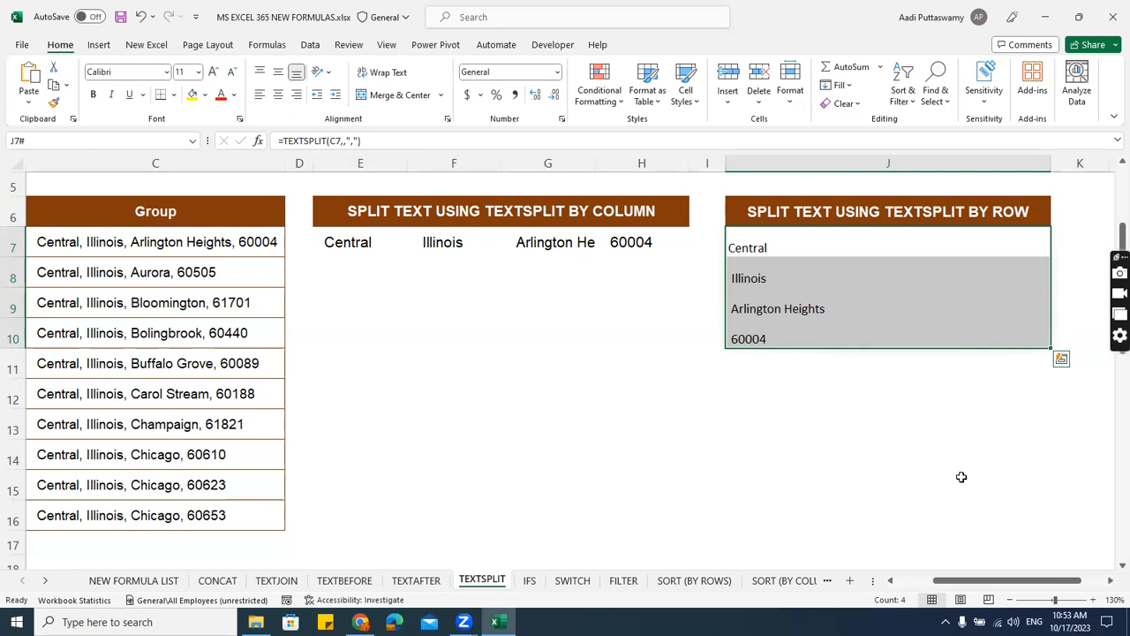
click(669, 474)
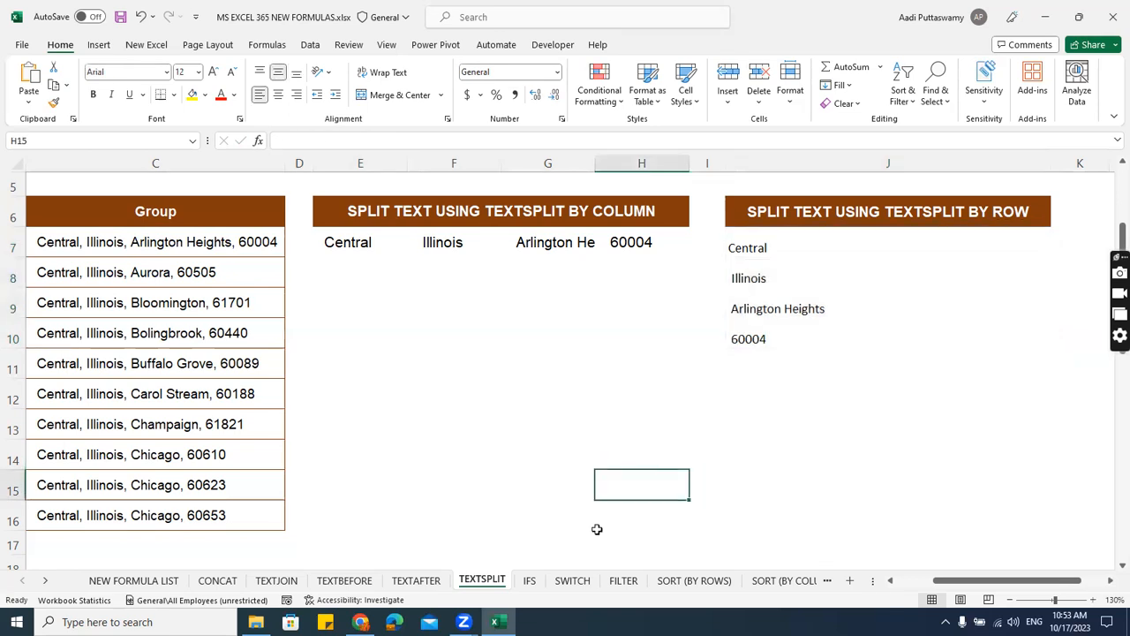
Open the IFS sheet and select cell F7 in the Category Code column.
click(530, 581)
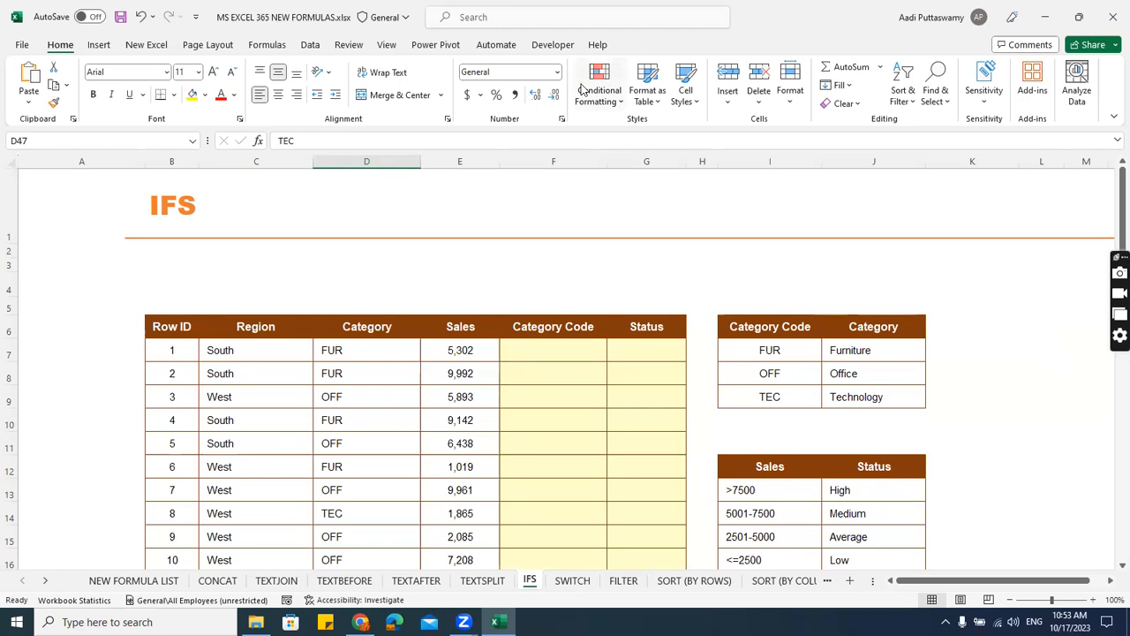
click(550, 354)
scroll(599, 355, down, 1)
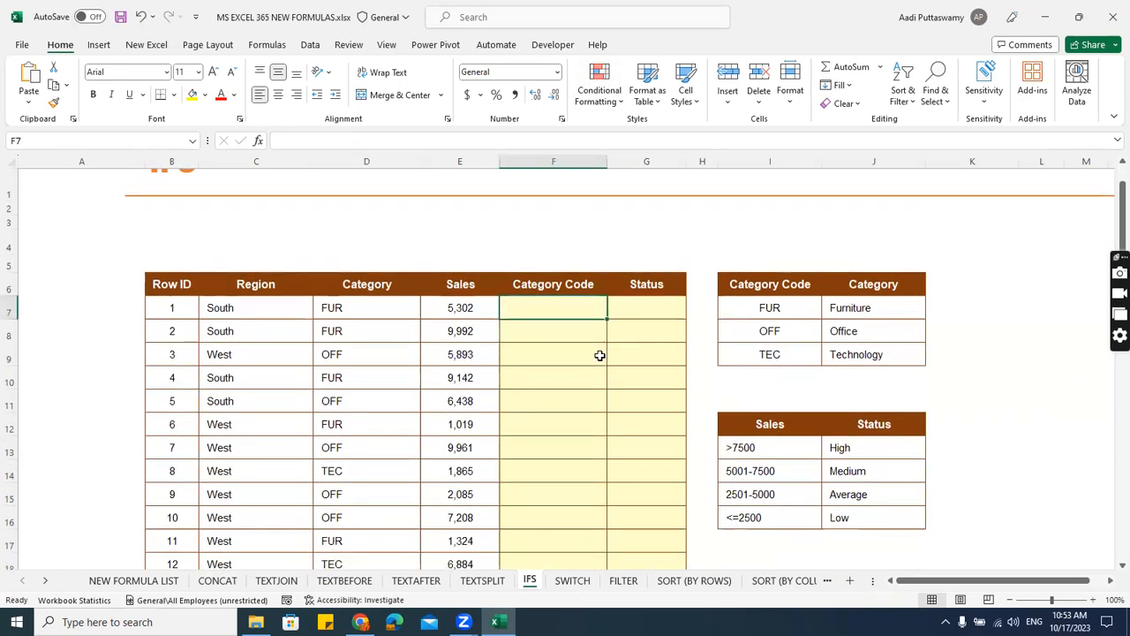
scroll(599, 355, down, 1)
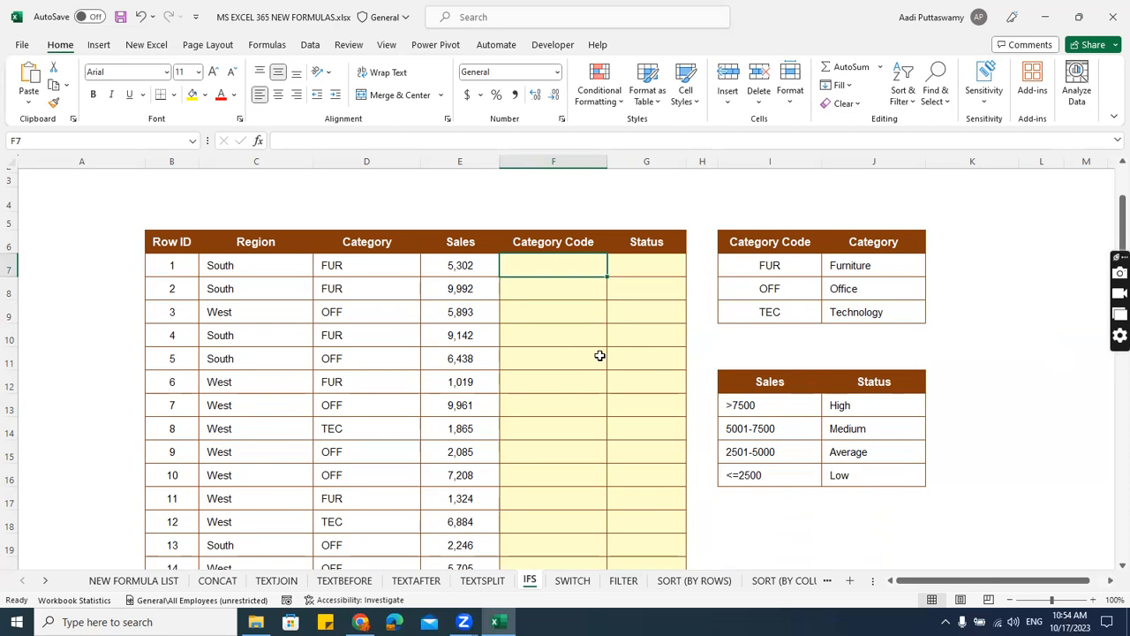
click(599, 297)
click(563, 268)
scroll(654, 361, up, 1)
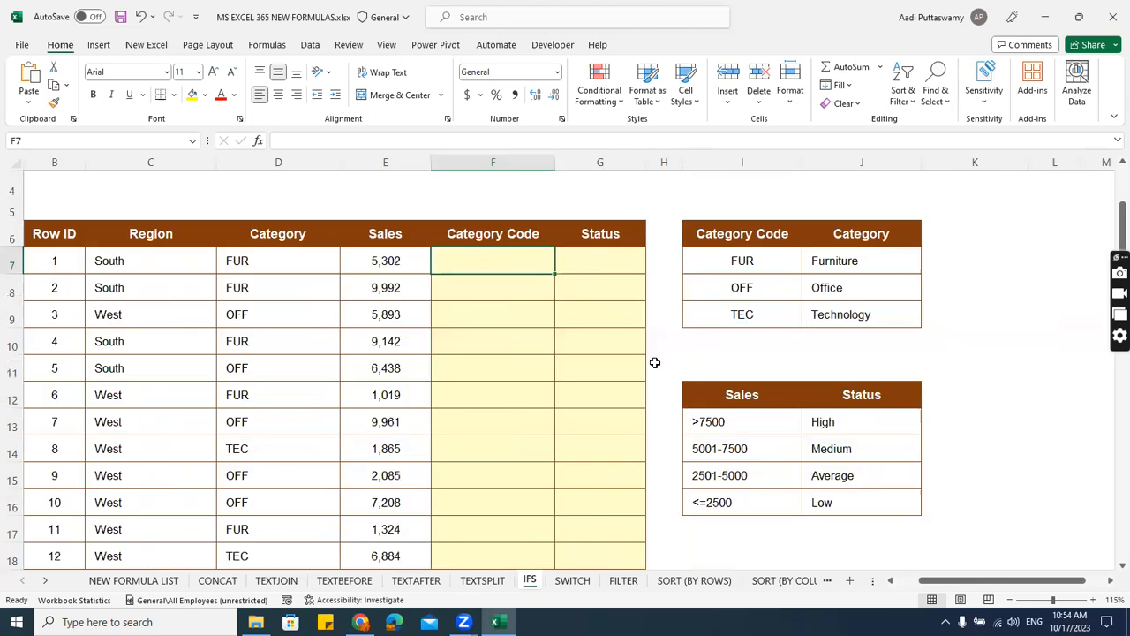
drag(276, 264, 275, 414)
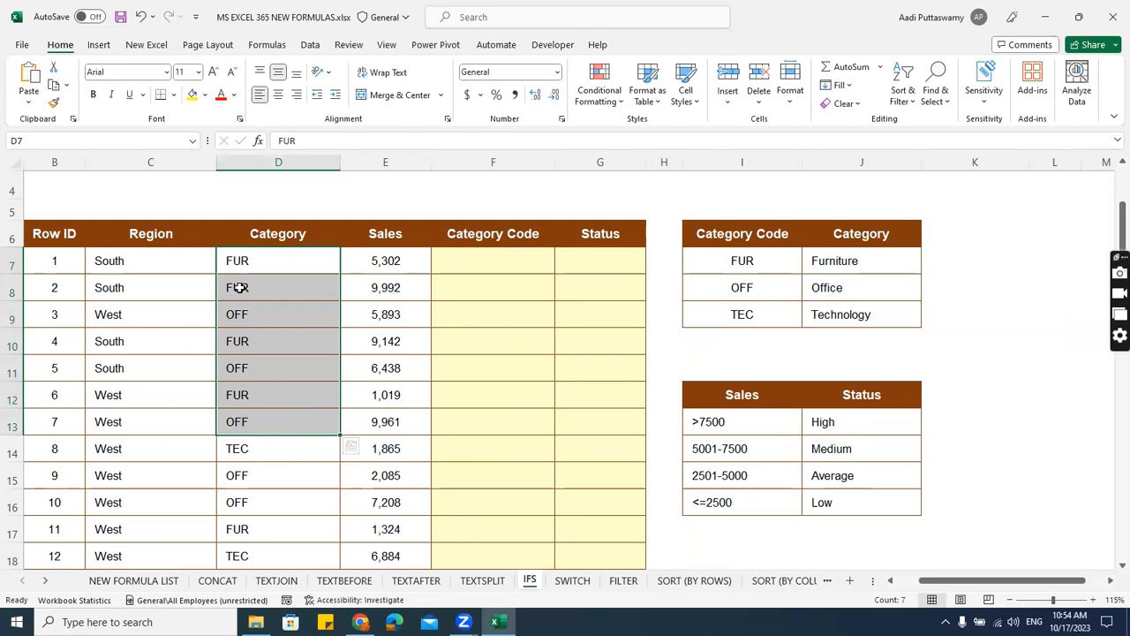
click(479, 269)
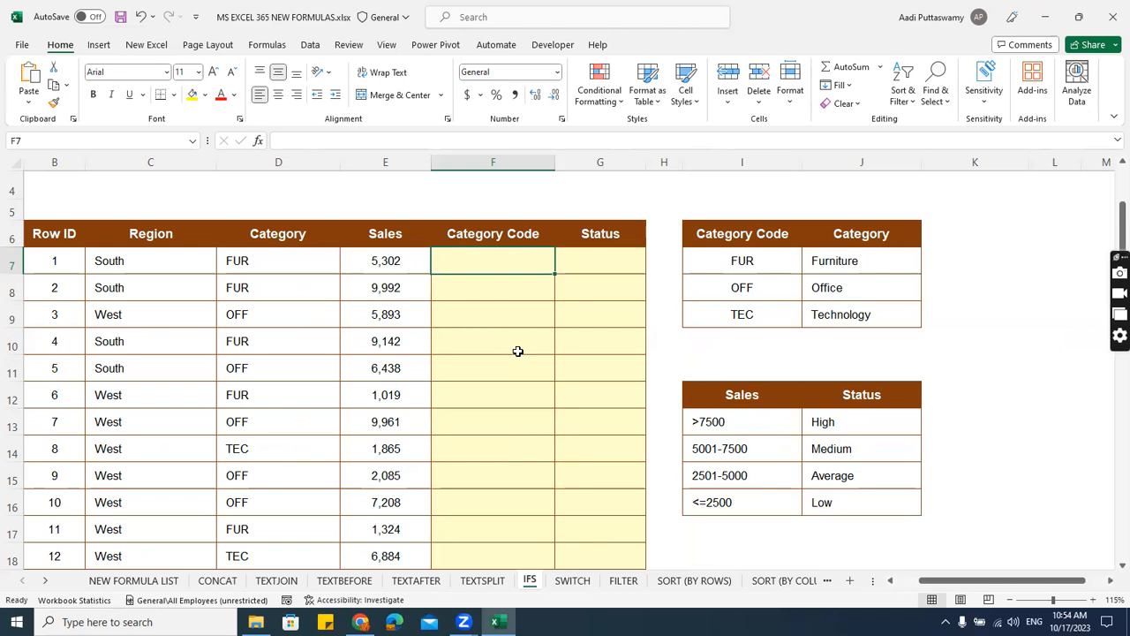
Begin an IFS formula in F7 whose first test, D7="FUR", returns the absolute reference $J$7.
text(if)
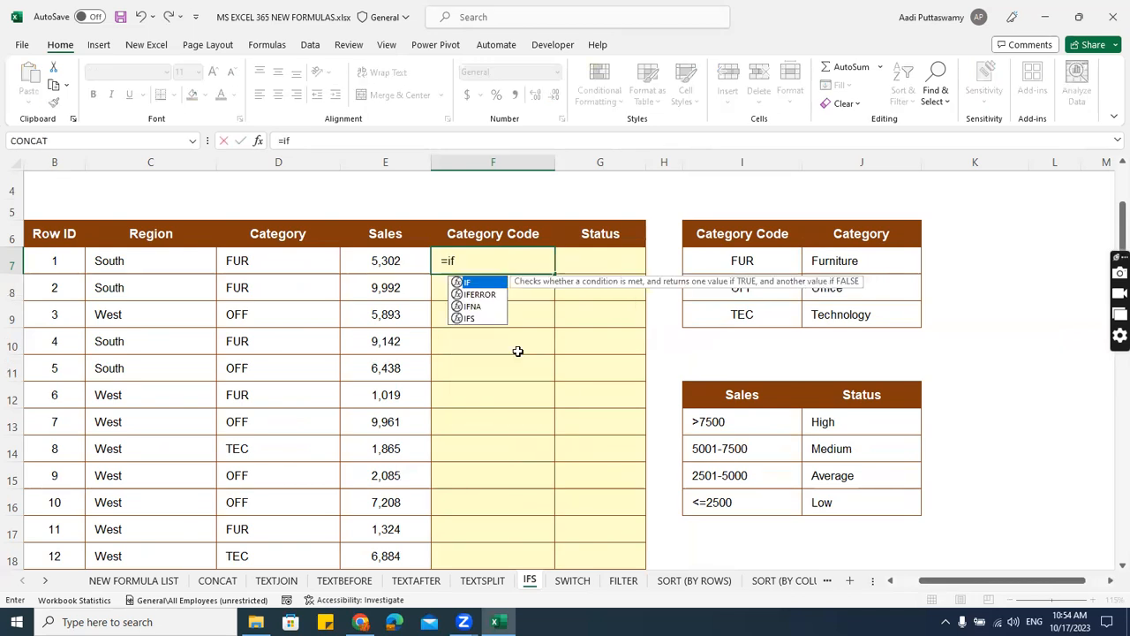
text(s)
key(Tab)
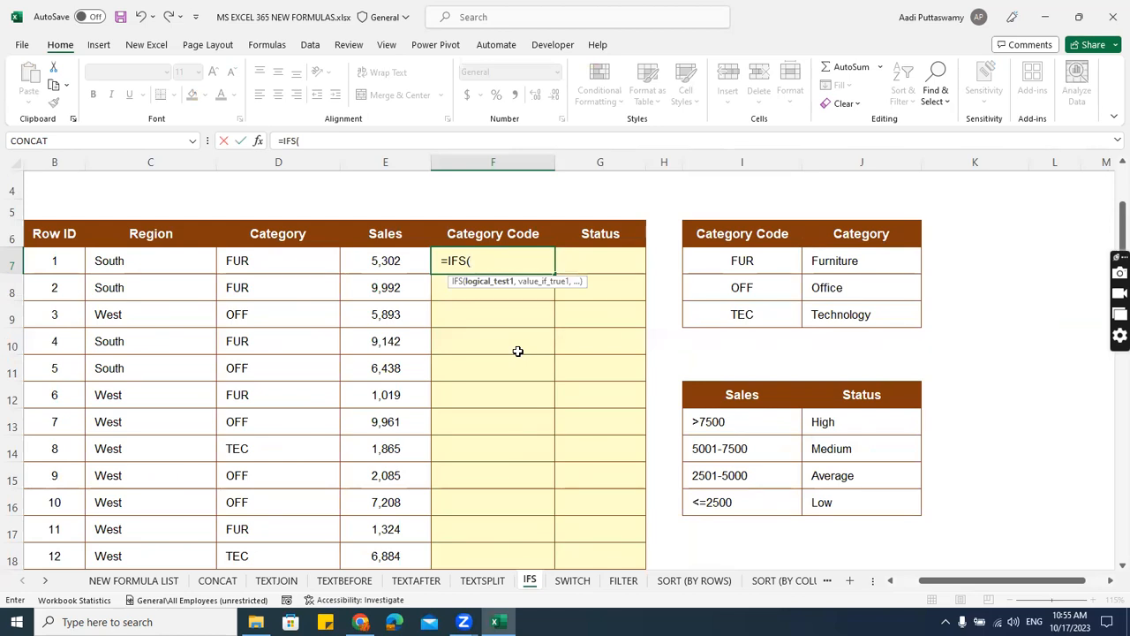
click(274, 264)
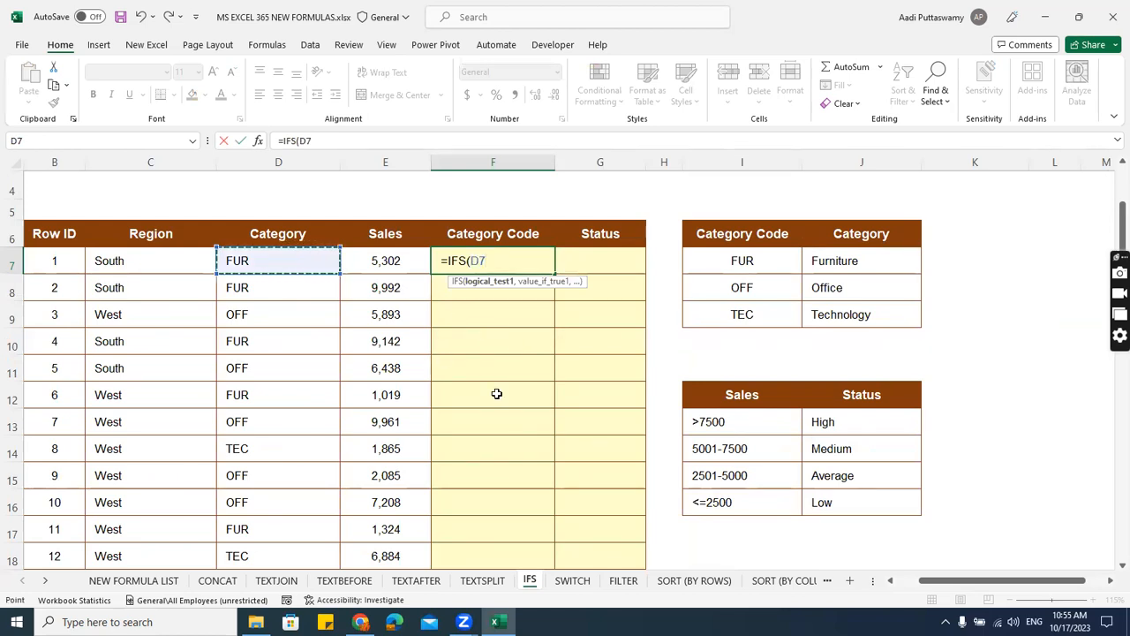
text(=)
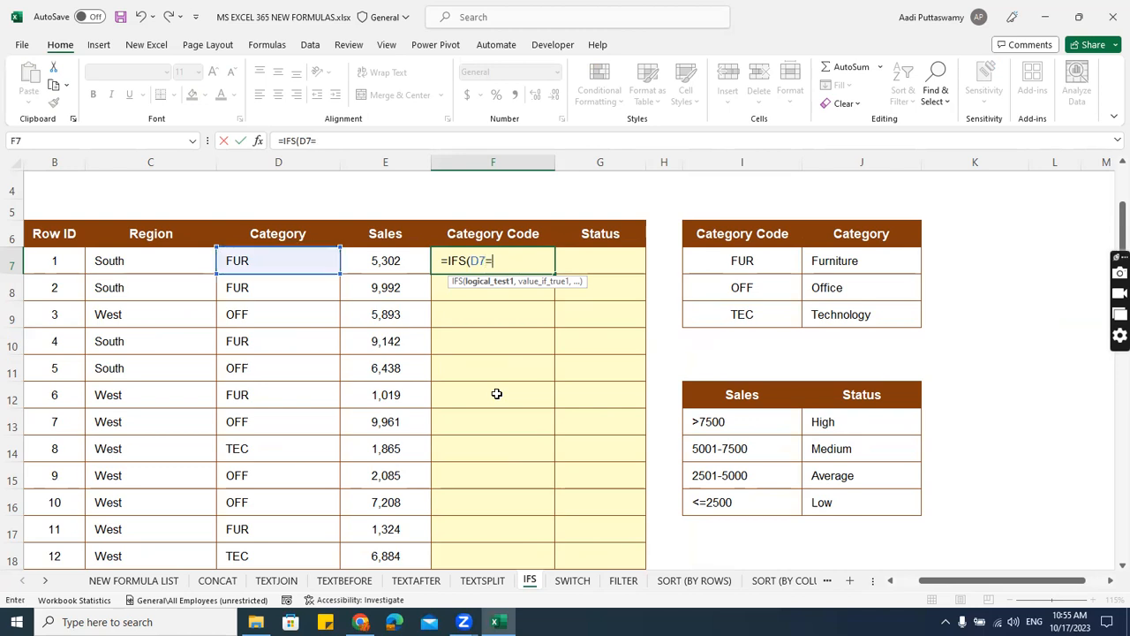
text(")
key(Caps_Lock)
text(FUR")
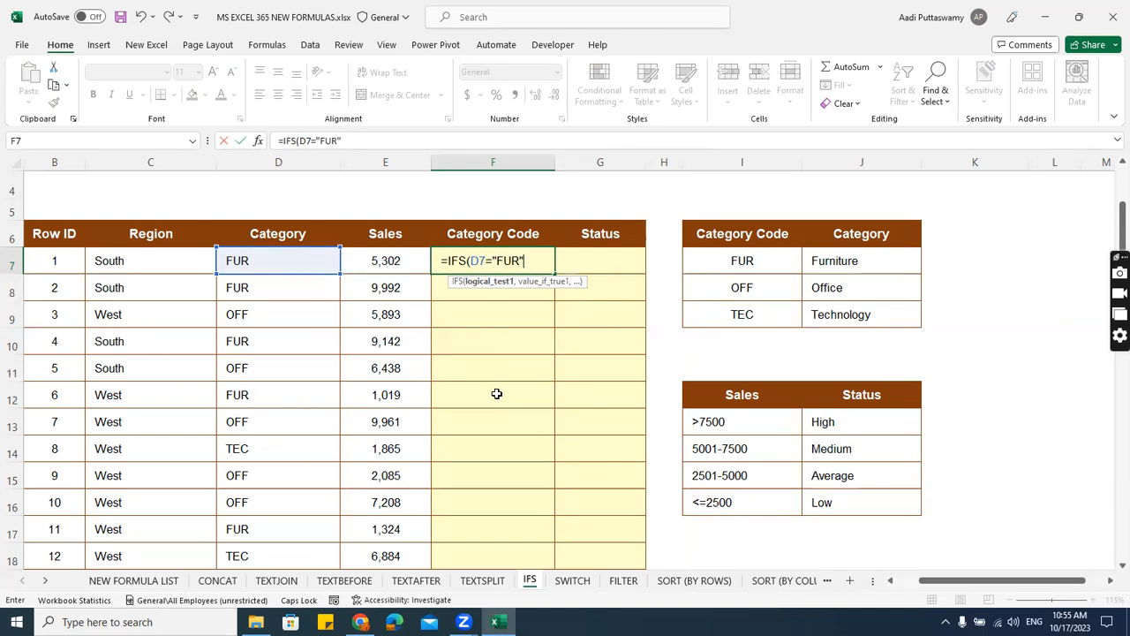
text(,)
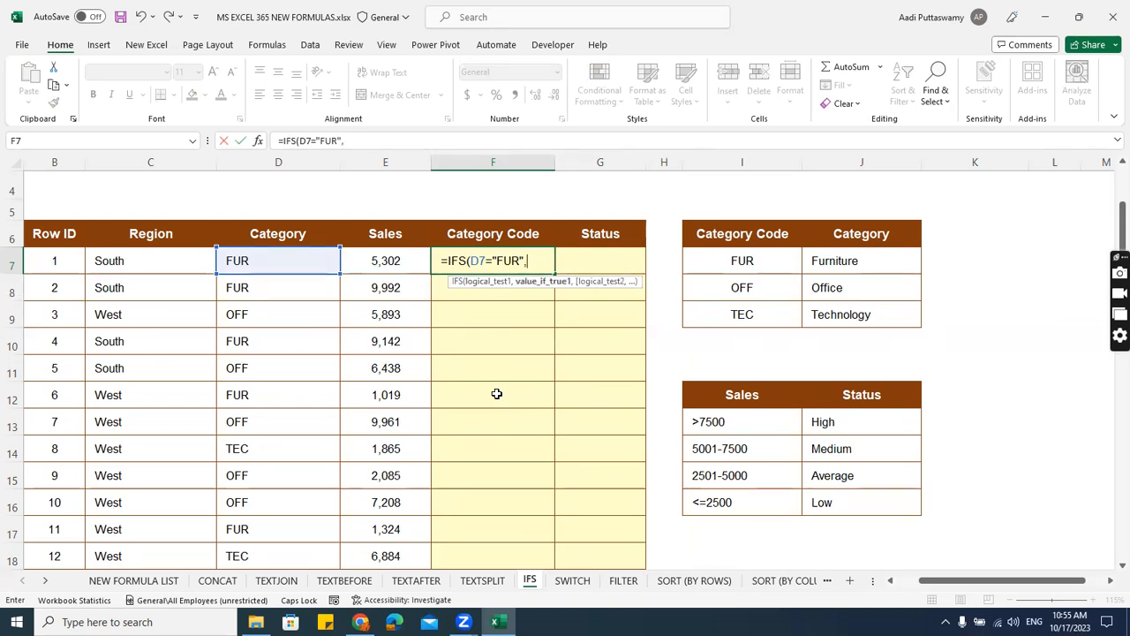
click(866, 264)
key(F4)
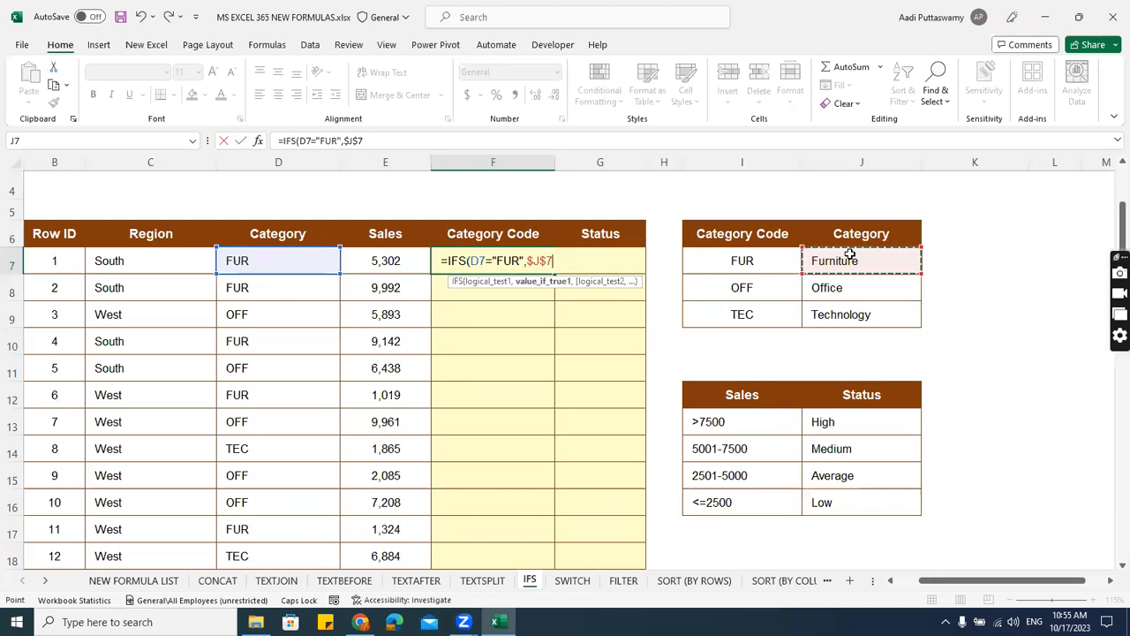
text(,)
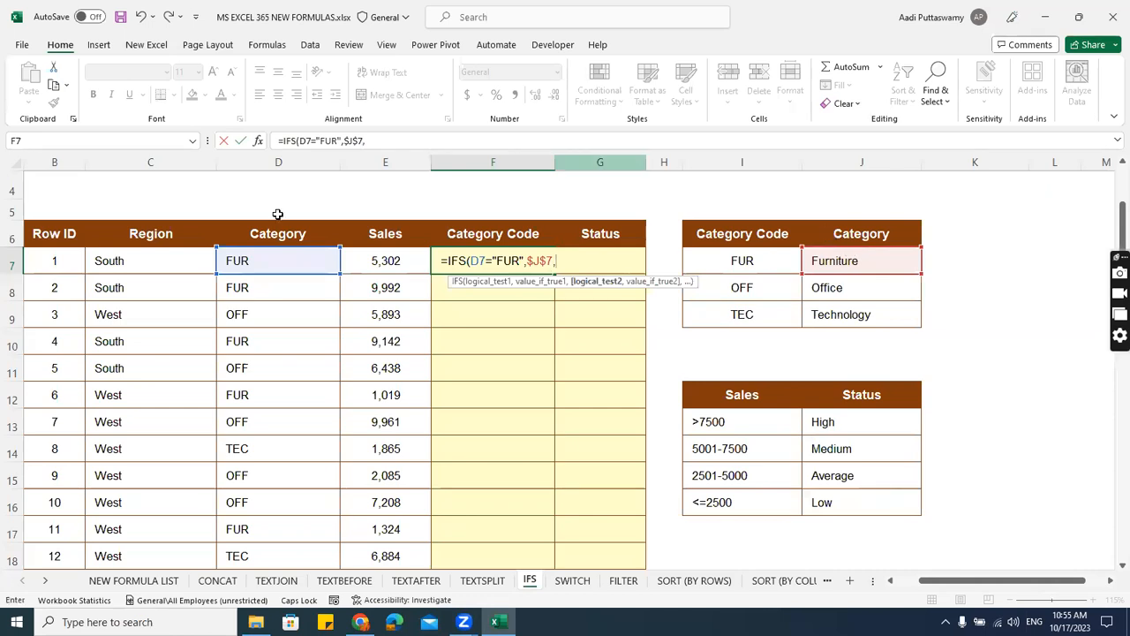
Add a second test to the IFS formula, D7="OFF", that returns the absolute reference $J$8.
click(280, 263)
text(="OFF)
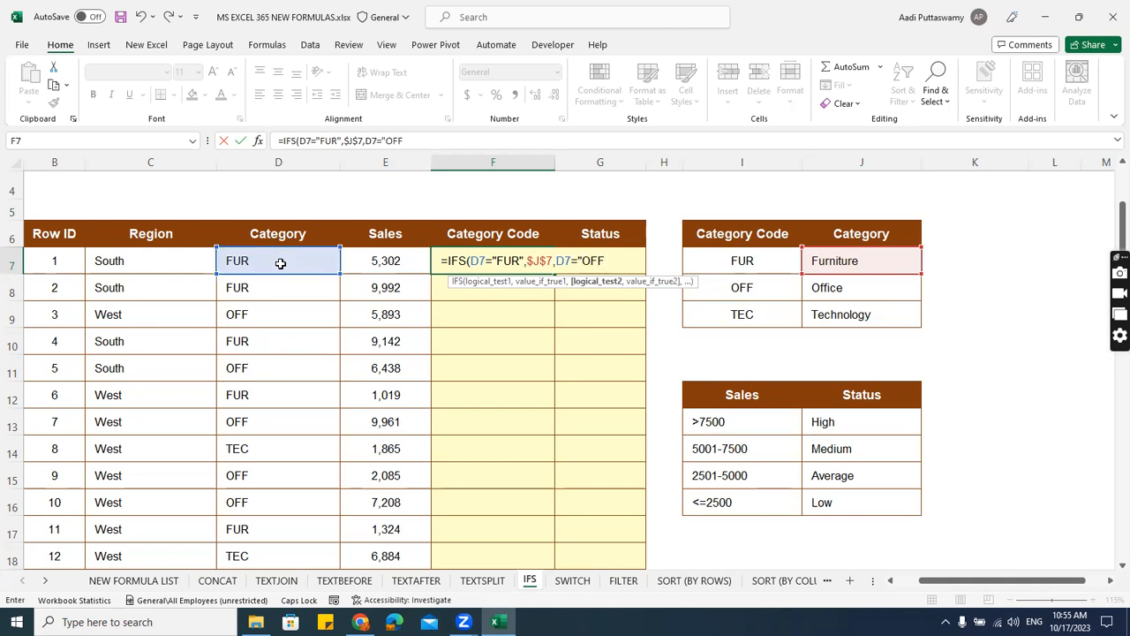
text(",)
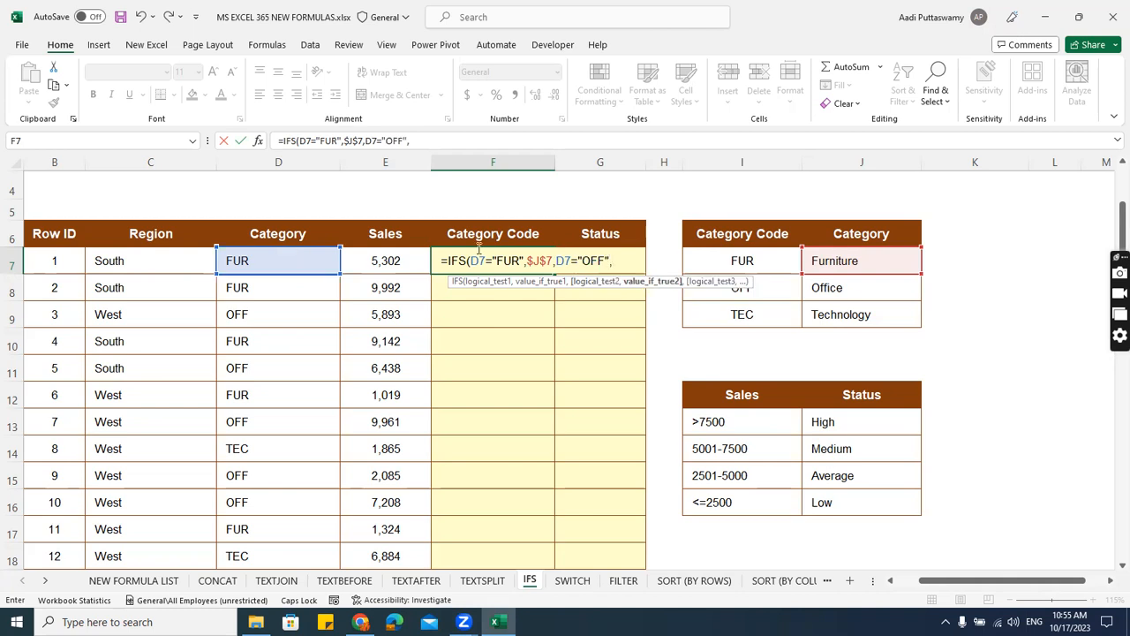
click(858, 293)
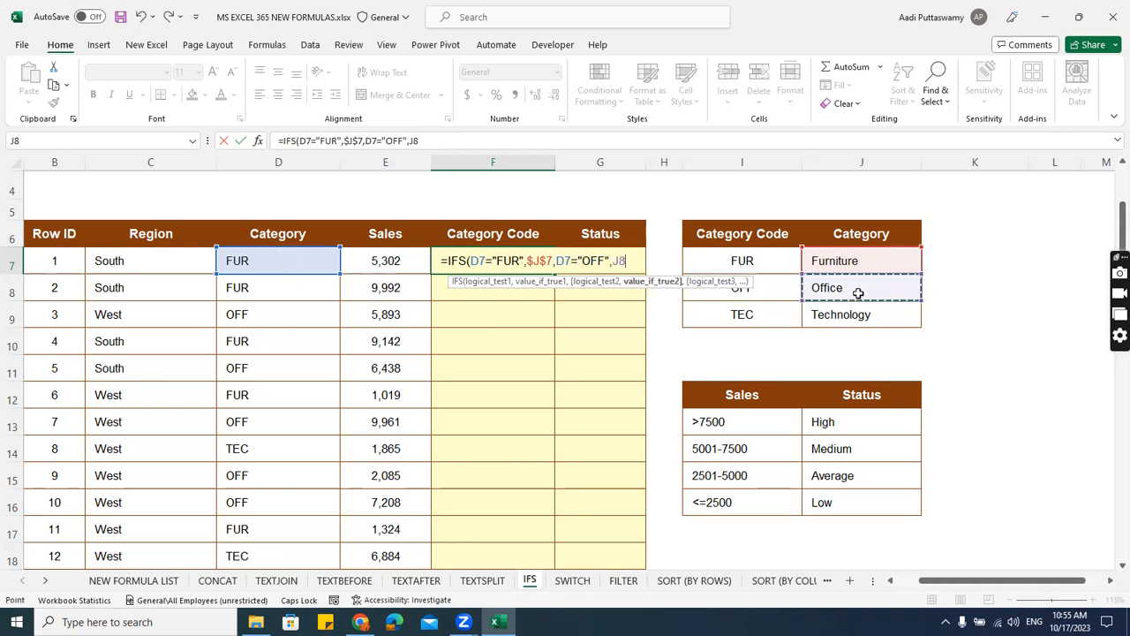
key(F4)
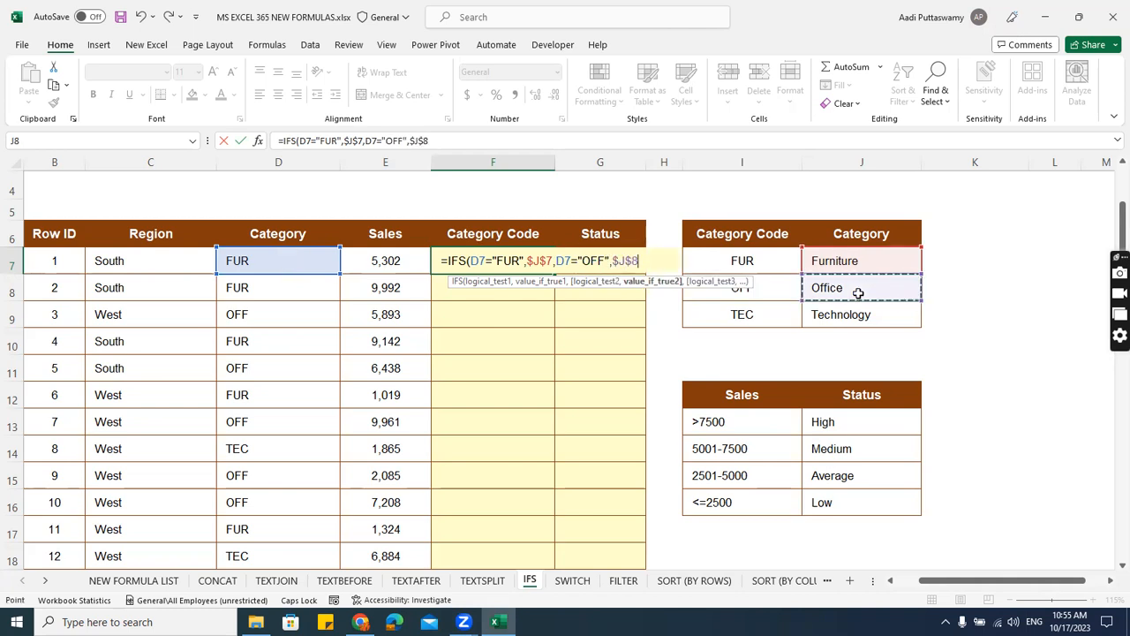
text(,)
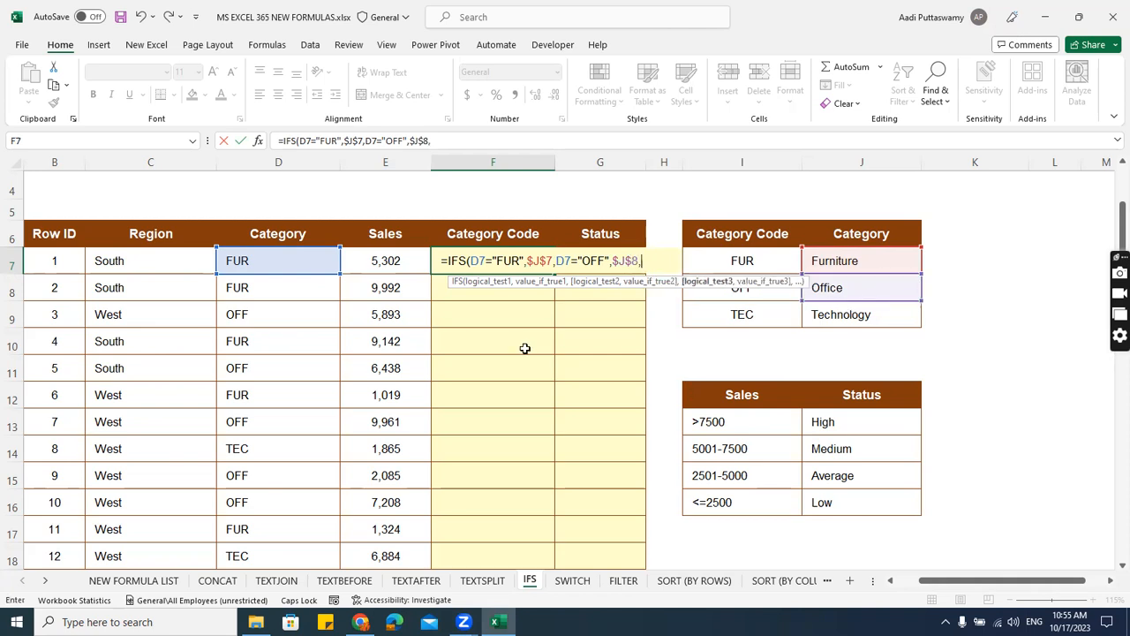
Finish the IFS formula with a third test, D7="TEC", returning $J$9, and fill it down the Category Code column.
click(290, 261)
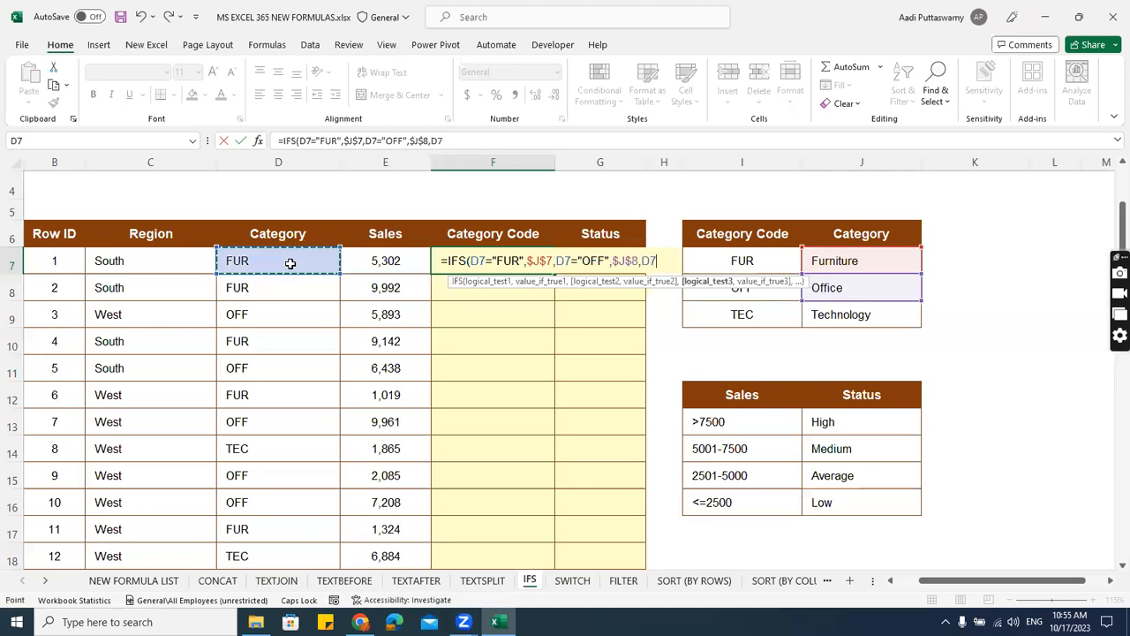
text(="TEC",)
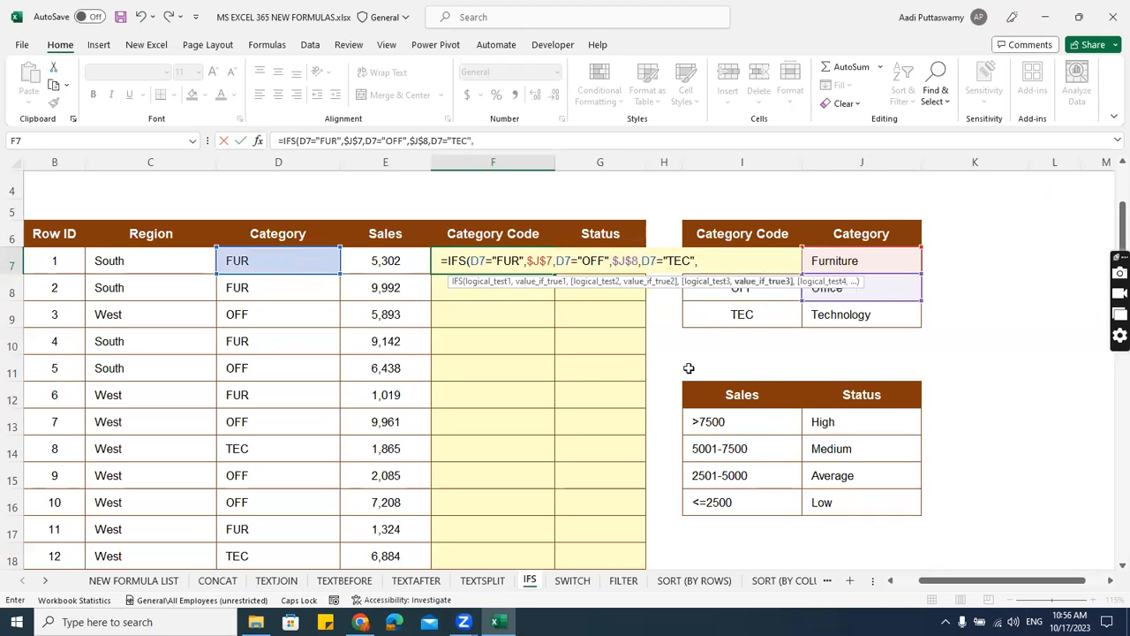
click(852, 322)
key(F4)
text())
key(Return)
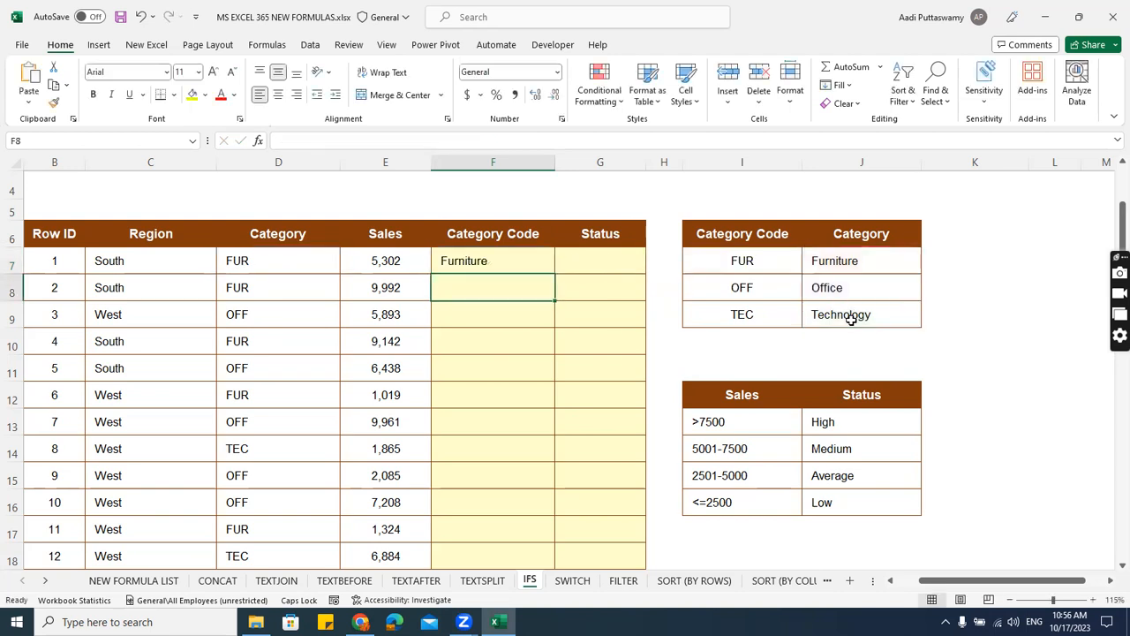
click(501, 261)
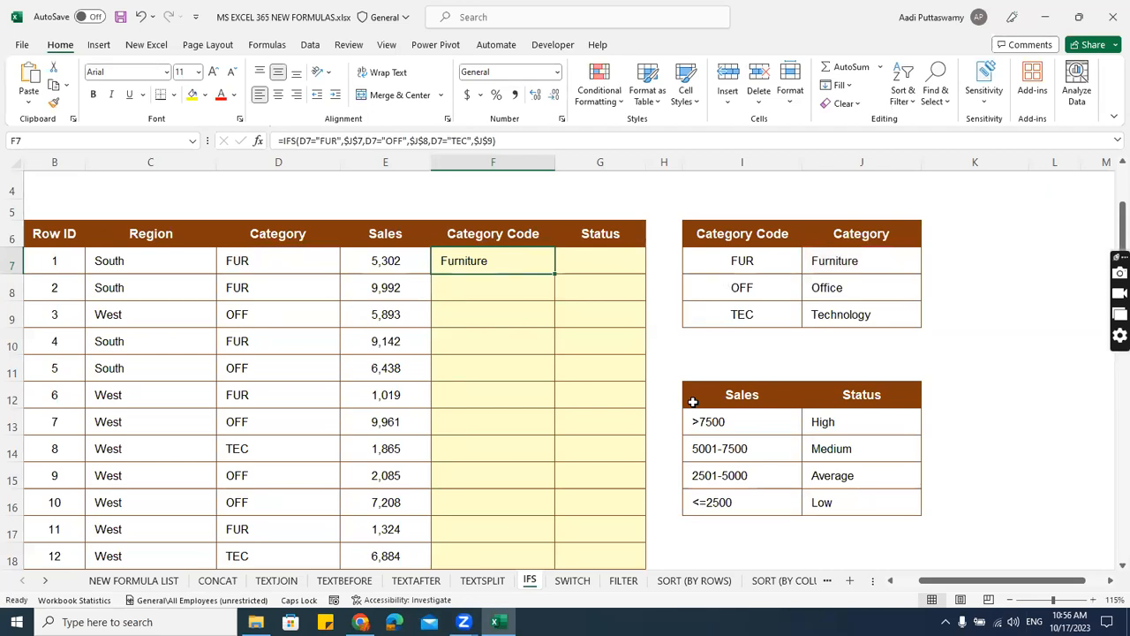
double_click(555, 274)
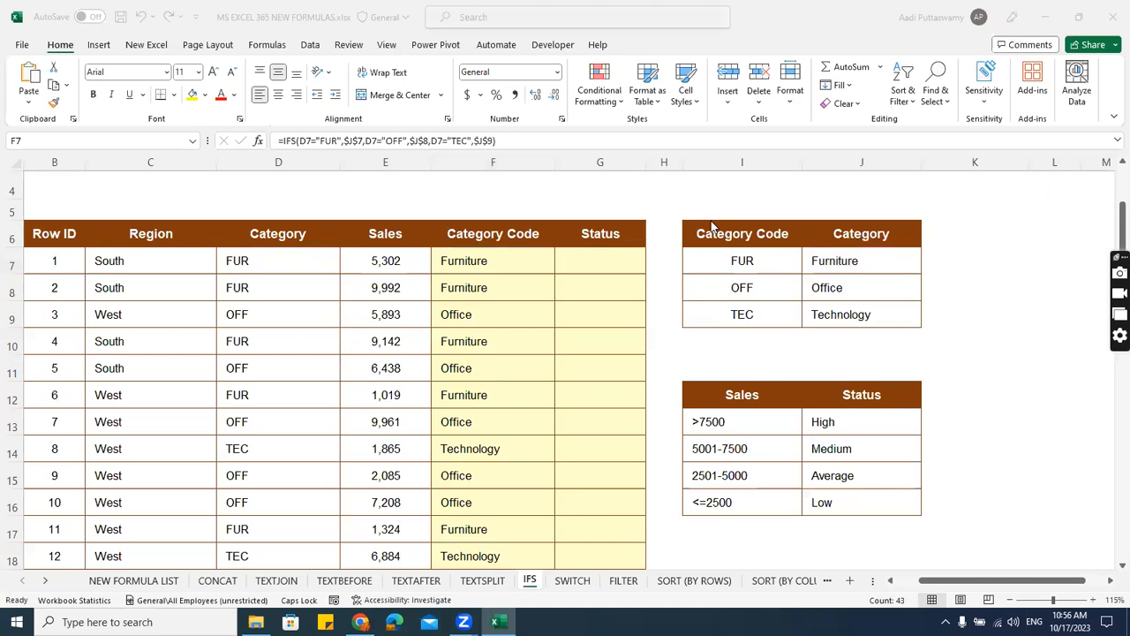
Open the SWITCH sheet and select cell F7 in the Category Code column.
click(572, 580)
click(538, 353)
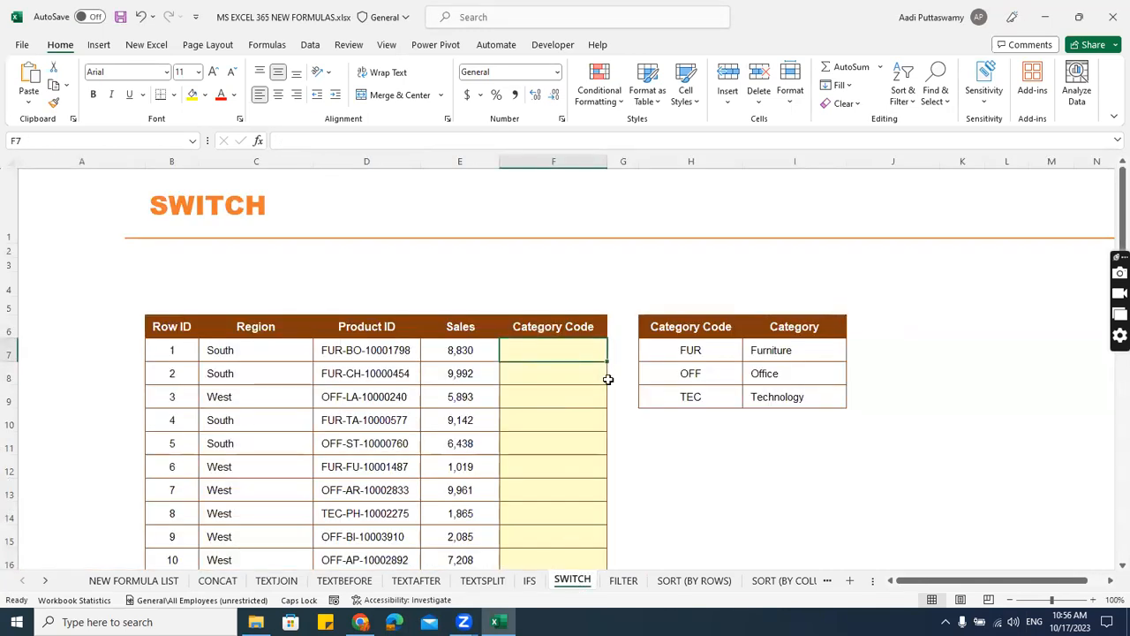
Highlight the first six Product IDs, D7:D12, to examine their three-letter prefixes.
ctrl+scroll(609, 380, up, 3)
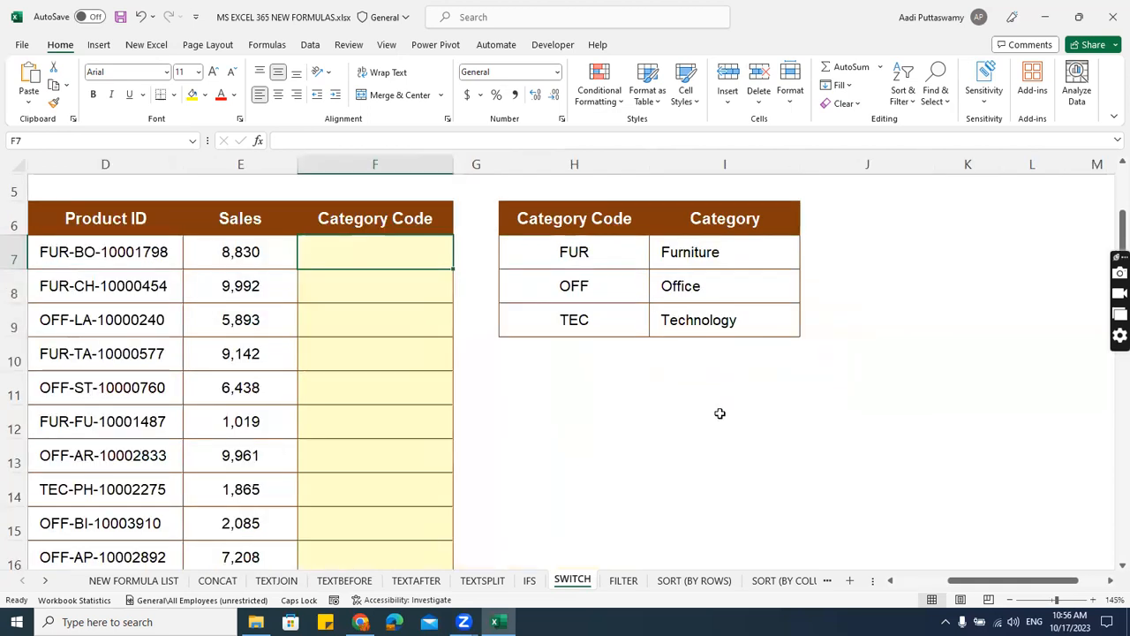
drag(963, 584, 939, 587)
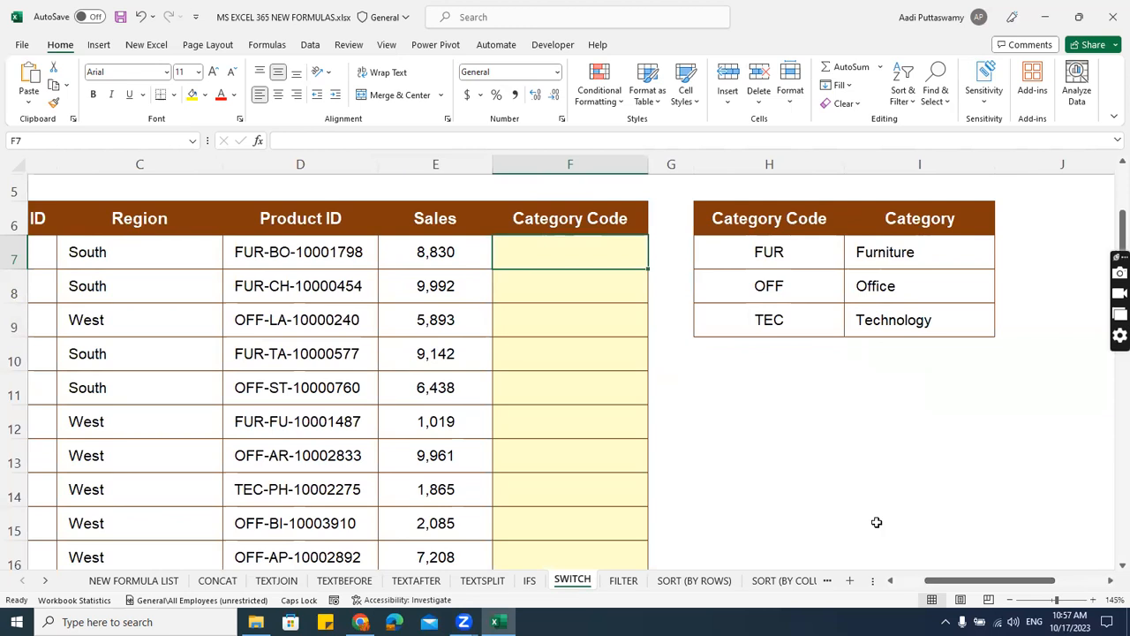
click(544, 295)
click(545, 255)
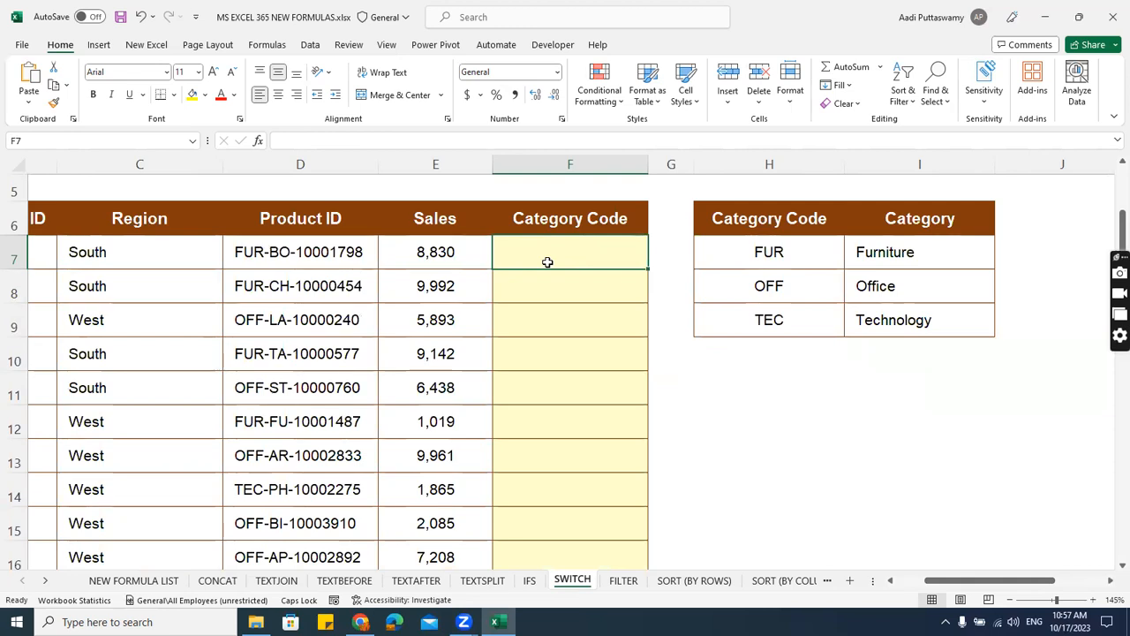
drag(319, 255, 318, 424)
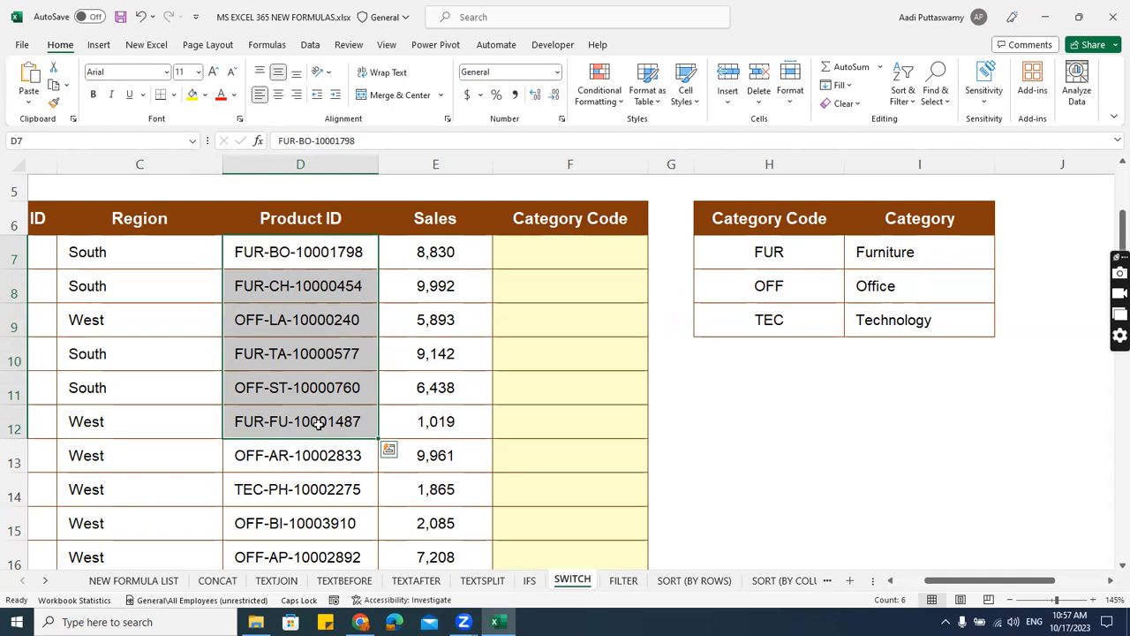
Enter =LEFT(D7,3) in cell A7 to extract the category prefix, and fill it down column A.
drag(952, 581, 934, 583)
click(99, 252)
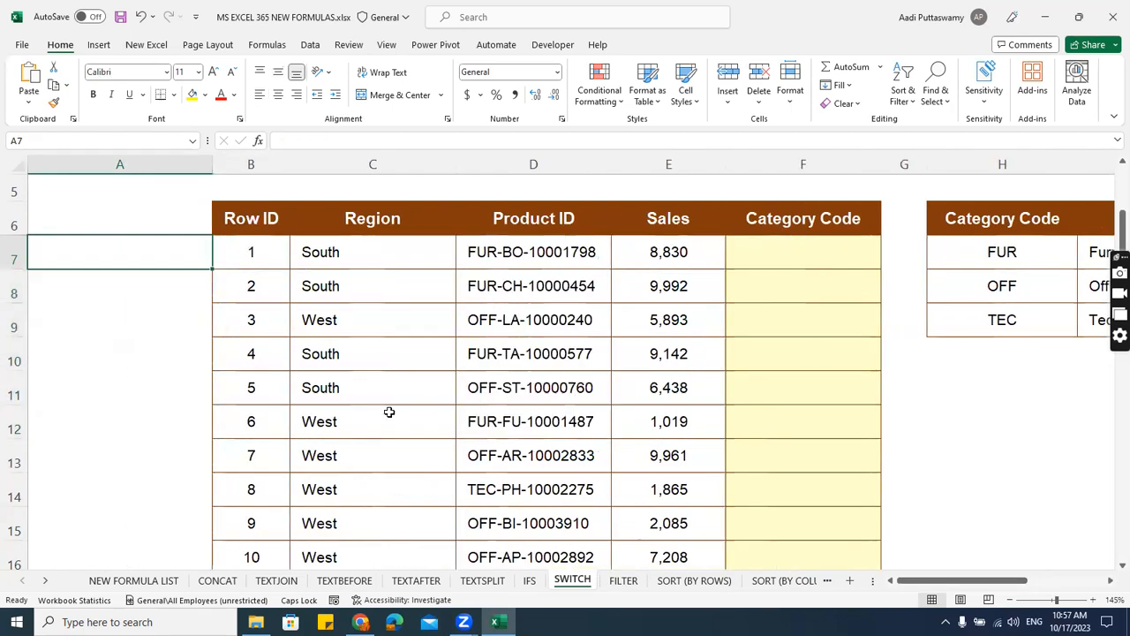
text(=LET)
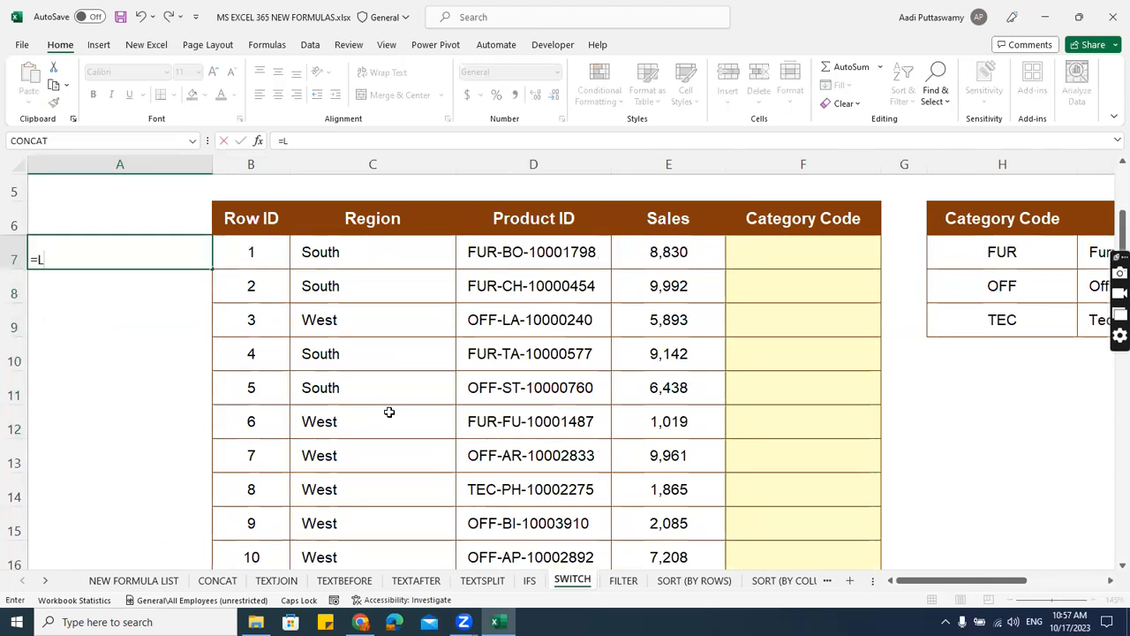
key(BackSpace)
text(FT()
key(Right)
key(Right)
key(Right)
text(,3))
key(Return)
click(141, 251)
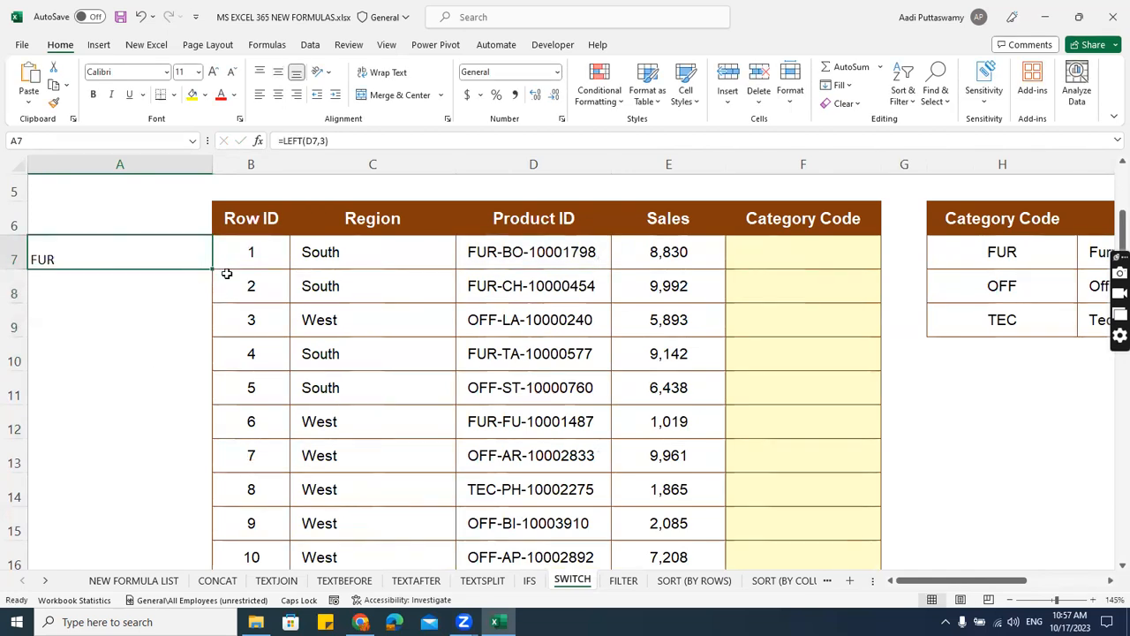
double_click(213, 270)
Narrow column A and compare the extracted prefixes with the category codes in H7:H9.
drag(212, 169, 107, 205)
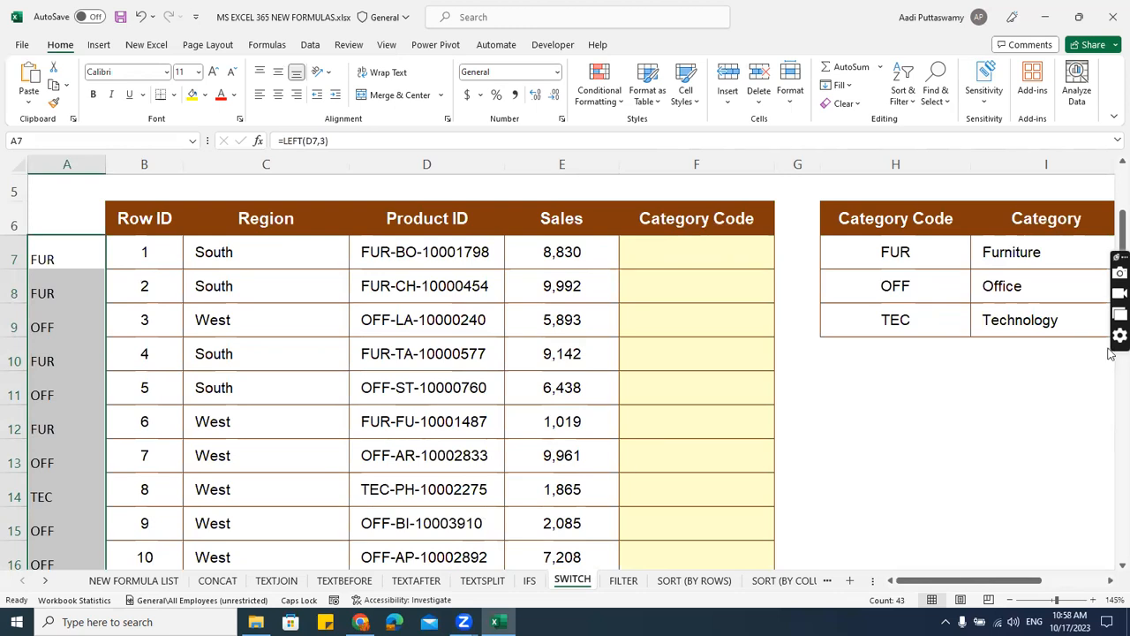
drag(922, 262, 918, 326)
drag(50, 259, 63, 341)
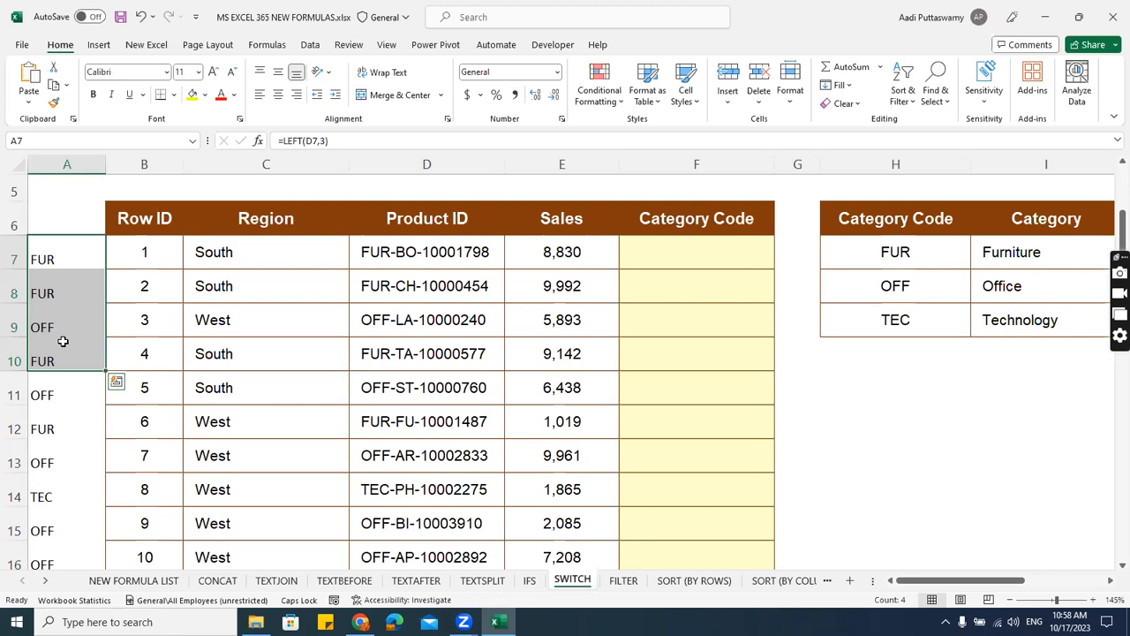
Clear all the LEFT formulas from column A, starting at A7.
key(Up)
key(Down)
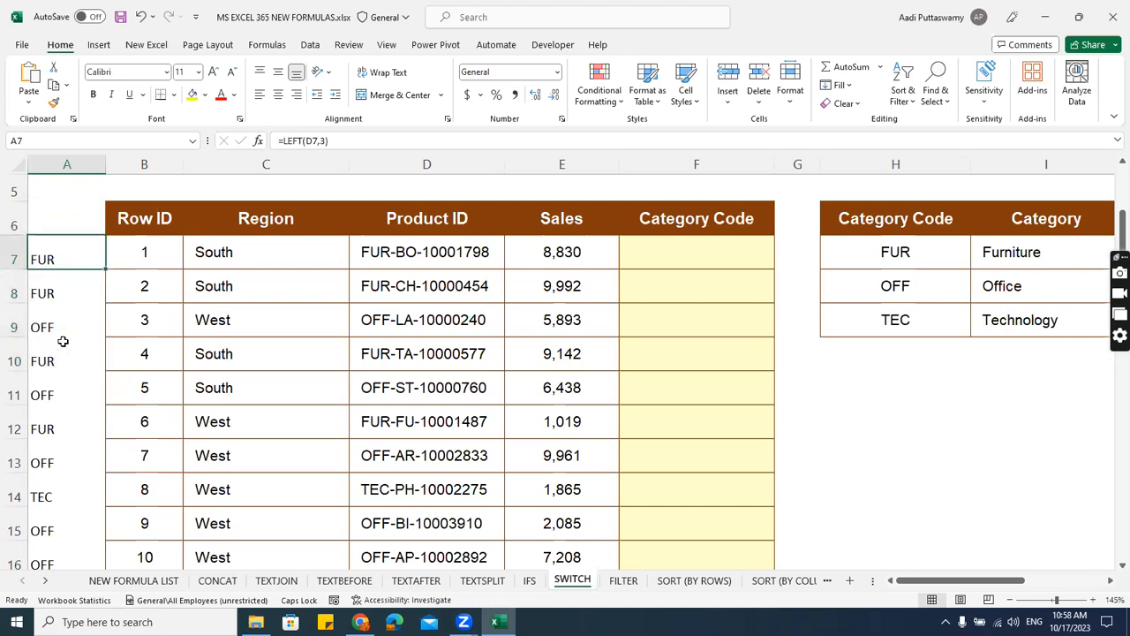
key(ctrl+shift+Down)
key(Delete)
key(Up)
key(Down)
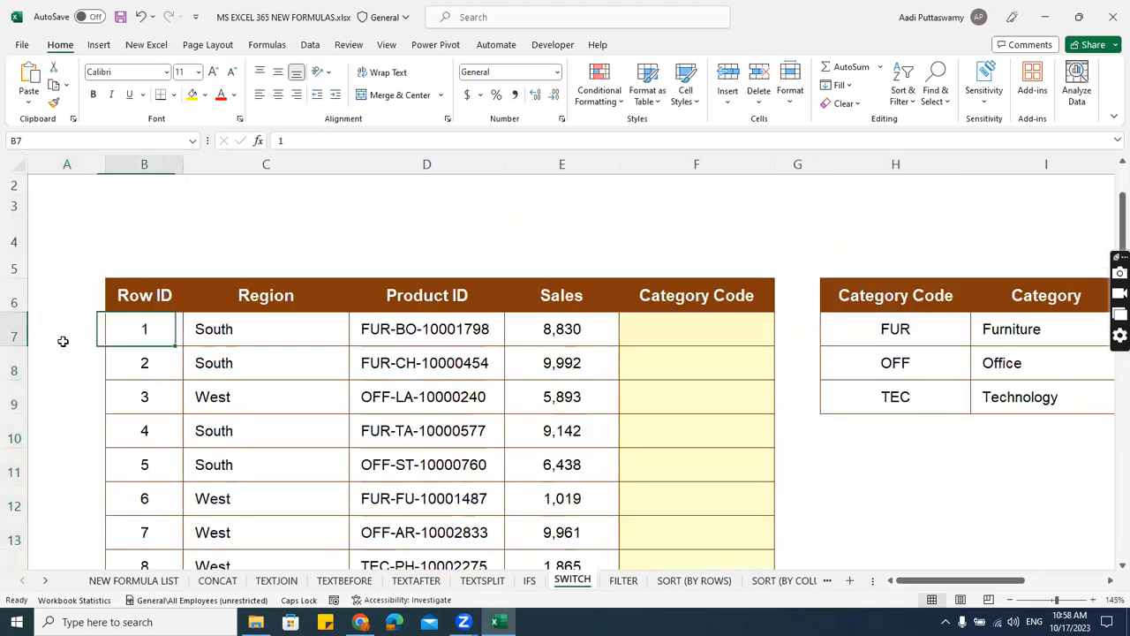
Begin a SWITCH formula in F7 with LEFT(D7,3) as the expression to evaluate.
key(Right)
key(Right)
key(Right)
key(Right)
key(Right)
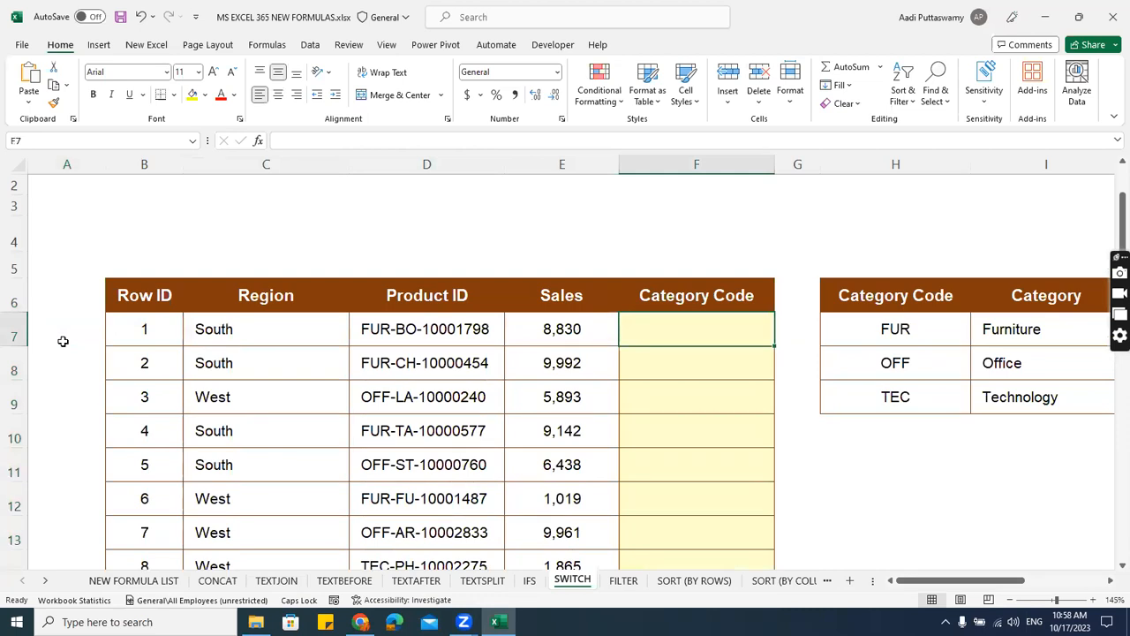
text(=SW)
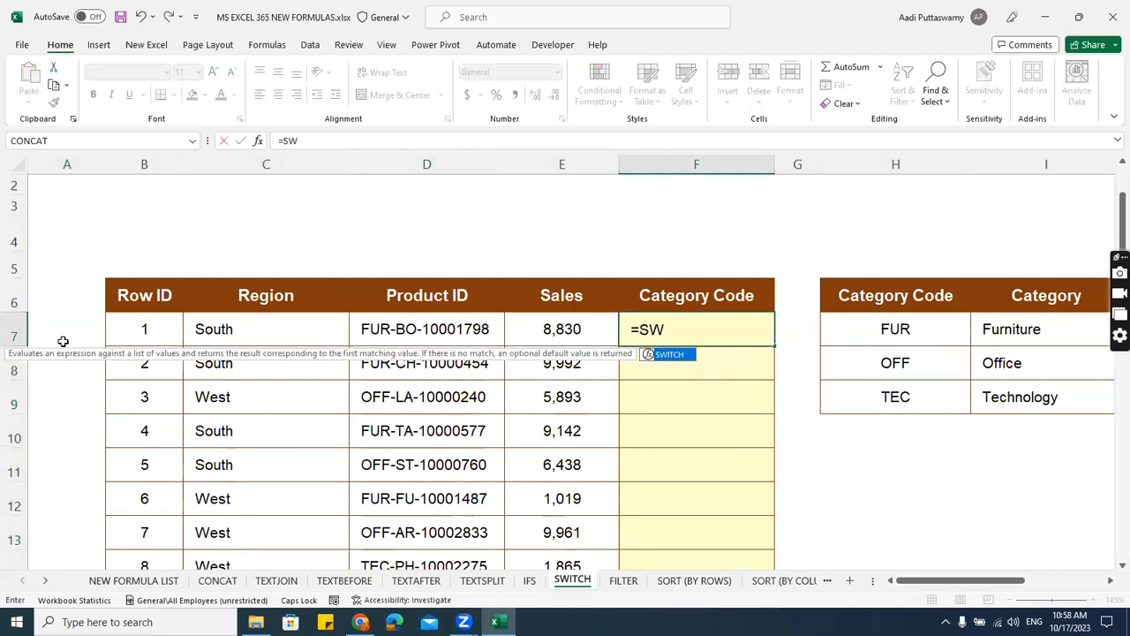
text(ITCH()
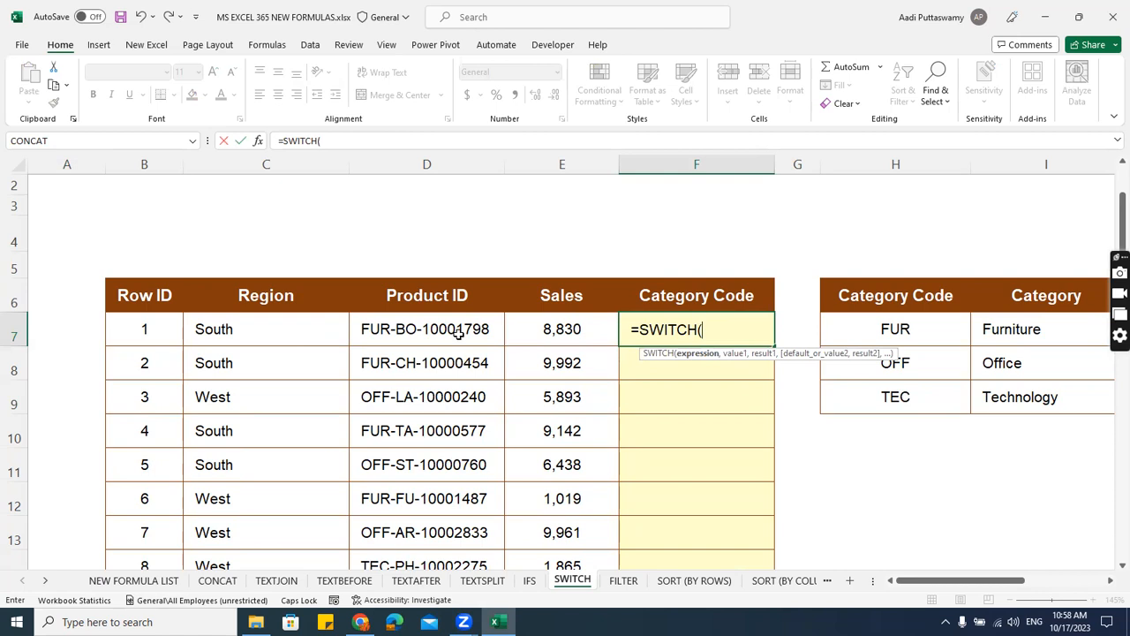
text(LEFT()
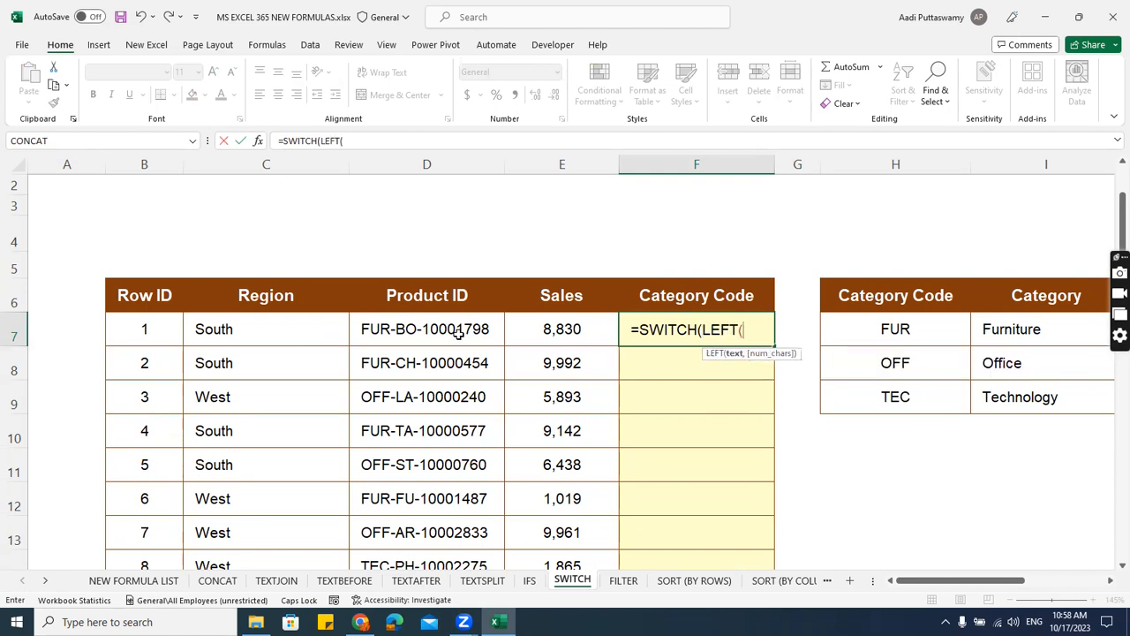
click(458, 331)
text(,)
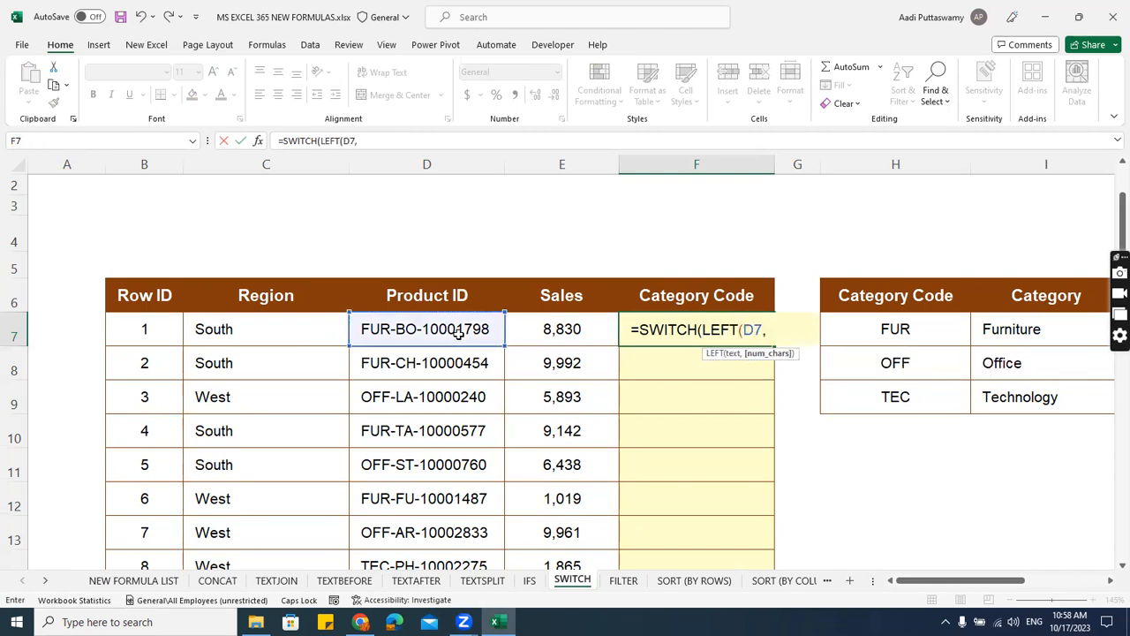
text(3))
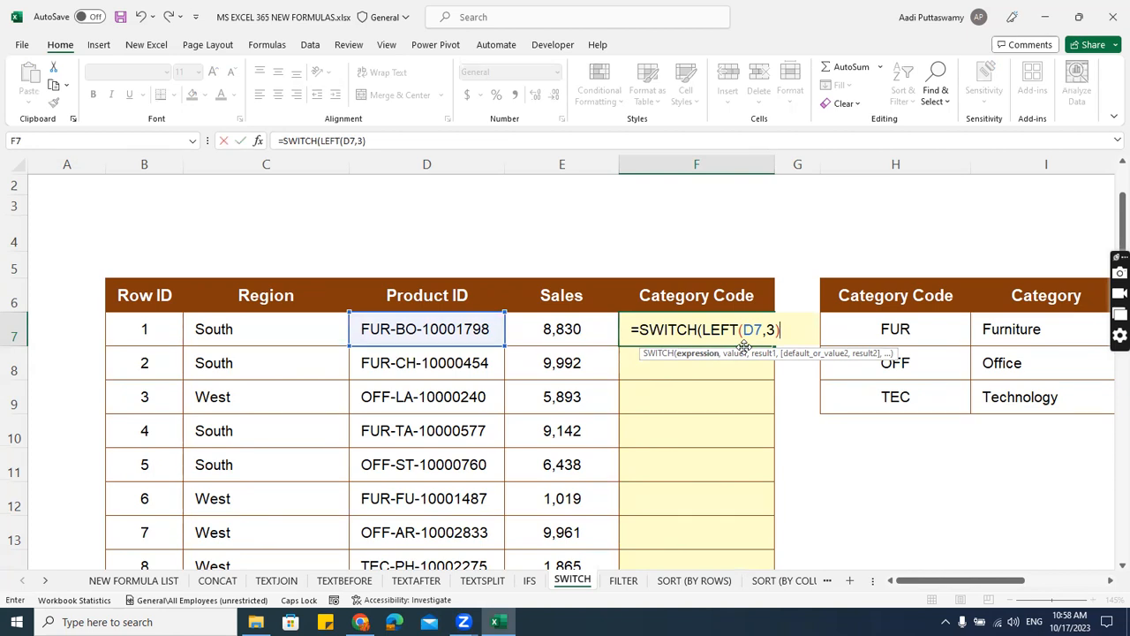
Add the first value to the SWITCH formula, "FUR", returning the absolute reference $I$7.
text(,)
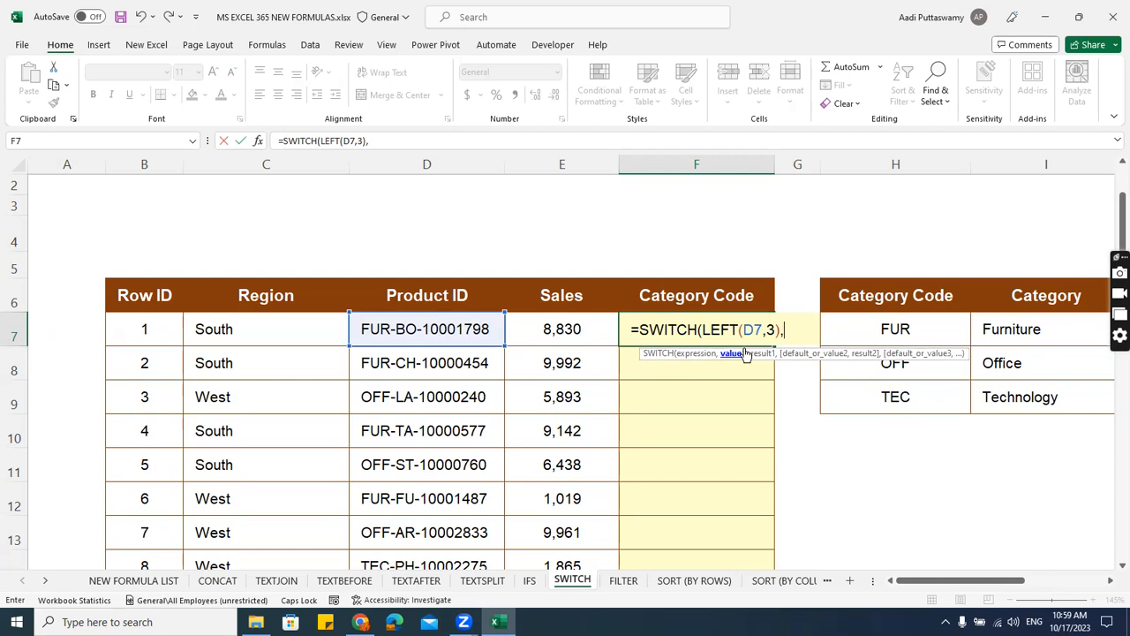
text("FUR")
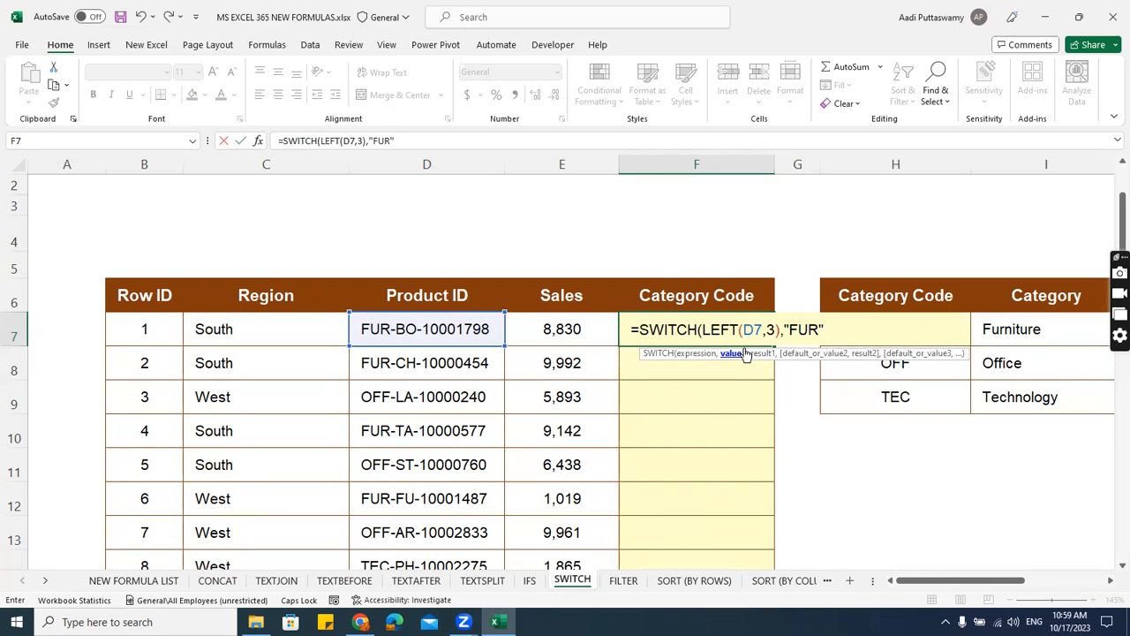
text(,)
click(1041, 328)
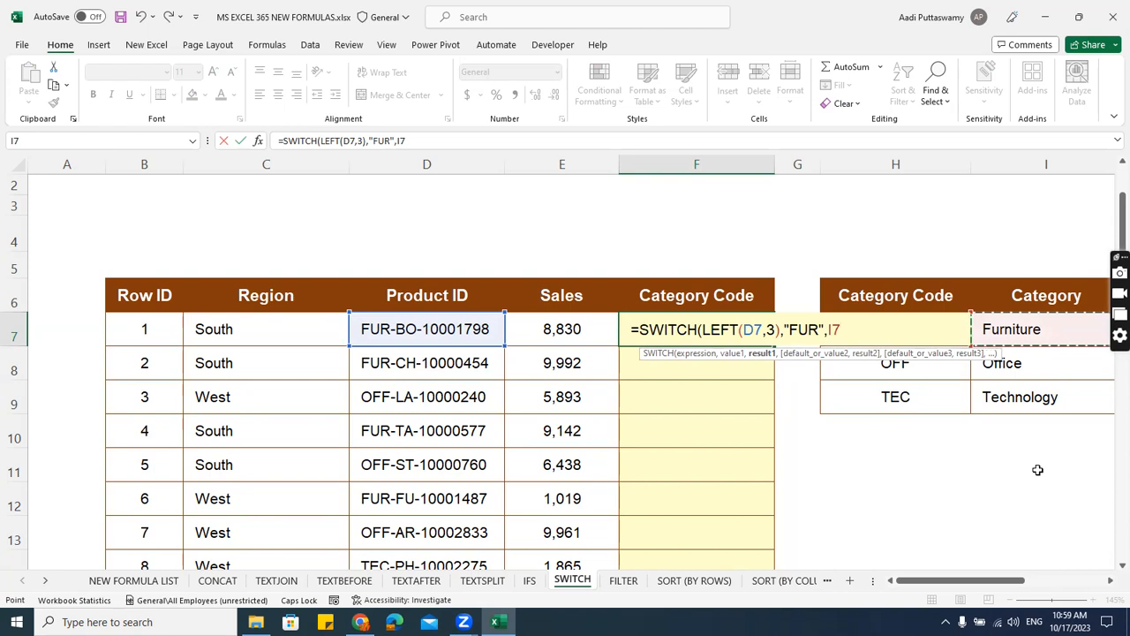
key(F4)
text(,)
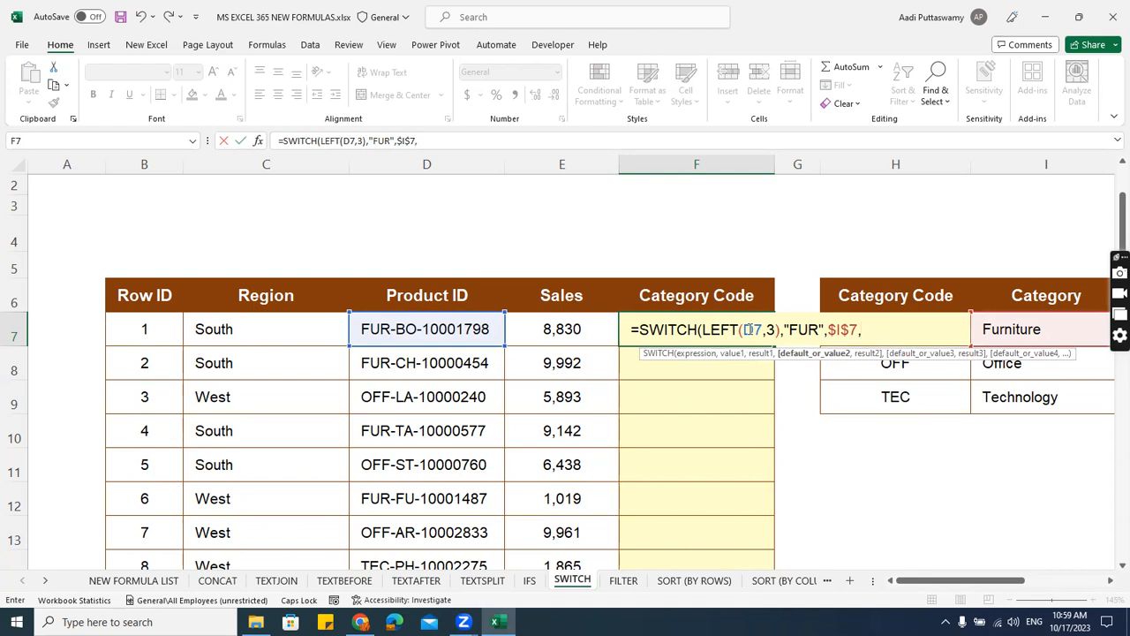
Add the second value "OFF" returning $I$8 to the SWITCH formula, removing the stray quotation mark after "OFF",.
text("OFF",")
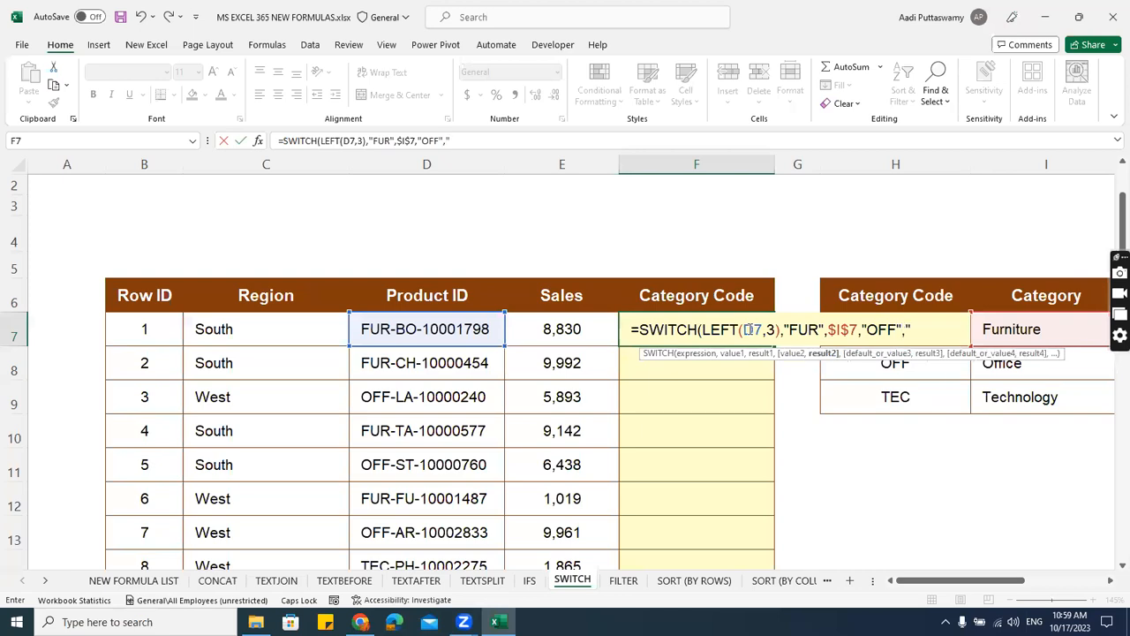
scroll(746, 329, up, 1)
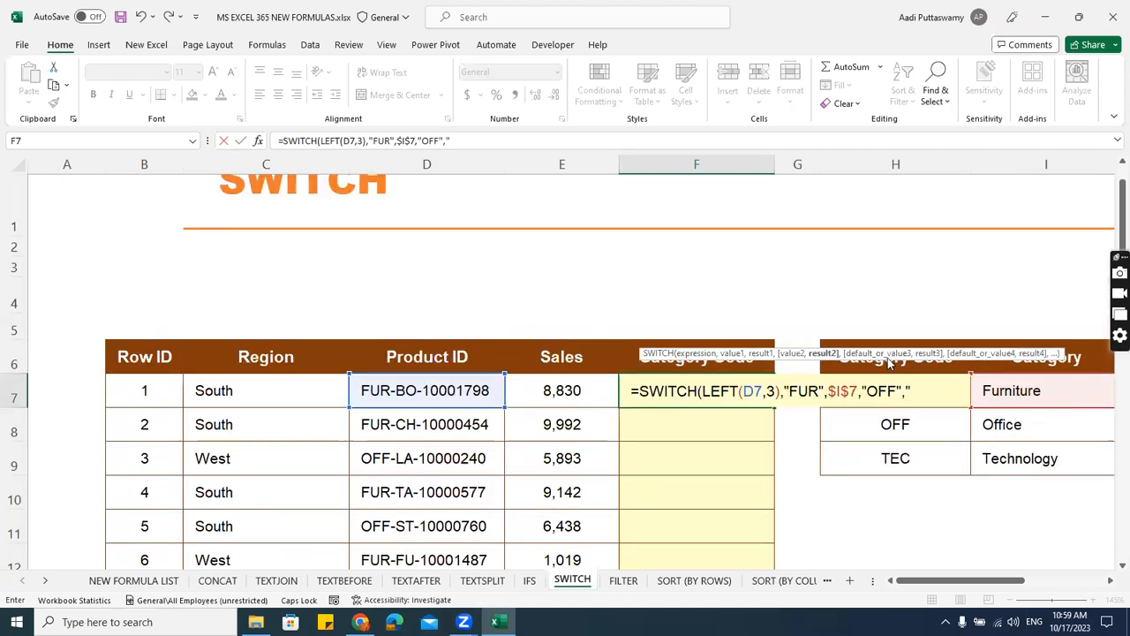
click(1063, 430)
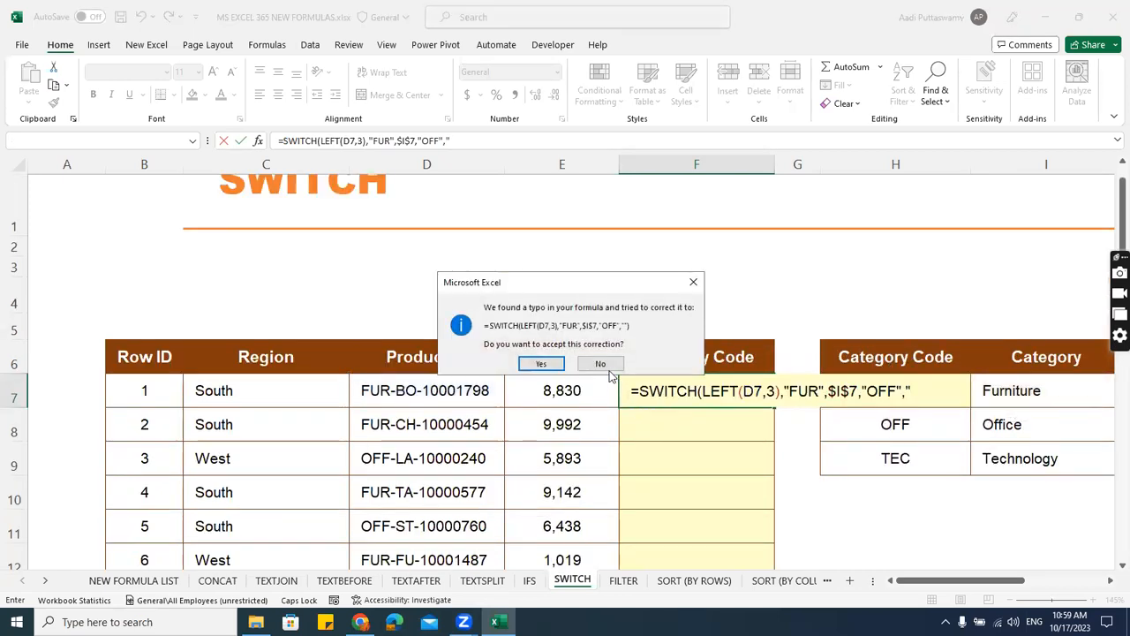
click(608, 367)
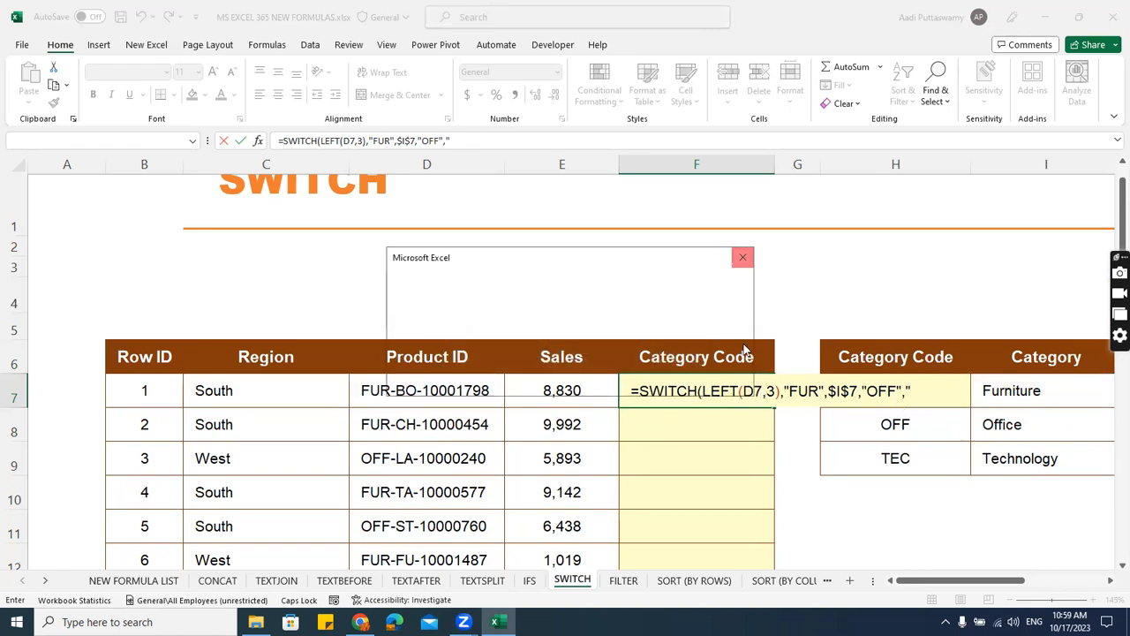
click(743, 258)
click(649, 134)
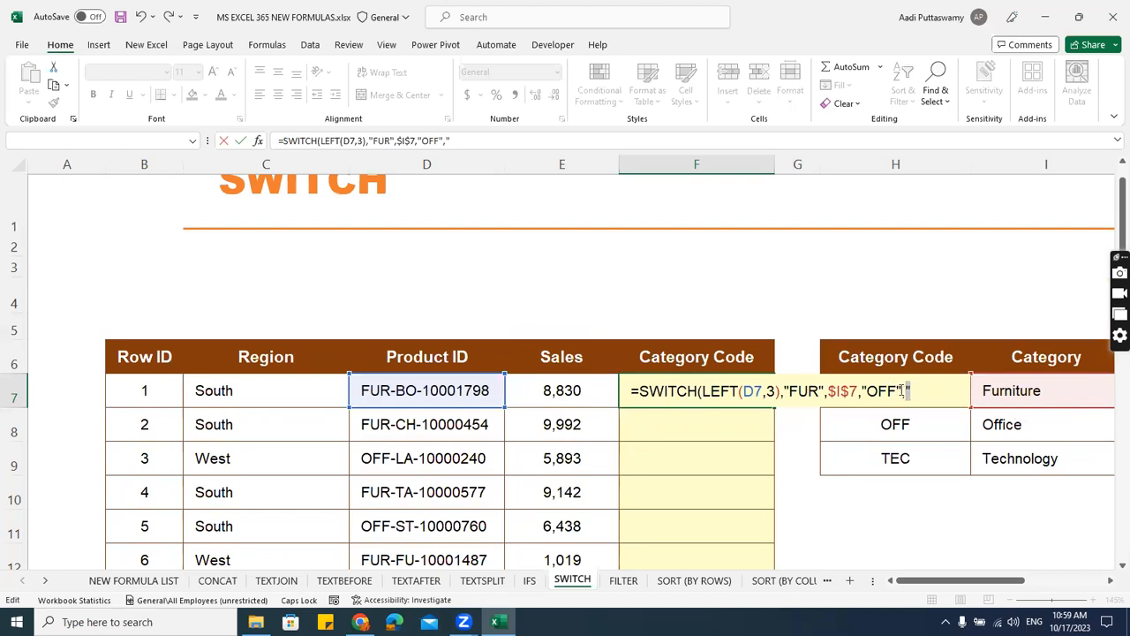
key(BackSpace)
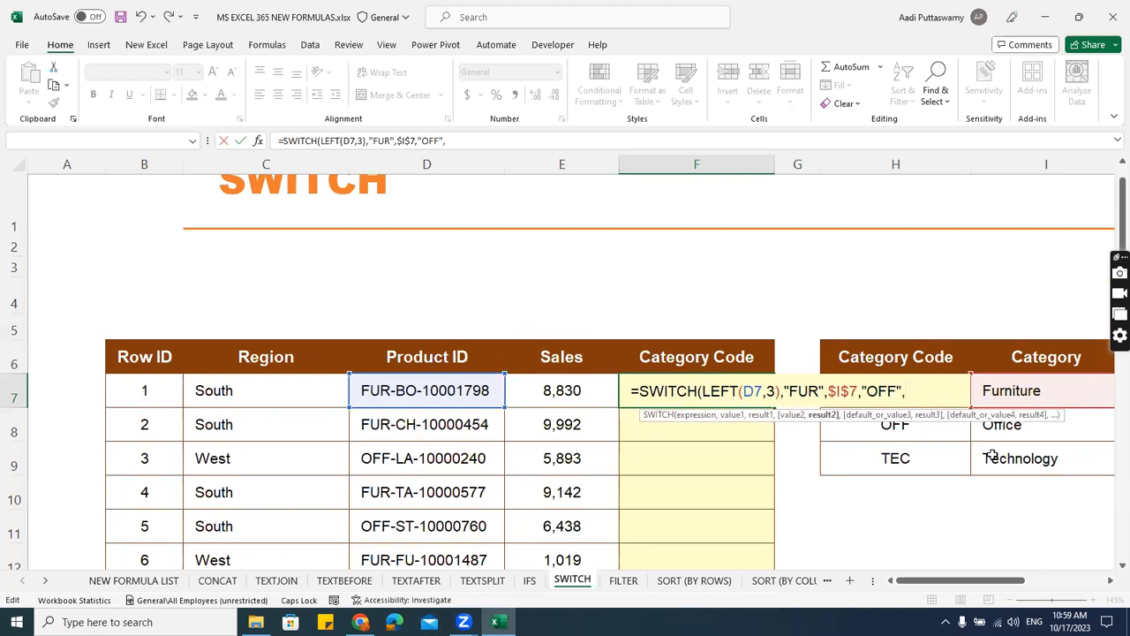
click(1007, 436)
key(F4)
text(,)
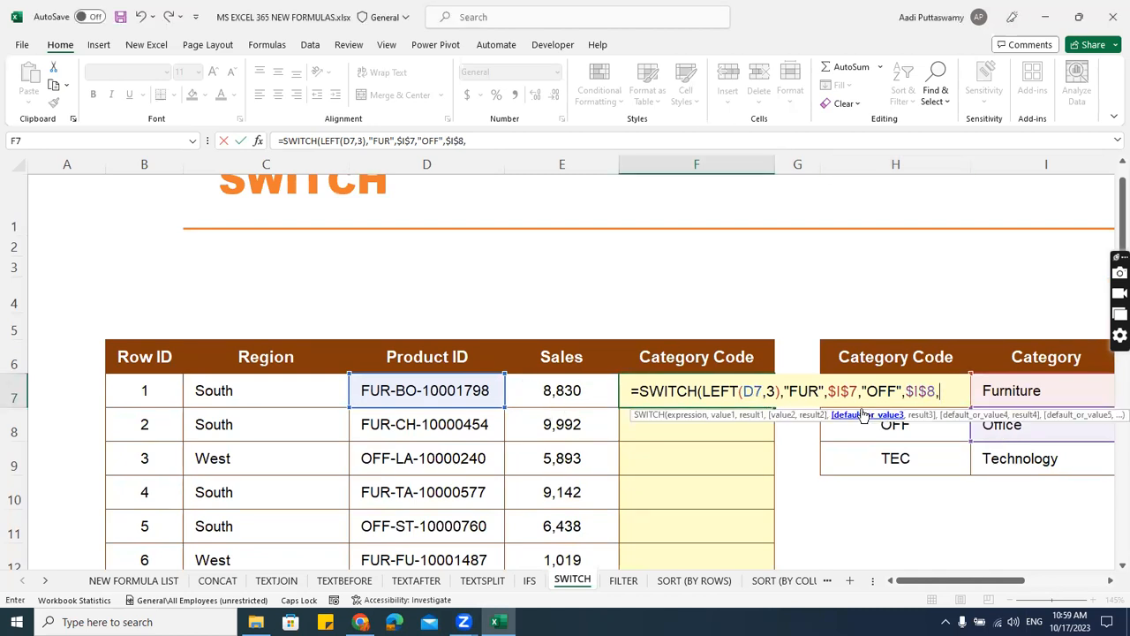
text("TE)
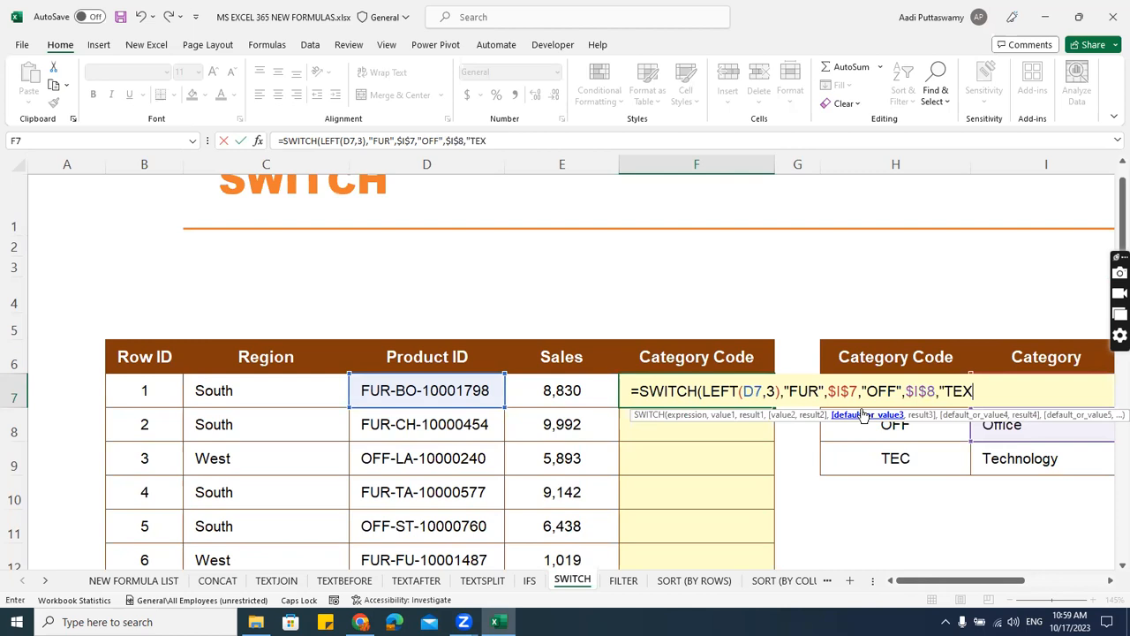
text(C",)
Finish the SWITCH formula with a third value, "TEC", returning the absolute reference $I$9.
click(1022, 464)
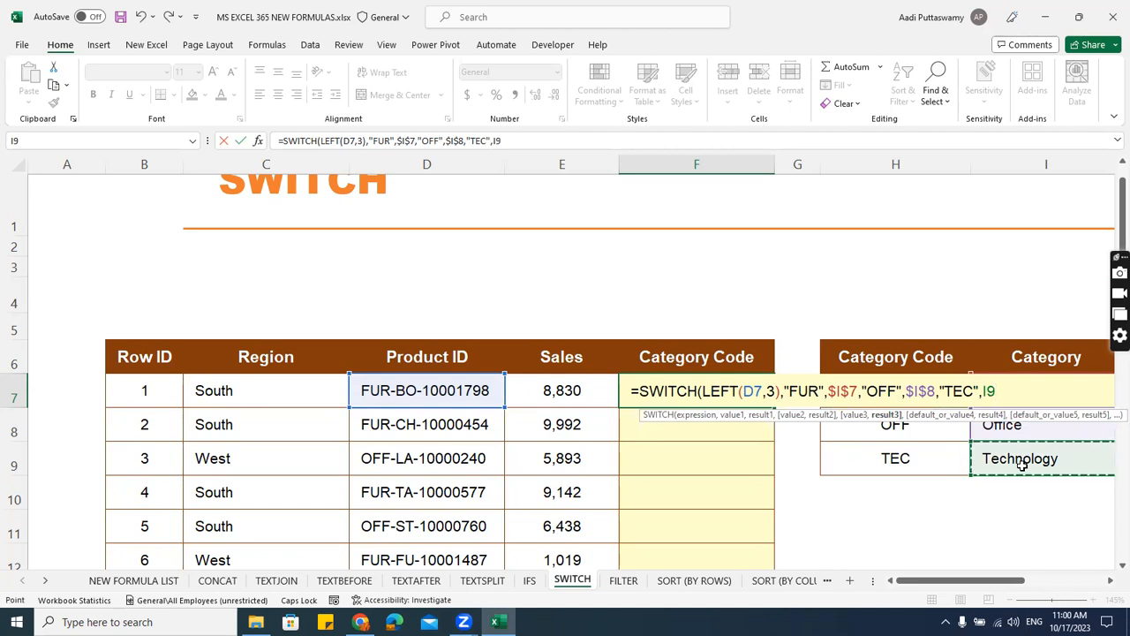
key(F4)
text())
key(Return)
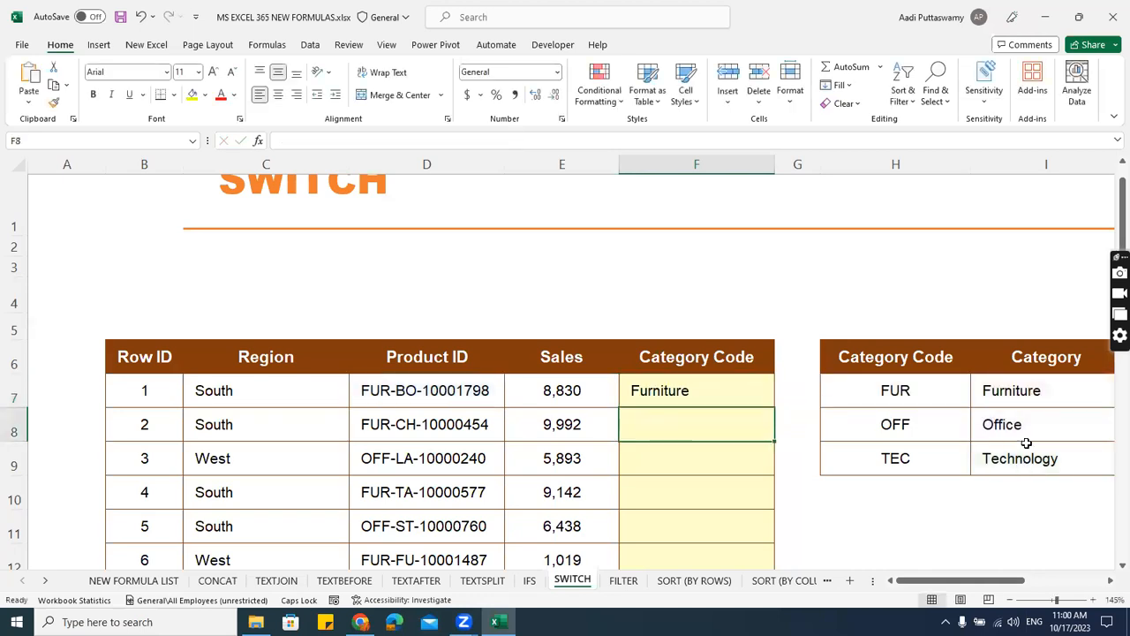
Fill the SWITCH formula from F7 down to F13 in the Category Code column.
scroll(984, 449, down, 1)
click(736, 332)
drag(774, 345, 794, 545)
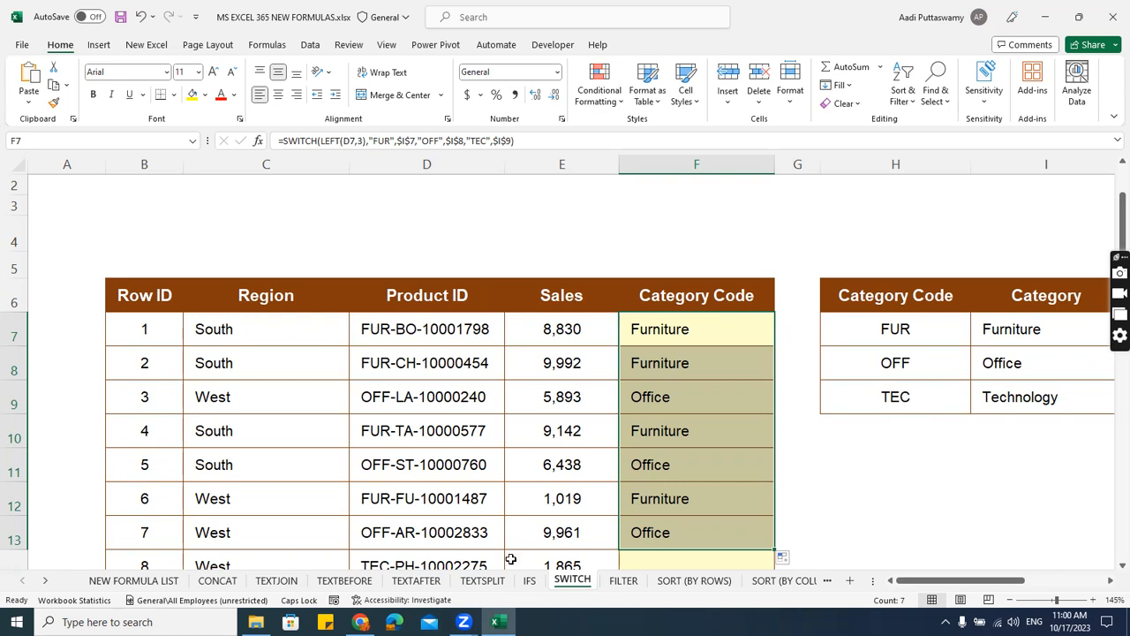
Open the FILTER sheet and select the Row ID header in B6 of the source table.
click(622, 580)
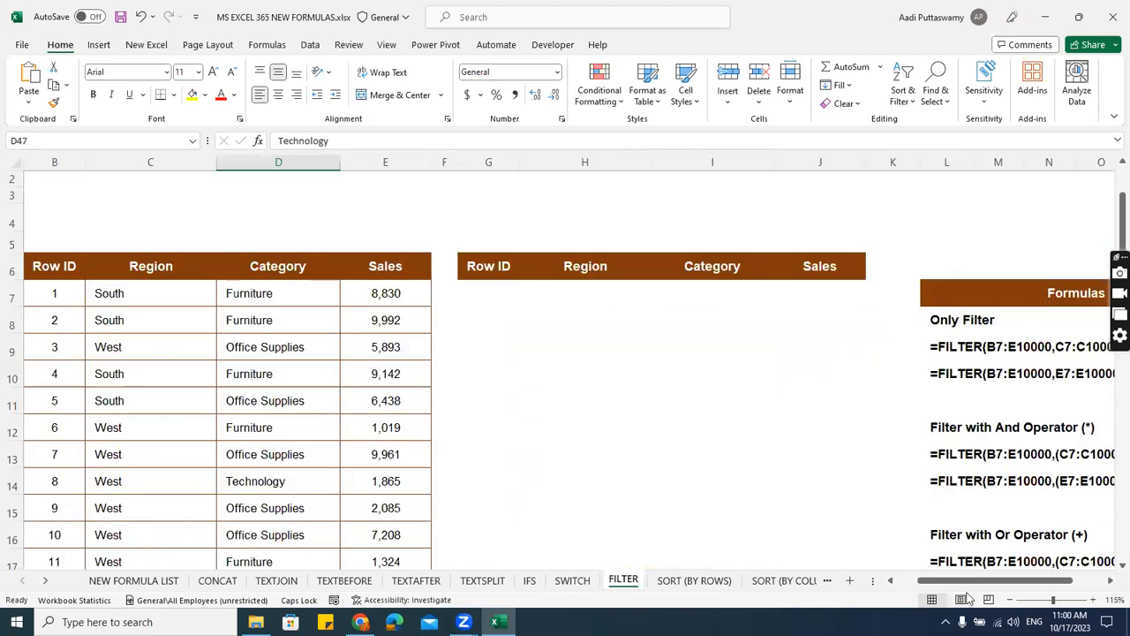
drag(952, 582, 935, 586)
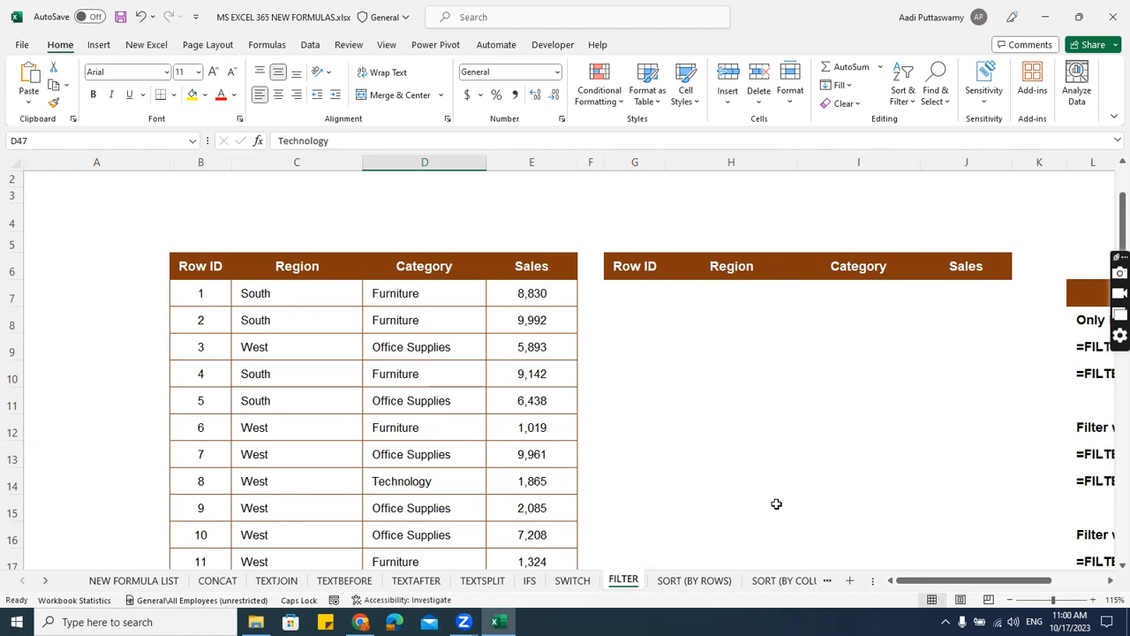
click(221, 269)
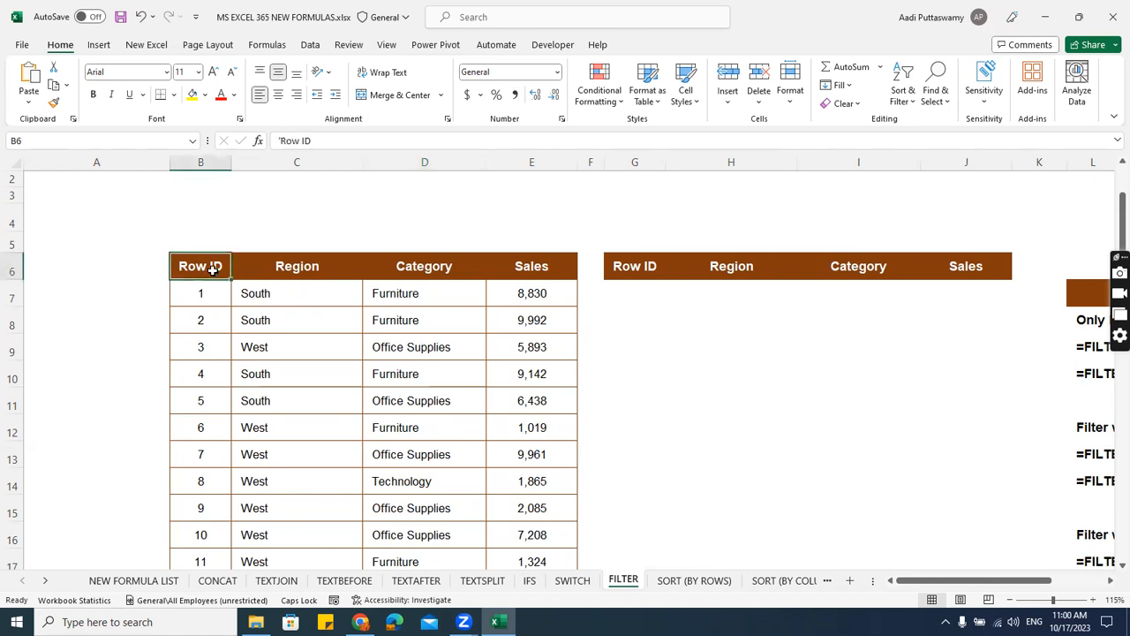
Add filter buttons to the header row of the source table starting at the Row ID header.
key(alt+a)
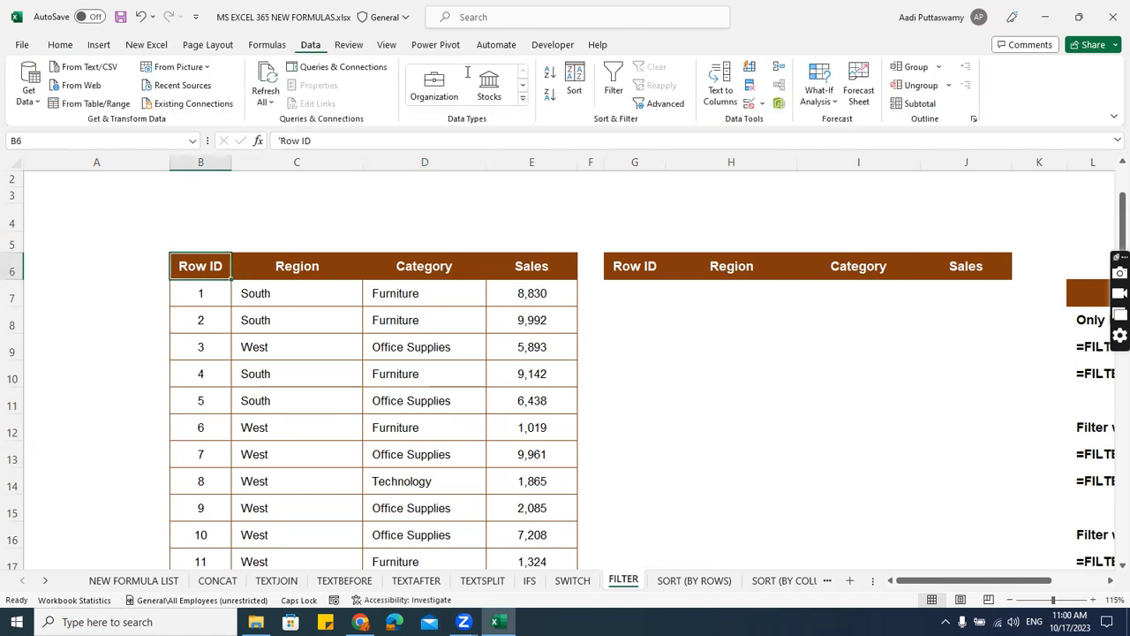
click(613, 80)
click(477, 315)
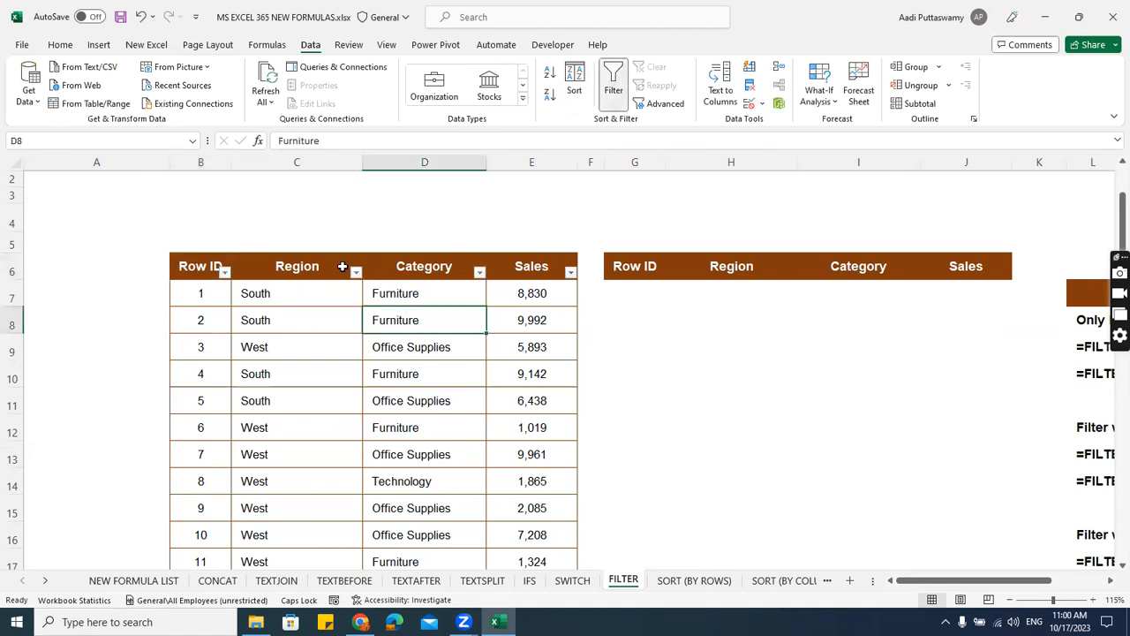
Filter the source table's Region column to show only South.
click(356, 272)
click(251, 459)
click(231, 496)
click(299, 585)
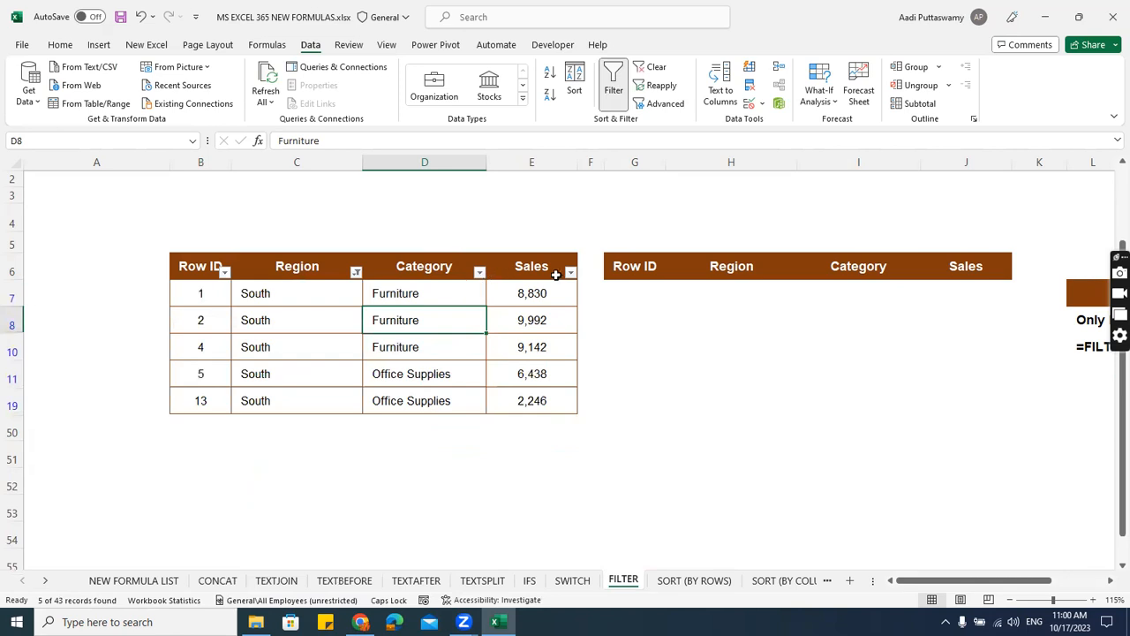
Clear the Region filter to show the rows of every region.
click(356, 272)
click(238, 460)
click(300, 586)
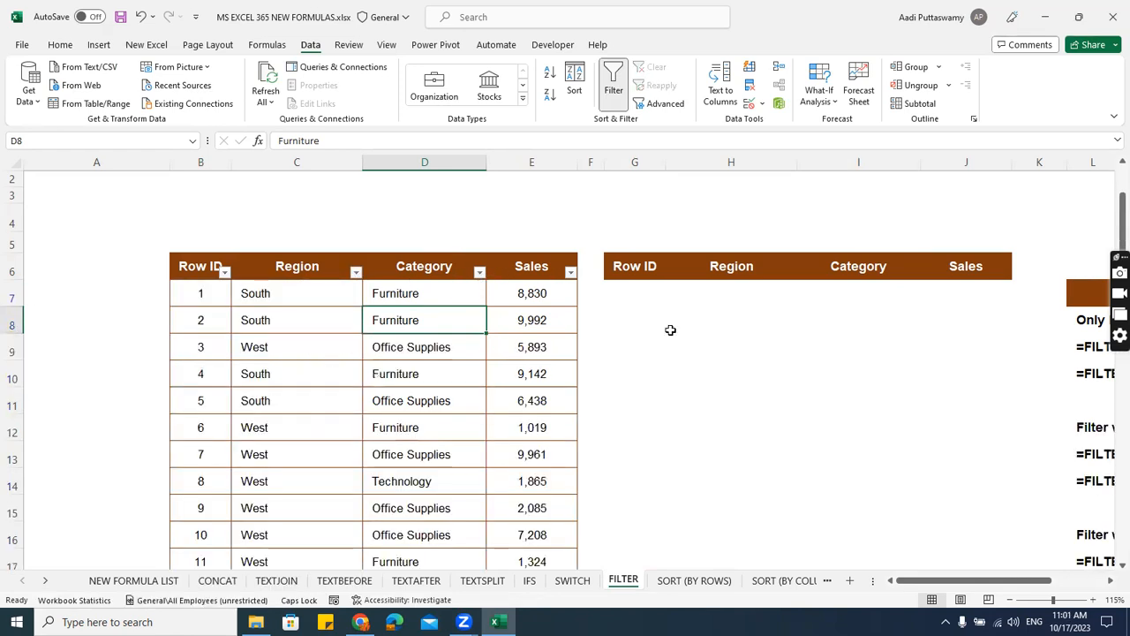
Start a FILTER formula in G7, under the Row ID header of the empty results table.
click(637, 299)
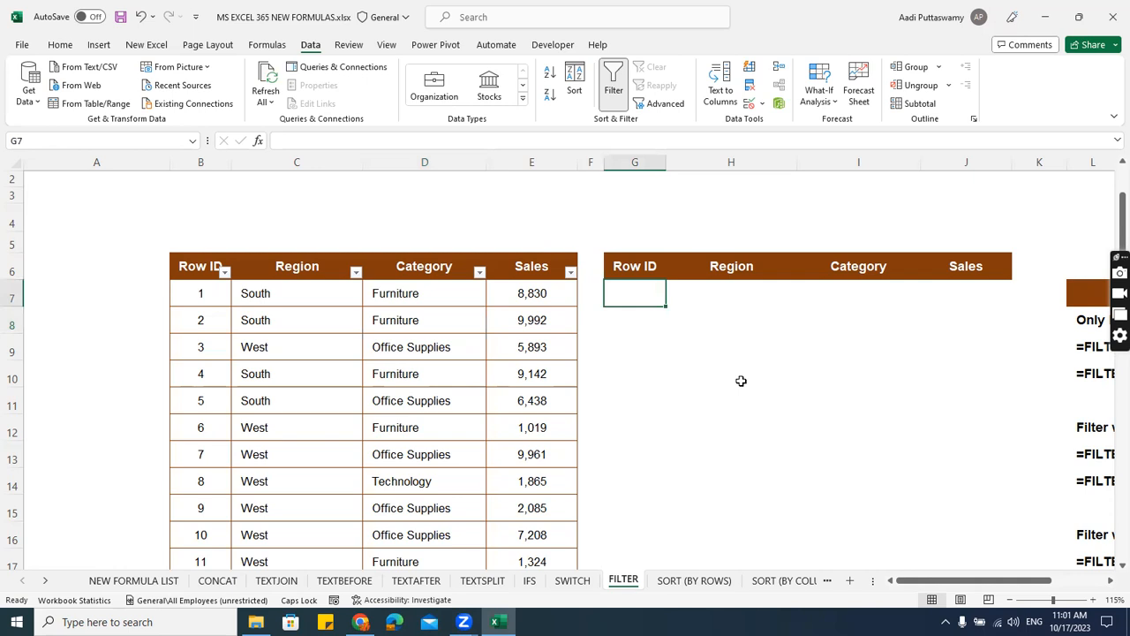
key(F2)
text(=FILTER()
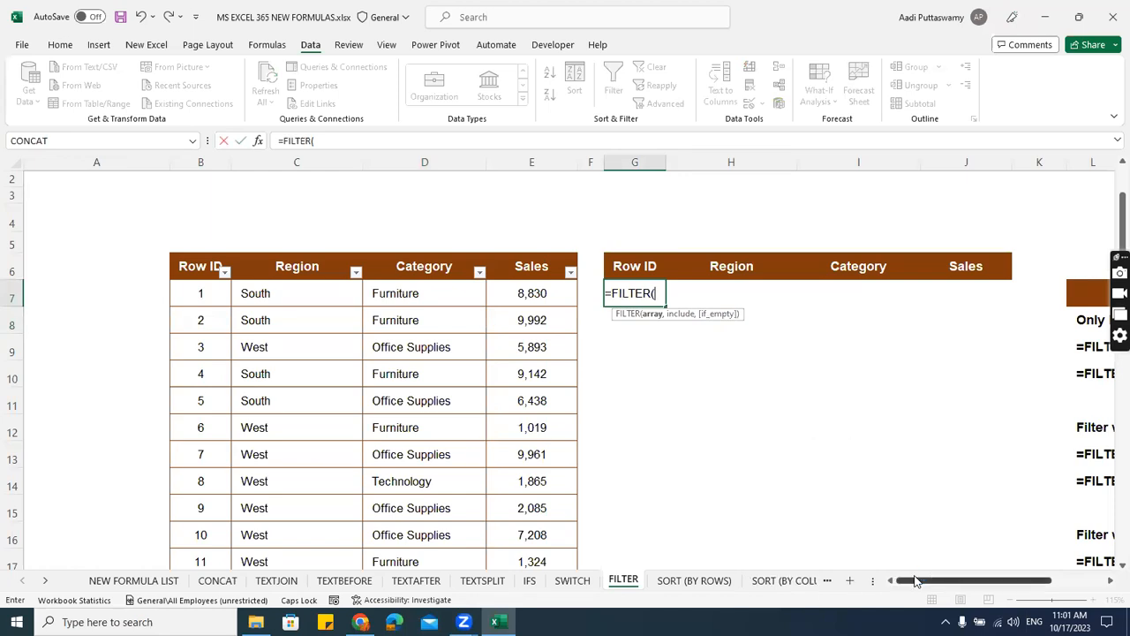
click(207, 269)
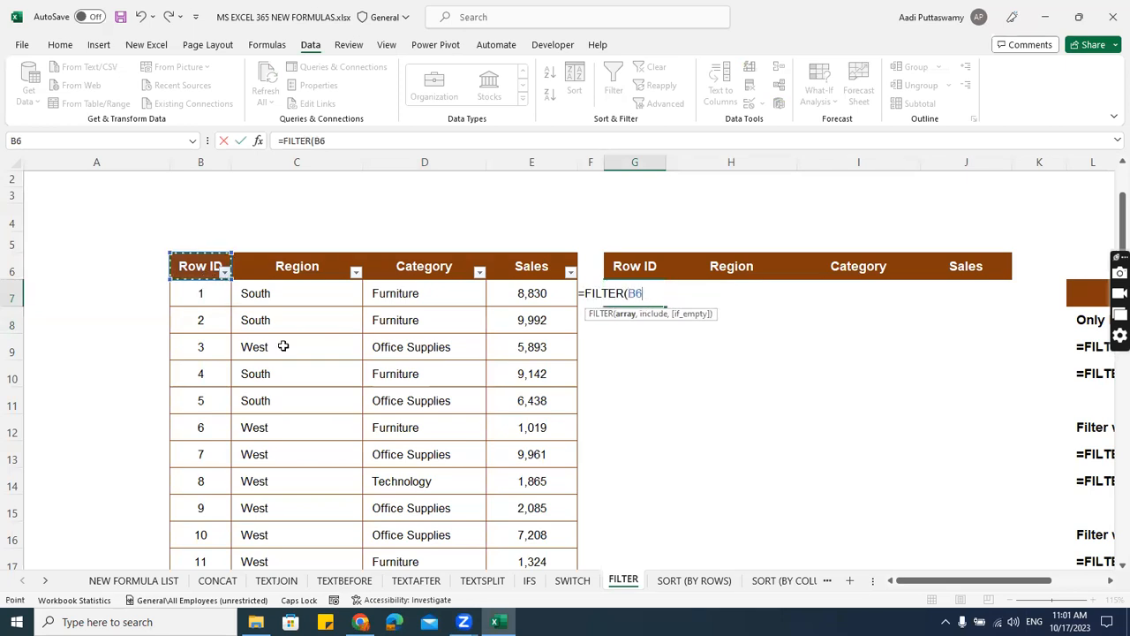
drag(1002, 582, 1040, 587)
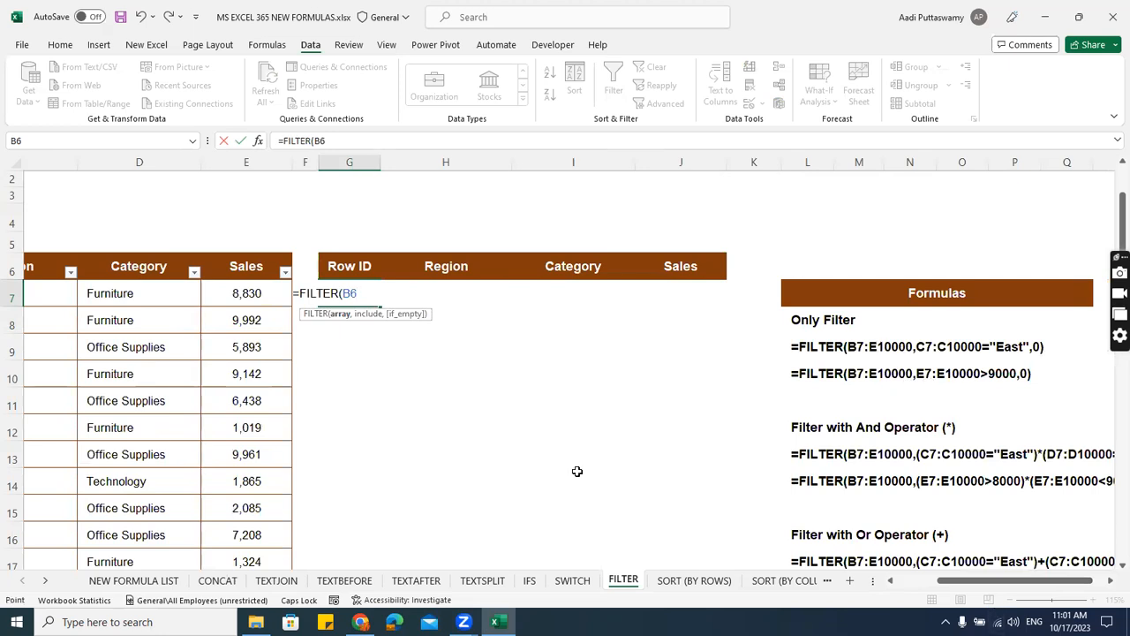
click(49, 294)
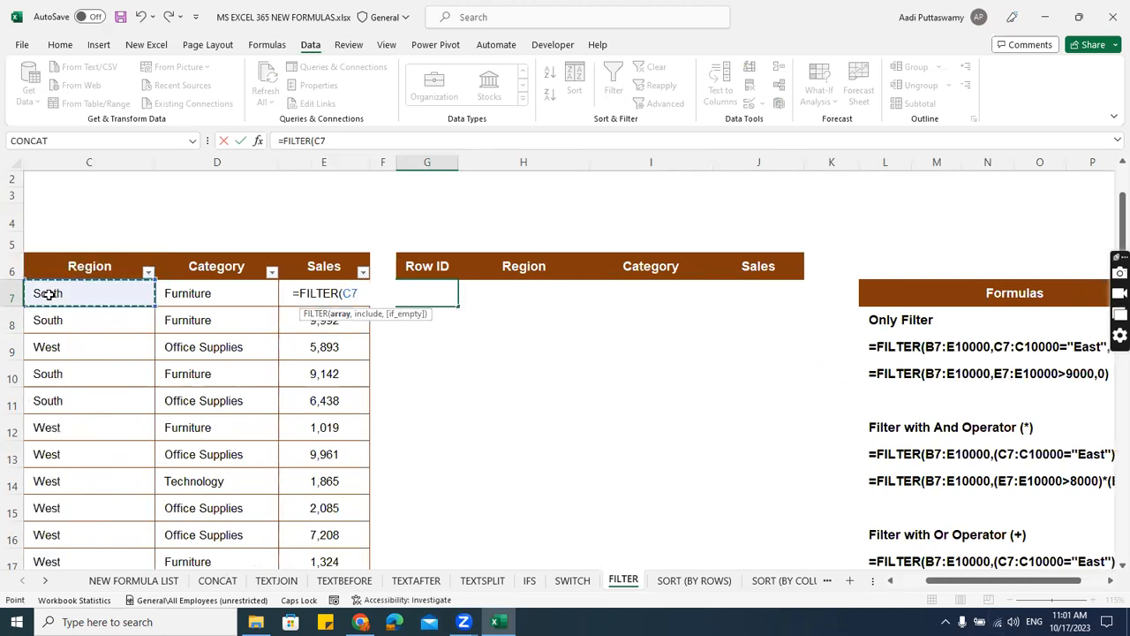
key(Left)
key(Up)
key(Down)
key(Left)
key(Right)
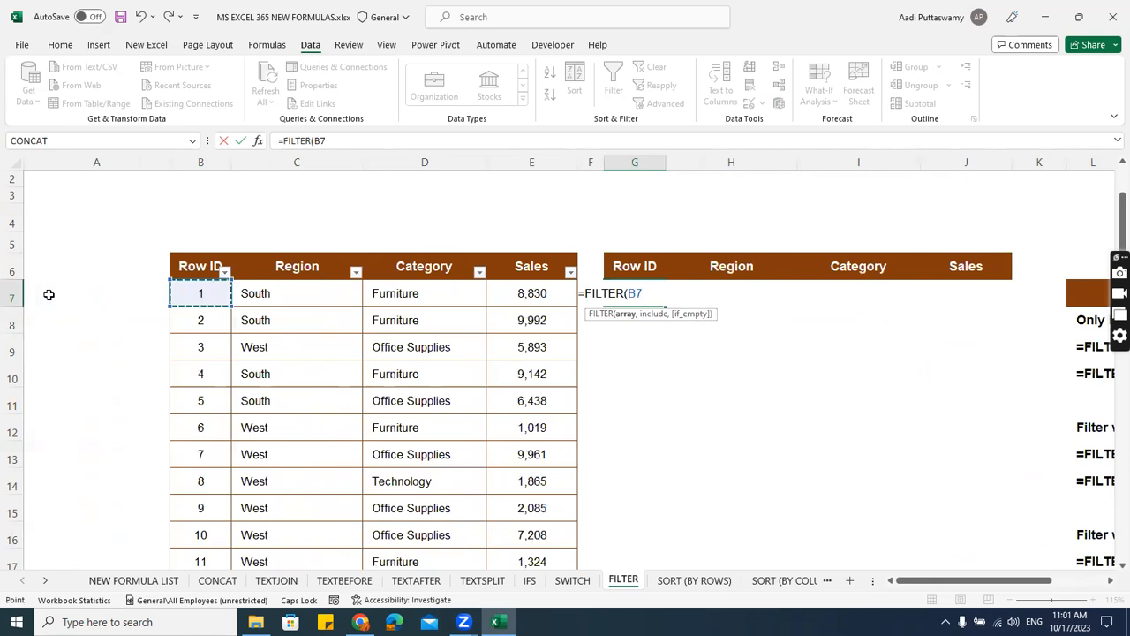
key(ctrl+shift+Right)
key(ctrl+shift+Down)
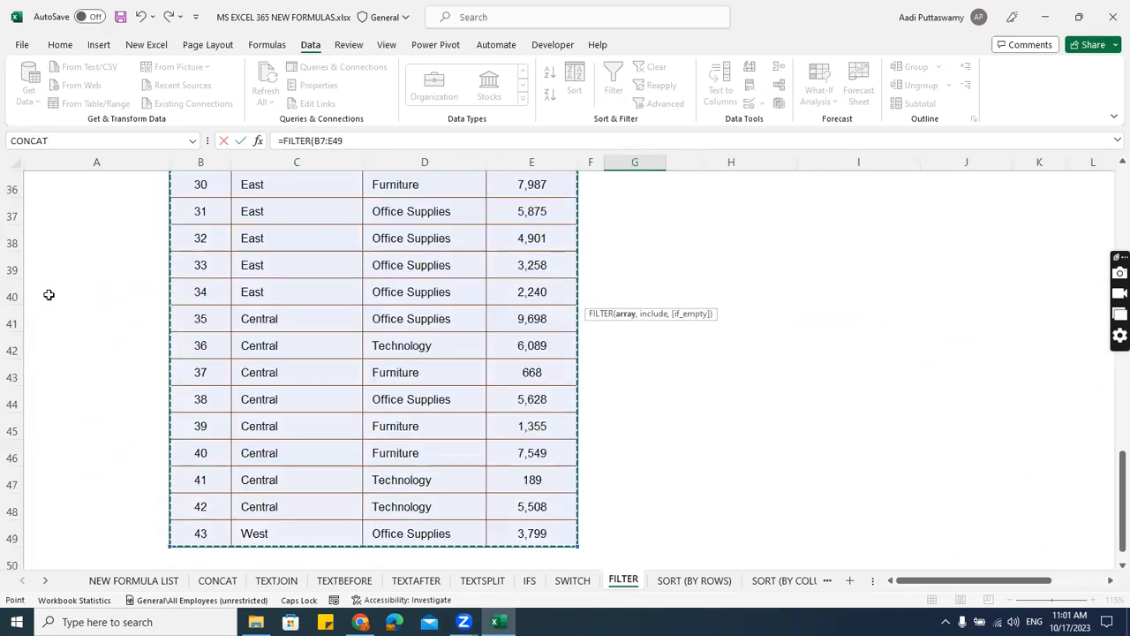
text(,)
drag(1111, 490, 1110, 202)
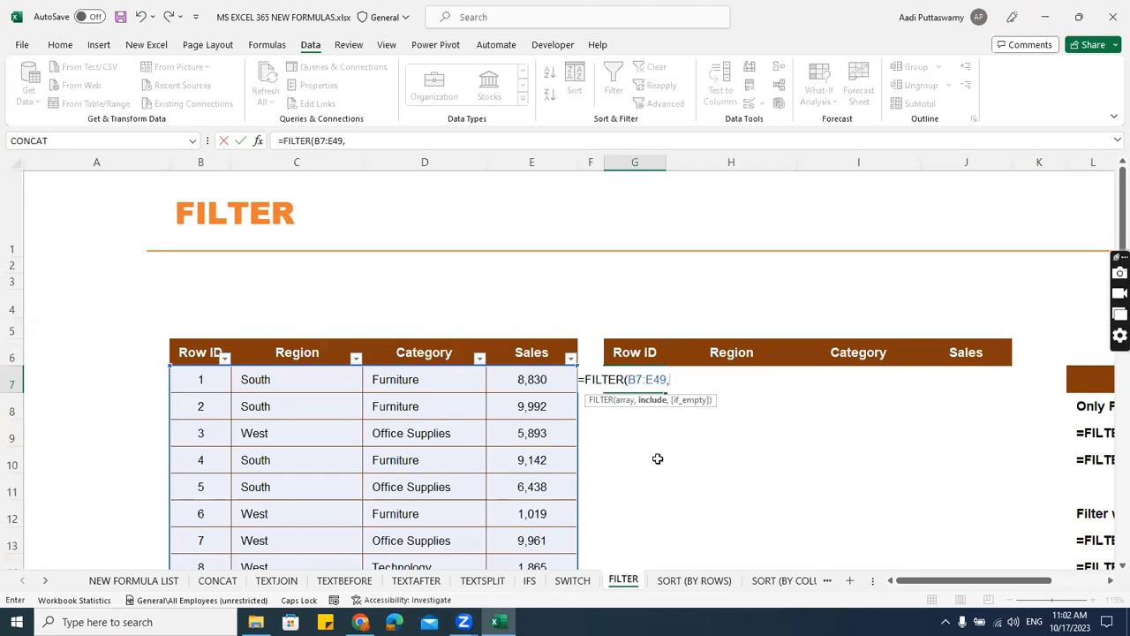
key(BackSpace)
key(BackSpace)
key(BackSpace)
key(BackSpace)
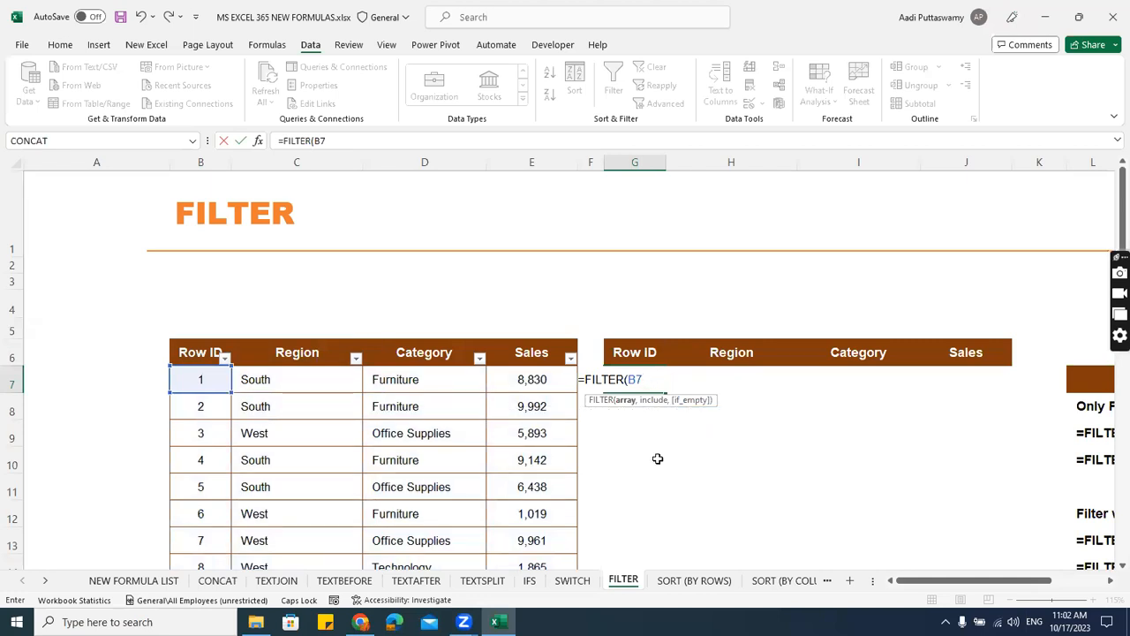
key(BackSpace)
key(BackSpace)
key(BackSpace)
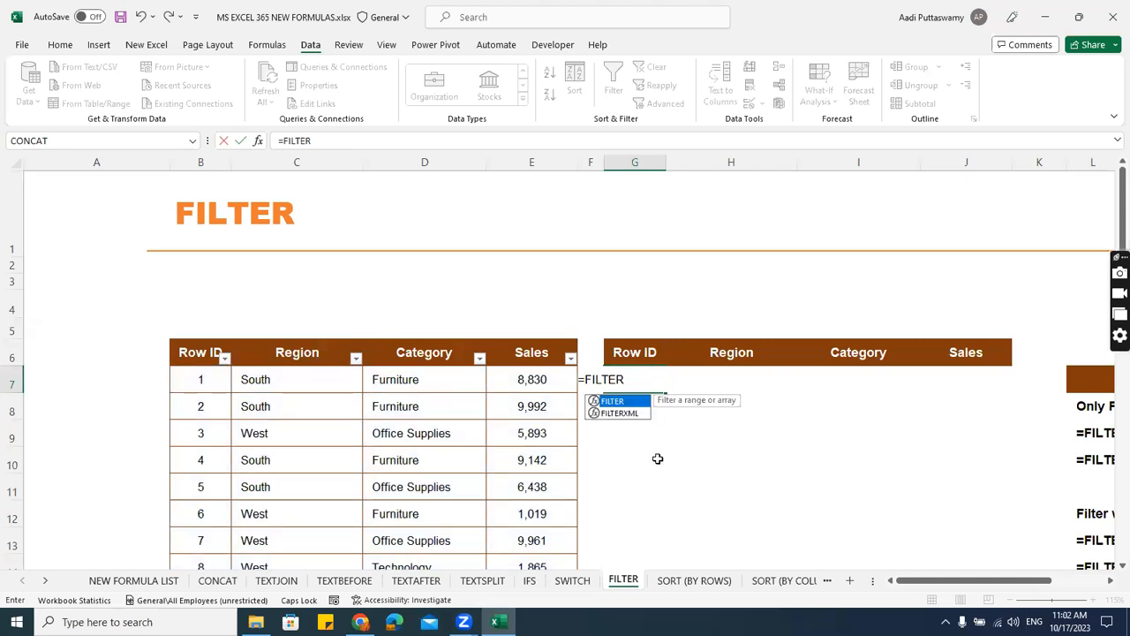
Give the FILTER formula in G7 the source data B7:E49 as its array.
text(()
click(197, 382)
key(ctrl+shift+Right)
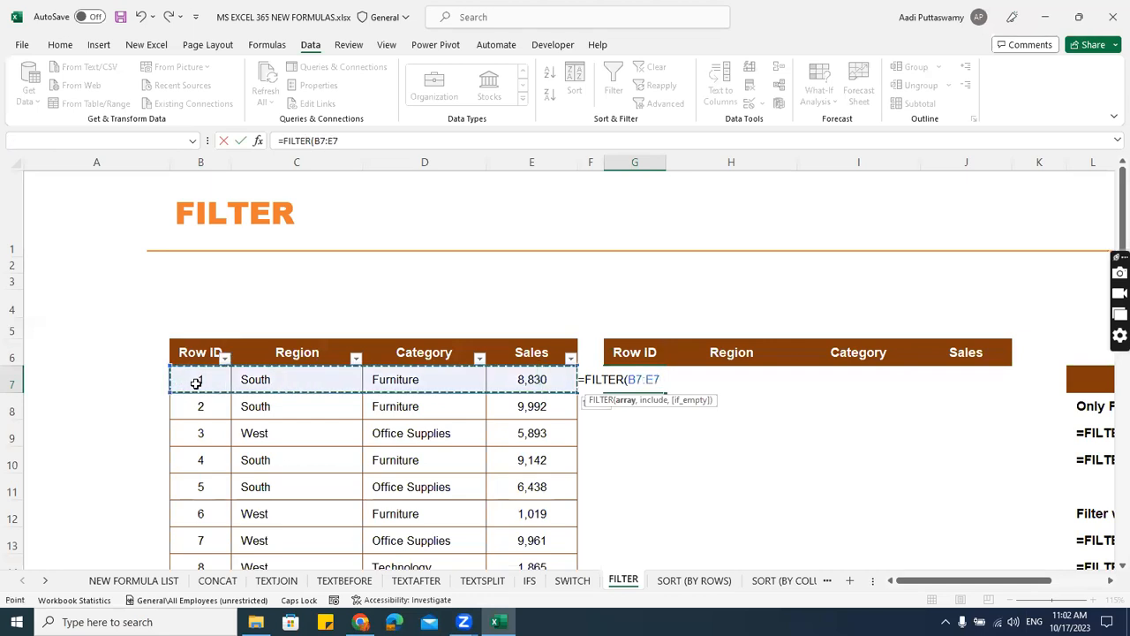
key(ctrl+shift+Down)
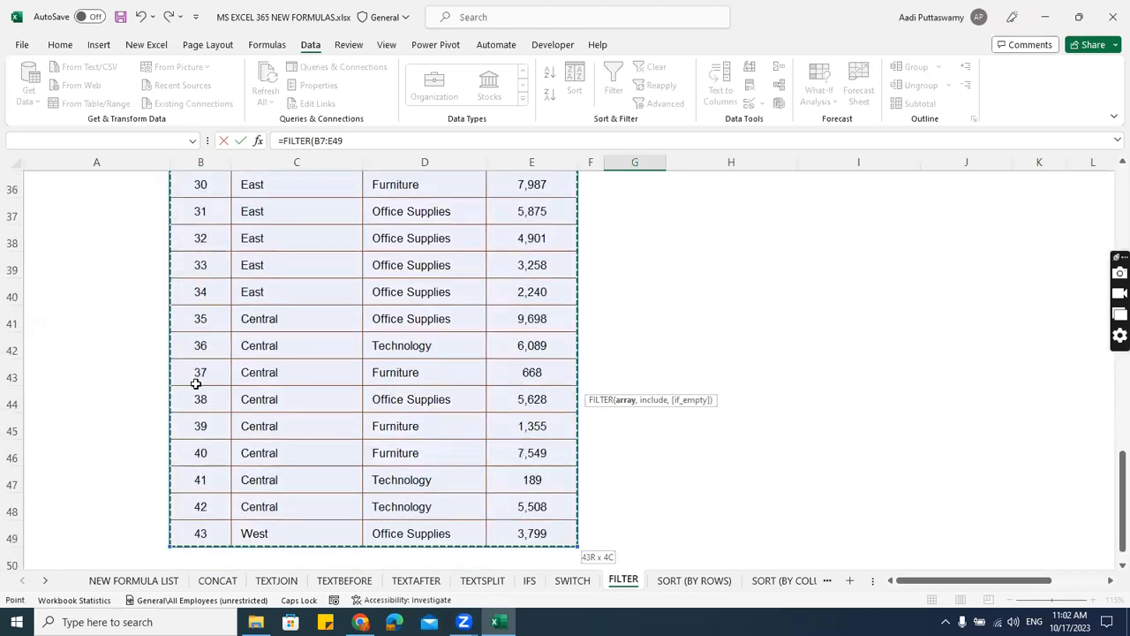
text(,)
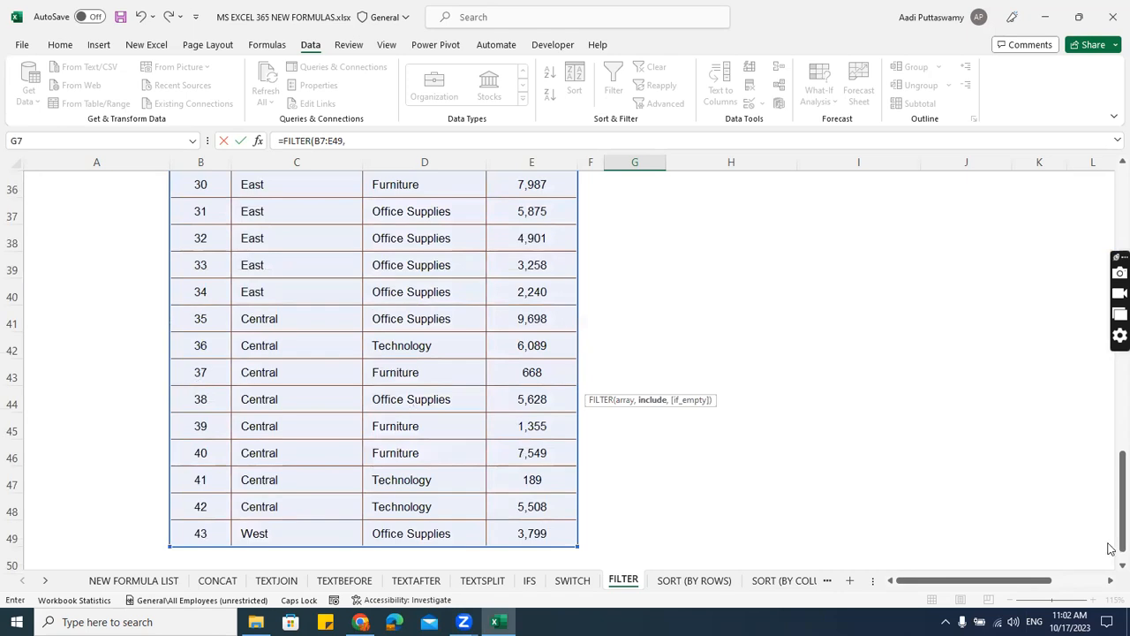
drag(1110, 522, 1113, 218)
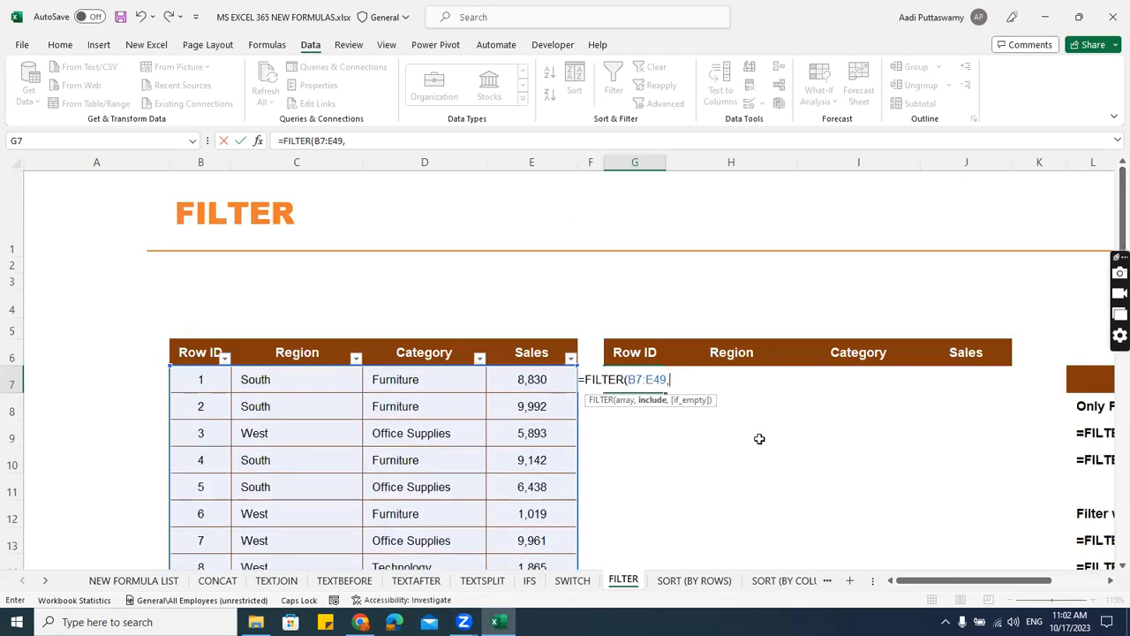
Add the Region range C7:C49 with an equals comparison as the FILTER formula's include argument.
drag(980, 581, 1014, 583)
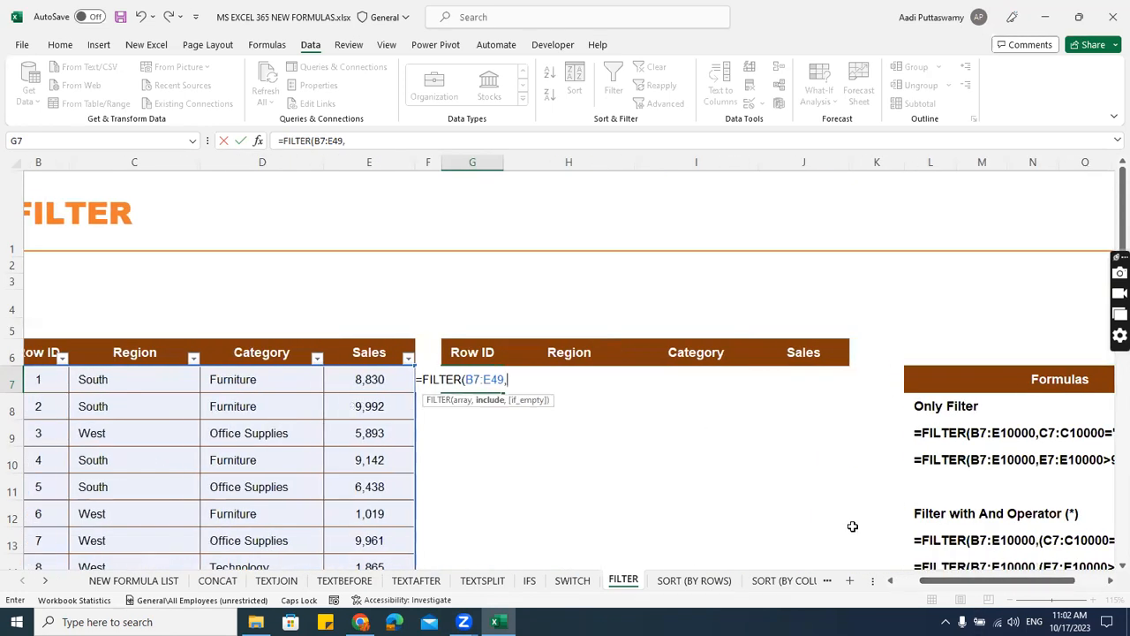
click(526, 381)
click(154, 376)
key(ctrl+shift+Down)
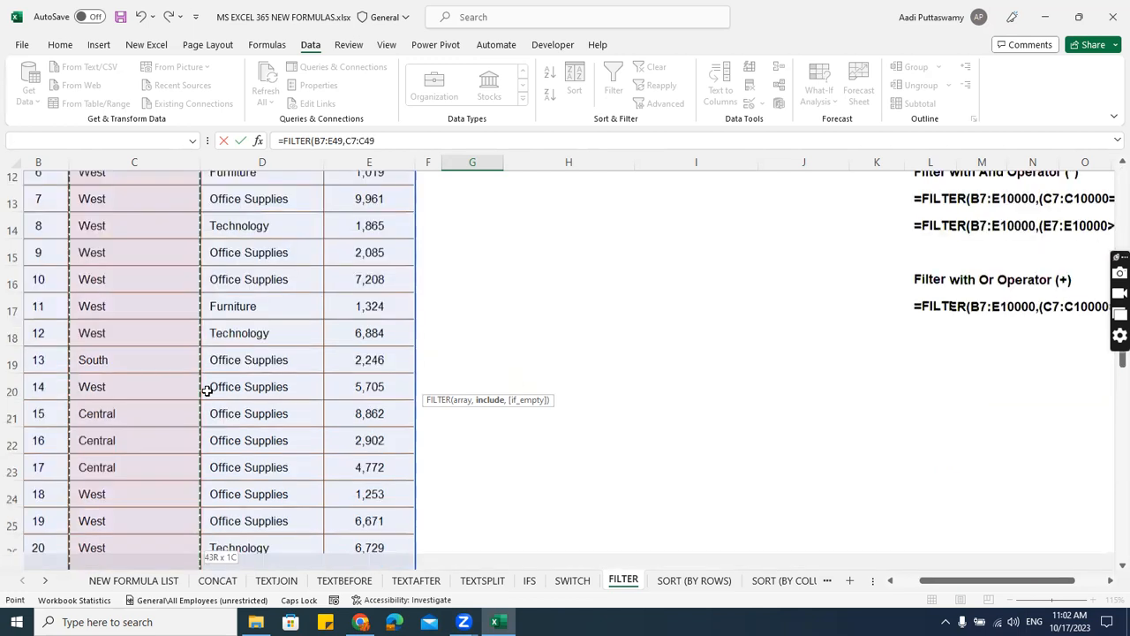
text(=)
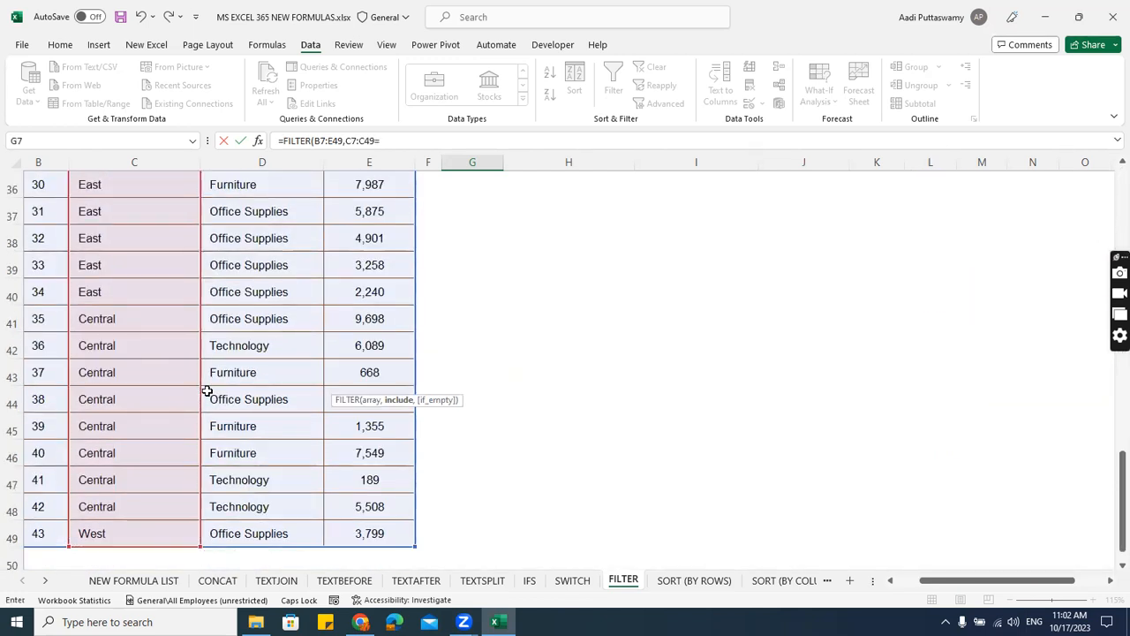
drag(1118, 534, 1111, 250)
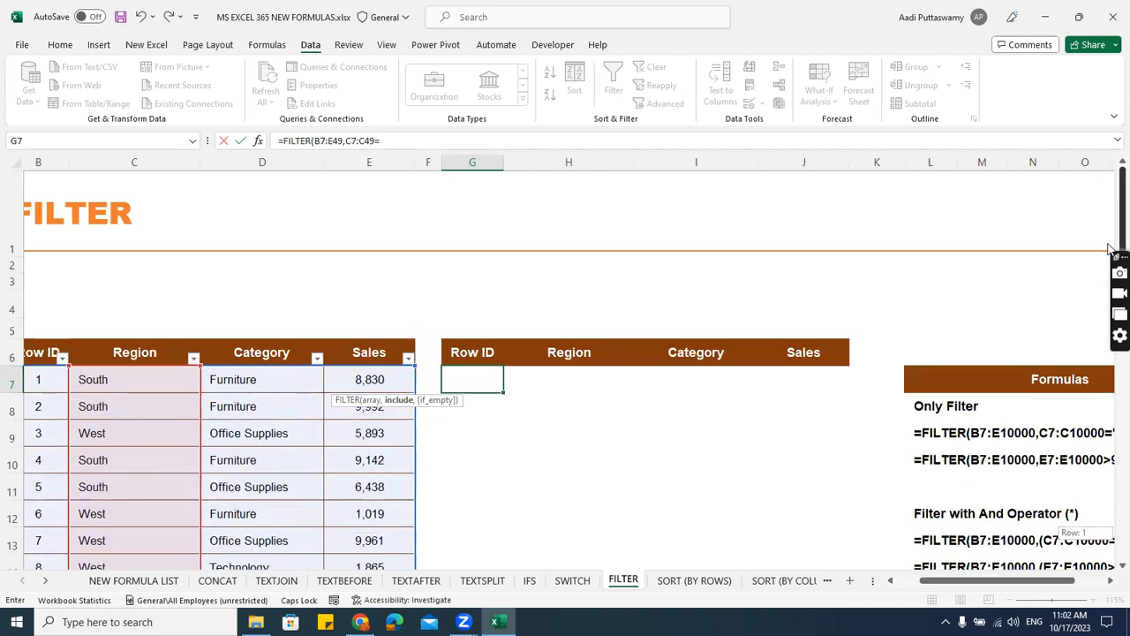
Complete the condition with "South", close the FILTER formula and enter it in G7.
text(")
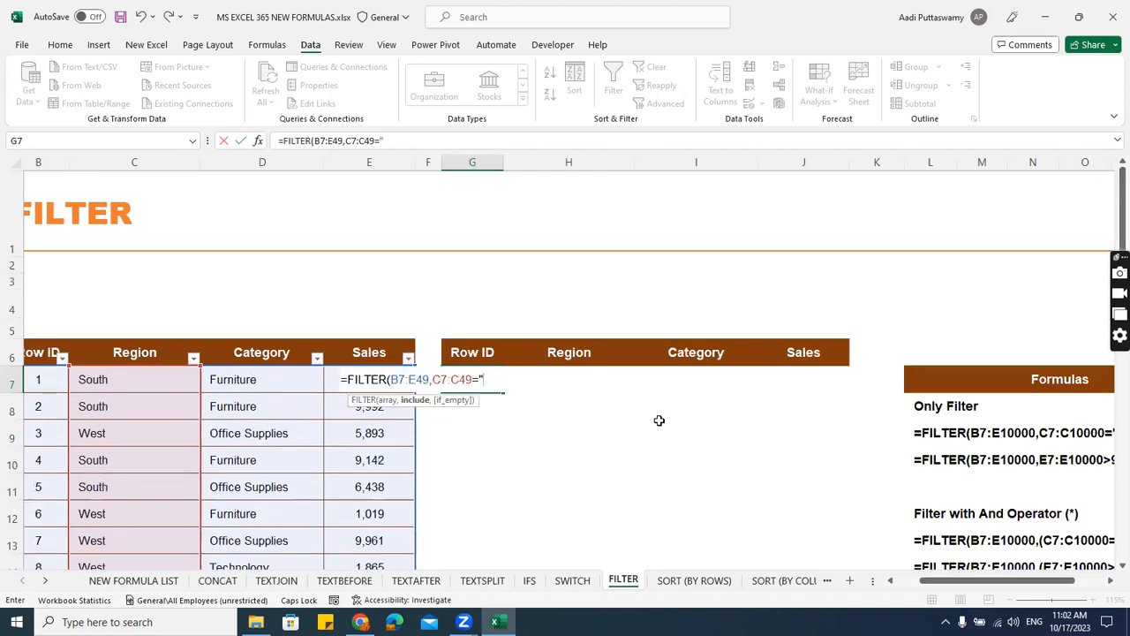
text(South"))
key(ctrl+Return)
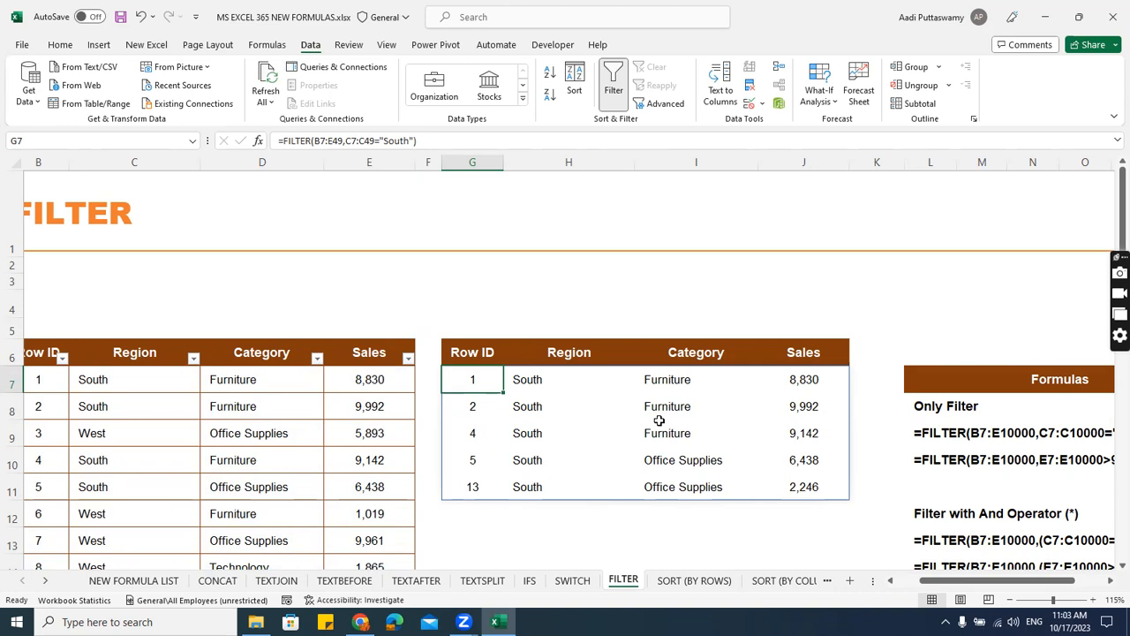
Edit the FILTER formula in G7, replacing the South condition with the Category range D7:D49.
double_click(484, 380)
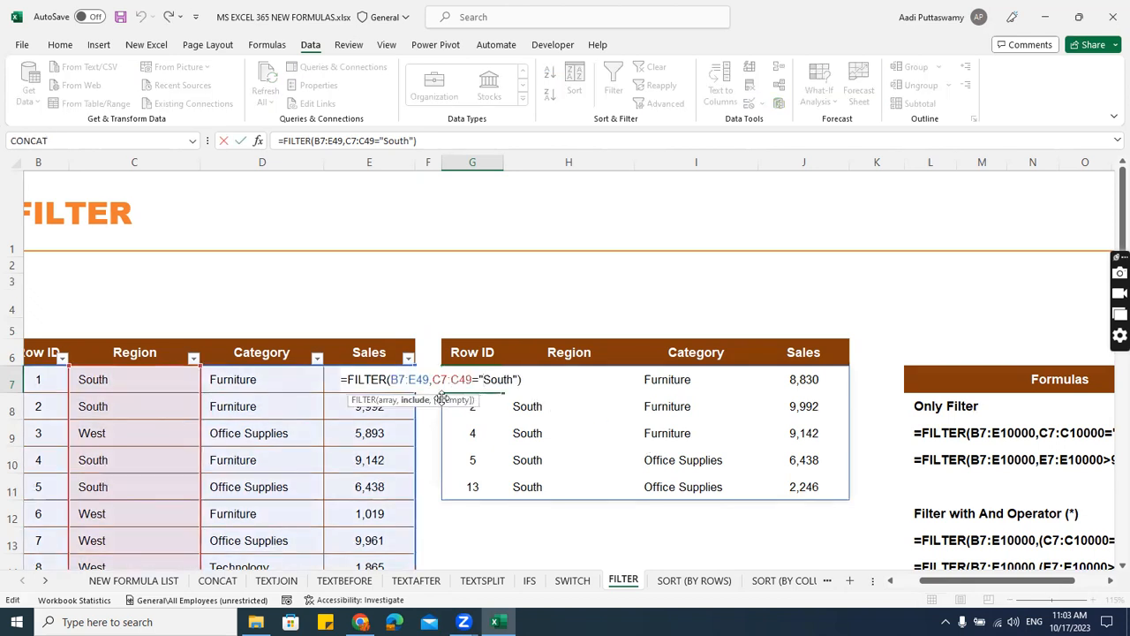
drag(432, 379, 519, 378)
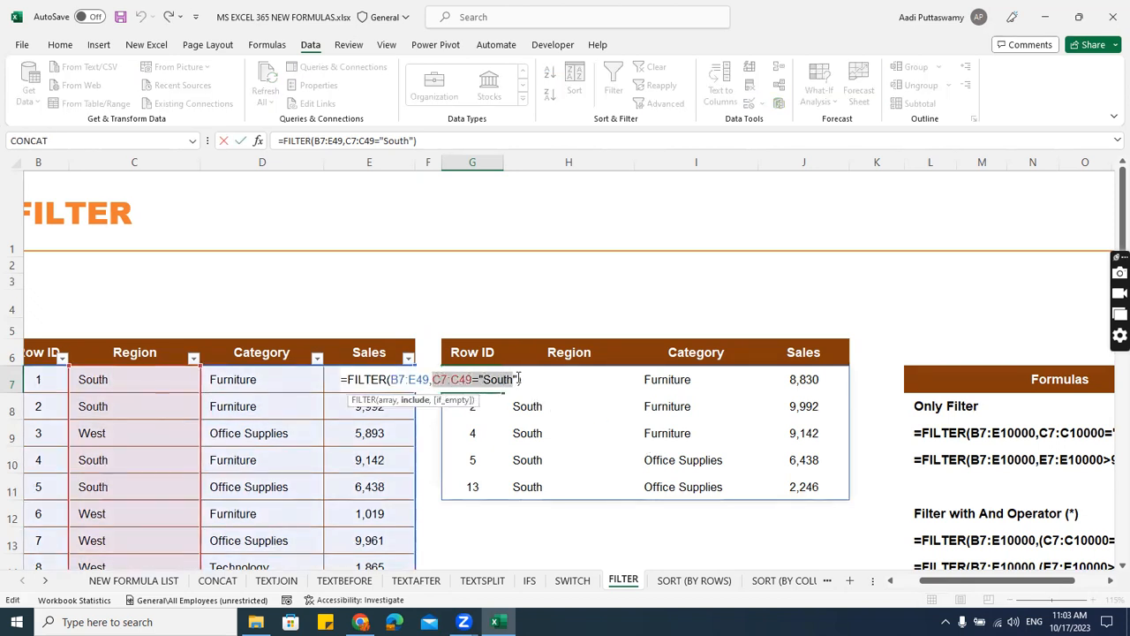
key(BackSpace)
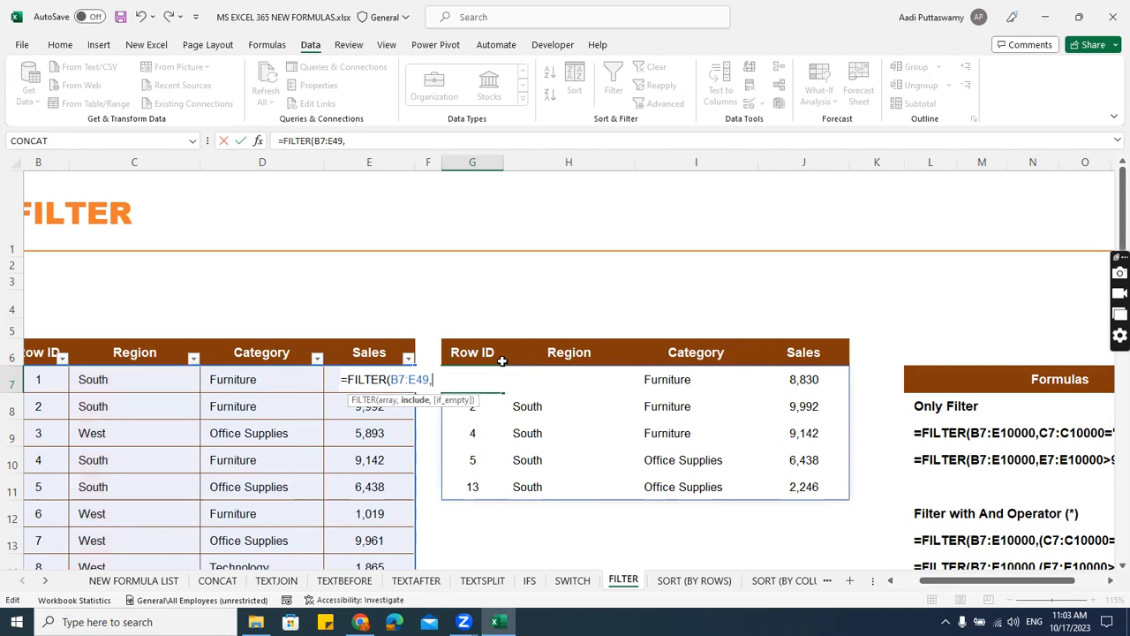
click(278, 381)
key(ctrl+shift+Down)
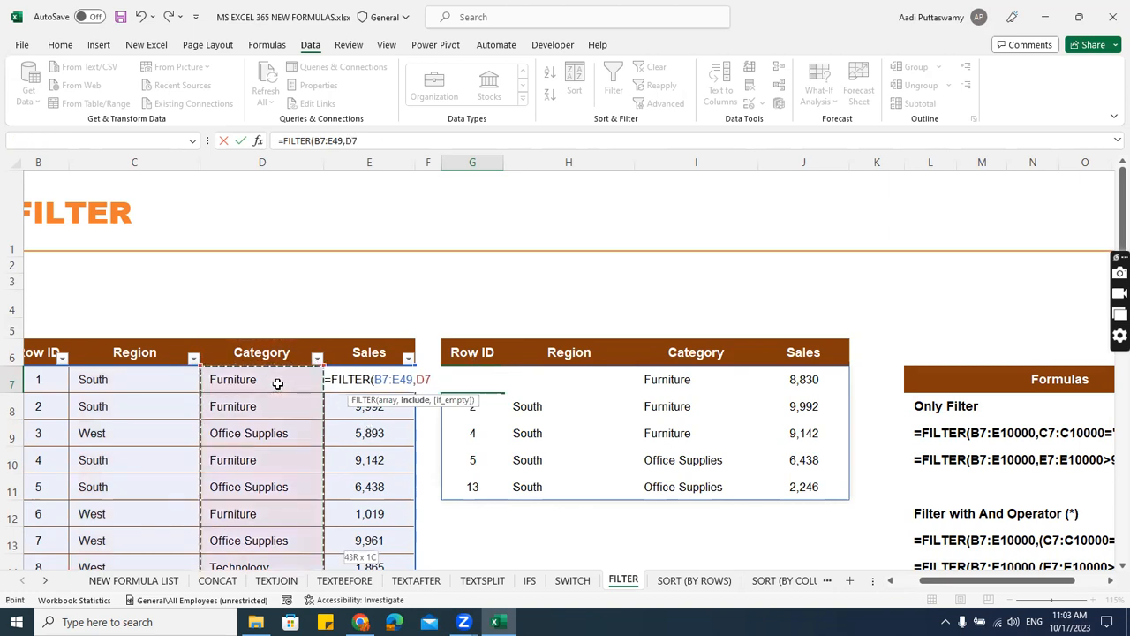
drag(1118, 535, 1110, 221)
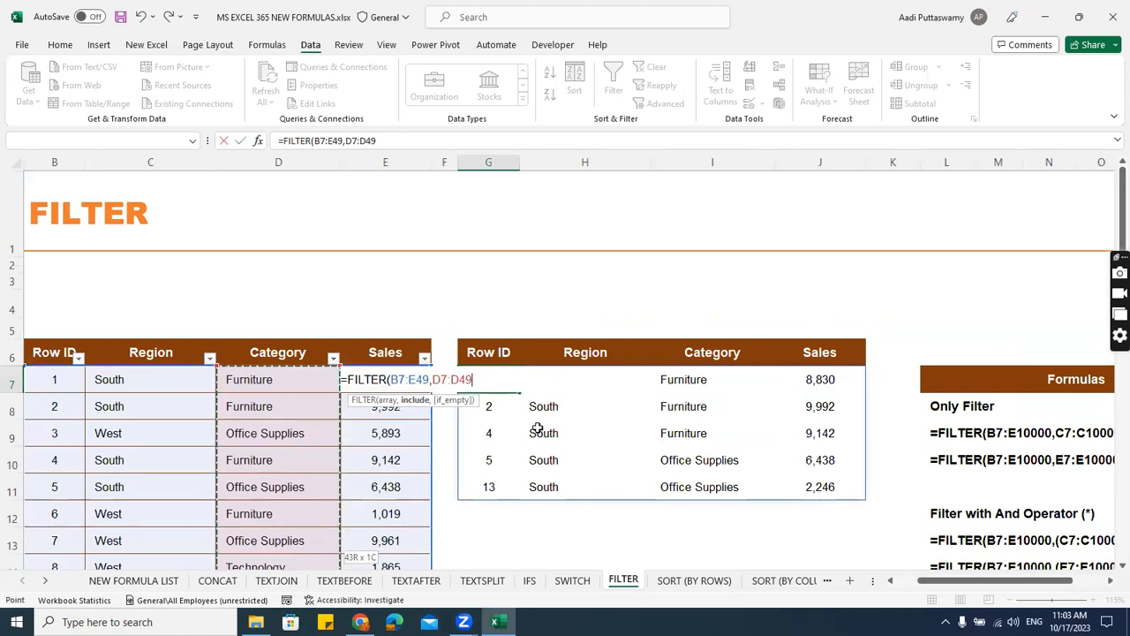
Finish the Category condition as ="Furniture", close the FILTER formula and enter it.
text(="Furni)
text(tut)
text(e"))
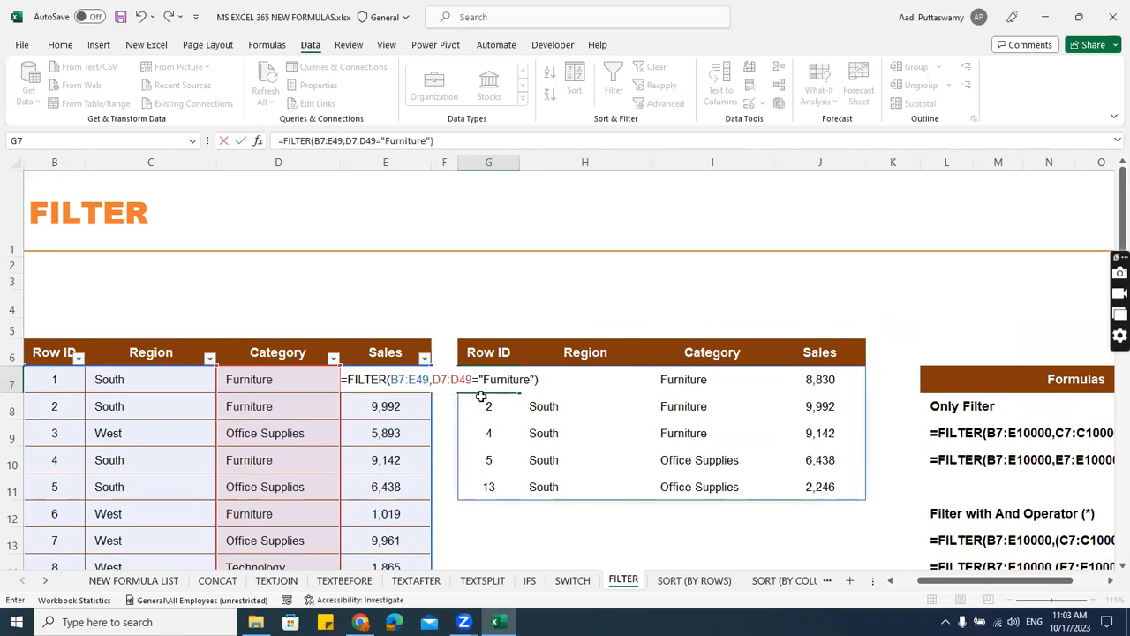
key(Return)
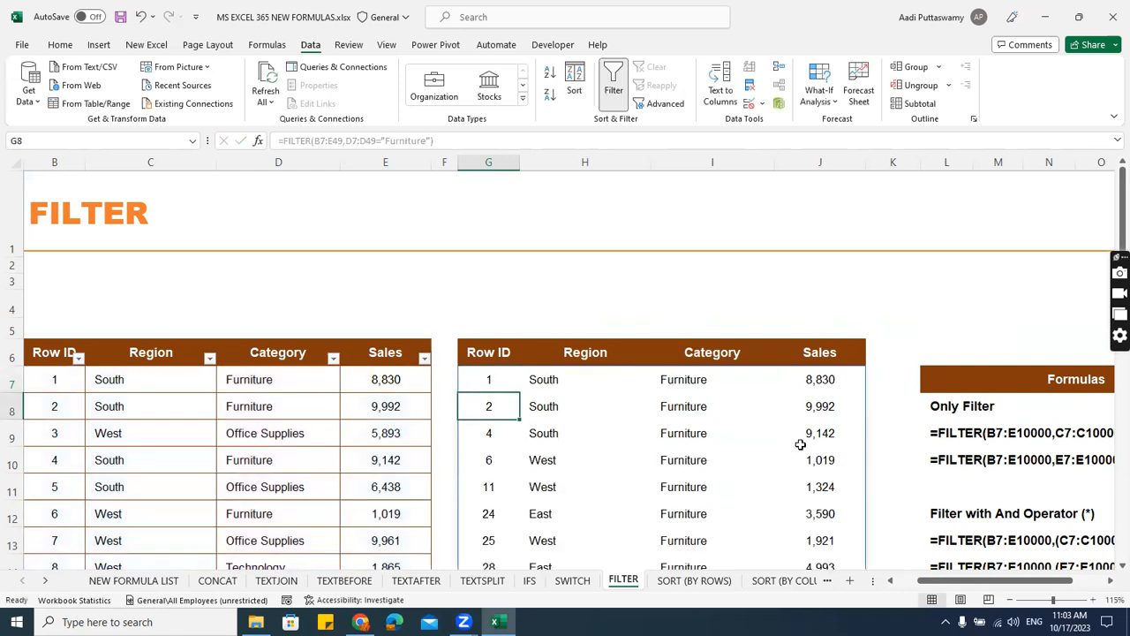
scroll(802, 445, down, 4)
scroll(802, 444, up, 4)
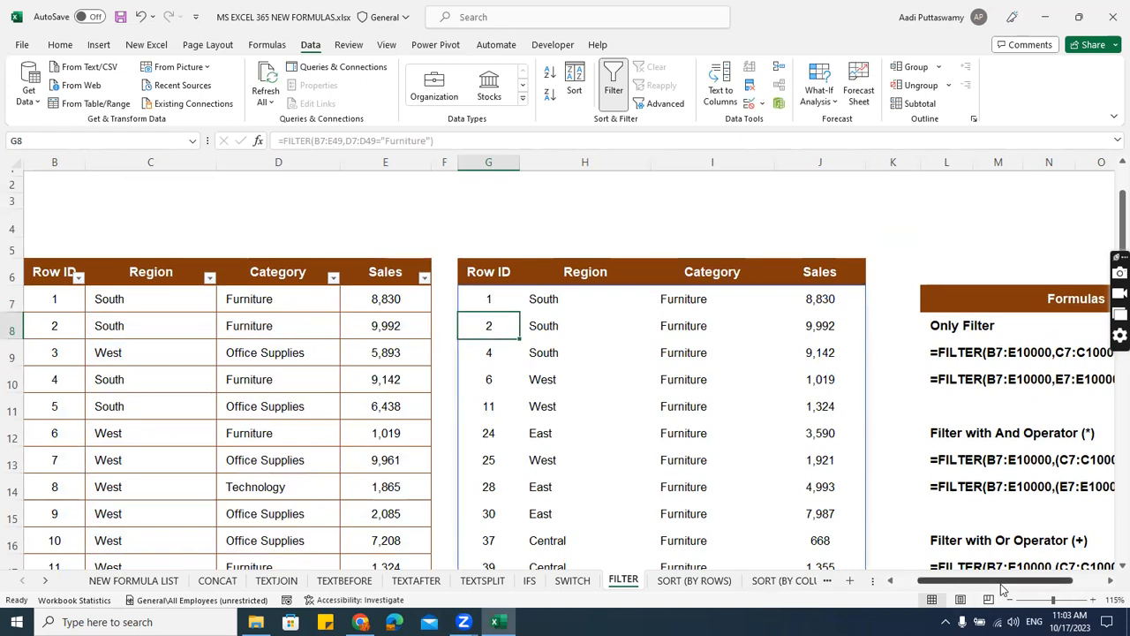
drag(1001, 581, 1060, 592)
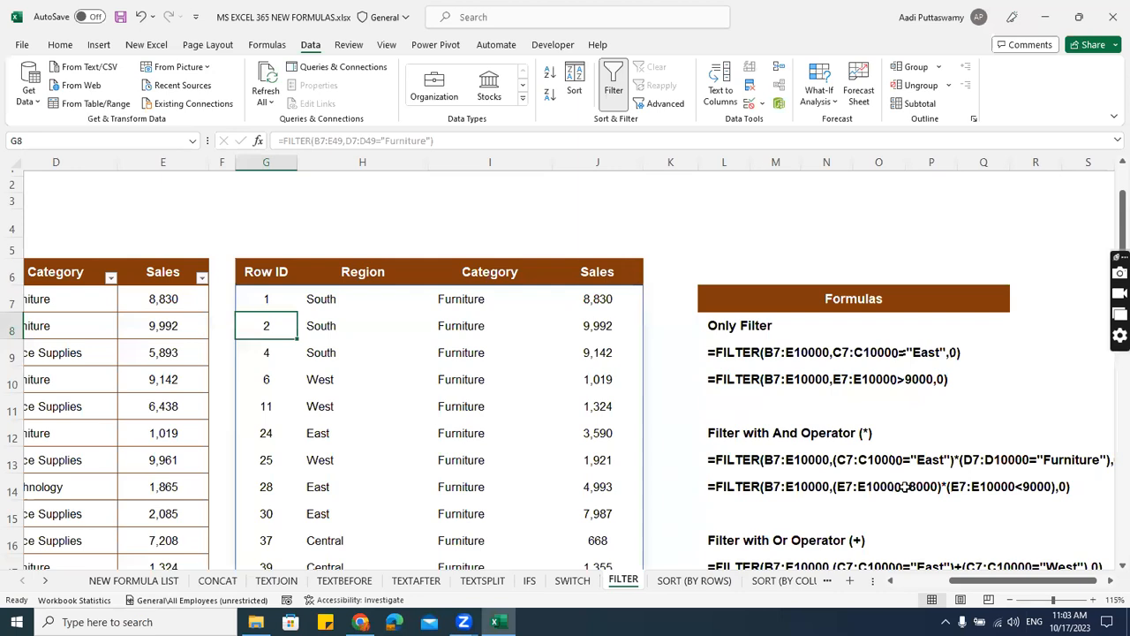
key(ctrl+n)
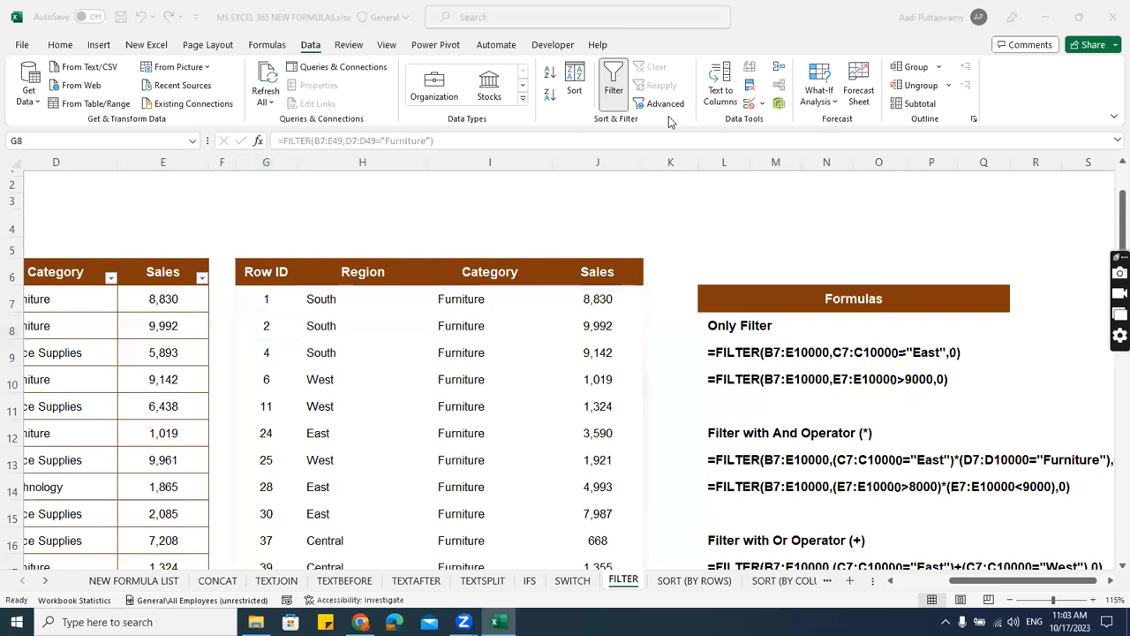
click(497, 353)
scroll(497, 353, up, 1)
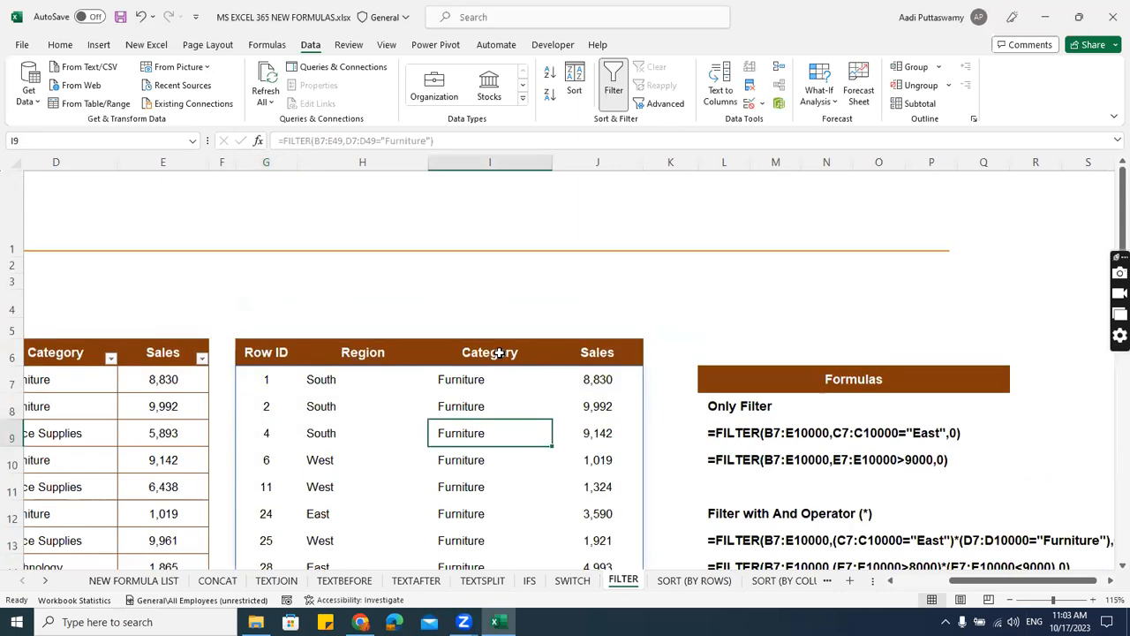
Open the SORT (BY ROWS) sheet and start a SORT formula in G7 with B7:E49 as the array.
click(694, 580)
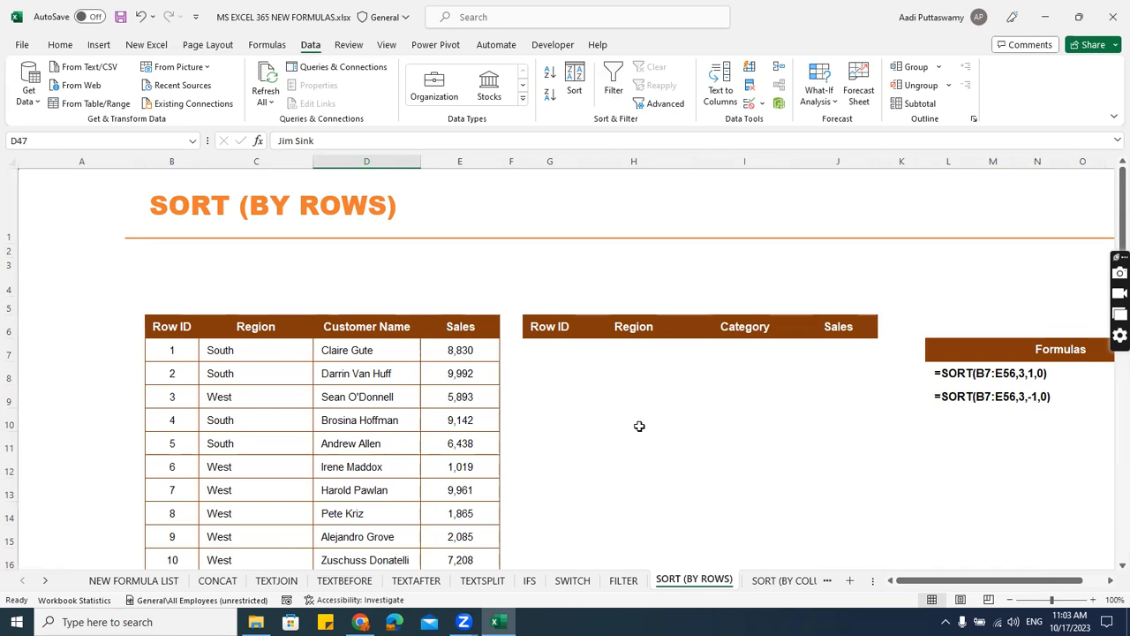
click(569, 348)
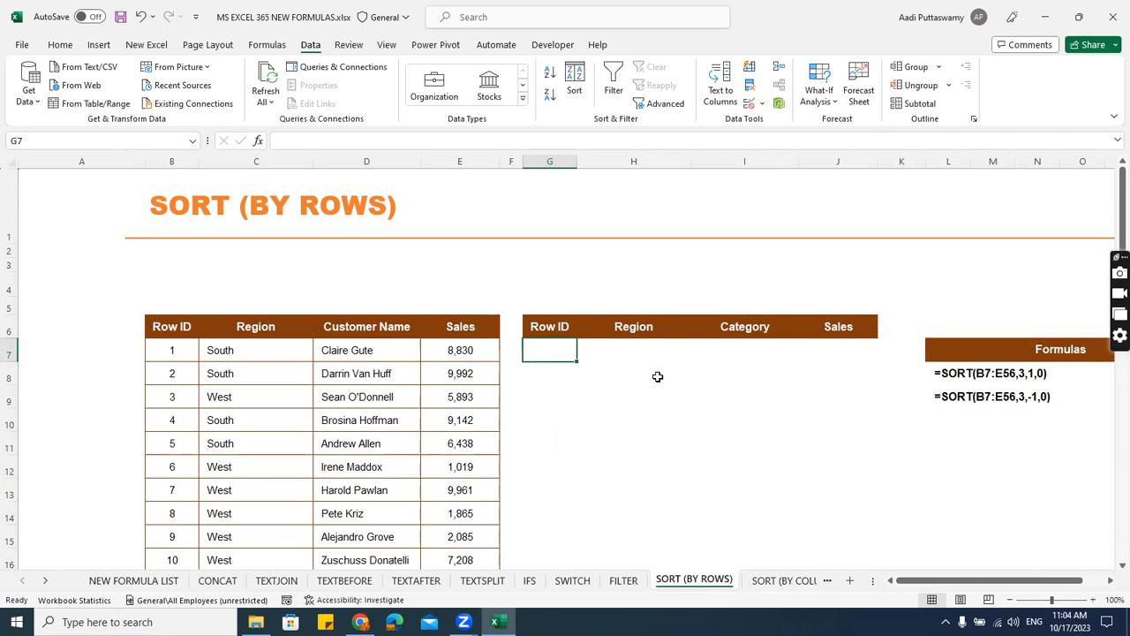
text(=sort)
key(Tab)
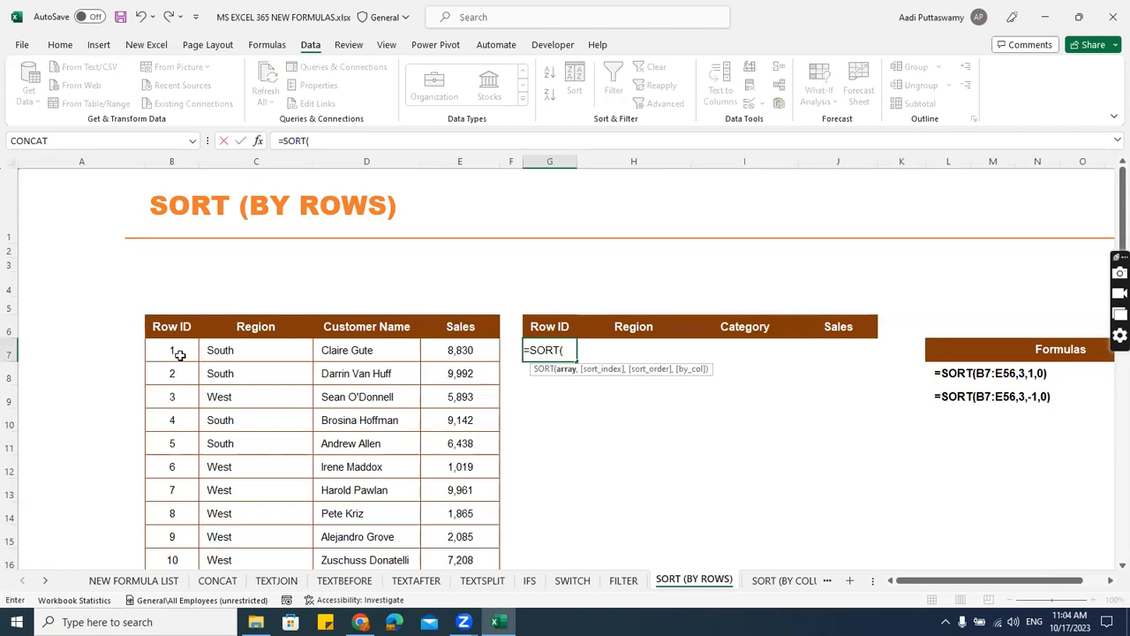
drag(176, 353, 454, 439)
key(ctrl+shift+Down)
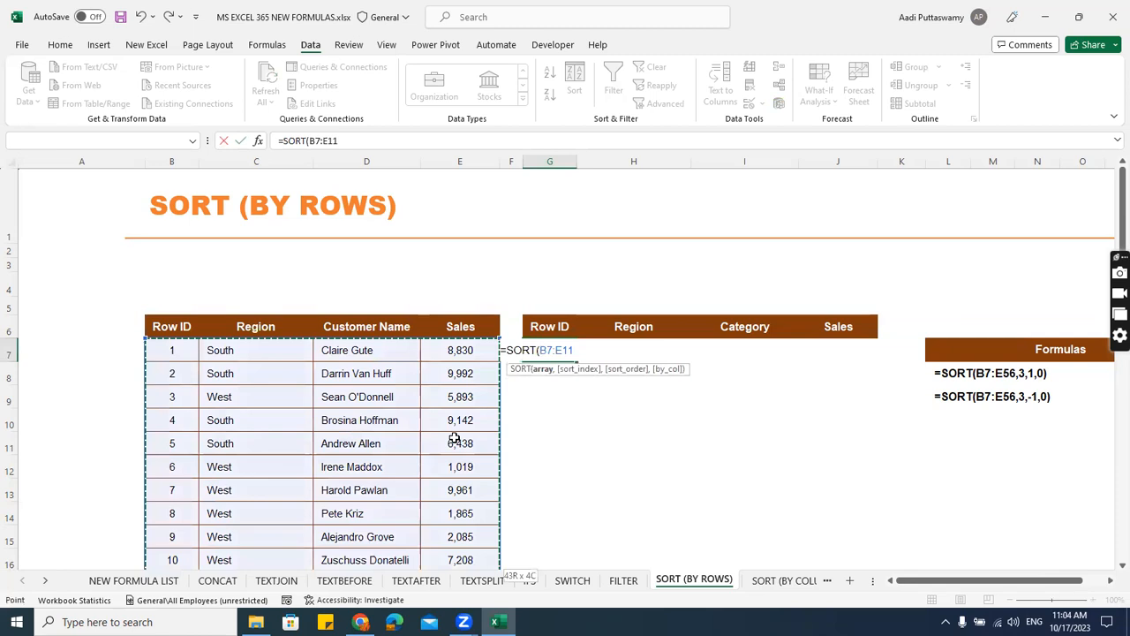
drag(1119, 510, 1120, 239)
Set the SORT formula's sort index to 3 and its sort order to 1 for ascending.
text(,3)
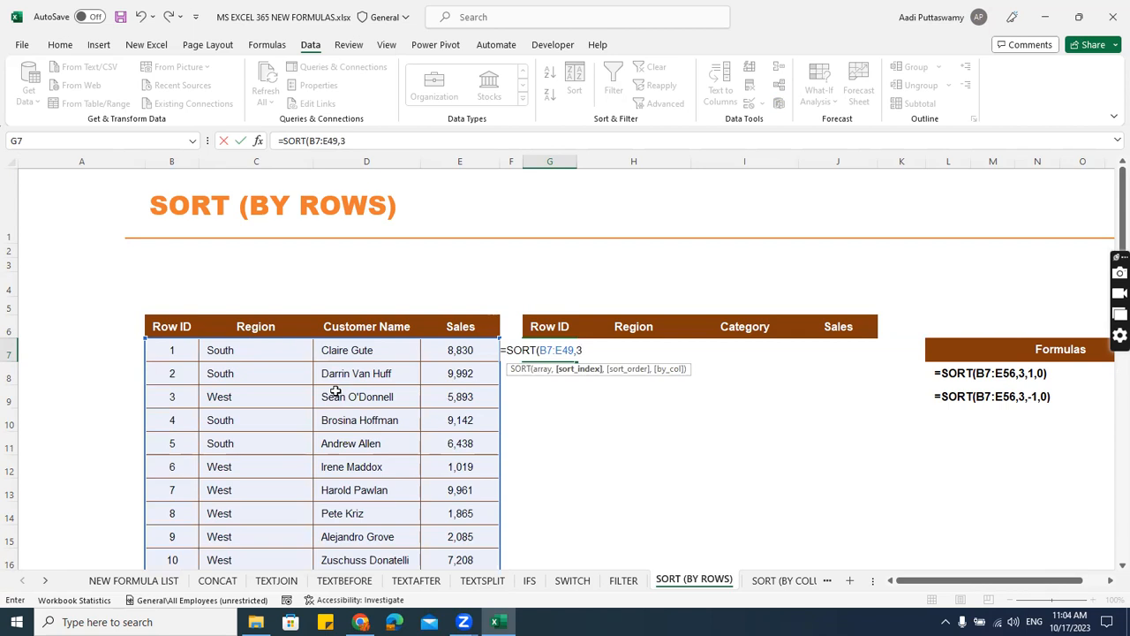
text(,)
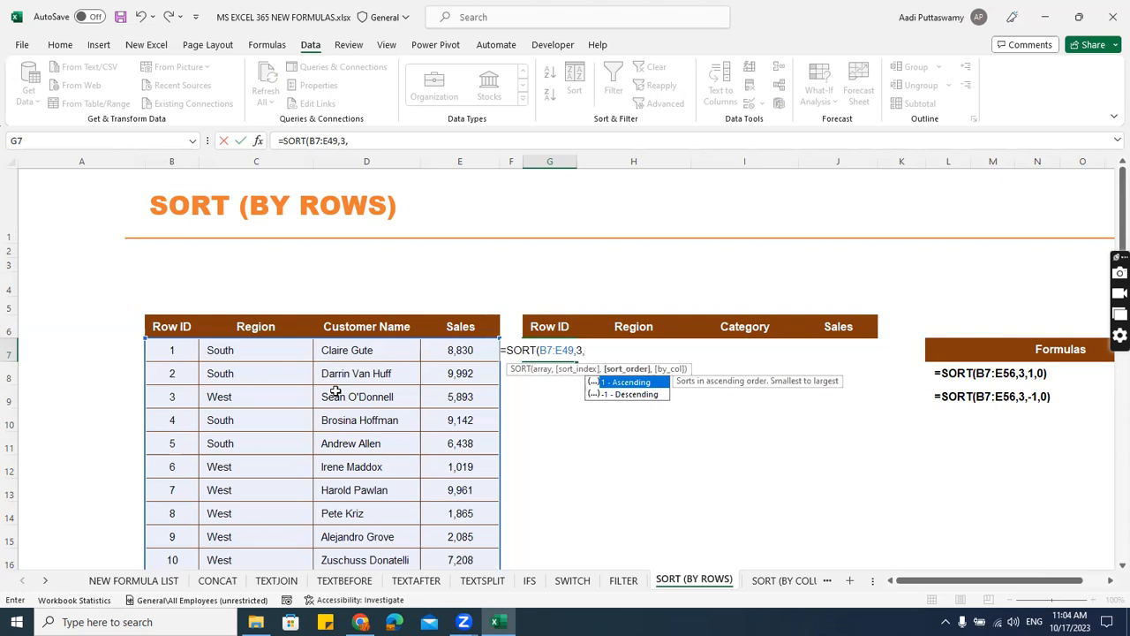
key(Down)
key(Up)
key(Tab)
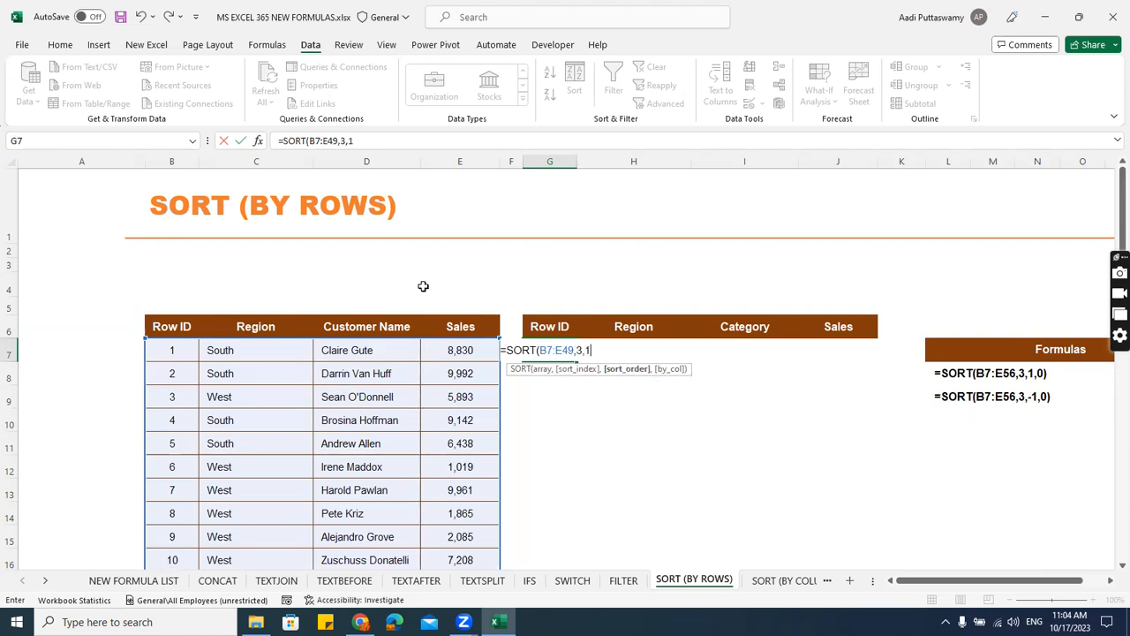
Try the descending option -1 as the formula's sort order and set it back to 1.
click(635, 483)
key(BackSpace)
key(Down)
key(Tab)
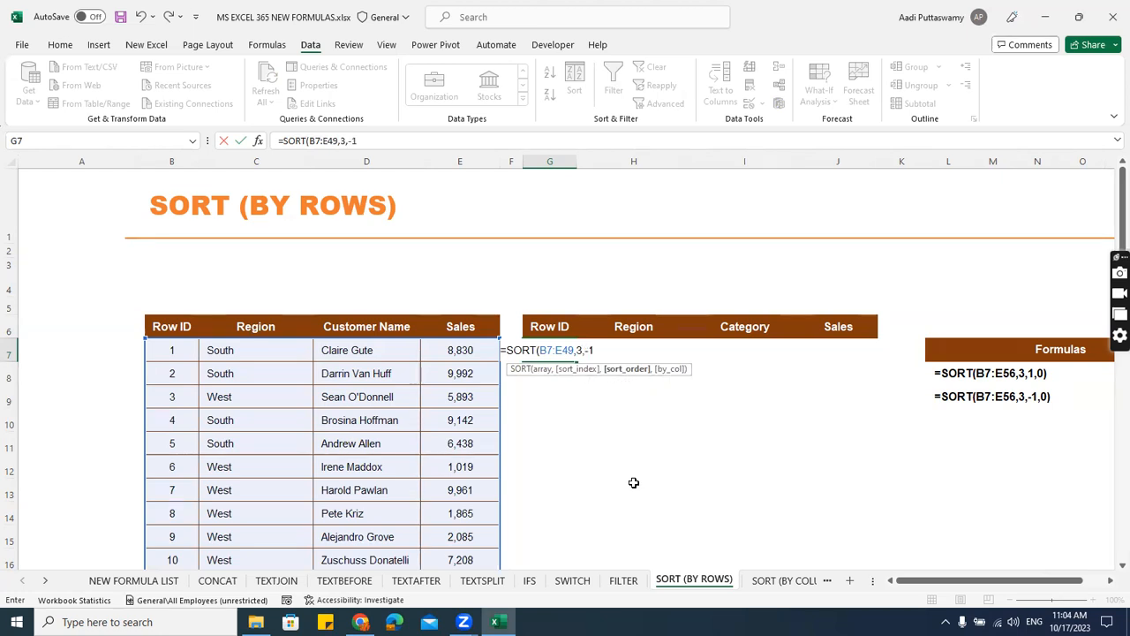
key(BackSpace)
key(BackSpace)
text(1)
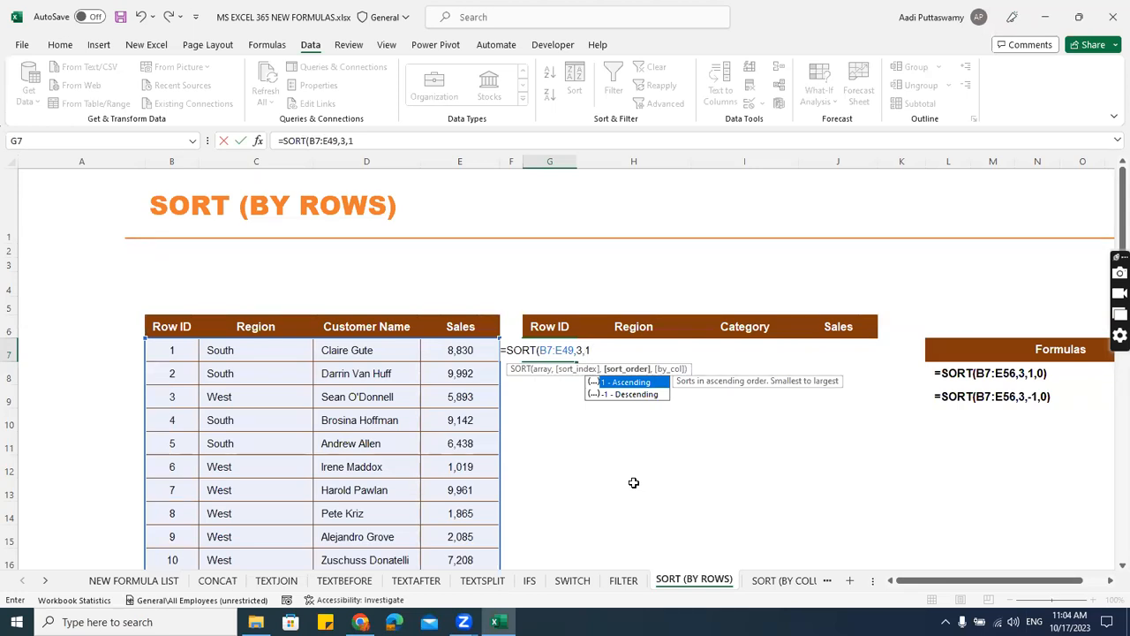
Add the by_col argument for sorting by row as 0, close the SORT formula and enter it in G7.
text(,)
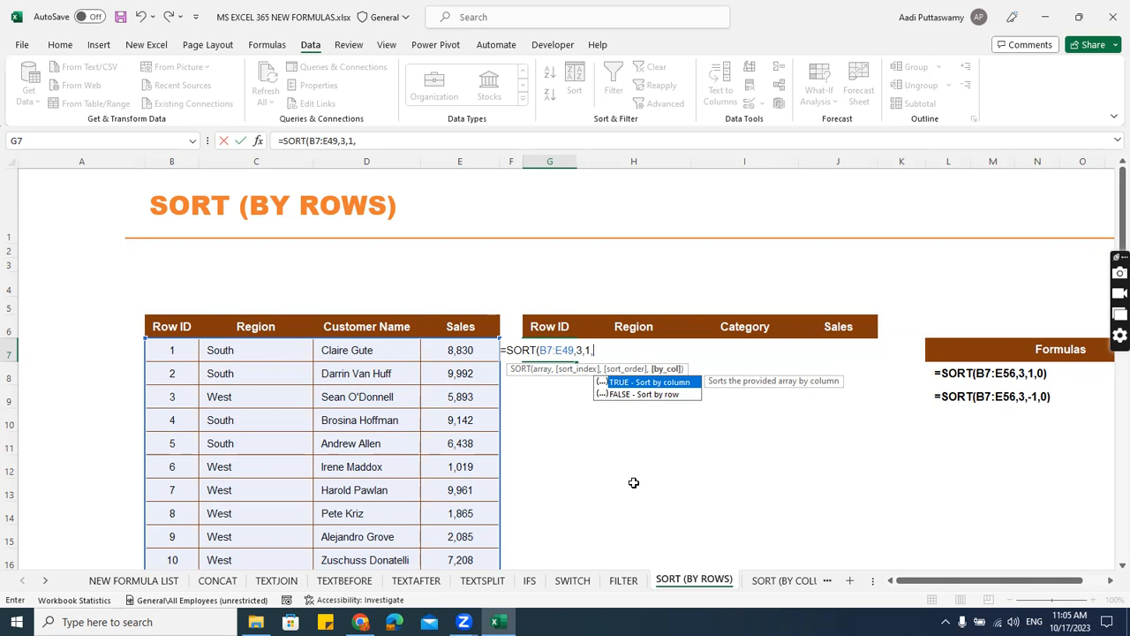
key(Down)
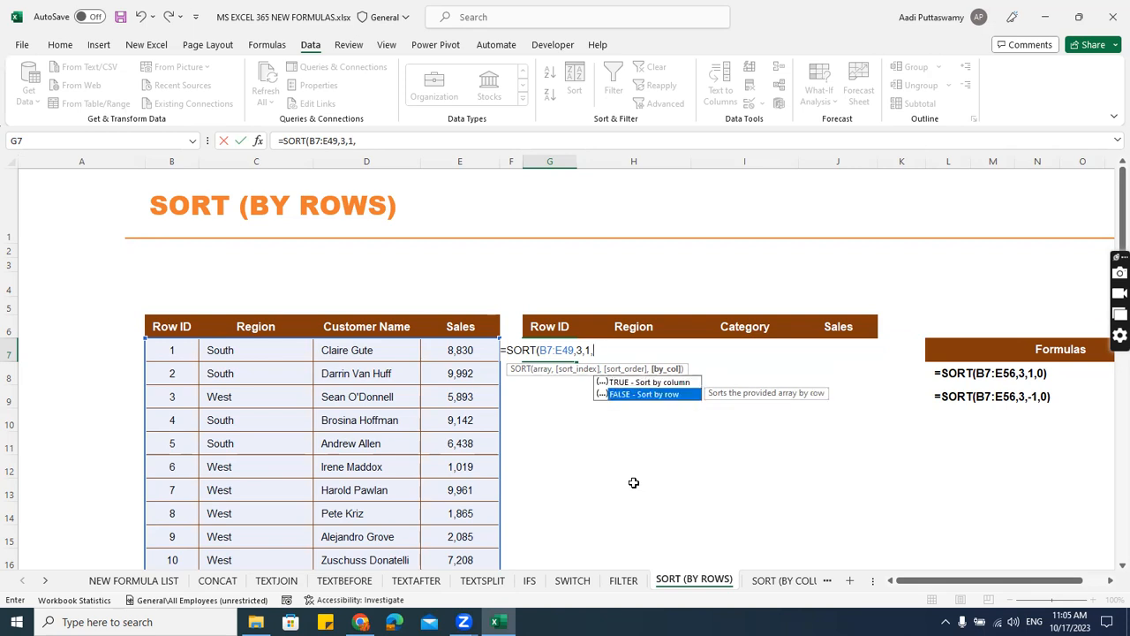
key(Tab)
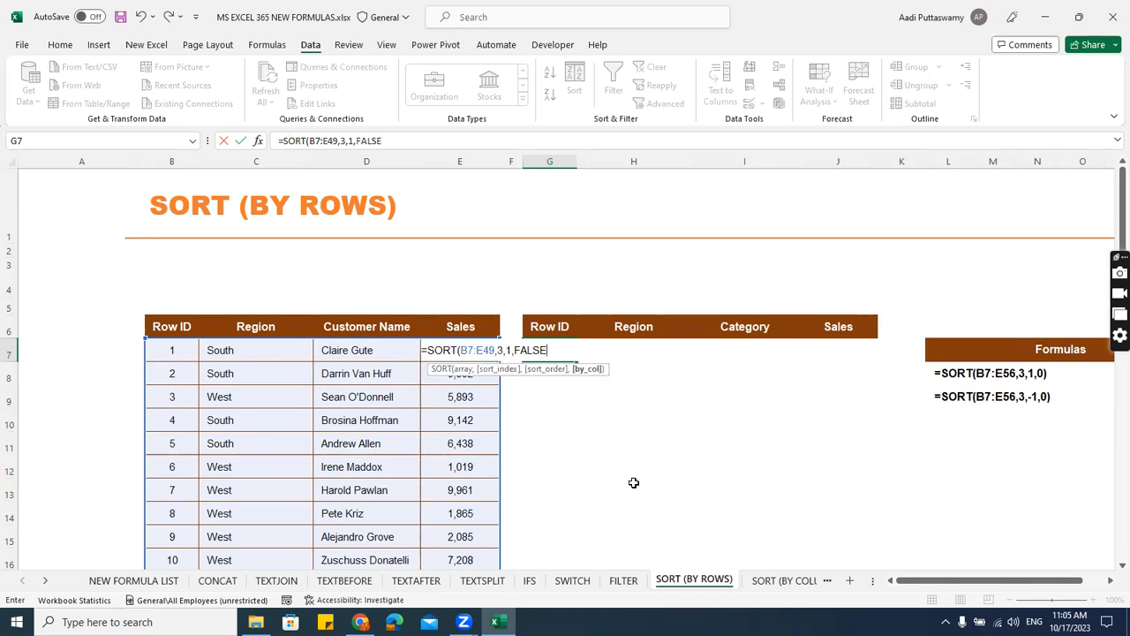
key(BackSpace)
key(BackSpace)
key(BackSpace)
key(BackSpace)
key(BackSpace)
text(0))
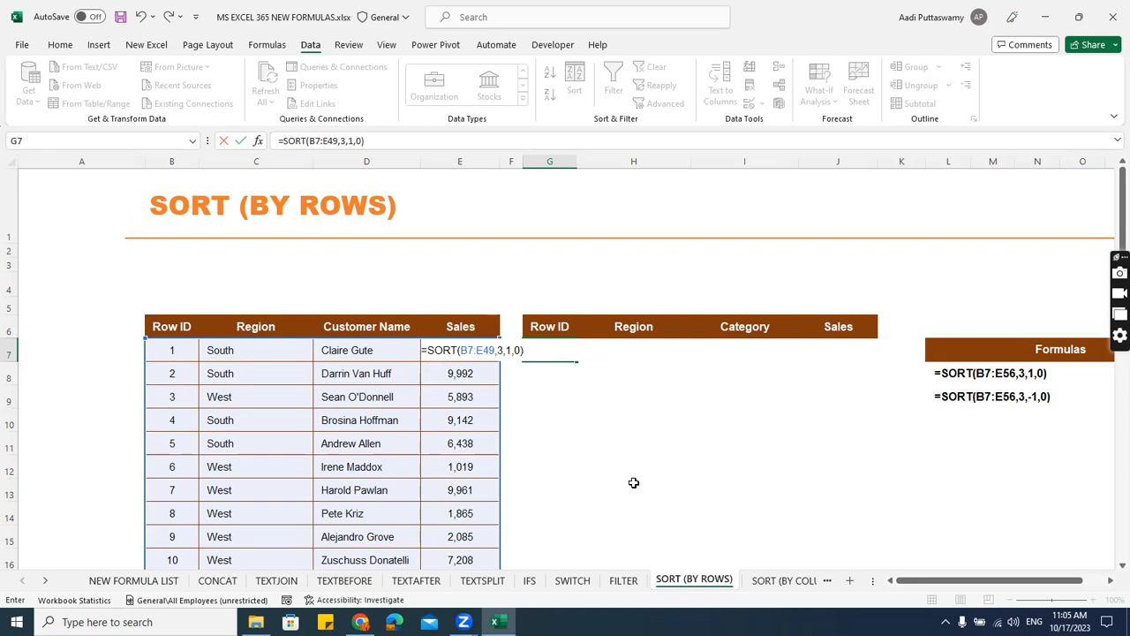
key(Return)
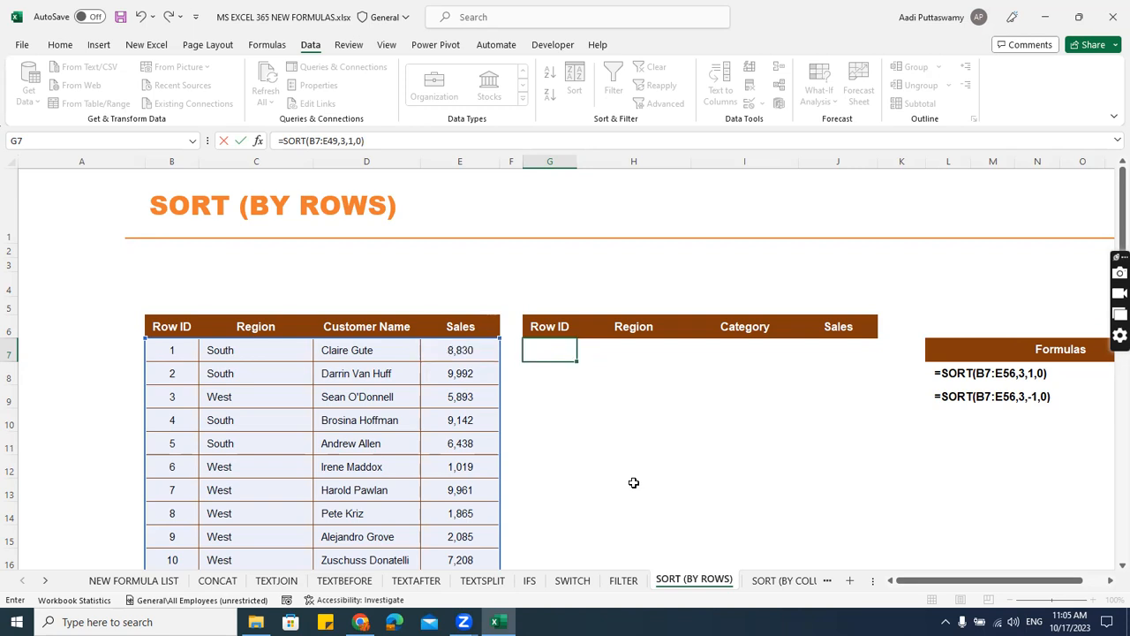
Check the sorted names in I7:I12 and open the SORT (BY COLUMNS) sheet.
drag(717, 353, 717, 467)
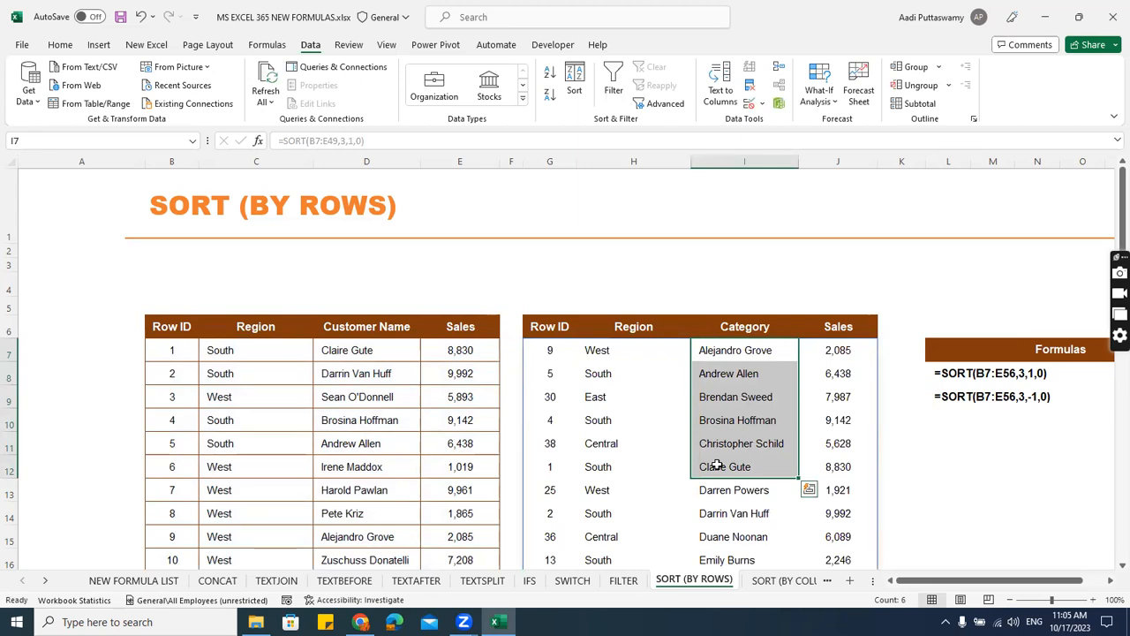
click(777, 582)
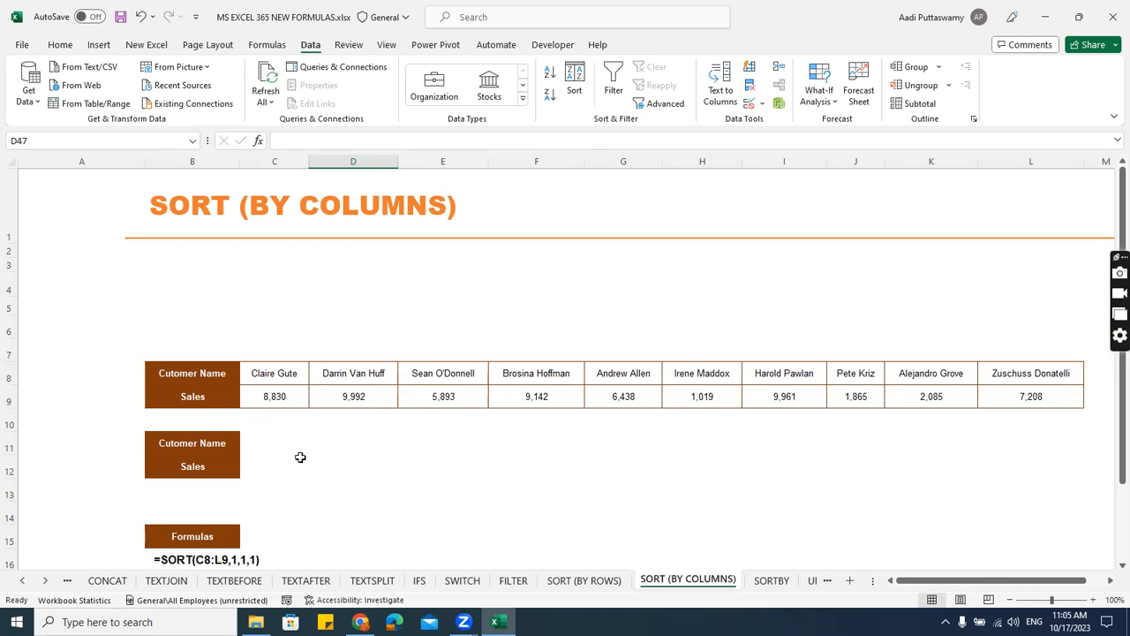
click(274, 442)
scroll(450, 445, down, 1)
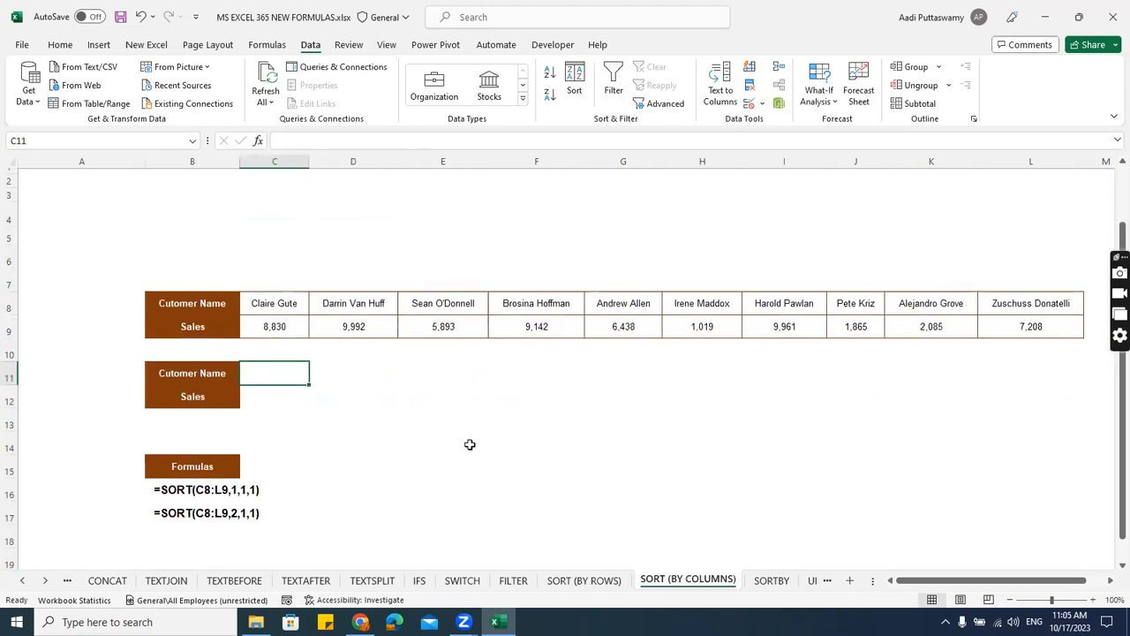
text(=)
text(sort)
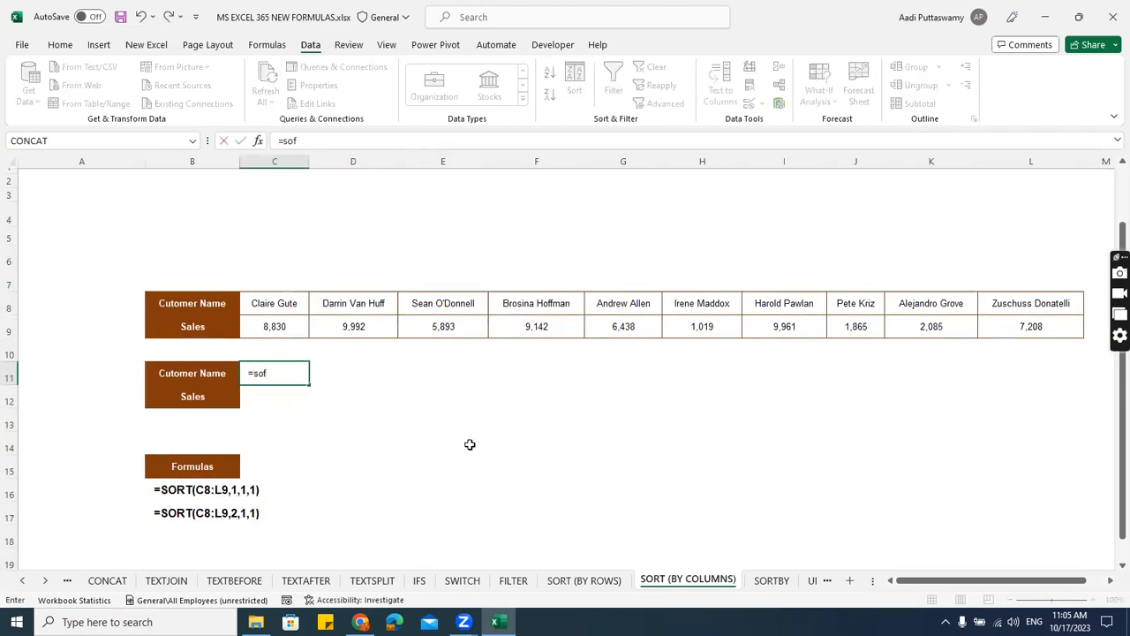
key(Tab)
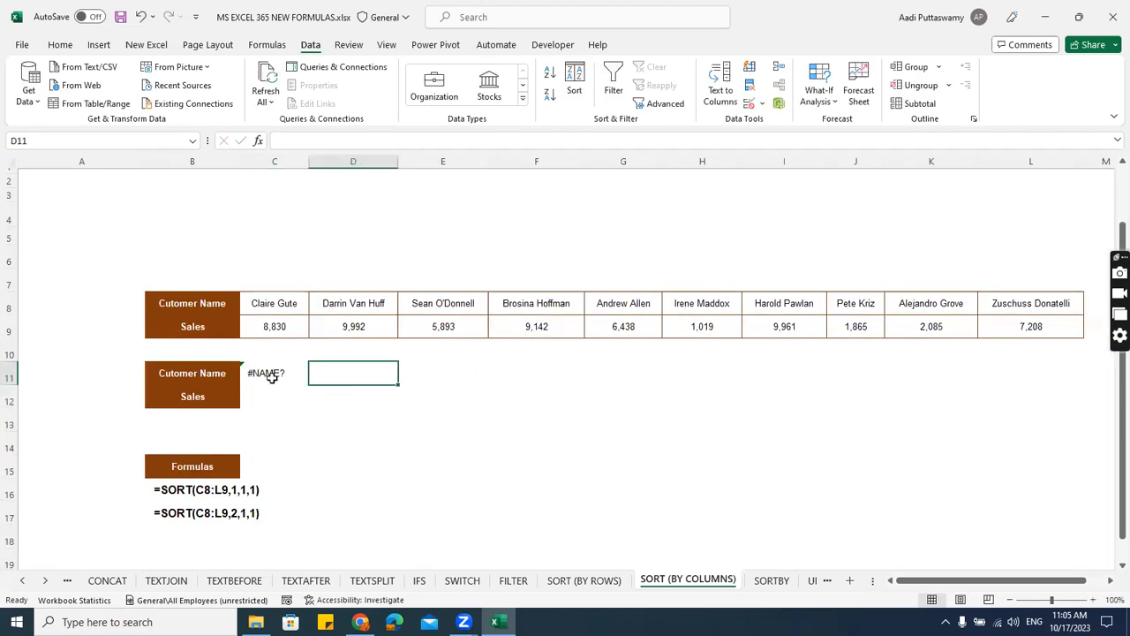
click(270, 373)
key(Delete)
Start a SORT formula in C11 with the names and sales range C8:L9 as its array.
scroll(388, 397, up, 2)
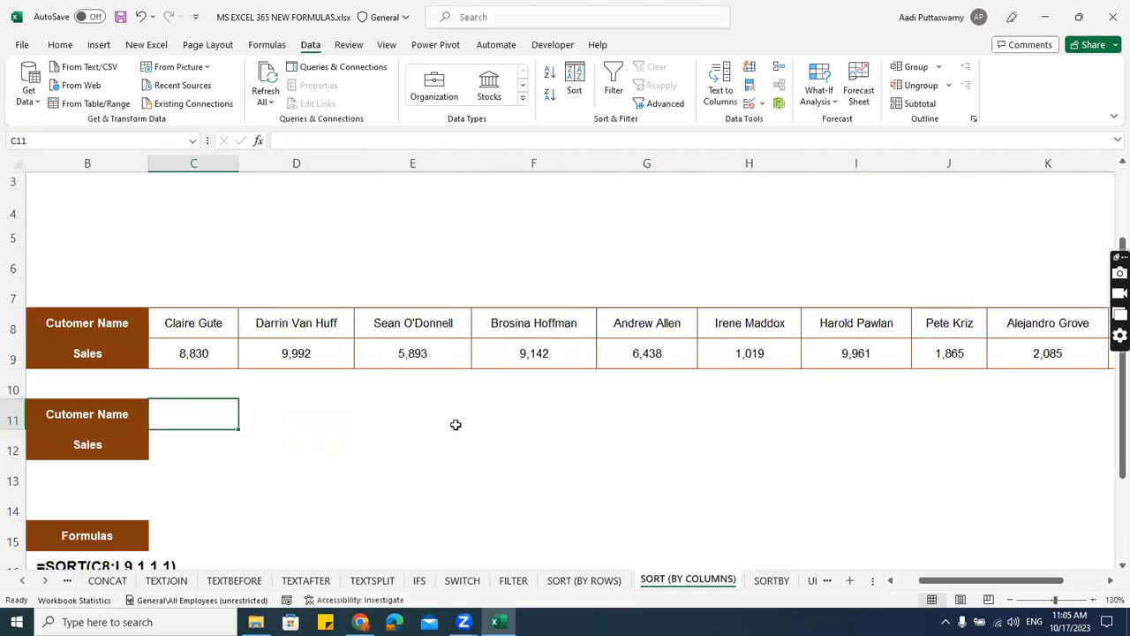
mouse_move(919, 585)
mouse_down()
mouse_move(934, 588)
mouse_move(914, 590)
mouse_up()
text(=sort)
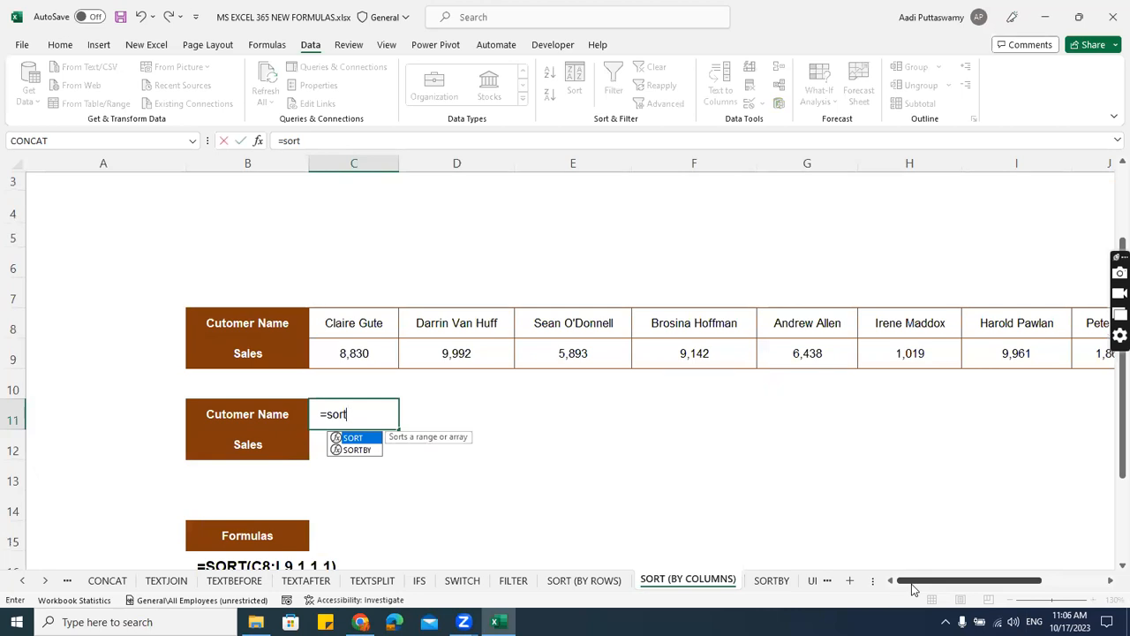
key(Tab)
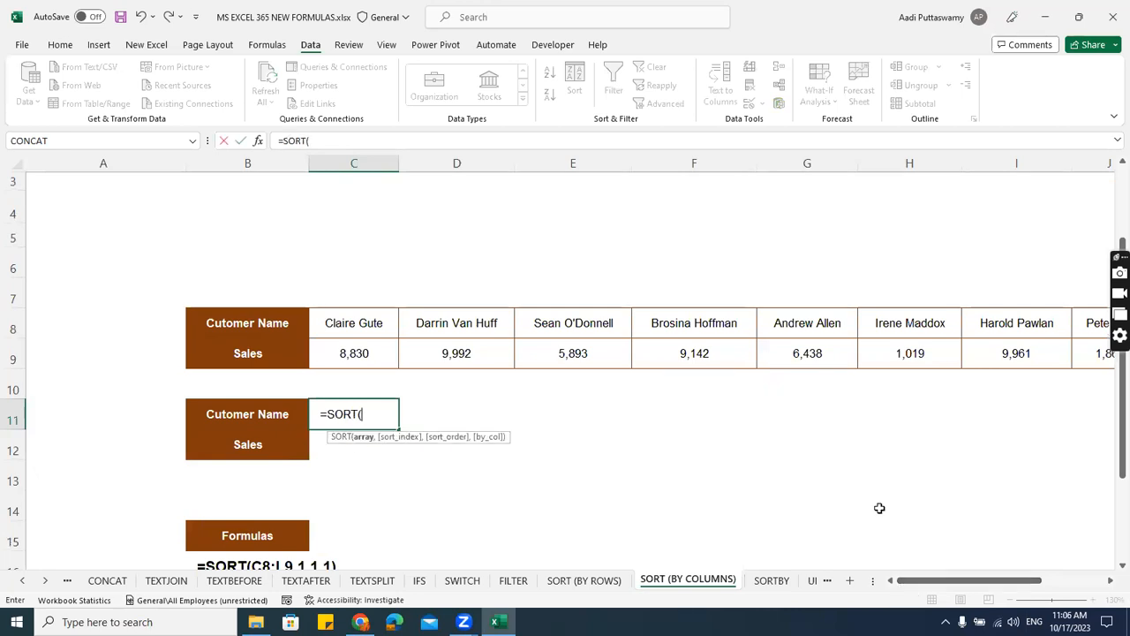
drag(343, 334, 350, 346)
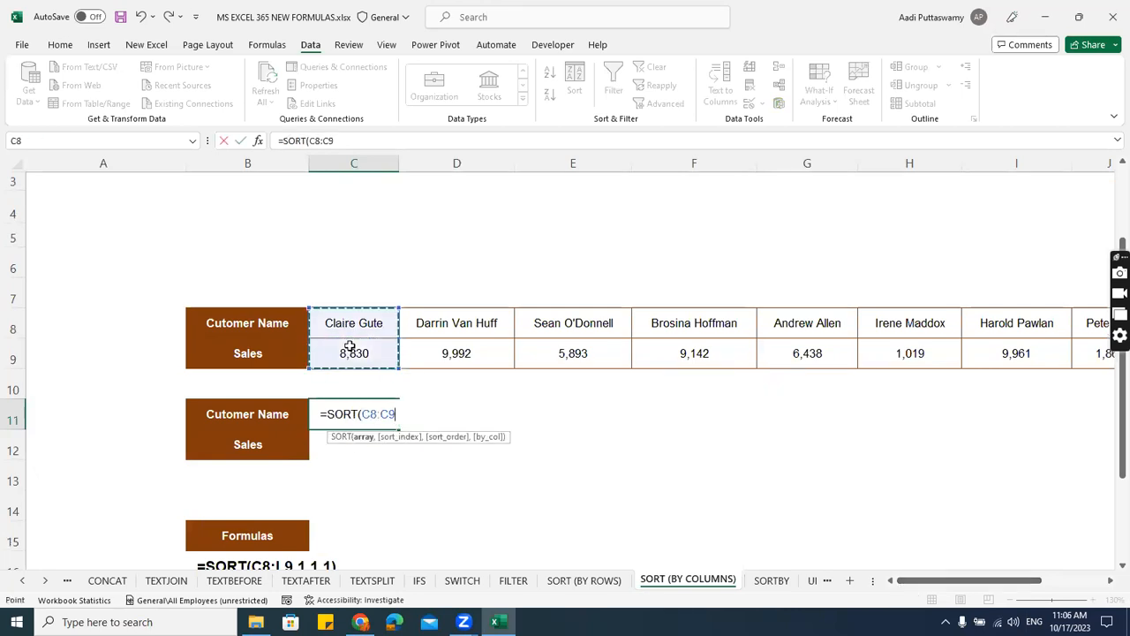
key(ctrl+shift+Right)
text(,)
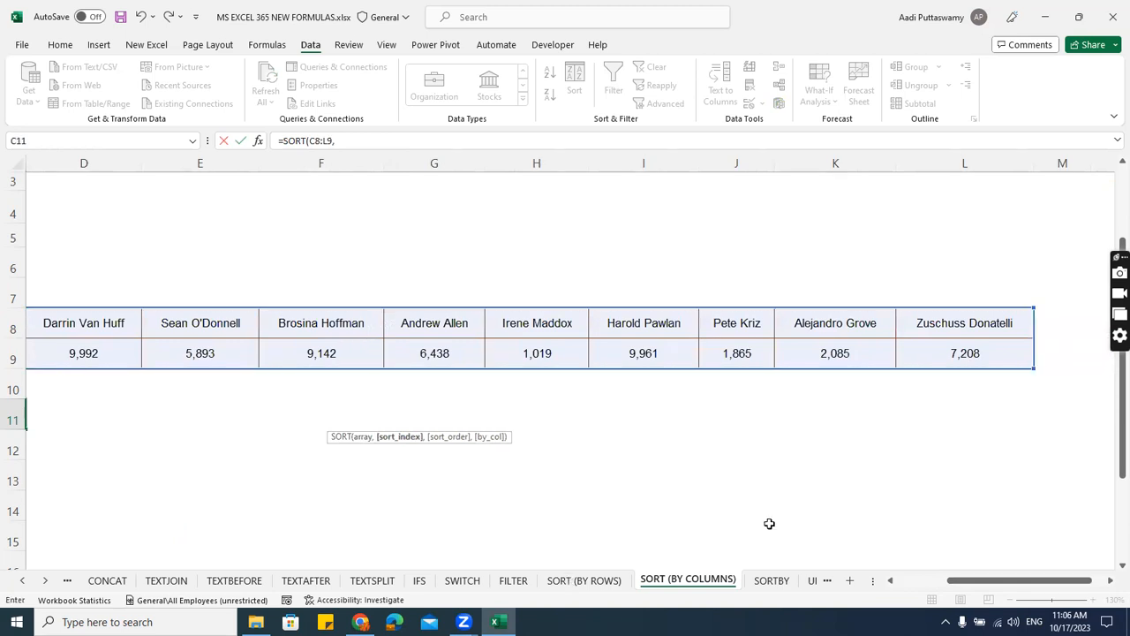
Set the SORT formula's sort index to 1 and its sort order to 1 for ascending.
drag(1062, 583, 969, 589)
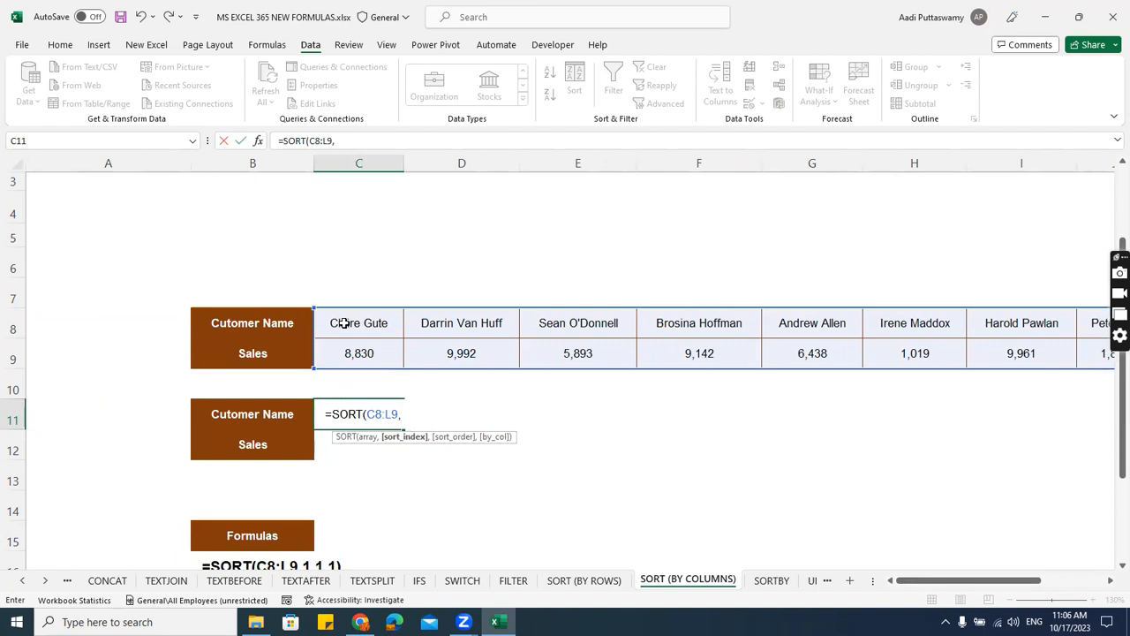
text(1,)
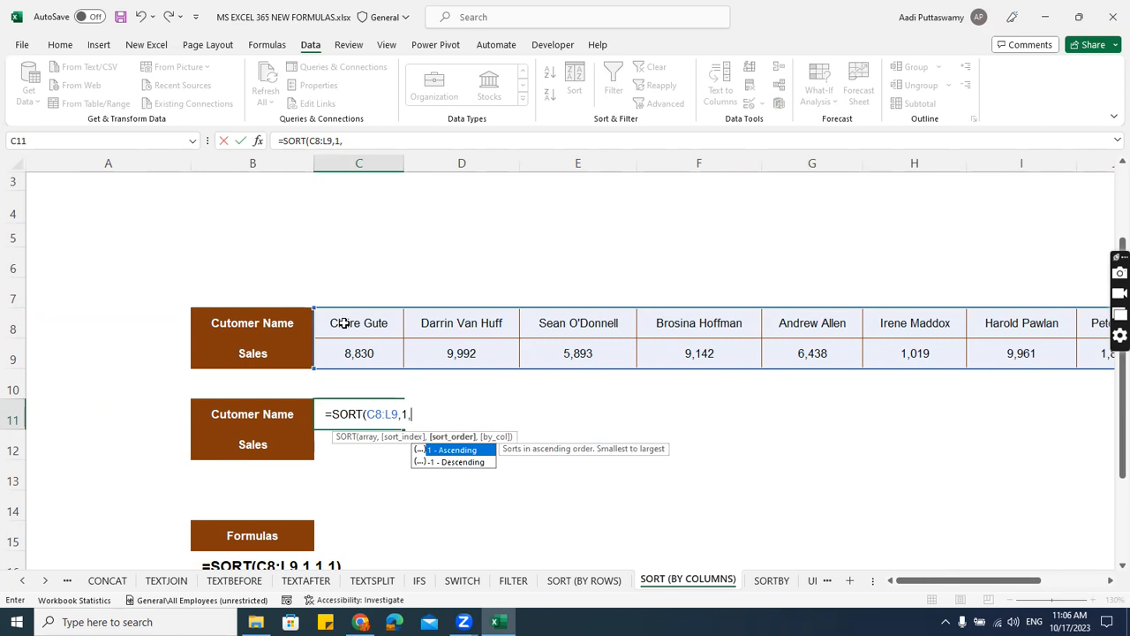
text(1,)
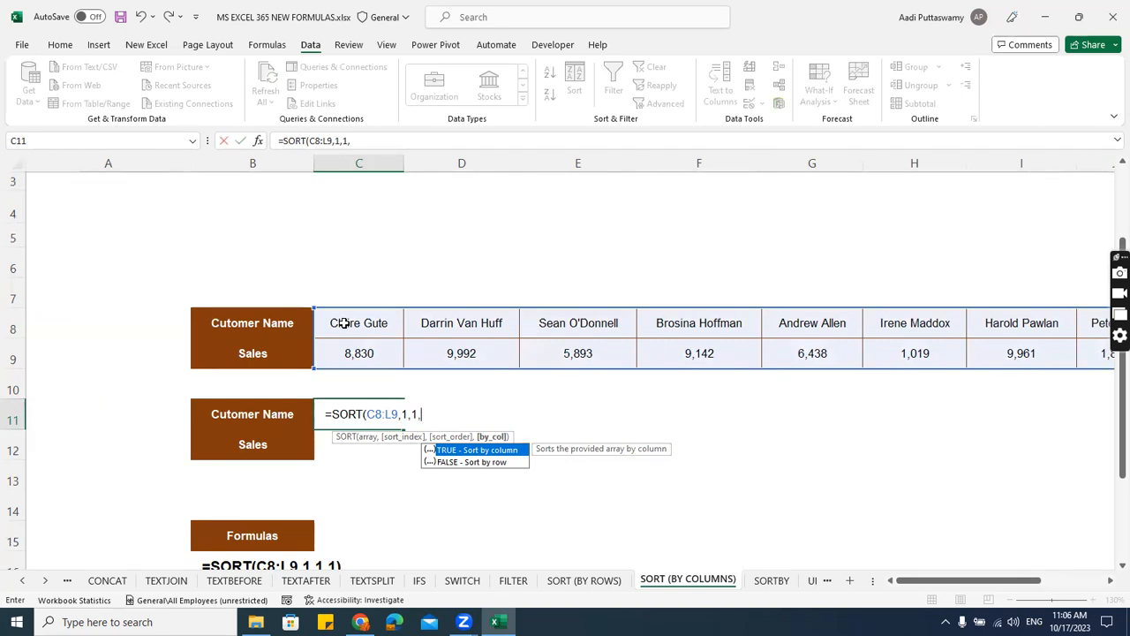
Try TRUE, sort by column, as the SORT formula's by_col argument and remove it.
key(Tab)
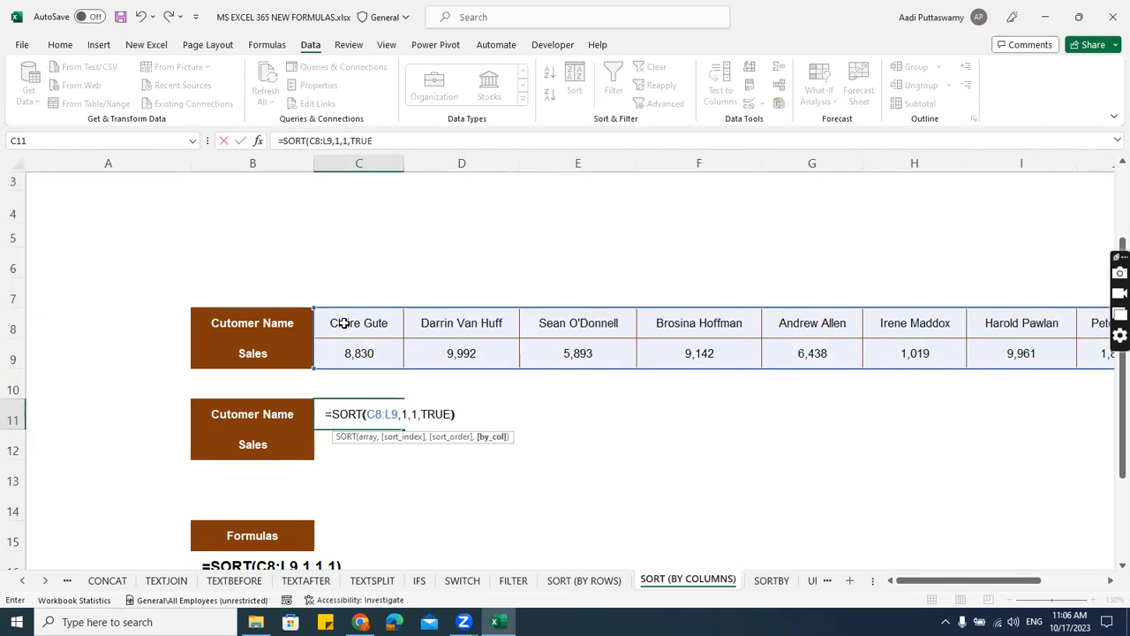
key(BackSpace)
key(BackSpace)
key(BackSpace)
key(BackSpace)
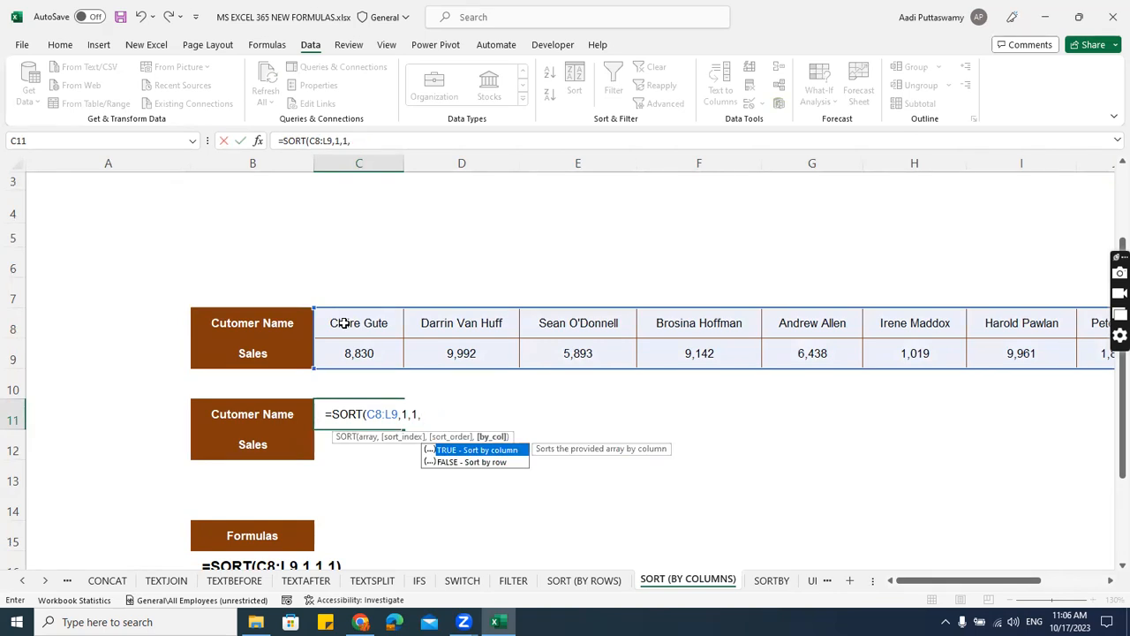
Set the by_col argument to 1, close the SORT formula and enter it in C11.
key(BackSpace)
text())
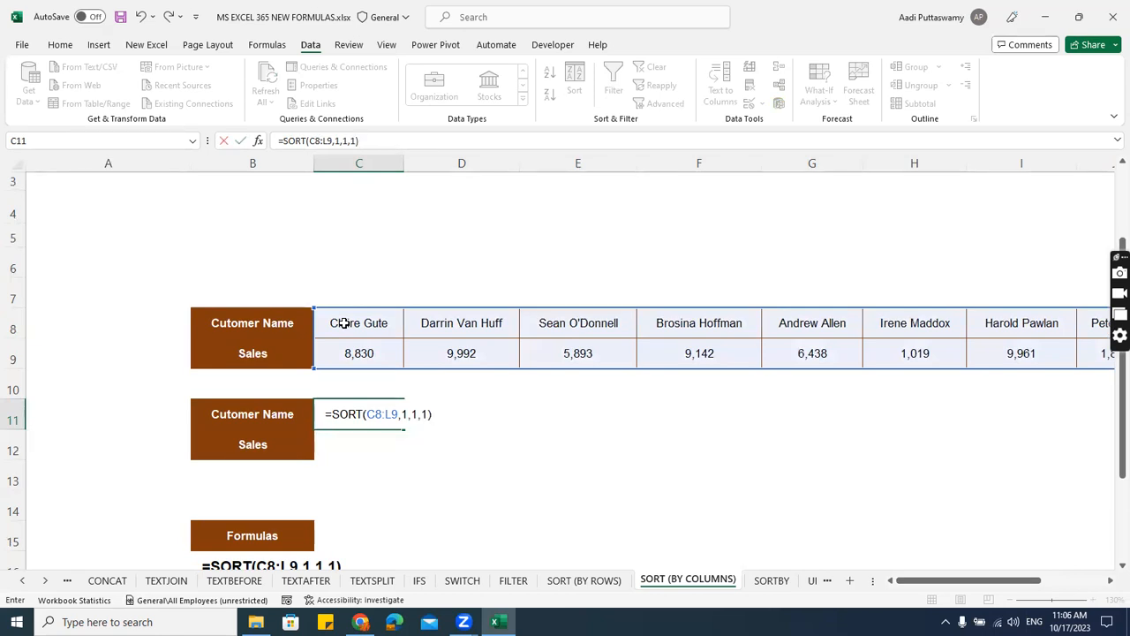
key(Return)
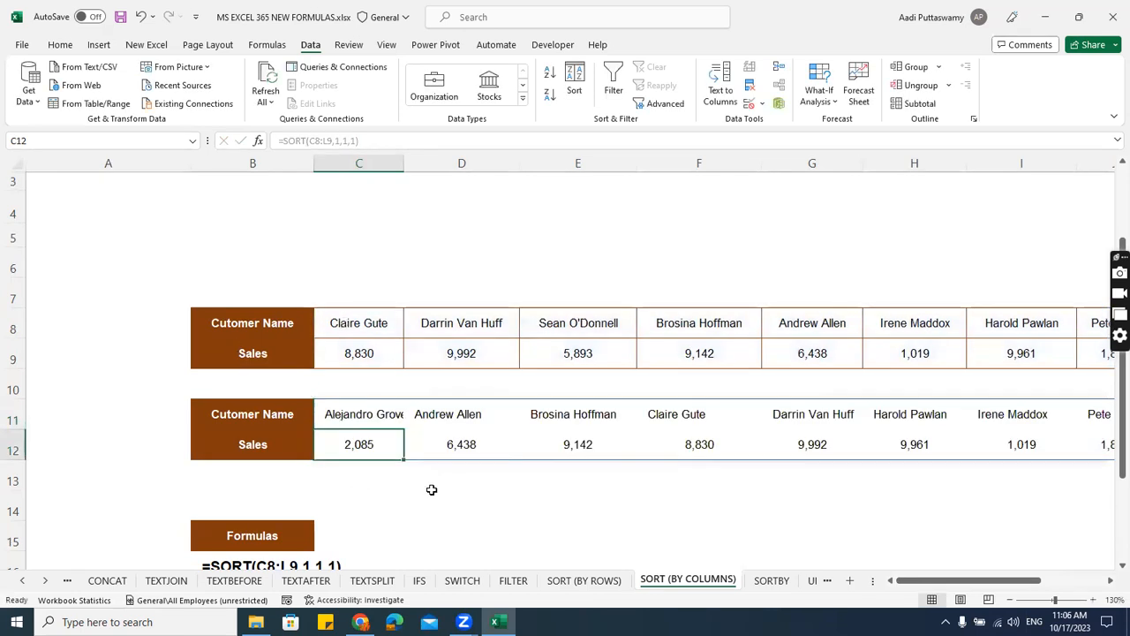
Check the sorted customer names across C11:L11 and open the SORTBY sheet.
key(Up)
drag(442, 413, 1032, 421)
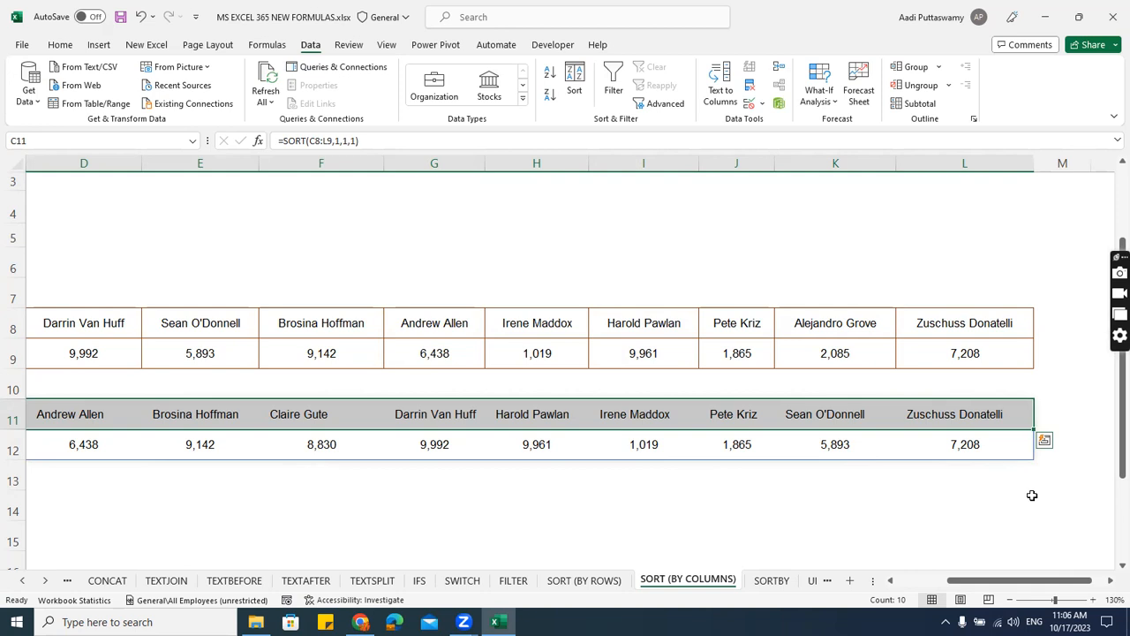
click(771, 581)
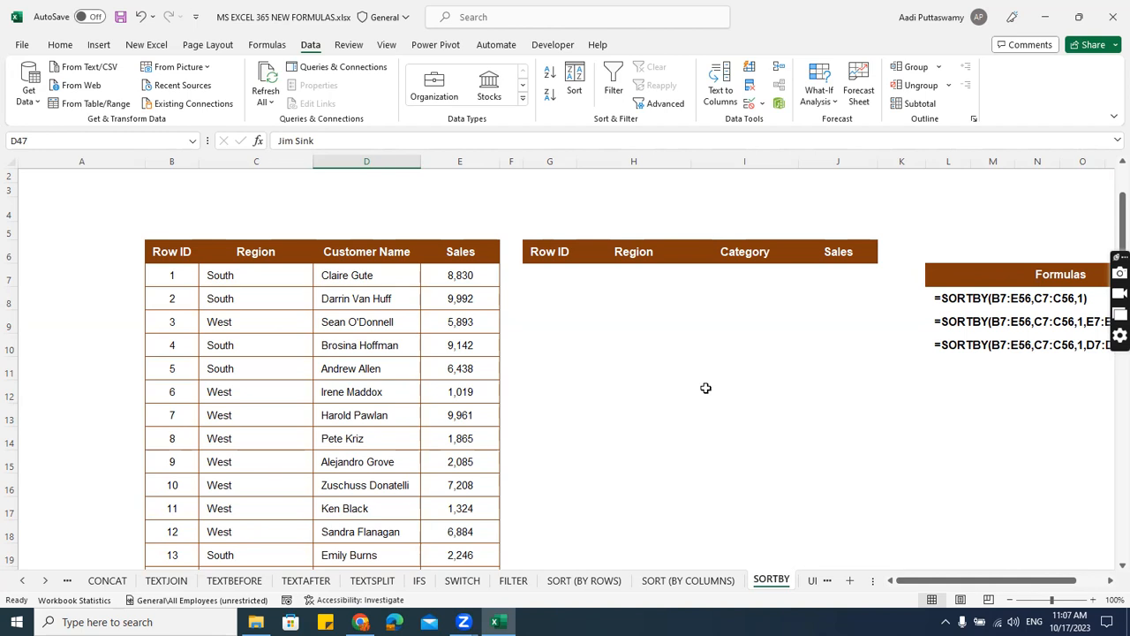
drag(1023, 585, 1029, 583)
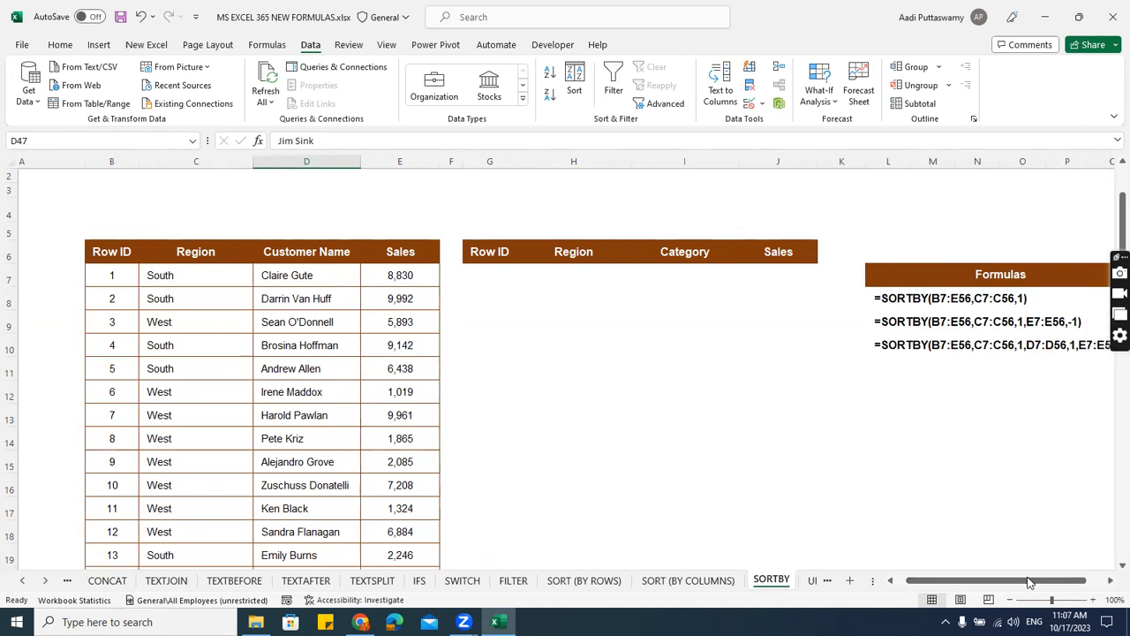
click(510, 280)
text(=)
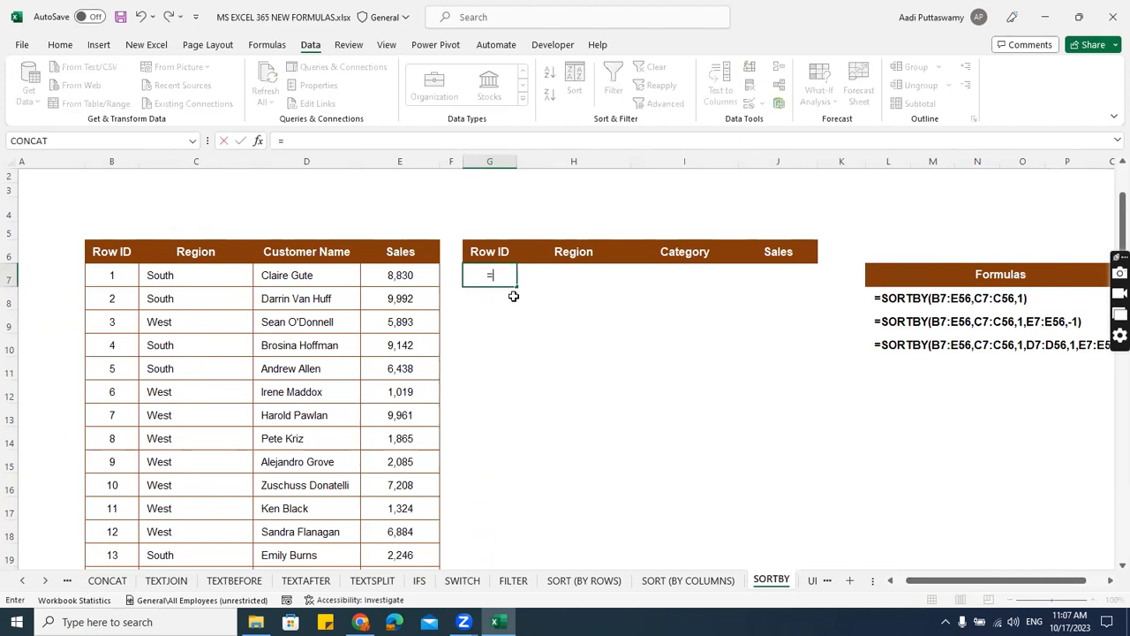
text(softby)
key(ctrl+Return)
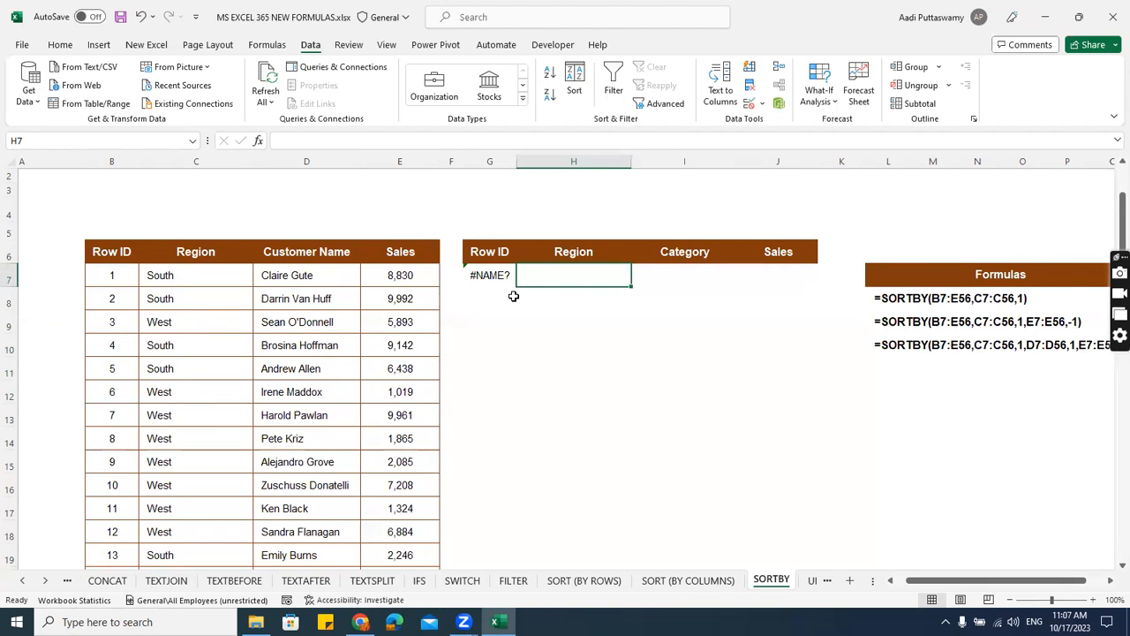
text(=so)
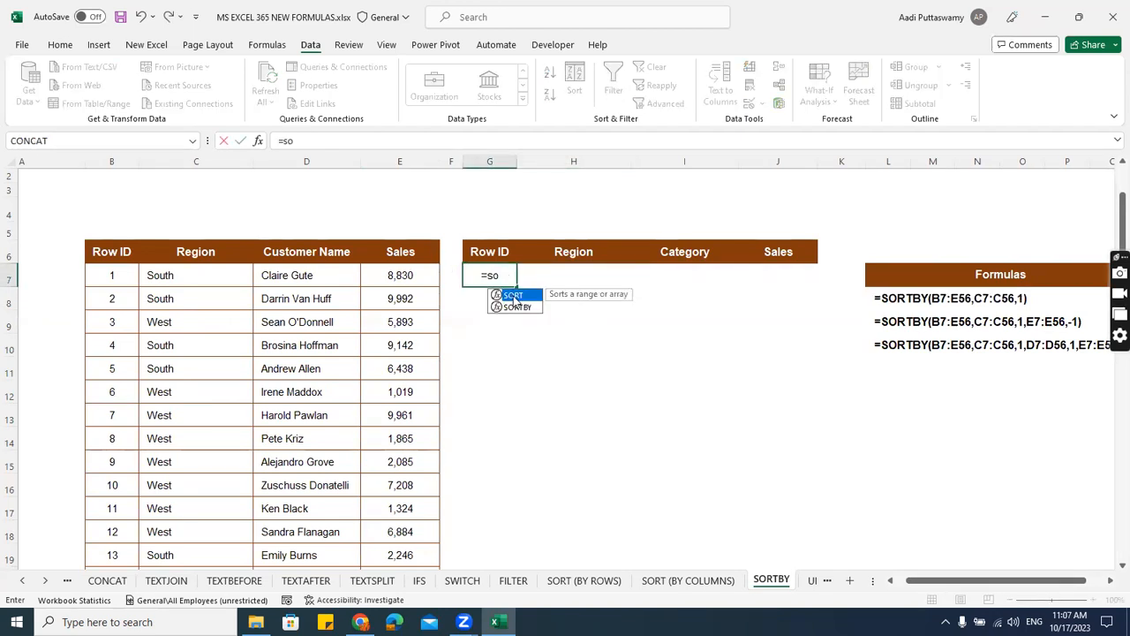
double_click(517, 307)
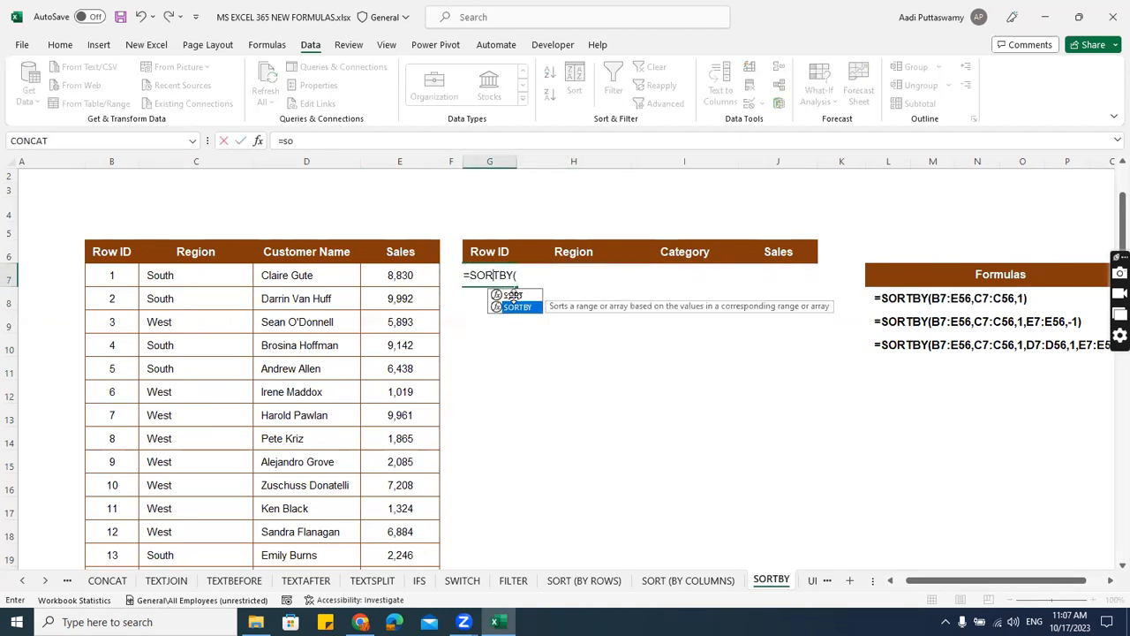
key(Escape)
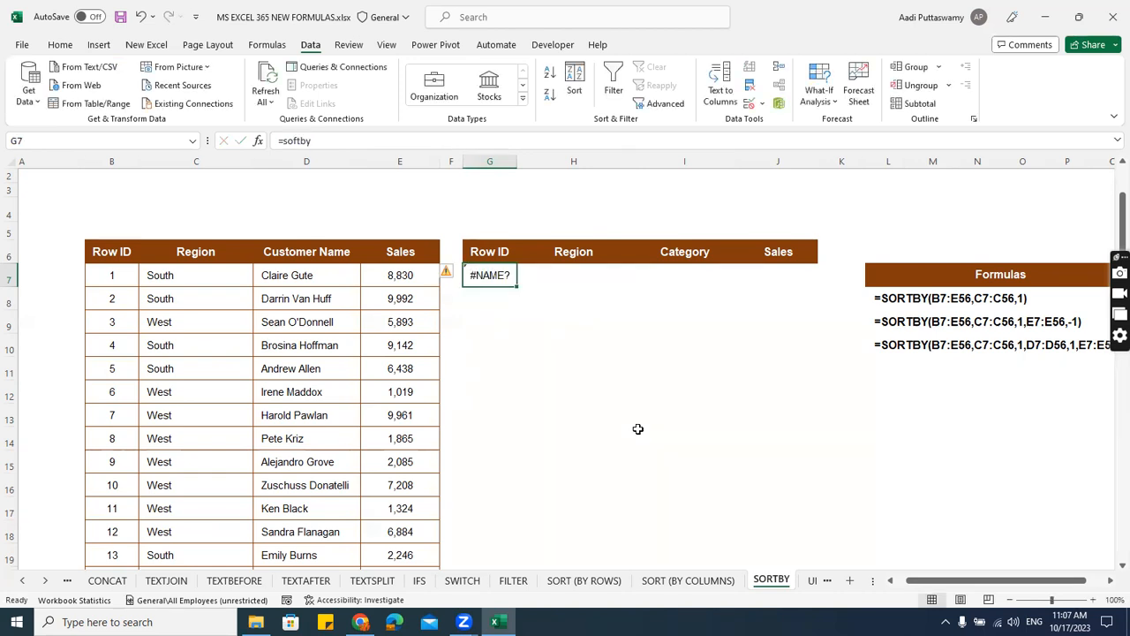
Start a SORTBY formula in G7 with the whole data range B7:E49 as its array.
scroll(637, 429, up, 2)
text(=)
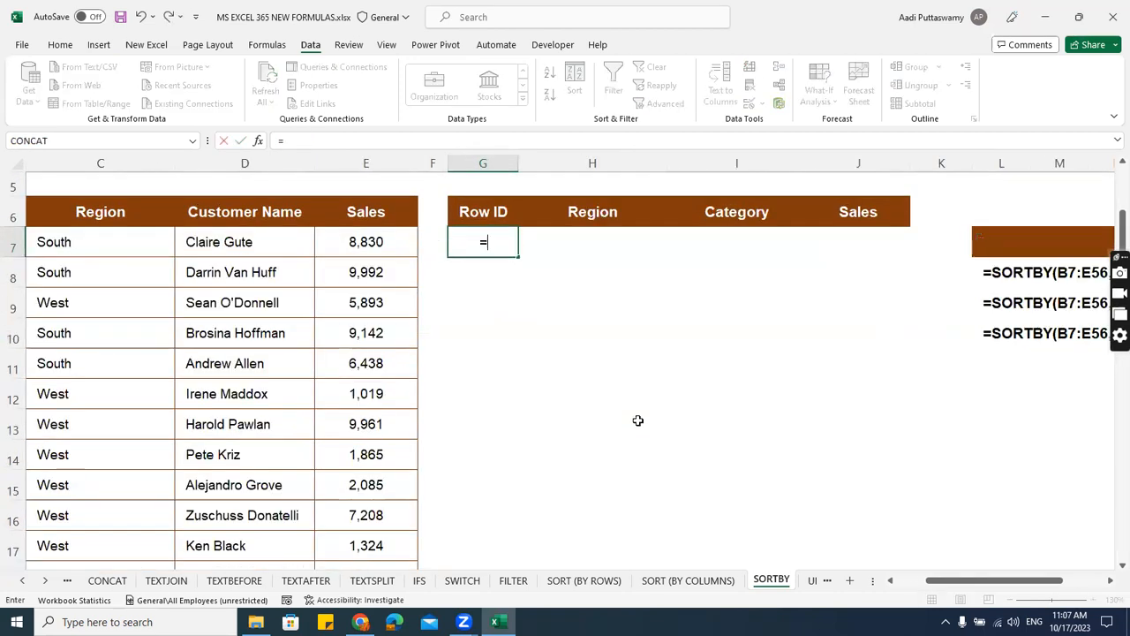
text(sort)
key(Down)
key(Tab)
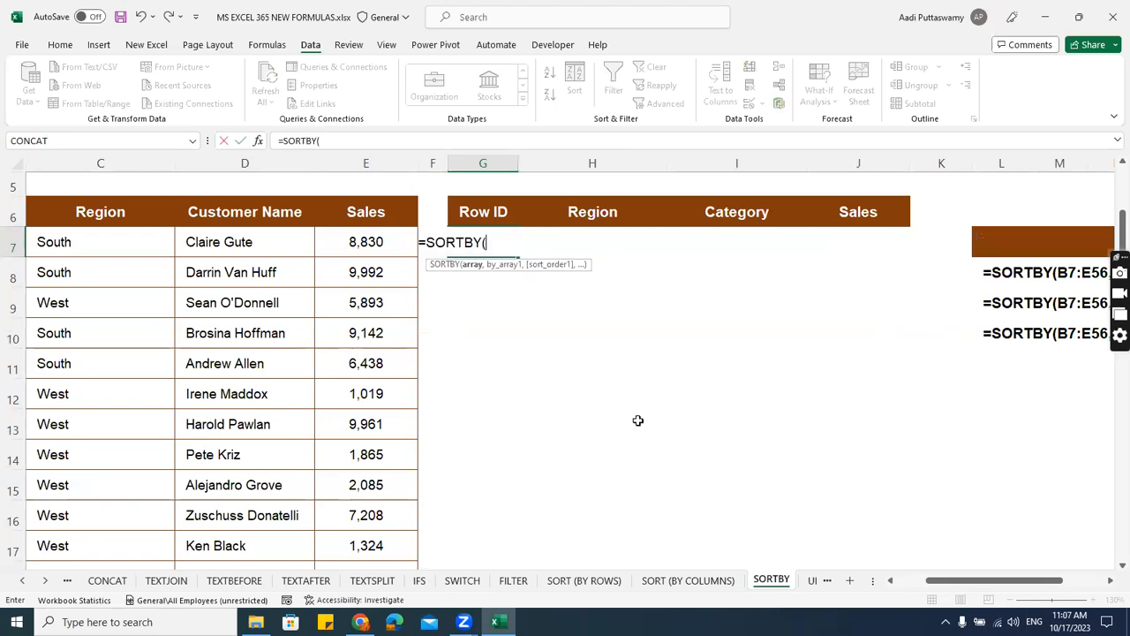
click(105, 233)
key(Left)
key(Left)
key(Right)
key(ctrl+shift+Right)
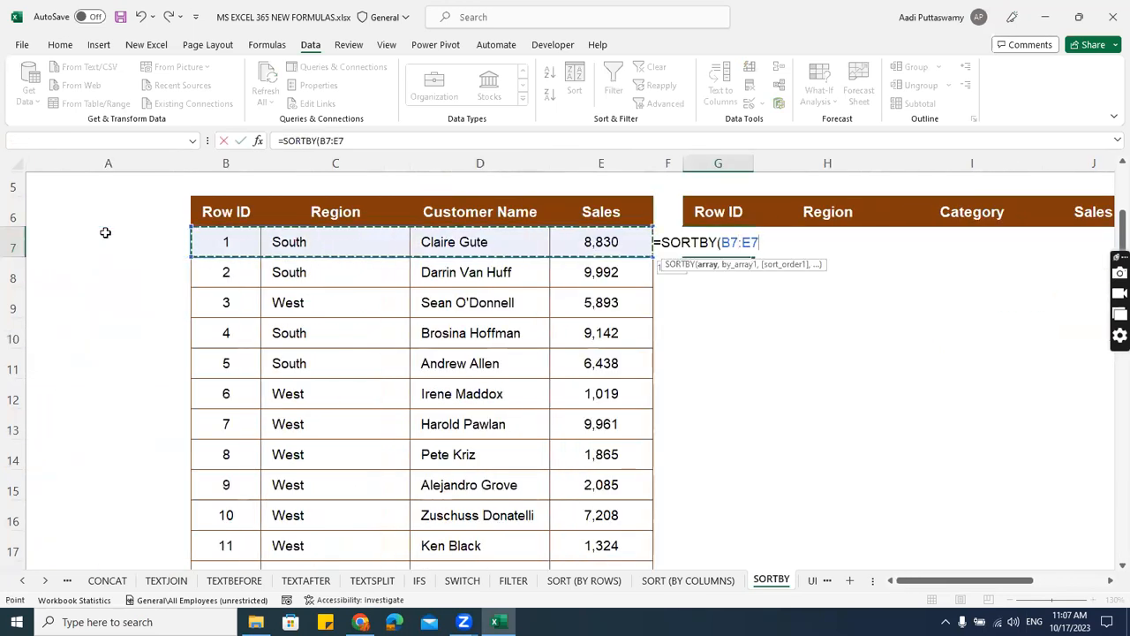
key(ctrl+shift+Down)
text(,)
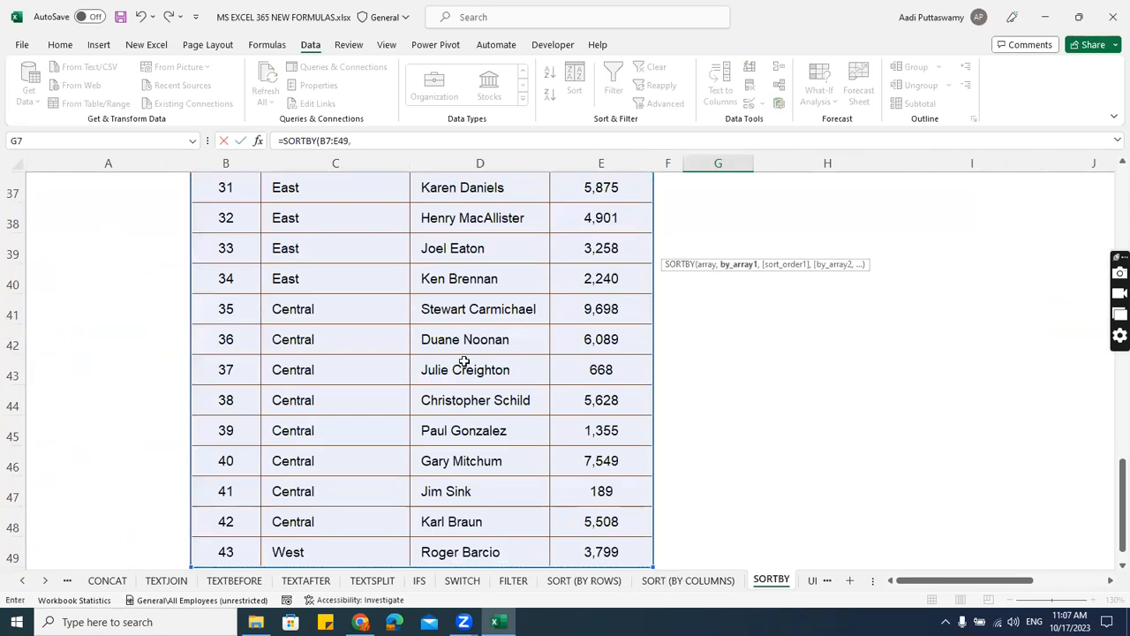
Set the Customer Name range D7:D49 as the SORTBY formula's first sort array with sort order 1 for ascending.
drag(1111, 510, 1111, 216)
drag(987, 582, 1011, 583)
scroll(747, 427, down, 2)
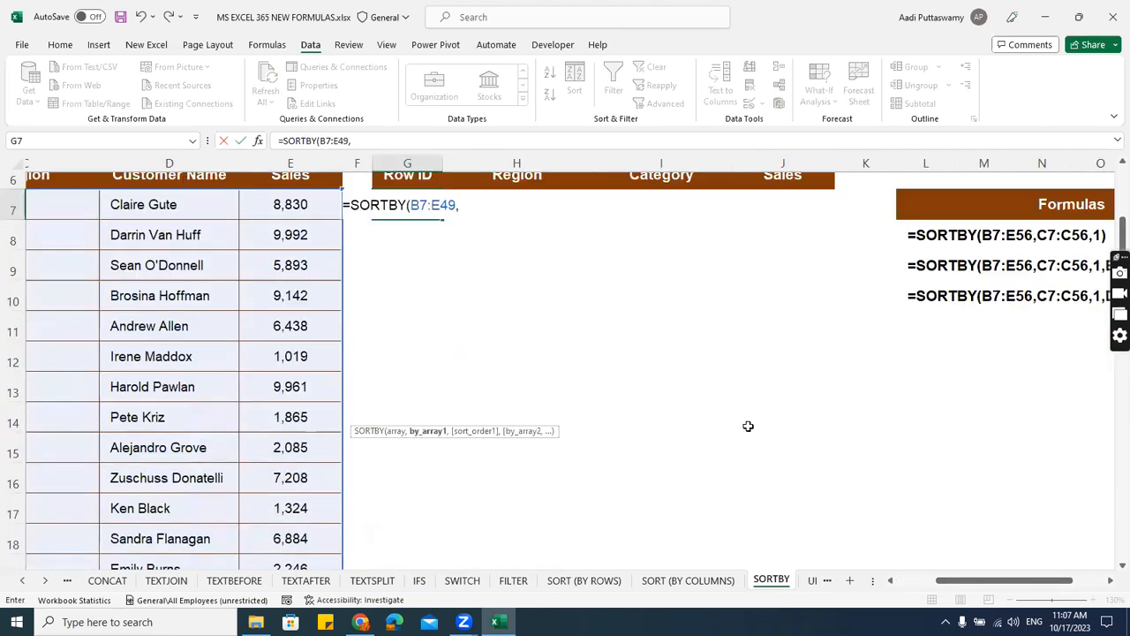
scroll(232, 341, up, 1)
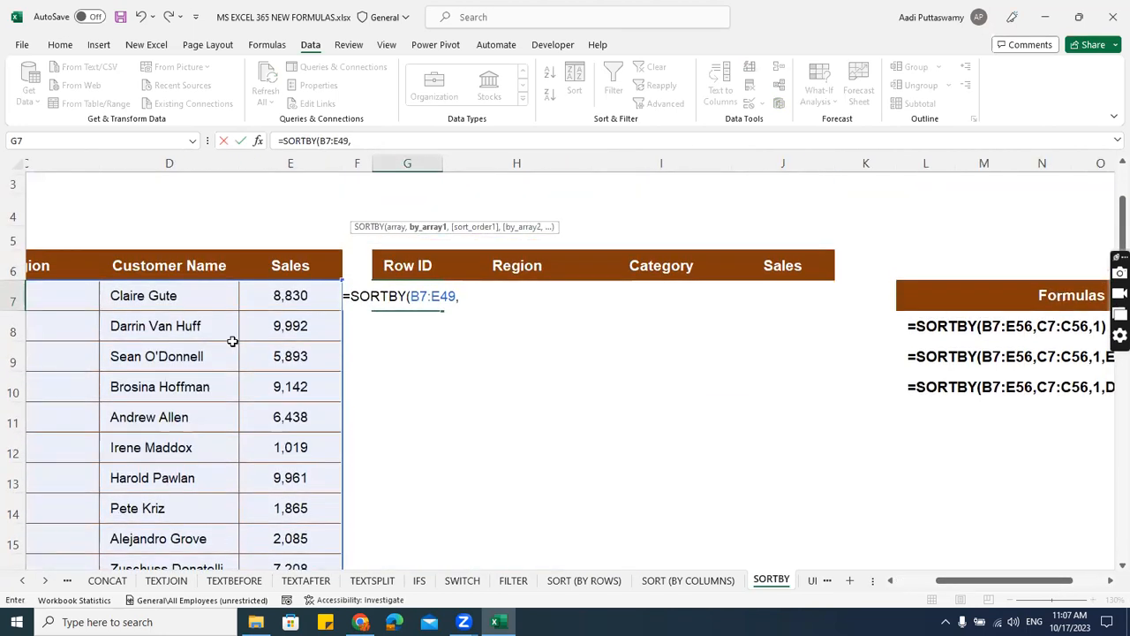
click(186, 303)
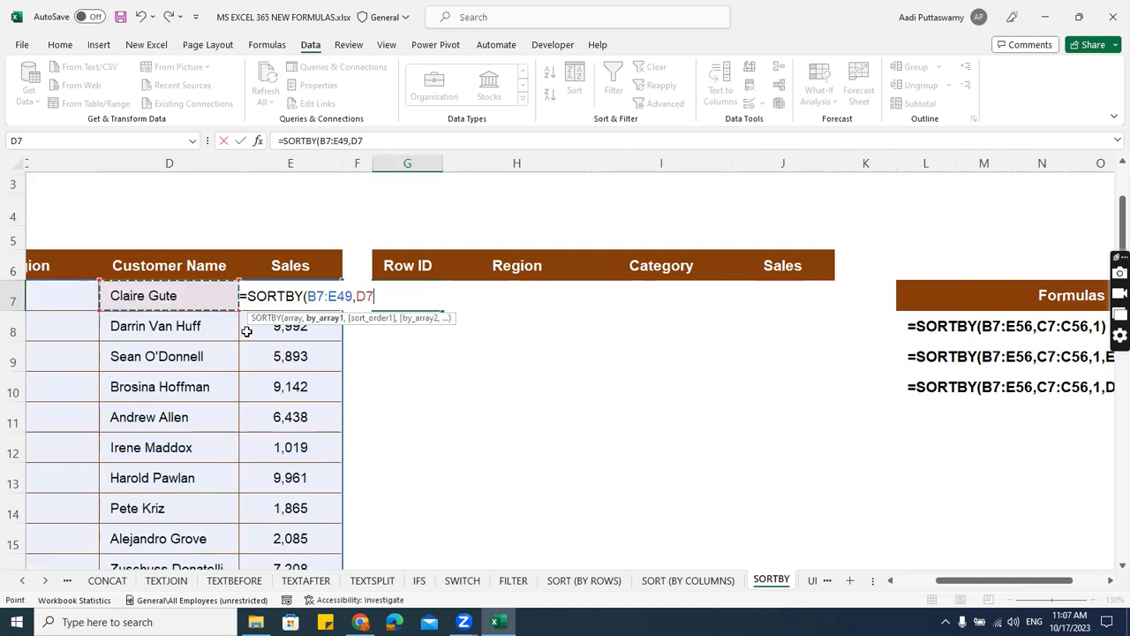
key(ctrl+shift+Down)
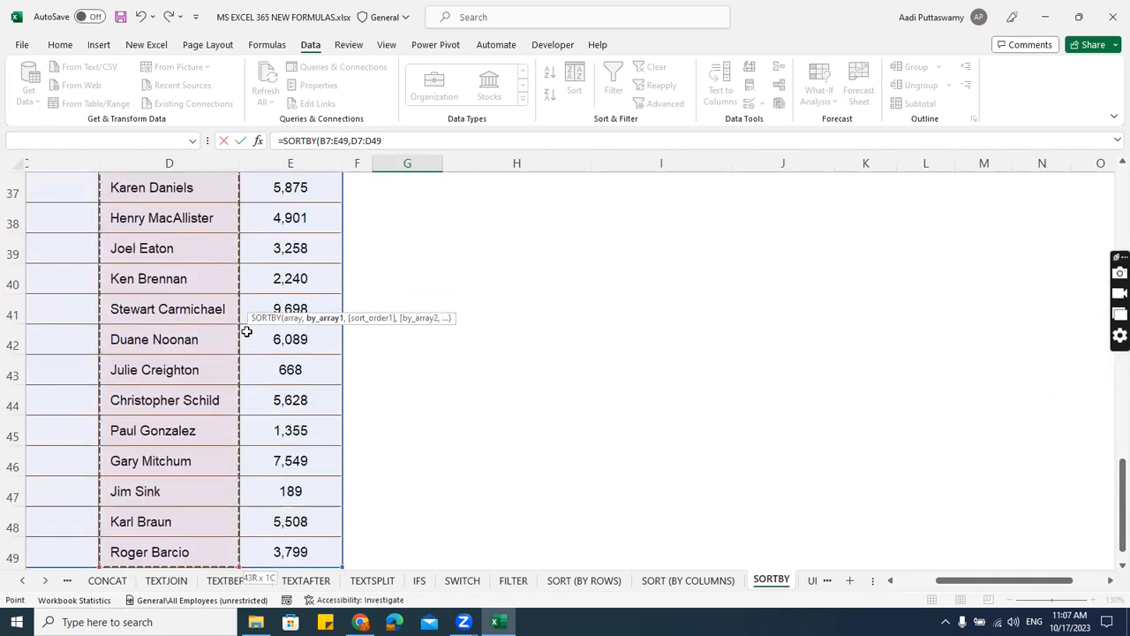
text(,)
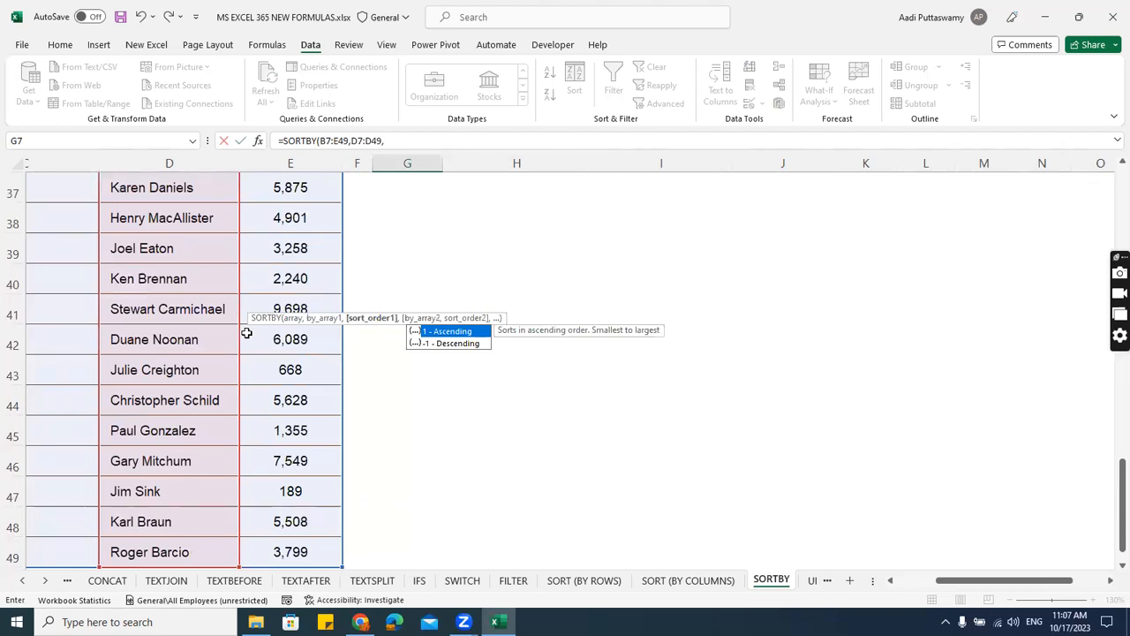
text(1)
Add the Sales range E7:E49 as the SORTBY formula's second sort array.
drag(1113, 503, 1110, 194)
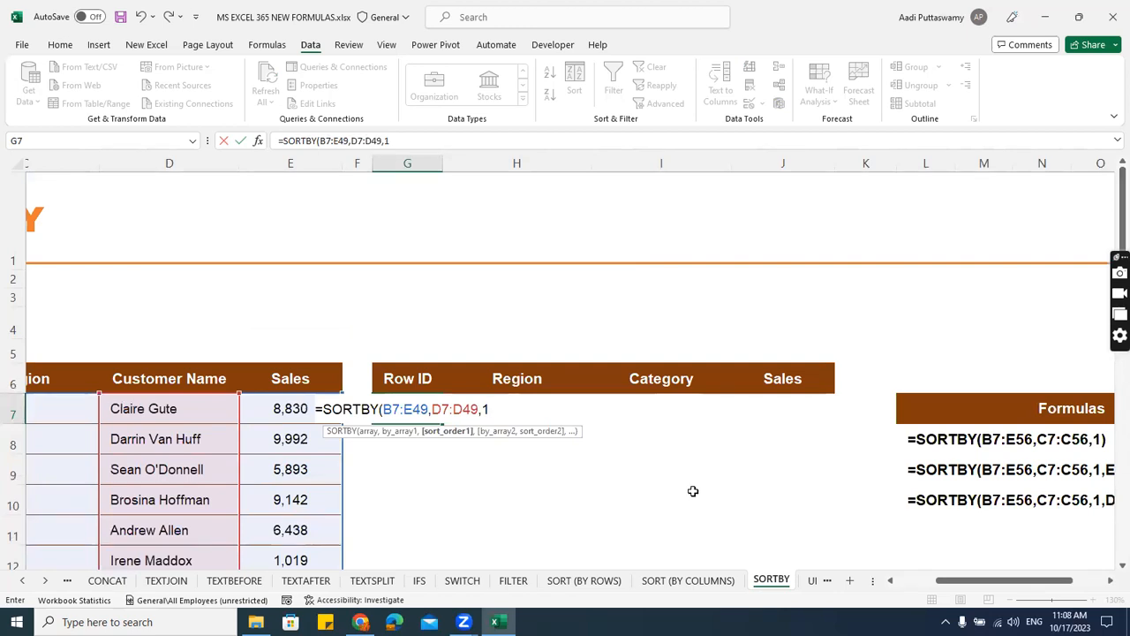
text(,)
key(Left)
key(Left)
key(Left)
key(Right)
key(Up)
key(Down)
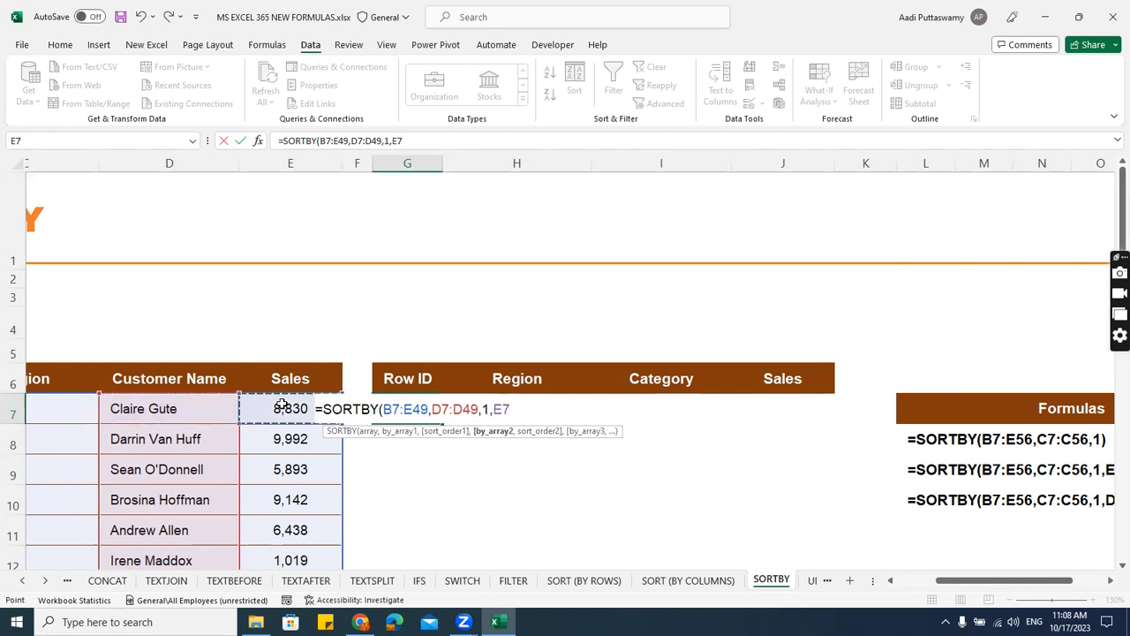
key(ctrl+shift+Down)
text(,)
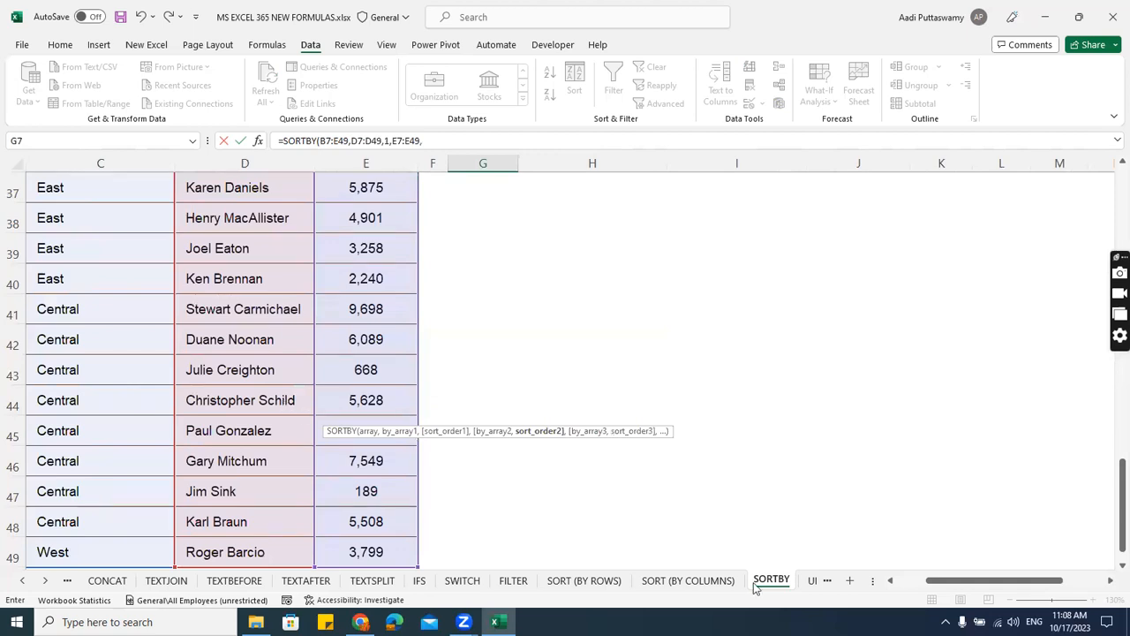
Set the SORTBY formula's second sort order to -1 for descending, complete it, and check the sorted names.
drag(1110, 334, 1110, 230)
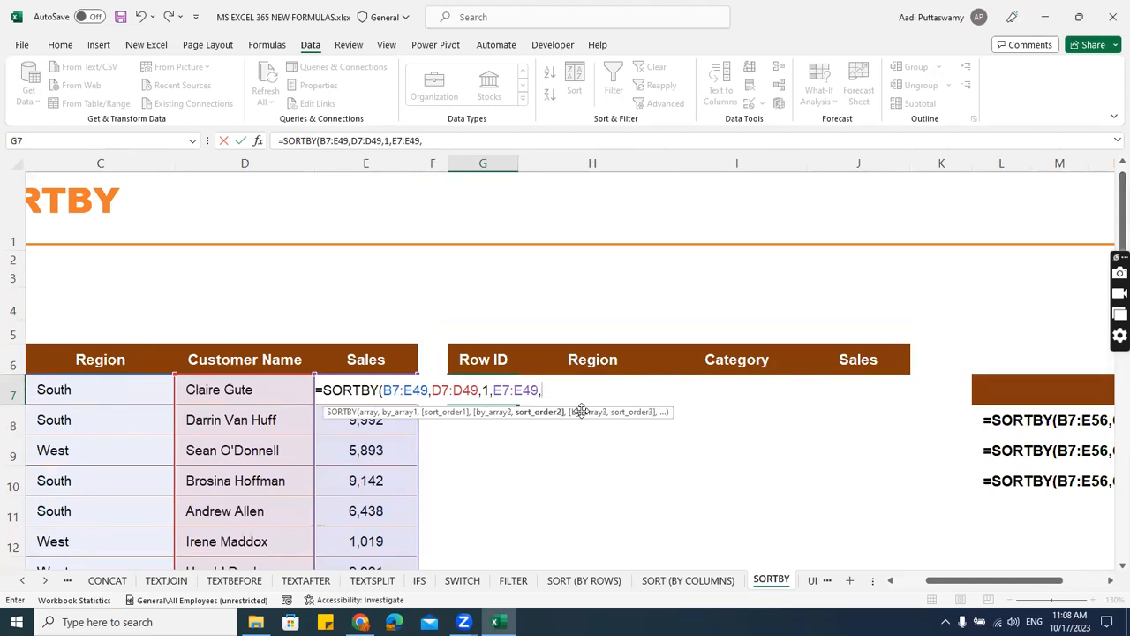
text(-1))
key(Return)
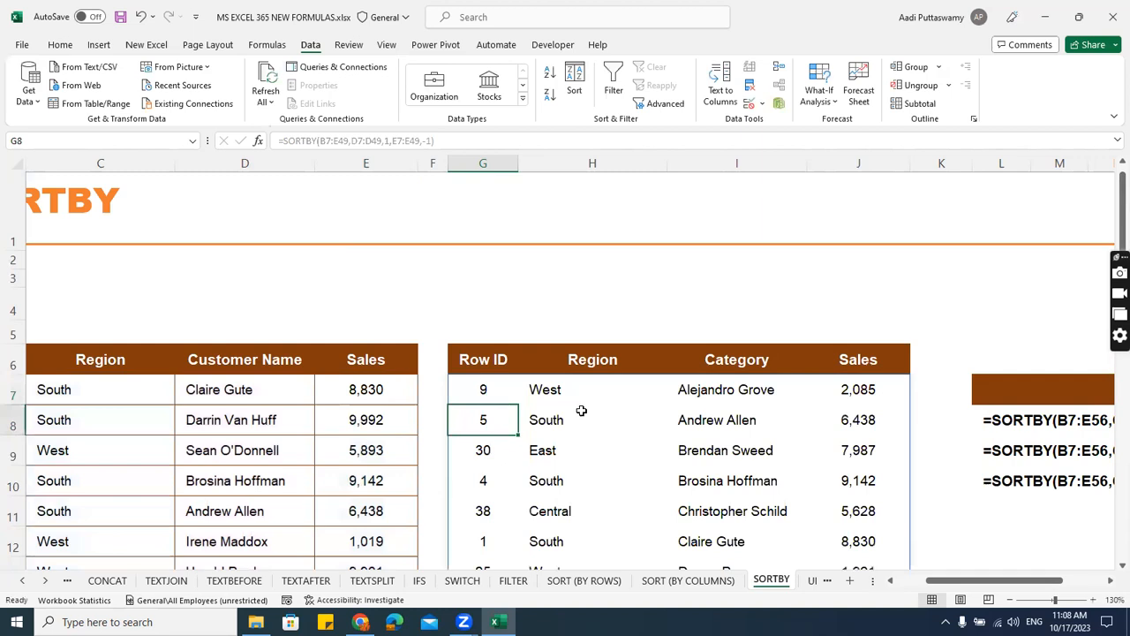
scroll(808, 444, down, 2)
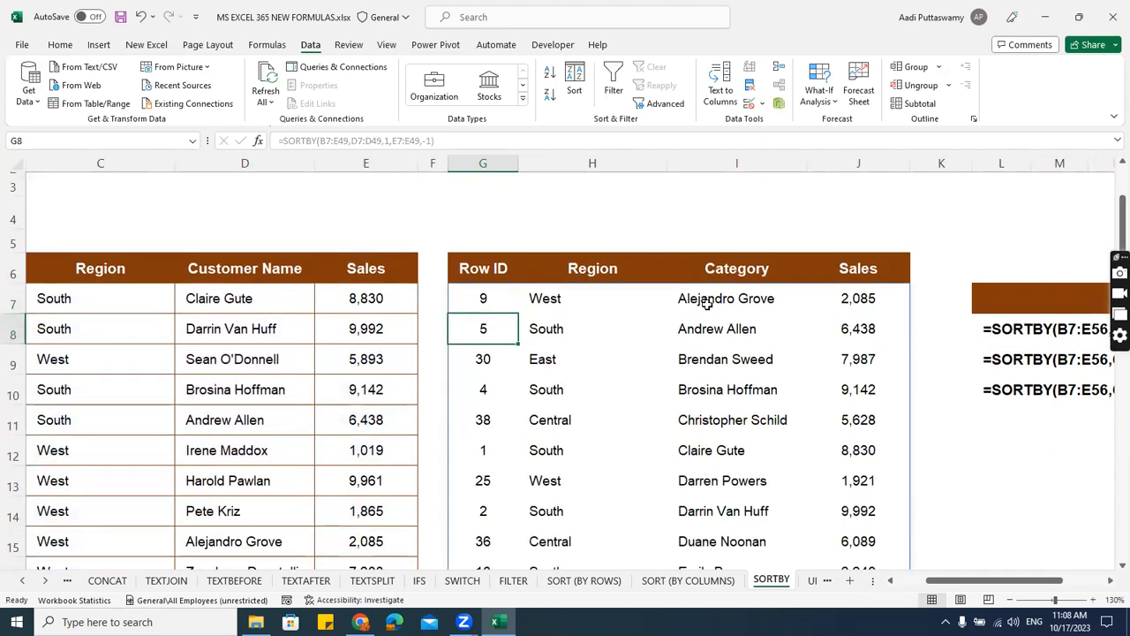
drag(703, 300, 708, 498)
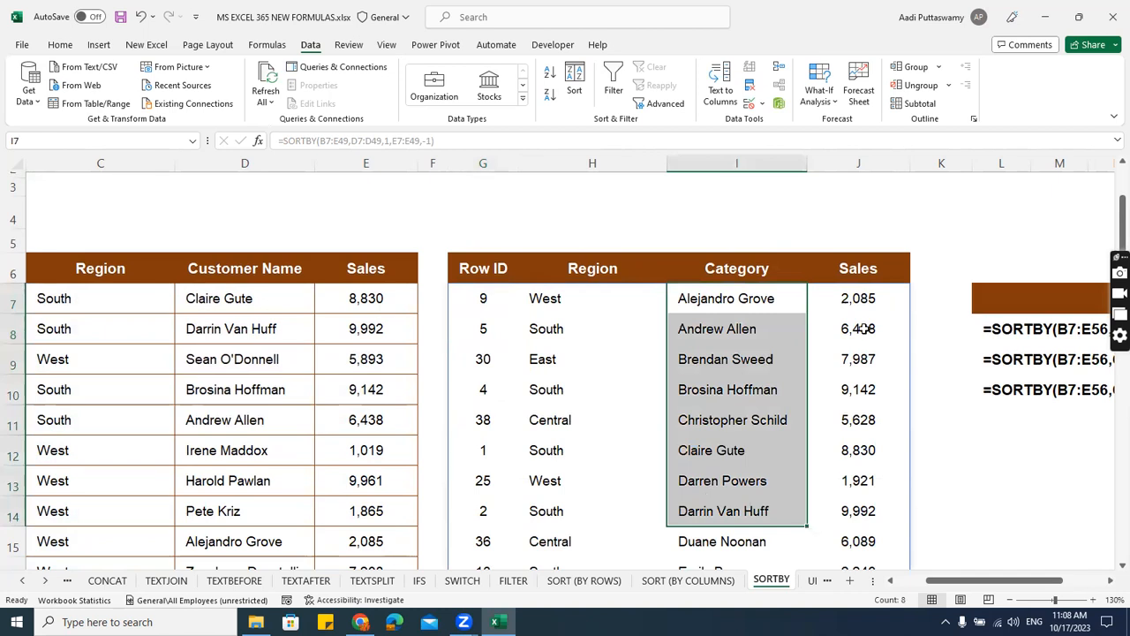
Change the first sort array of the SORTBY formula in G7 to the Region range C7:C49 and check the sorted rows.
click(480, 297)
double_click(479, 296)
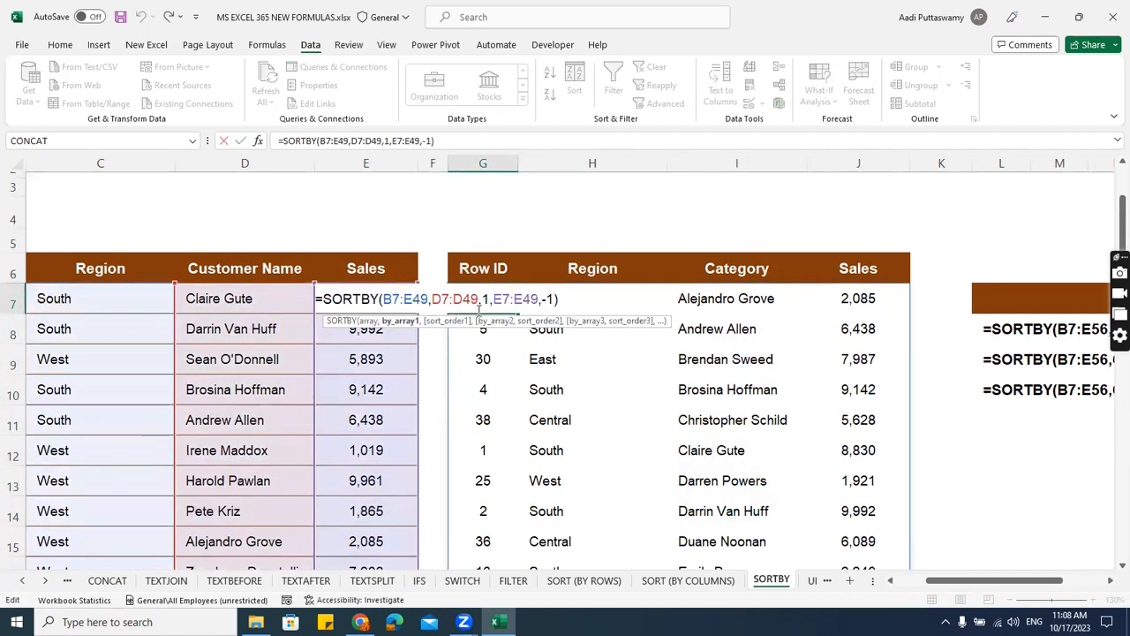
drag(432, 300, 440, 299)
text(c)
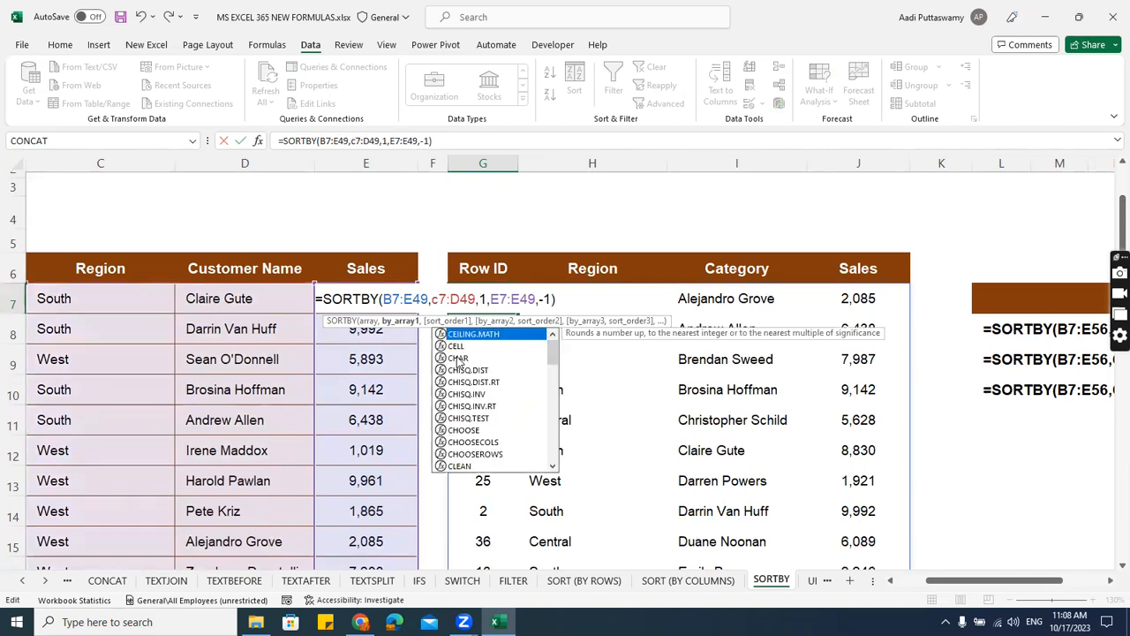
click(460, 300)
key(BackSpace)
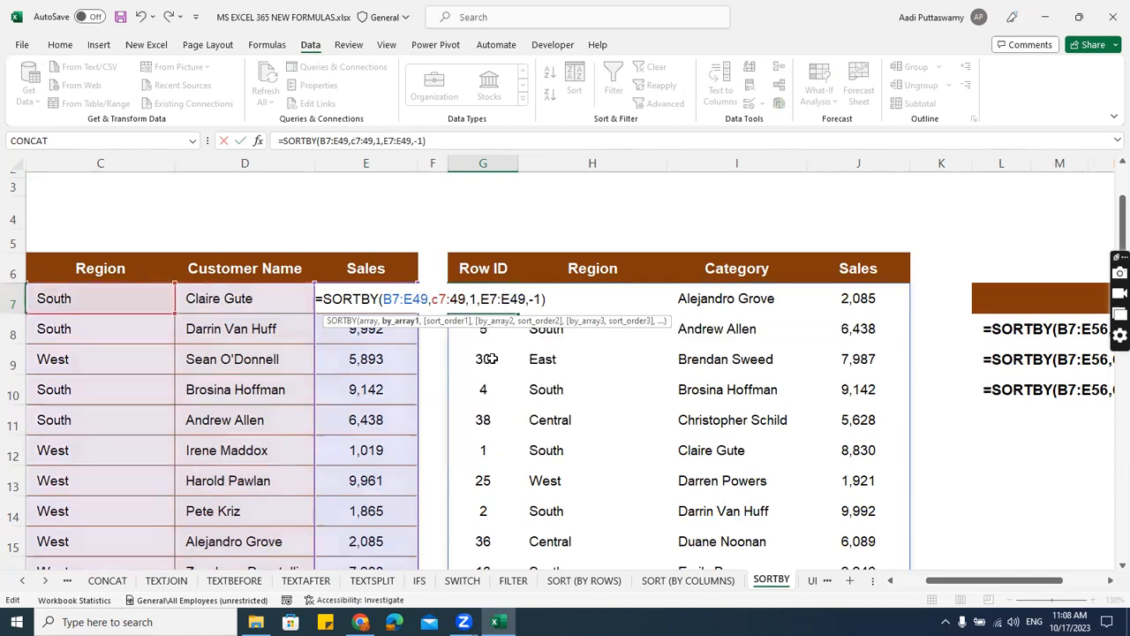
text(c)
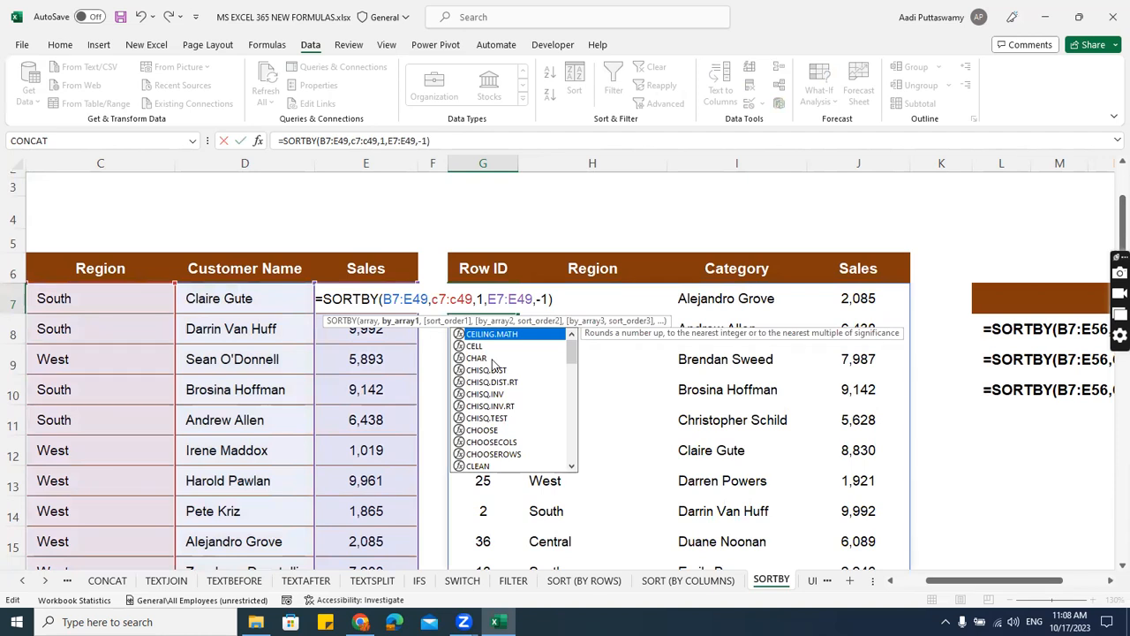
click(509, 296)
click(548, 297)
key(Return)
drag(579, 309, 590, 534)
scroll(689, 477, down, 3)
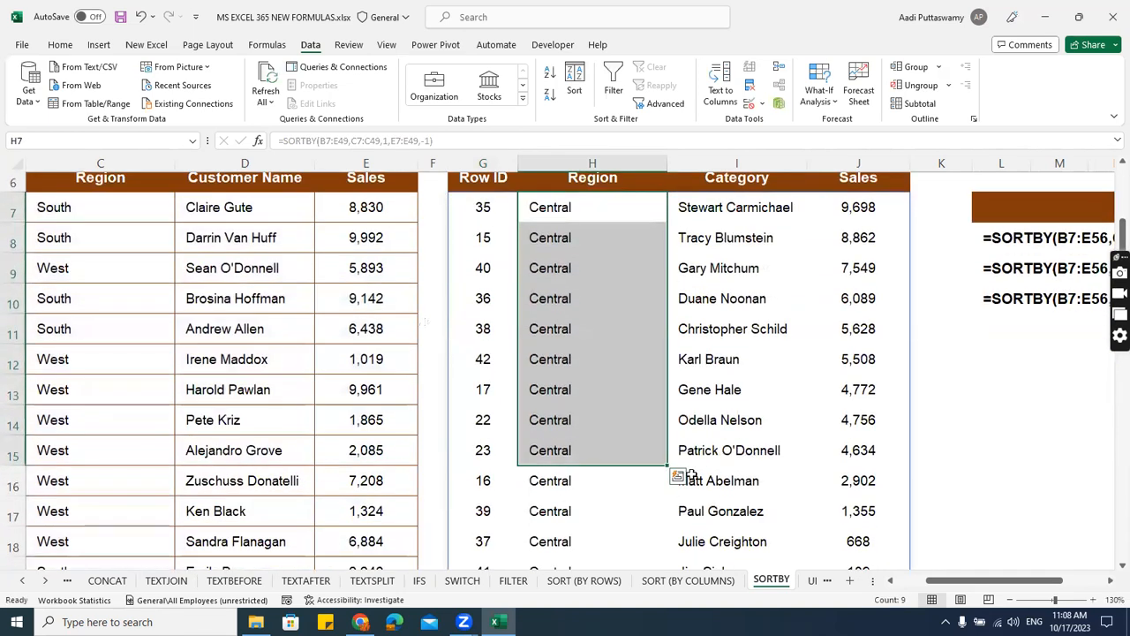
drag(854, 360, 569, 221)
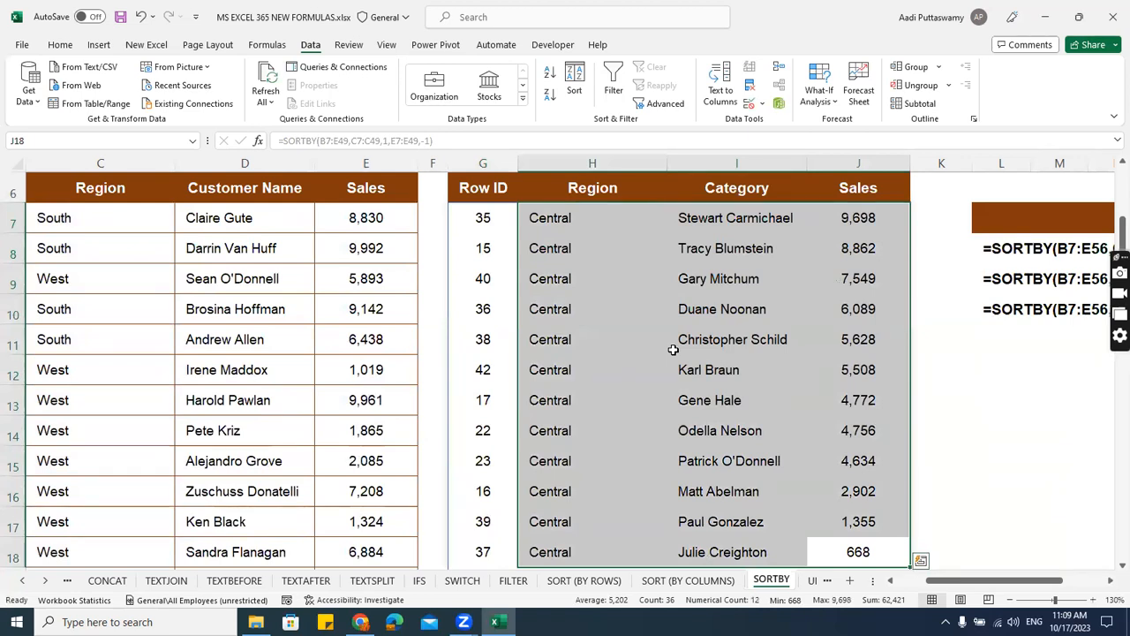
Open the UNIQUE BY ROW sheet.
click(42, 581)
click(42, 581)
click(42, 581)
click(42, 582)
click(42, 581)
click(42, 581)
click(42, 581)
click(42, 581)
click(41, 581)
click(42, 581)
click(41, 581)
click(150, 581)
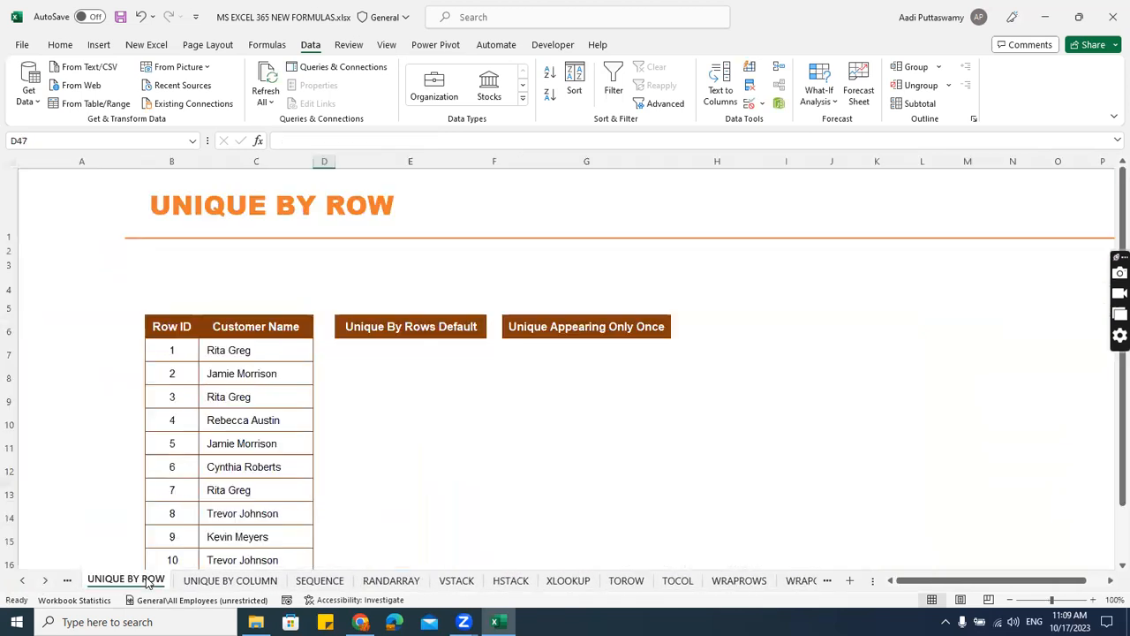
click(203, 581)
click(149, 581)
Copy the Customer Name column C6:C16 to J6 and fit column J's width to its contents.
click(217, 320)
key(ctrl+shift+Down)
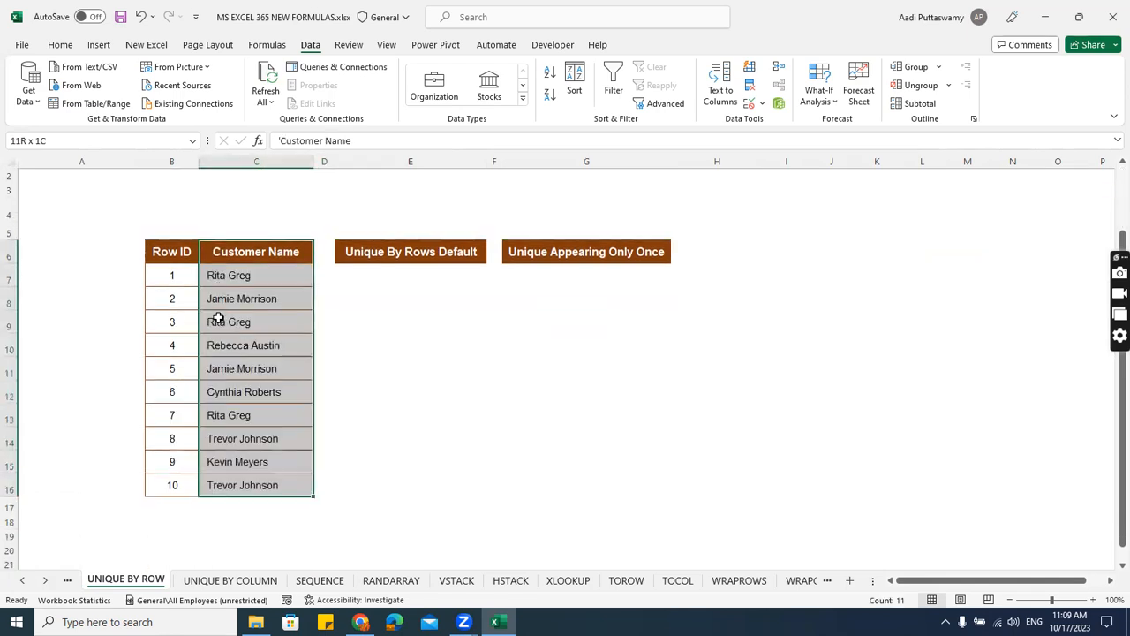
key(ctrl+c)
key(Right)
key(Right)
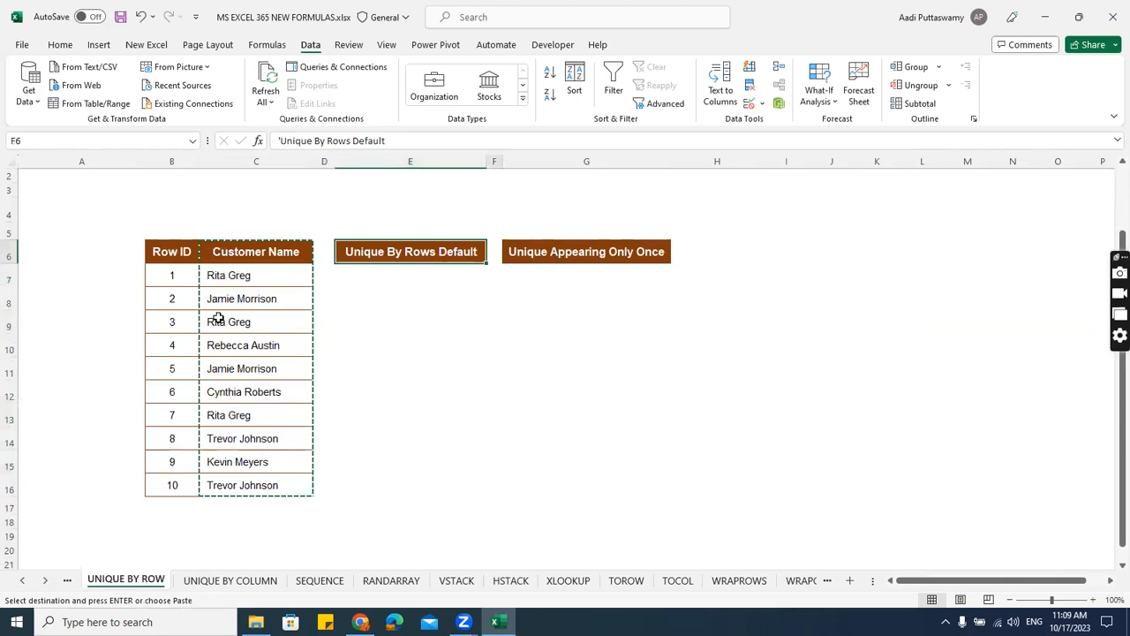
key(Right)
key(Right)
key(Right)
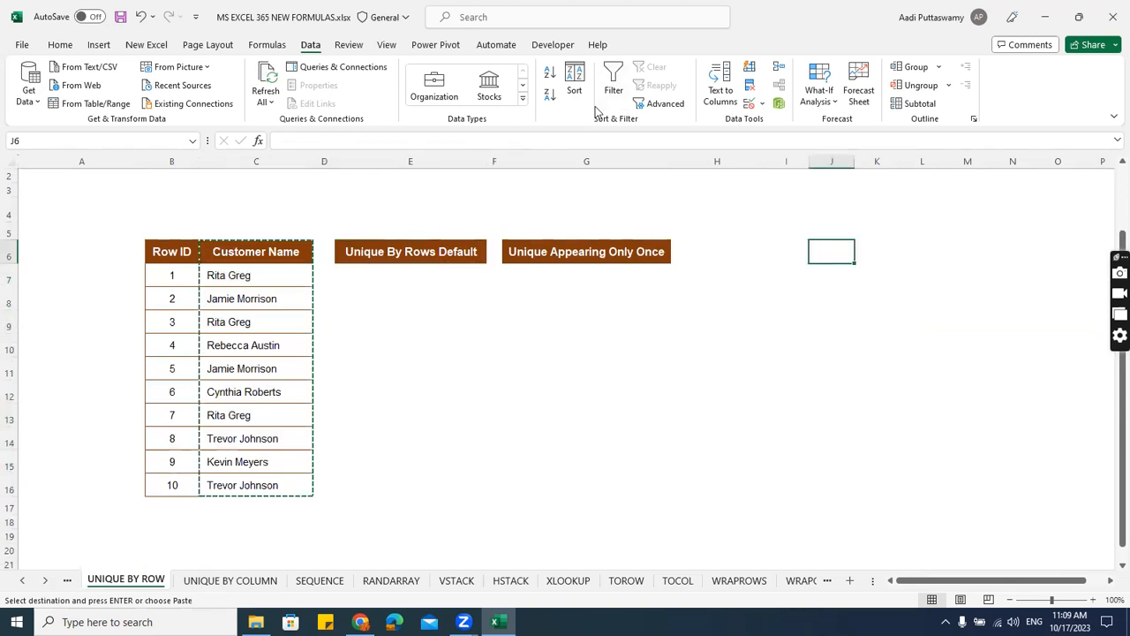
key(ctrl+v)
double_click(855, 161)
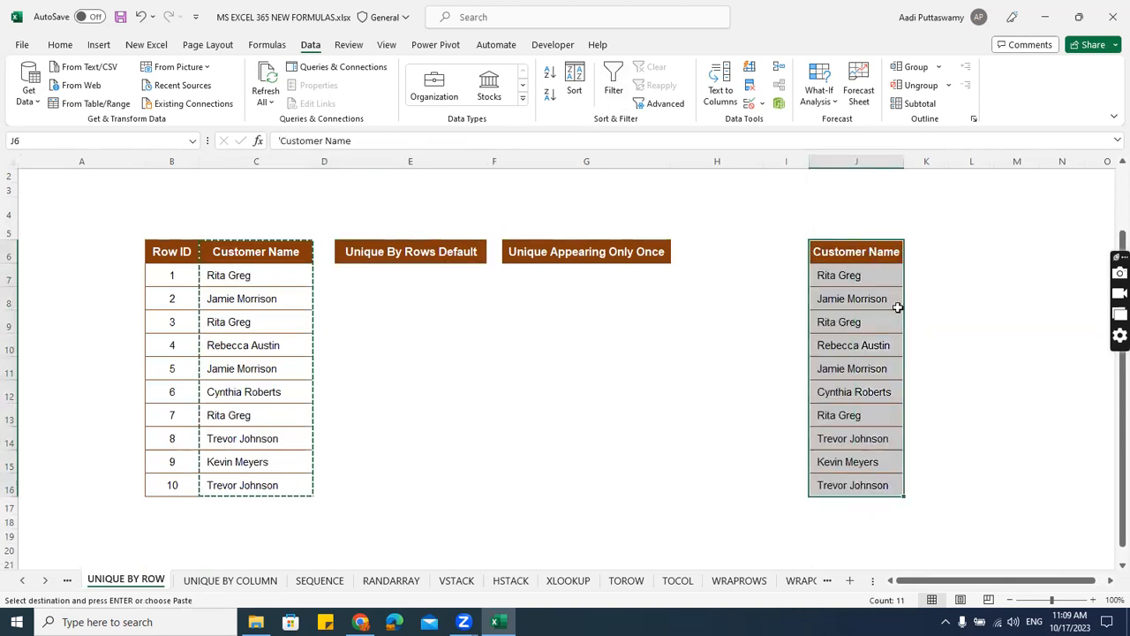
Remove duplicates from the copied Customer Name list in column J, treating the first row as a header.
scroll(897, 307, up, 2)
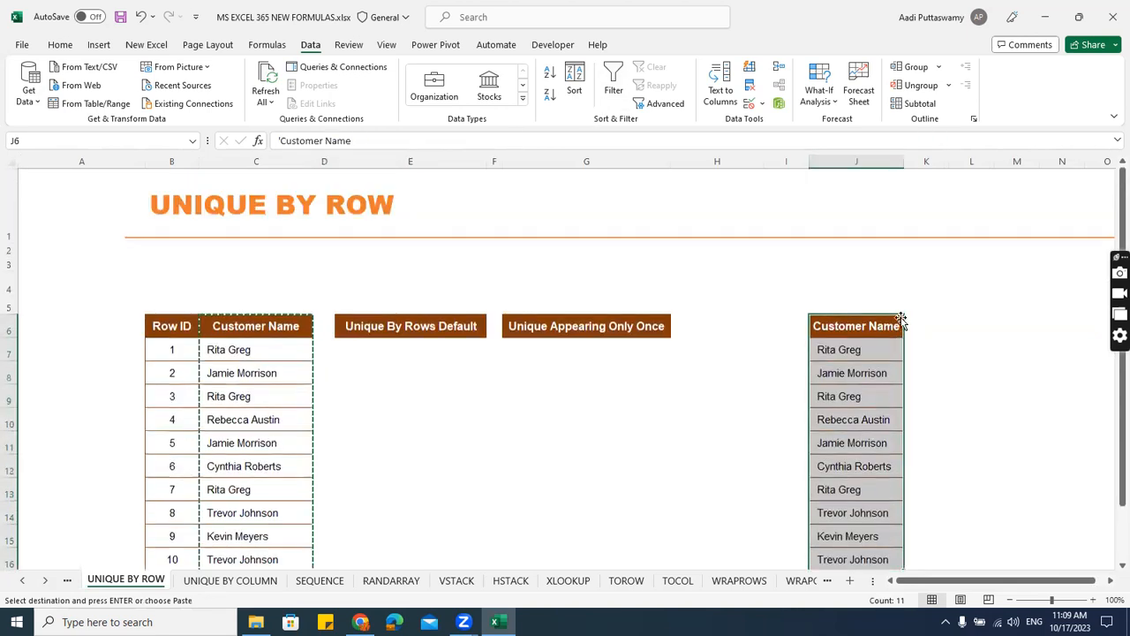
click(750, 86)
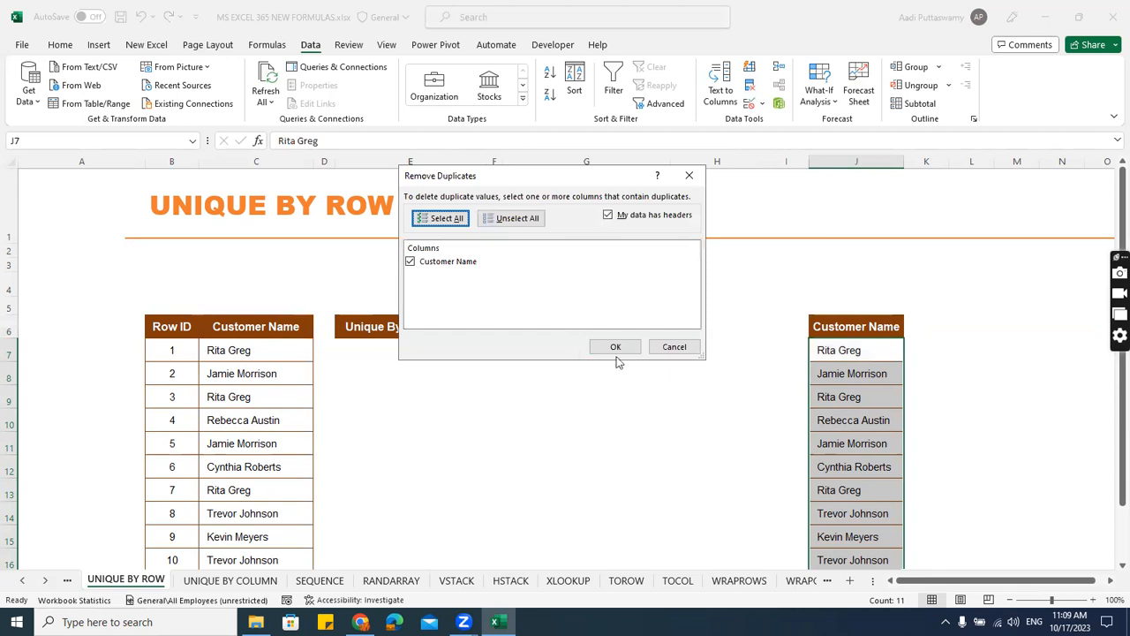
click(617, 348)
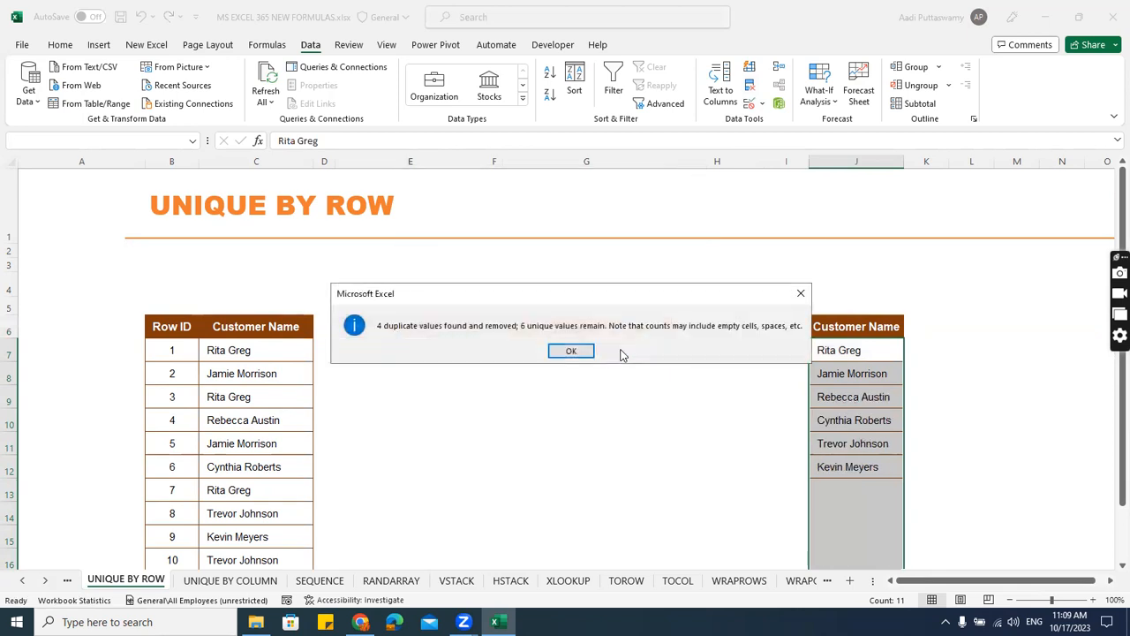
click(570, 351)
drag(864, 353, 866, 465)
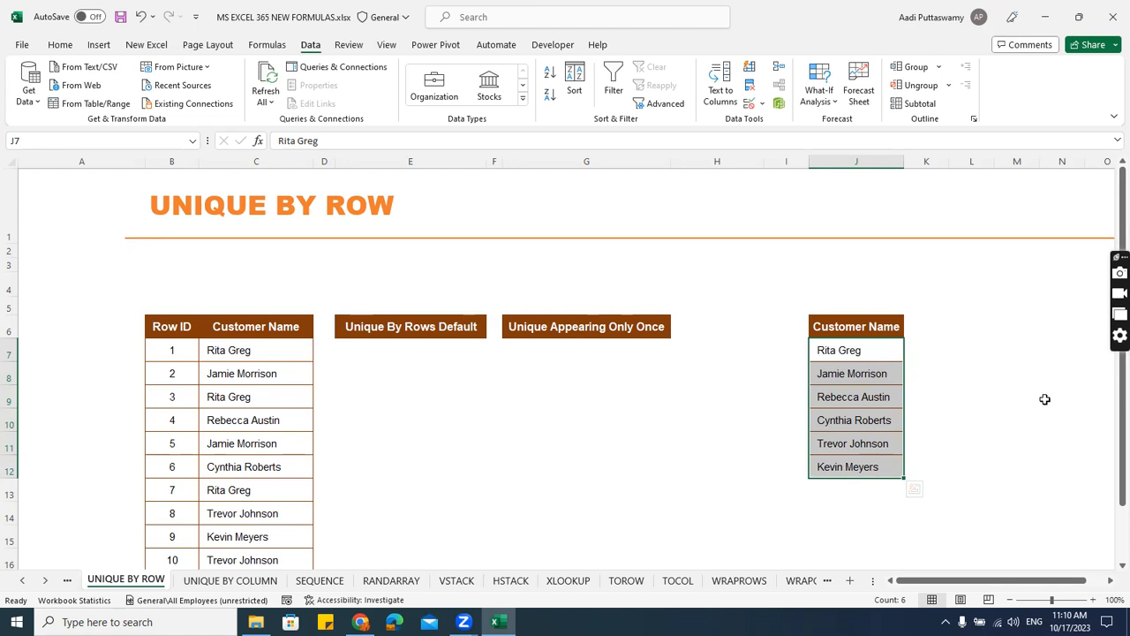
Start a UNIQUE formula in E7 with the Customer Name range C7:C16 as its array.
click(351, 352)
text(=uni)
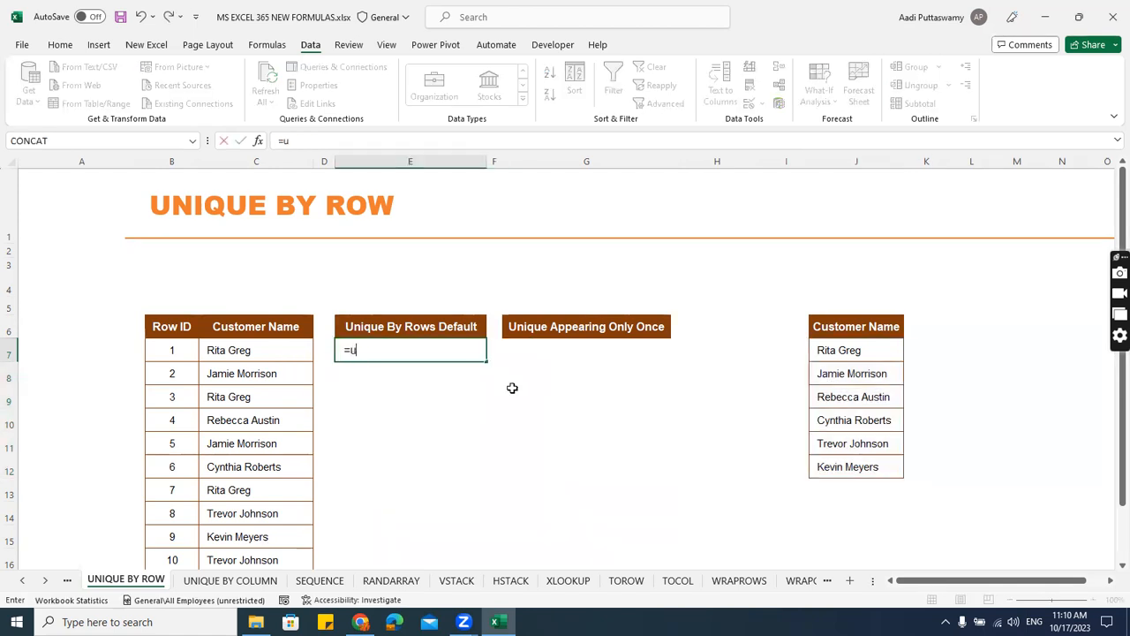
key(Down)
key(Down)
key(Tab)
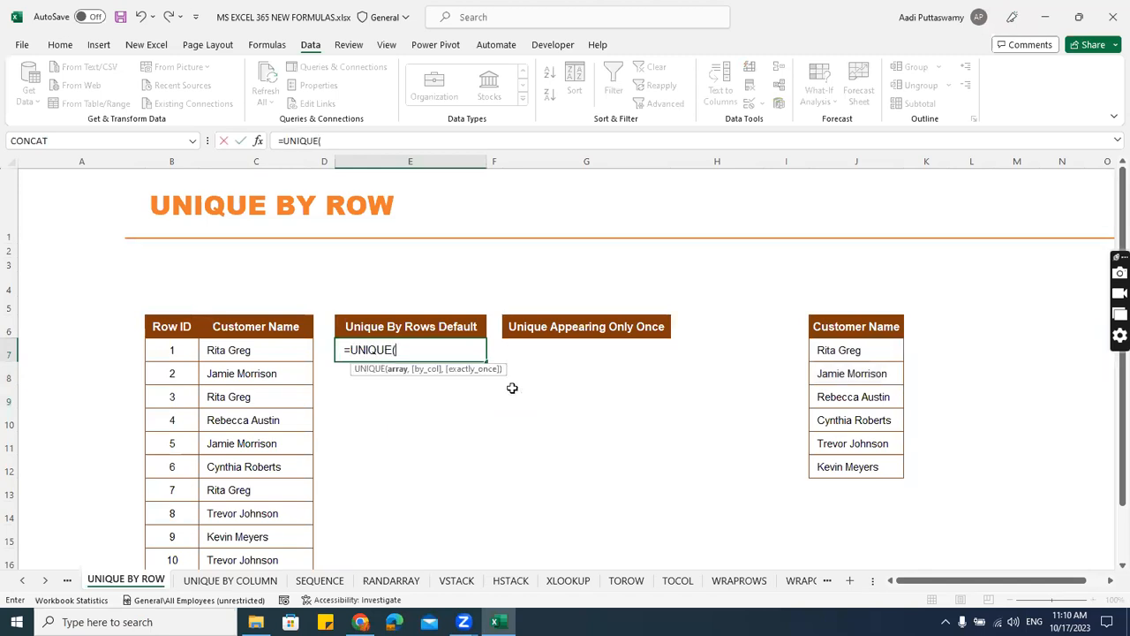
click(250, 346)
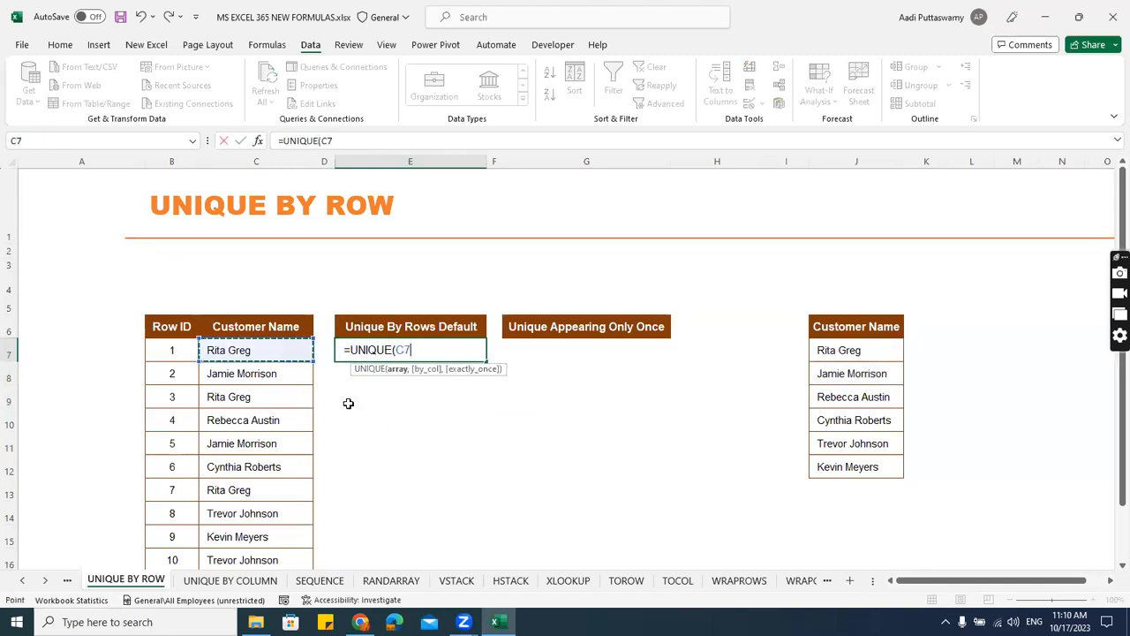
key(ctrl+shift+Down)
text(,)
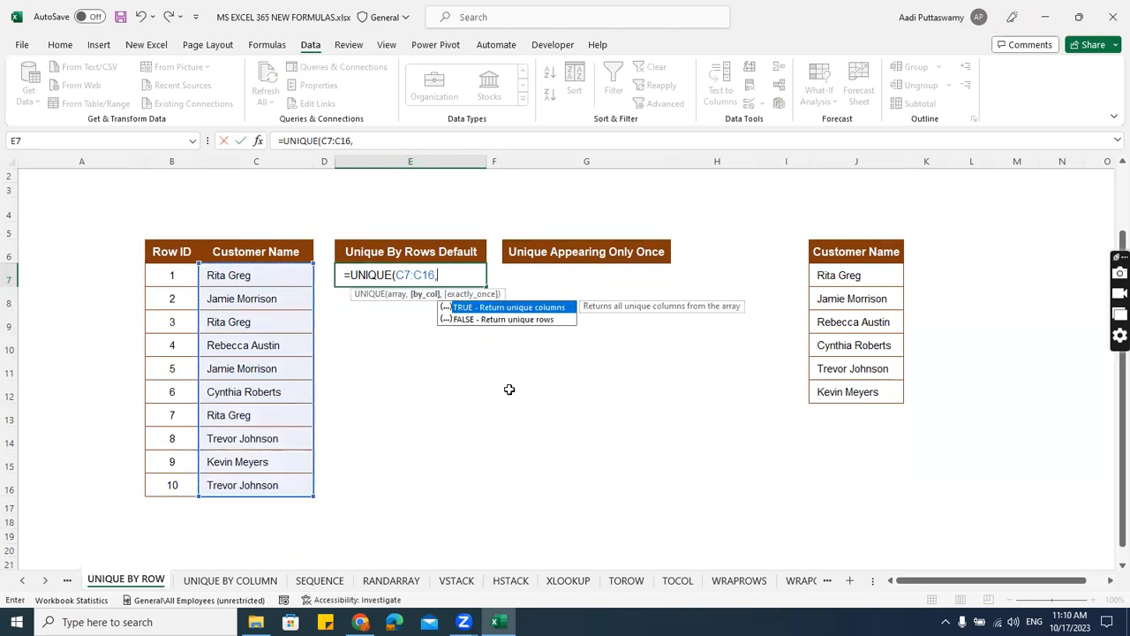
Complete the E7 UNIQUE formula with FALSE for by_col and FALSE for exactly_once, and compare its result with J7:J12.
key(Down)
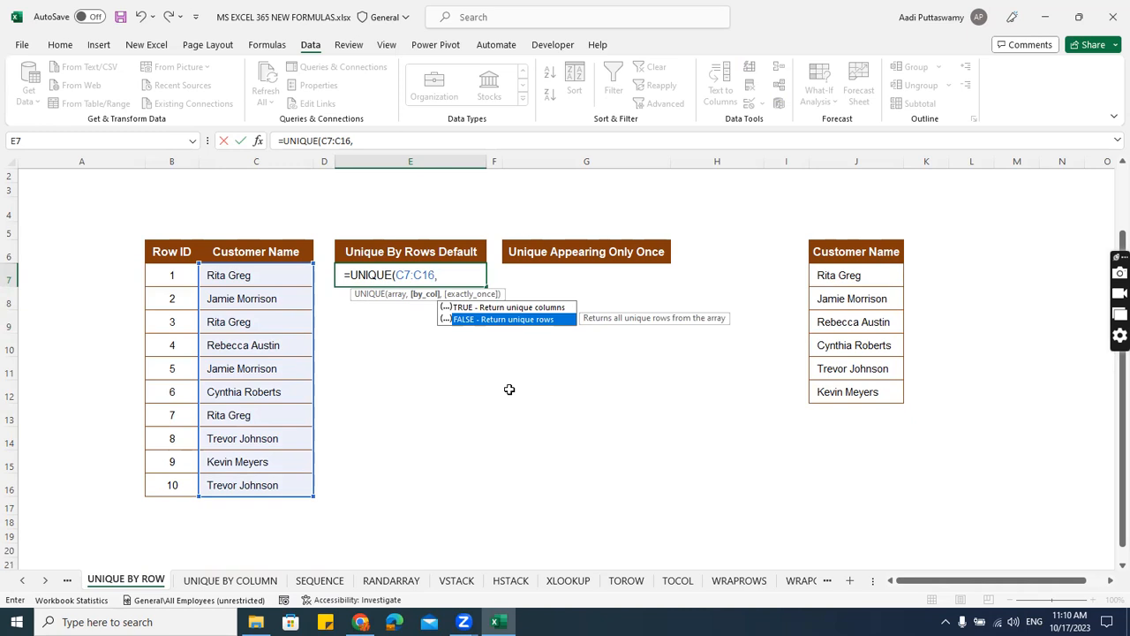
key(Tab)
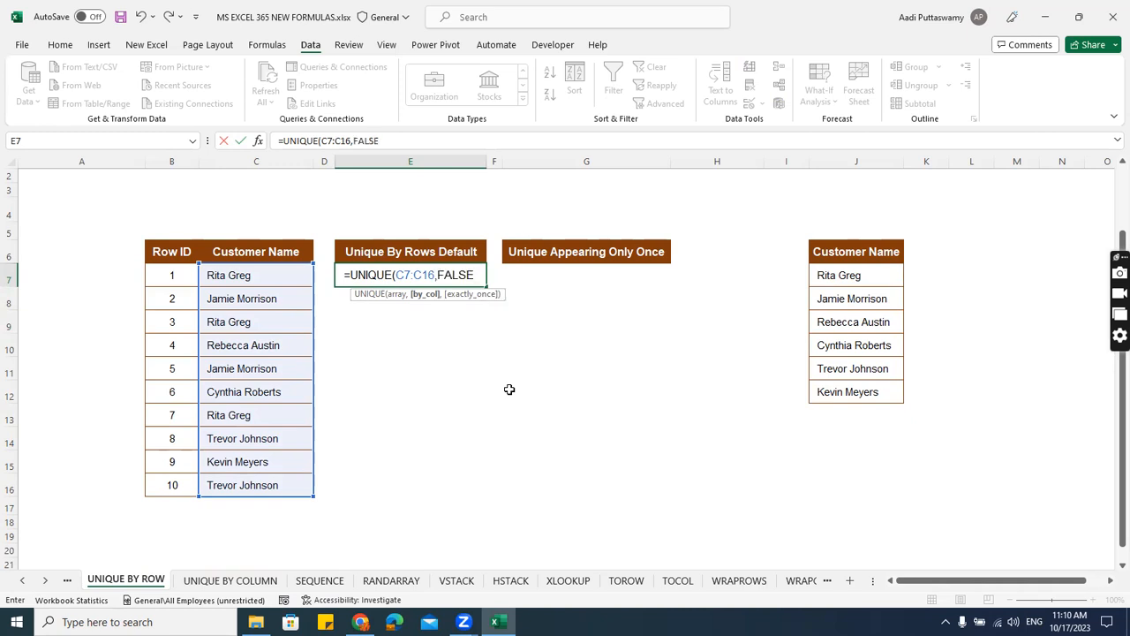
text(,)
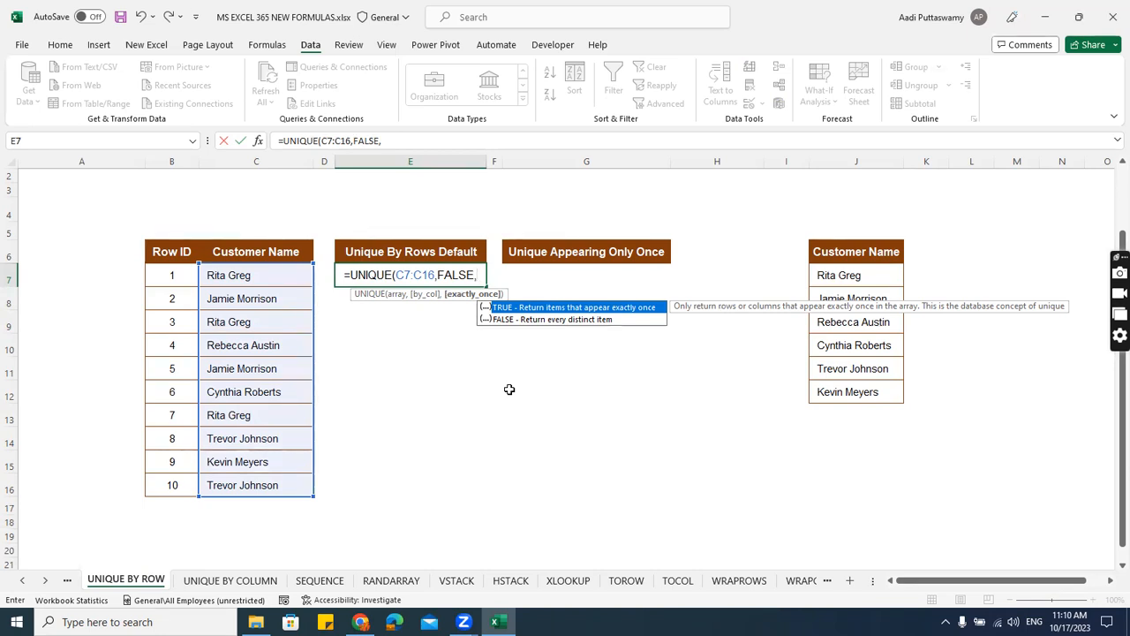
key(Down)
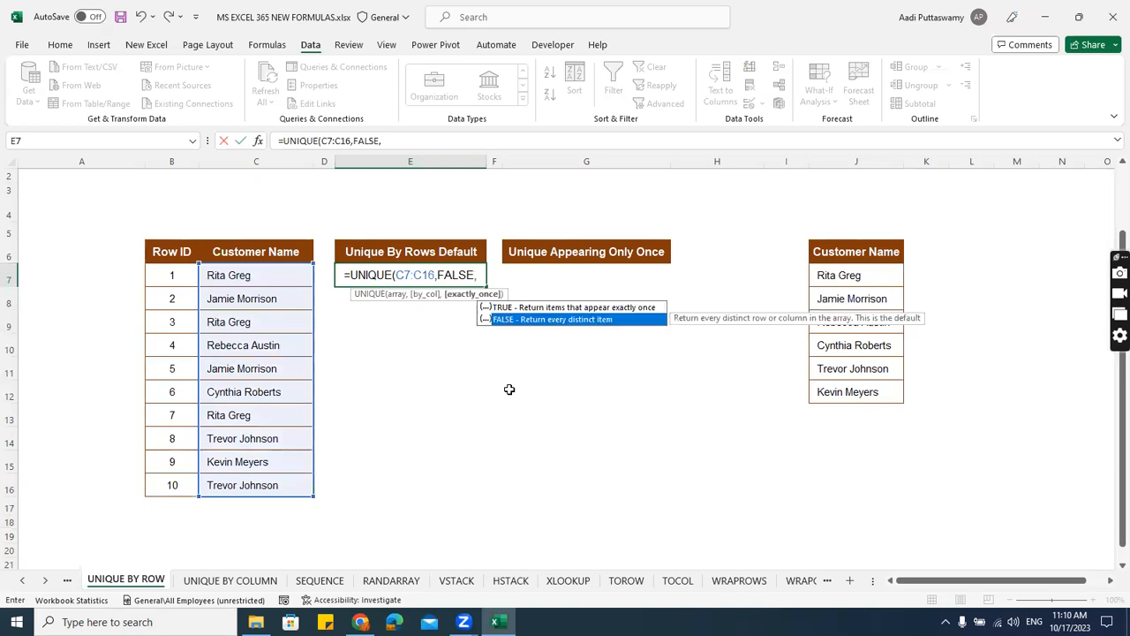
key(Tab)
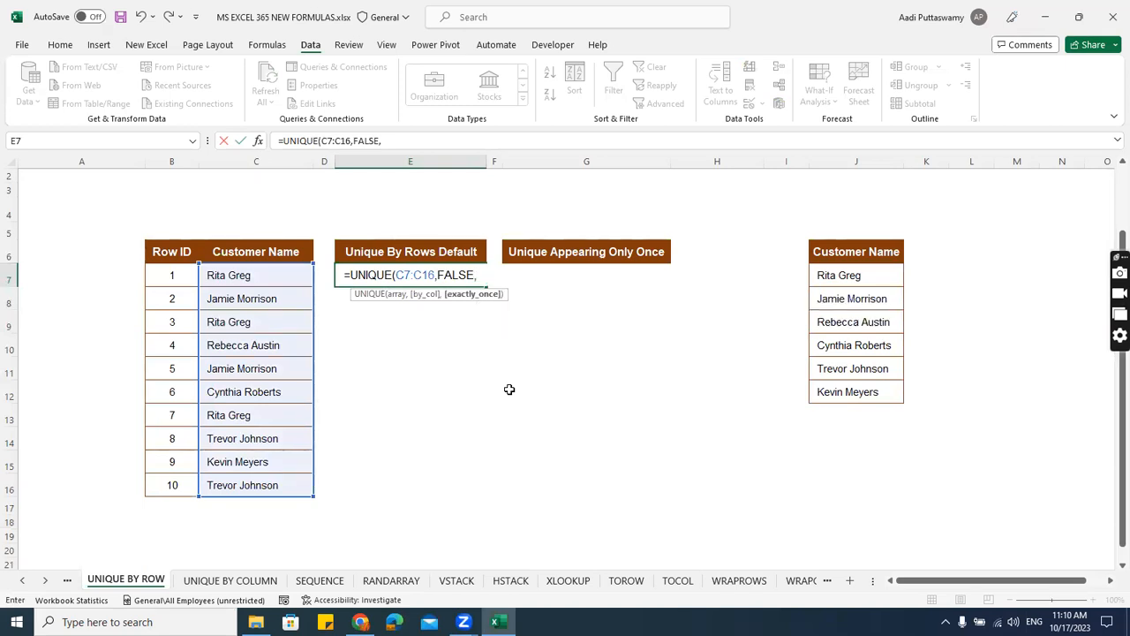
text())
key(Return)
drag(366, 278, 400, 391)
drag(848, 277, 870, 391)
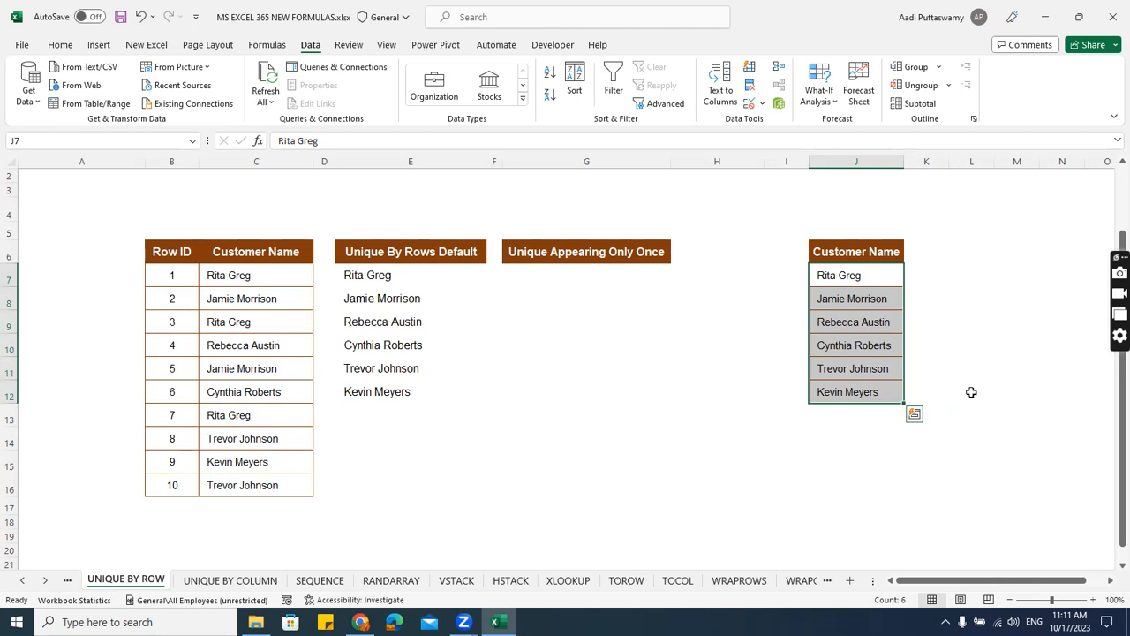
Start a UNIQUE formula in G7, under Unique Appearing Only Once, with C7:C16 as its array.
double_click(564, 282)
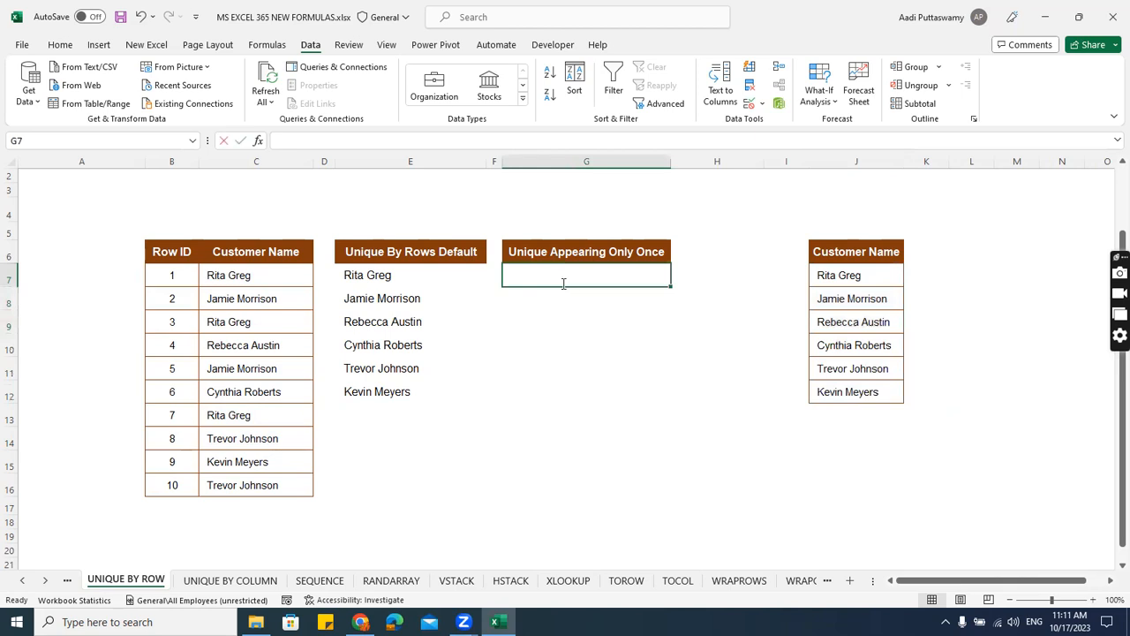
text(=)
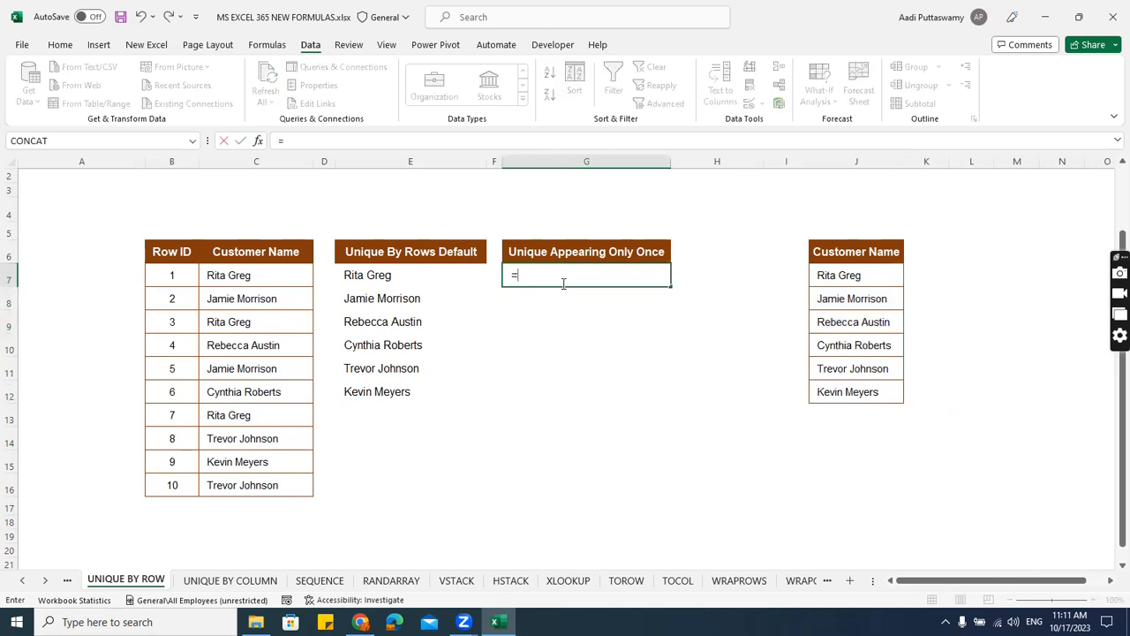
text(uni)
key(Down)
key(Down)
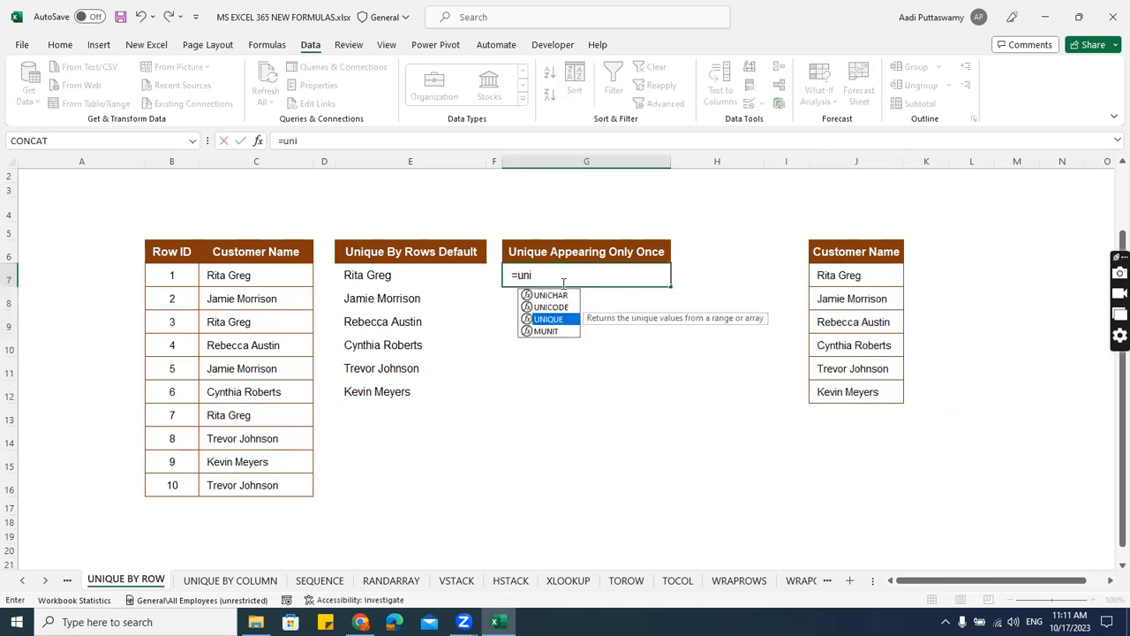
key(Tab)
drag(262, 281, 263, 482)
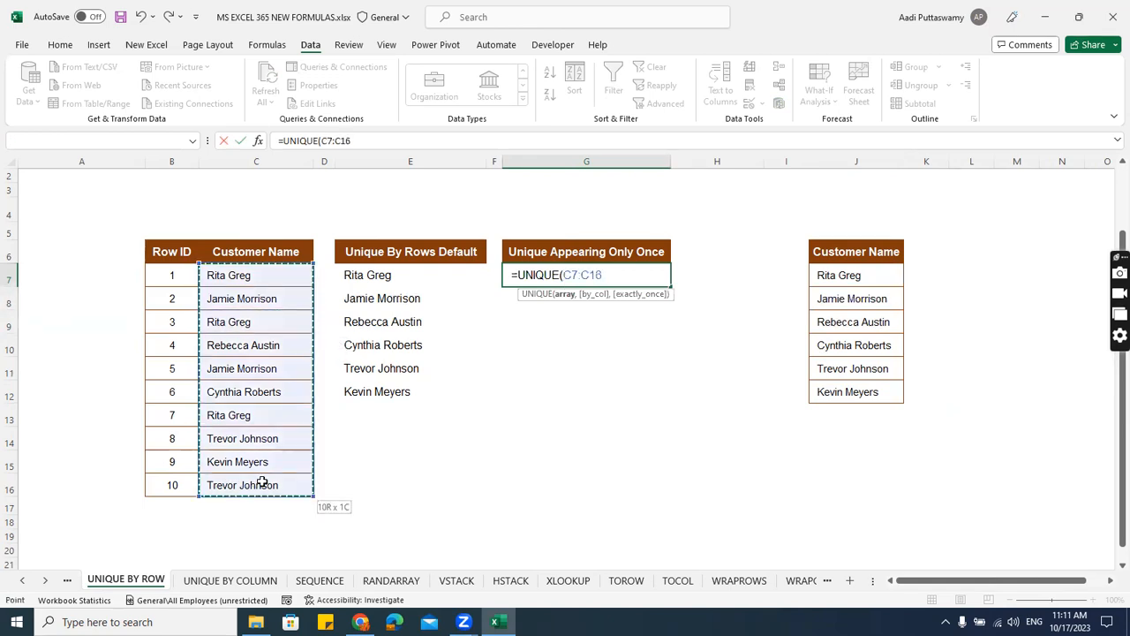
text(,)
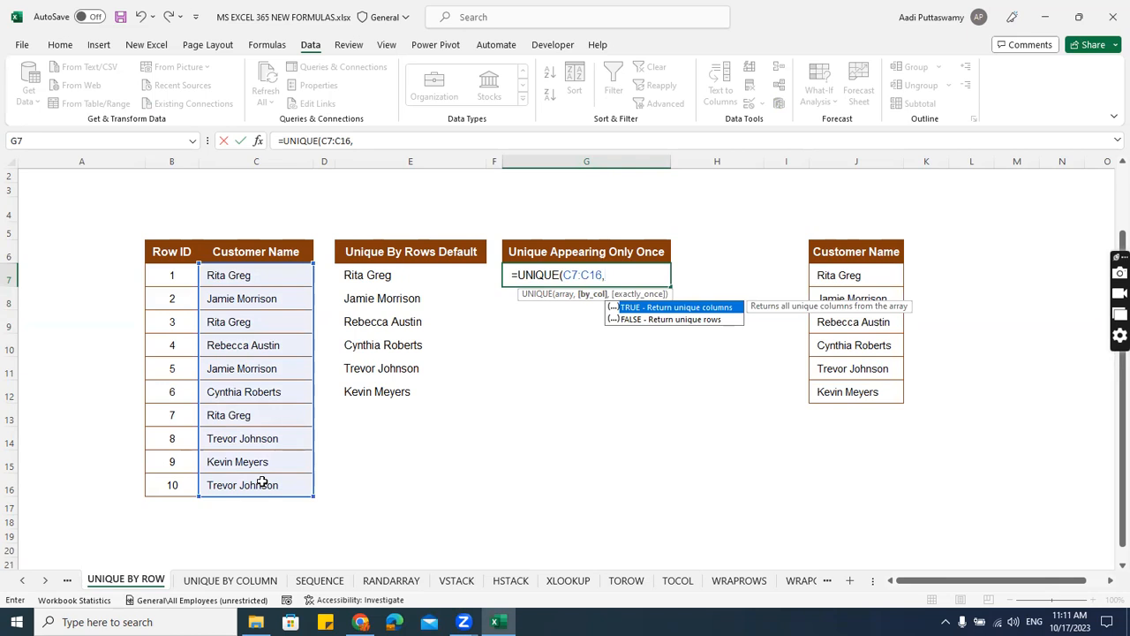
Complete the G7 UNIQUE formula with FALSE for by_col and TRUE for exactly_once.
key(Down)
key(Tab)
text(,)
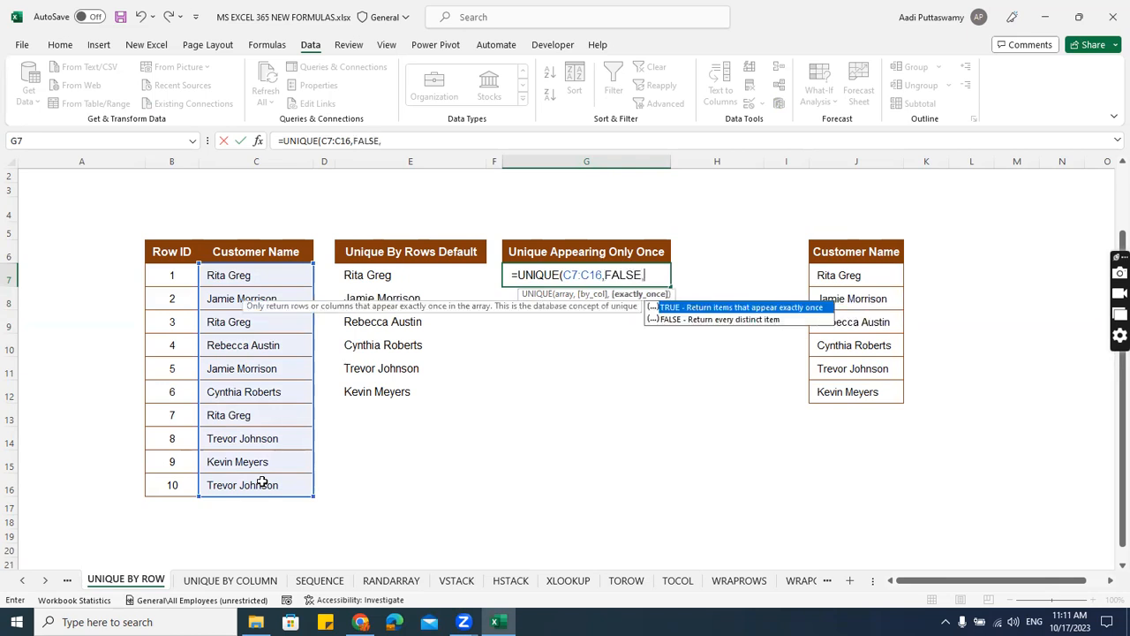
key(Tab)
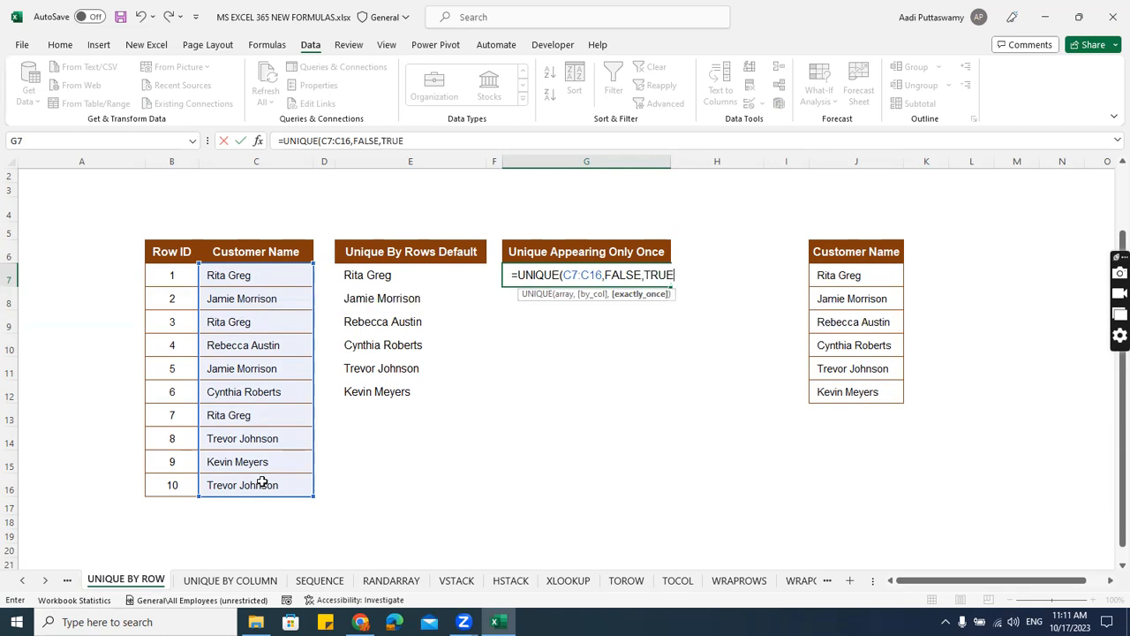
text())
key(Return)
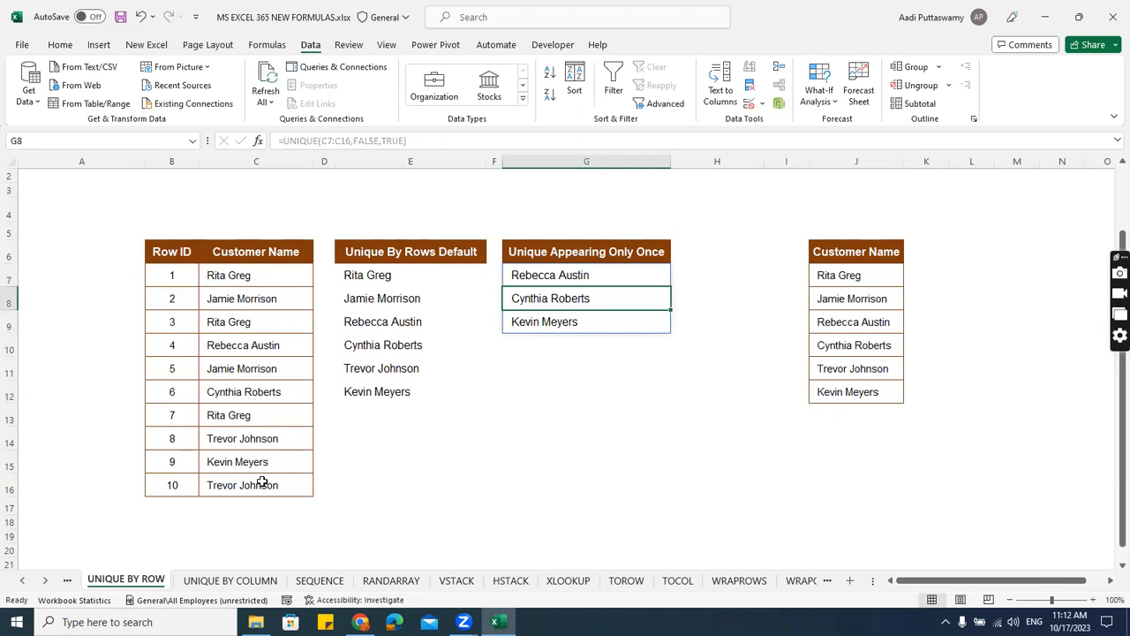
On the UNIQUE BY COLUMN sheet, start a UNIQUE formula in E11 with the Customer Name row C8:L8 as its array.
click(228, 582)
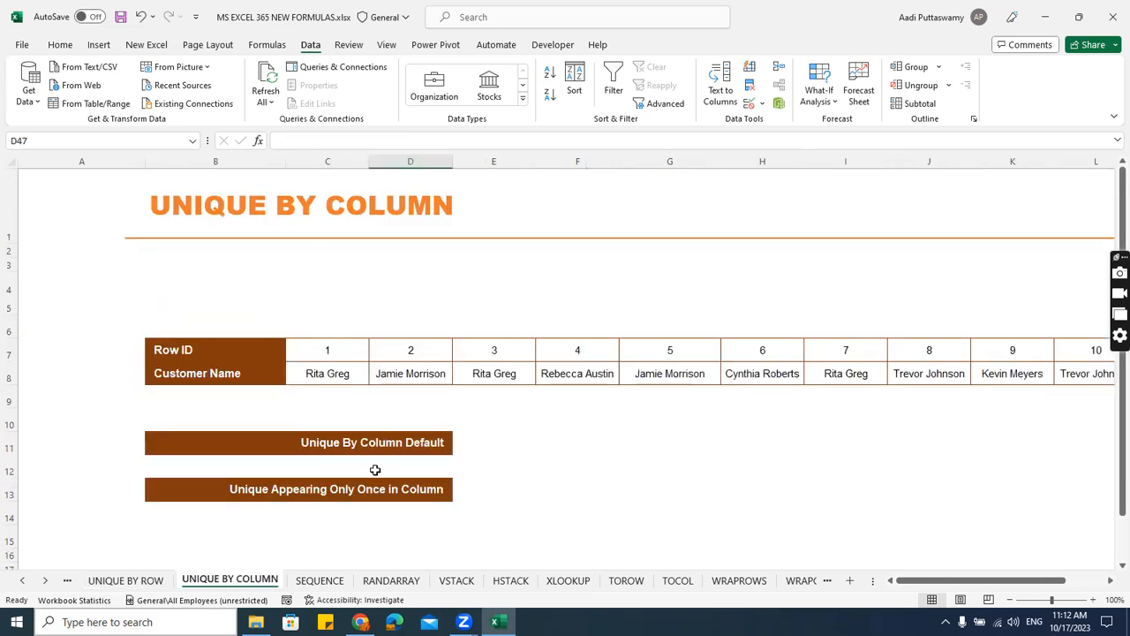
click(522, 441)
text(=)
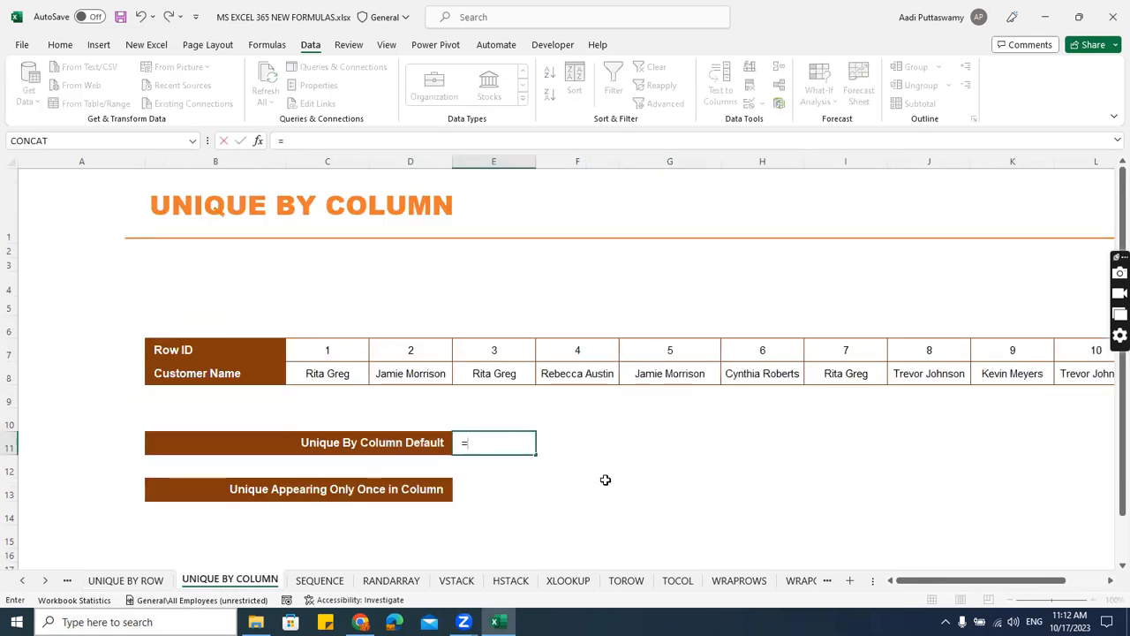
text(uniq)
key(Tab)
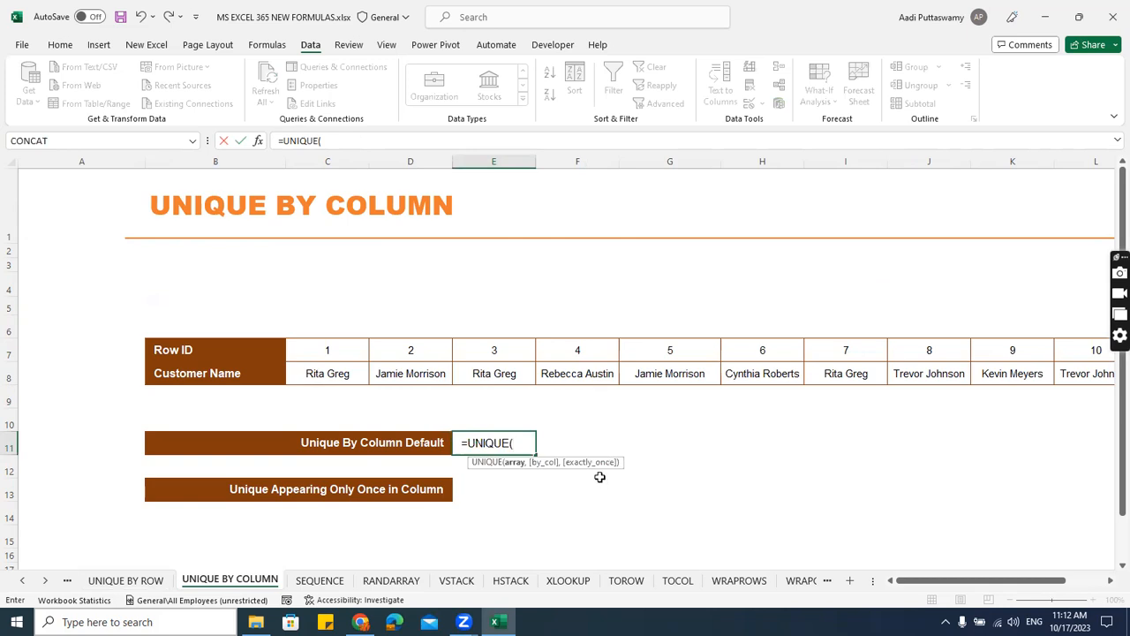
click(341, 366)
key(ctrl+shift+Right)
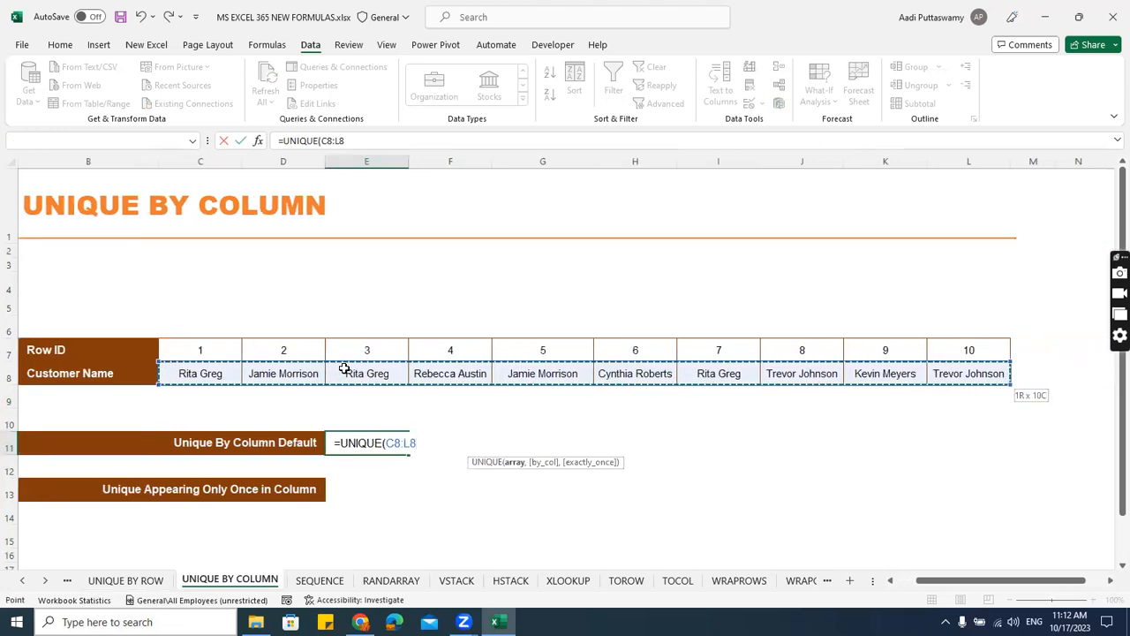
Complete the E11 UNIQUE formula with TRUE for by_col and FALSE for exactly_once.
text(,)
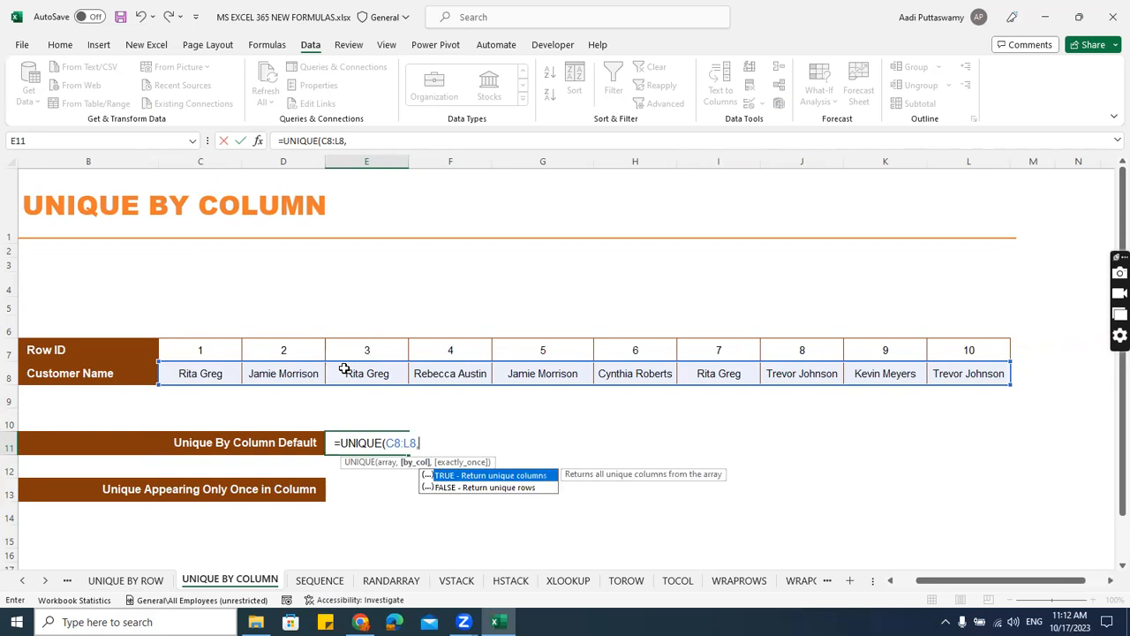
key(Tab)
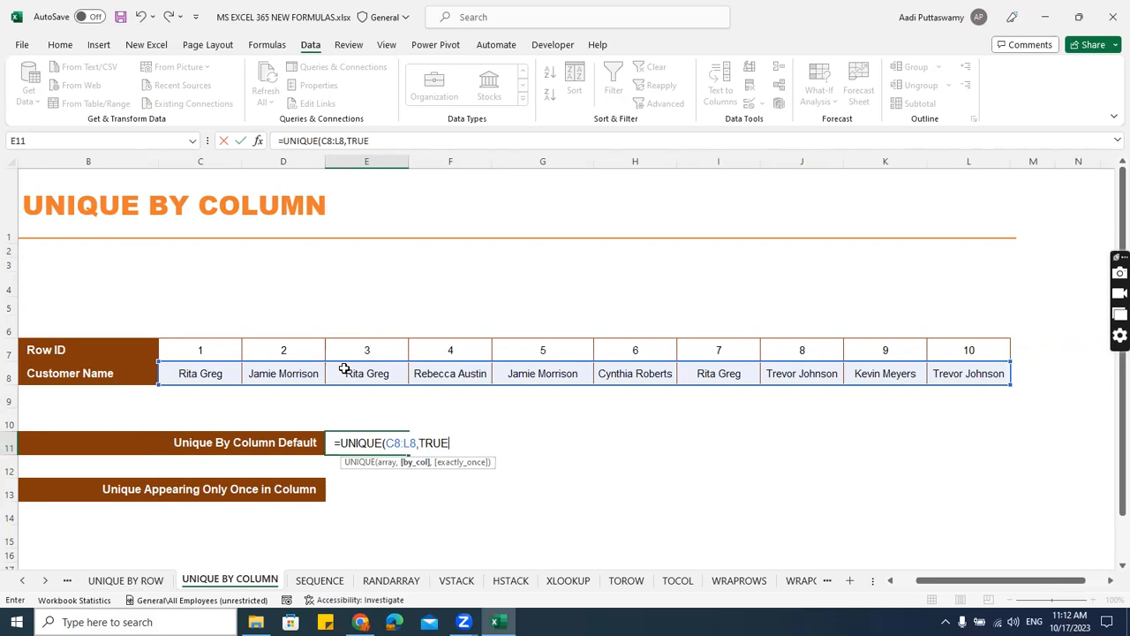
text(,)
key(Down)
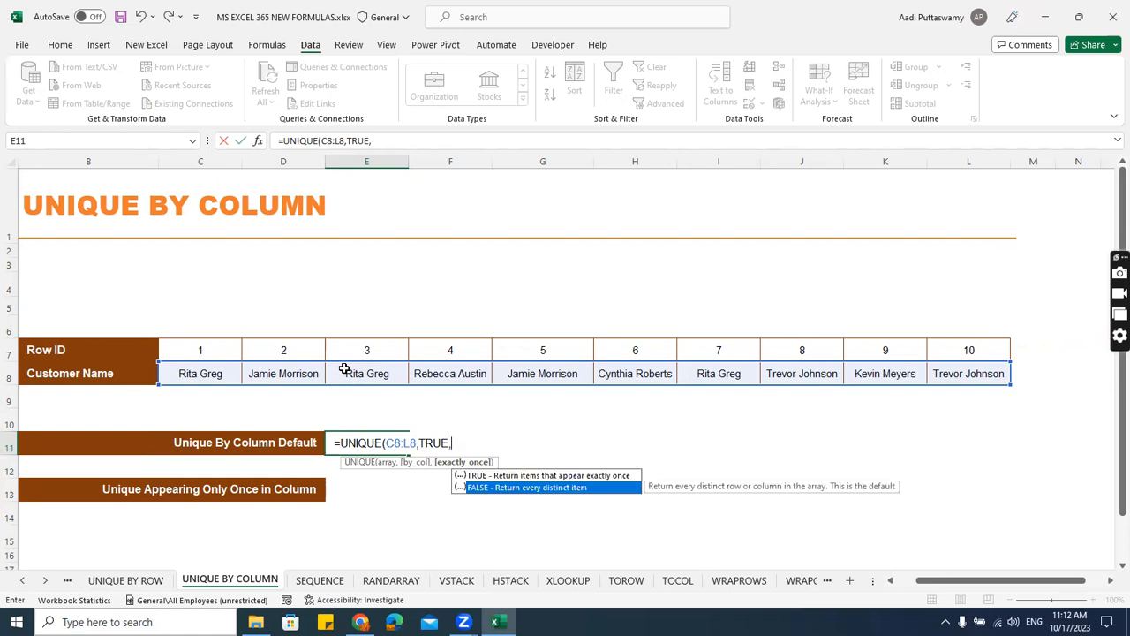
key(Tab)
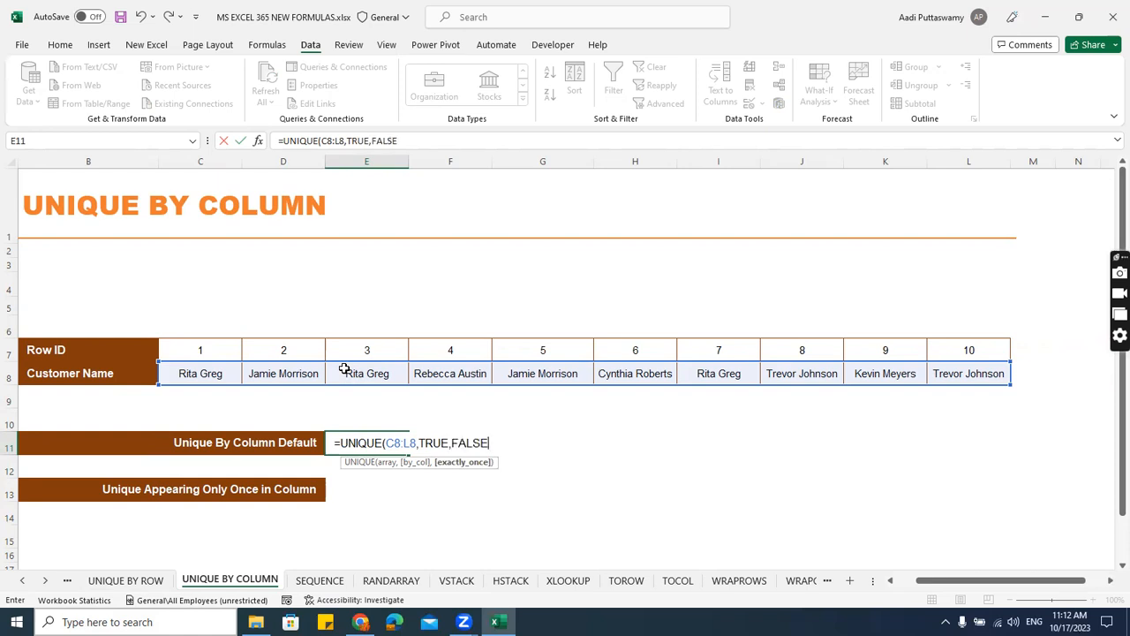
text())
key(ctrl+Return)
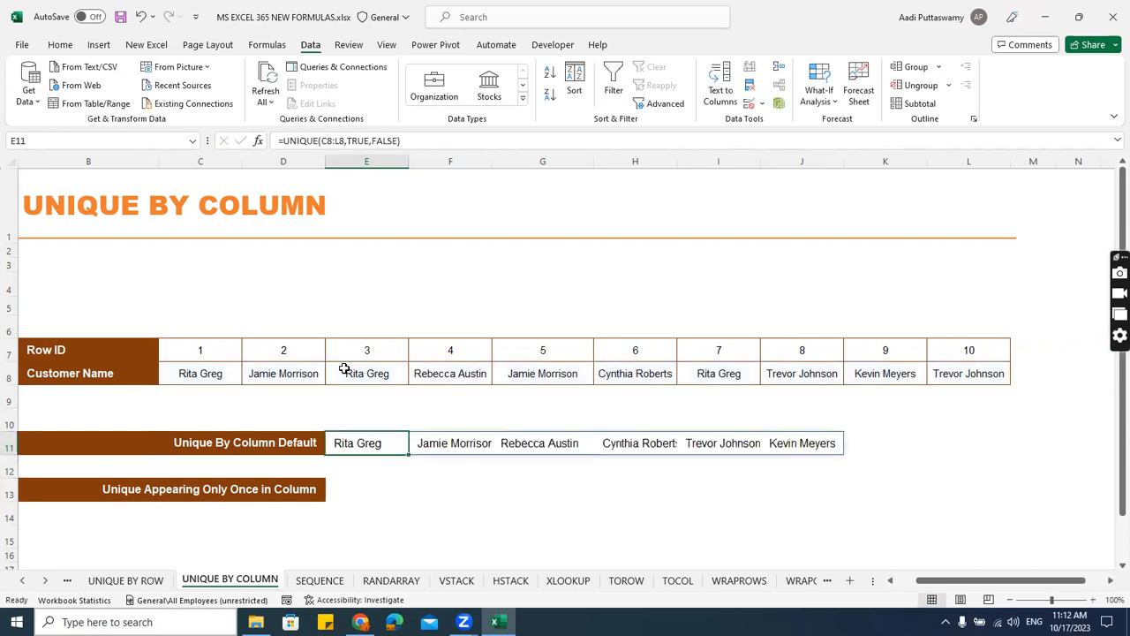
Start a UNIQUE formula in E13, beside Unique Appearing Only Once in Column, with C8:L8 as its array.
key(Down)
key(Down)
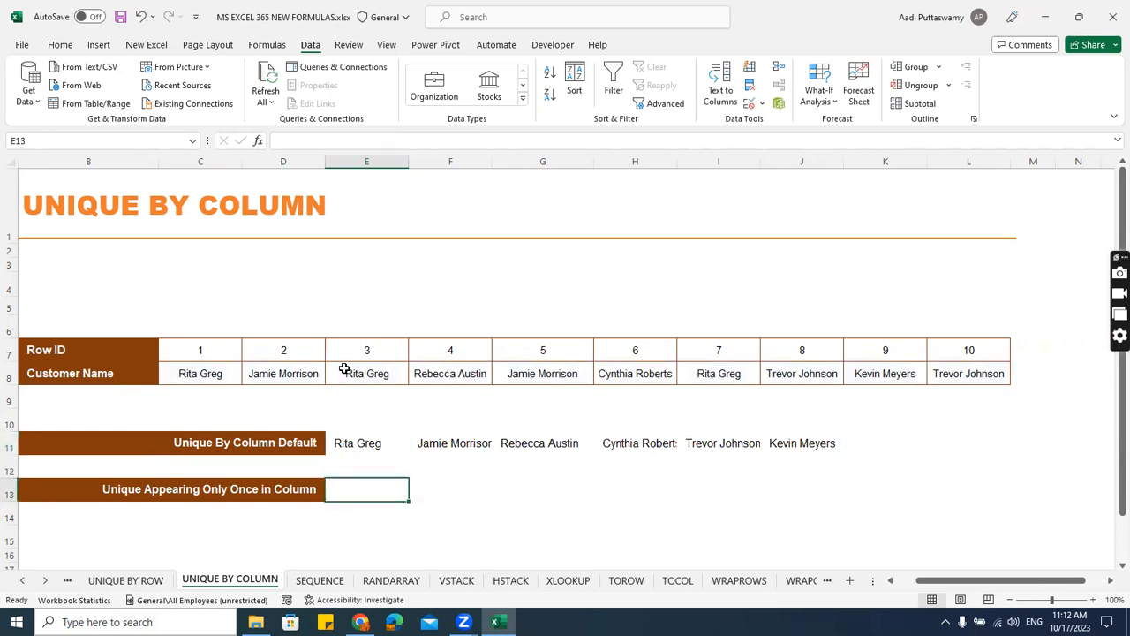
text(=uniq)
key(Tab)
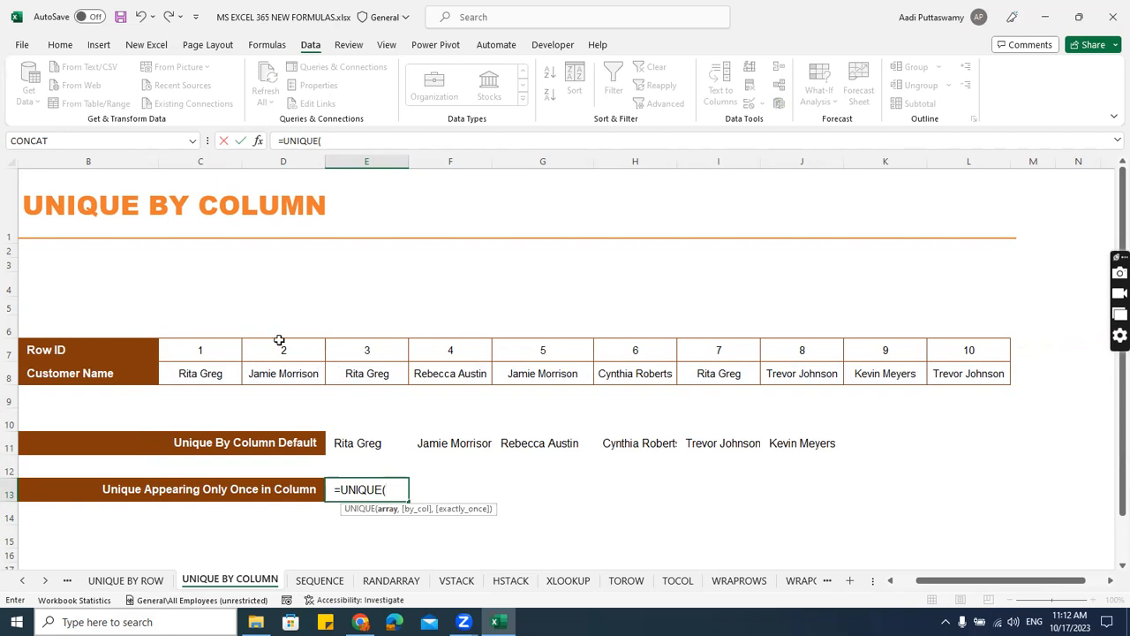
drag(200, 373, 938, 378)
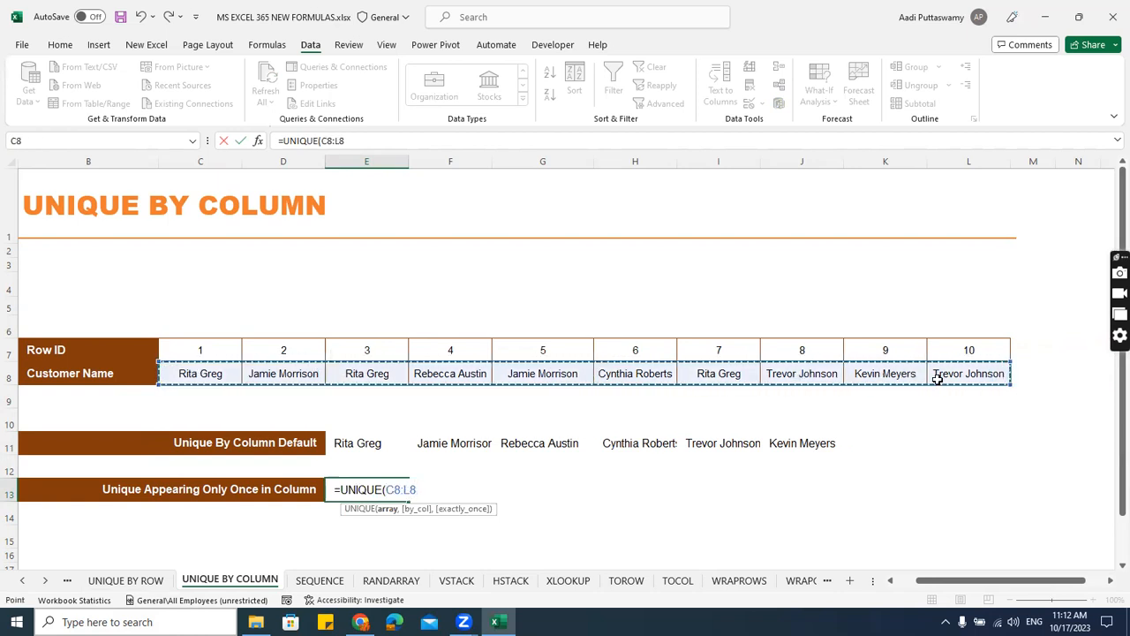
Complete the E13 UNIQUE formula with TRUE for both by_col and exactly_once.
text(,)
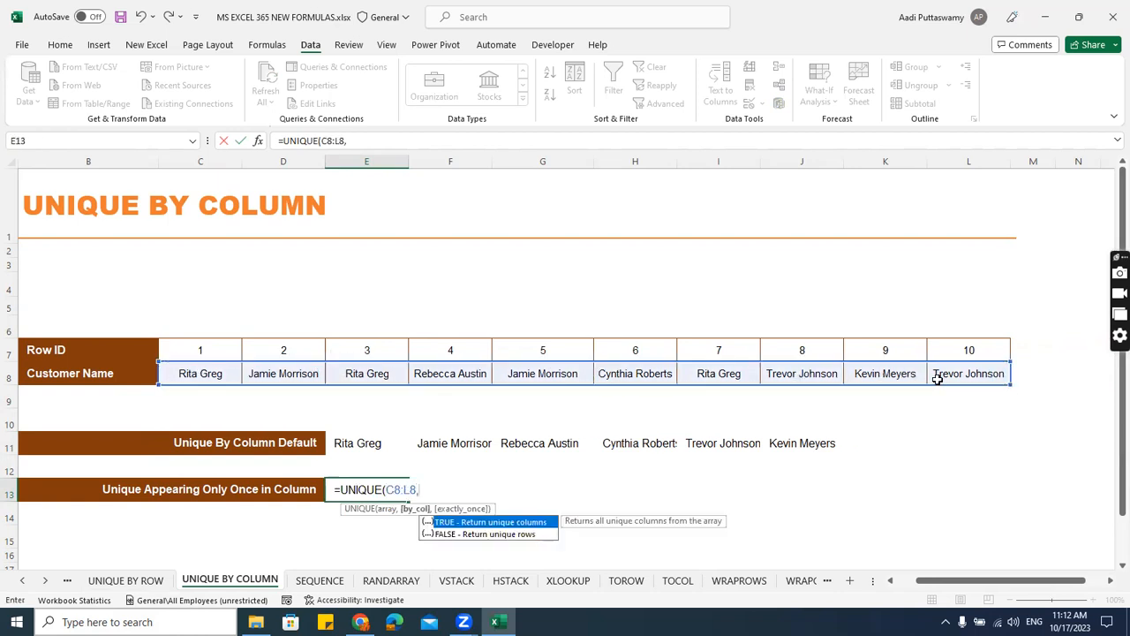
key(Down)
key(Up)
key(Tab)
text(,)
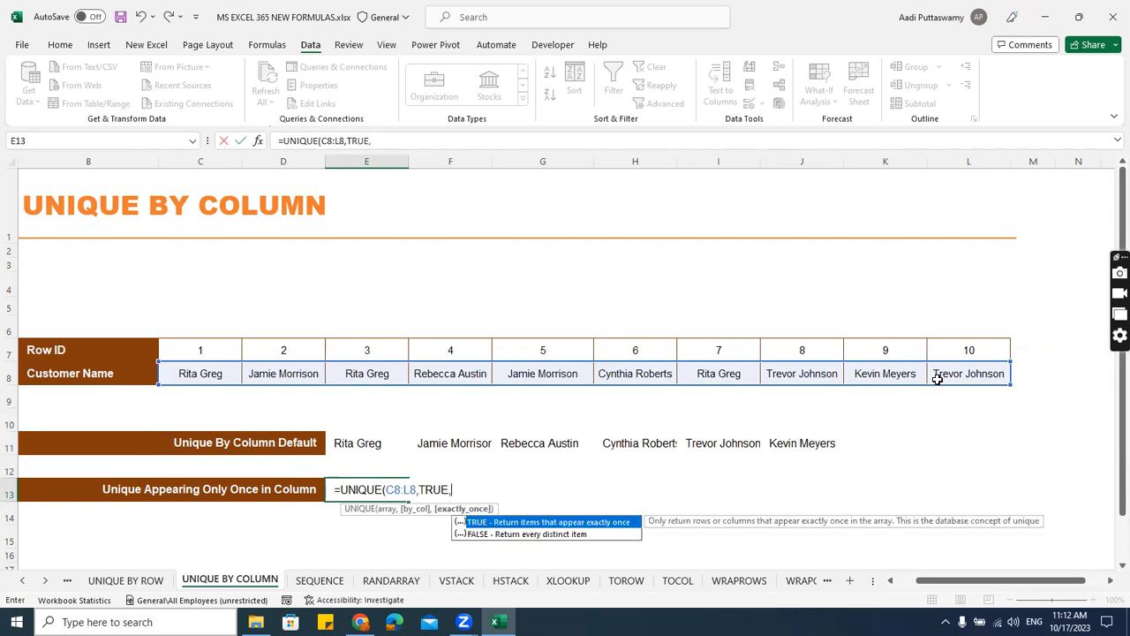
key(Down)
key(Up)
key(Tab)
text())
key(Return)
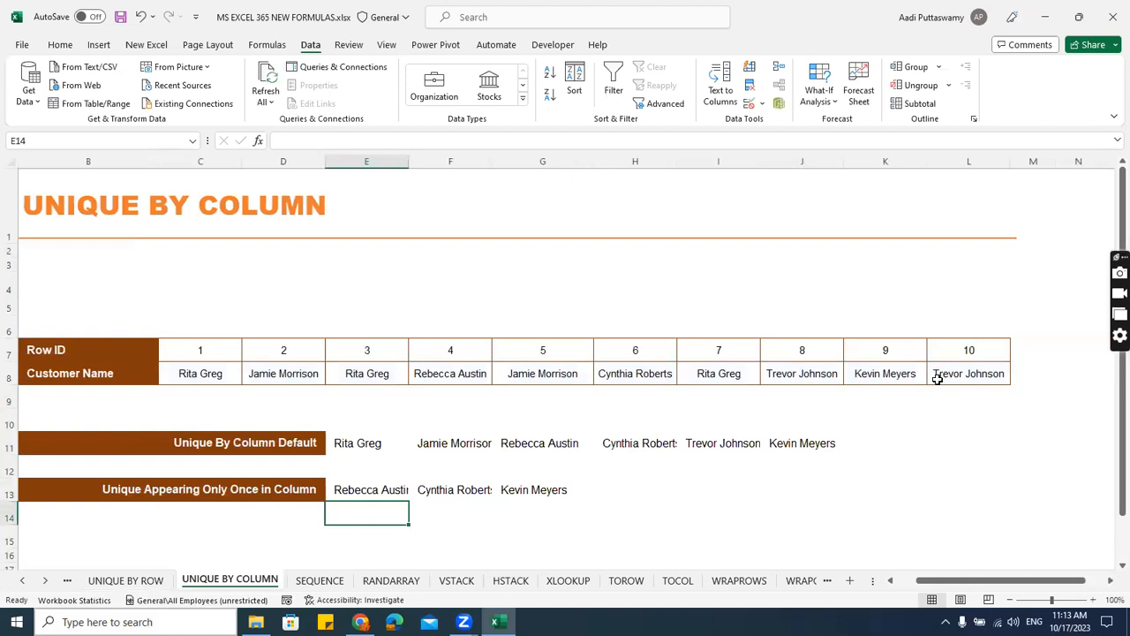
Open the SEQUENCE sheet.
click(341, 583)
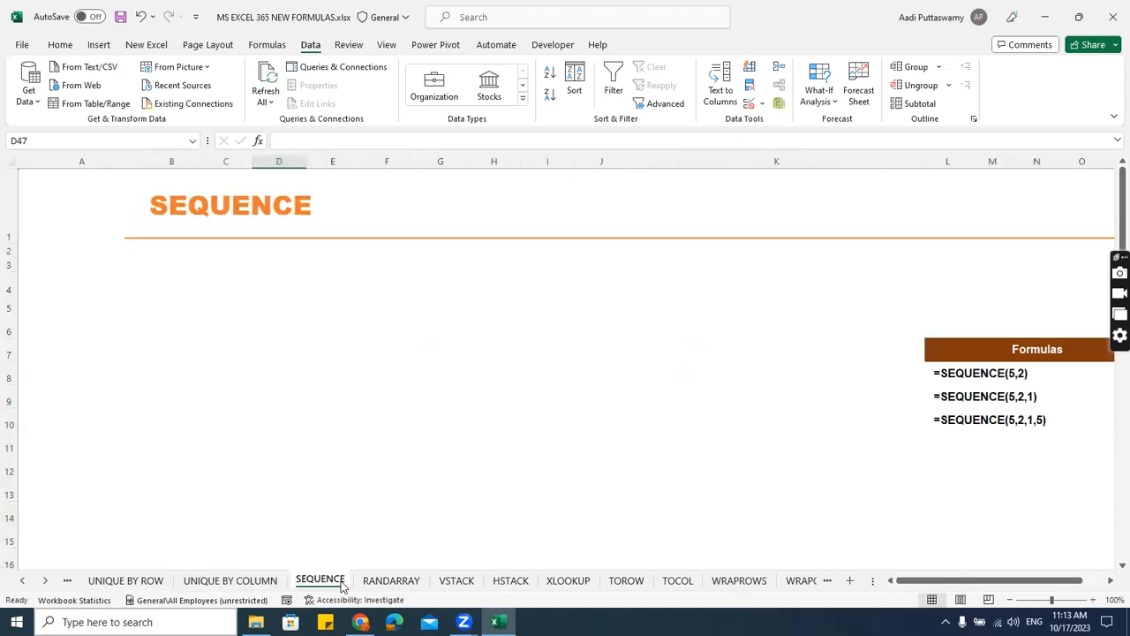
click(386, 580)
click(339, 580)
Enter 1 and 2 in B5 and B6 and fill the number series down to B16.
click(218, 267)
click(193, 306)
text(1)
key(Return)
text(2)
key(Return)
drag(189, 309, 507, 480)
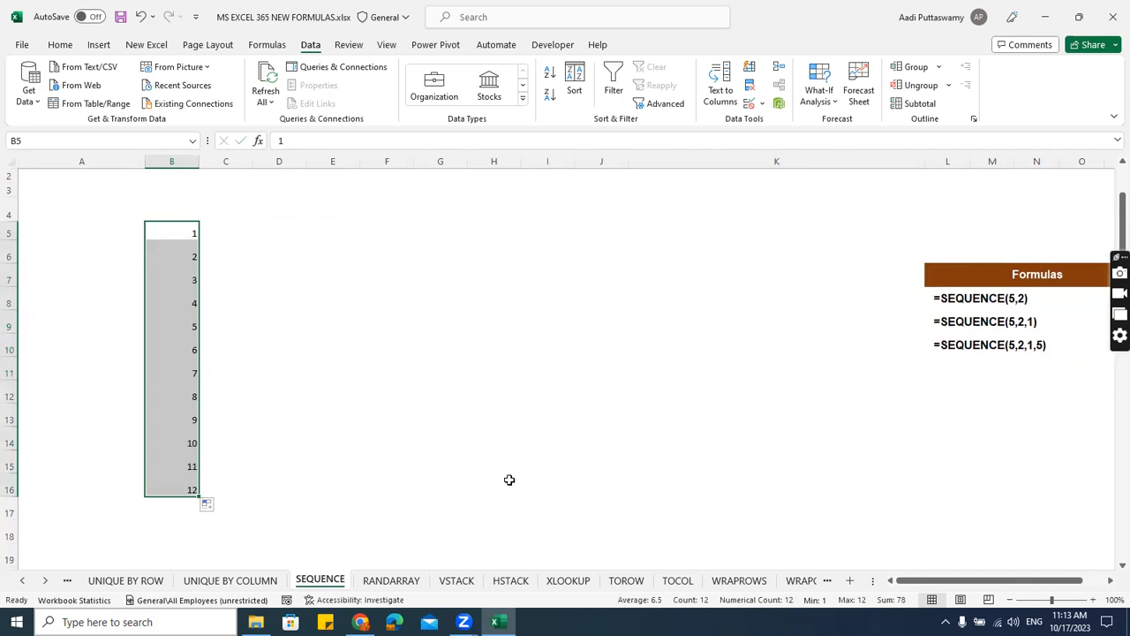
Clear the filled numbers from B5:B16 and select B5 again.
key(Delete)
key(Up)
key(Down)
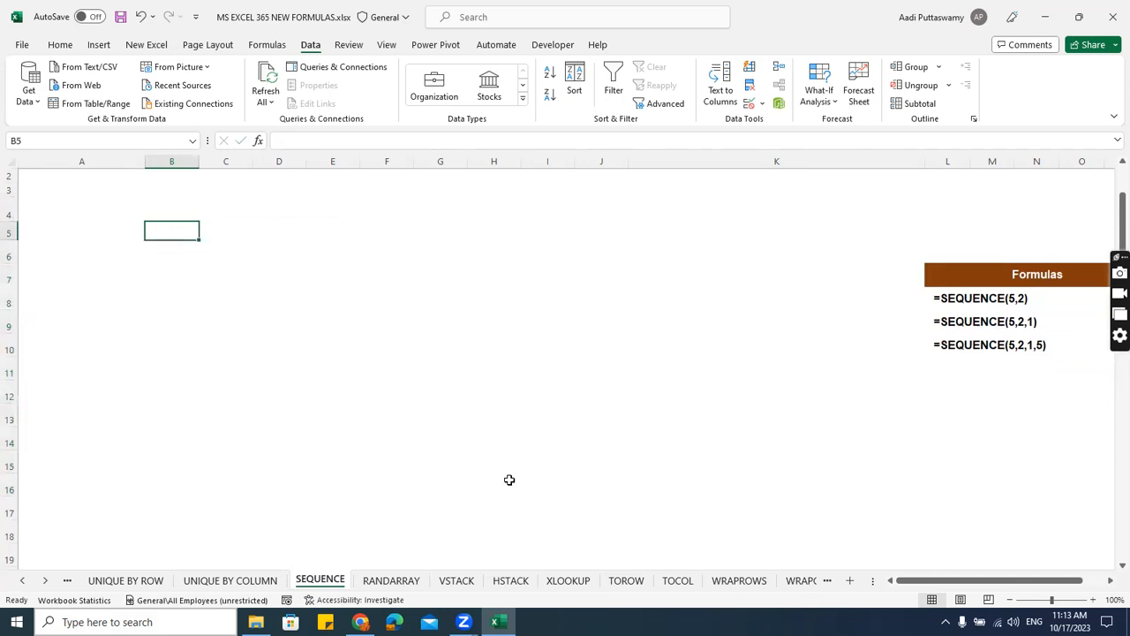
Enter a SEQUENCE formula in B5 that generates 10 rows of numbers.
scroll(529, 456, up, 1)
text(=se)
key(Tab)
key(BackSpace)
key(BackSpace)
key(BackSpace)
key(BackSpace)
key(BackSpace)
key(BackSpace)
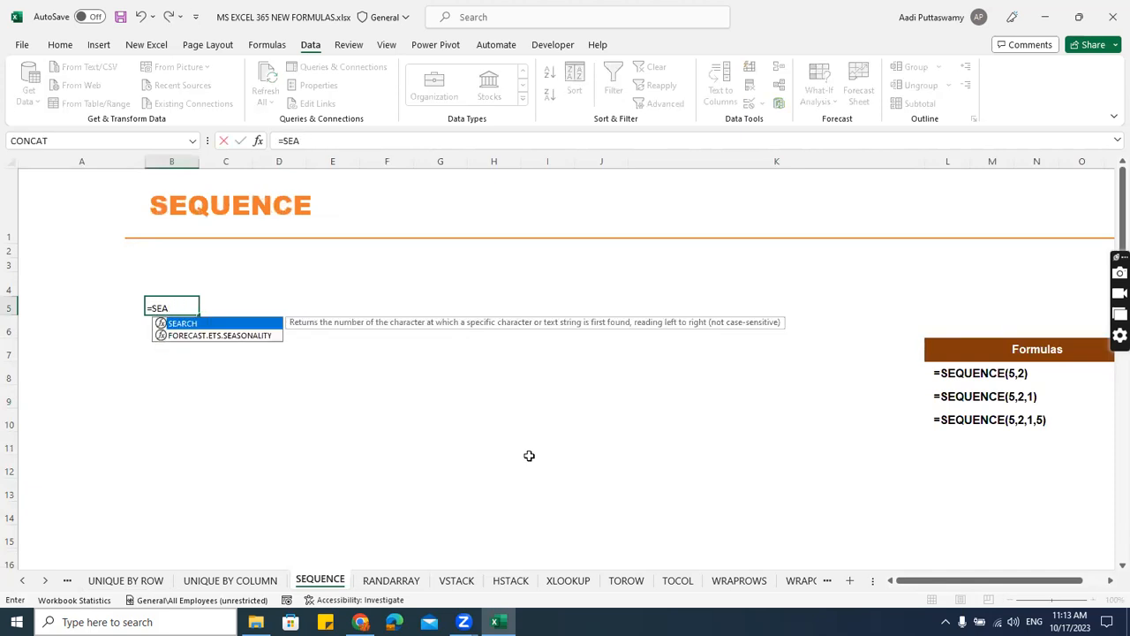
text(equ)
key(Tab)
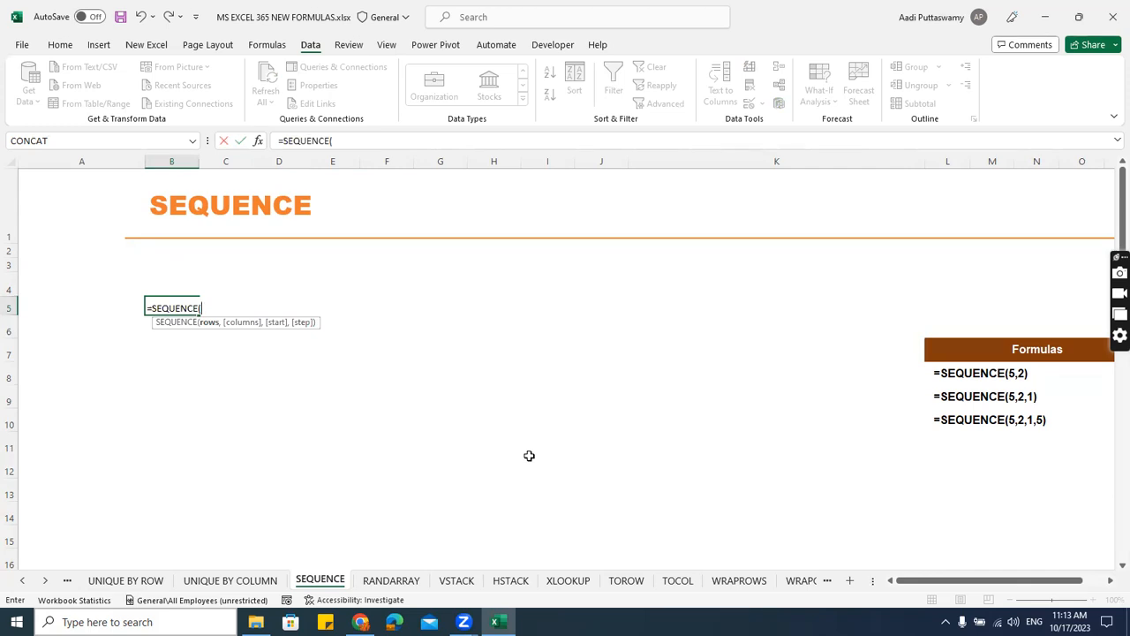
text(10))
key(Return)
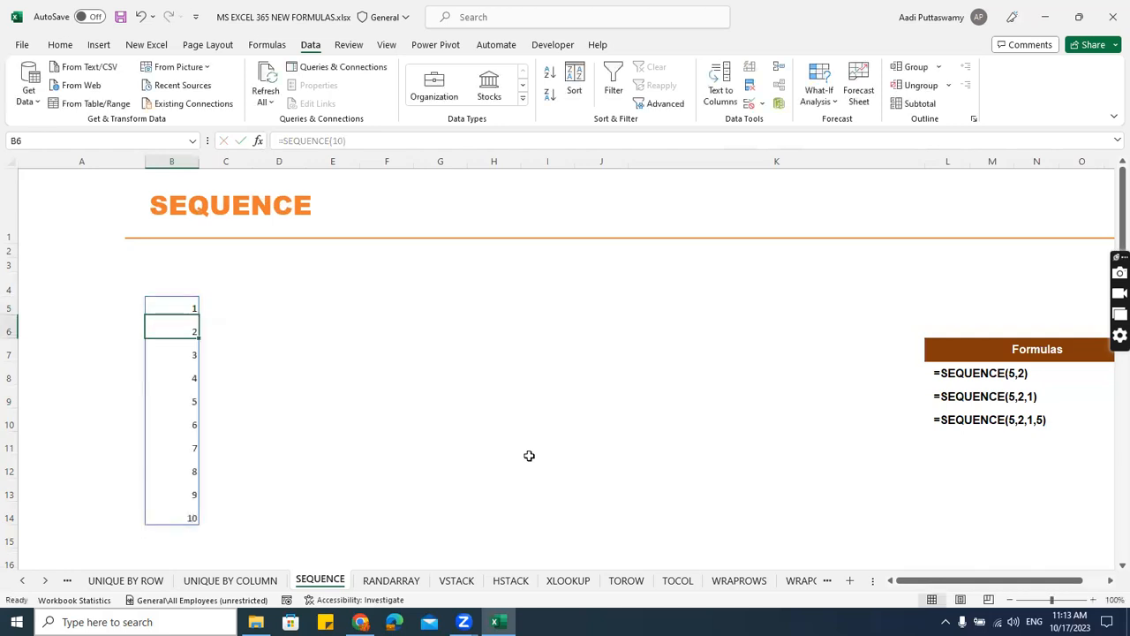
Change the row count of the B5 SEQUENCE formula to 100 and check the end of the list.
ctrl+scroll(539, 458, up, 2)
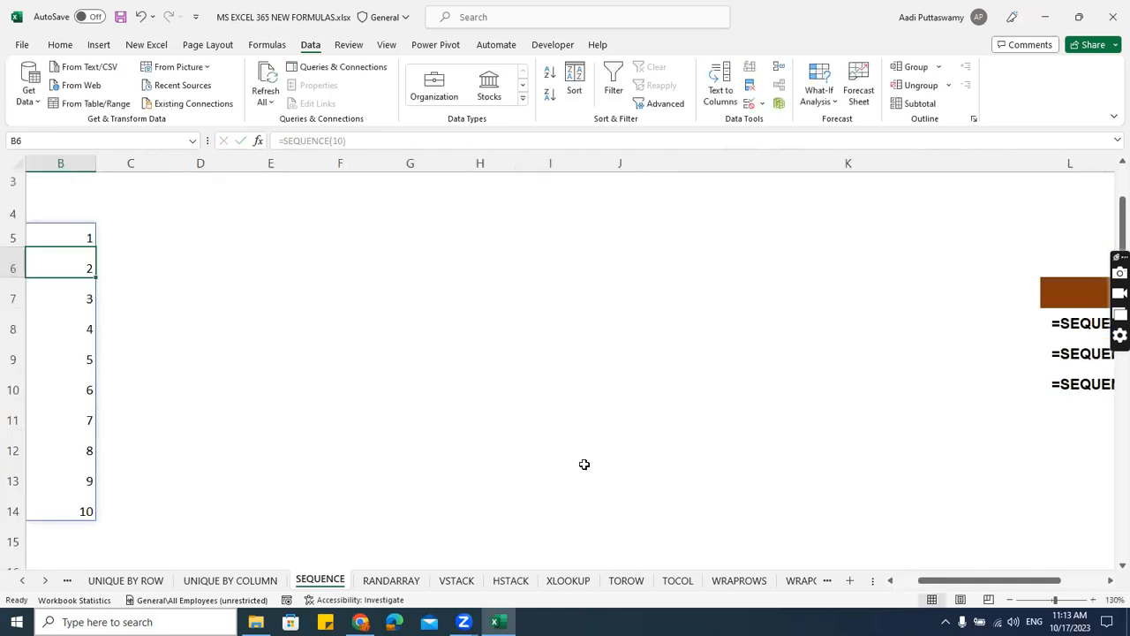
drag(958, 581, 928, 582)
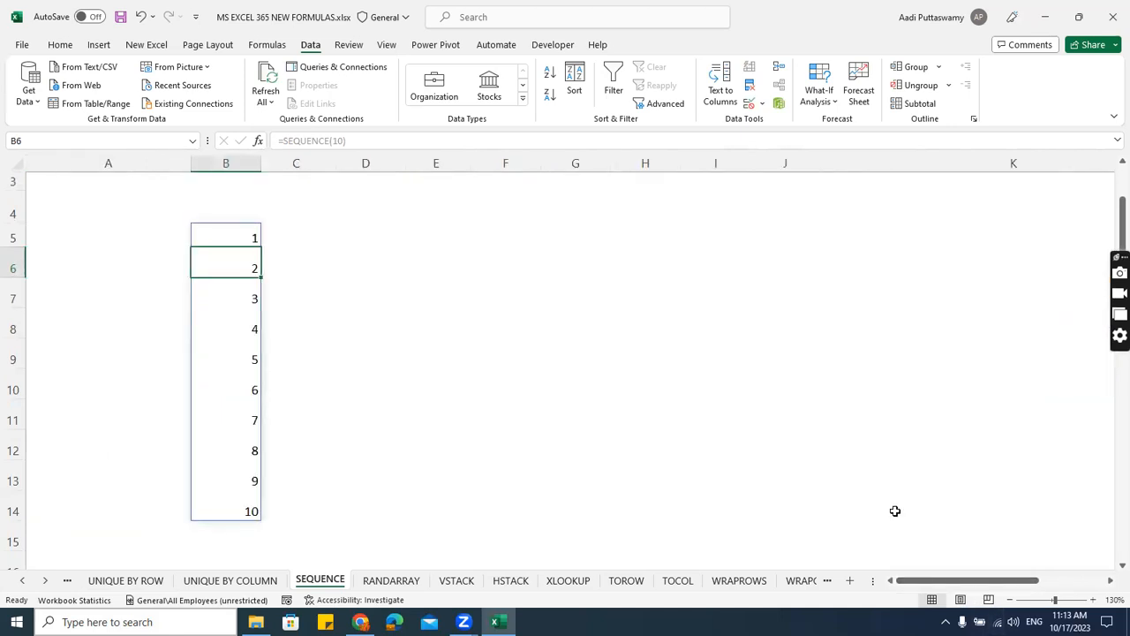
click(247, 237)
double_click(274, 238)
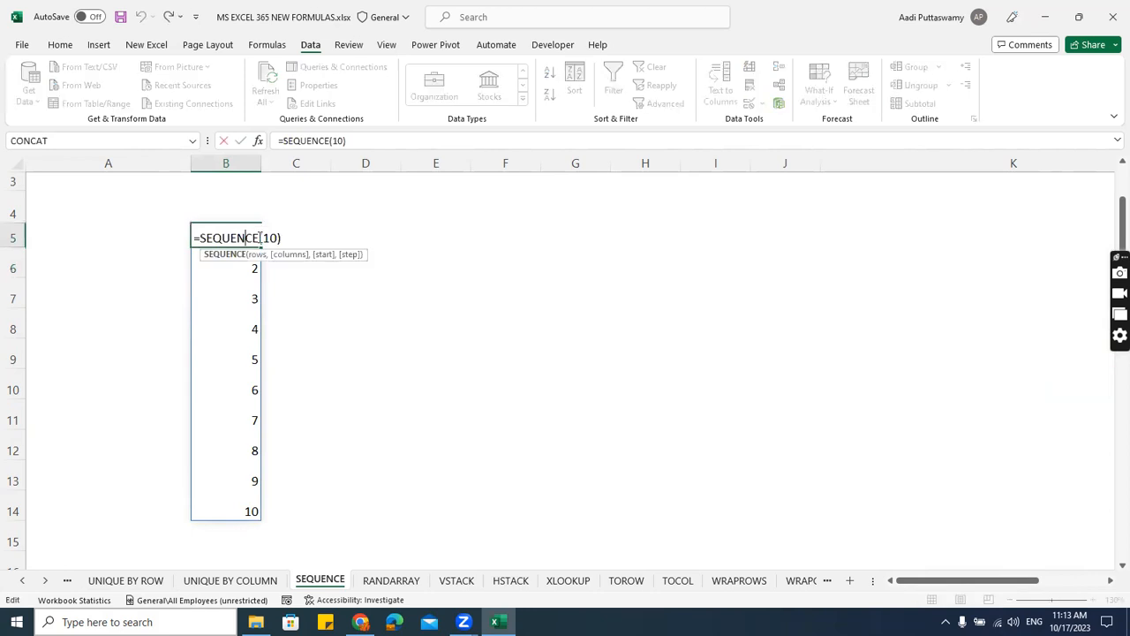
text(0)
key(Return)
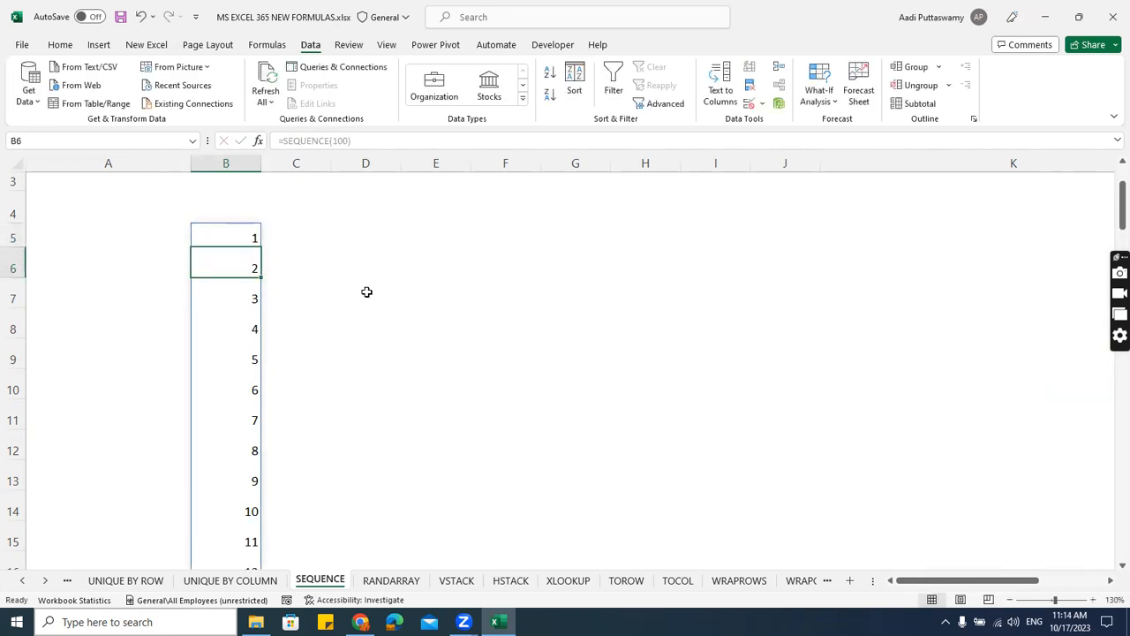
key(ctrl+Down)
key(ctrl+Up)
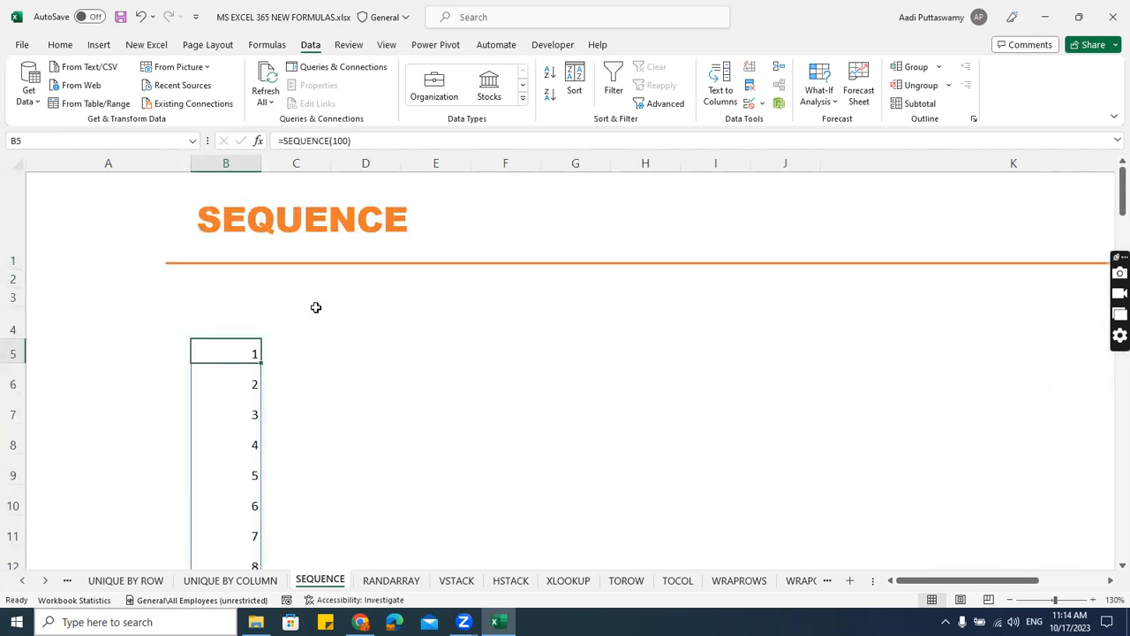
Add 3 as the columns argument of the B5 SEQUENCE formula.
double_click(280, 353)
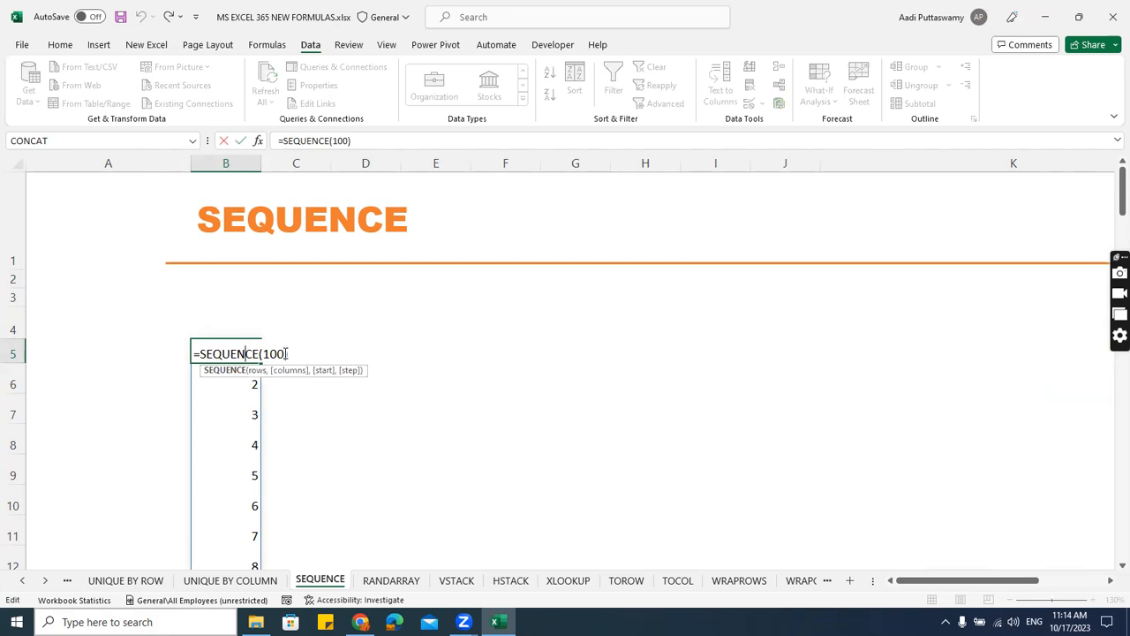
text(,3)
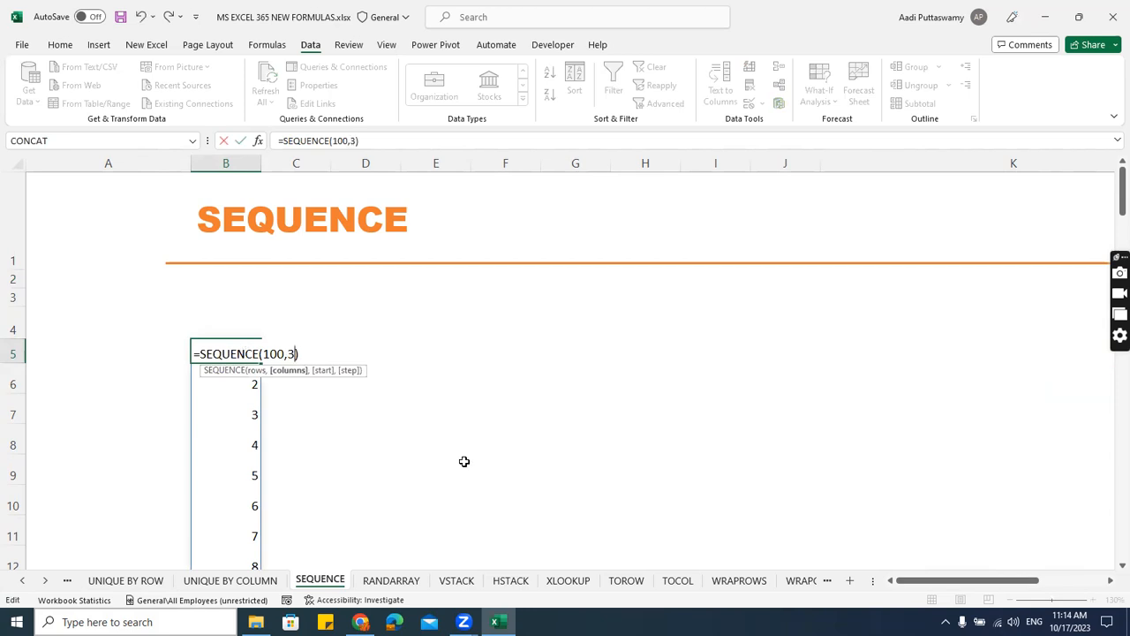
key(Return)
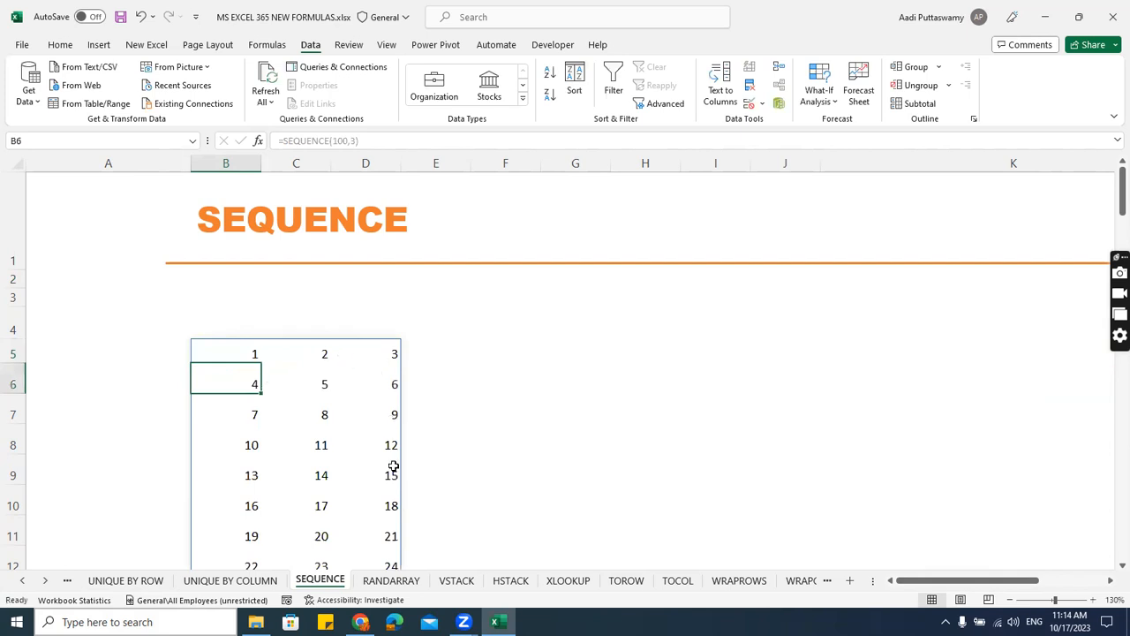
Examine the three-column SEQUENCE output from its first to its last row.
scroll(393, 499, down, 5)
scroll(410, 499, down, 20)
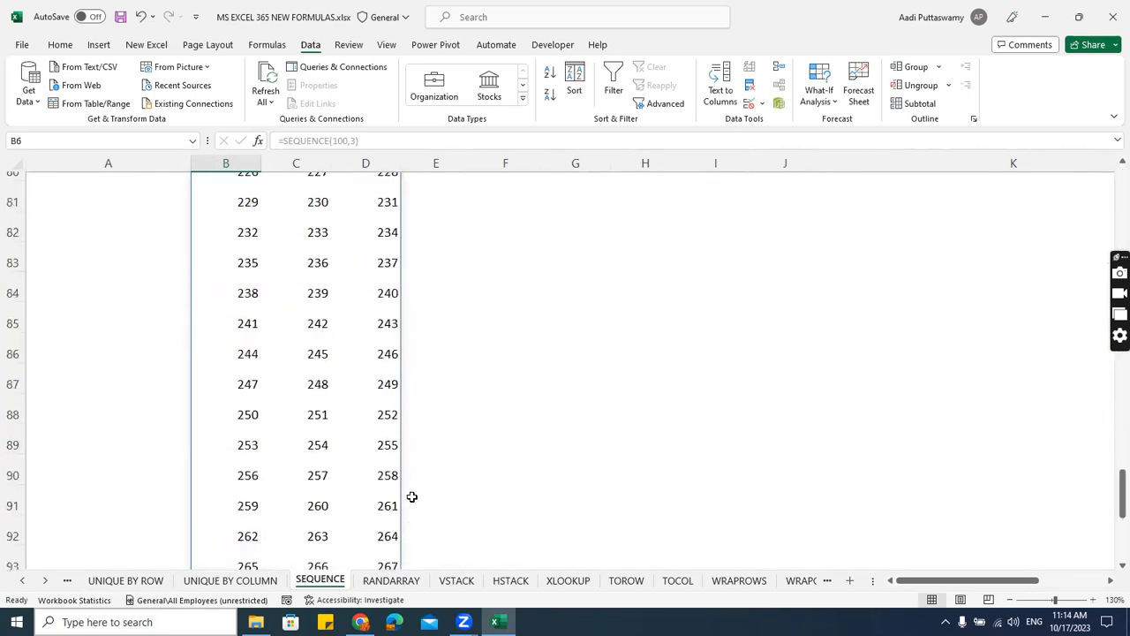
scroll(412, 496, up, 20)
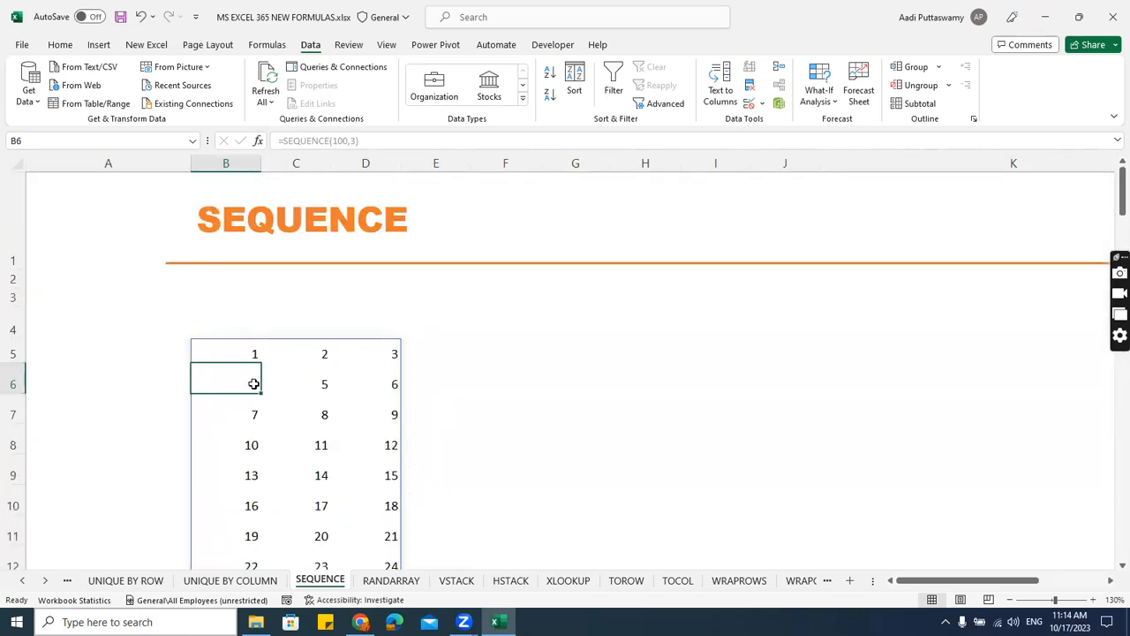
key(ctrl+Down)
key(ctrl+Up)
key(ctrl+Up)
key(Down)
key(Down)
key(Down)
key(Down)
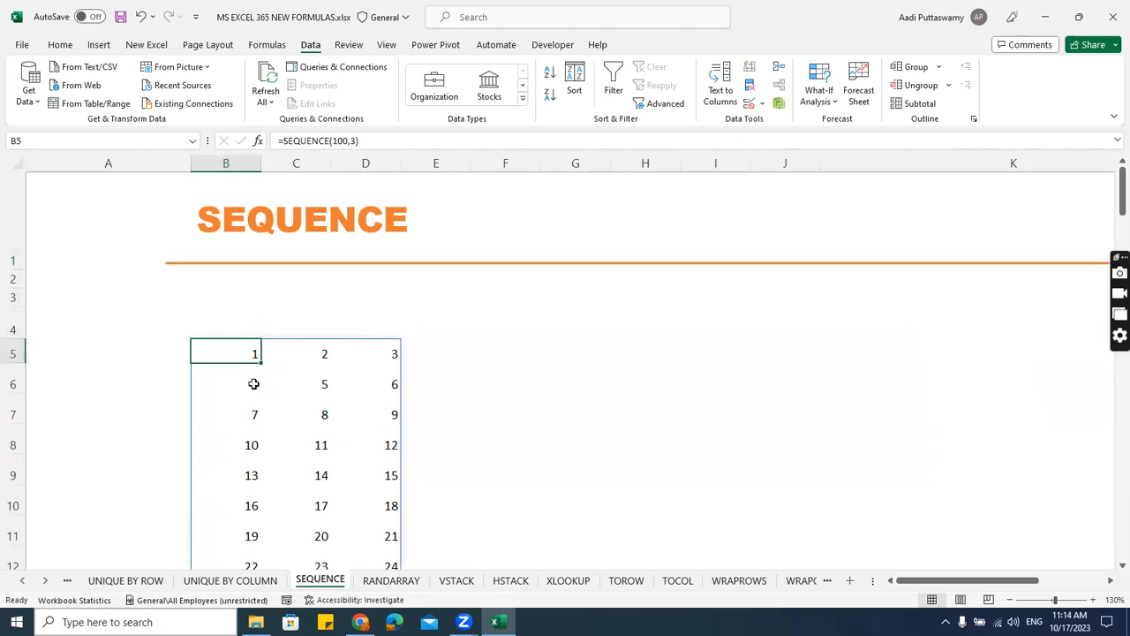
Change the row count of the B5 SEQUENCE formula to 10, keeping three columns.
double_click(256, 352)
key(BackSpace)
key(Return)
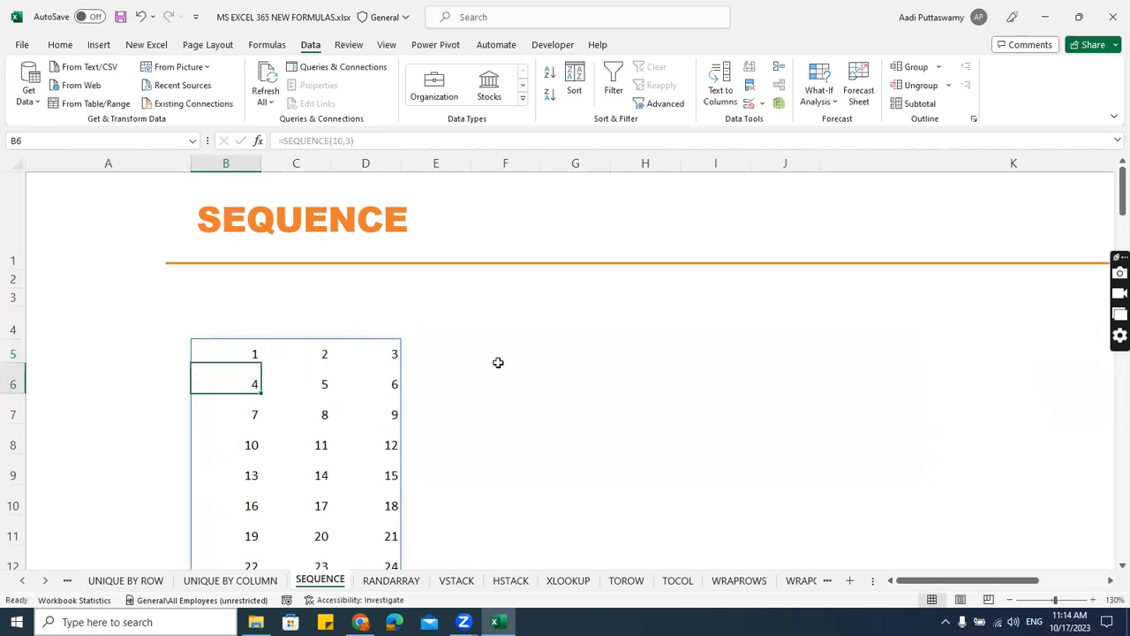
scroll(503, 375, down, 2)
scroll(504, 376, up, 1)
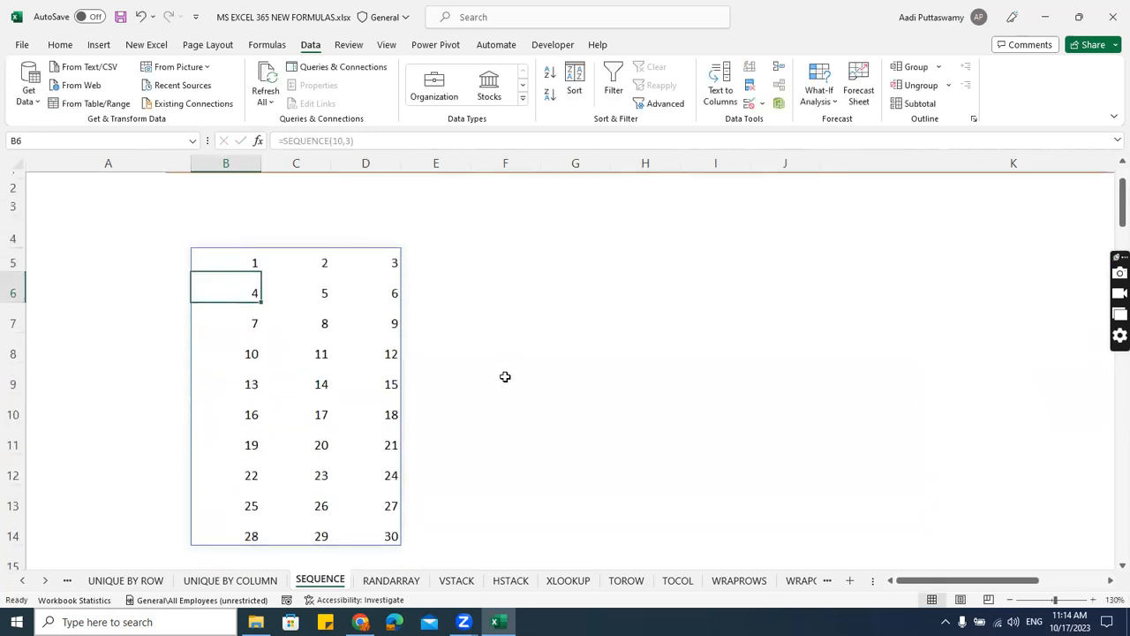
Extend the B5 SEQUENCE formula with a start value of 101 and a step of 2.
double_click(248, 261)
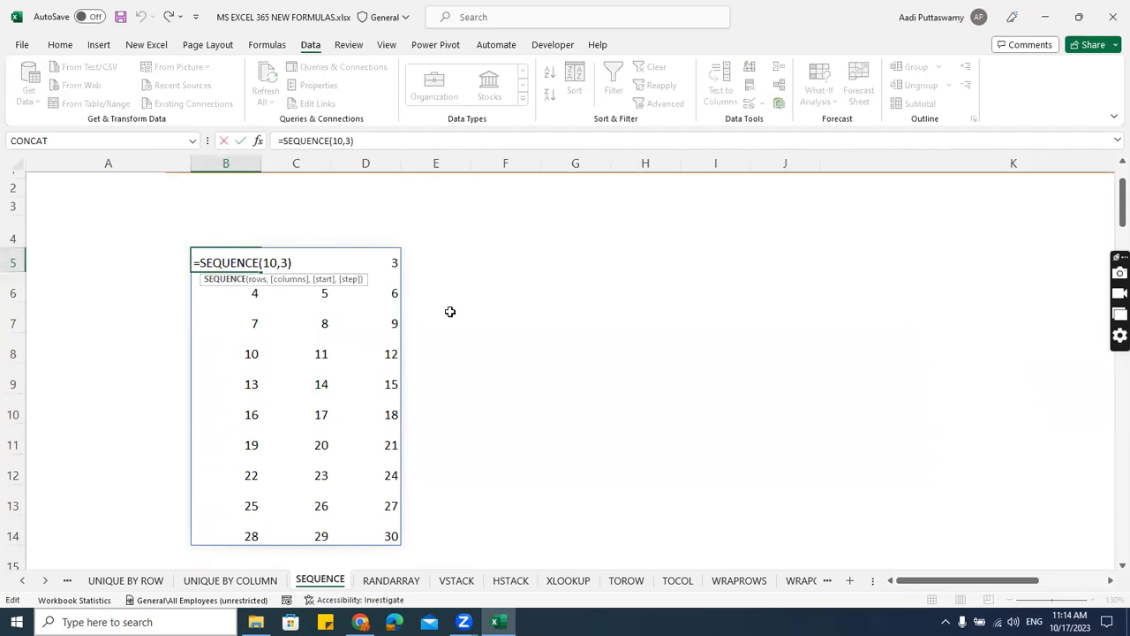
click(289, 264)
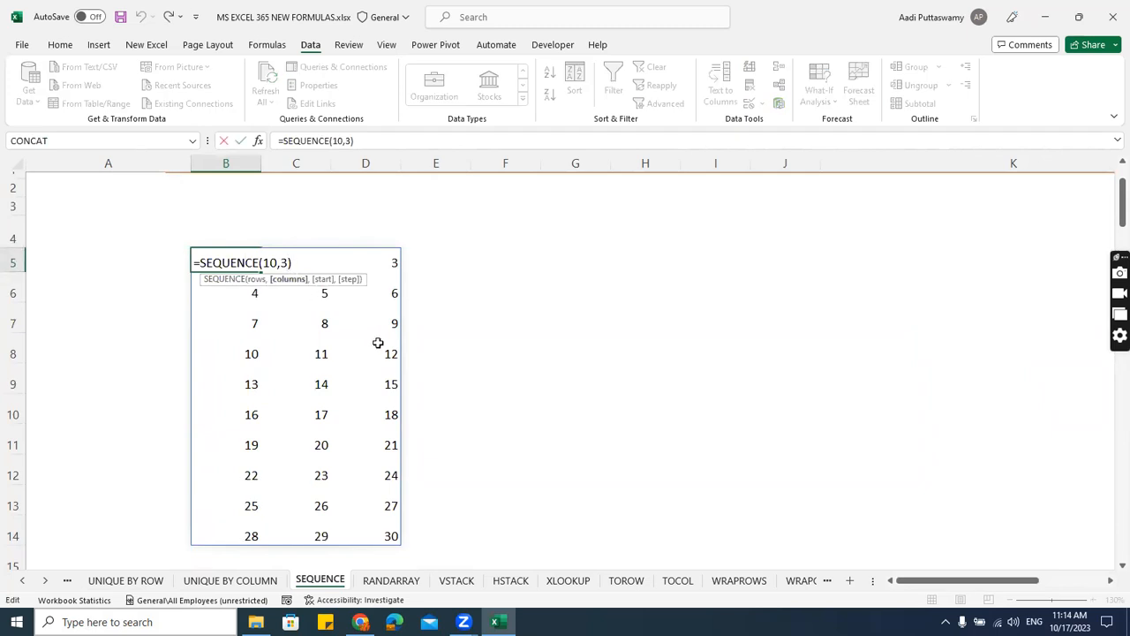
text(,)
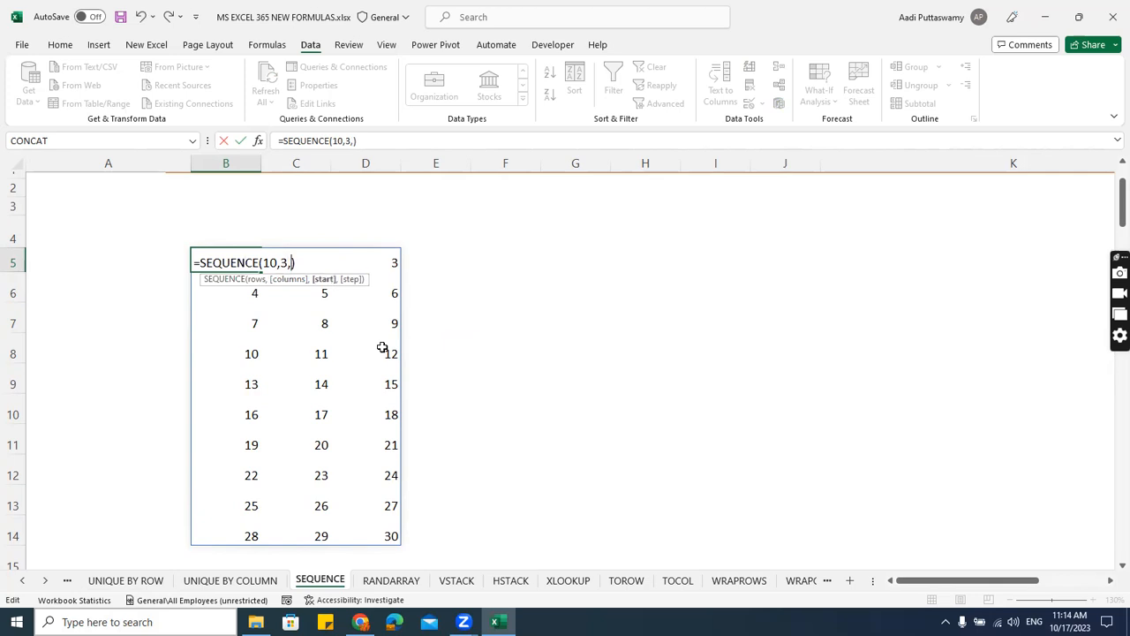
text(101,)
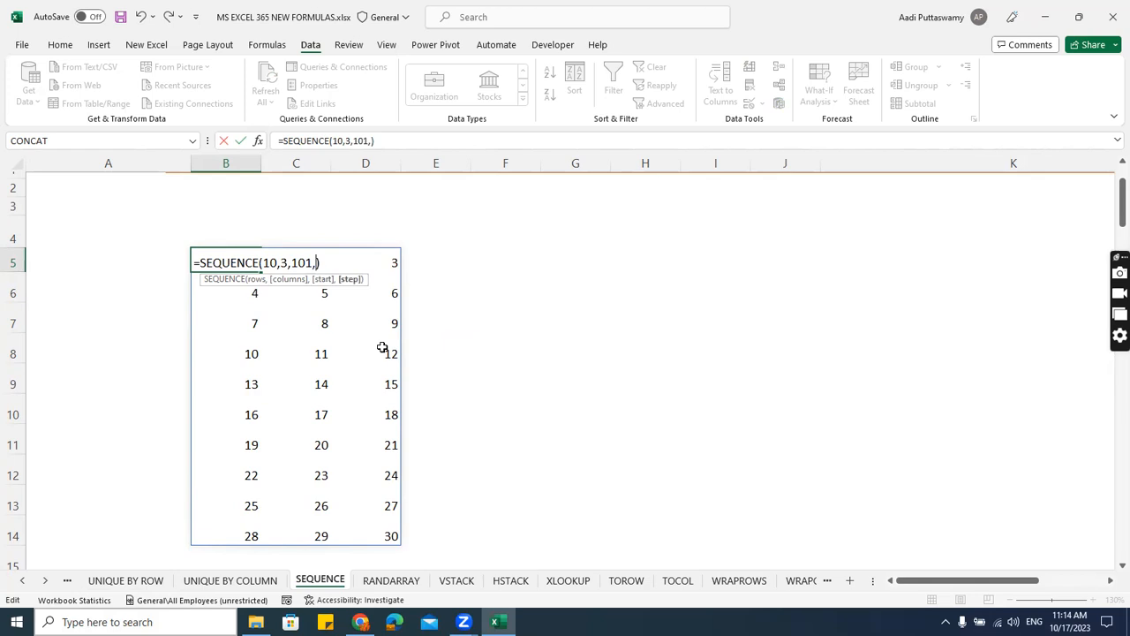
text(2)
key(Return)
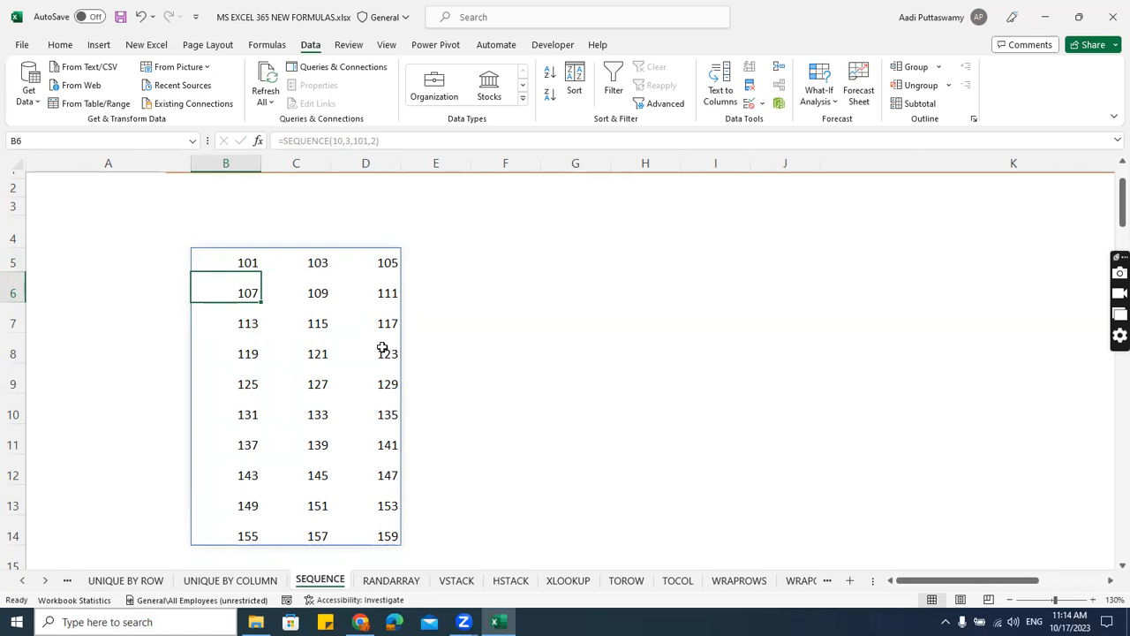
Open the RANDARRAY sheet and bring its heading and first columns into view.
click(392, 580)
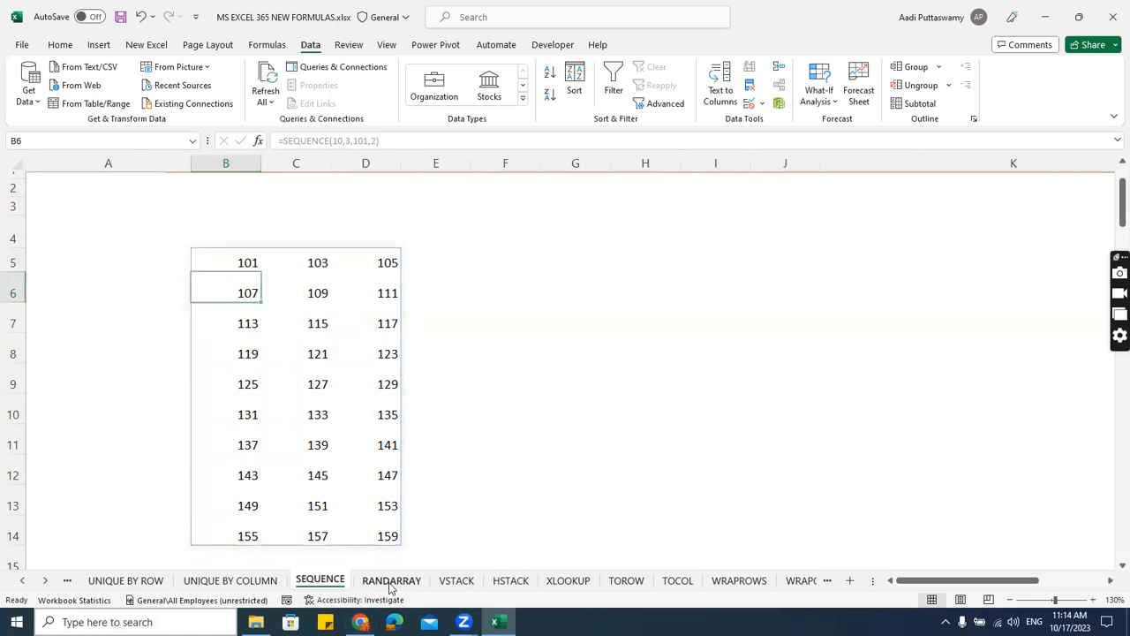
click(234, 284)
ctrl+scroll(230, 325, up, 1)
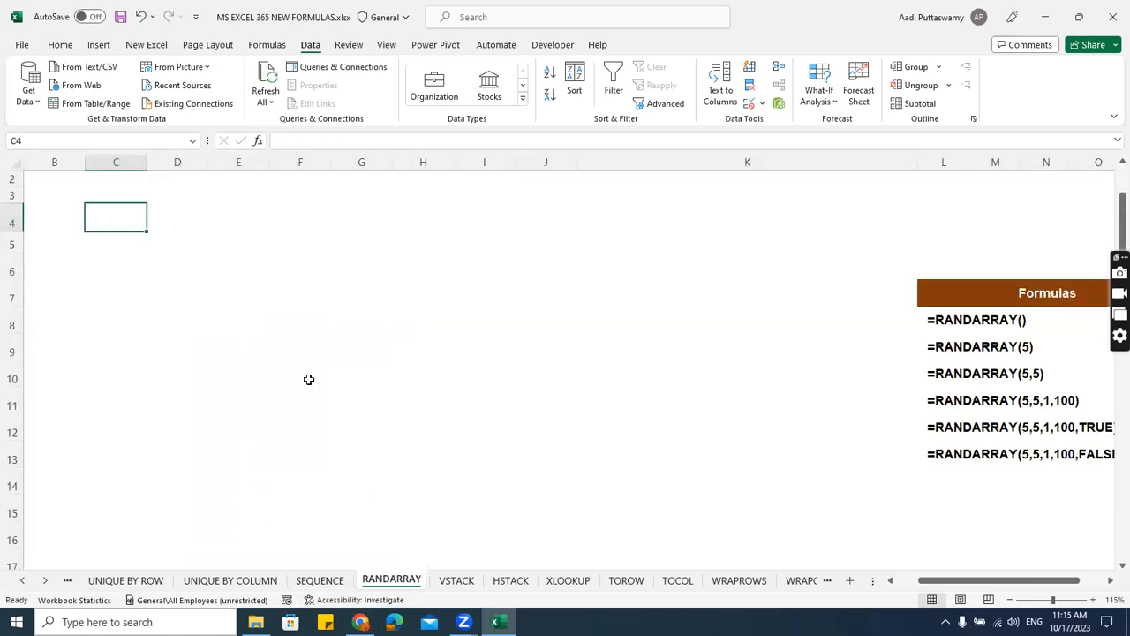
ctrl+scroll(353, 389, up, 1)
scroll(415, 406, up, 1)
drag(994, 581, 926, 594)
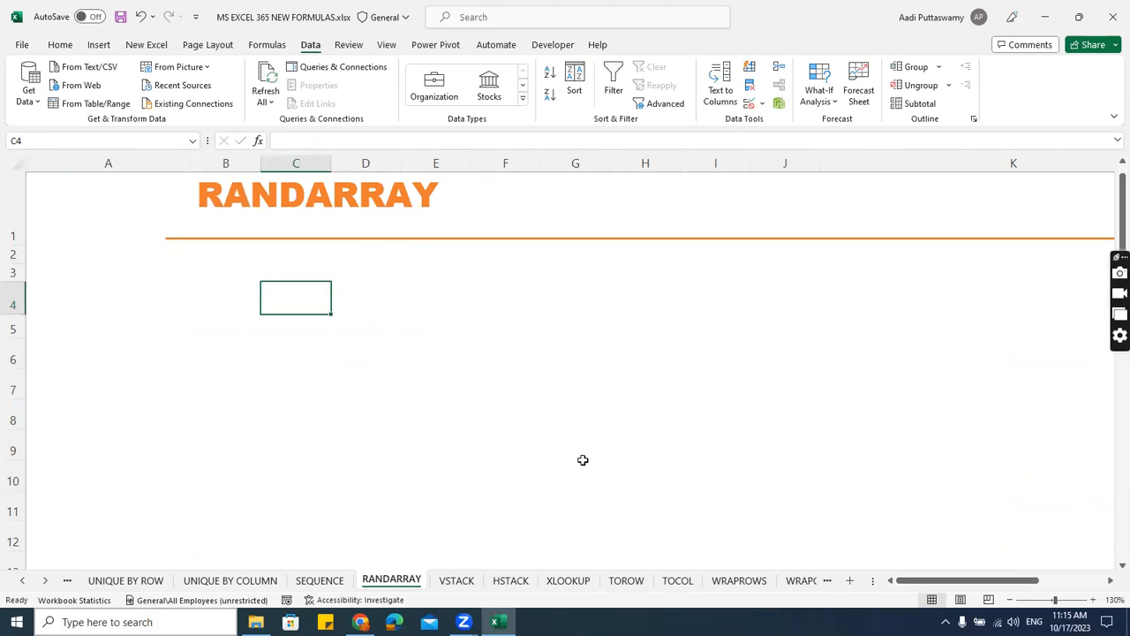
Enter the formula =RAND() in cell B4 of the RANDARRAY sheet.
key(Left)
text(=ran)
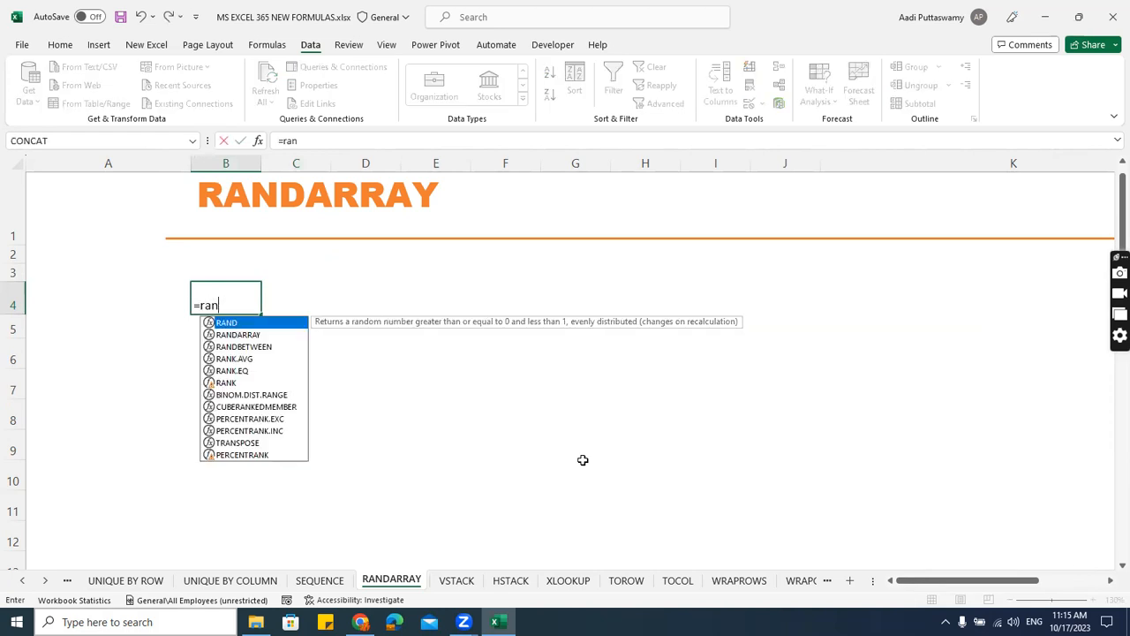
key(Tab)
text())
key(Return)
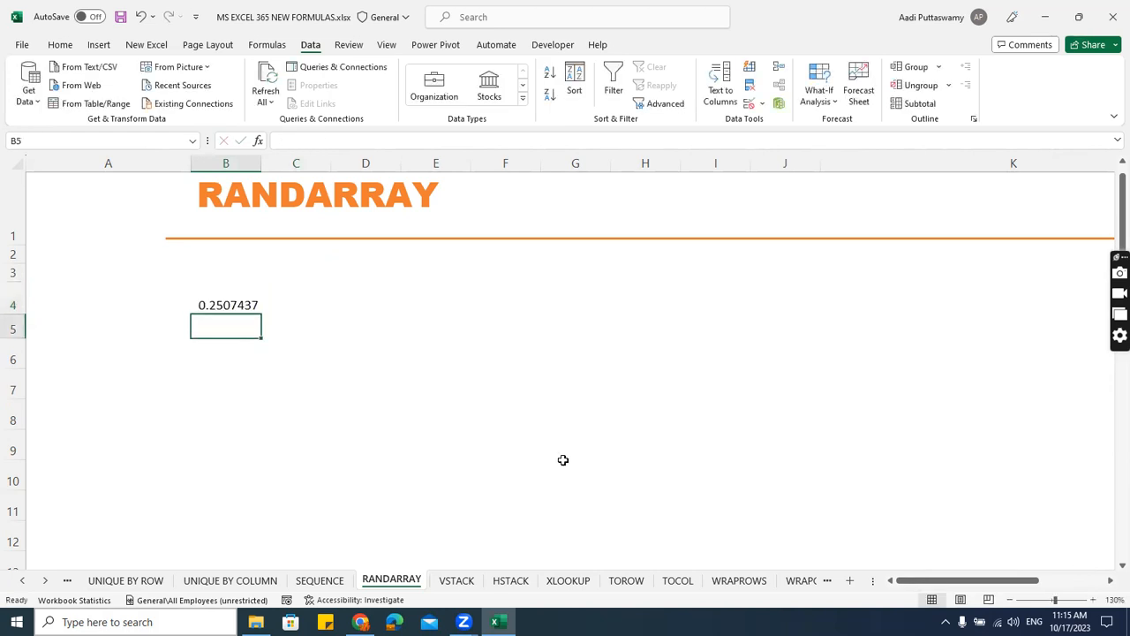
Fill the RAND formula down and across B4:F10, and clear the filled range.
mouse_move(228, 305)
mouse_down()
mouse_move(506, 432)
mouse_move(518, 463)
mouse_up()
key(ctrl+d)
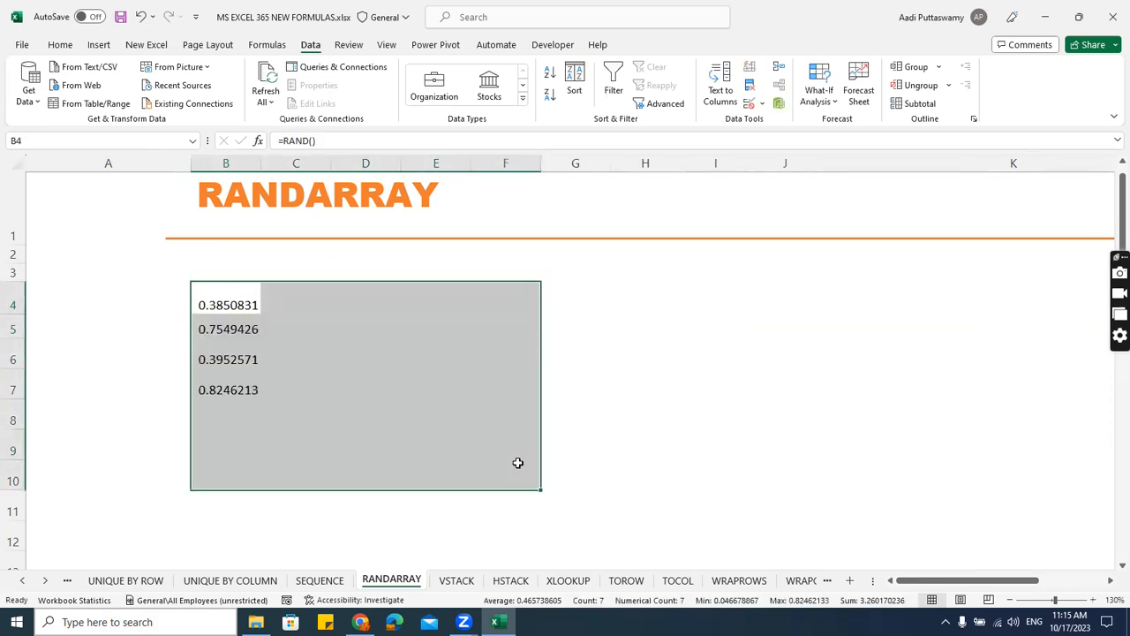
key(ctrl+r)
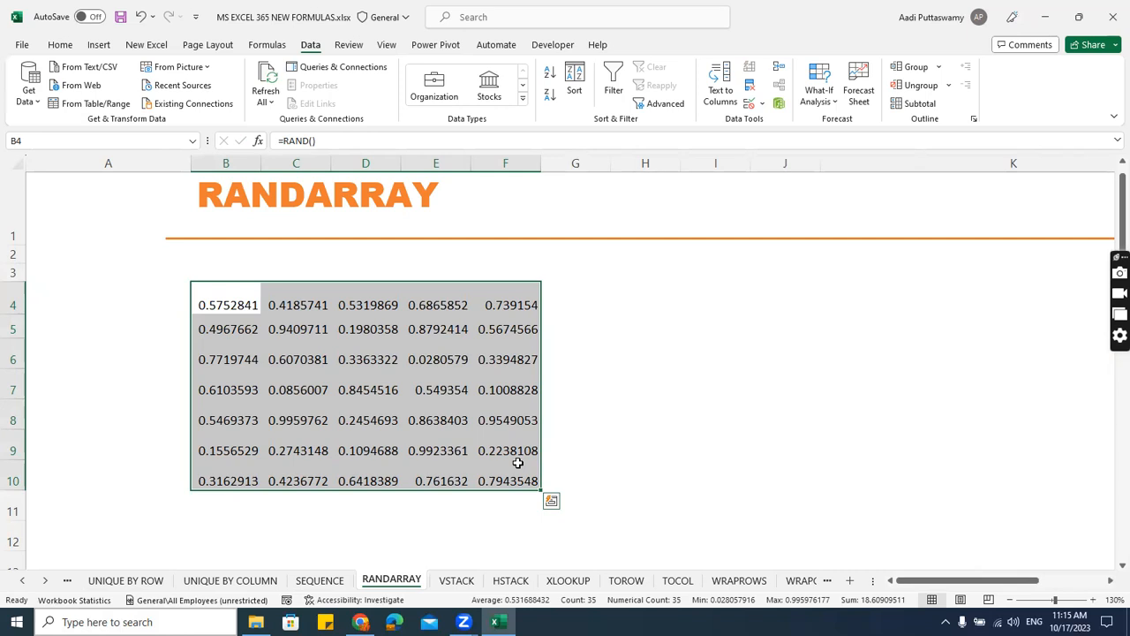
key(Delete)
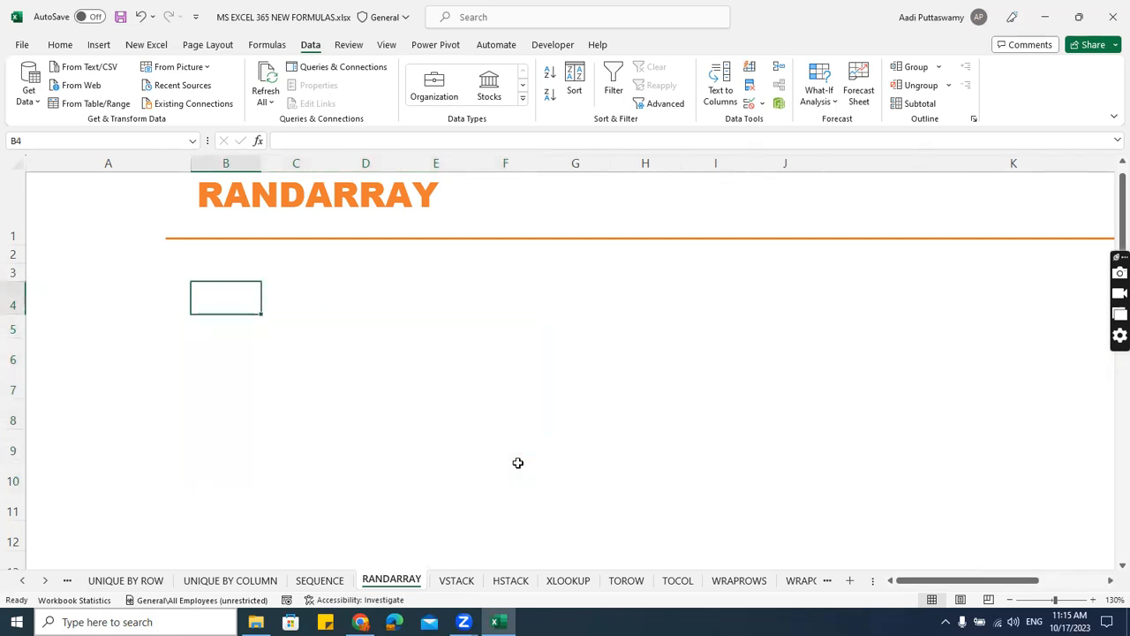
Enter the formula =RANDBETWEEN(1,100) in cell B4.
text(re)
key(BackSpace)
key(BackSpace)
text(=rand)
key(Down)
key(Down)
key(Tab)
text(1,100)
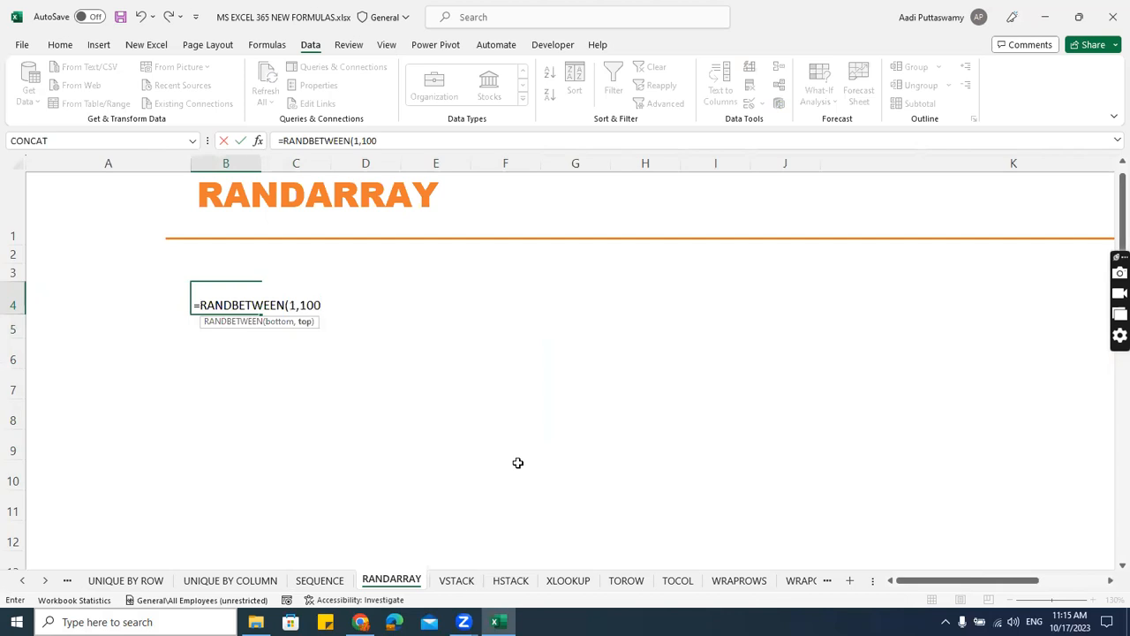
key(Return)
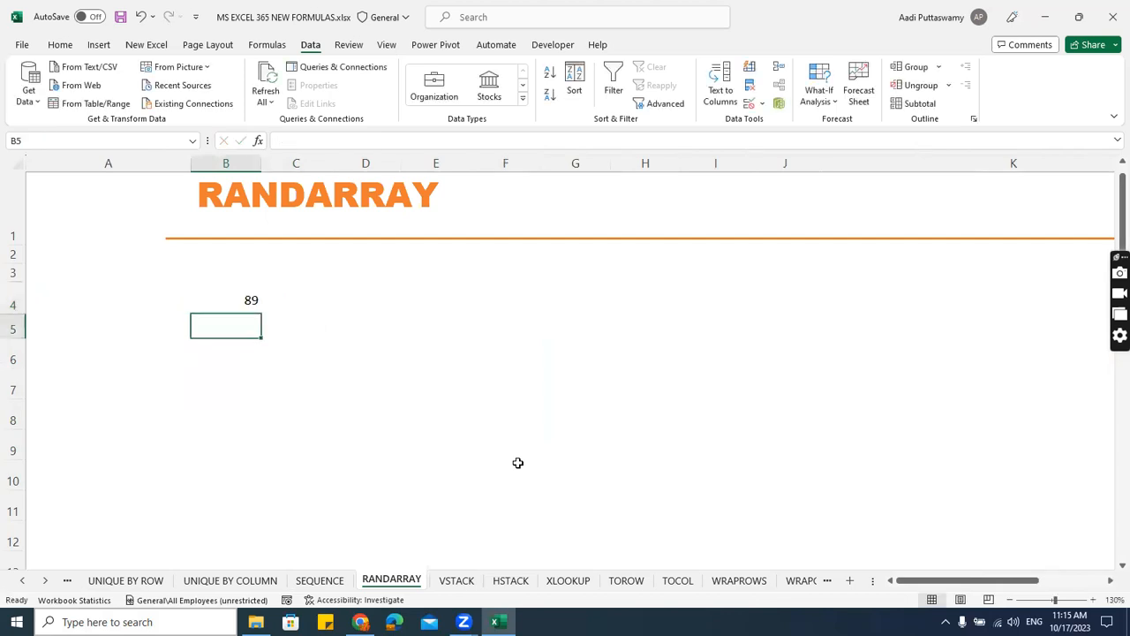
Fill the RANDBETWEEN formula down and across B4:H11, and clear the filled range.
drag(244, 309, 646, 507)
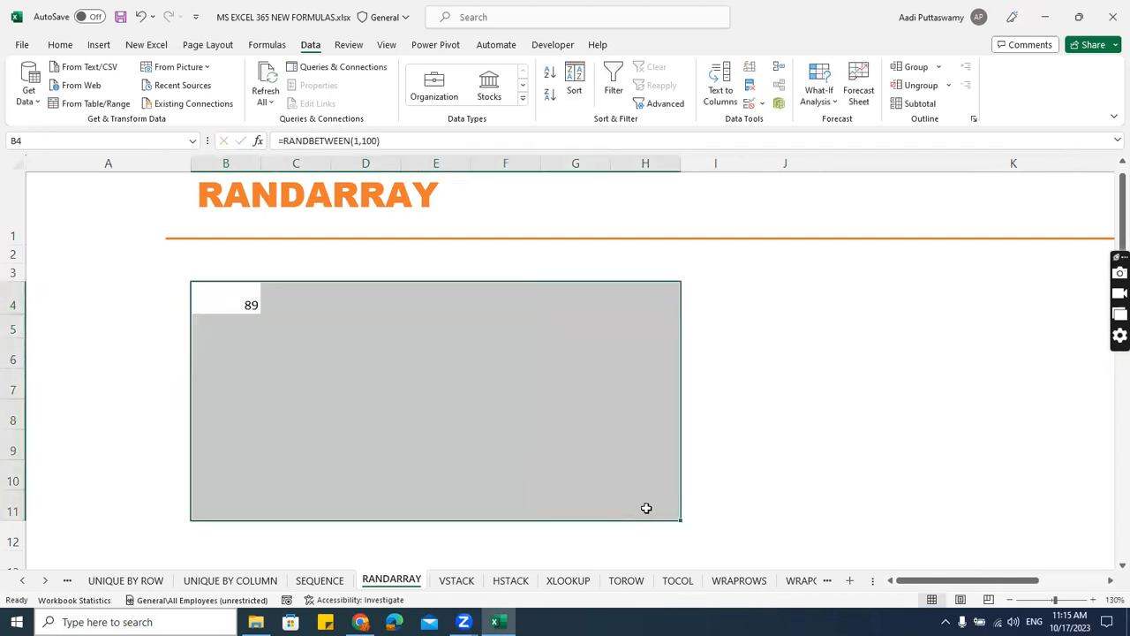
key(ctrl+d)
key(ctrl+r)
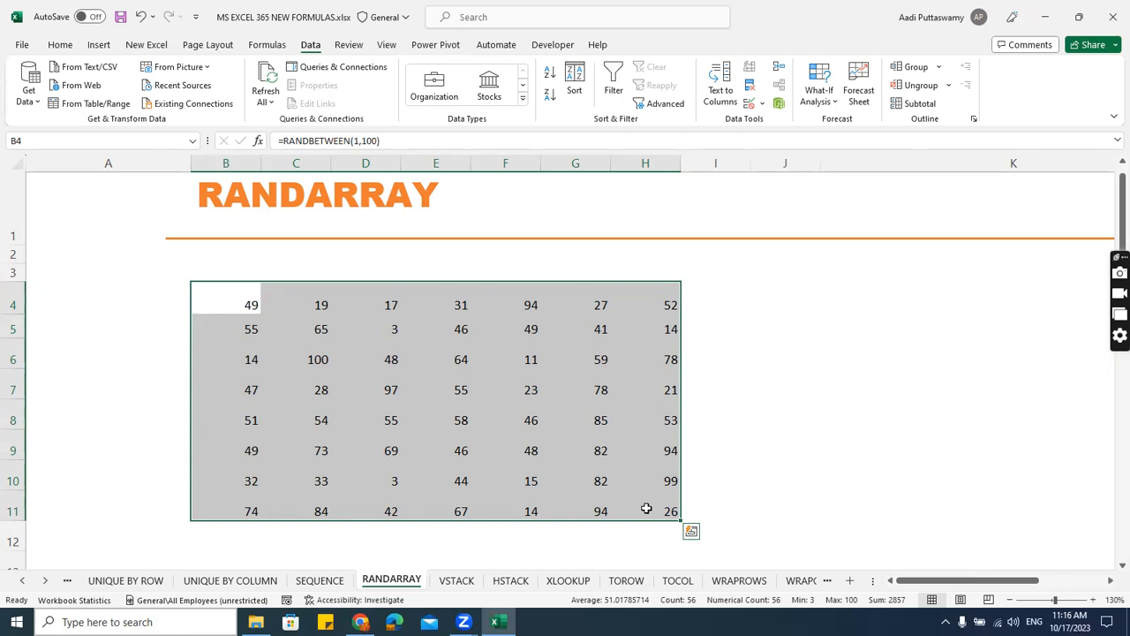
key(Delete)
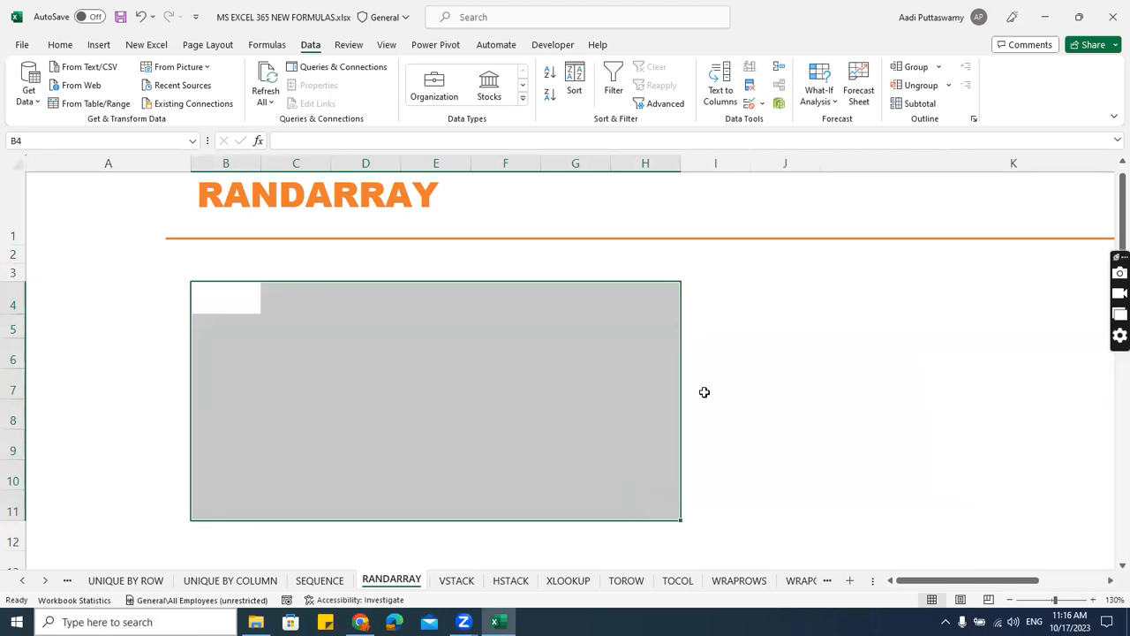
Enter =RANDARRAY(10,5) in B4 to generate 10 rows and 5 columns of random numbers.
click(267, 304)
click(254, 300)
text(=ran)
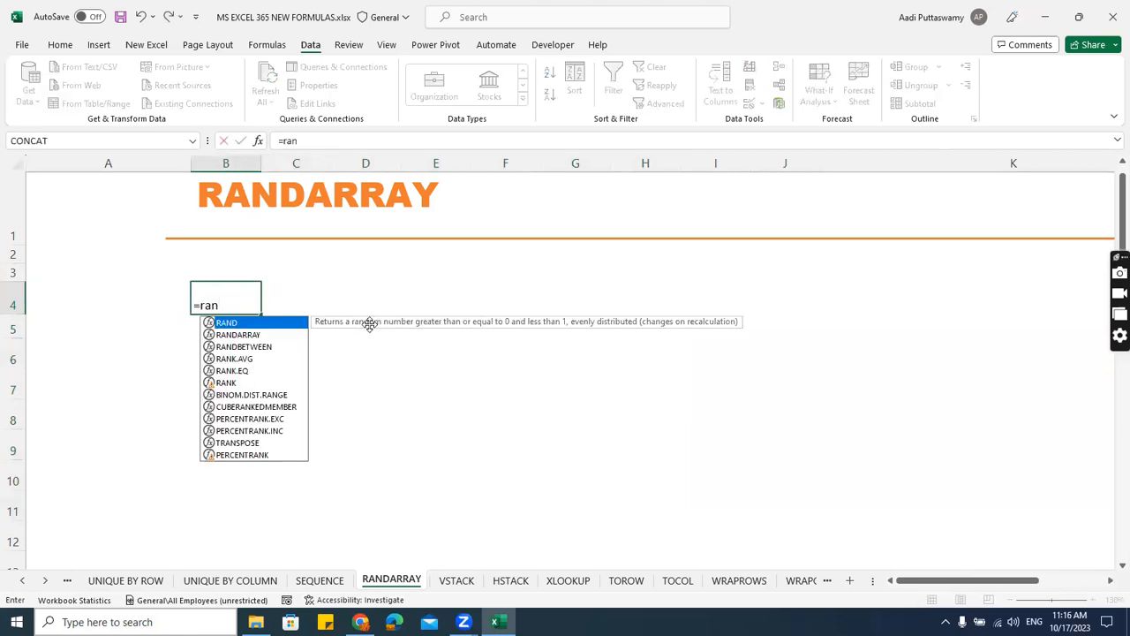
key(Down)
key(Tab)
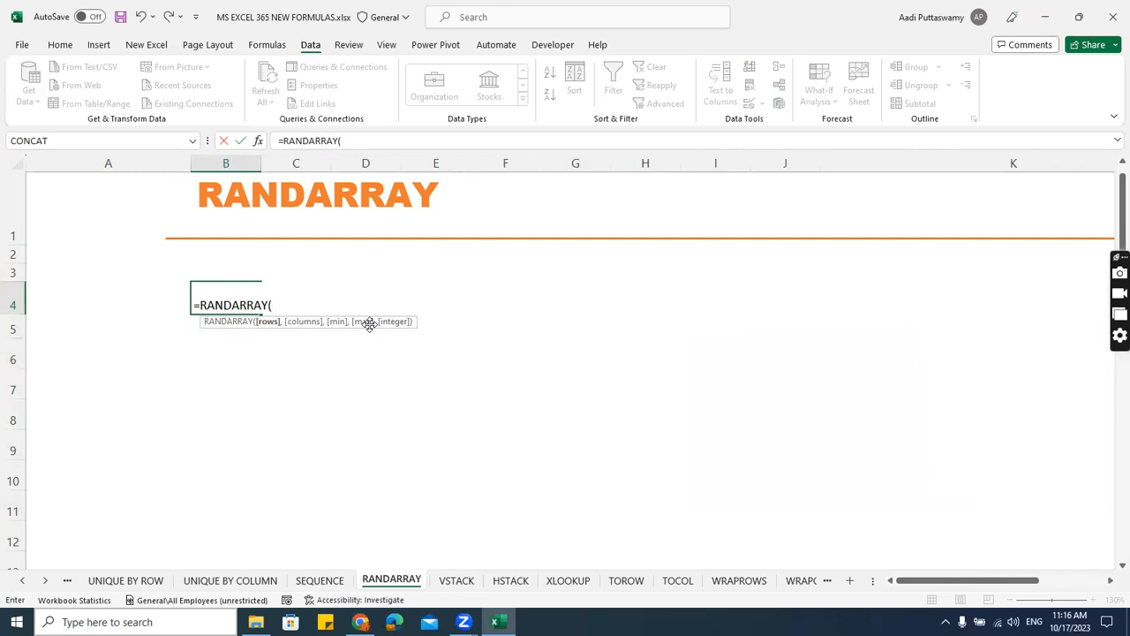
text(10,5))
key(Return)
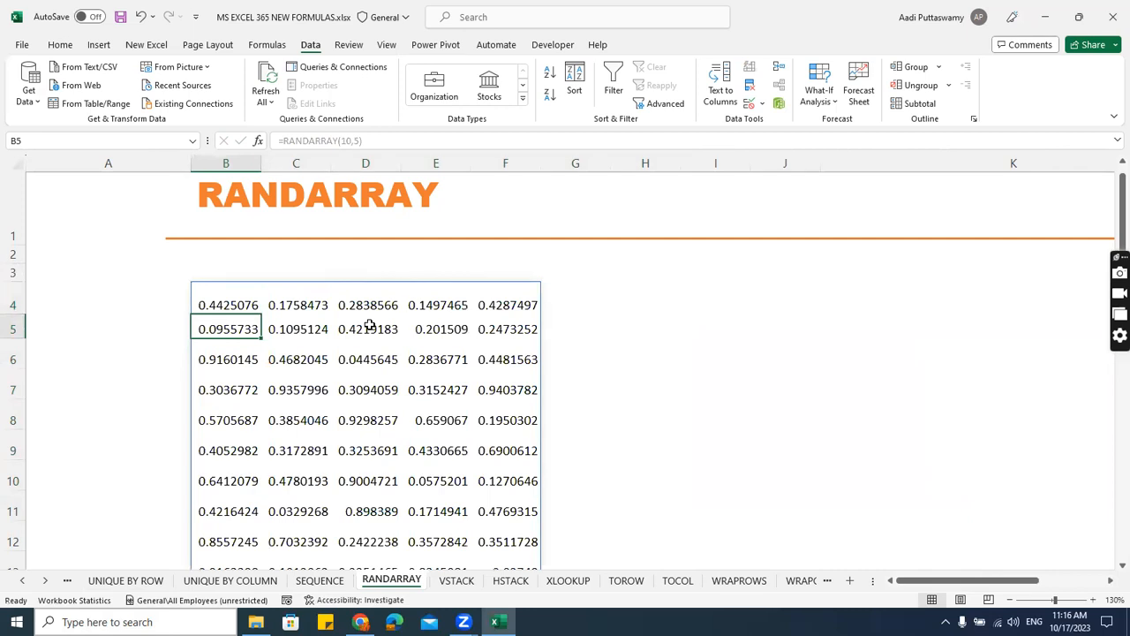
Extend the B4 RANDARRAY formula with a minimum of 1, a maximum of 100 and TRUE for integers.
double_click(227, 301)
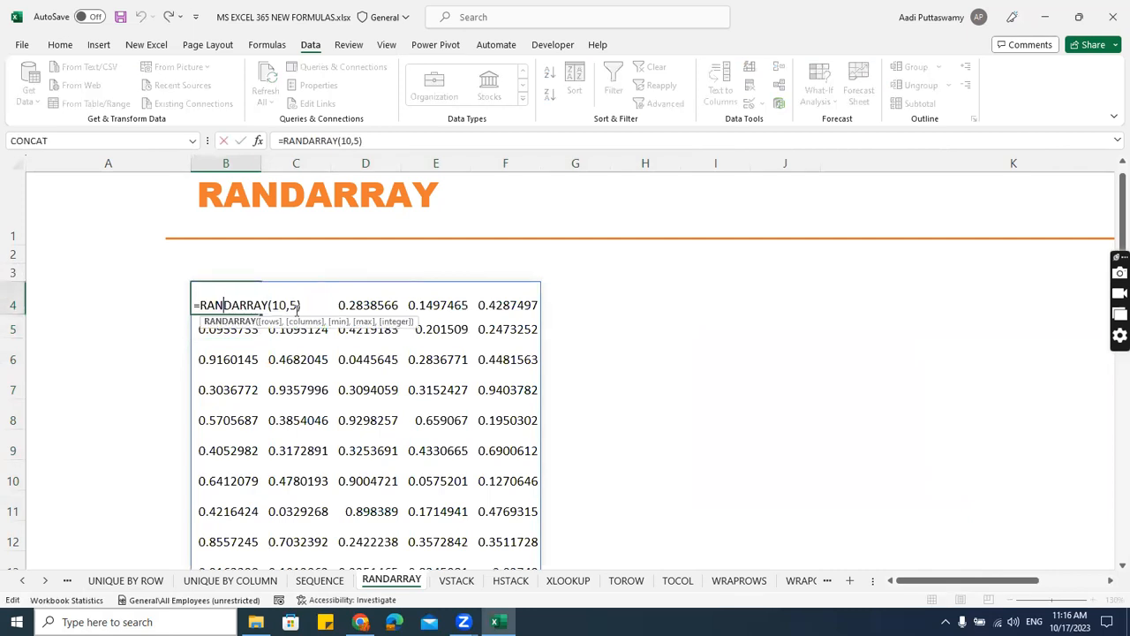
text(,)
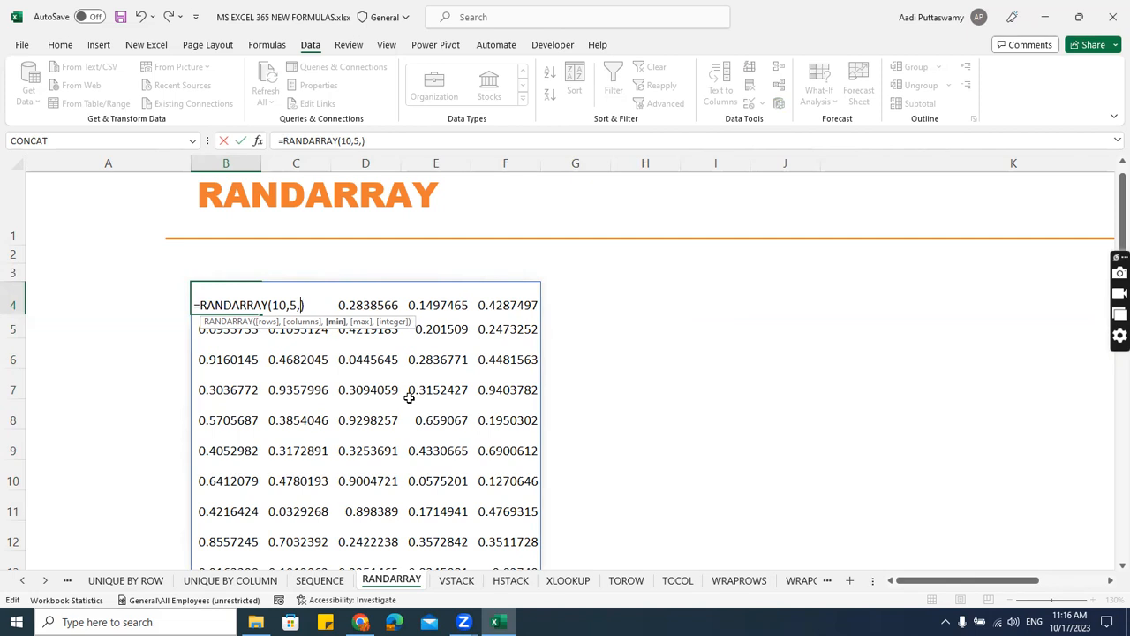
text(1,)
text(100)
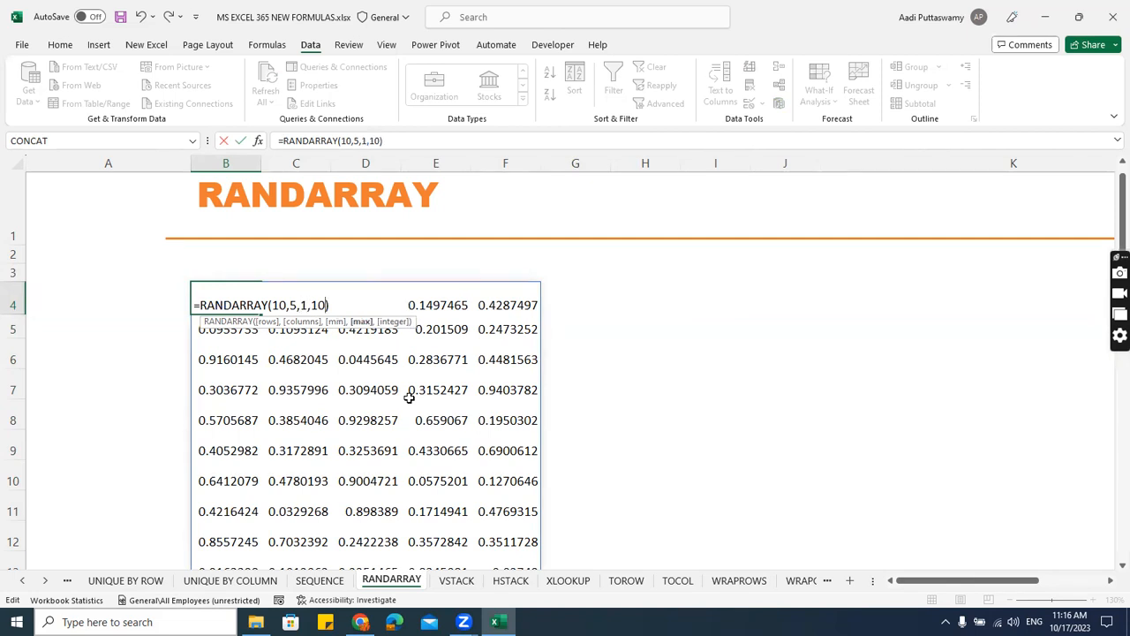
text(,)
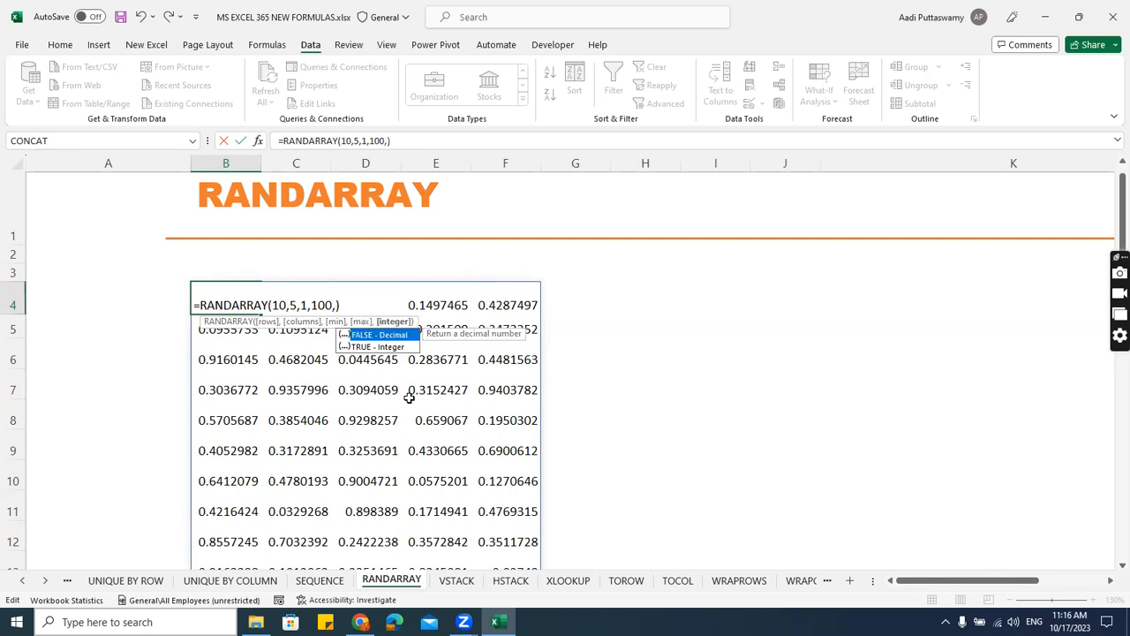
key(Down)
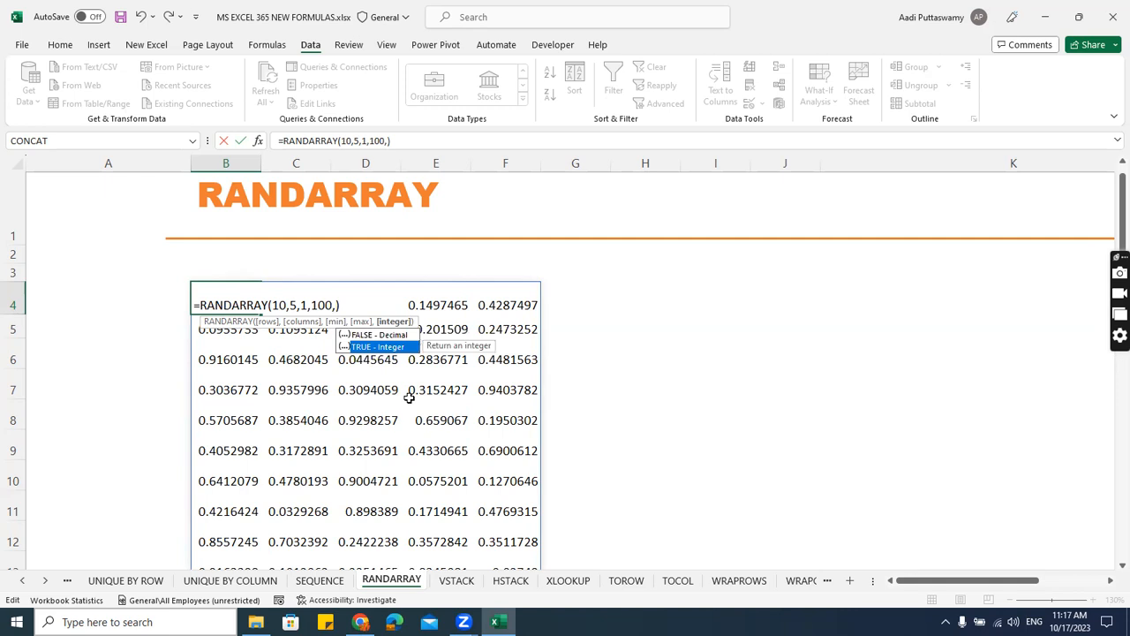
key(Tab)
text())
key(Return)
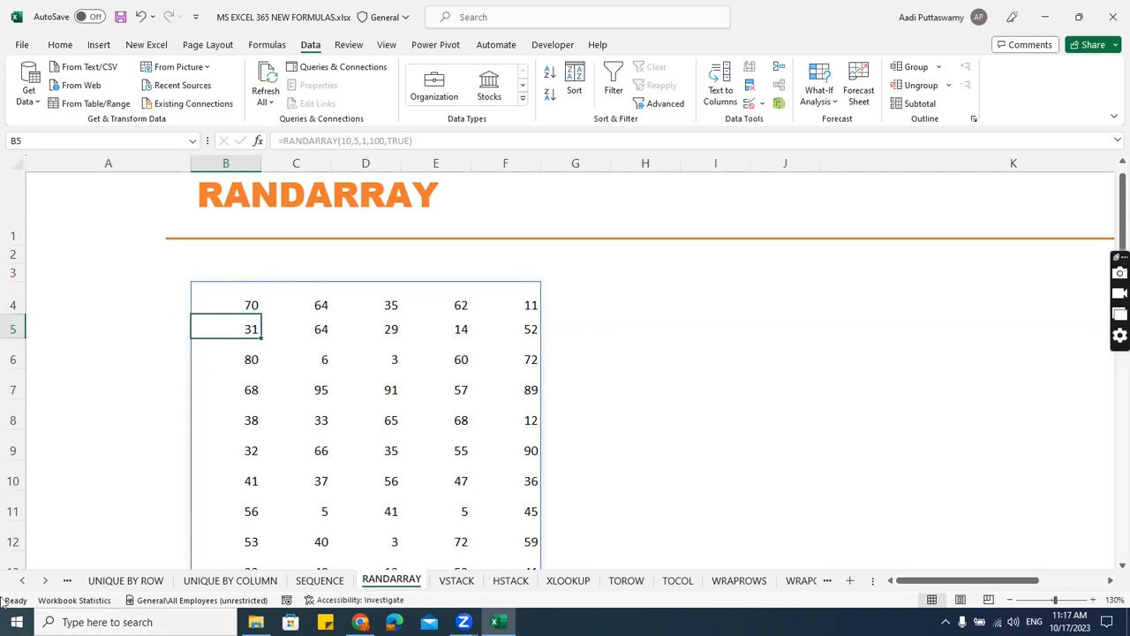
Open the VSTACK sheet, look at the HSTACK sheet for comparison, and return to VSTACK.
click(45, 580)
click(45, 580)
click(45, 581)
click(45, 580)
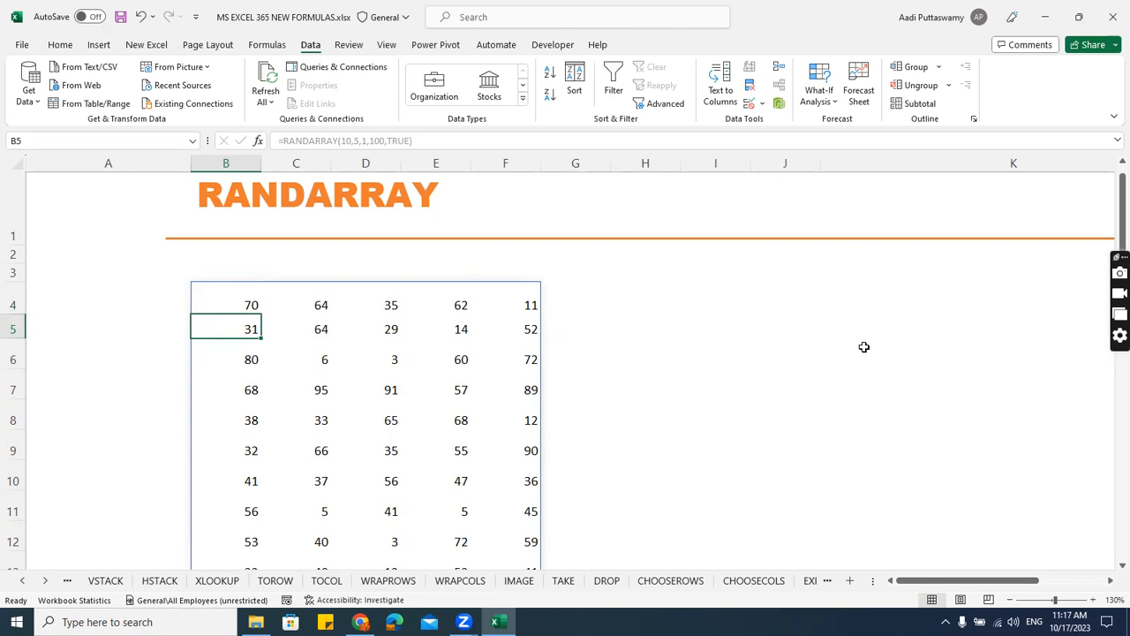
click(103, 582)
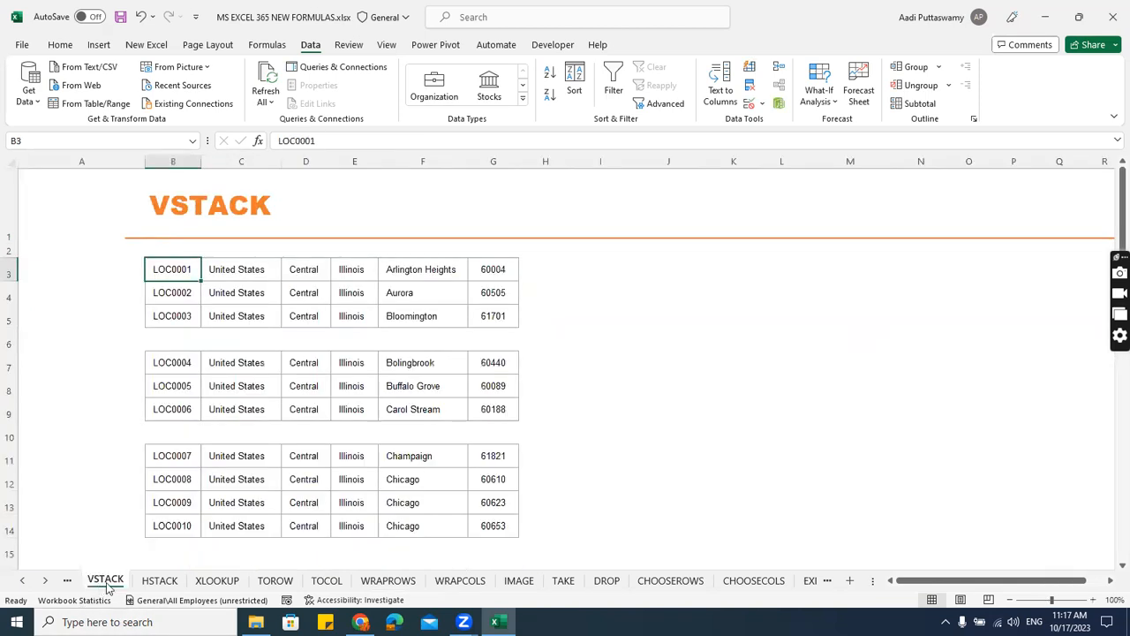
click(158, 581)
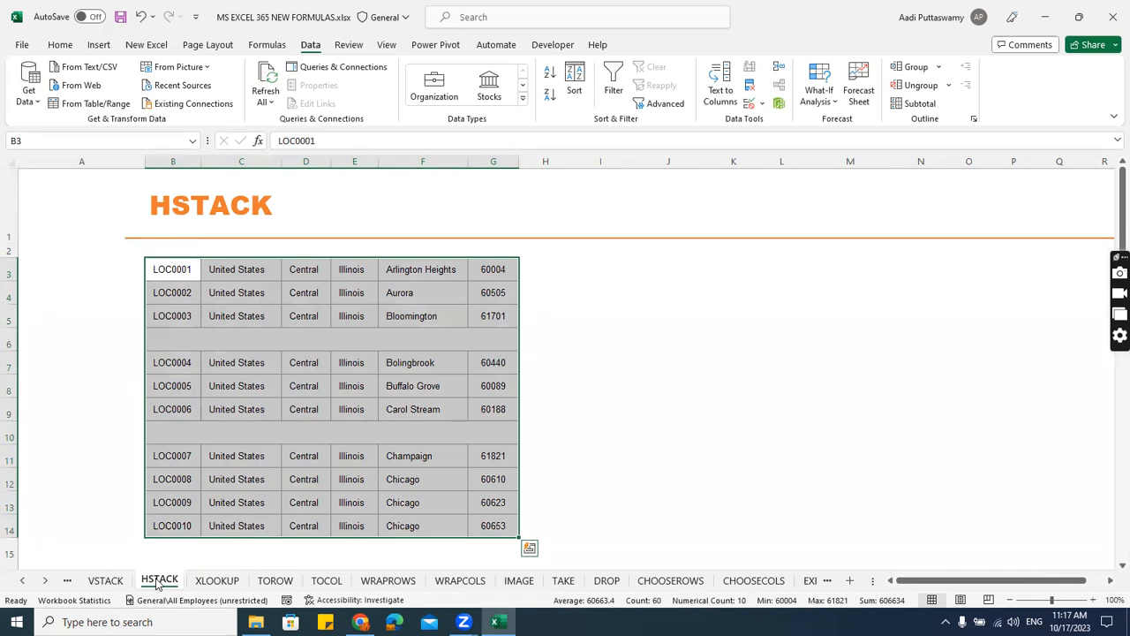
click(123, 581)
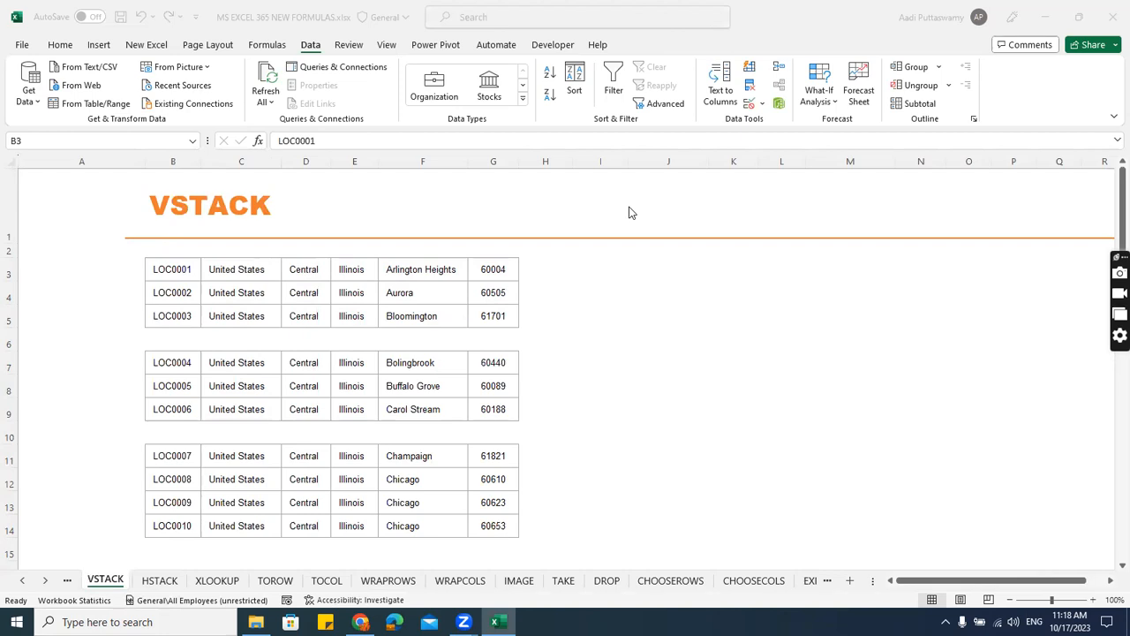
click(553, 271)
click(626, 270)
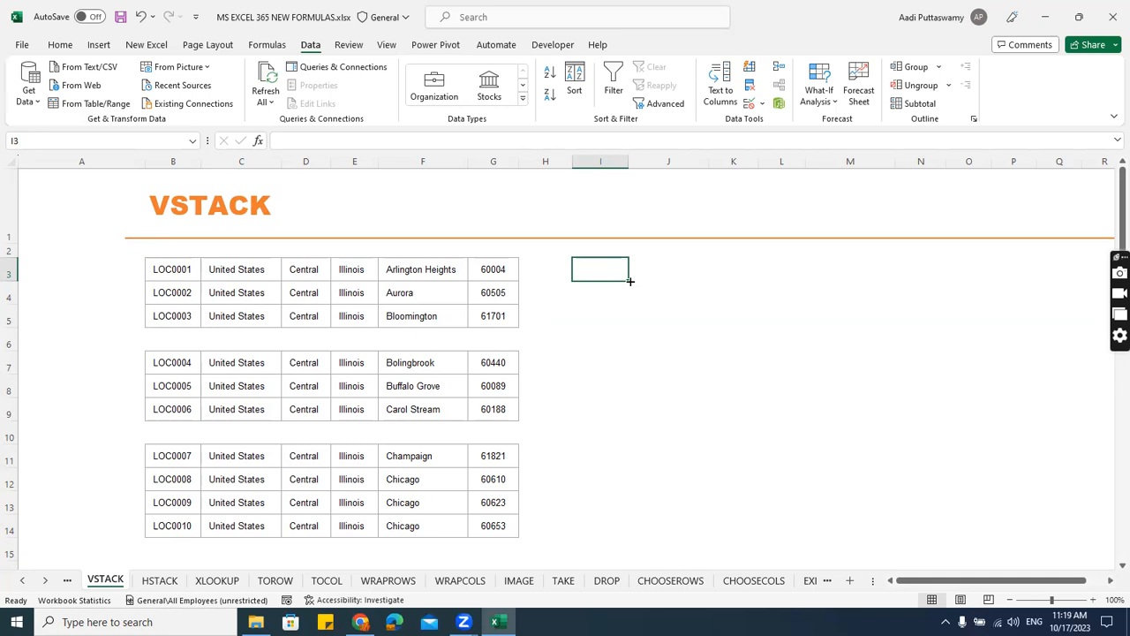
text(=)
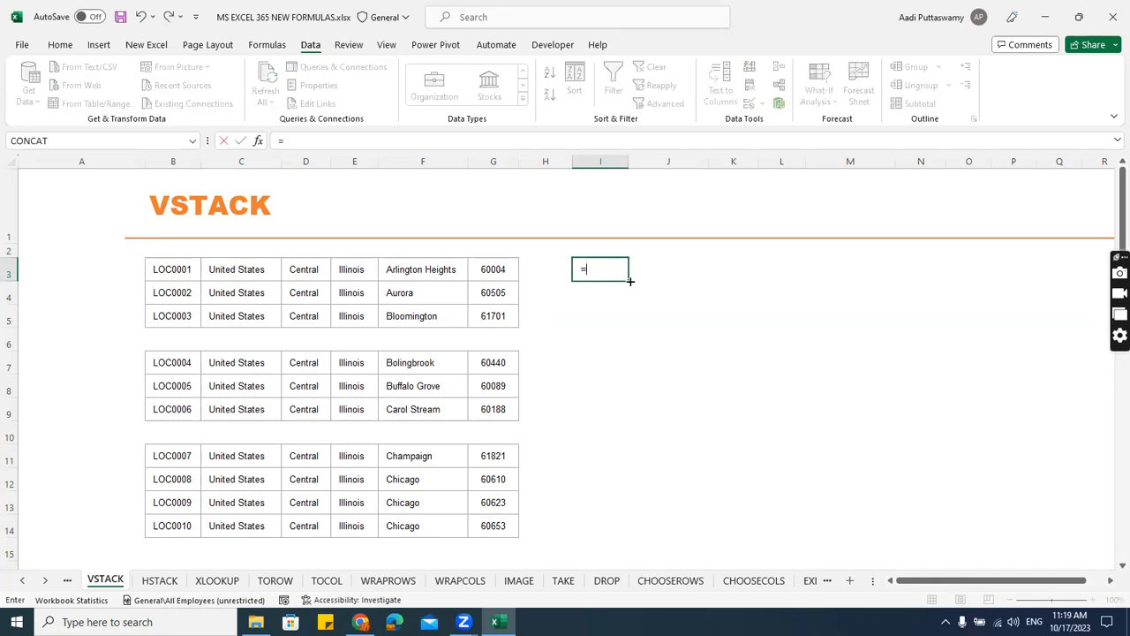
key(Escape)
Start a VSTACK formula in I3 with the first location block B3:G5 as its first array.
click(239, 294)
click(225, 391)
click(243, 503)
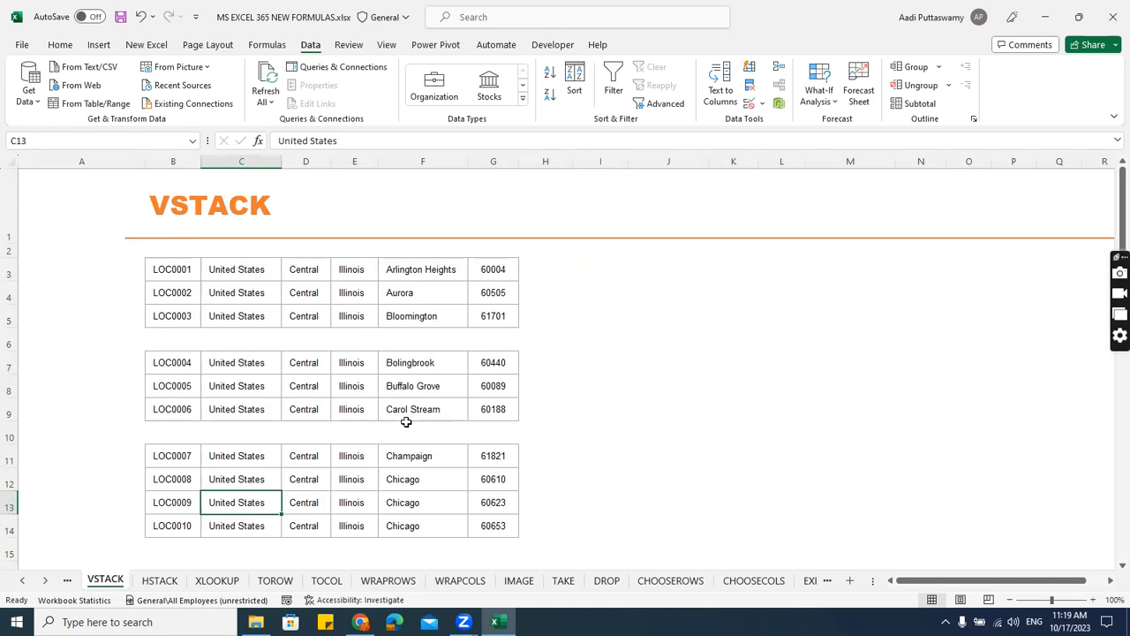
scroll(619, 421, up, 2)
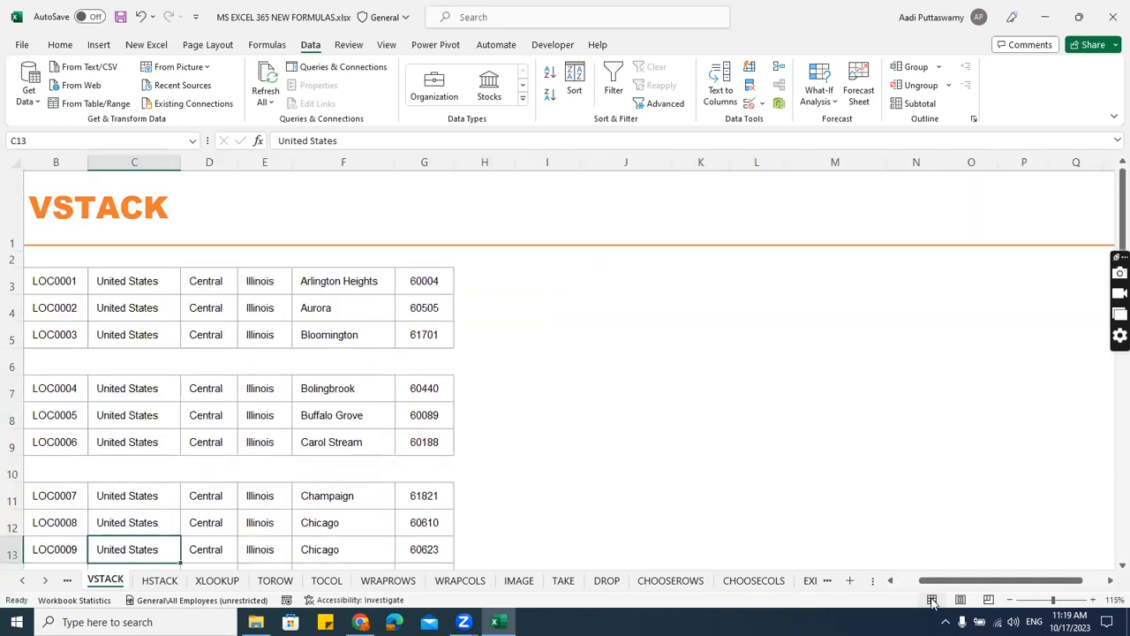
drag(938, 582, 915, 582)
scroll(786, 366, down, 1)
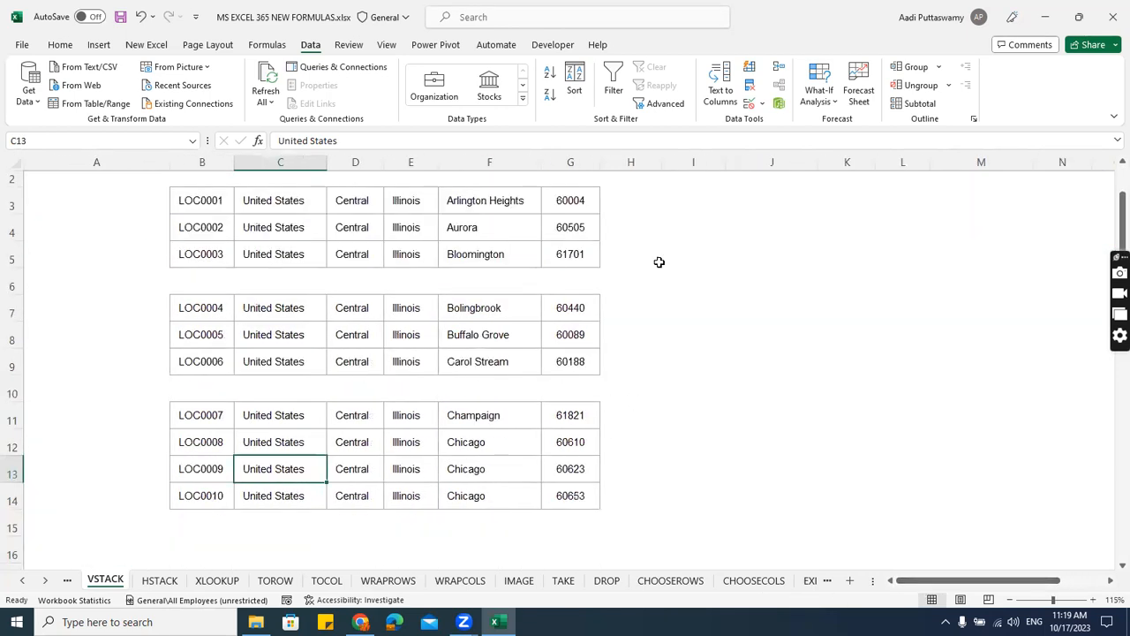
click(673, 207)
text(=)
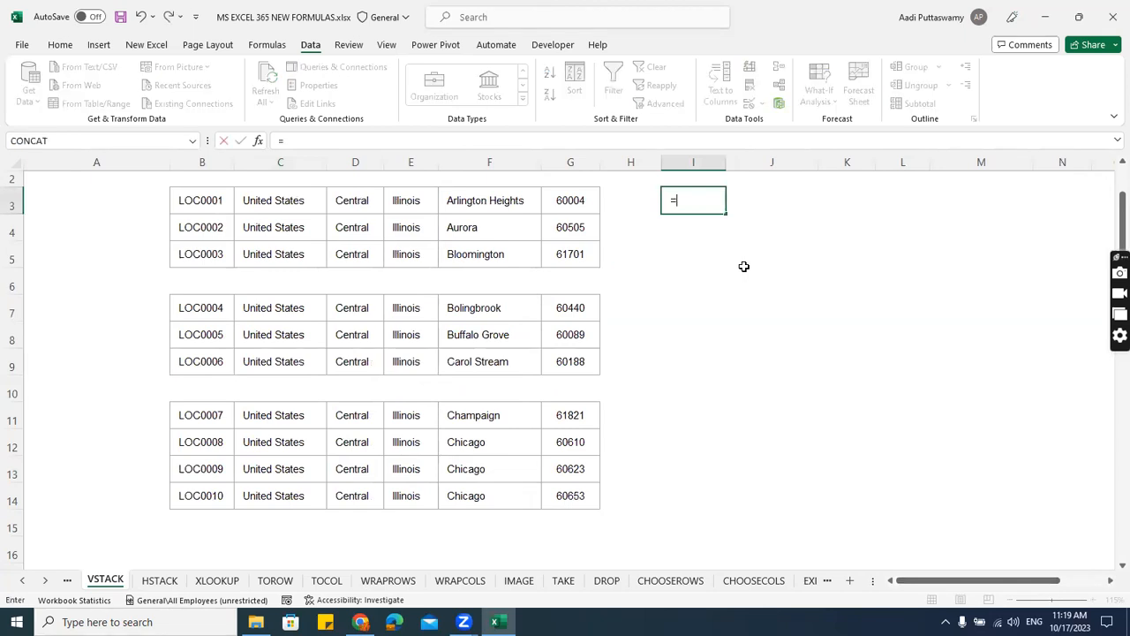
text(vsta)
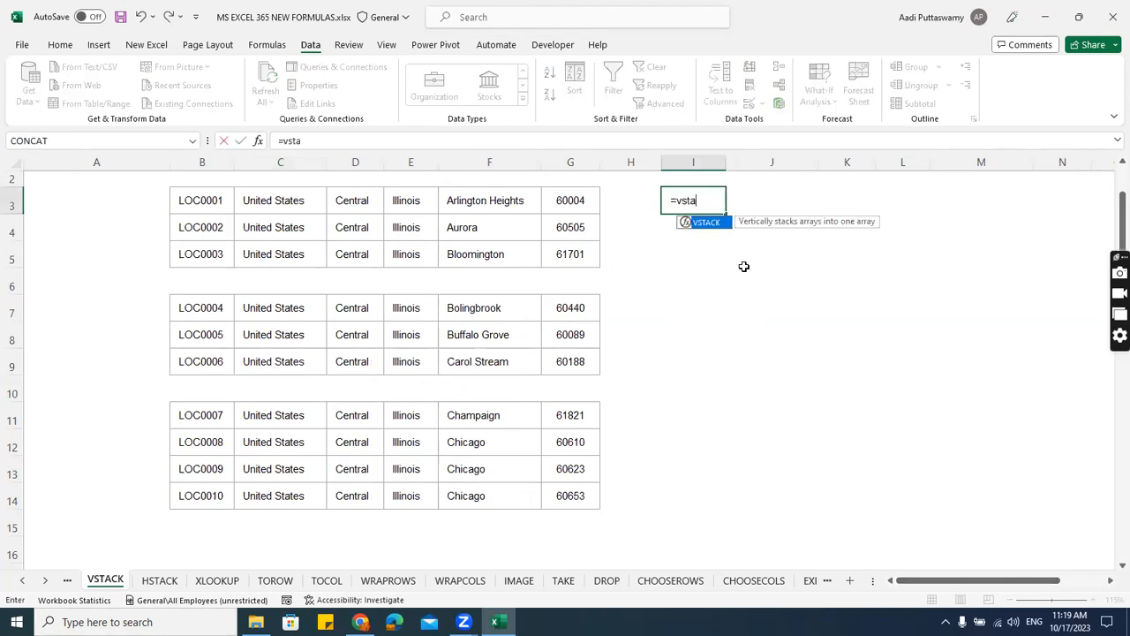
key(Tab)
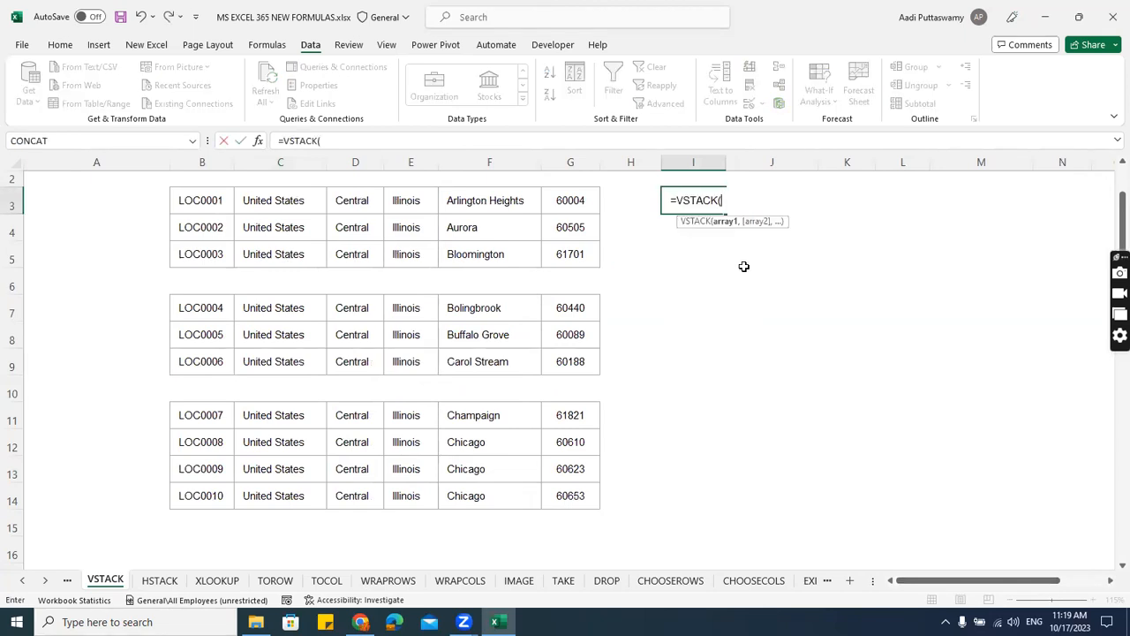
drag(197, 202, 557, 259)
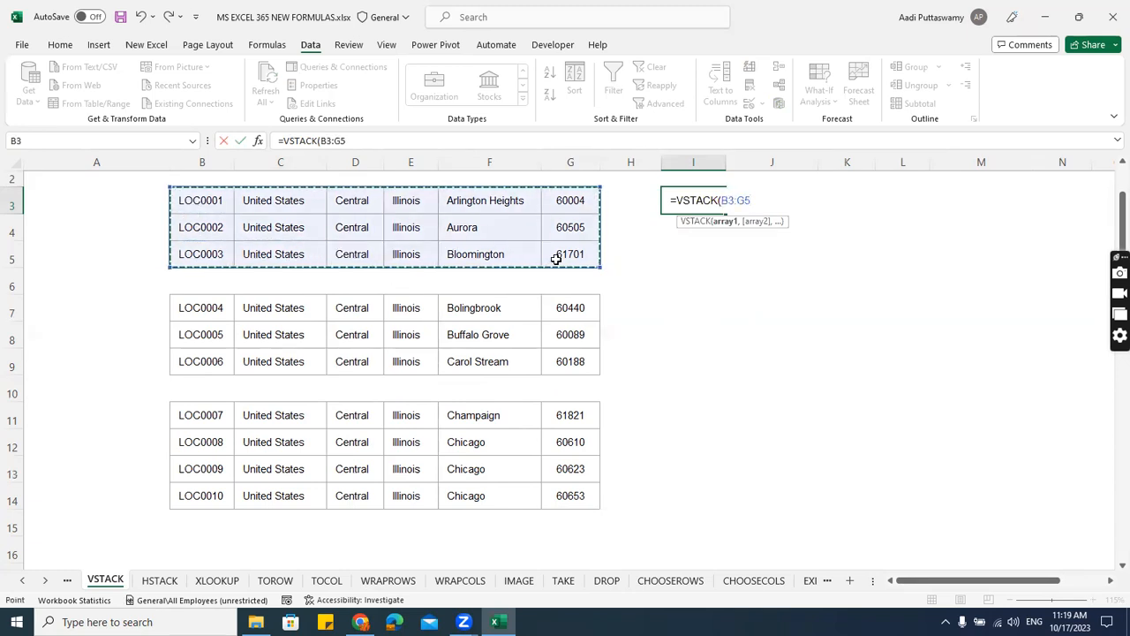
Complete the VSTACK formula with B7:G9 and B11:G14 as the second and third arrays.
text(,)
drag(207, 300, 572, 369)
text(,)
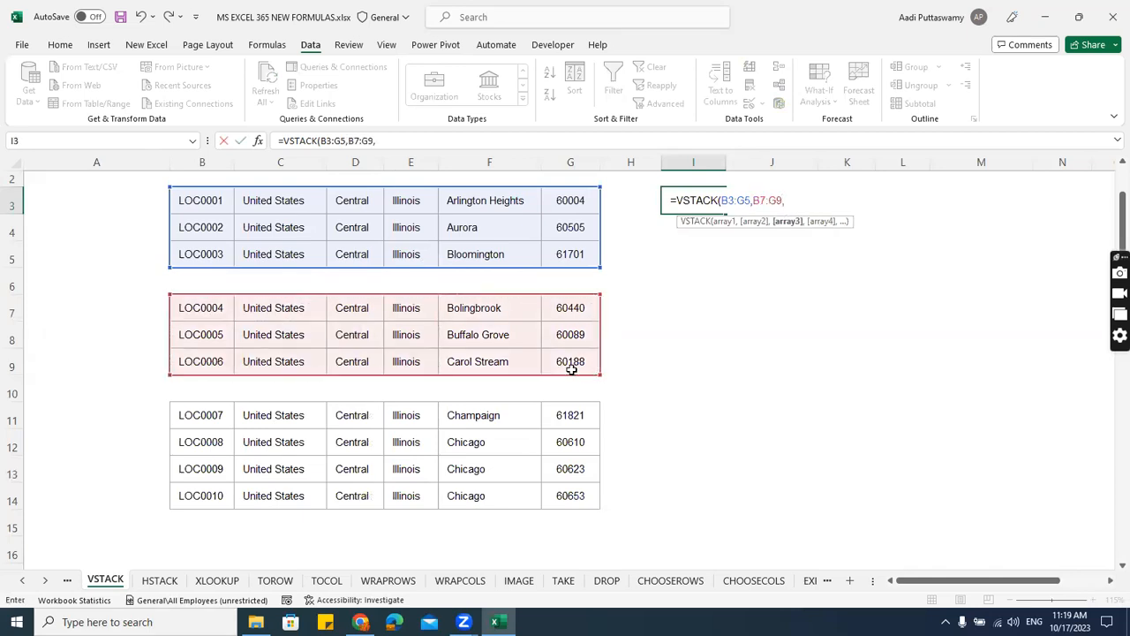
drag(205, 416, 557, 491)
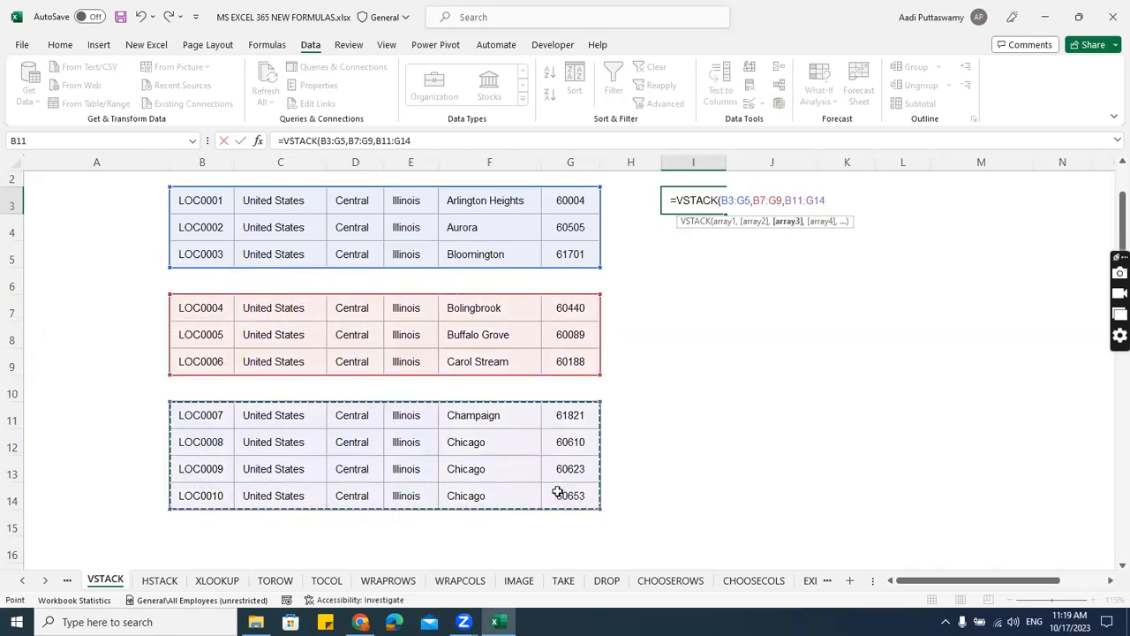
text())
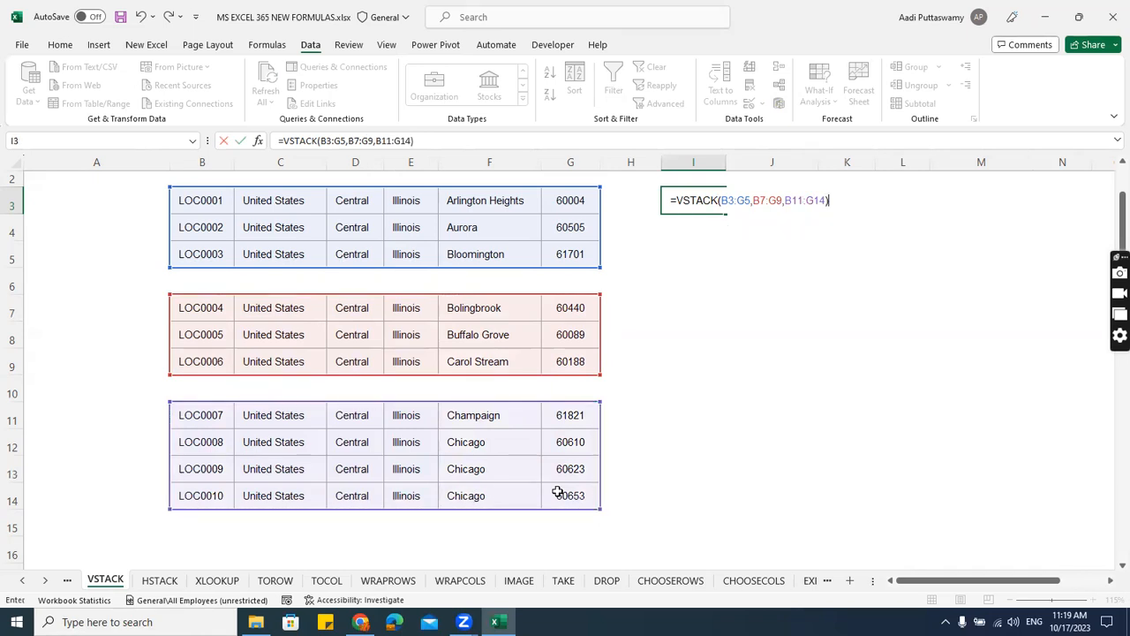
key(Return)
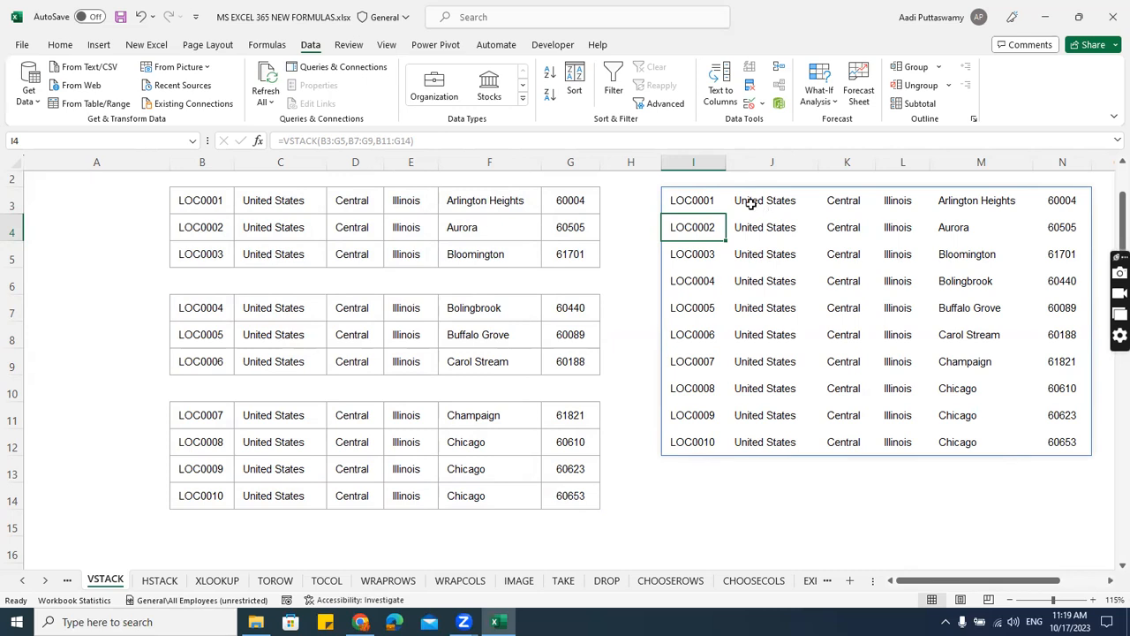
Edit the VSTACK formula in I3 so its second array is B7:G8 and its third is B13:G14.
double_click(707, 200)
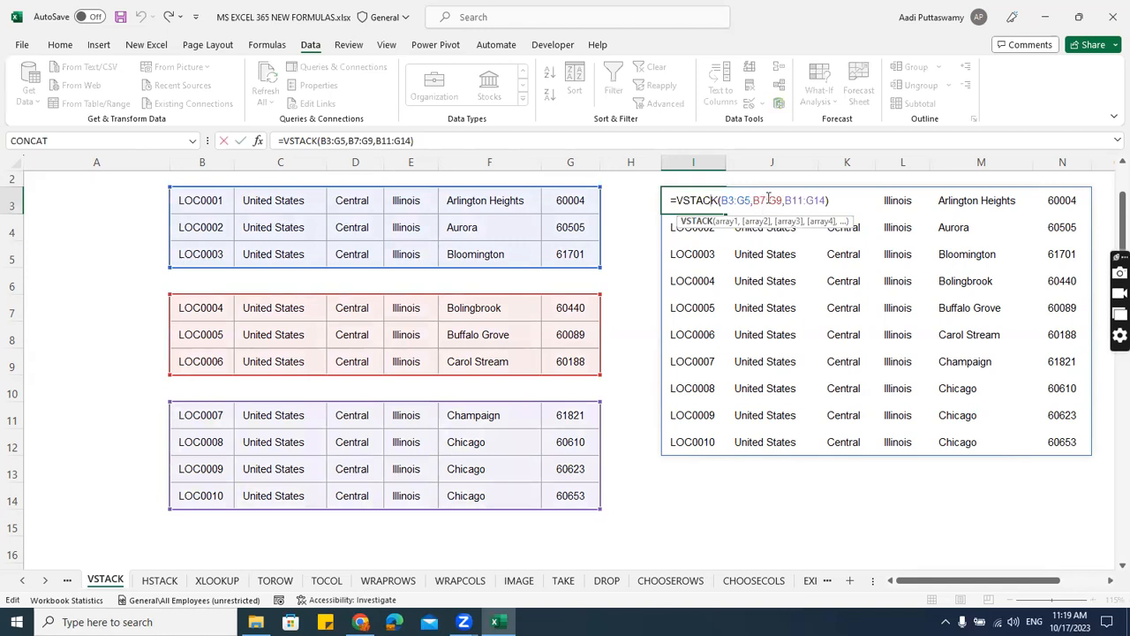
click(777, 201)
key(Delete)
text(8)
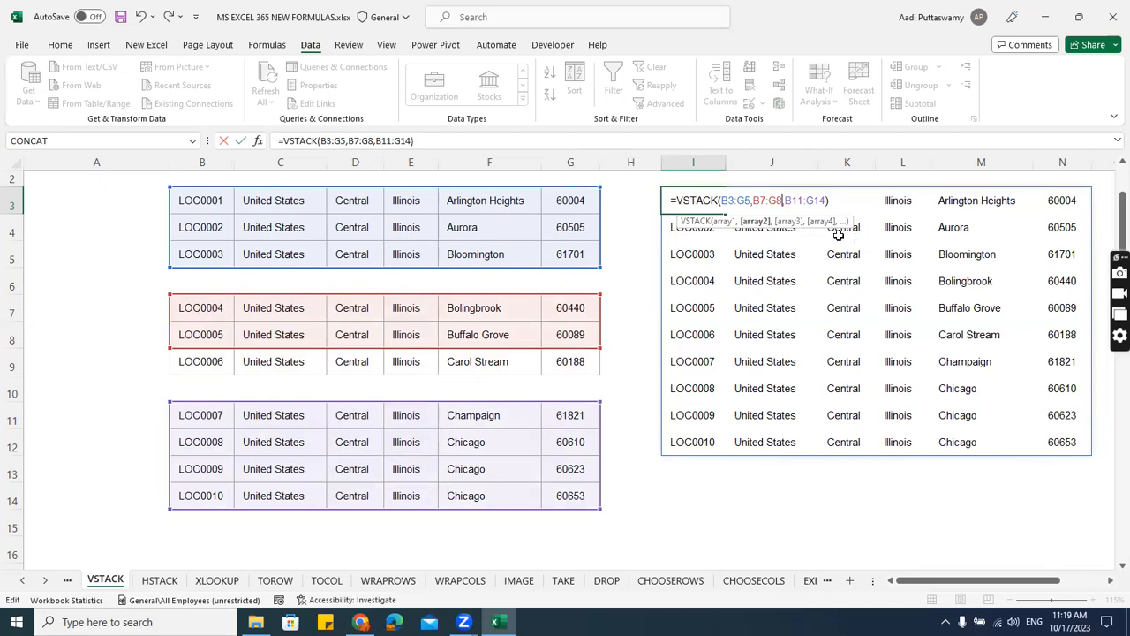
click(802, 201)
key(BackSpace)
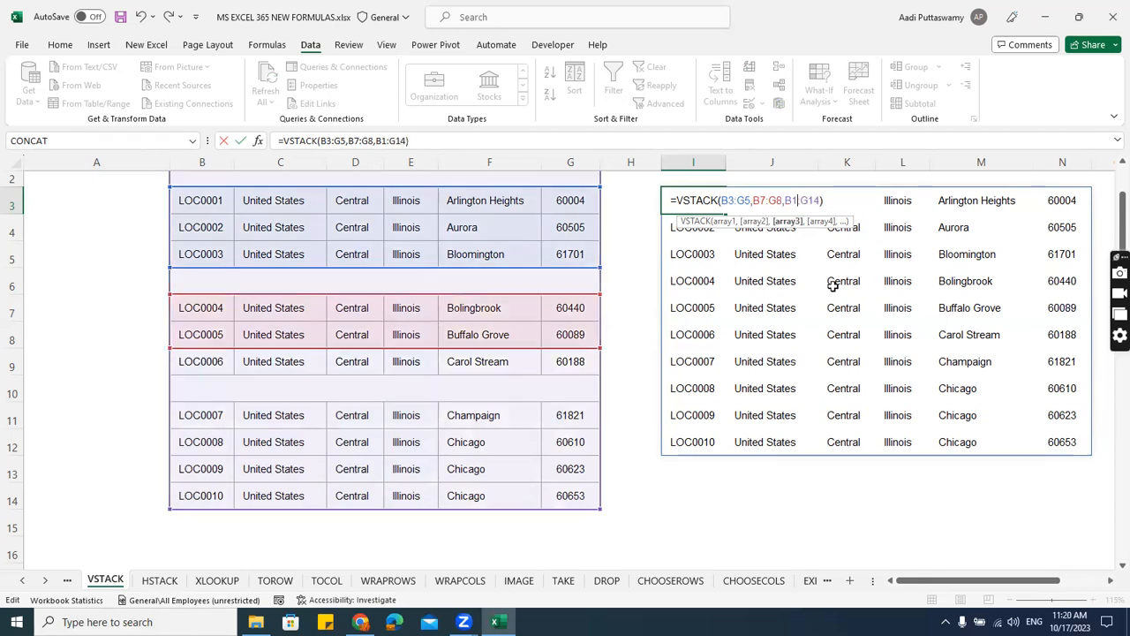
text(3)
key(Return)
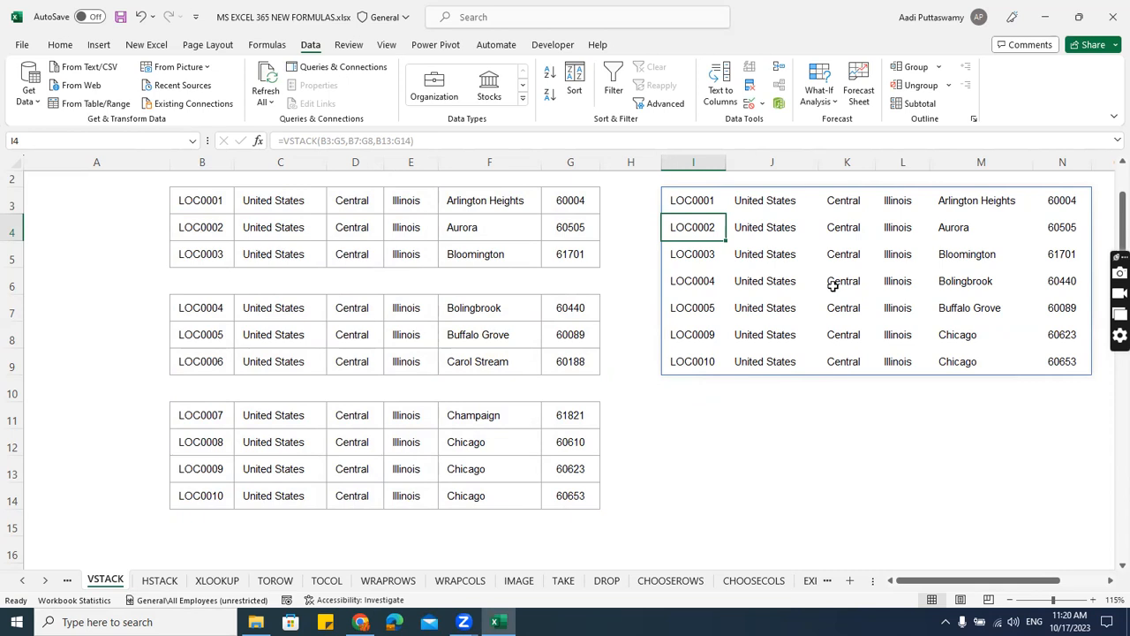
Narrow the third VSTACK array in I3 to B13:E14 and select result cells M8:N9.
double_click(690, 201)
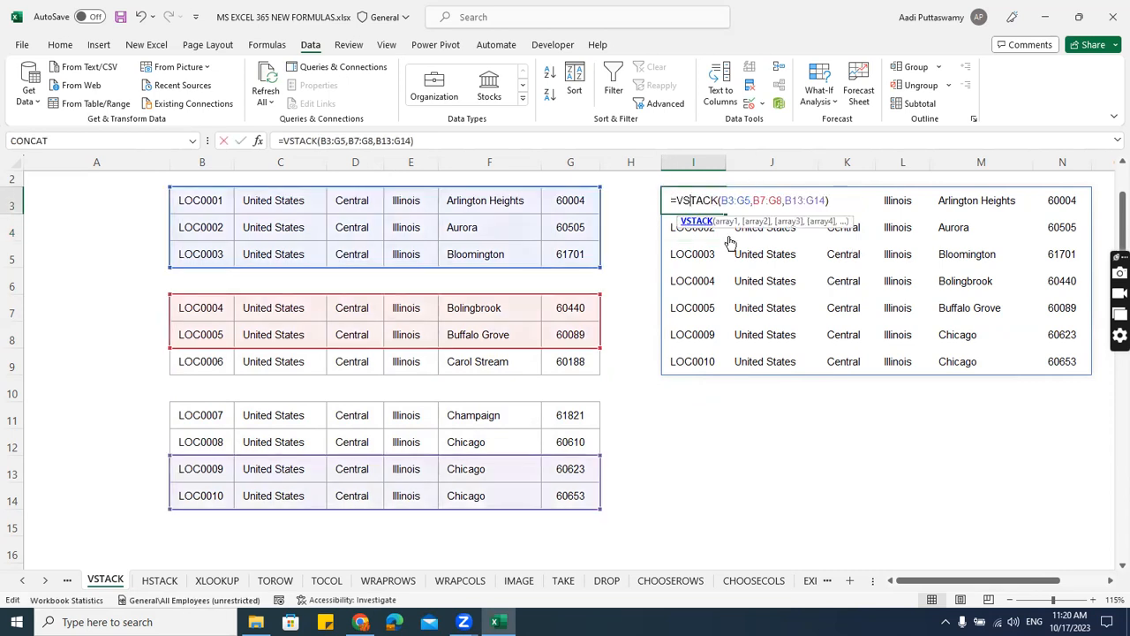
click(816, 200)
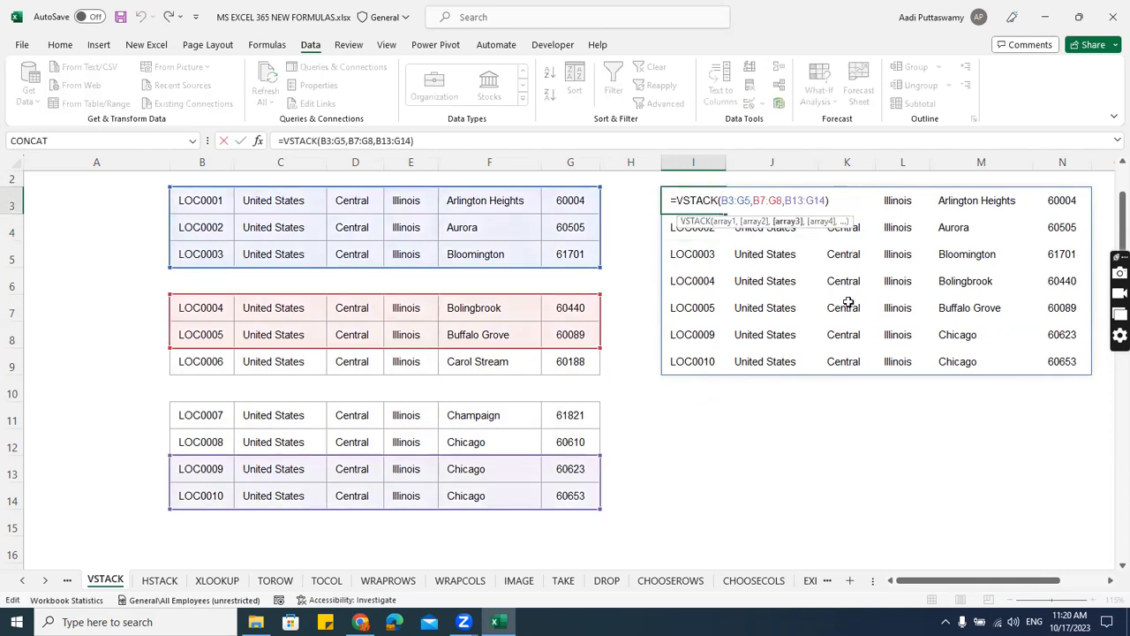
key(BackSpace)
text(e)
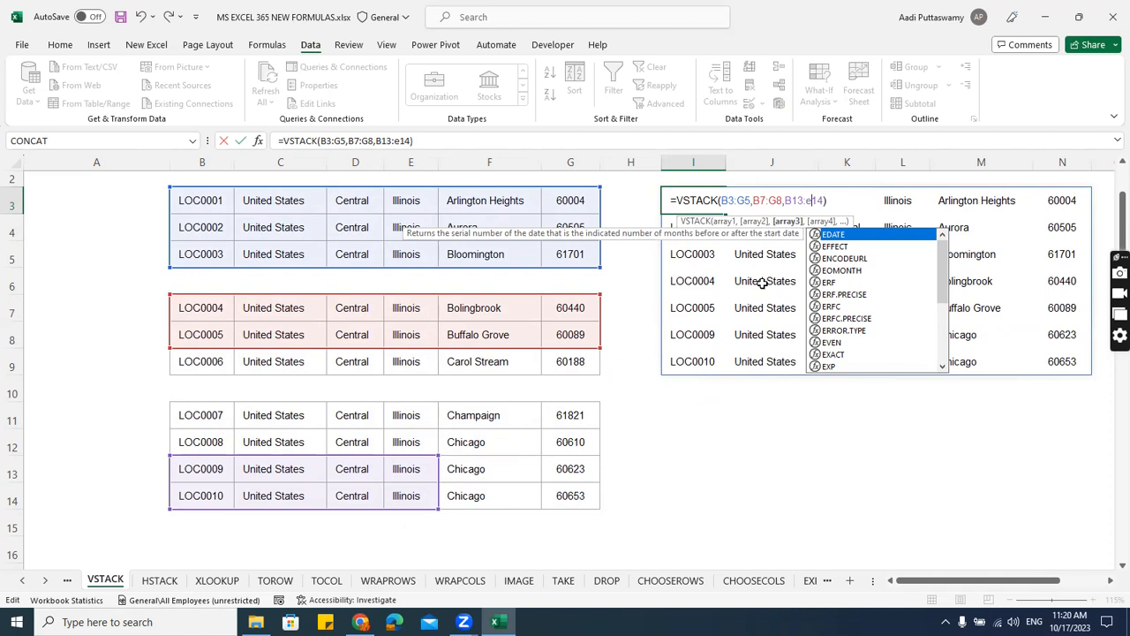
click(838, 199)
key(Return)
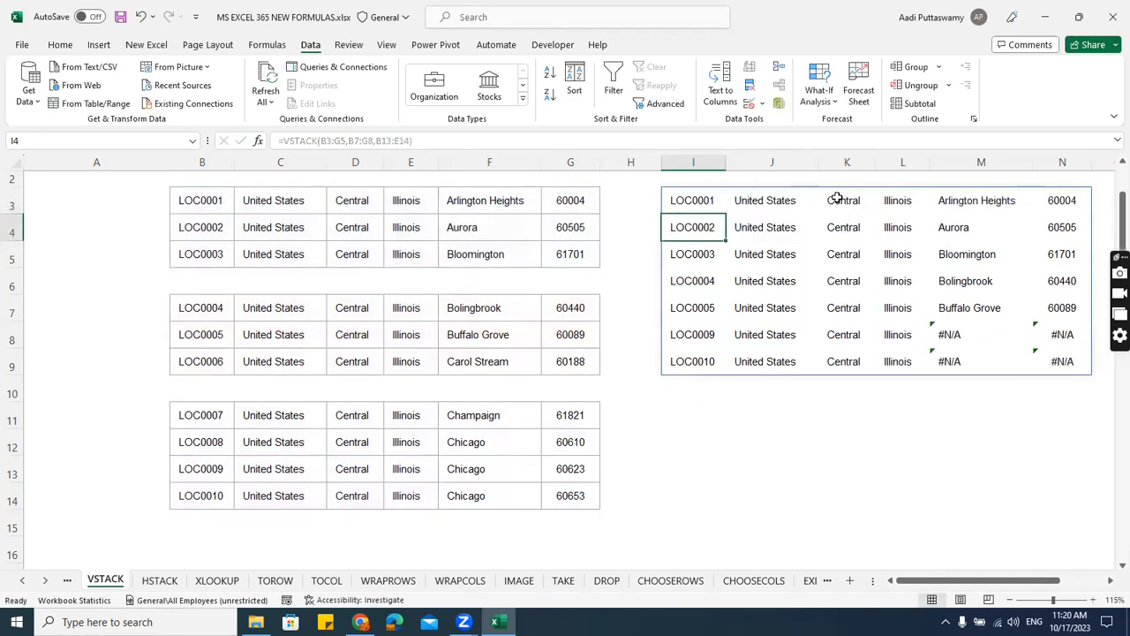
drag(976, 335, 1042, 357)
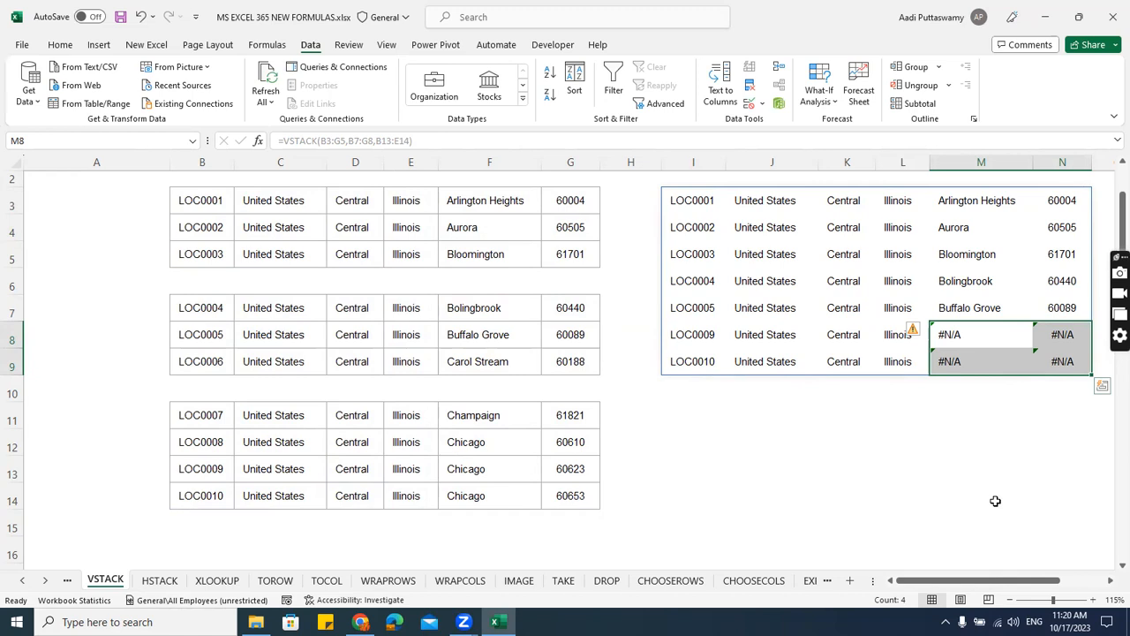
scroll(914, 404, up, 1)
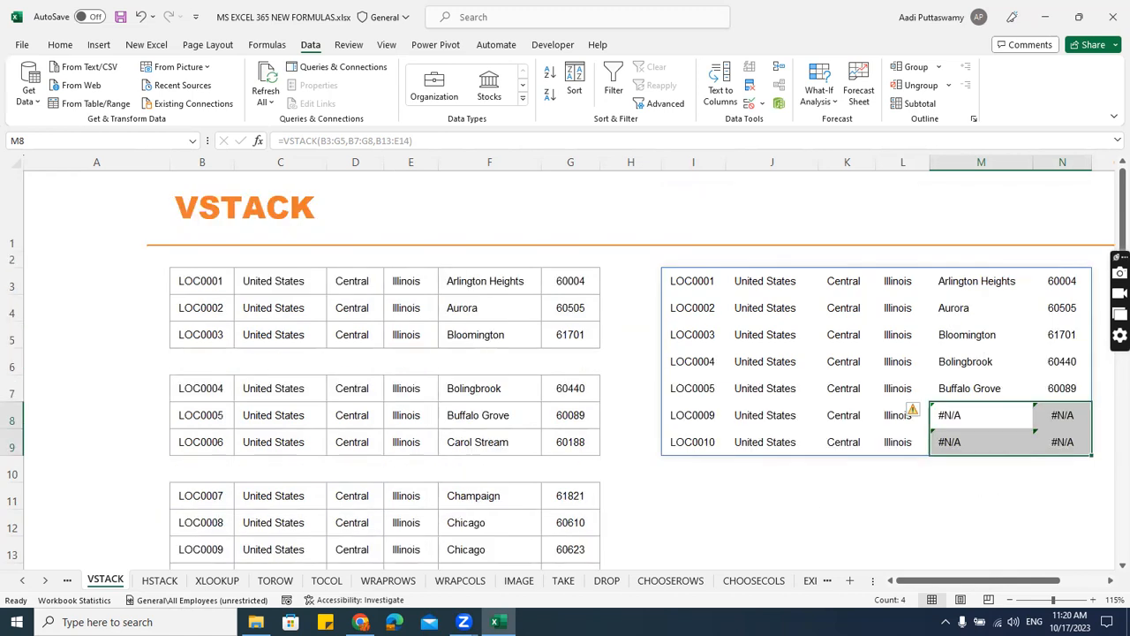
On the HSTACK sheet, enter =HSTACK(B3:C5,E7:F9,G11:G13) in I3 to join the three ranges side by side.
click(160, 580)
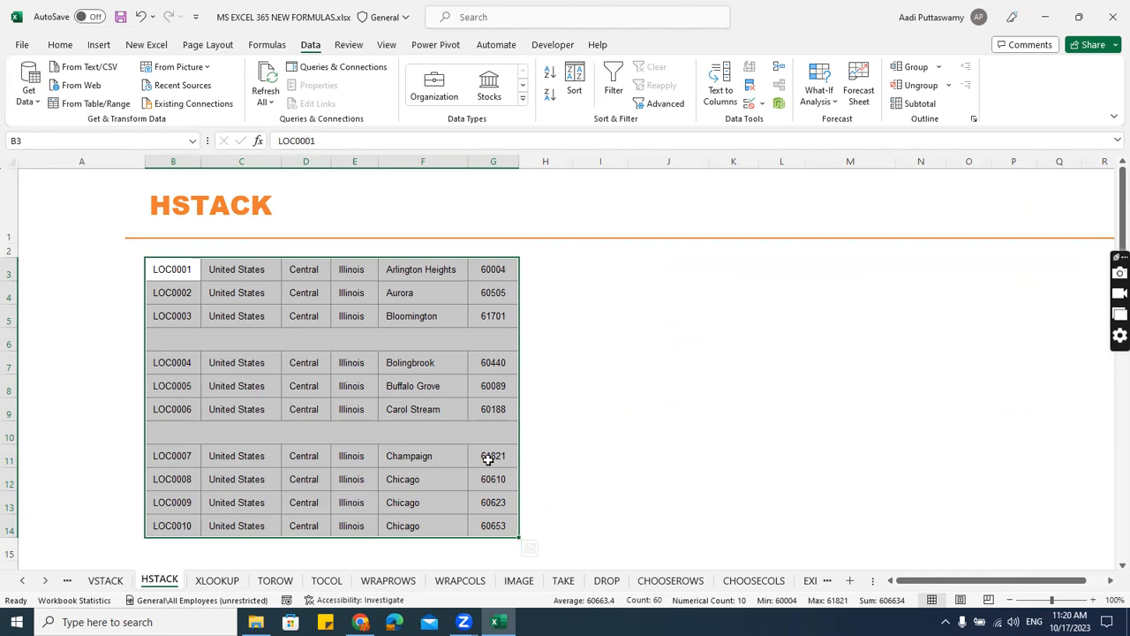
click(587, 269)
text(=hsta)
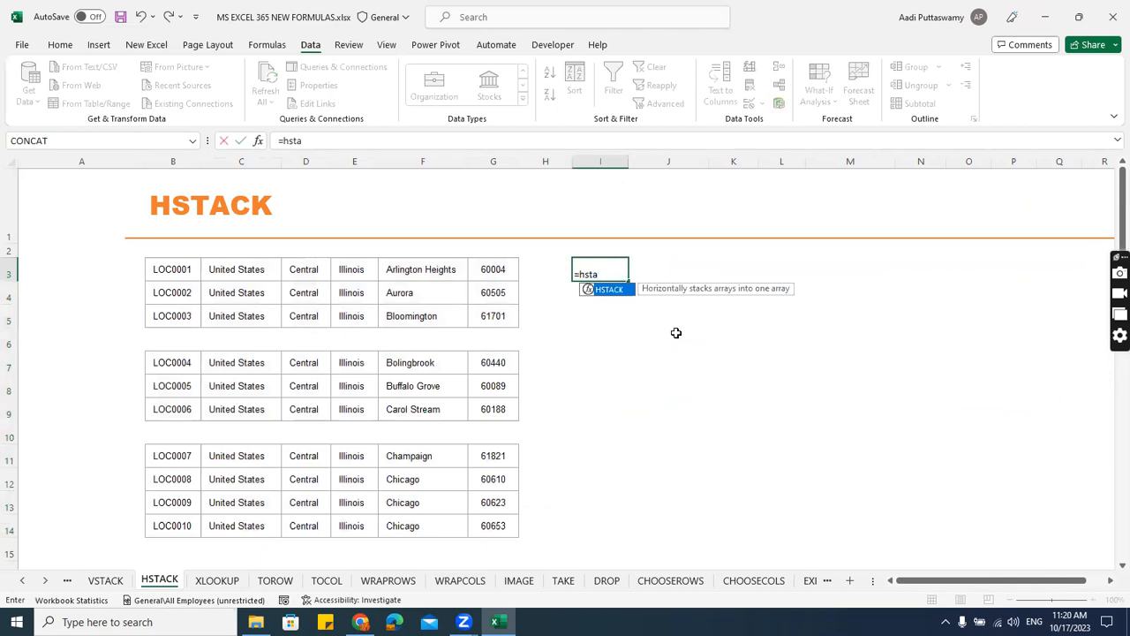
key(Tab)
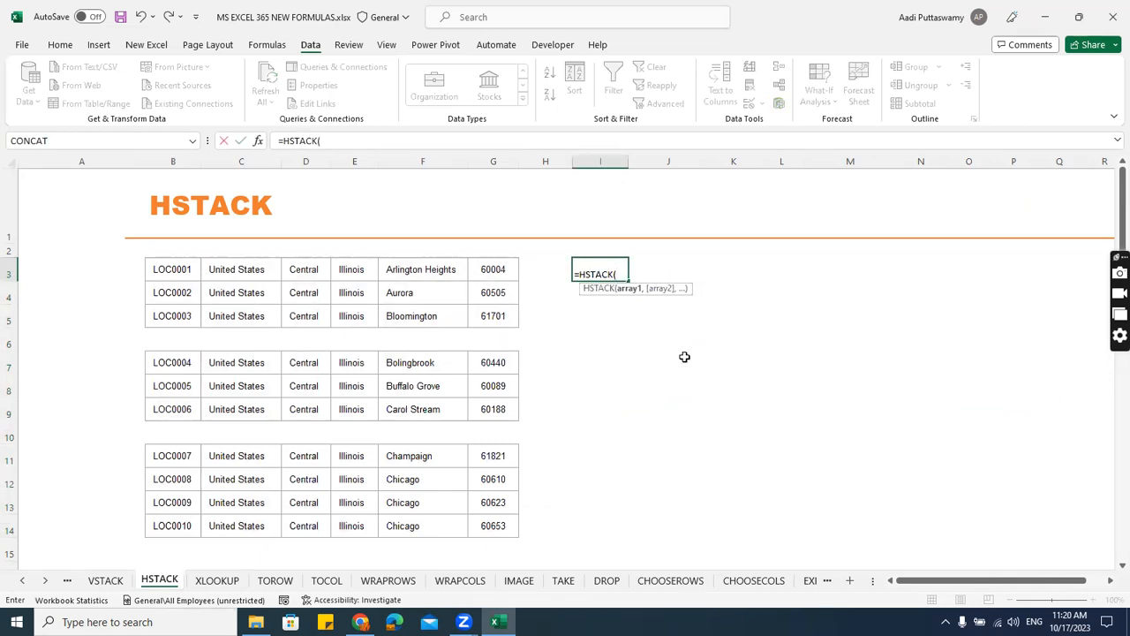
drag(187, 270, 231, 316)
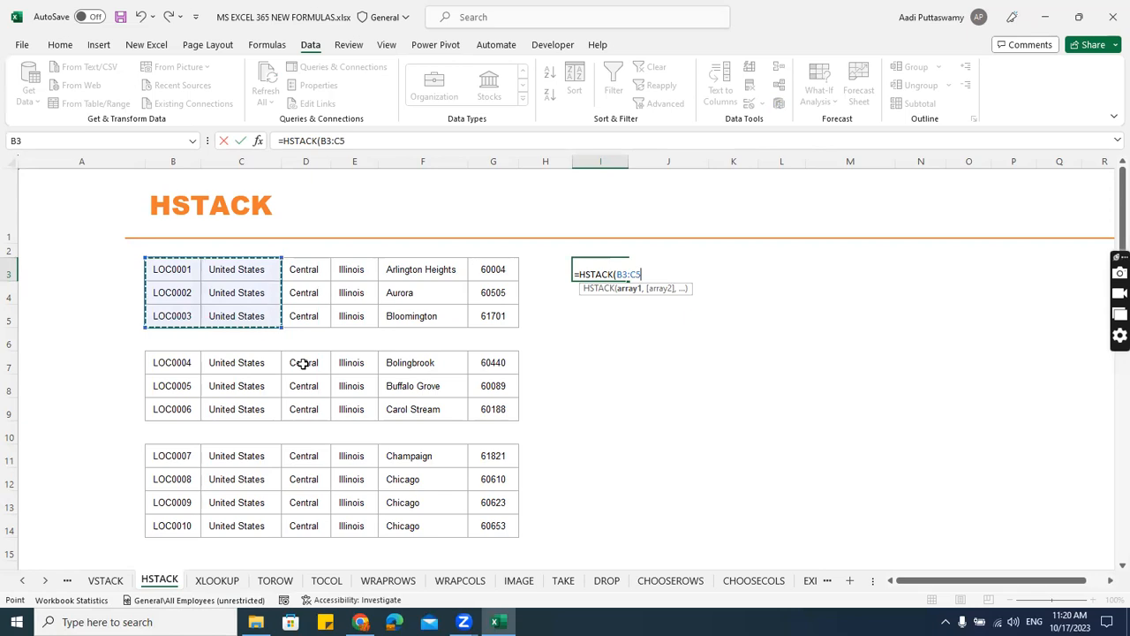
text(,)
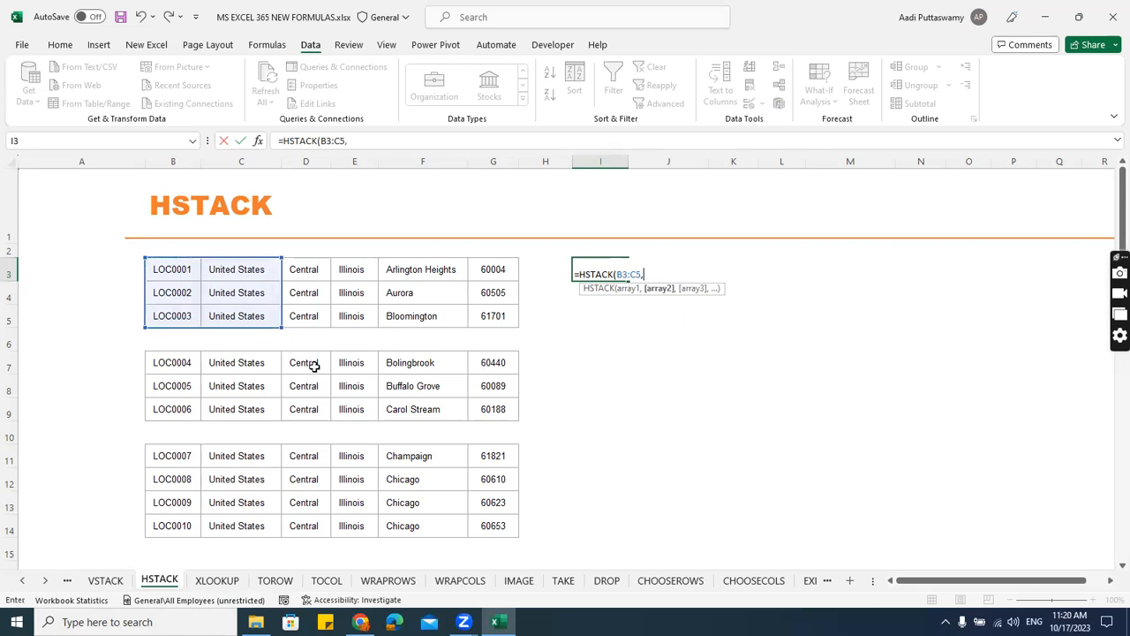
drag(351, 362, 409, 407)
text(,)
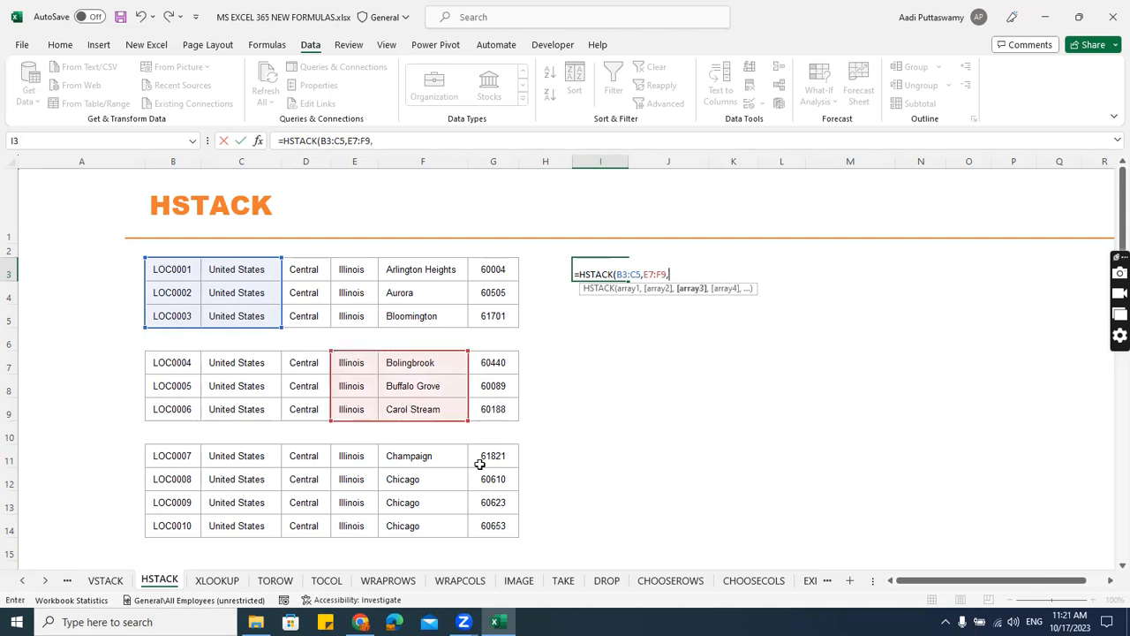
drag(498, 456, 497, 504)
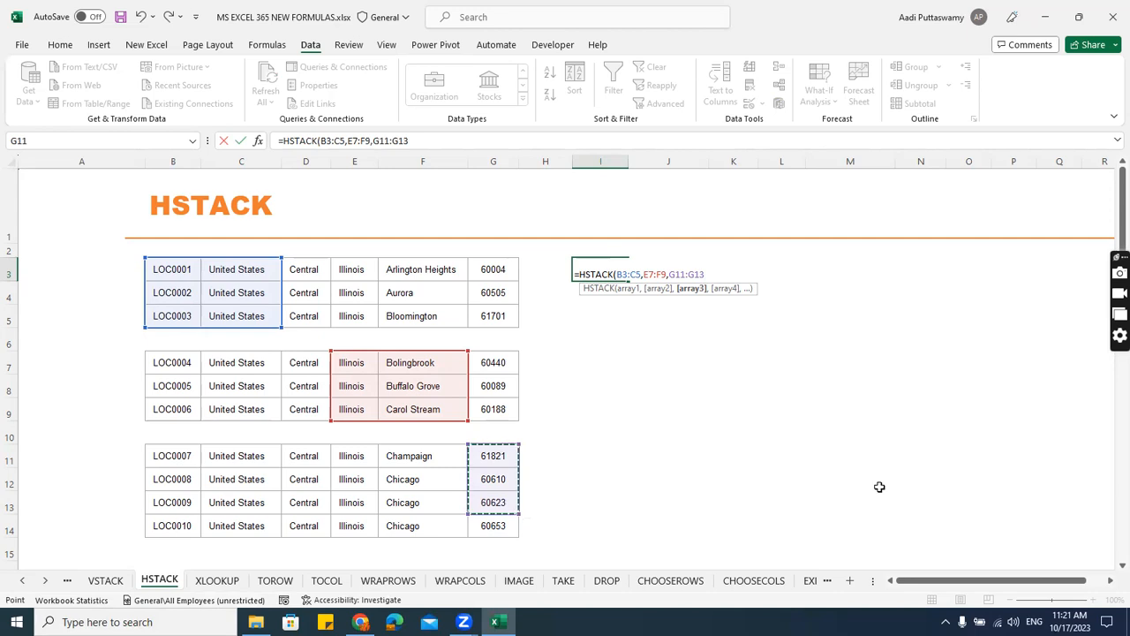
text())
key(Return)
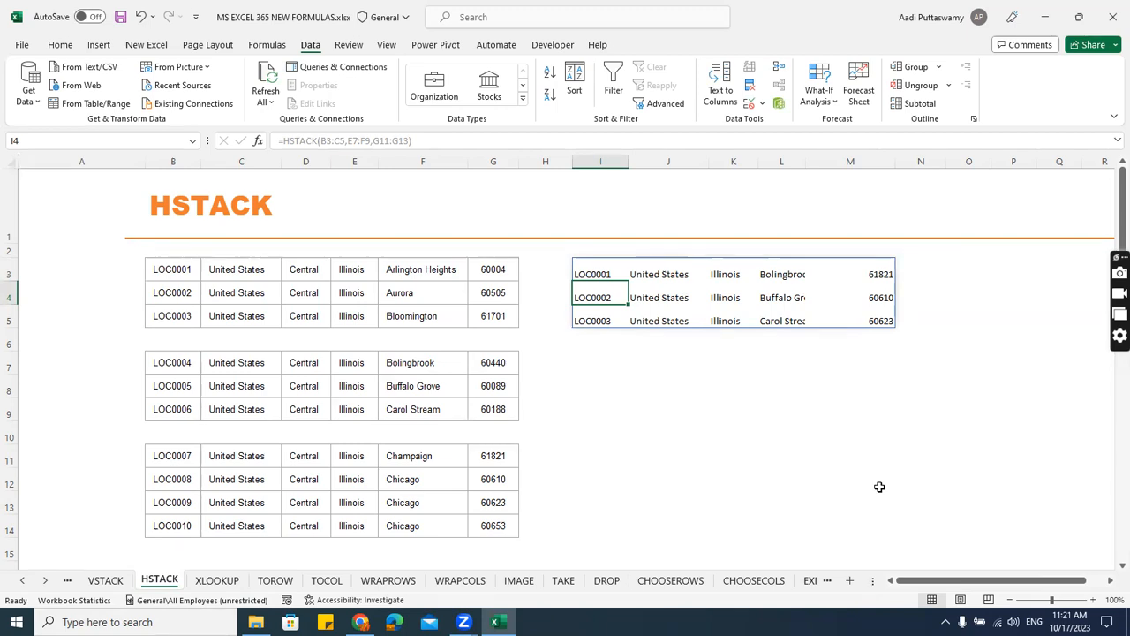
Open the XLOOKUP sheet and select the empty Location cells D5:D14.
click(217, 581)
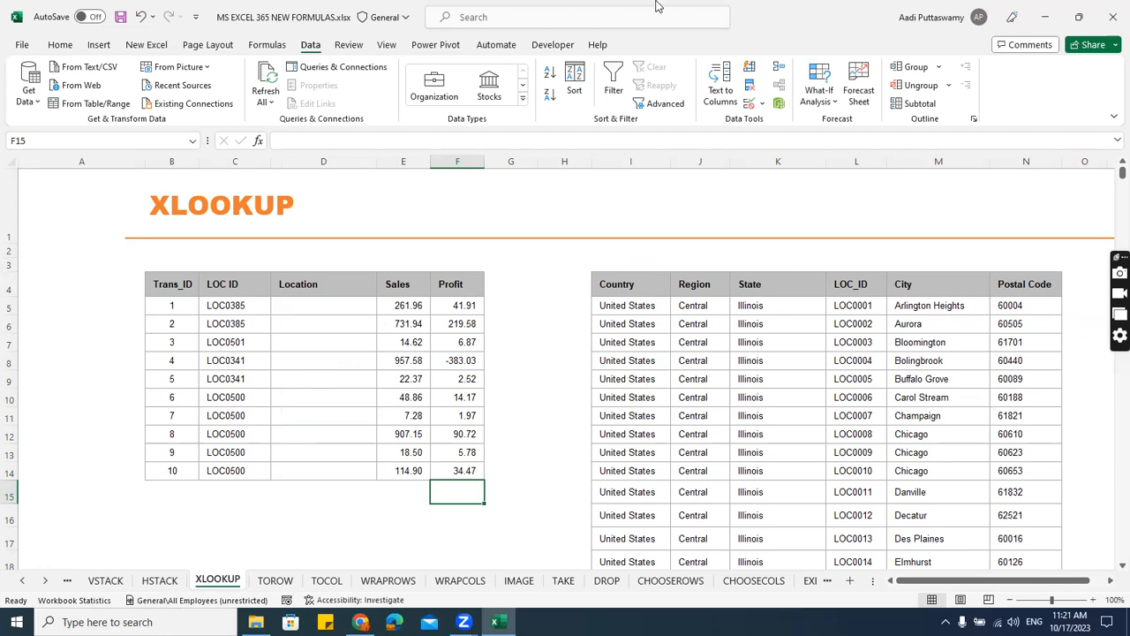
key(ctrl+n)
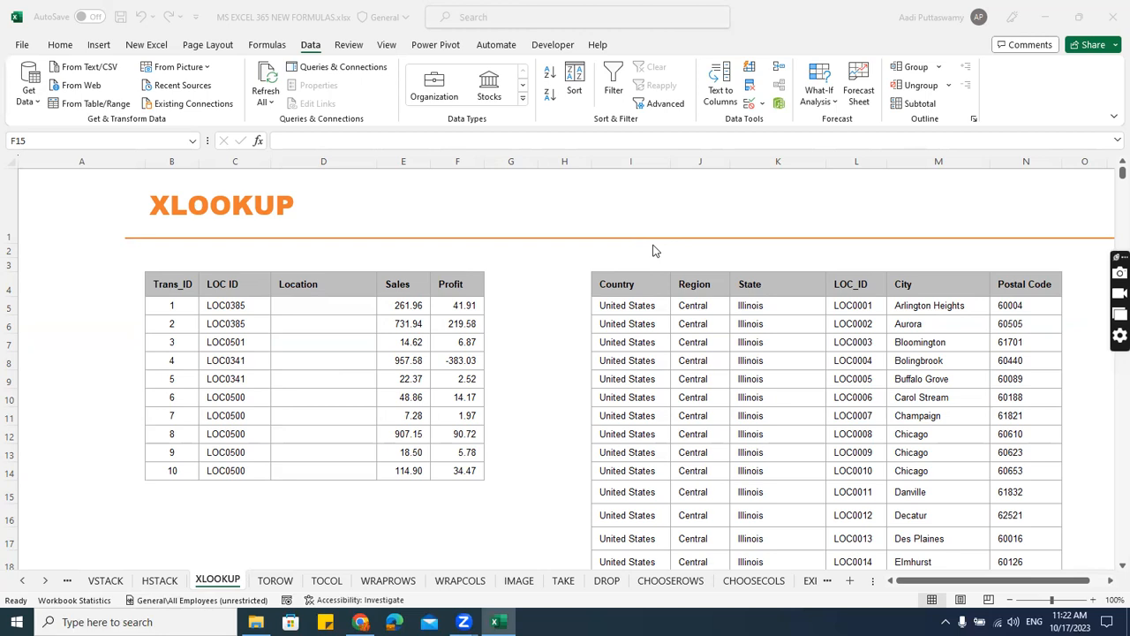
click(308, 315)
drag(319, 303, 325, 467)
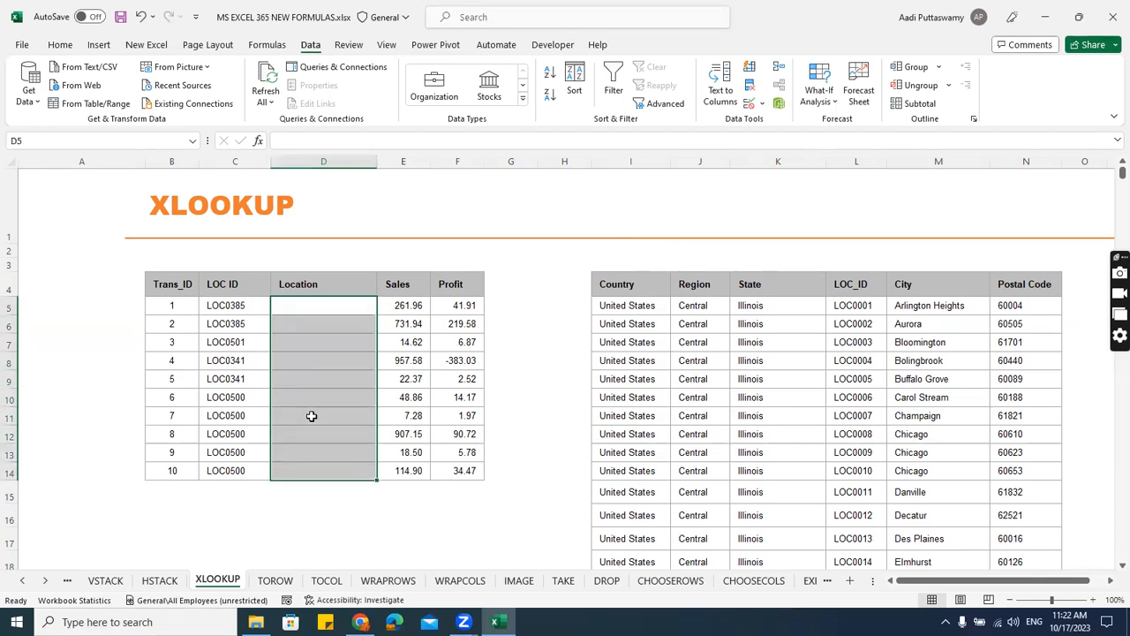
click(303, 306)
text(=vlookup)
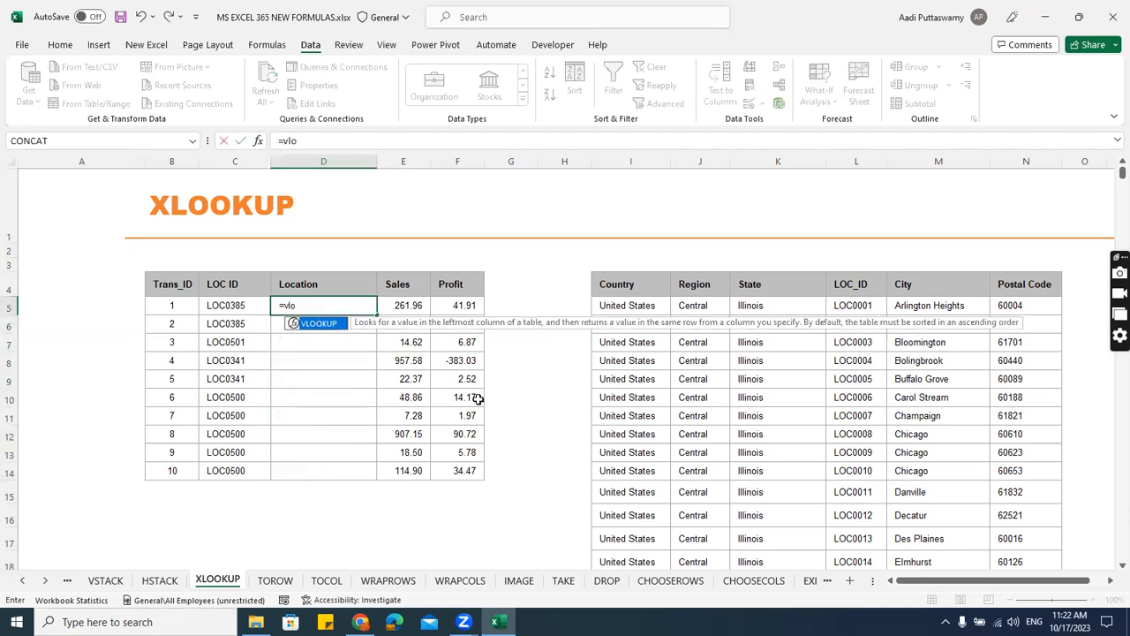
key(Tab)
key(Left)
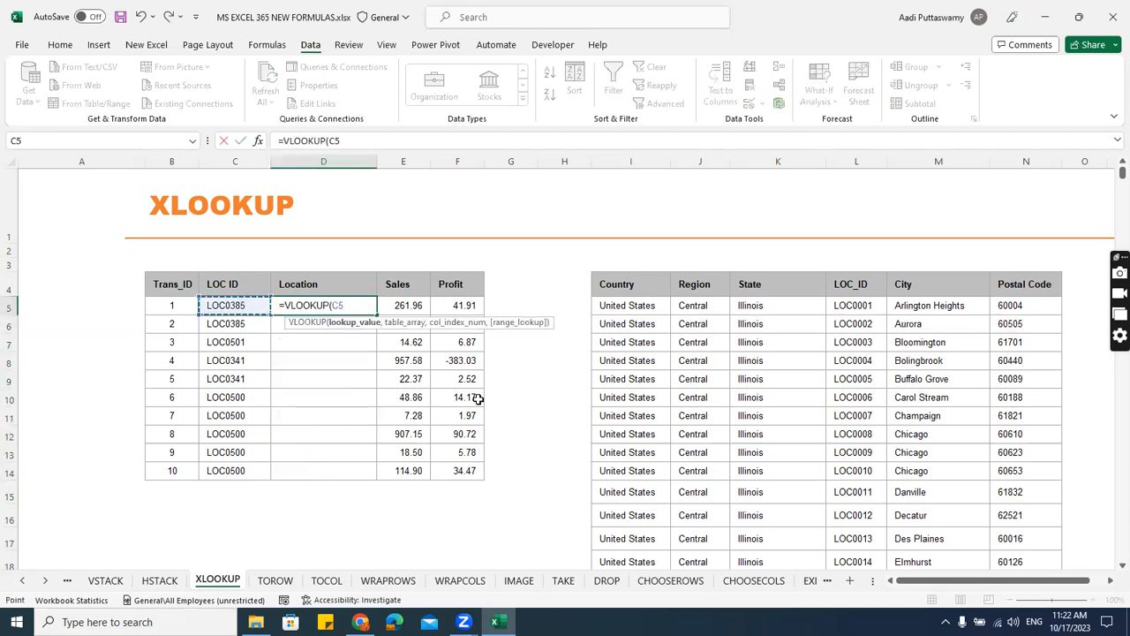
text(,)
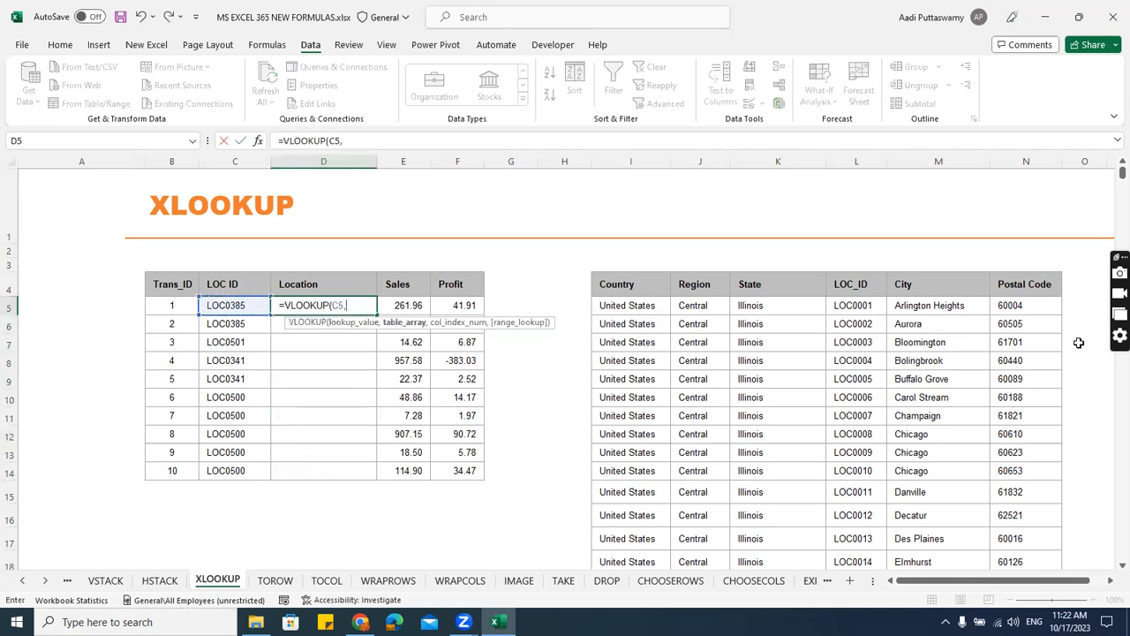
drag(865, 303, 1025, 512)
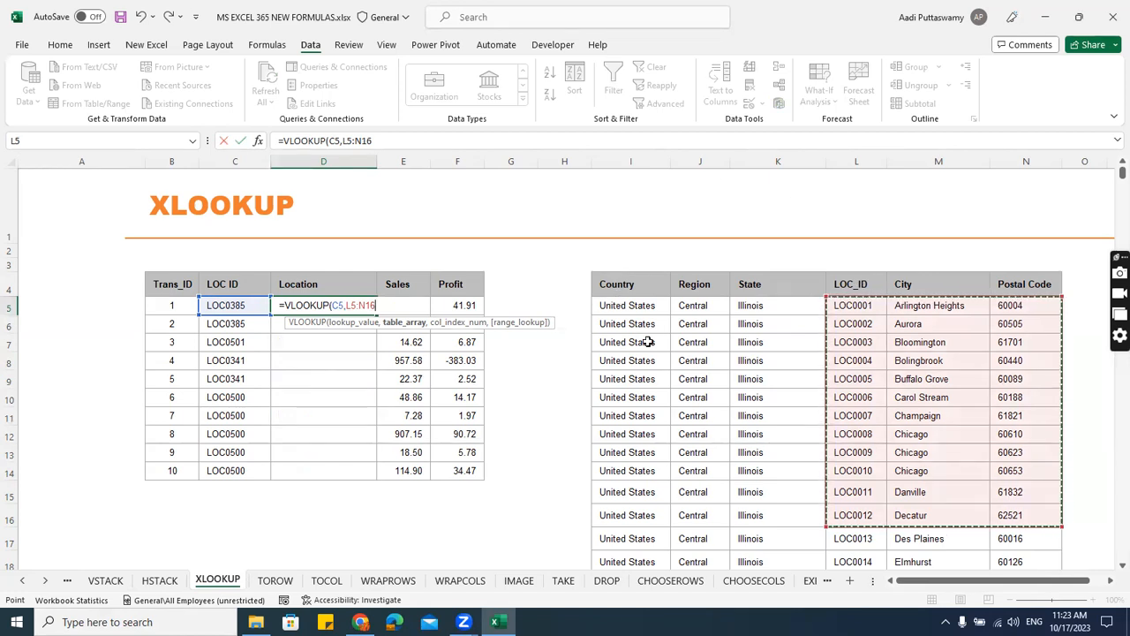
key(Escape)
text(=)
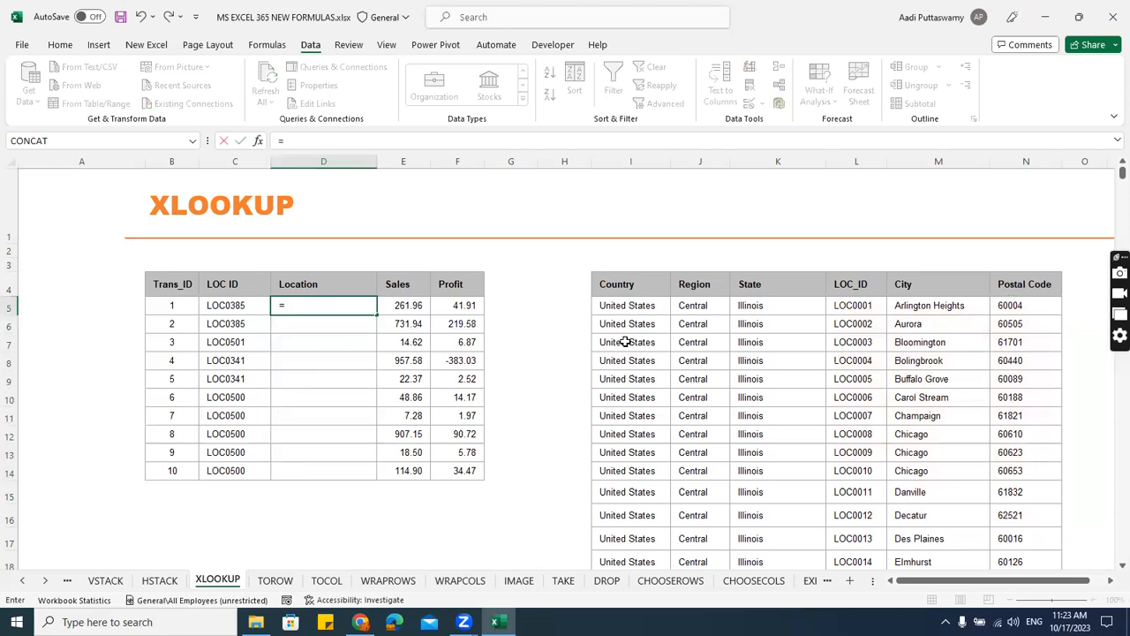
key(Escape)
Start an XLOOKUP formula in D5 with C5 as lookup value and the absolute range $L$5:$L$640 as lookup array.
scroll(626, 353, up, 2)
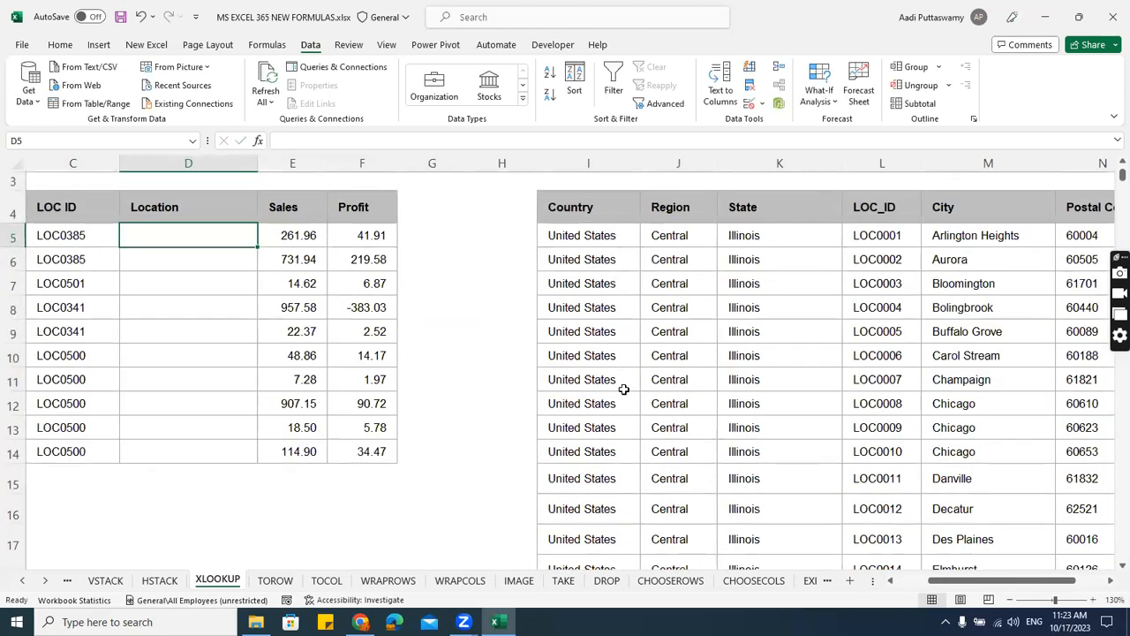
drag(998, 581, 976, 583)
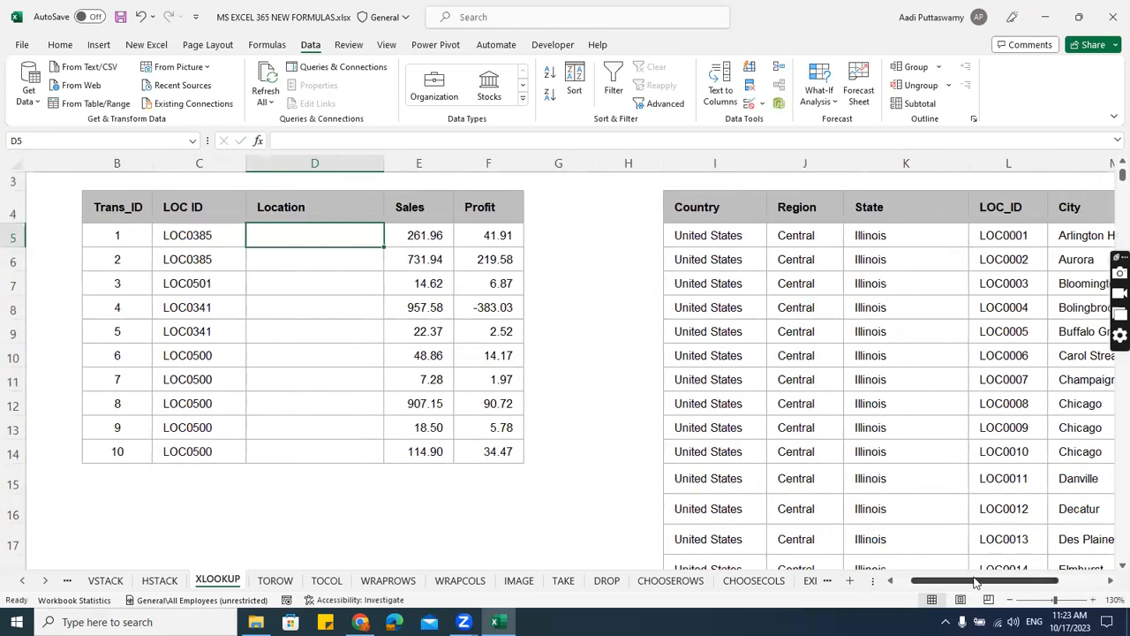
text(=xlookup)
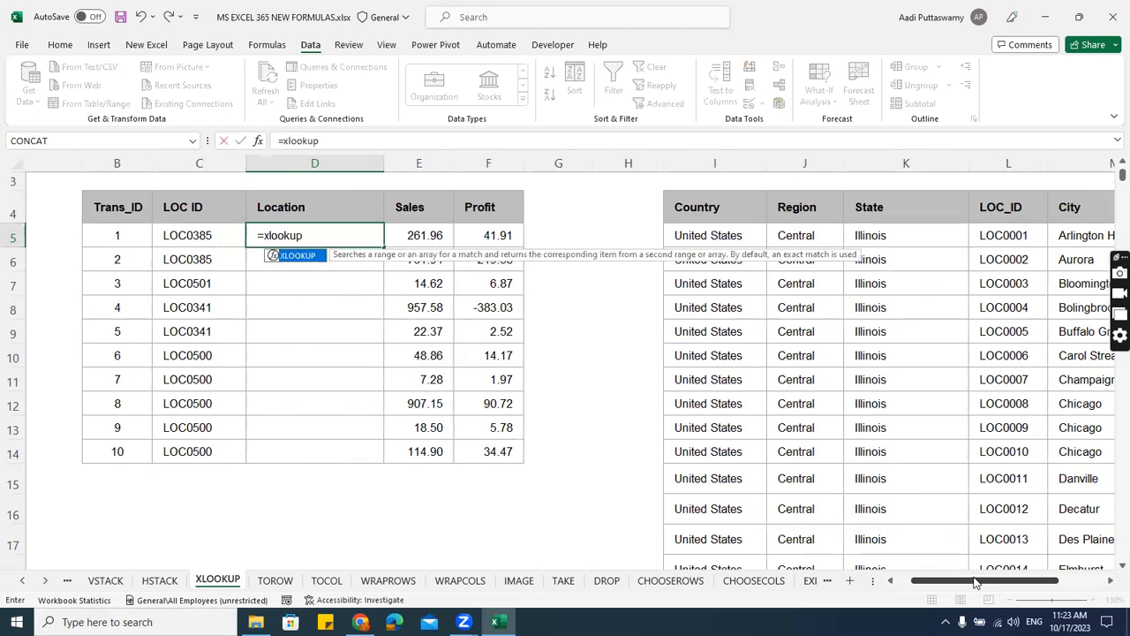
key(Tab)
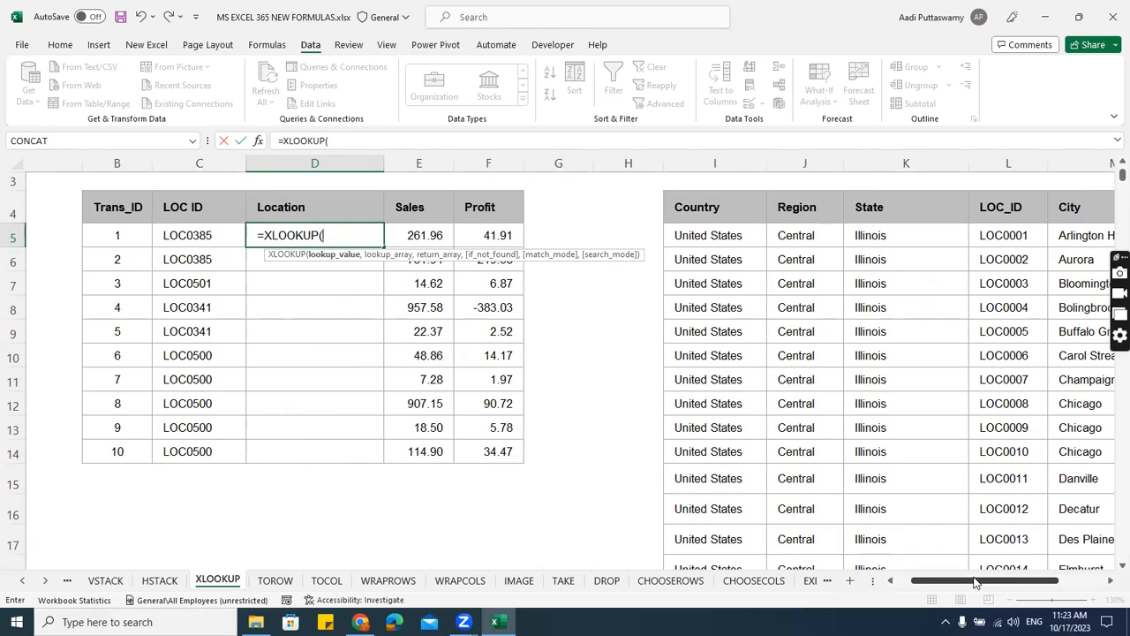
click(213, 239)
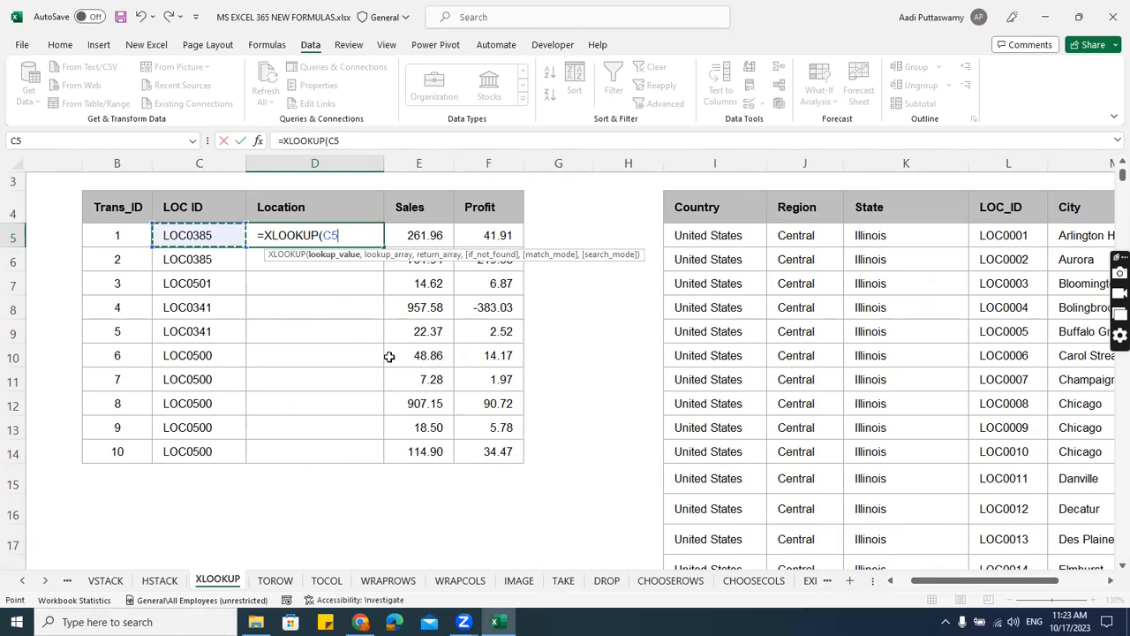
text(,)
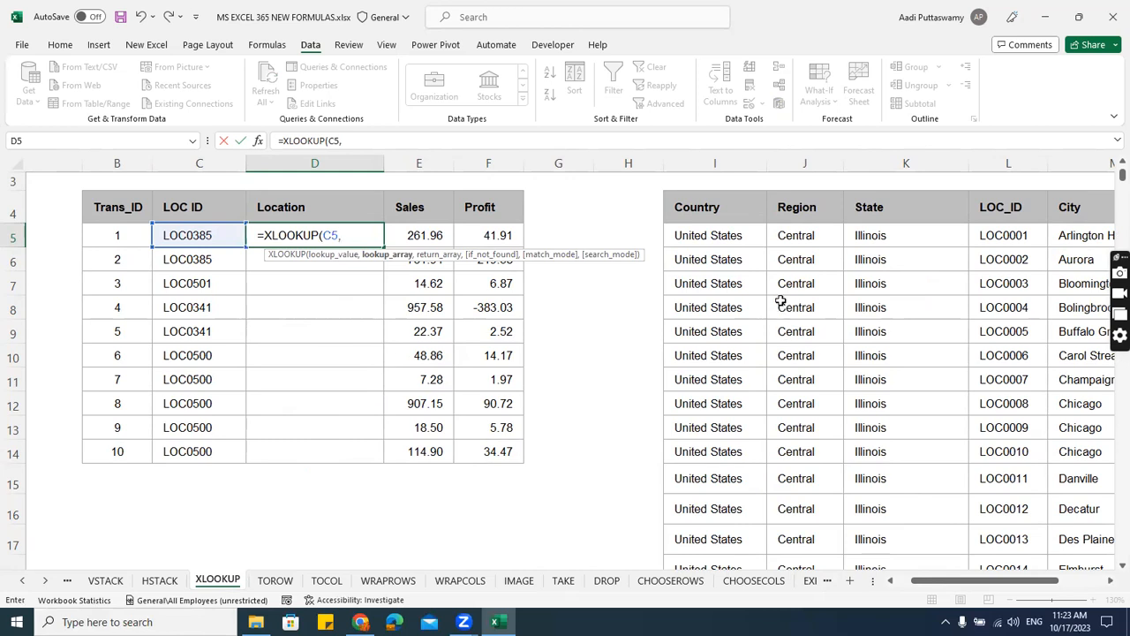
click(1012, 245)
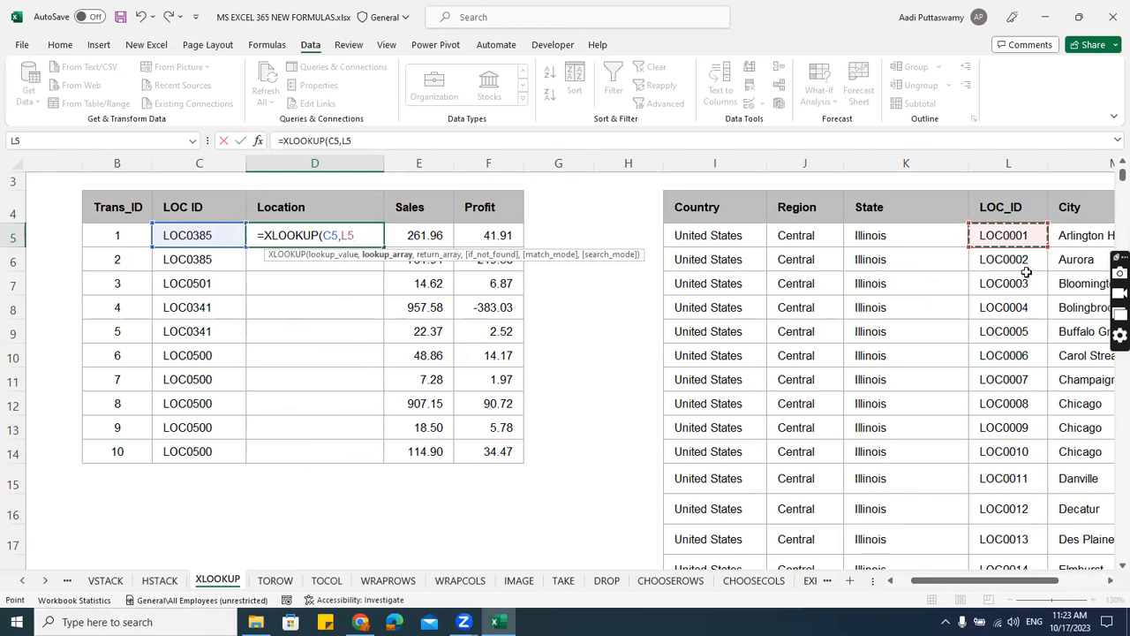
key(ctrl+shift+Down)
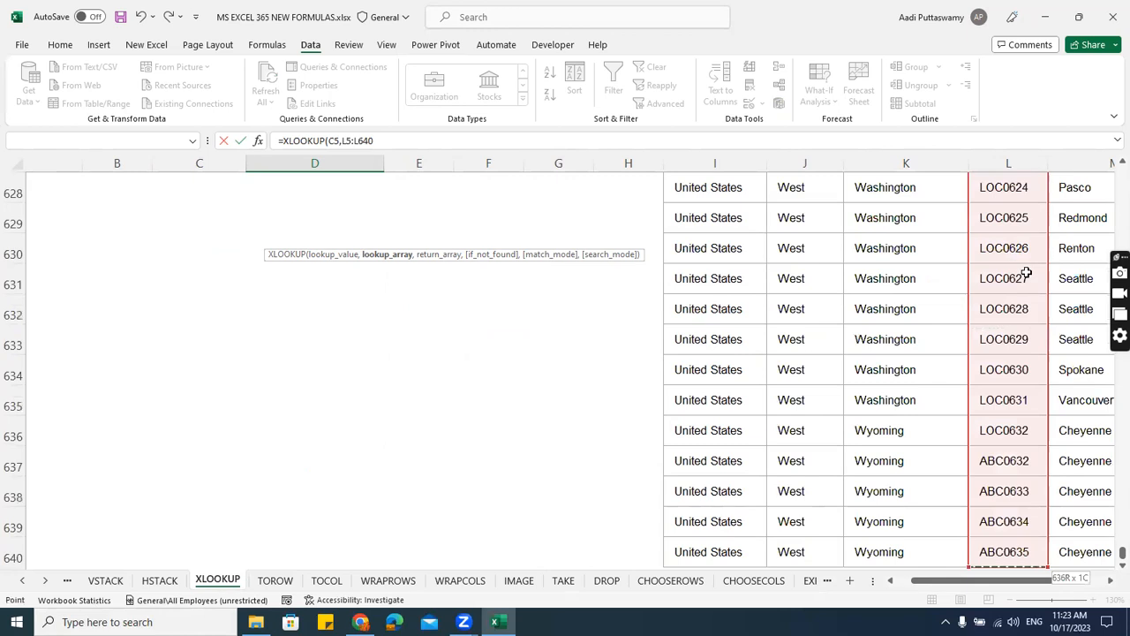
key(F4)
text(,)
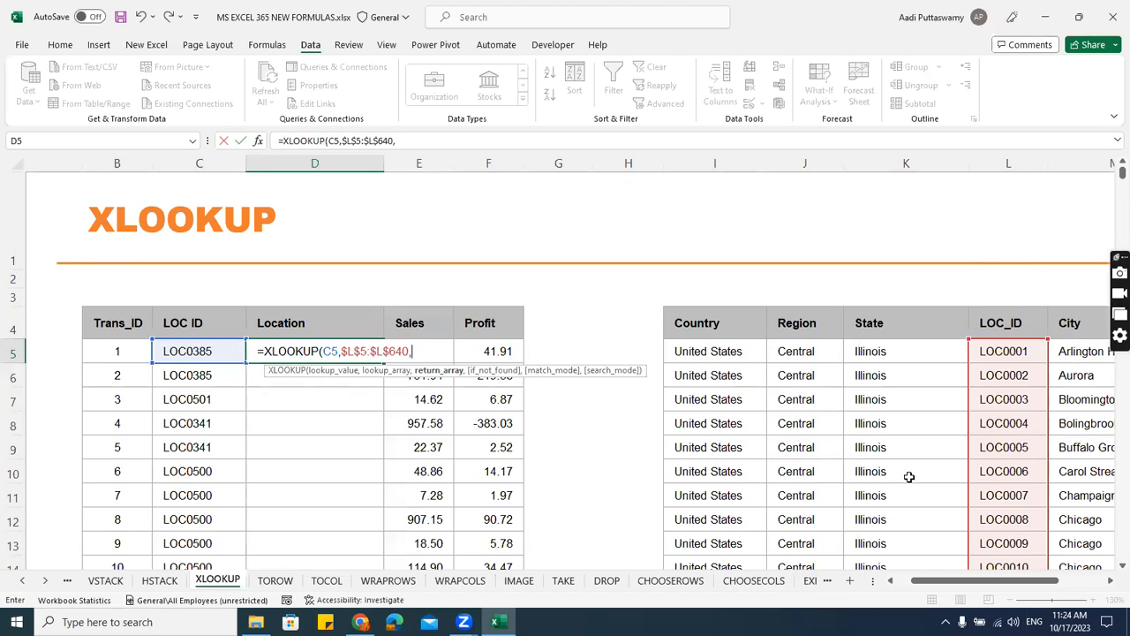
Complete the XLOOKUP in D5 with return array $K$5:$K$640, 0 if not found, exact match 0 and first-to-last search mode 1.
click(889, 355)
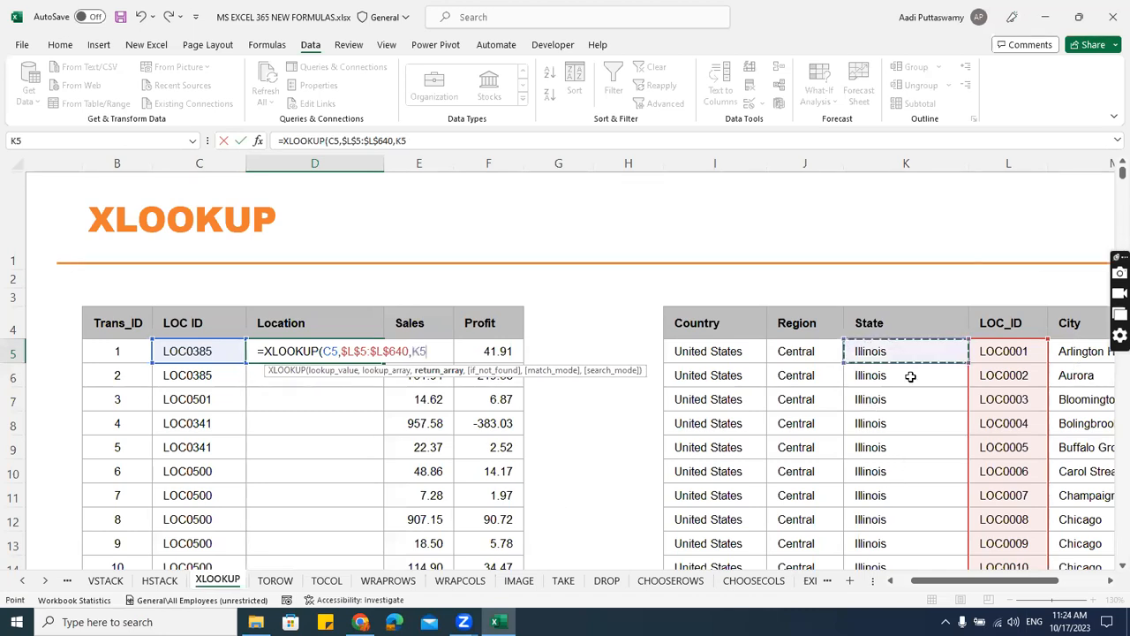
key(ctrl+shift+Down)
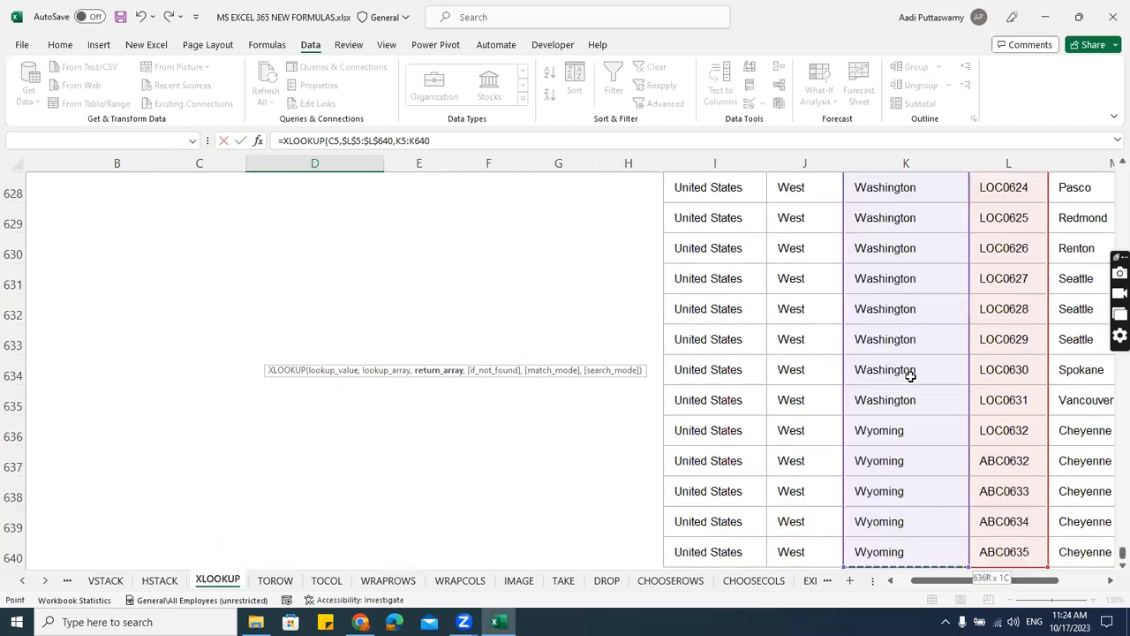
key(F4)
text(,0)
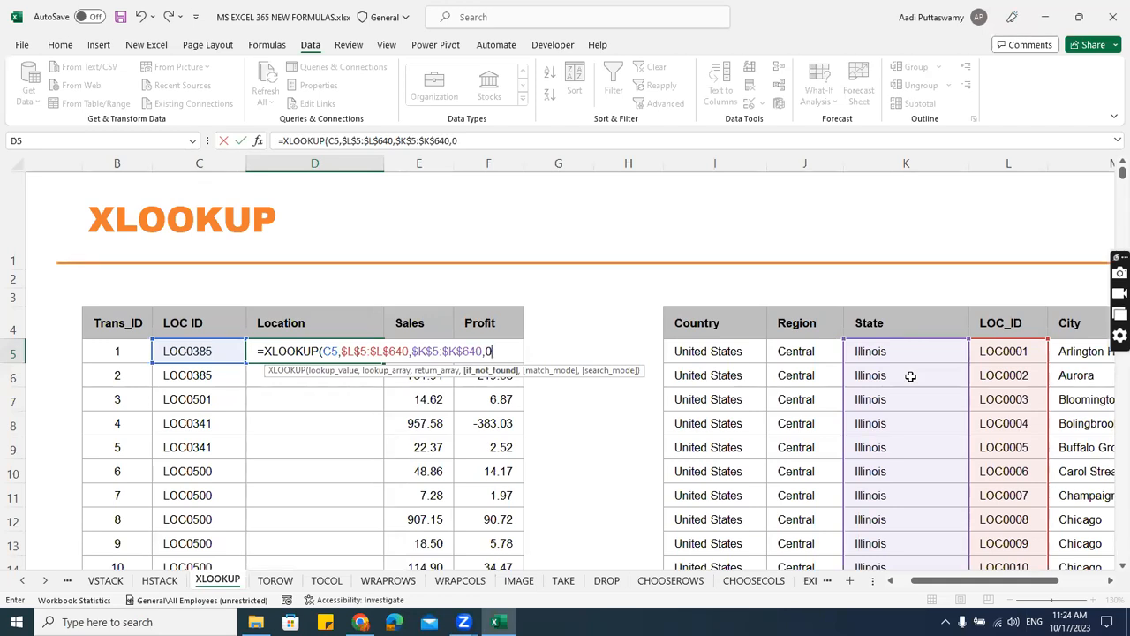
text(,)
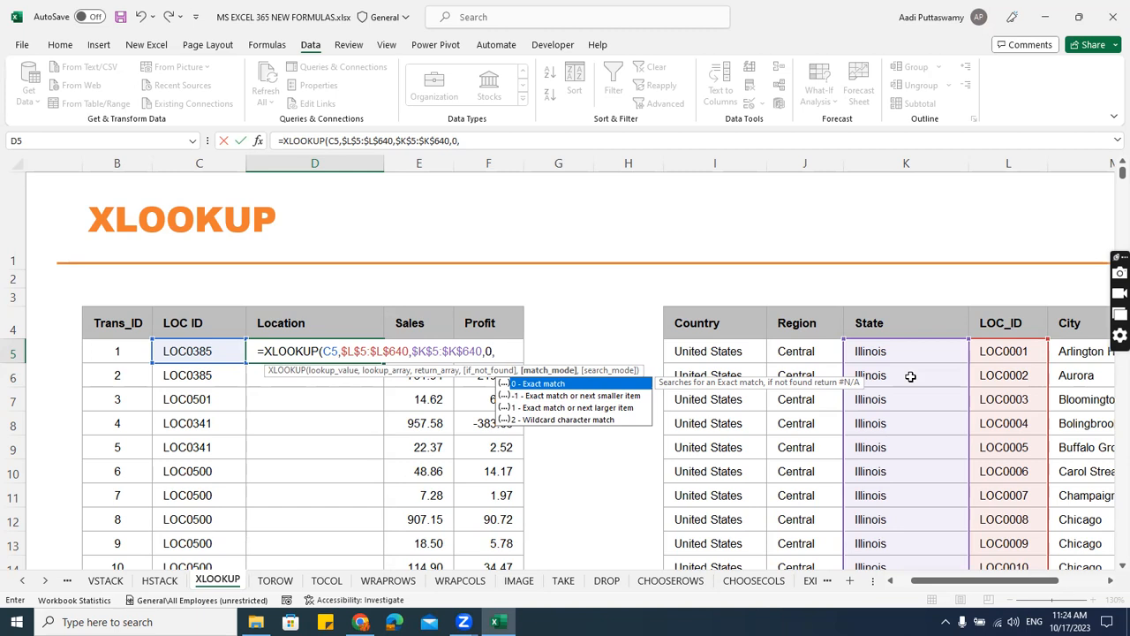
text(0,)
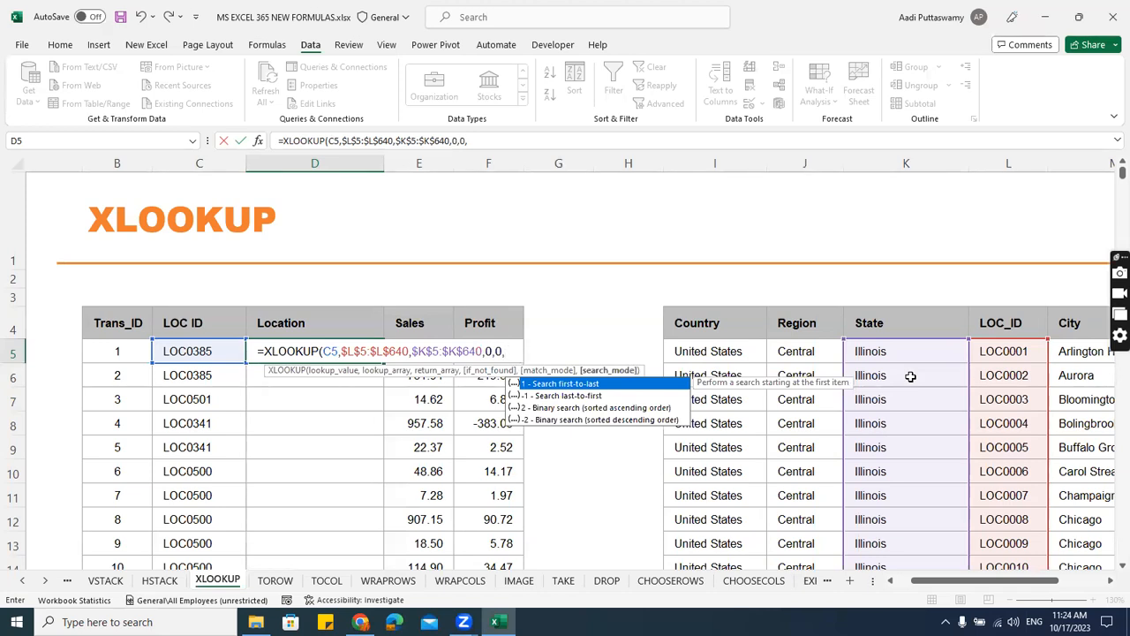
text(1))
key(ctrl+Return)
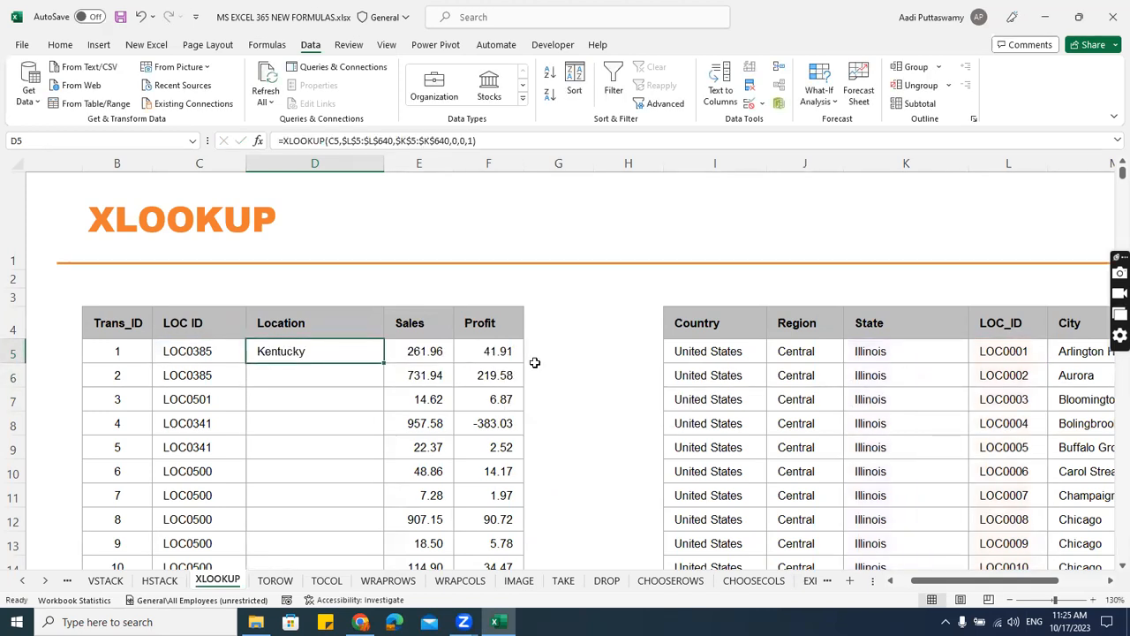
Fill the XLOOKUP formula from D5 down the Location column to D14 and open the TOROW sheet.
double_click(384, 363)
scroll(477, 412, down, 1)
scroll(480, 423, up, 2)
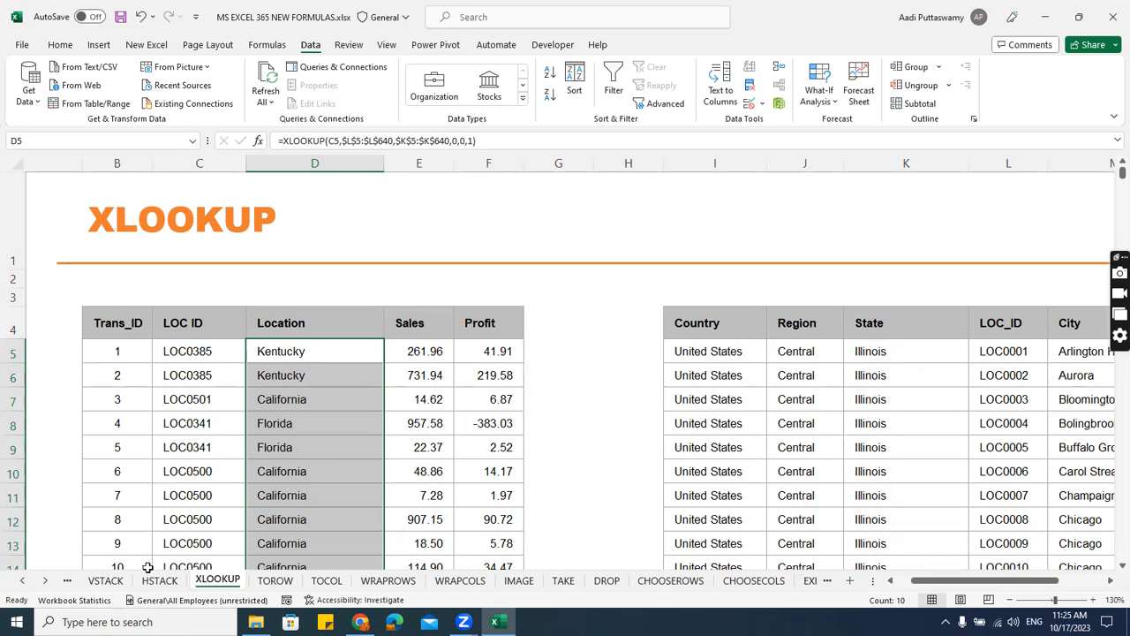
click(46, 581)
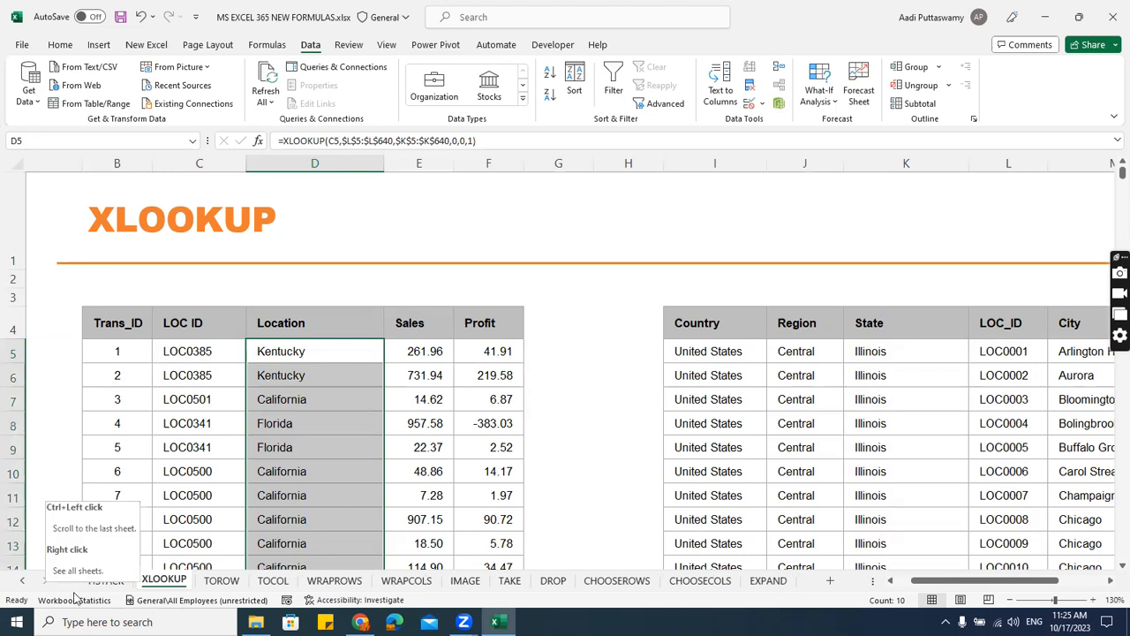
click(224, 583)
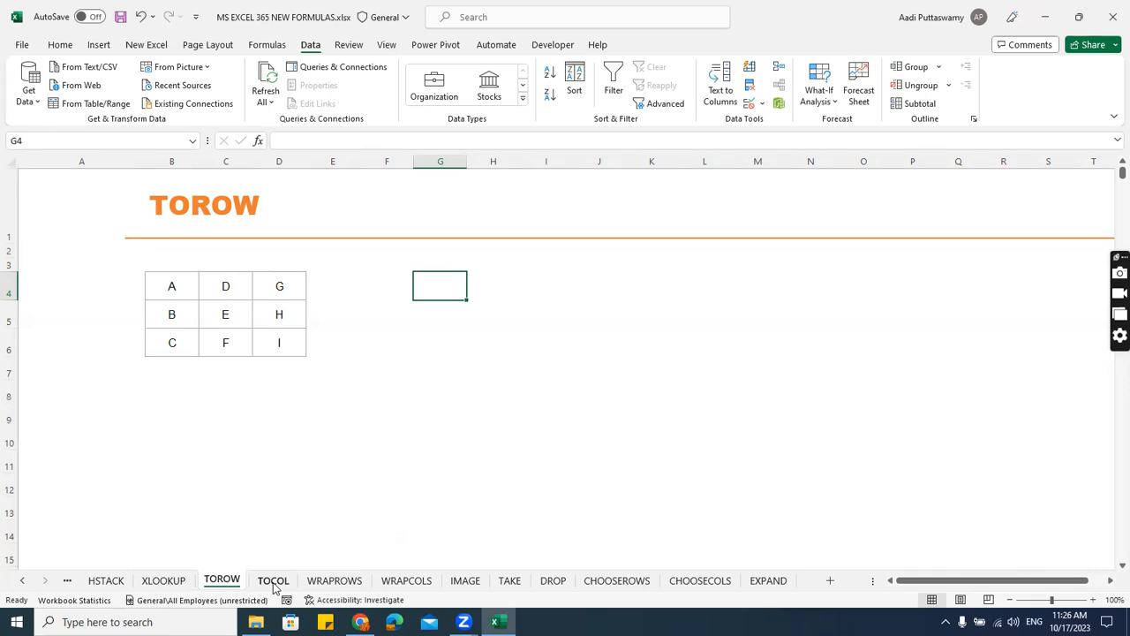
text(=tor)
key(Escape)
key(Escape)
Start a TOROW formula in G4 with B4:D6 as its array.
scroll(530, 406, up, 1)
text(=torow)
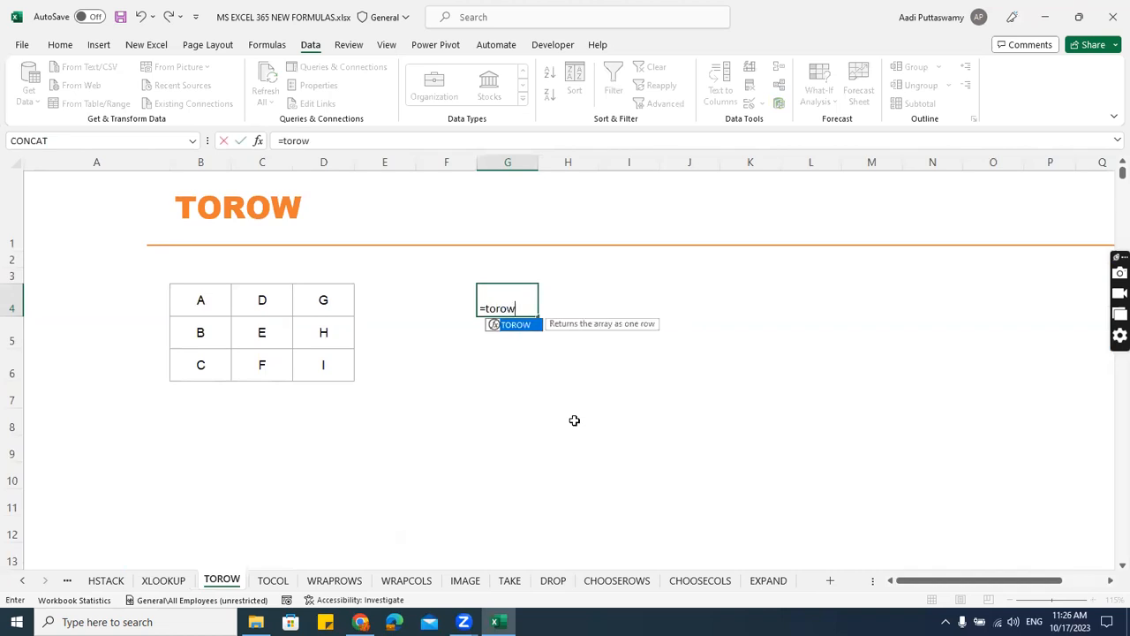
key(Tab)
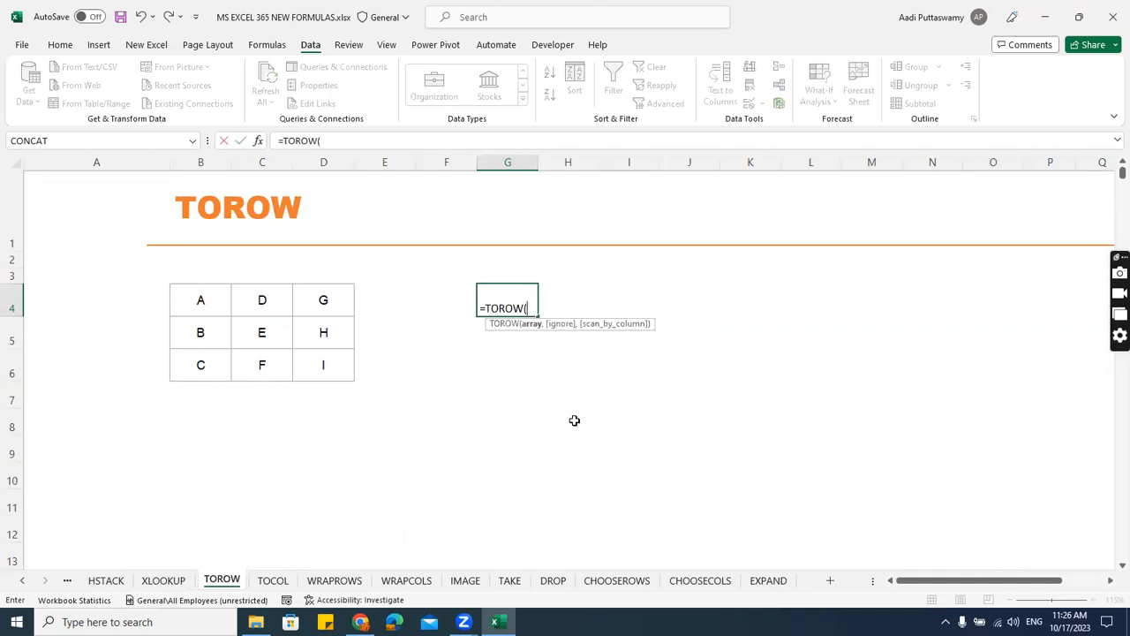
drag(206, 301, 298, 357)
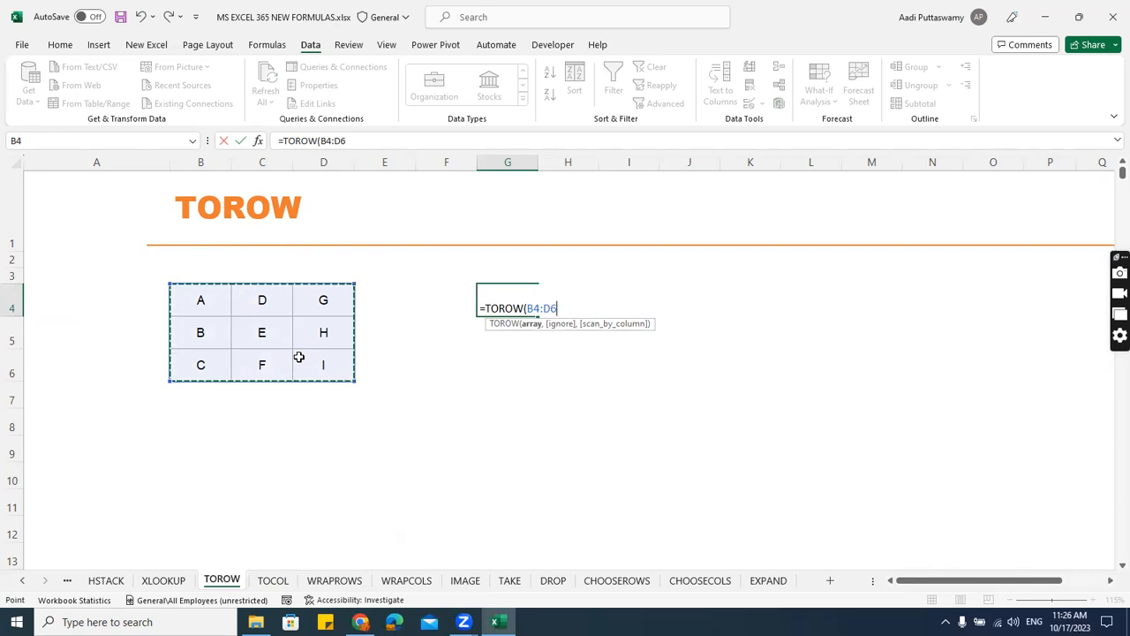
text(,)
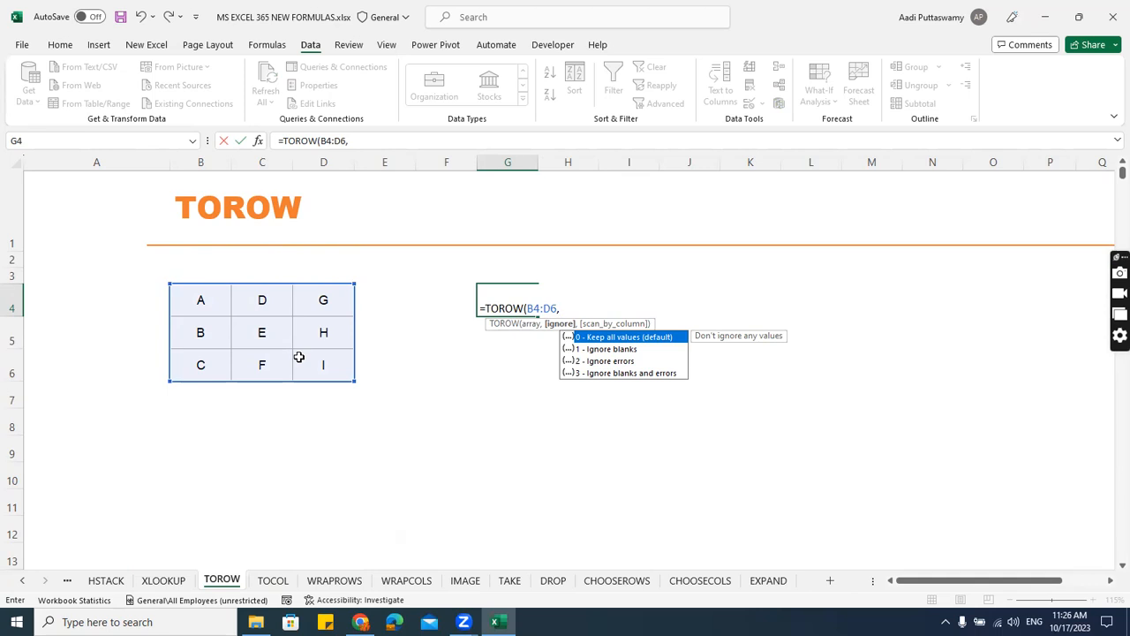
Finish the TOROW formula in G4 with ignore option 0 to keep all values and FALSE to scan by row.
key(Down)
key(Down)
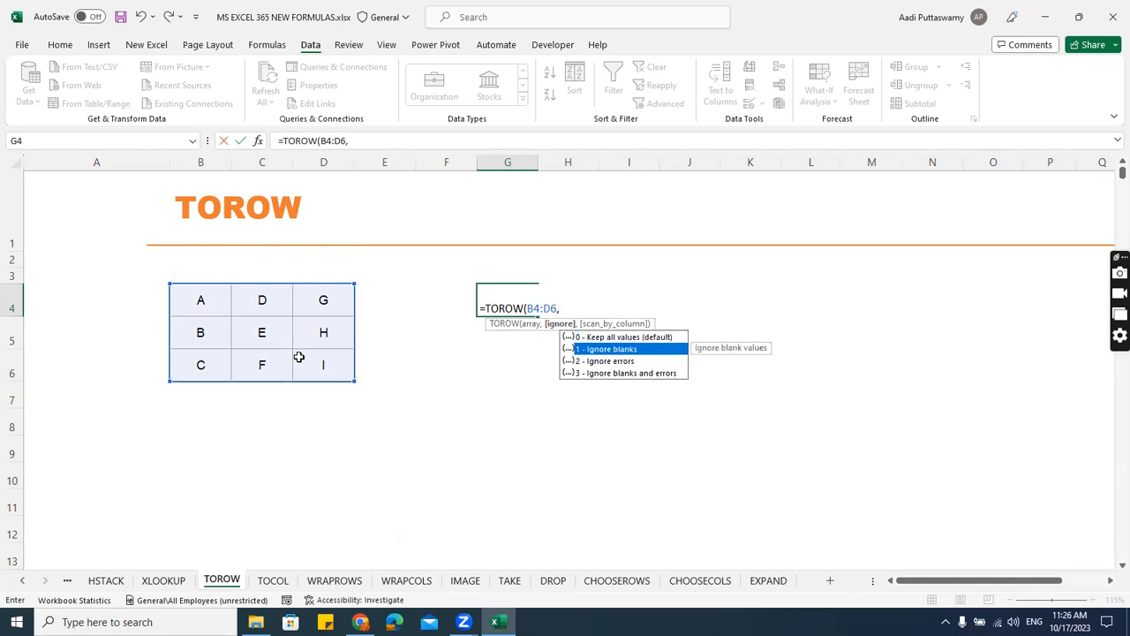
key(Up)
key(Up)
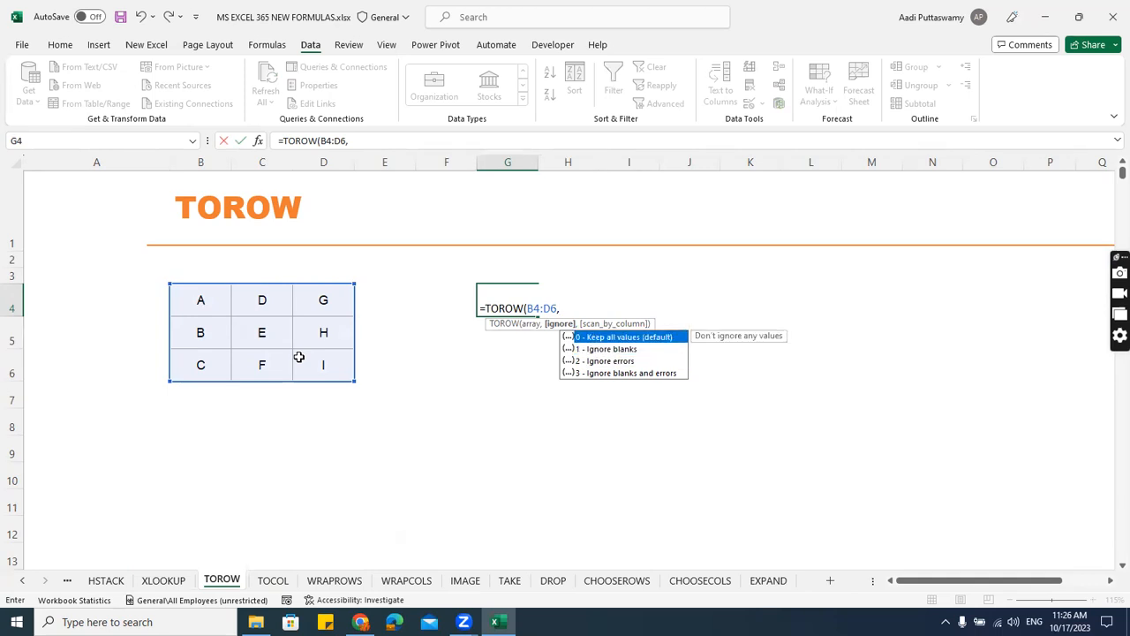
text(0)
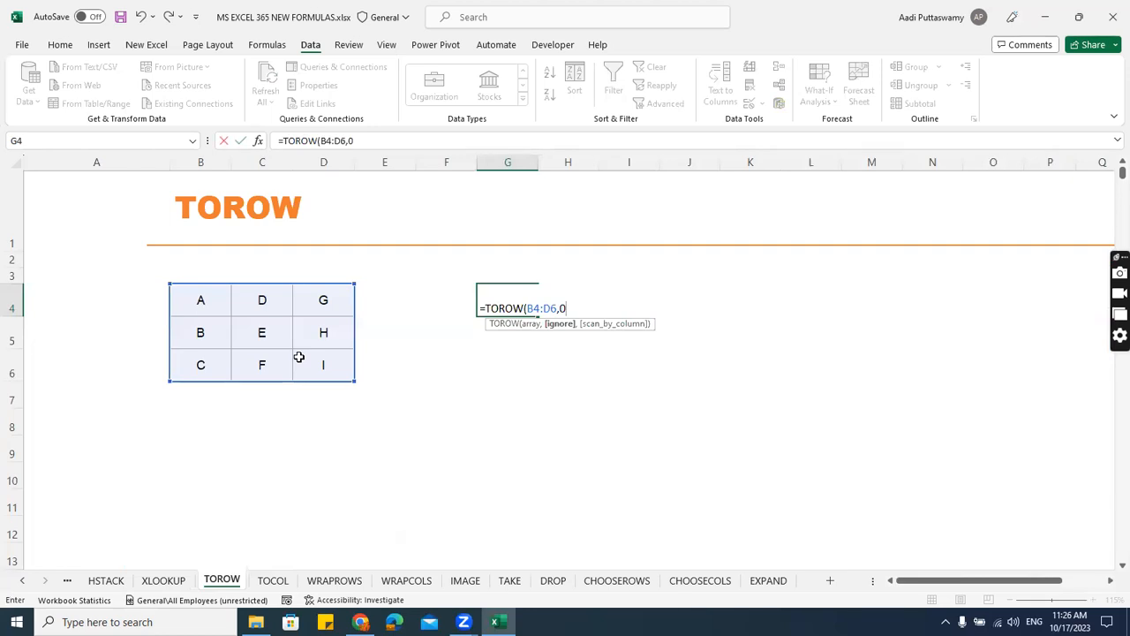
text(,)
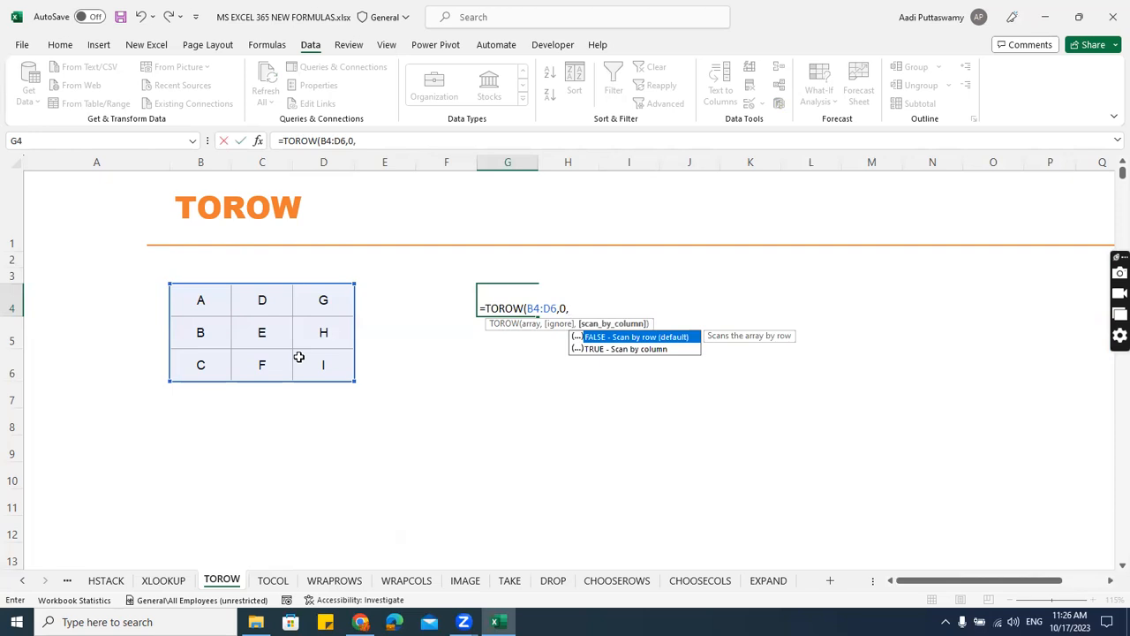
key(Tab)
text())
key(Return)
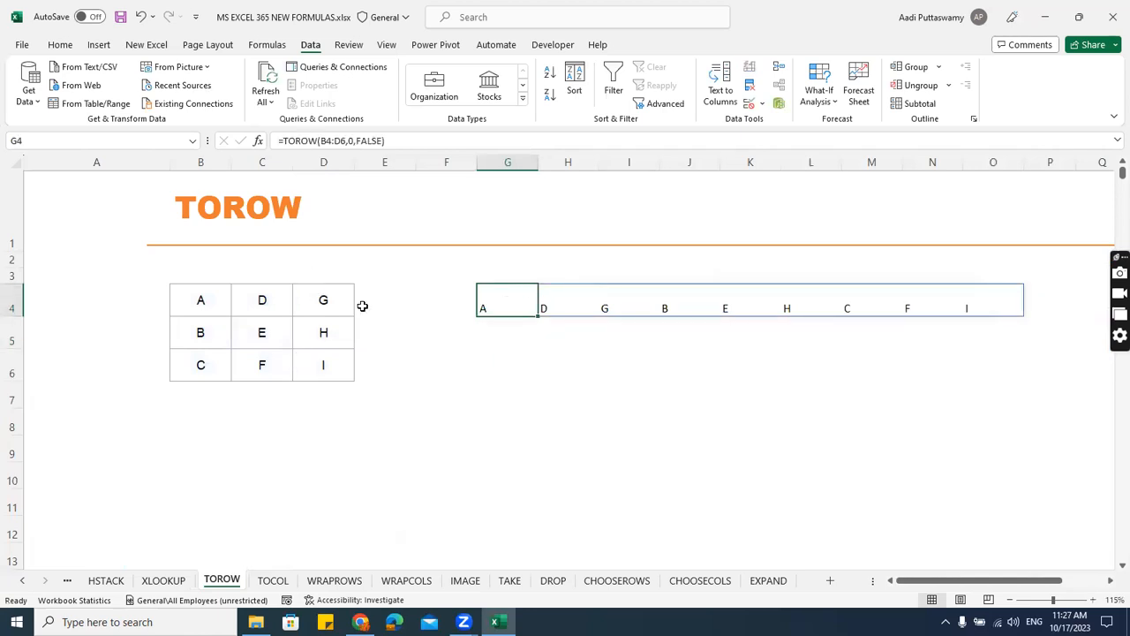
Examine the source letters in B4:D6 on the TOROW sheet, row by row and then column by column.
click(266, 295)
click(322, 300)
click(212, 328)
click(265, 332)
click(305, 340)
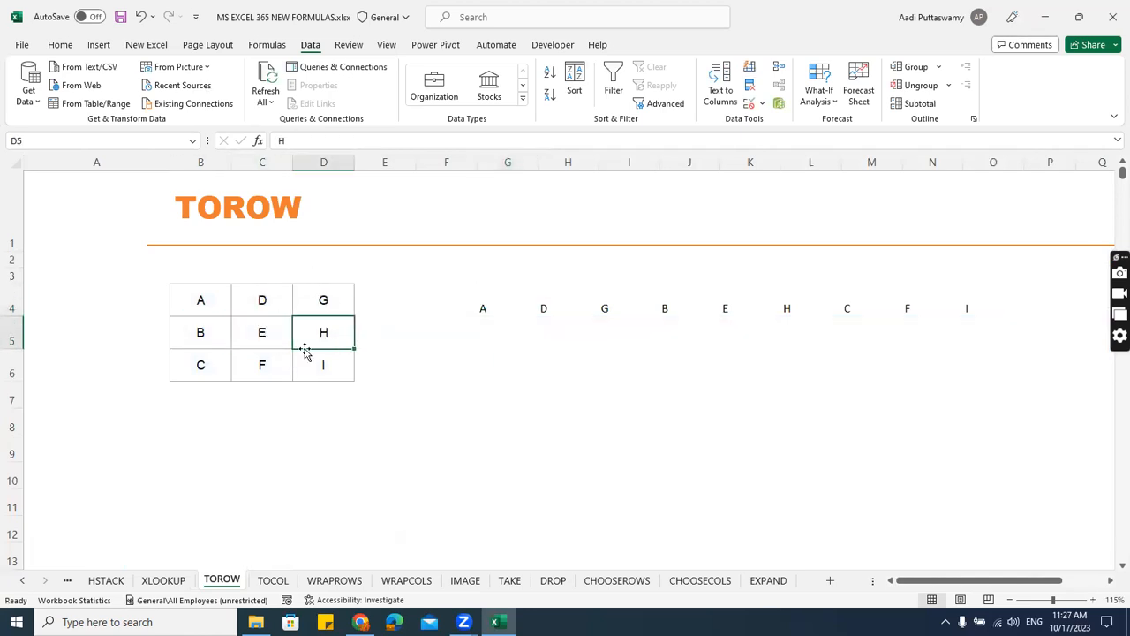
drag(204, 301, 200, 365)
drag(262, 300, 262, 361)
drag(323, 300, 323, 365)
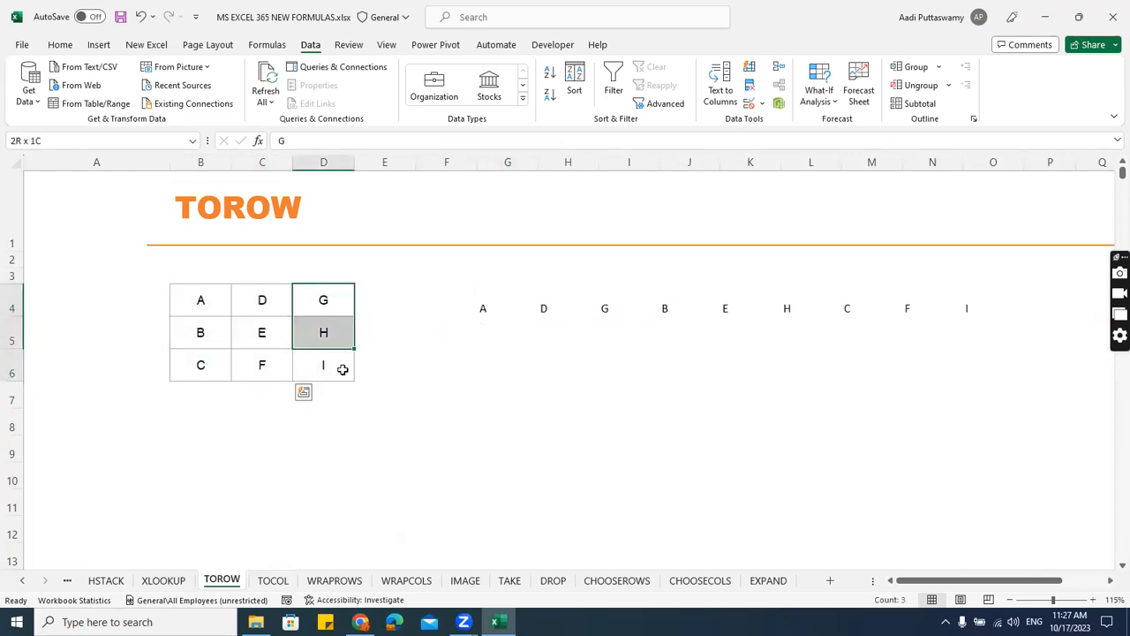
Change the TOROW formula in G4 to scan by column with TRUE and check it against source columns B to D.
double_click(482, 311)
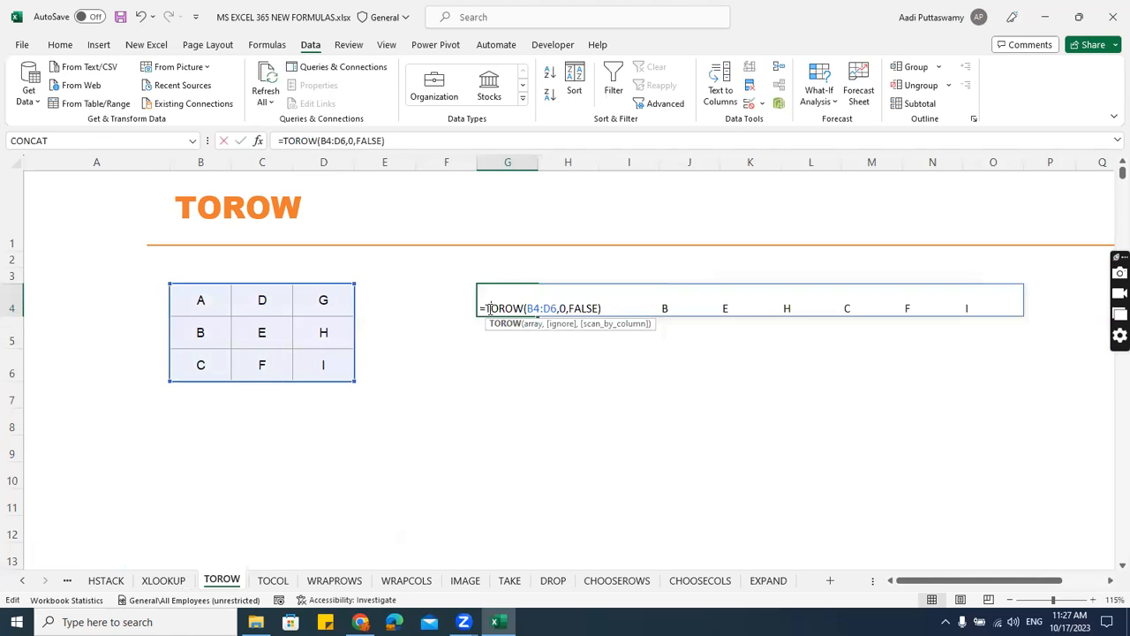
click(600, 308)
key(BackSpace)
key(BackSpace)
key(BackSpace)
key(BackSpace)
key(BackSpace)
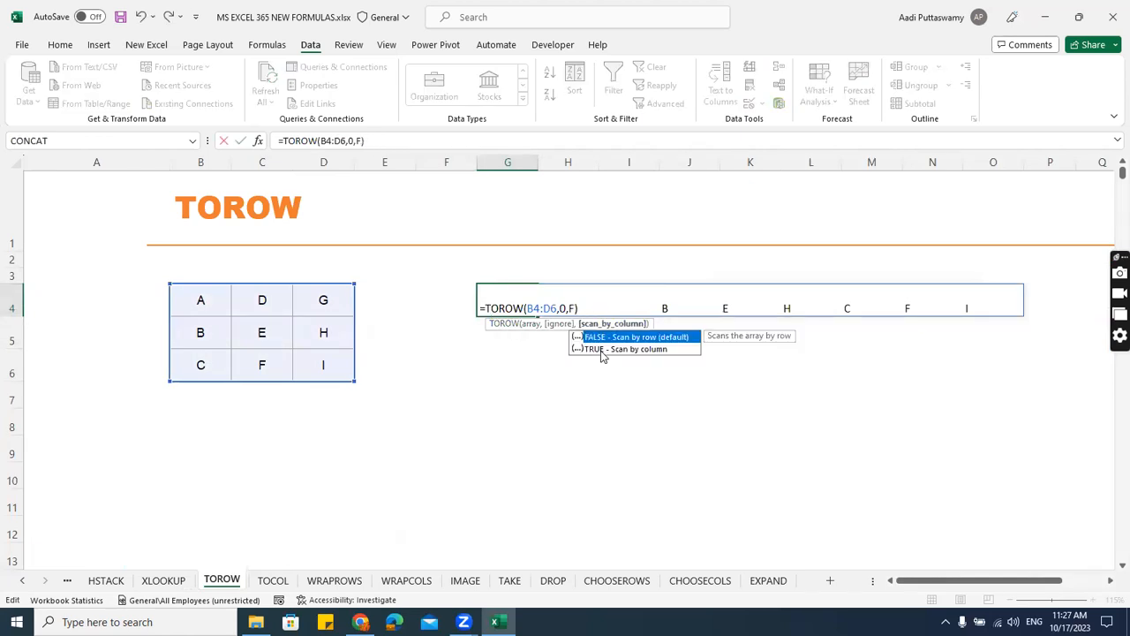
click(602, 352)
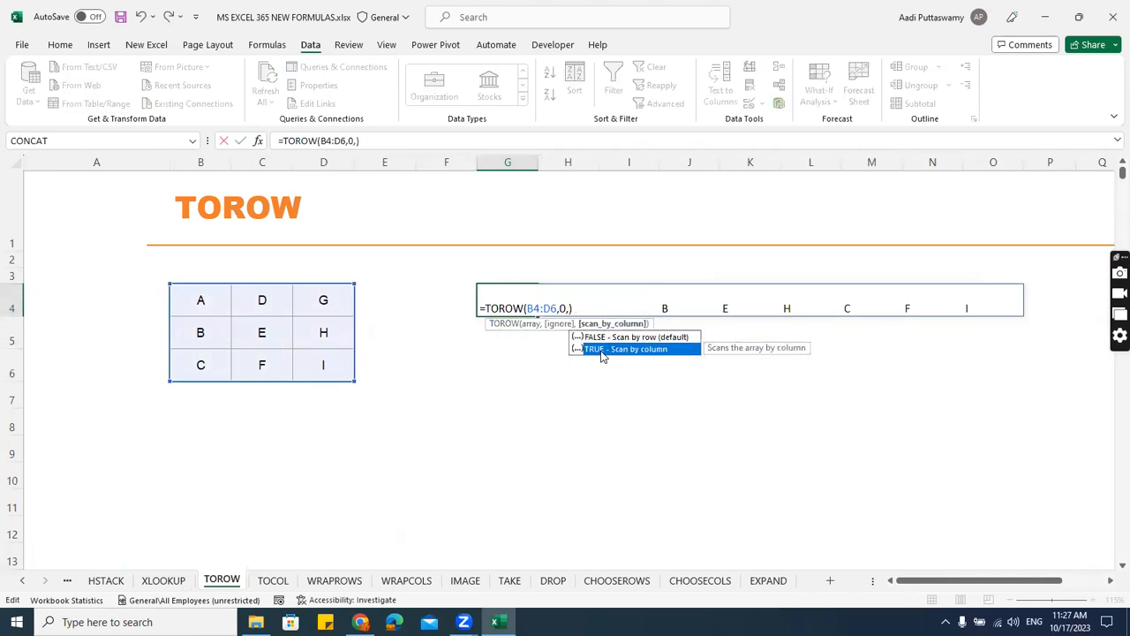
double_click(602, 351)
key(Return)
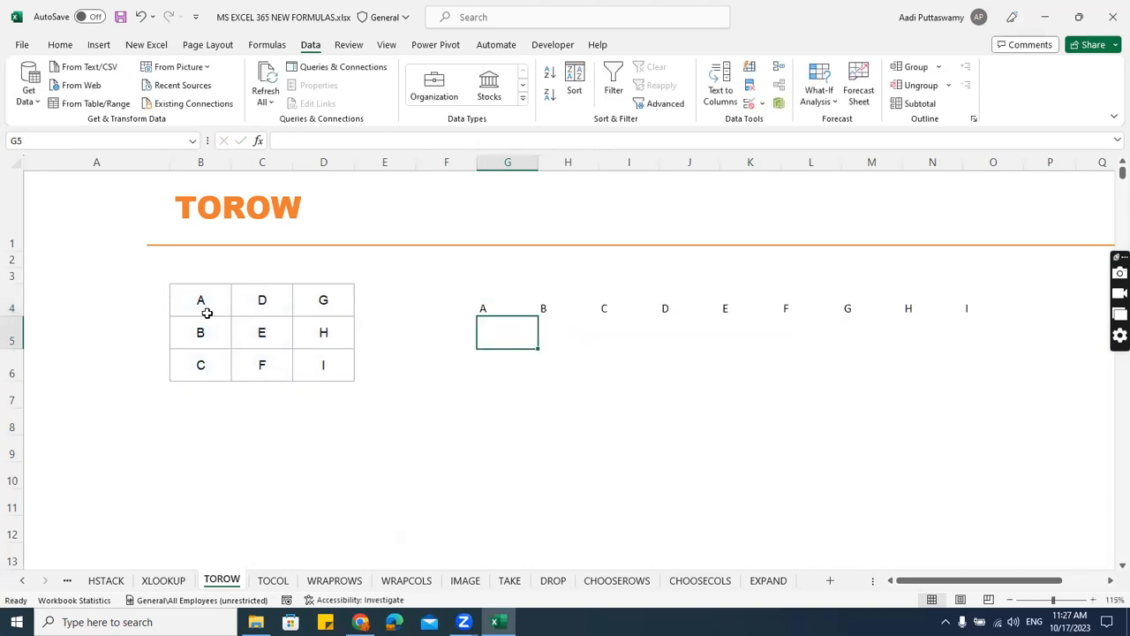
drag(207, 312, 200, 365)
drag(256, 305, 256, 371)
drag(320, 302, 323, 369)
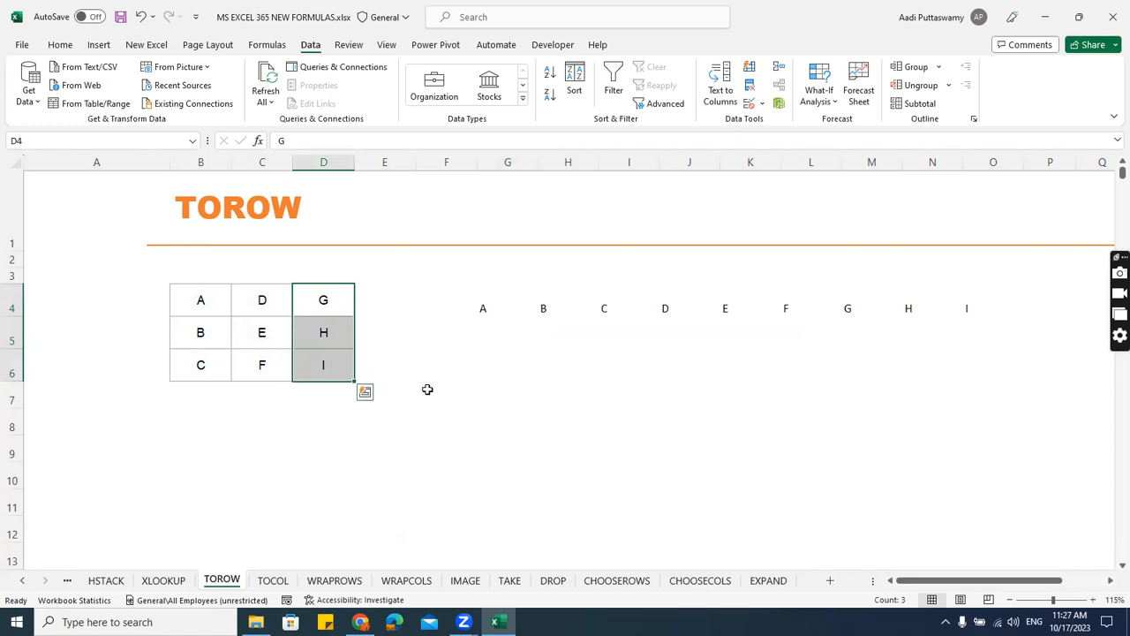
On the TOCOL sheet, enter a TOCOL formula in G4 for B4:D6 with ignore option 0 and FALSE to scan by row.
click(274, 579)
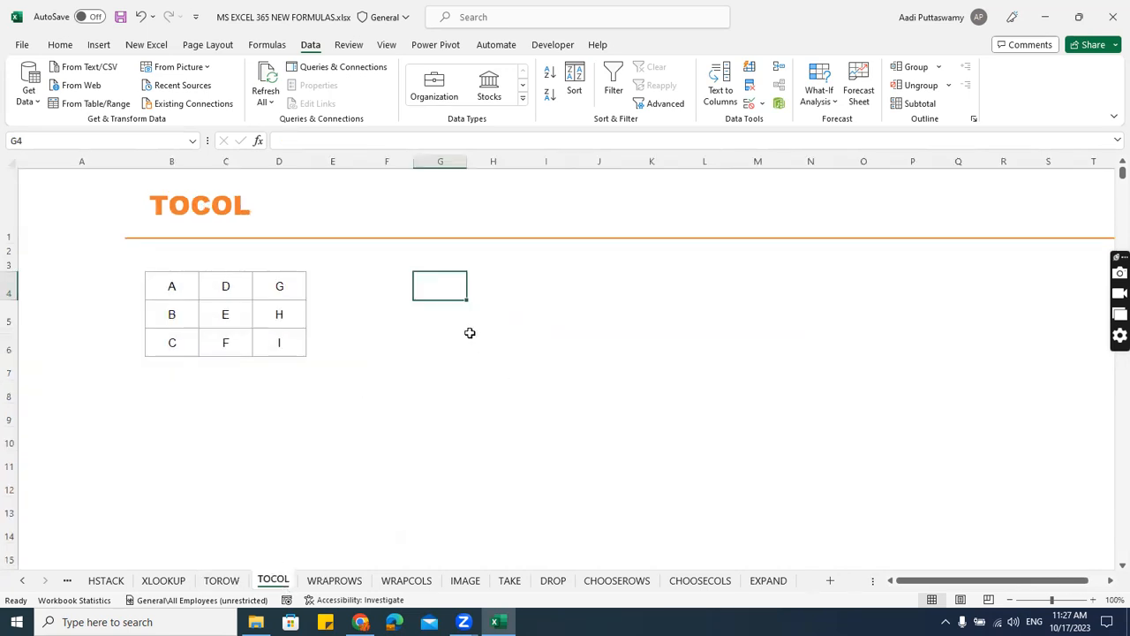
text(=tocol)
key(Tab)
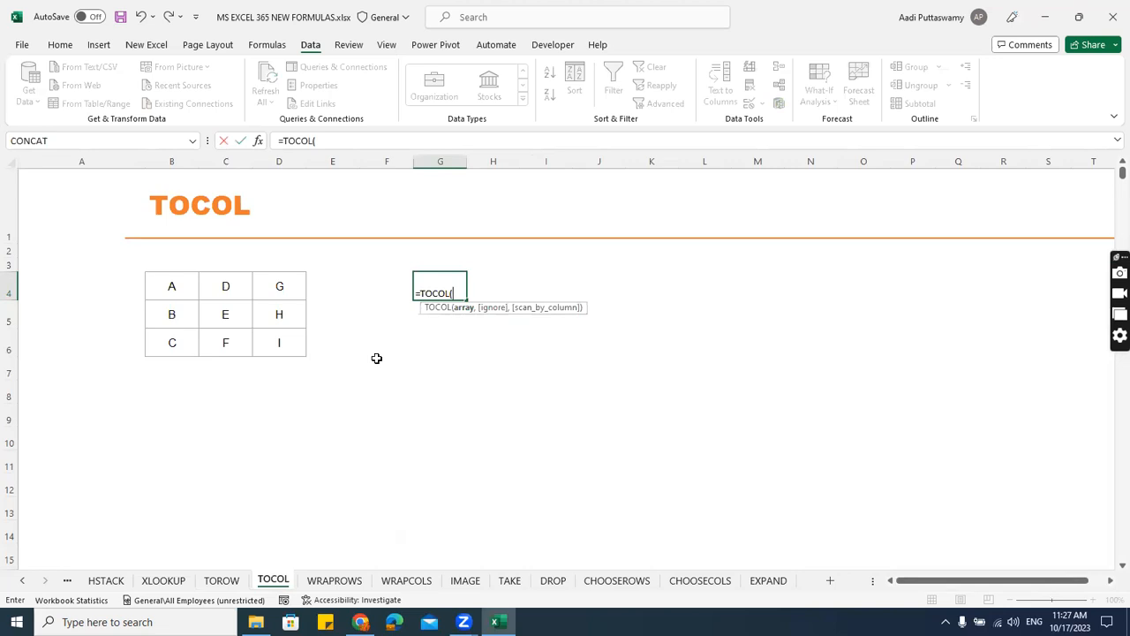
drag(167, 285, 290, 344)
text(,)
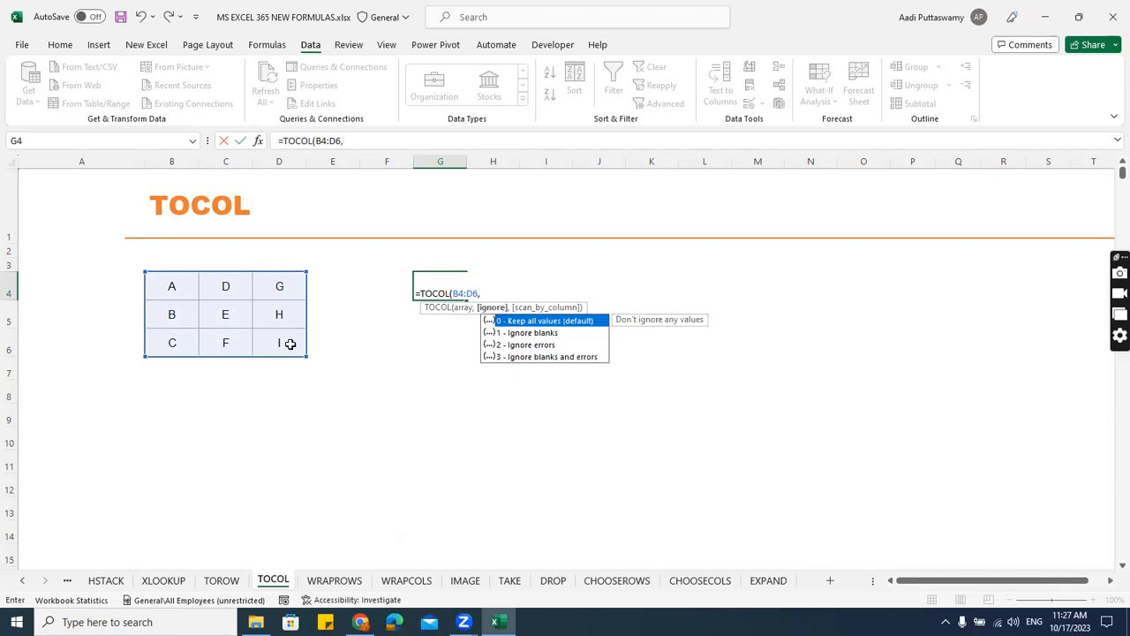
text(0,)
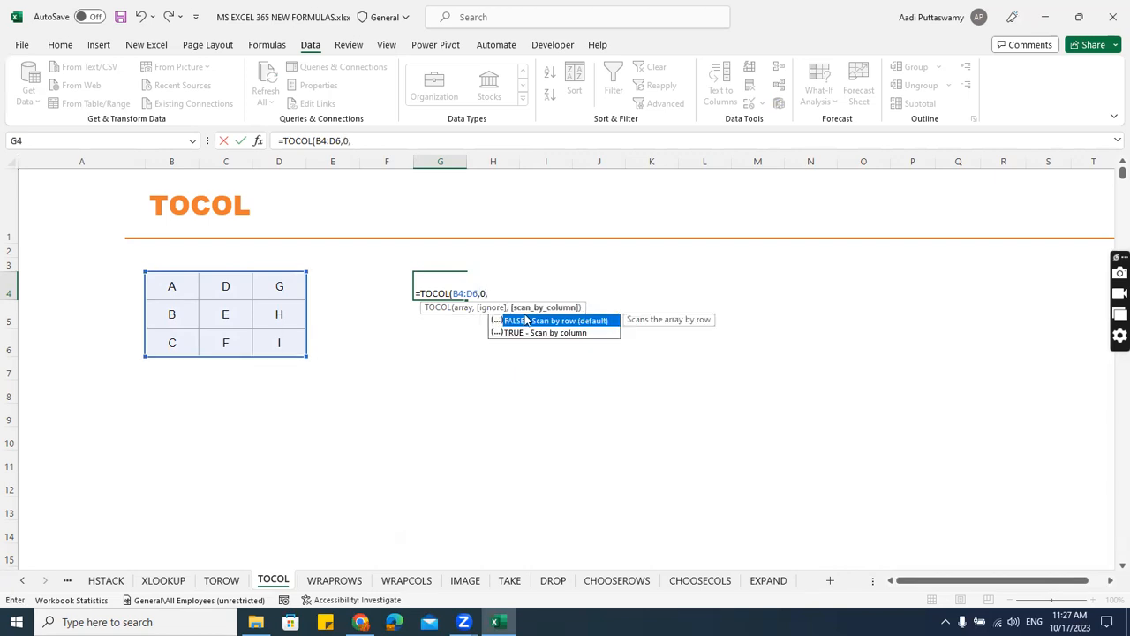
double_click(582, 321)
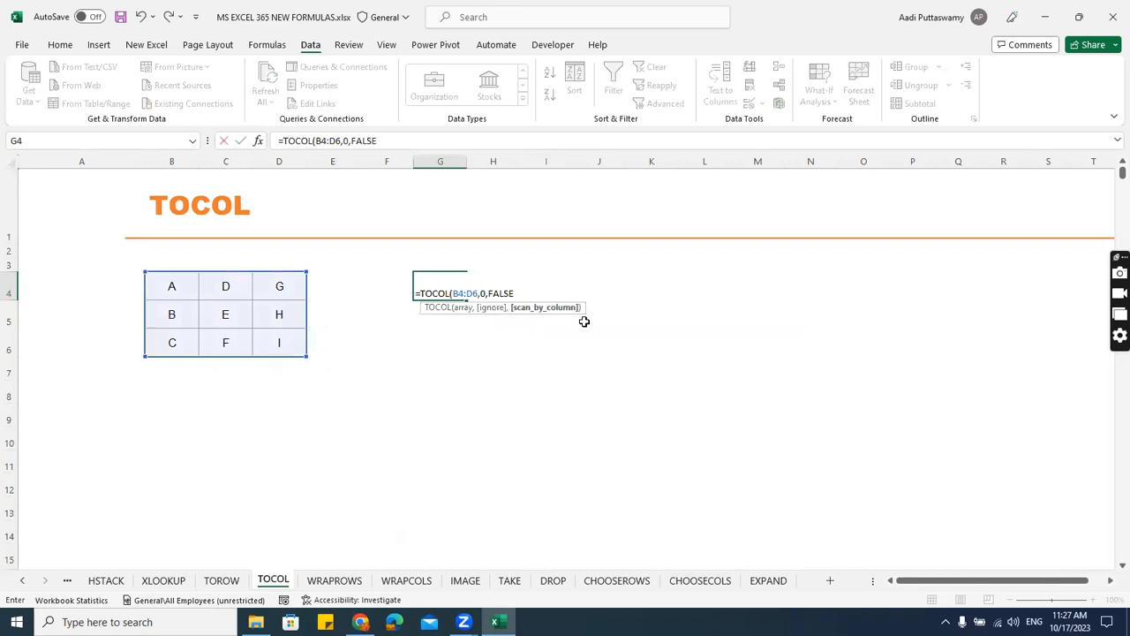
key(Return)
drag(176, 294, 279, 290)
drag(177, 314, 280, 314)
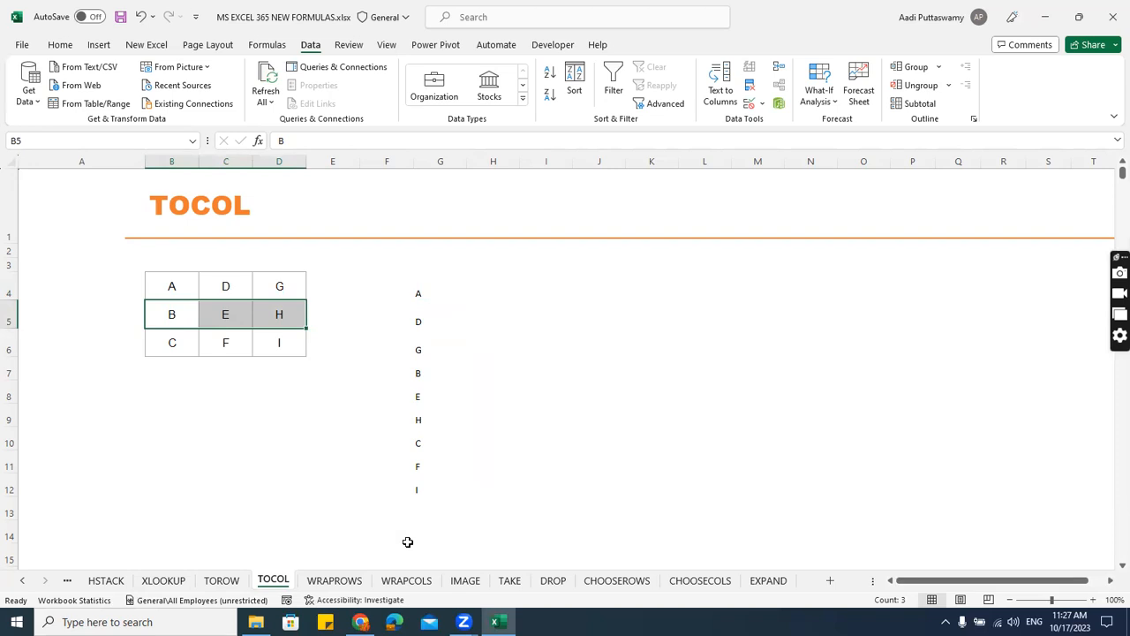
Change the TOCOL formula in G4 to scan by column with TRUE and select its spilled range.
double_click(439, 289)
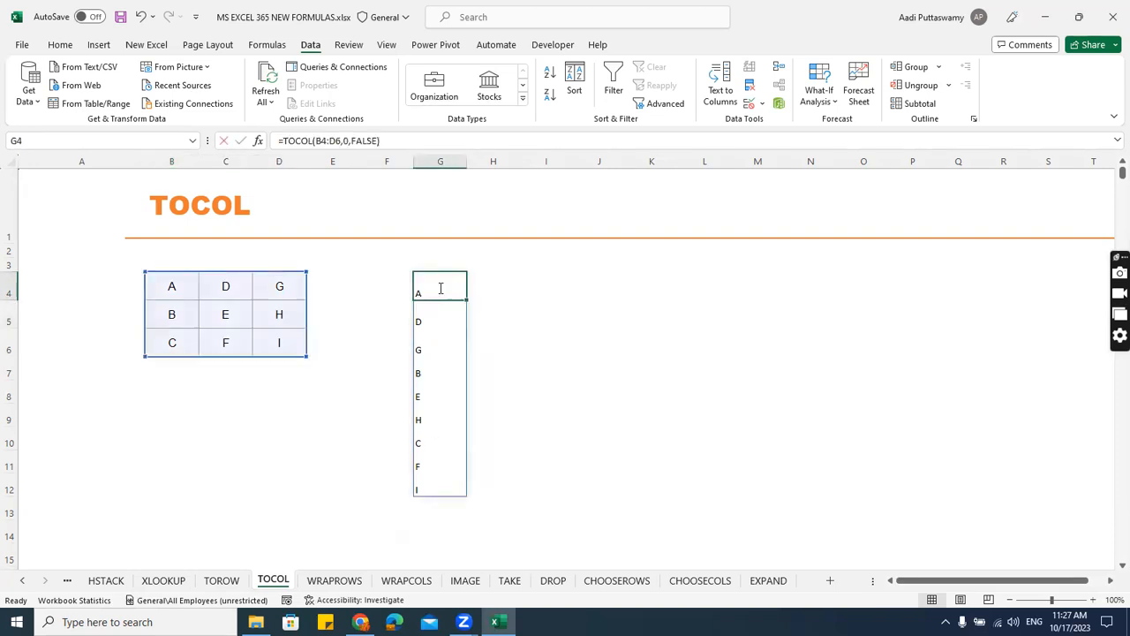
key(BackSpace)
key(BackSpace)
key(BackSpace)
key(BackSpace)
key(BackSpace)
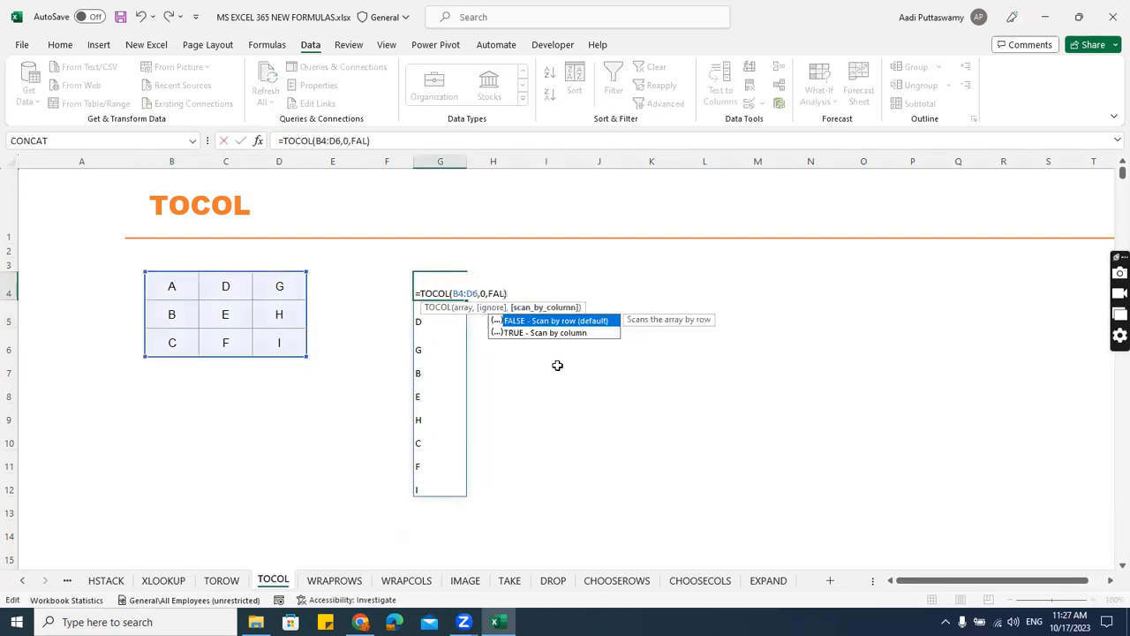
text(TRUE)
key(Return)
key(Up)
key(ctrl+shift+Down)
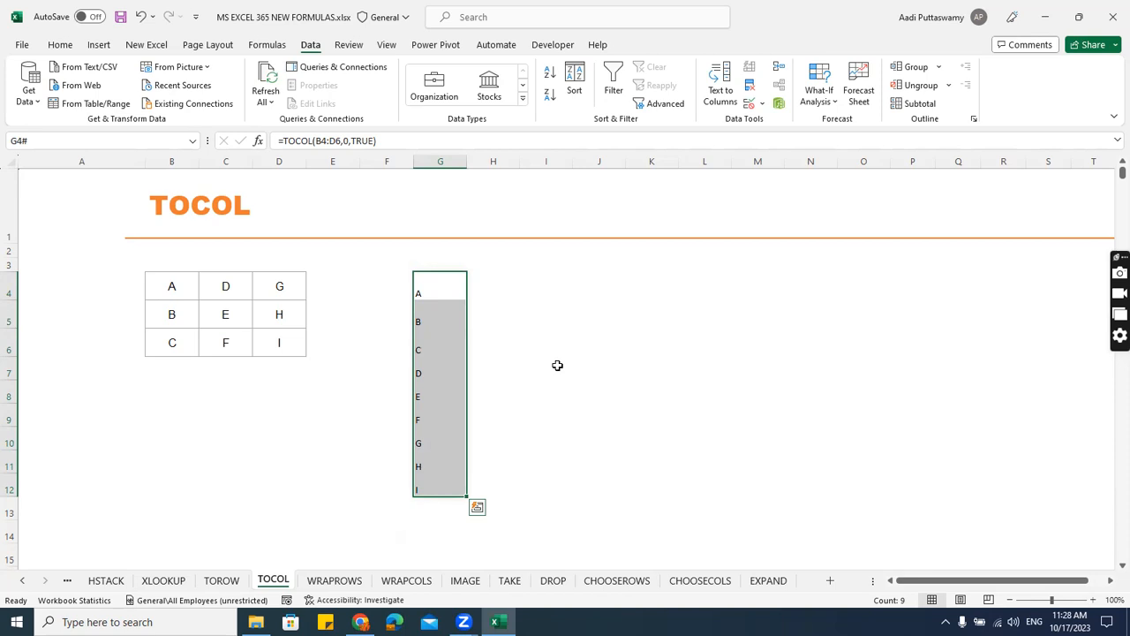
Open the WRAPROWS sheet and examine its column B list and the Wrap Text option.
click(362, 585)
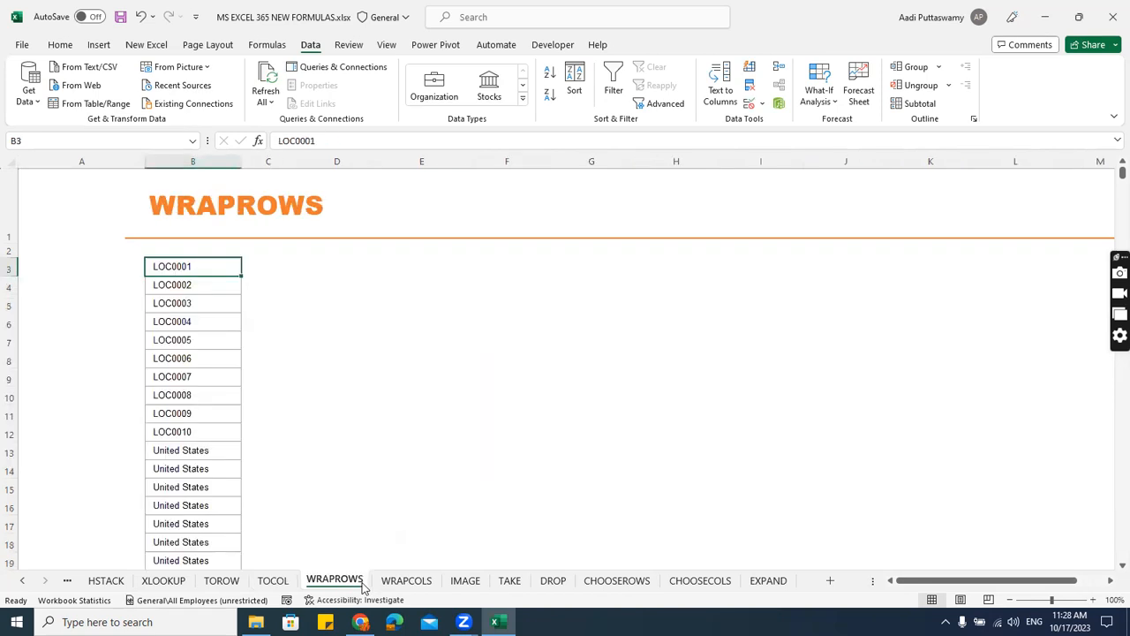
click(430, 585)
click(366, 585)
click(316, 268)
ctrl+scroll(492, 318, up, 1)
drag(941, 581, 921, 583)
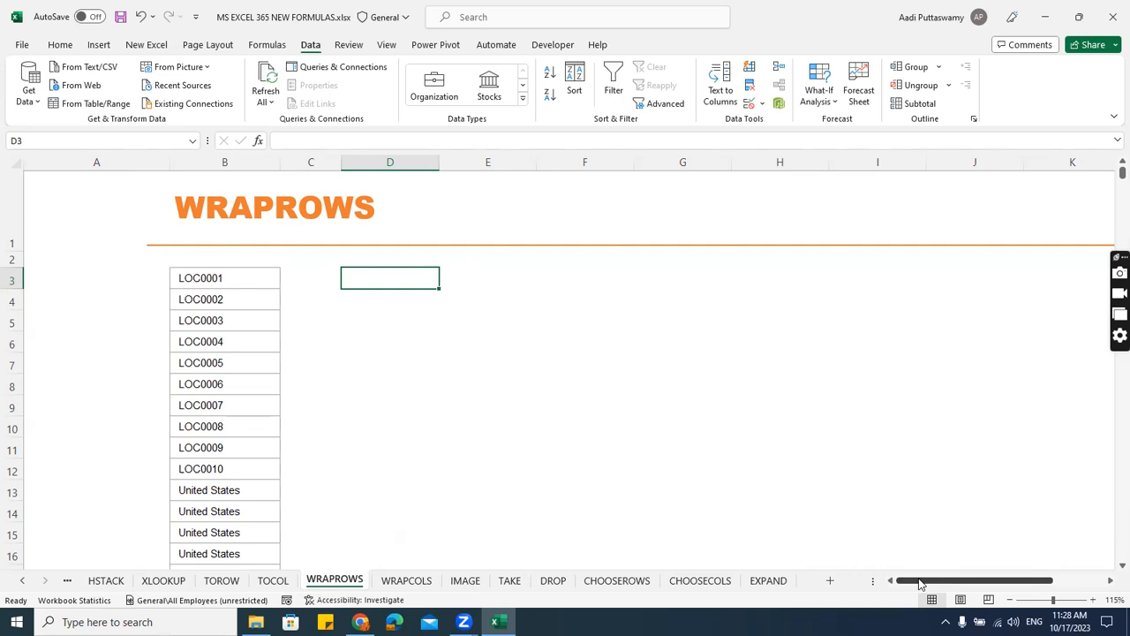
click(74, 48)
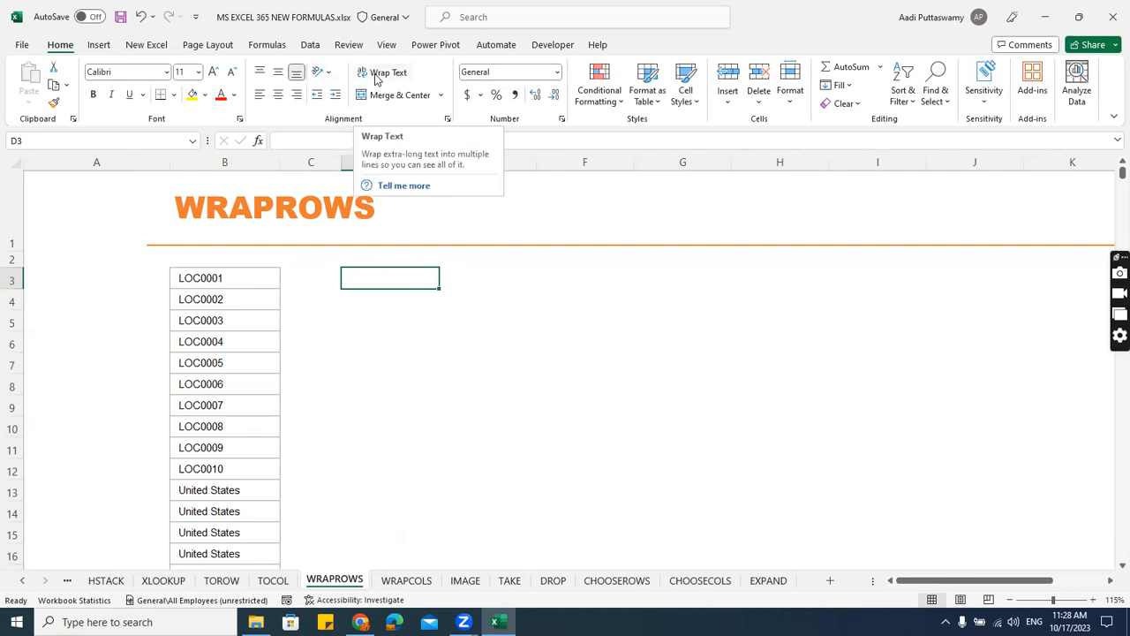
drag(253, 275, 247, 552)
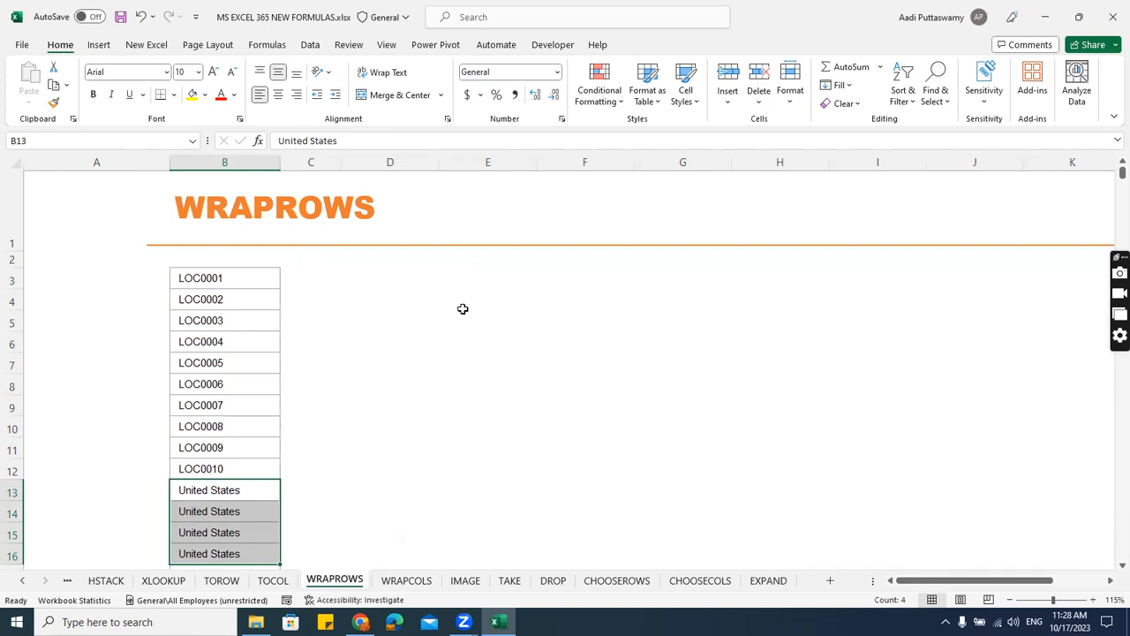
Review the TOROW and TOCOL results, and return to the location codes in B3:B12 on the WRAPROWS sheet.
click(219, 581)
drag(206, 303, 321, 362)
drag(479, 308, 932, 305)
click(273, 580)
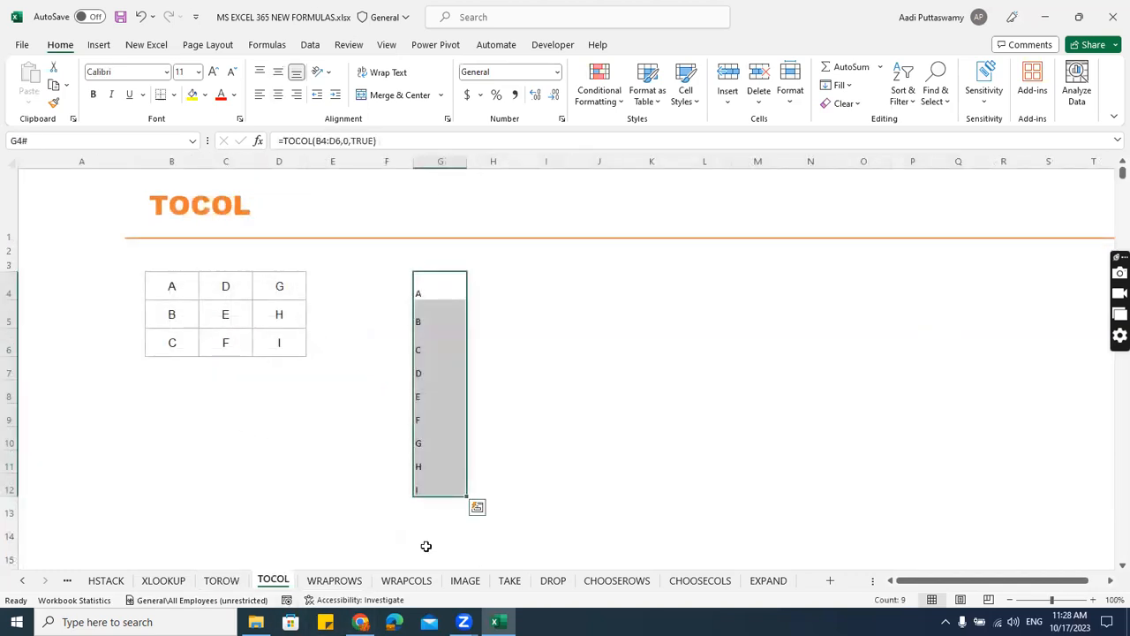
click(335, 580)
drag(222, 282, 239, 468)
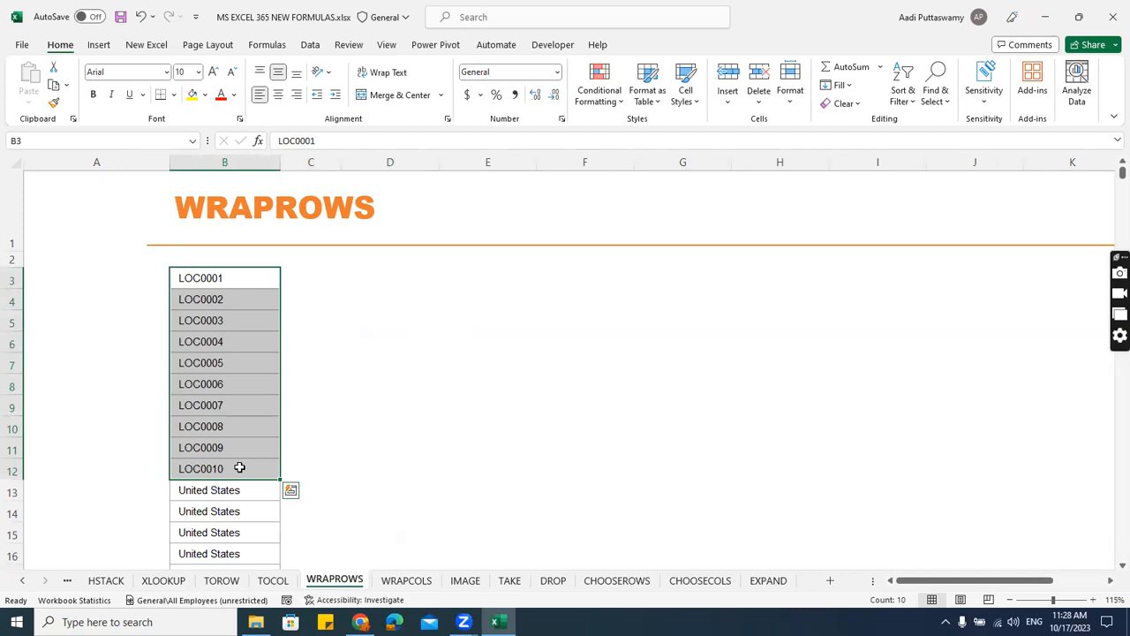
Begin a formula in D3 of the WRAPROWS sheet with =wrap.
click(415, 285)
text(=)
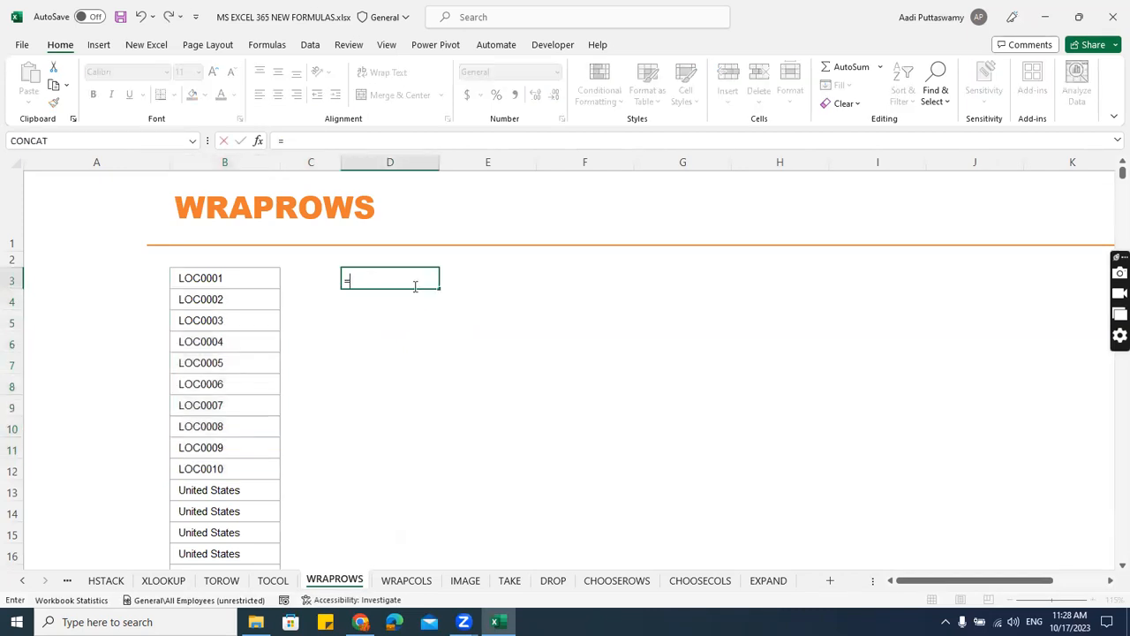
text(wrap)
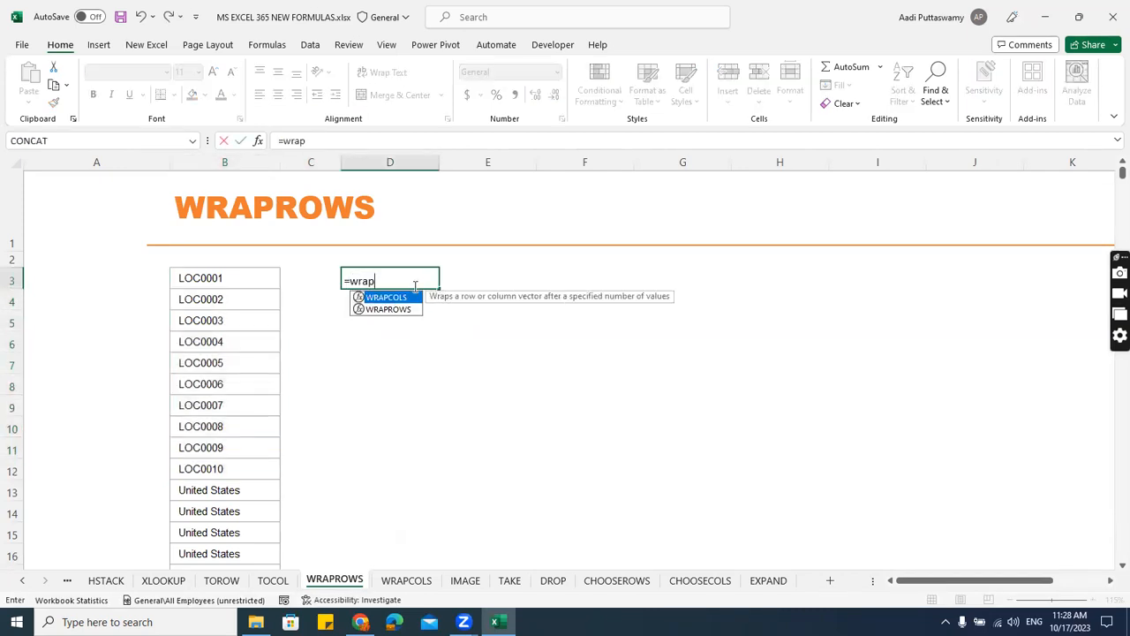
text(c)
key(Tab)
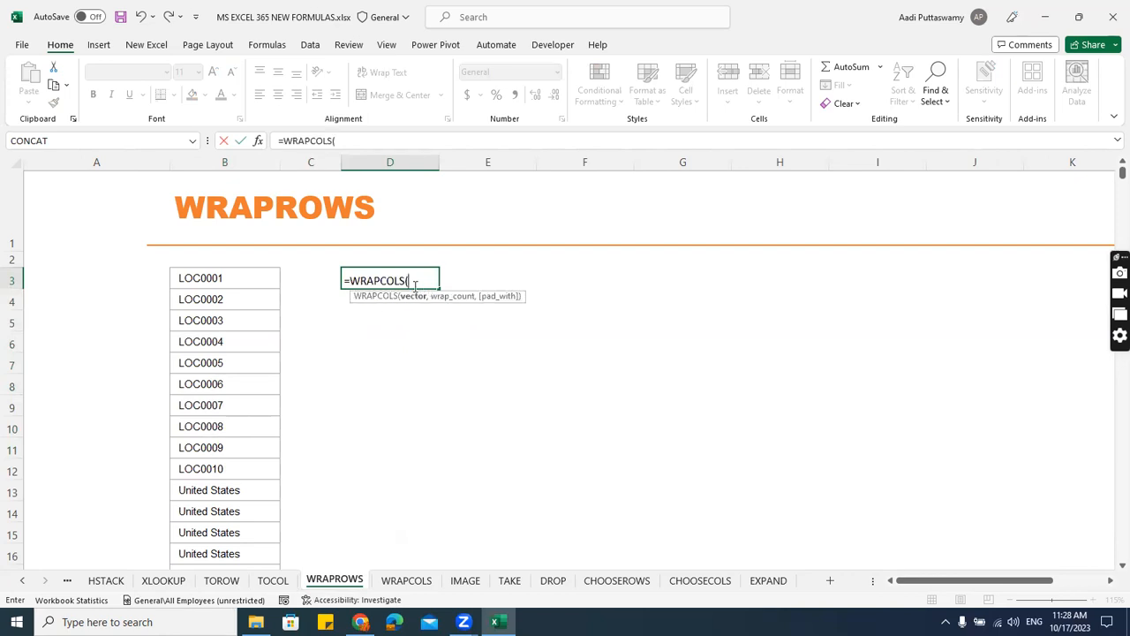
key(BackSpace)
key(BackSpace)
key(BackSpace)
key(BackSpace)
key(BackSpace)
Complete the WRAPROWS formula in D3 with vector B3:B62 and wrap count 10, and look over its first two spilled rows.
text(ro)
key(Tab)
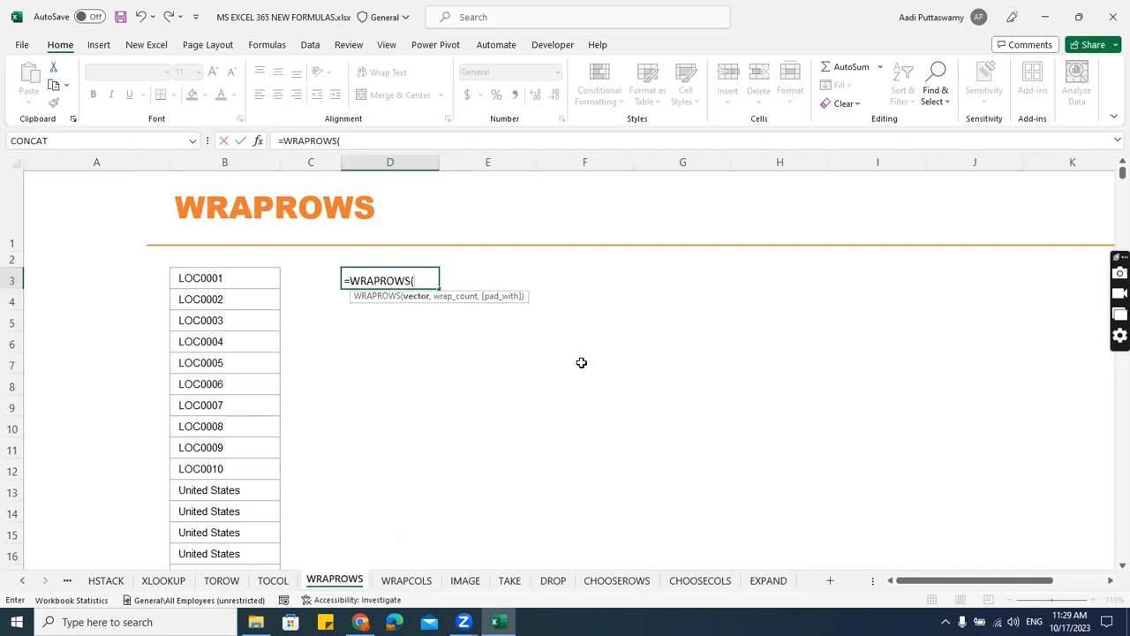
click(234, 291)
key(ctrl+shift+Down)
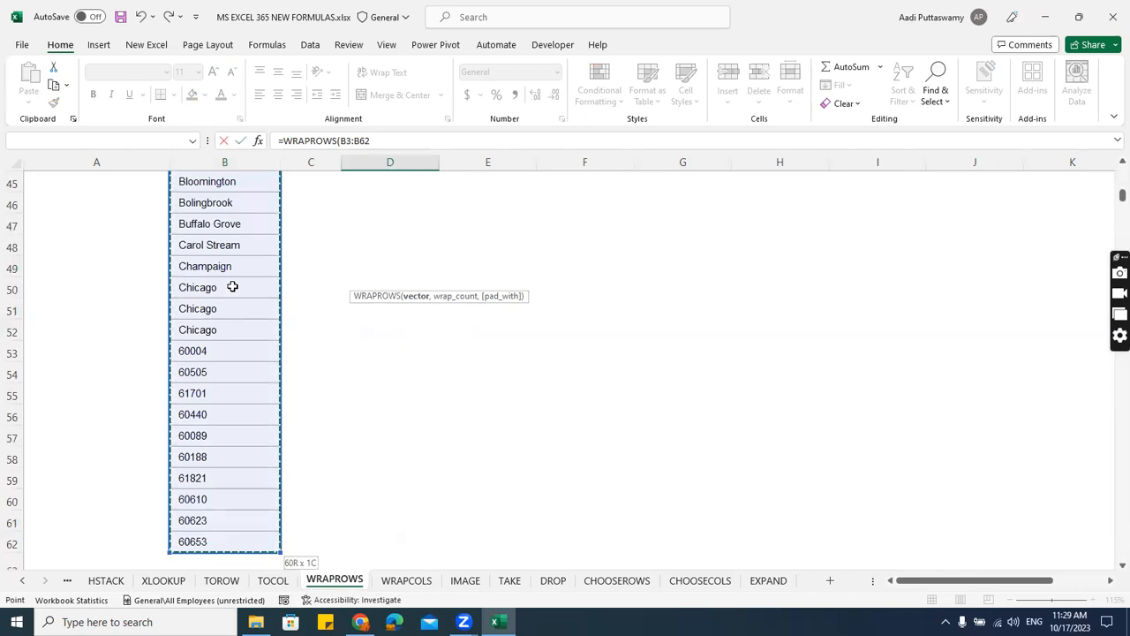
text(,)
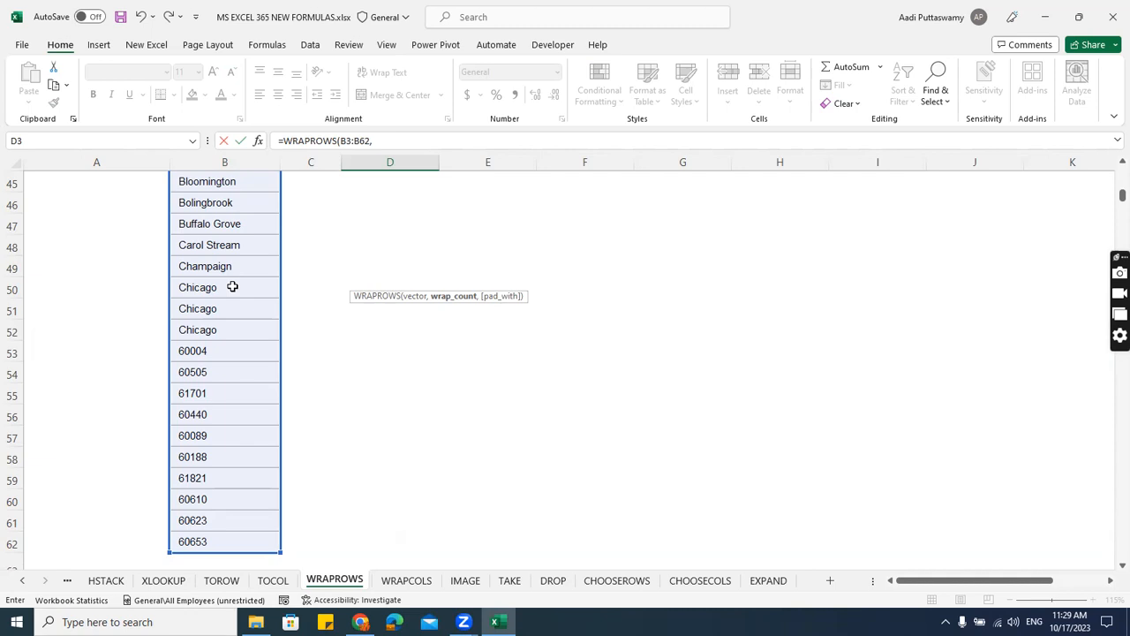
text(0)
key(Return)
scroll(399, 243, up, 1)
drag(400, 243, 1099, 252)
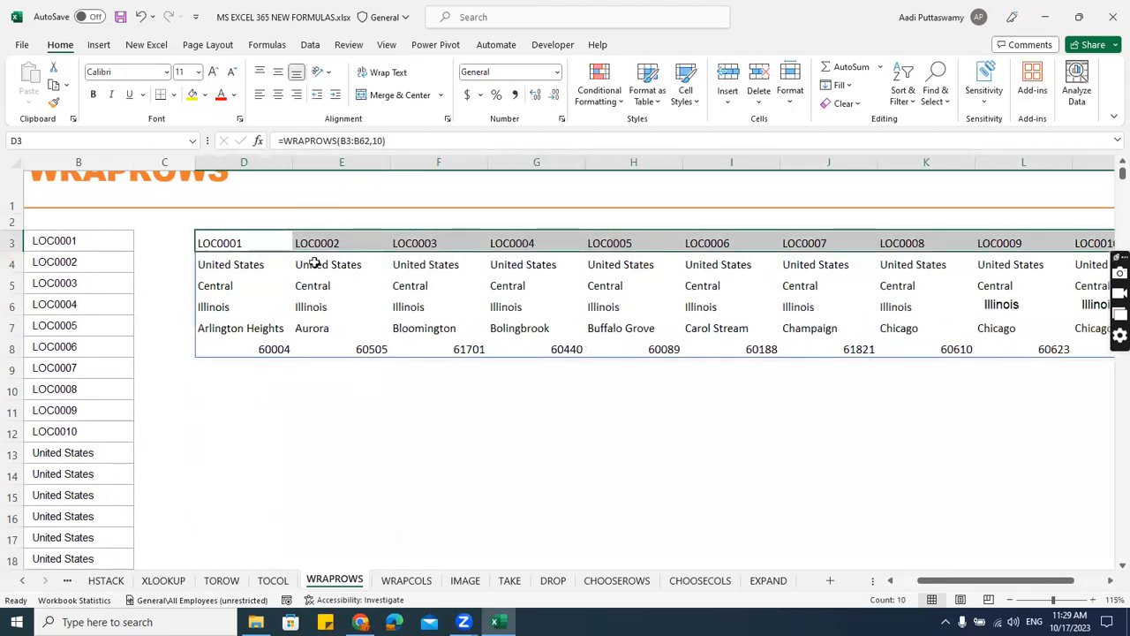
drag(256, 265, 539, 265)
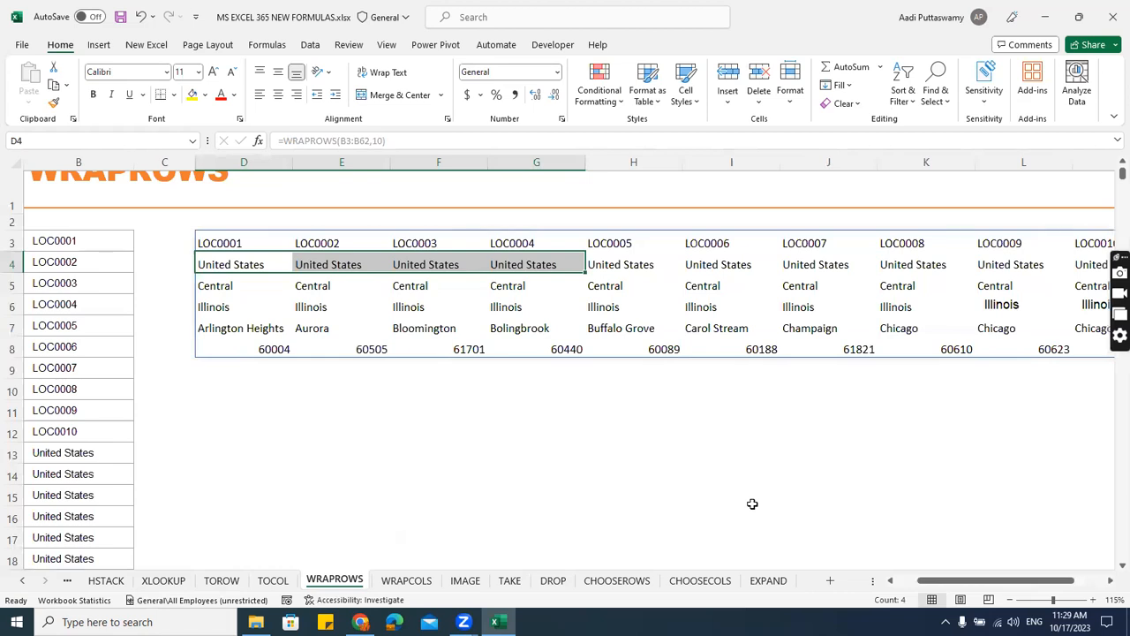
Set the wrap count of the WRAPROWS formula in D3 to 7.
click(610, 113)
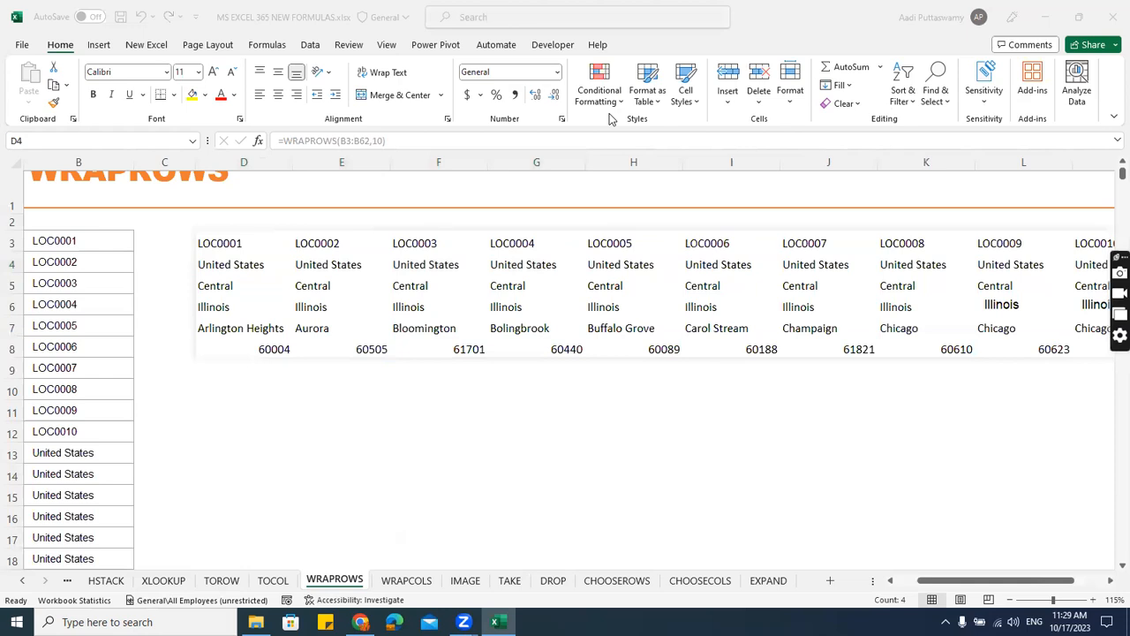
double_click(235, 243)
click(319, 243)
key(BackSpace)
key(BackSpace)
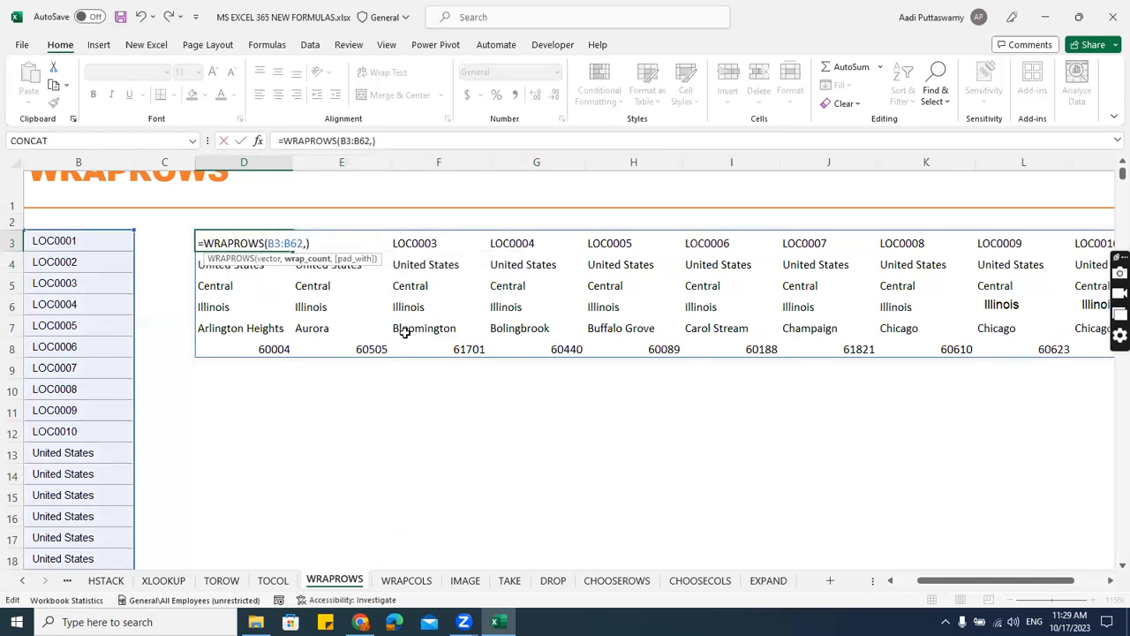
text(7)
key(Return)
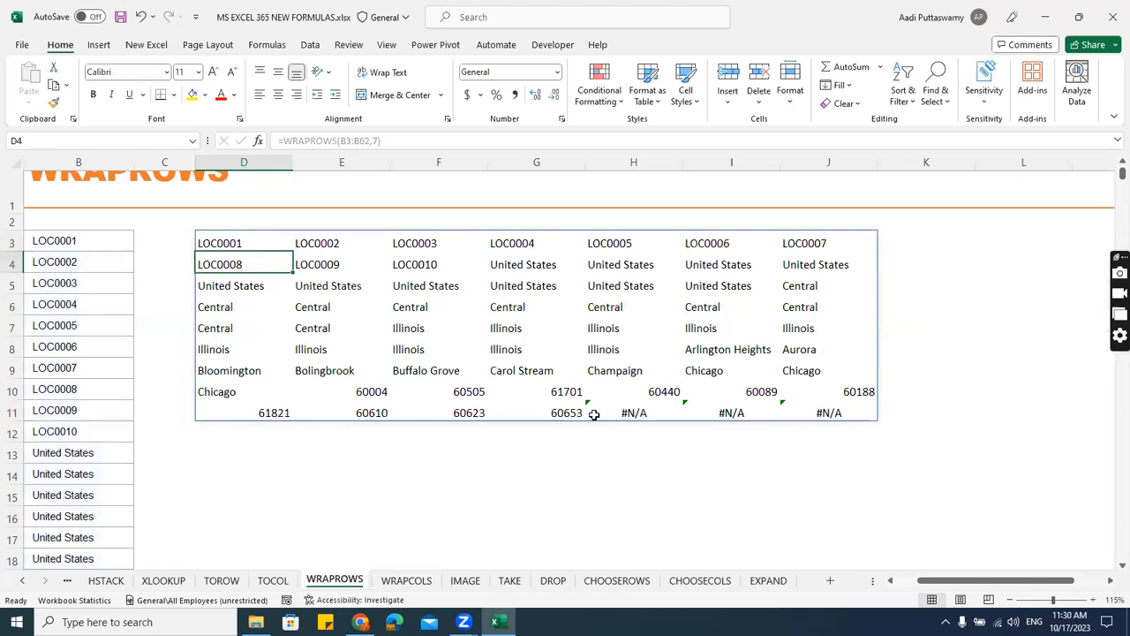
Select the error cells H11:J11 and add a pad value of 0 to the WRAPROWS formula in D3.
click(616, 411)
drag(740, 411, 830, 413)
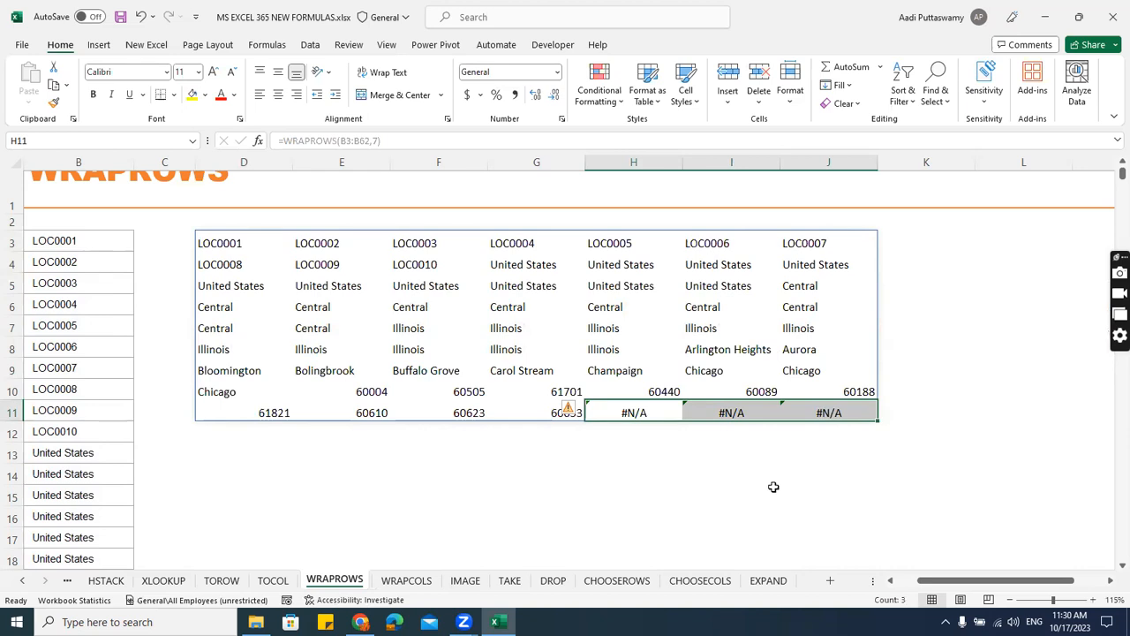
double_click(225, 248)
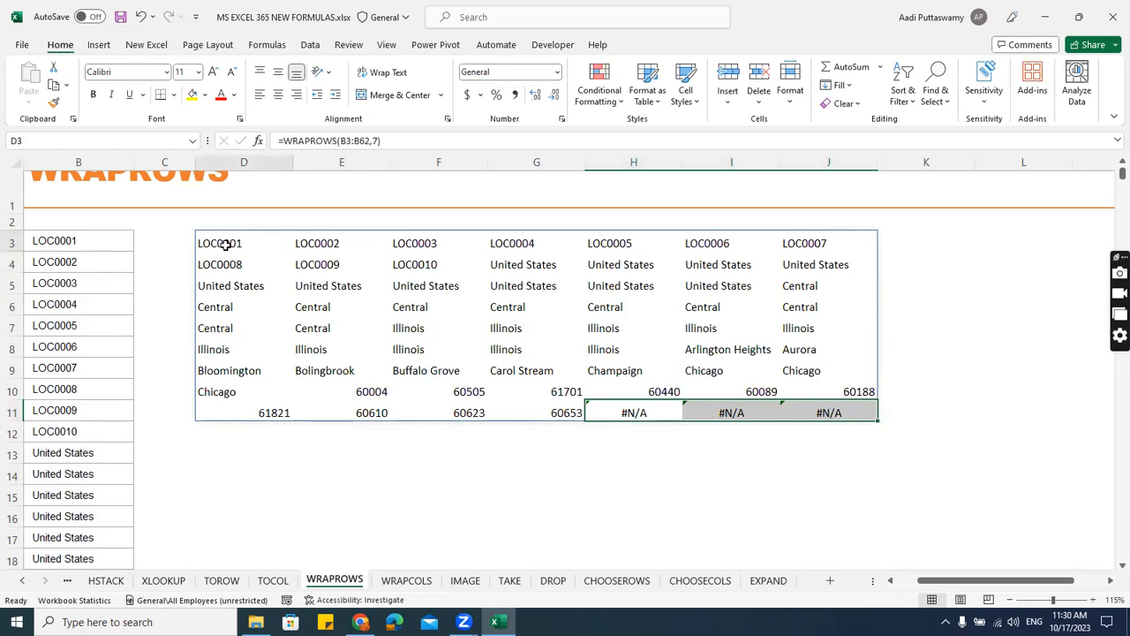
text(,)
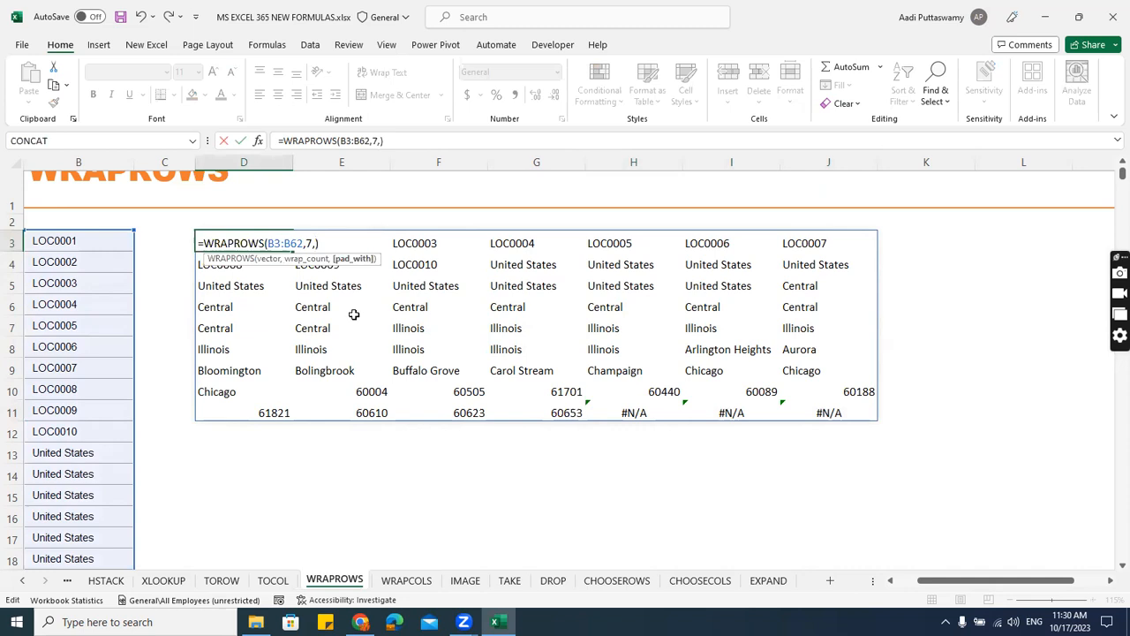
text(")
key(BackSpace)
text(0)
key(Return)
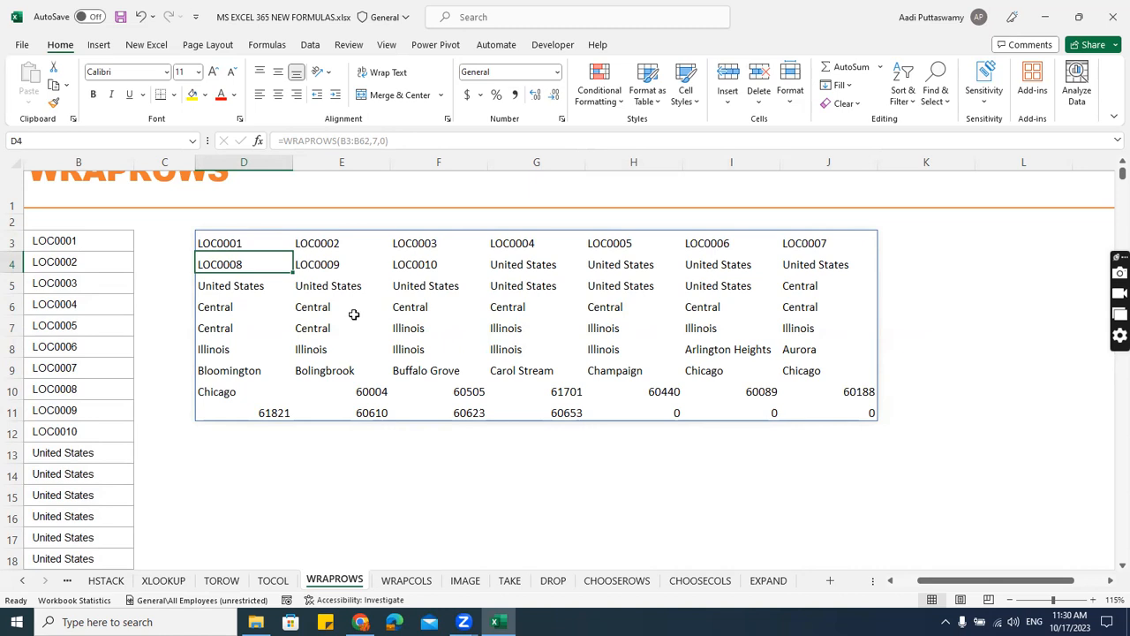
Begin a WRAPCOLS formula in D3 of the WRAPCOLS sheet.
click(419, 583)
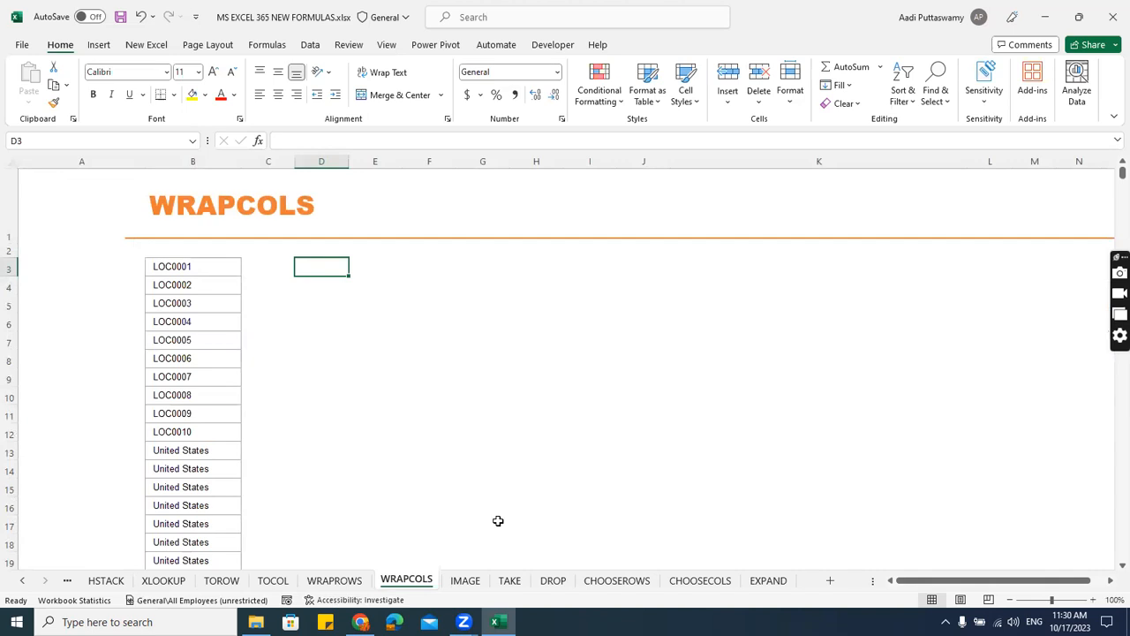
text(=)
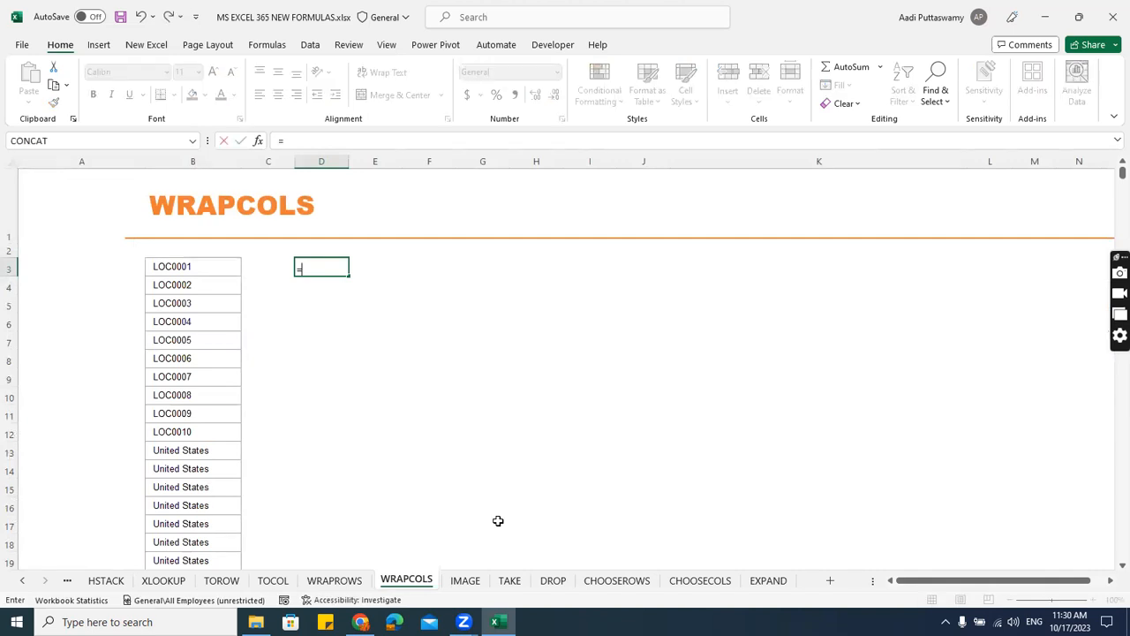
key(Escape)
scroll(498, 490, up, 2)
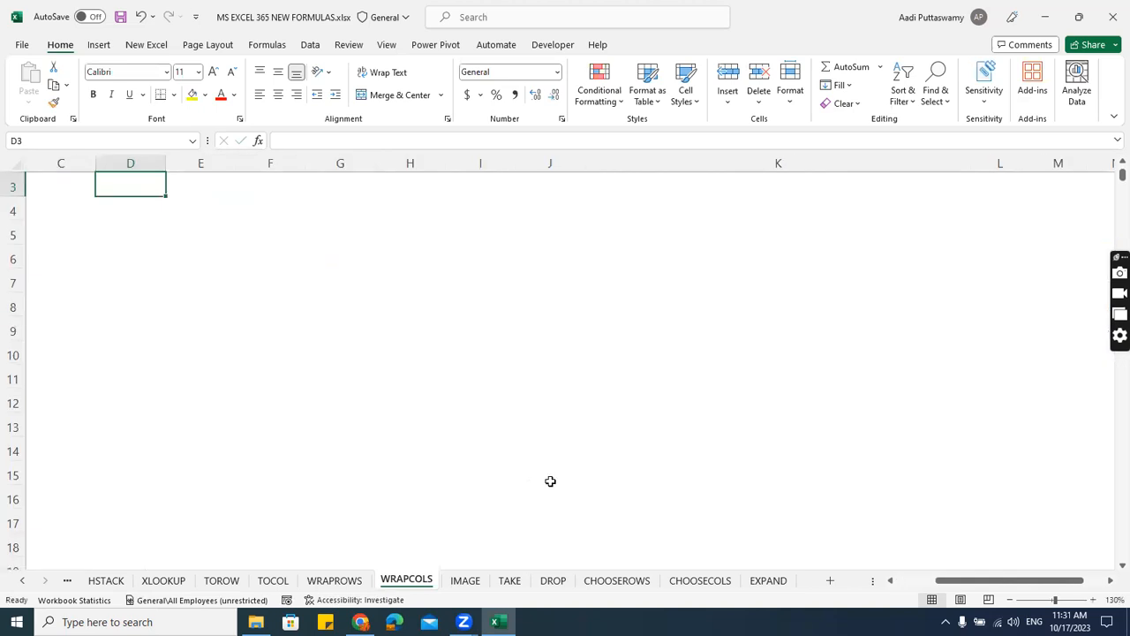
drag(971, 583, 927, 586)
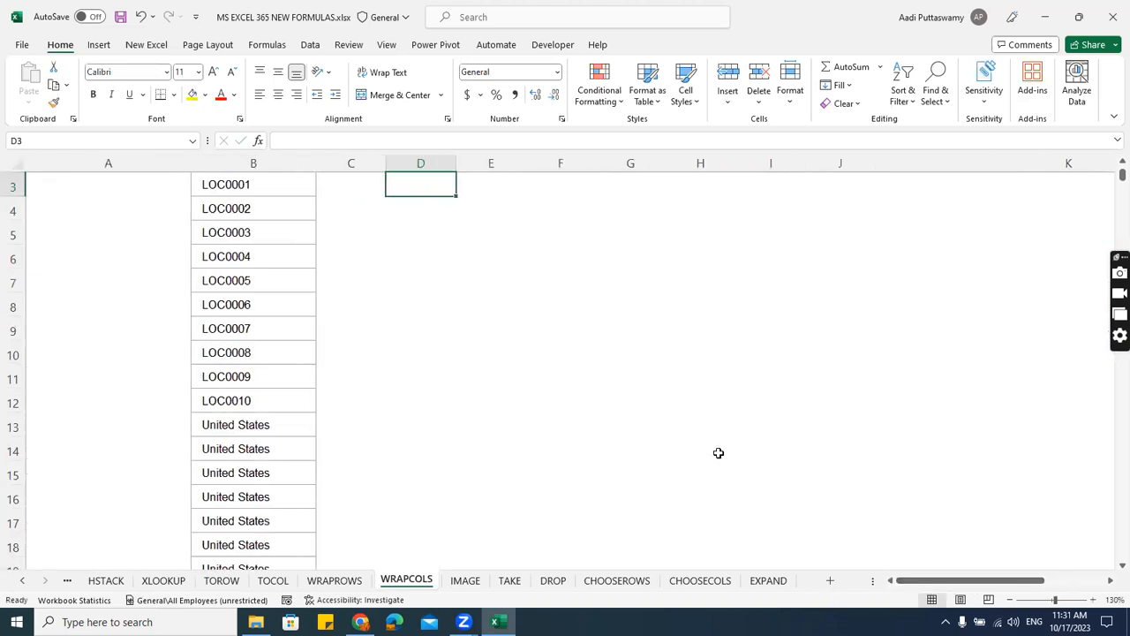
scroll(719, 454, up, 1)
text(=)
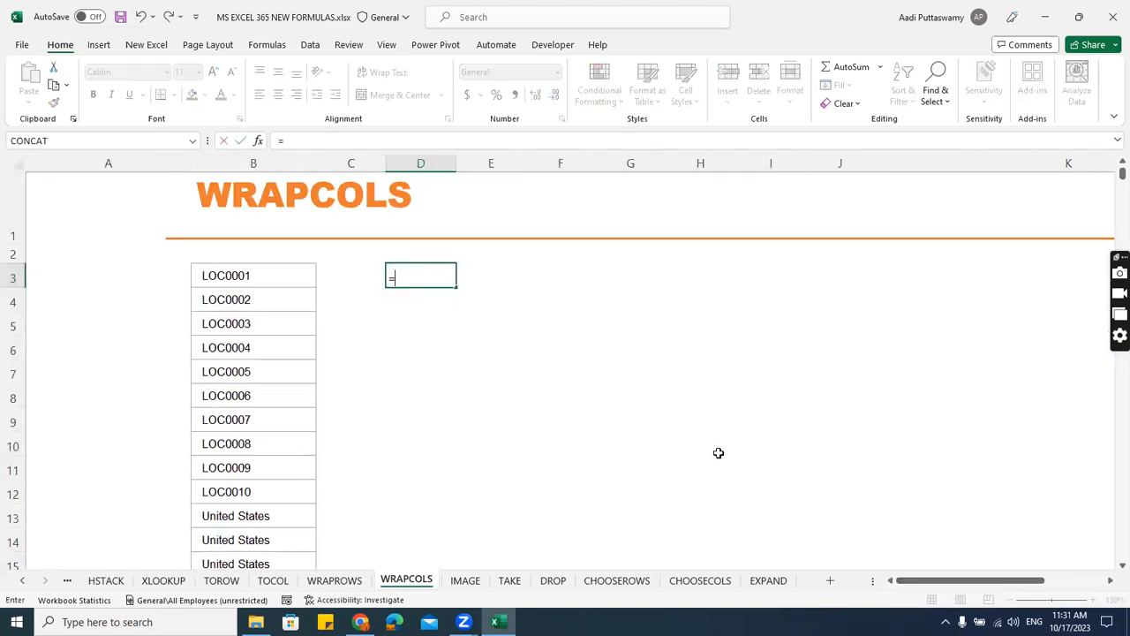
text(wrap)
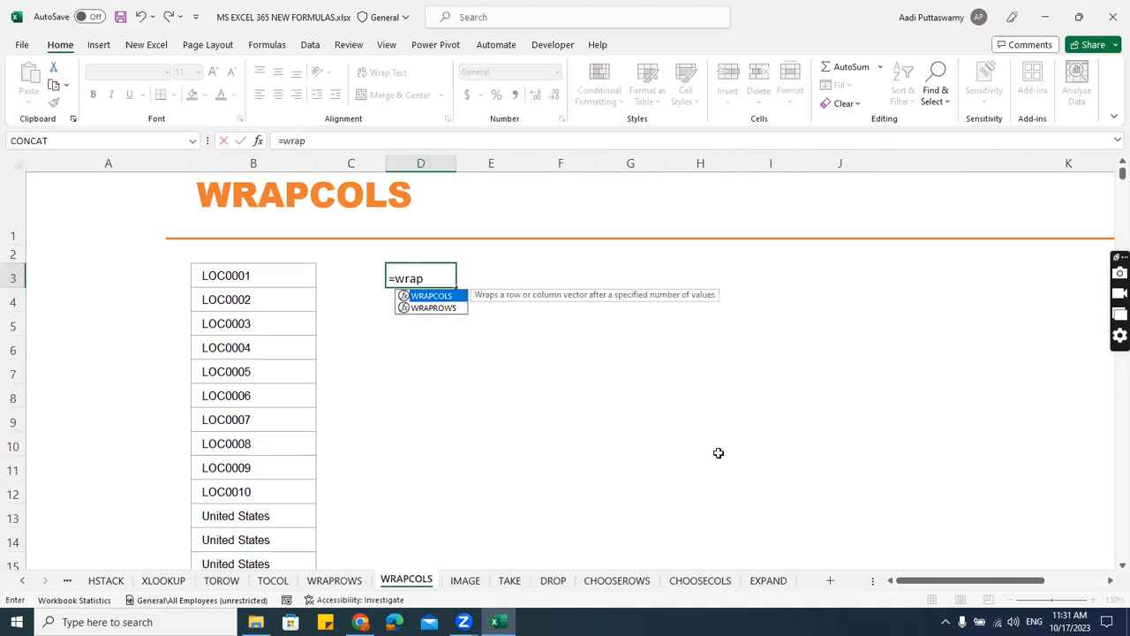
key(Tab)
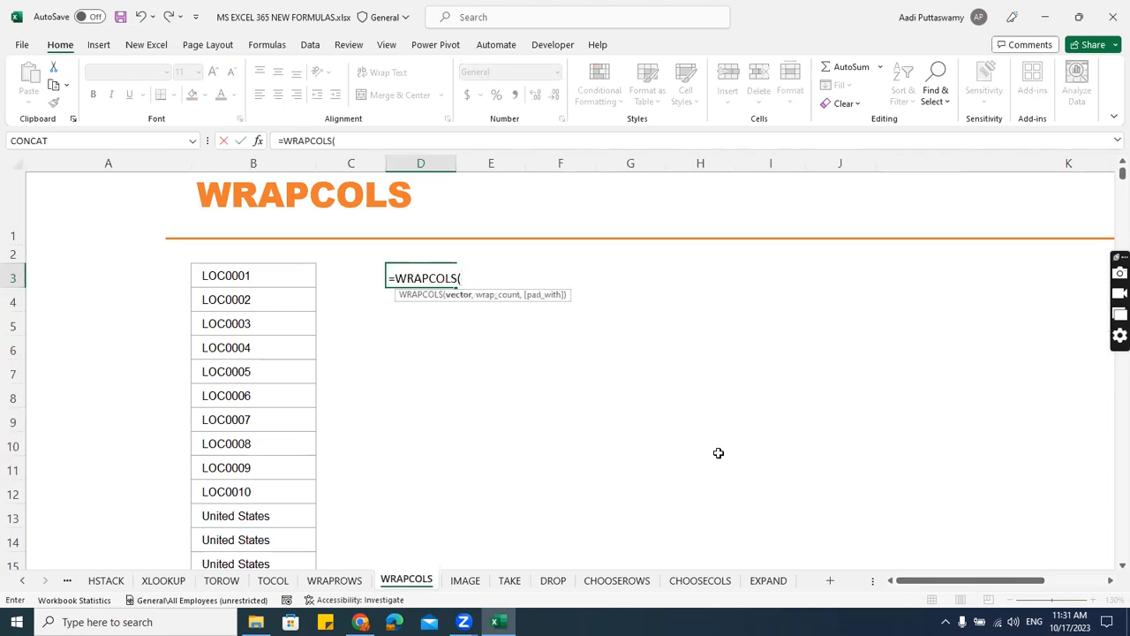
Complete the WRAPCOLS formula with vector B3:B62, wrap count 10 and pad value 0, and select its whole spilled range.
click(268, 273)
key(ctrl+shift+Down)
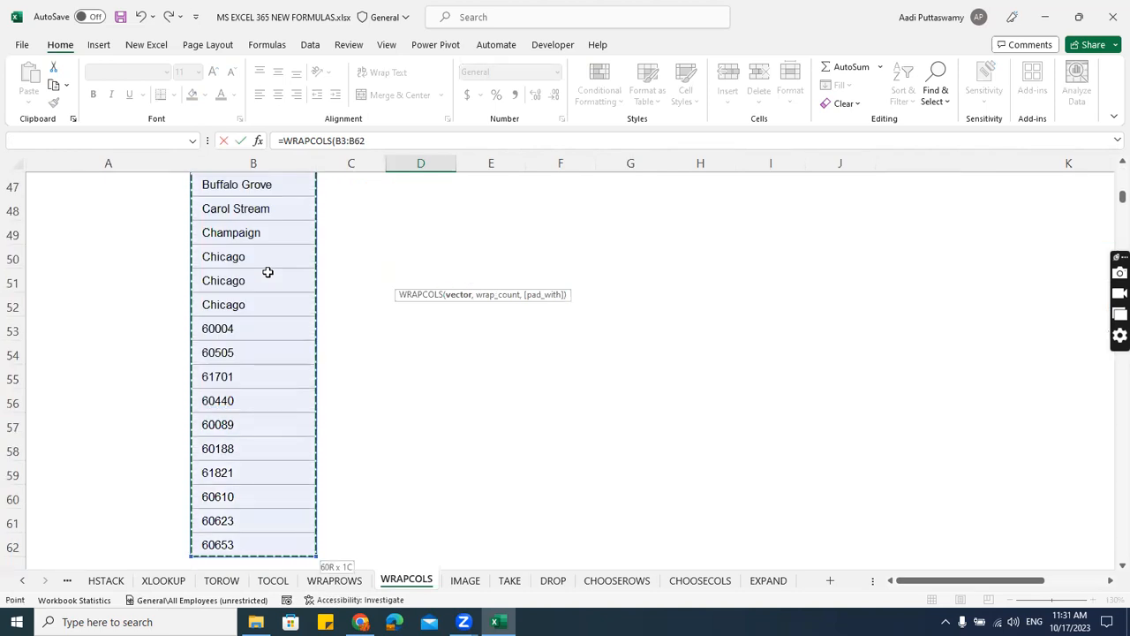
text(,10,0)
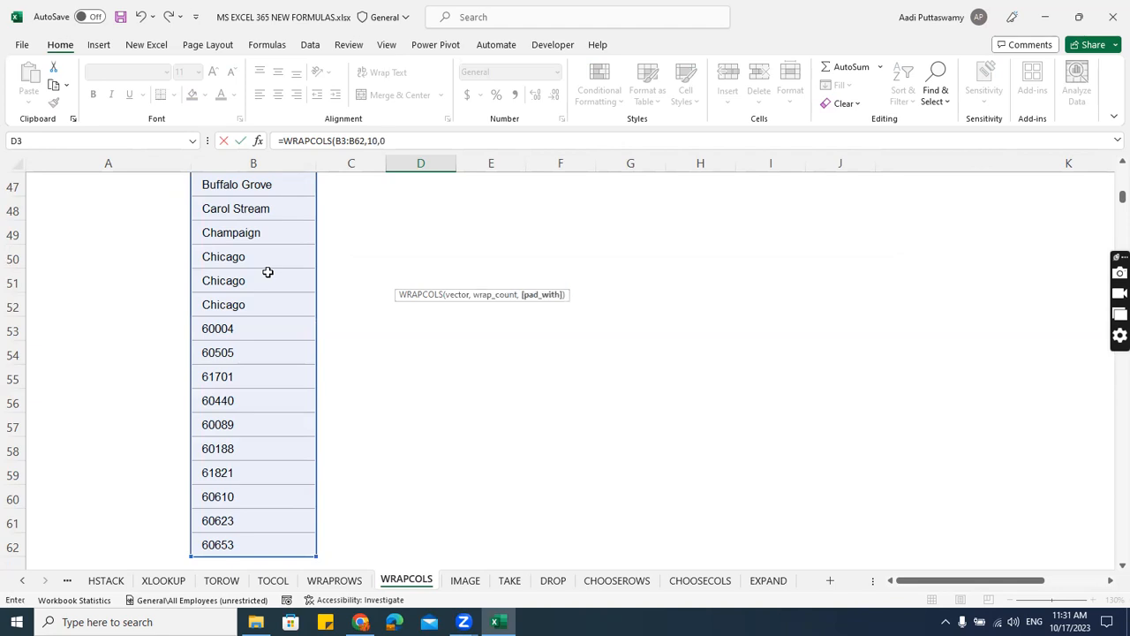
key(Return)
key(Up)
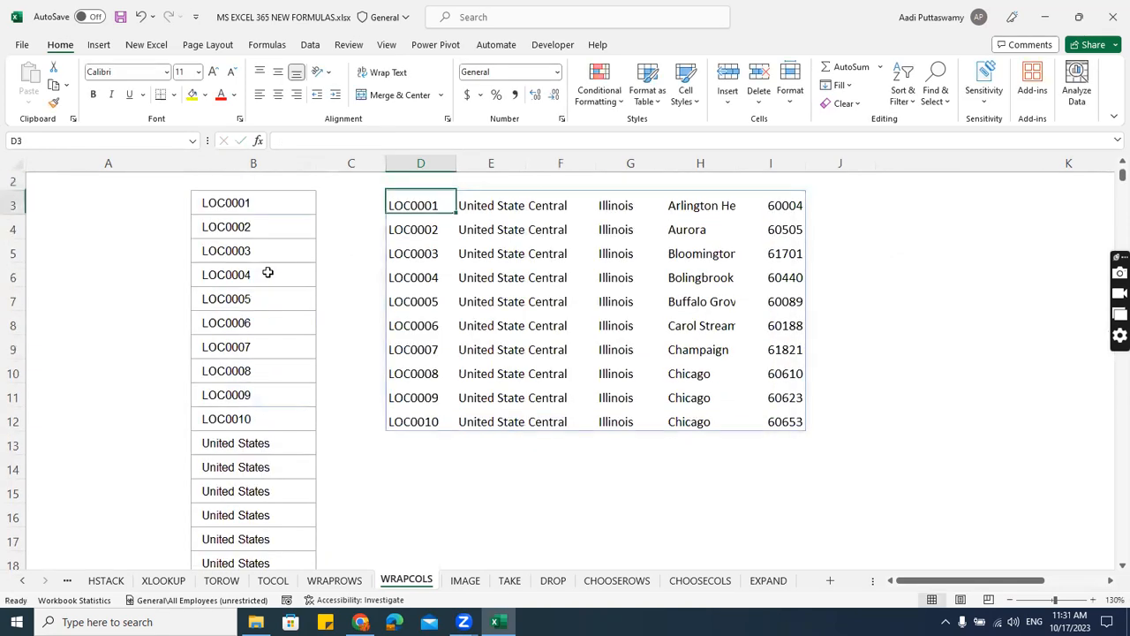
key(ctrl+shift+Down)
key(ctrl+shift+Right)
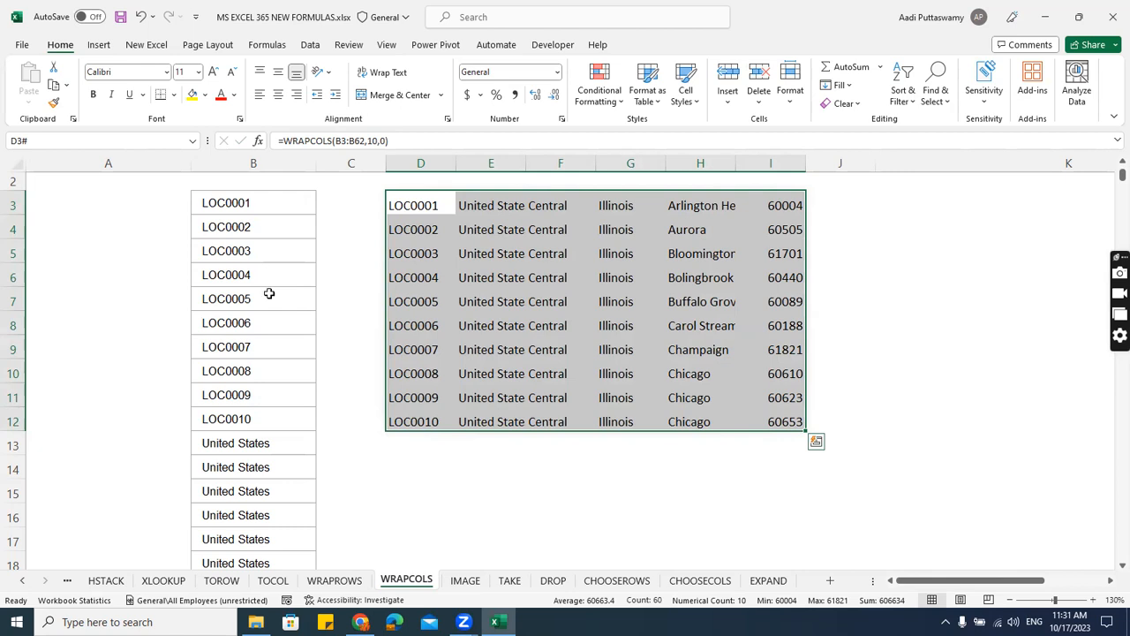
Go to the IMAGE sheet and select India's empty flag cell, C4.
click(465, 580)
scroll(493, 369, up, 1)
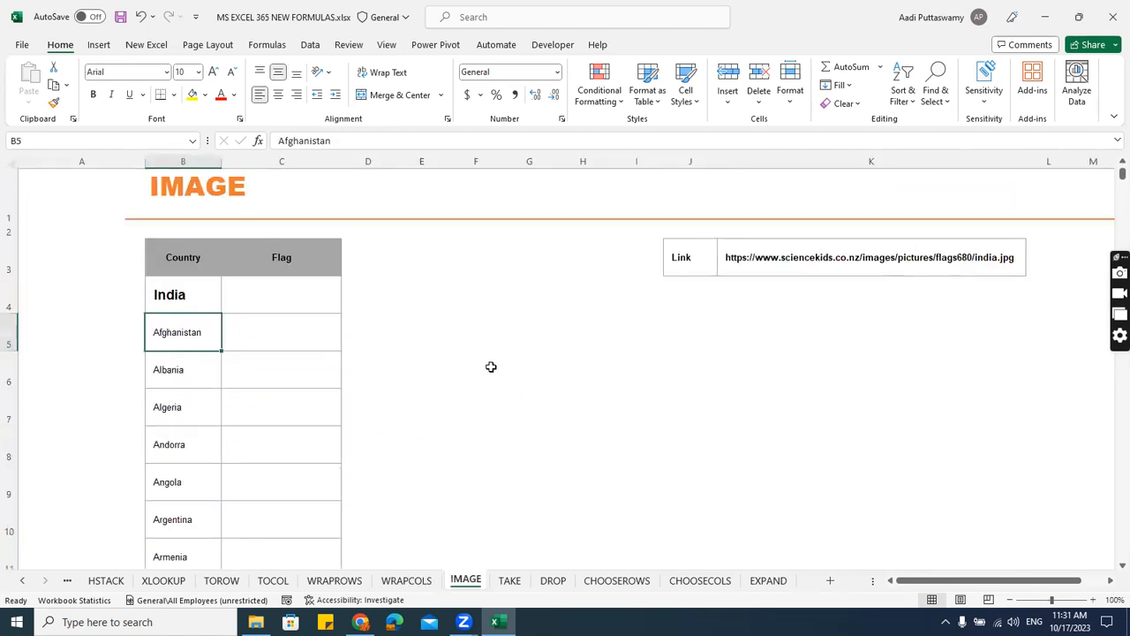
click(254, 296)
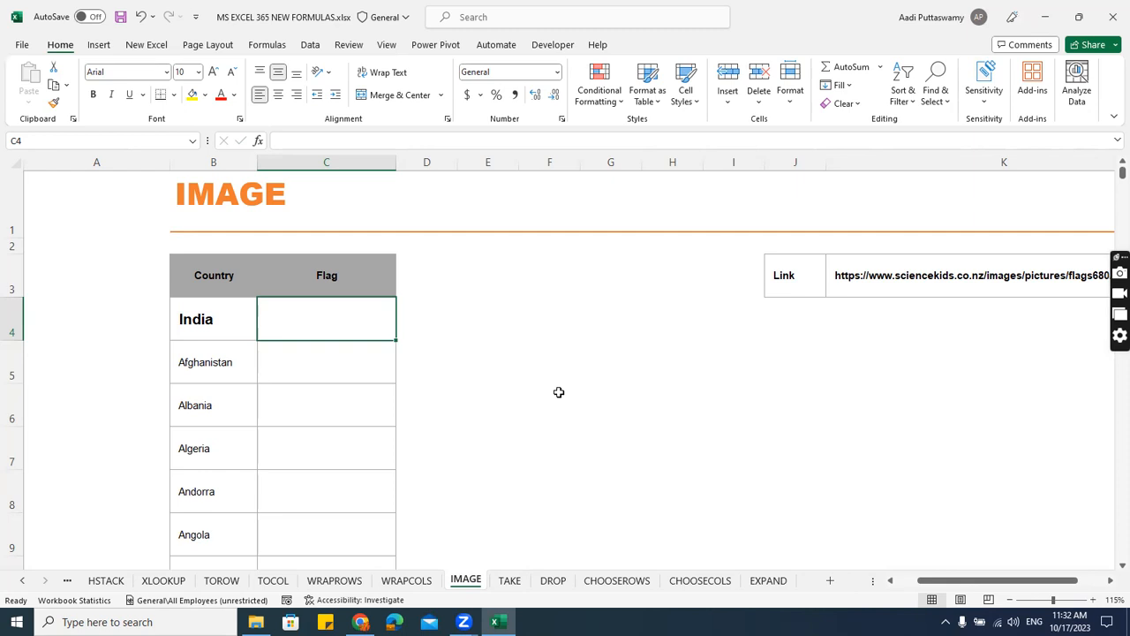
Copy the full flag image link text from cell K3 and leave the cell unchanged.
key(Right)
key(Right)
key(Right)
key(Right)
key(Right)
key(Right)
key(Right)
key(Right)
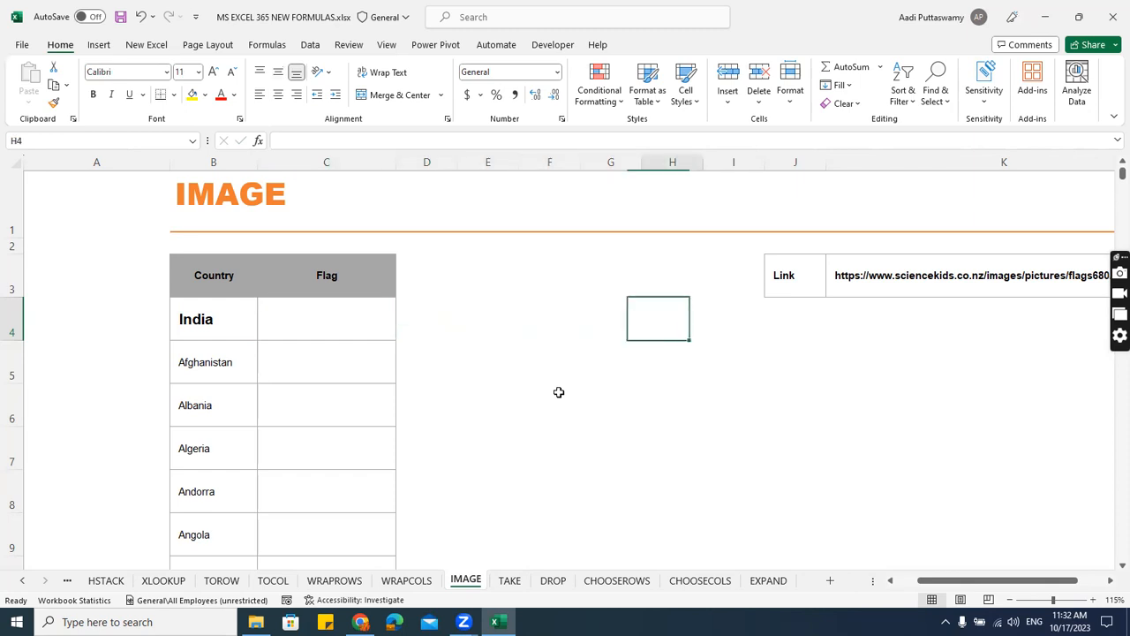
key(Up)
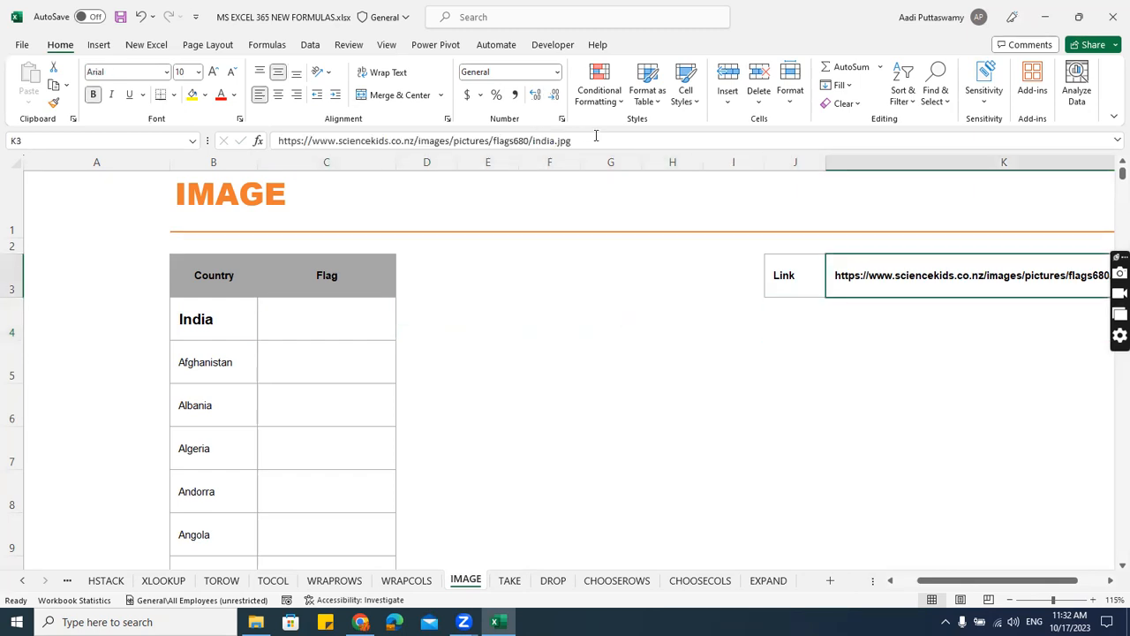
drag(579, 141, 174, 142)
key(ctrl+c)
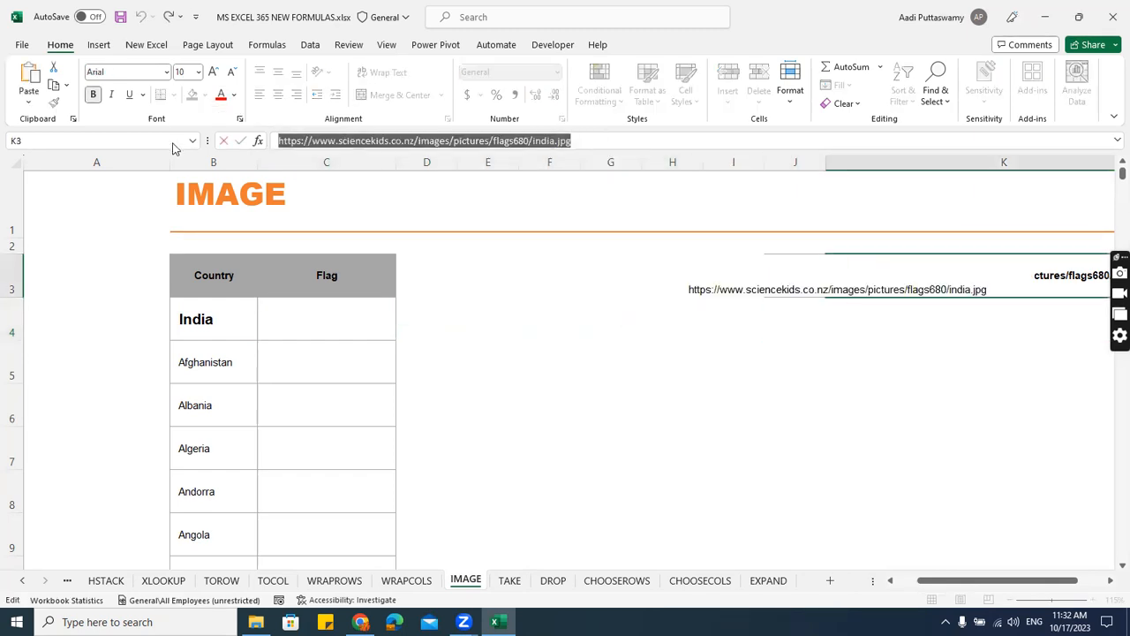
click(487, 318)
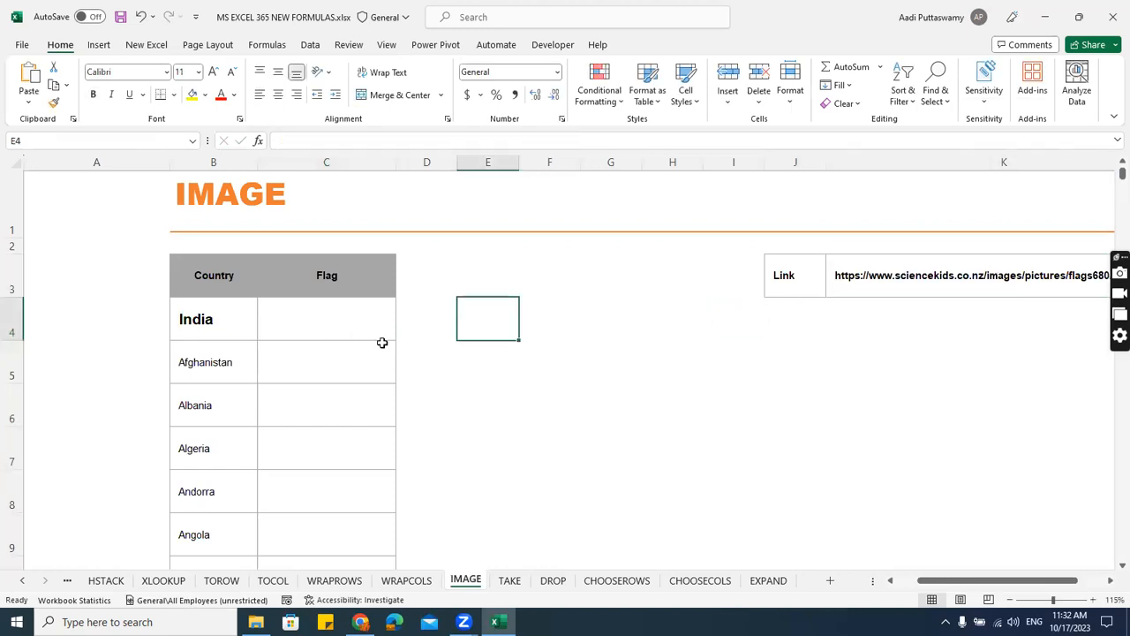
click(673, 363)
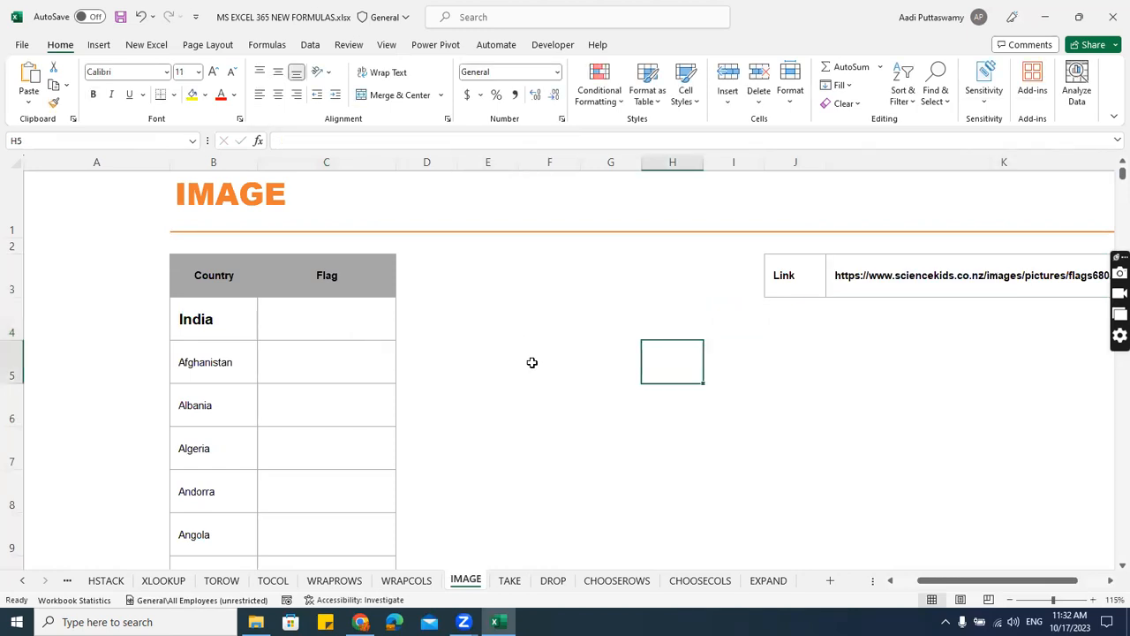
key(Up)
key(Left)
key(Left)
key(Left)
key(Left)
key(Left)
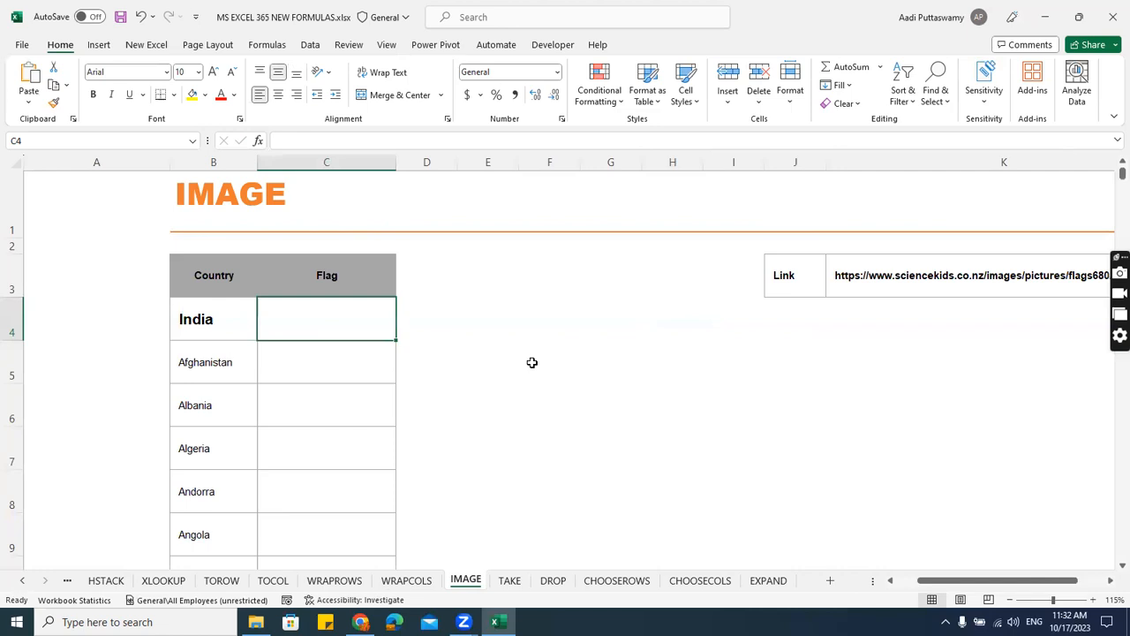
text(=)
key(Escape)
click(733, 405)
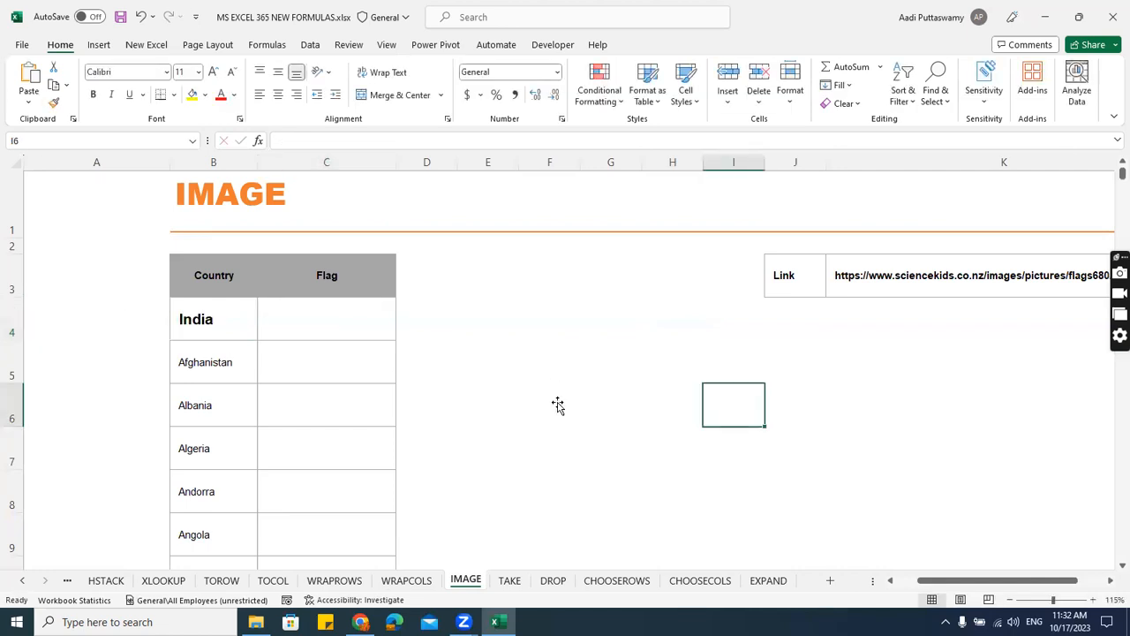
click(488, 319)
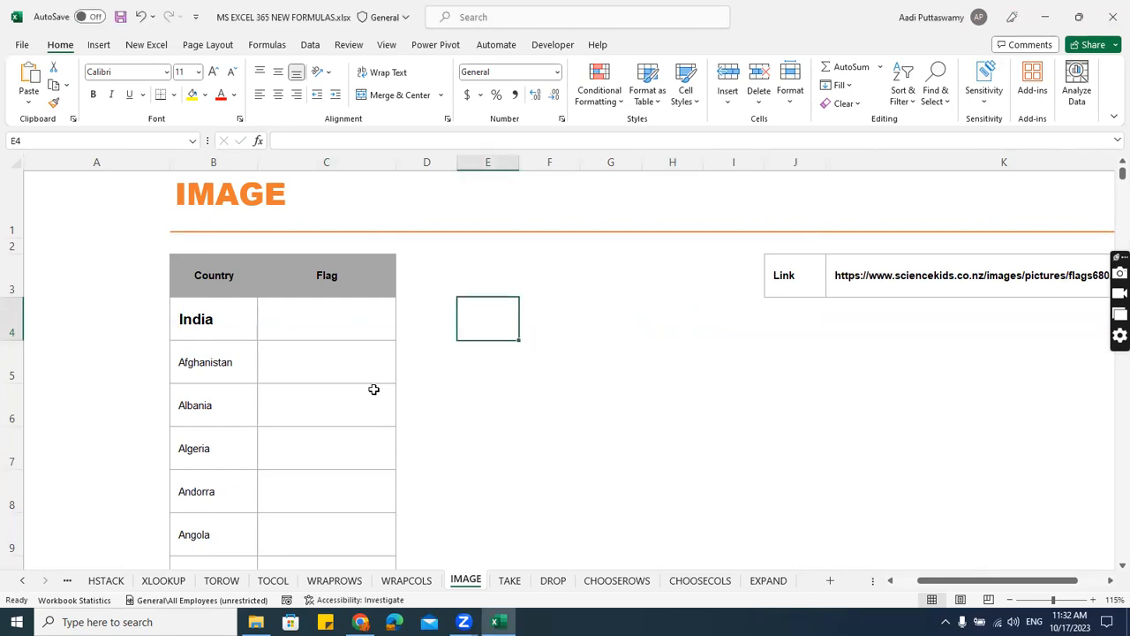
key(Right)
key(Down)
key(Down)
key(Left)
key(Up)
key(Up)
key(Right)
key(Left)
Start an IMAGE formula in India's flag cell C4 with the copied link as its source, and try to enter it without a closing quote.
click(327, 316)
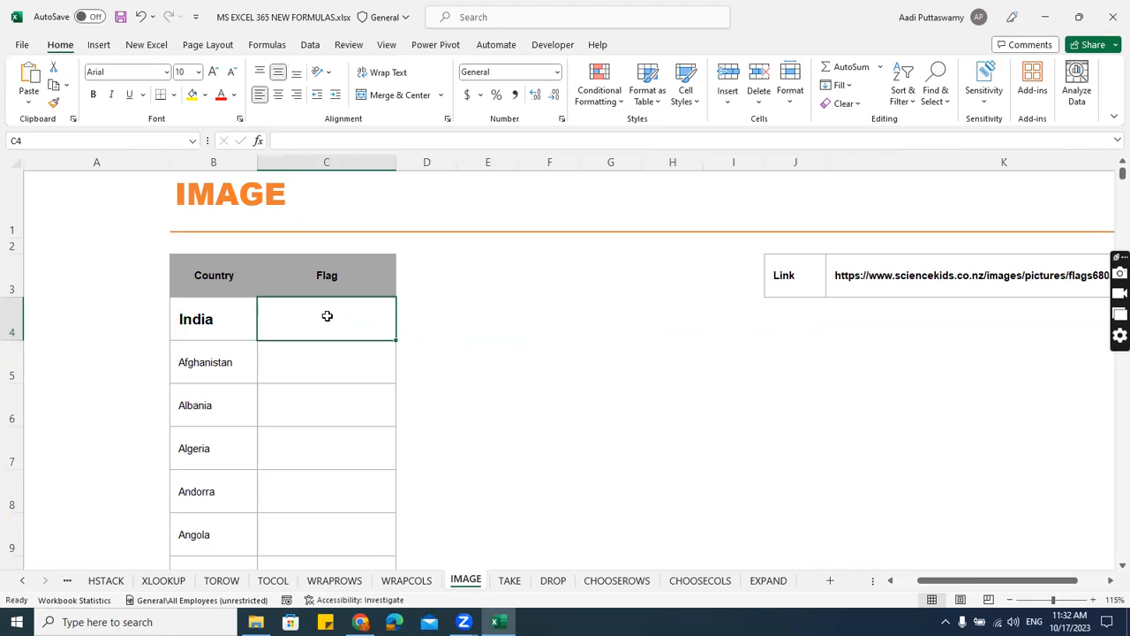
text(=imag)
key(Tab)
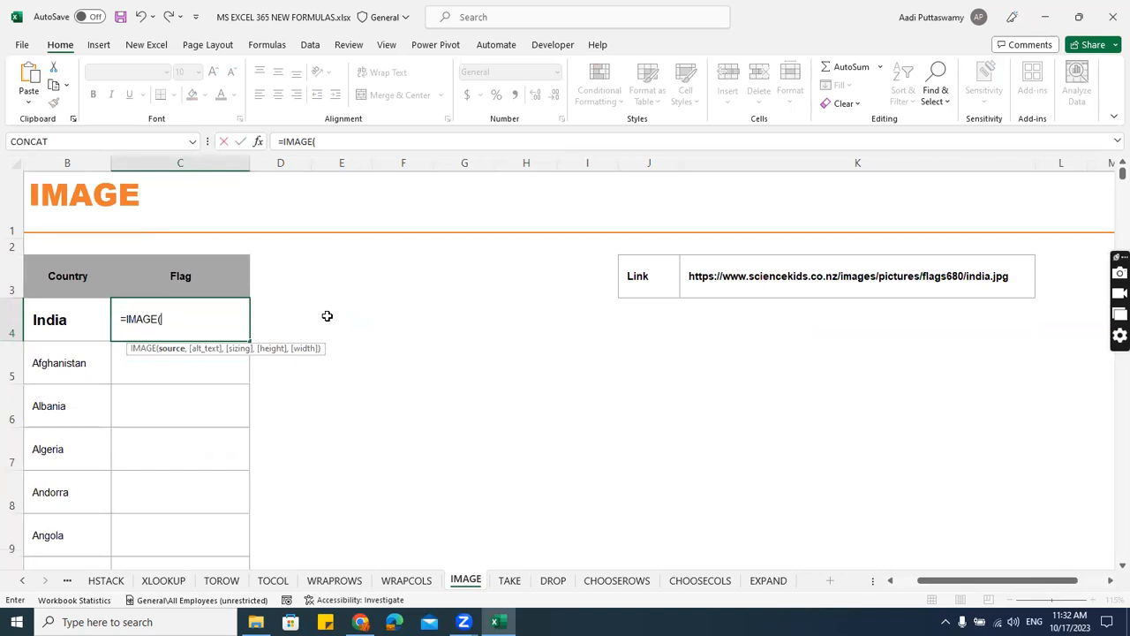
text(")
key(ctrl+v)
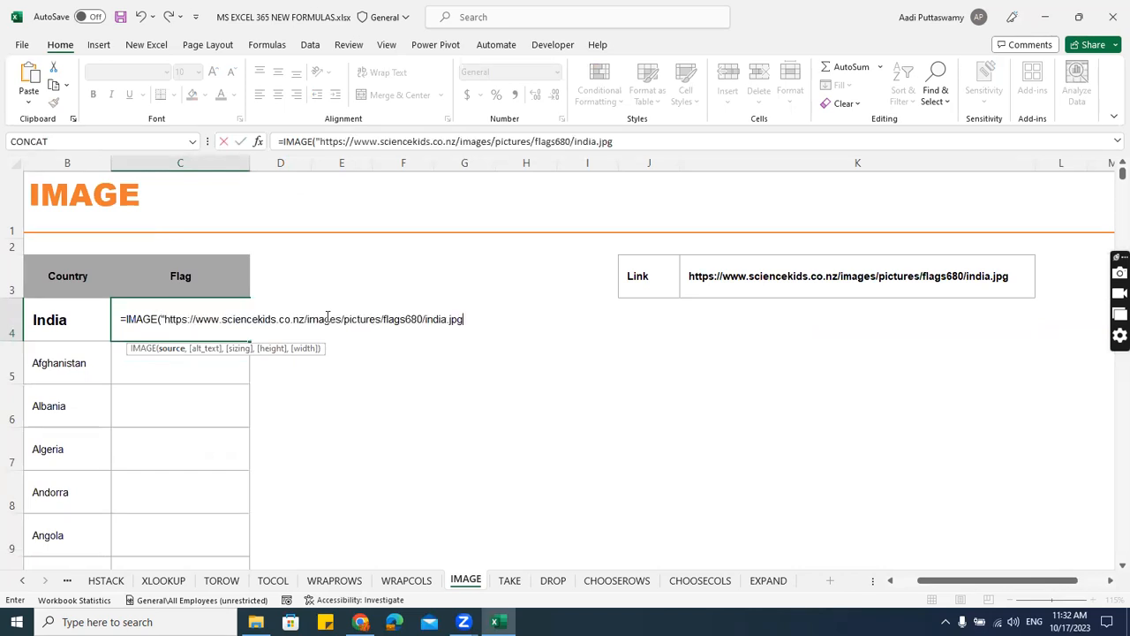
key(Return)
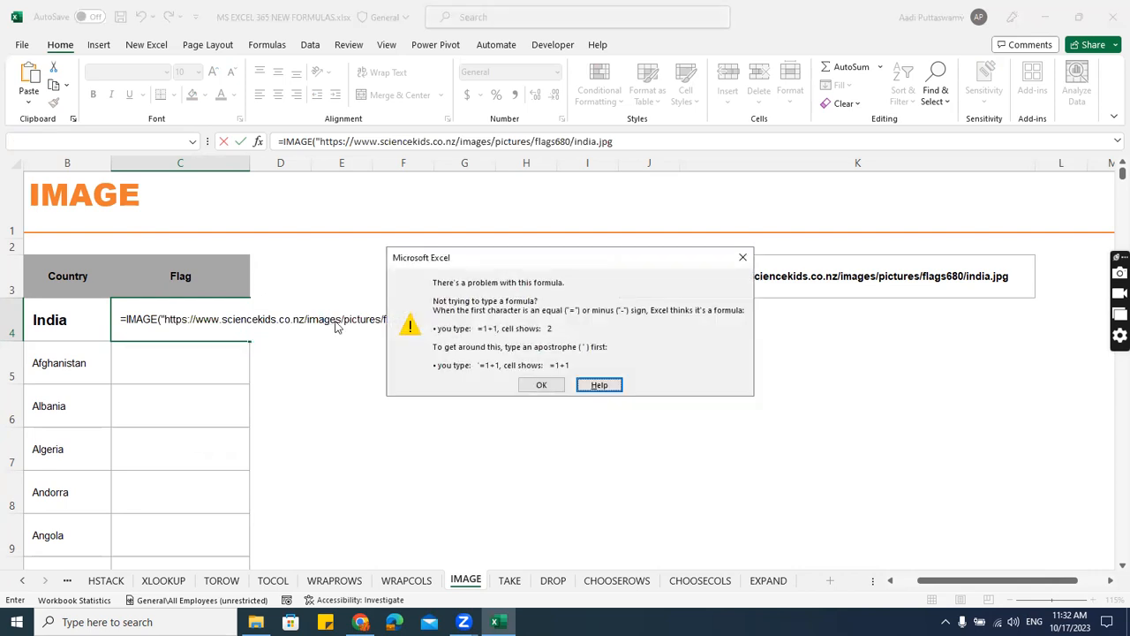
click(541, 385)
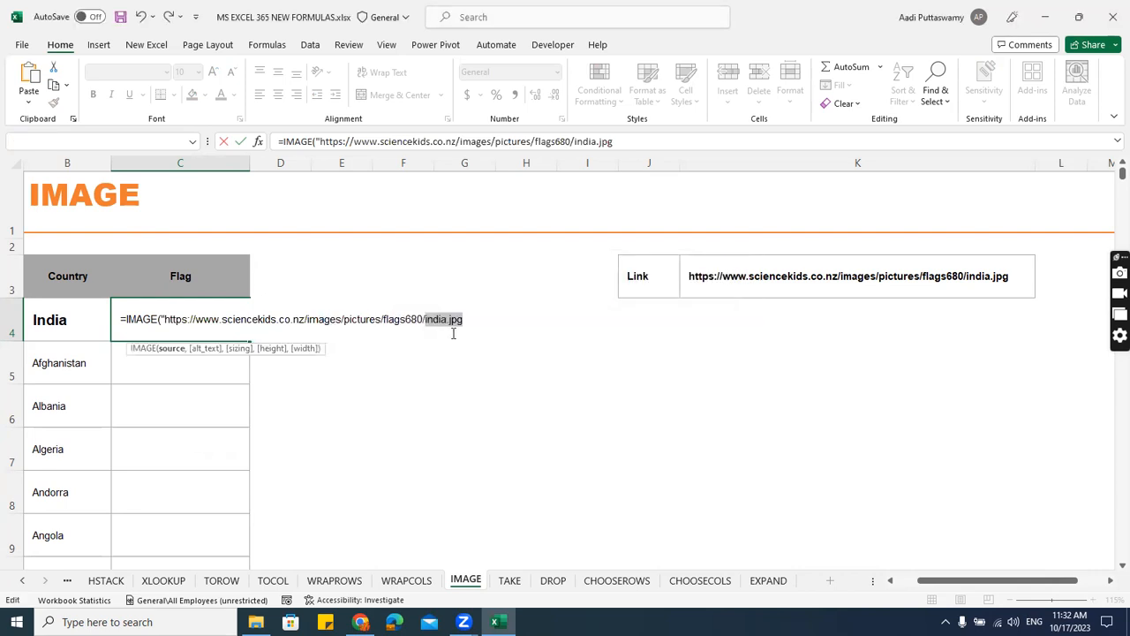
Capitalise the link's file name to India.jpg, close the quote and parenthesis, and enter the IMAGE formula in C4.
key(Left)
key(Delete)
text(I)
key(End)
text("))
key(Return)
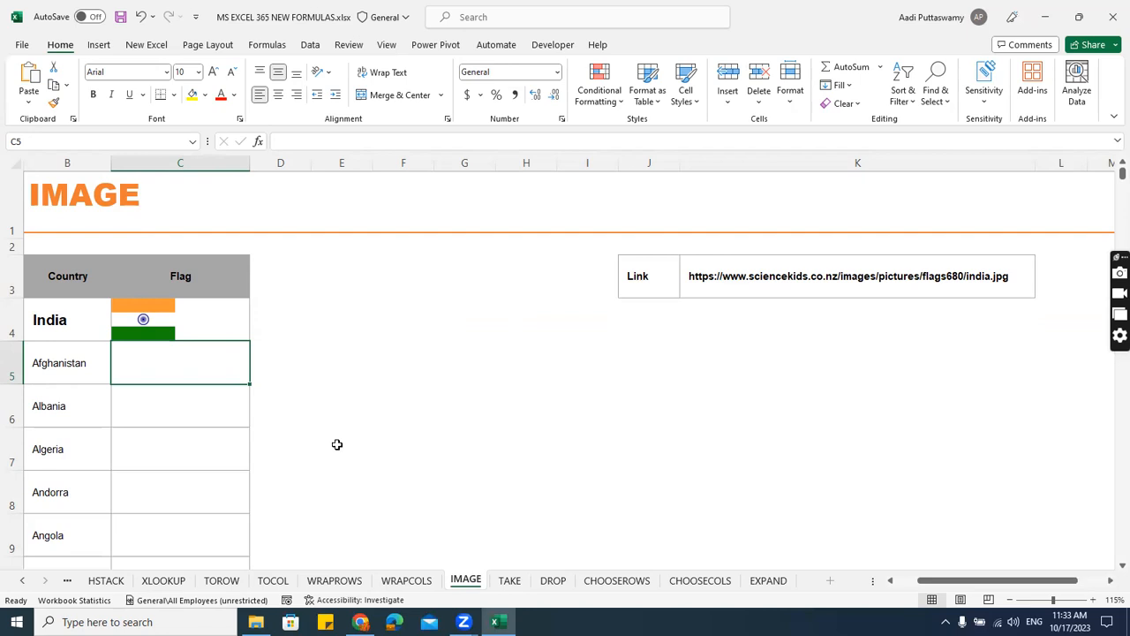
Fill India's IMAGE formula from C4 down through Algeria's flag cell, C7.
drag(47, 376, 63, 446)
click(159, 389)
click(170, 371)
key(Up)
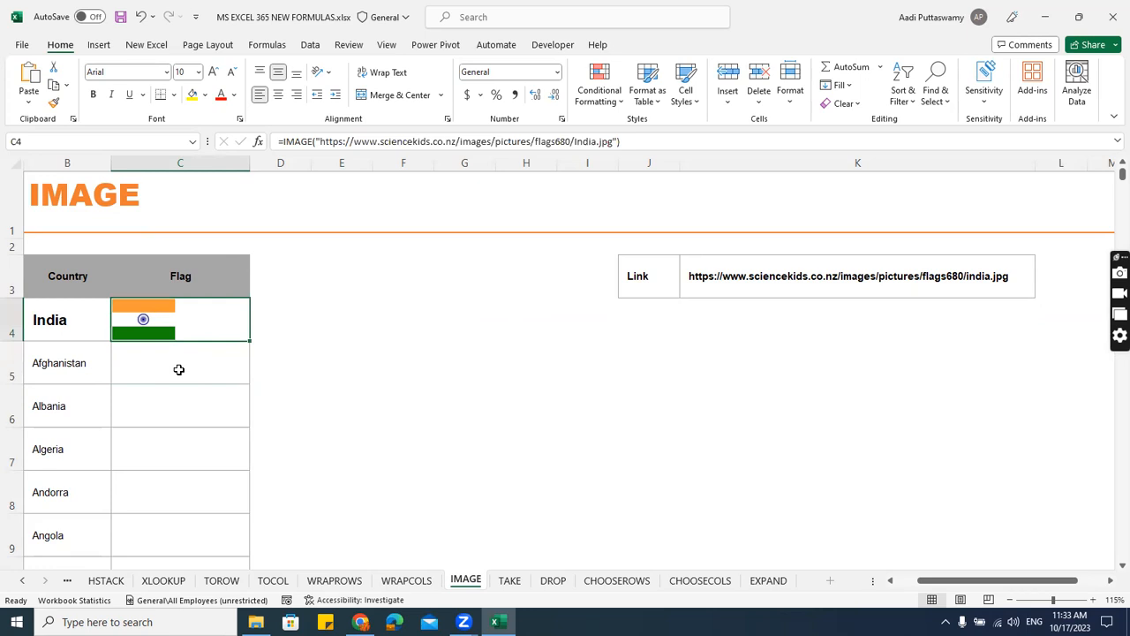
drag(252, 342, 252, 470)
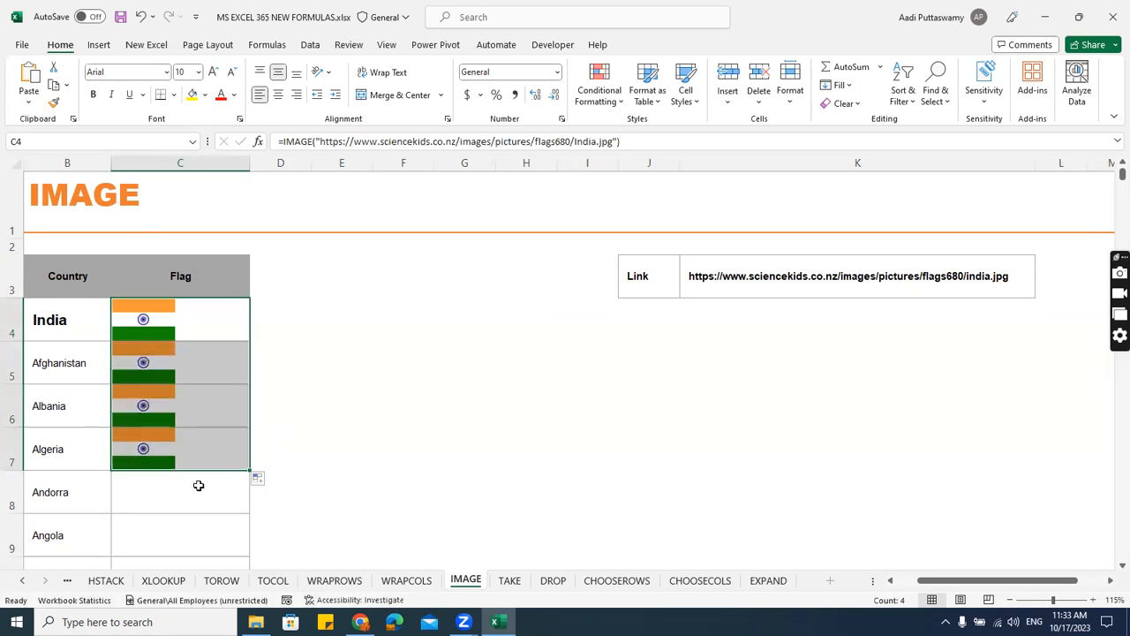
double_click(221, 319)
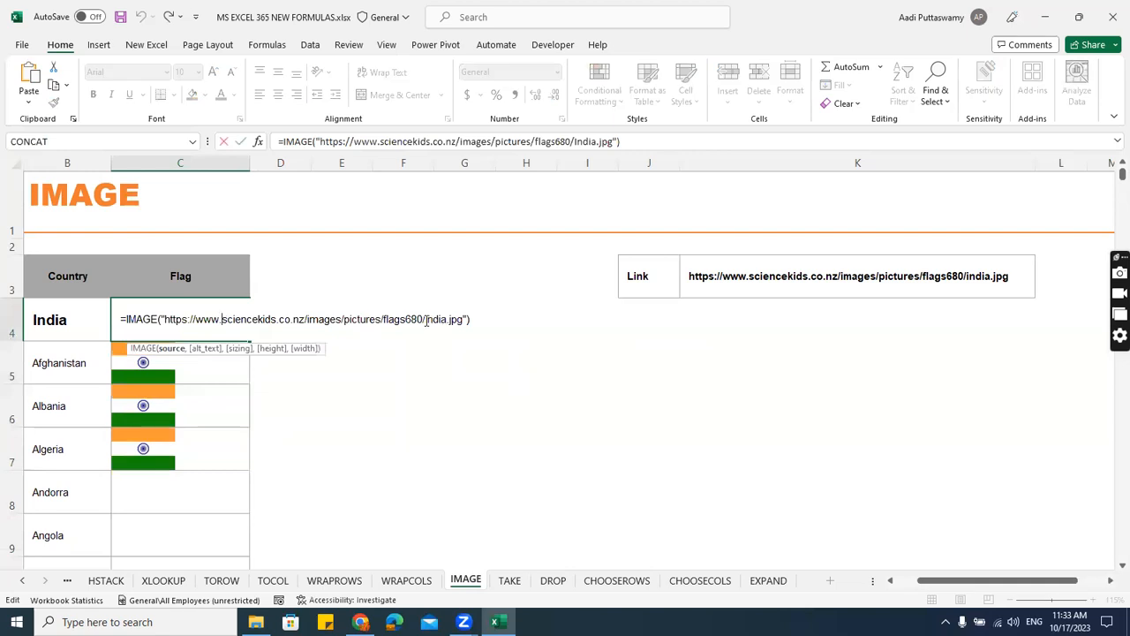
drag(423, 322, 449, 321)
key(Left)
key(Delete)
key(Delete)
key(Delete)
key(Delete)
key(Delete)
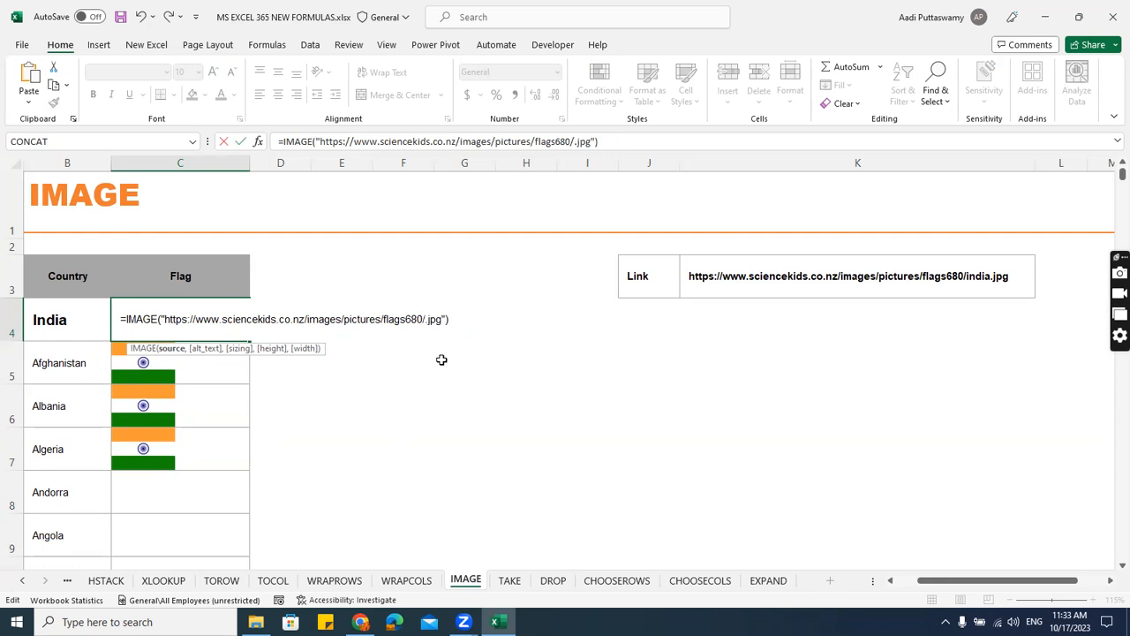
text("&)
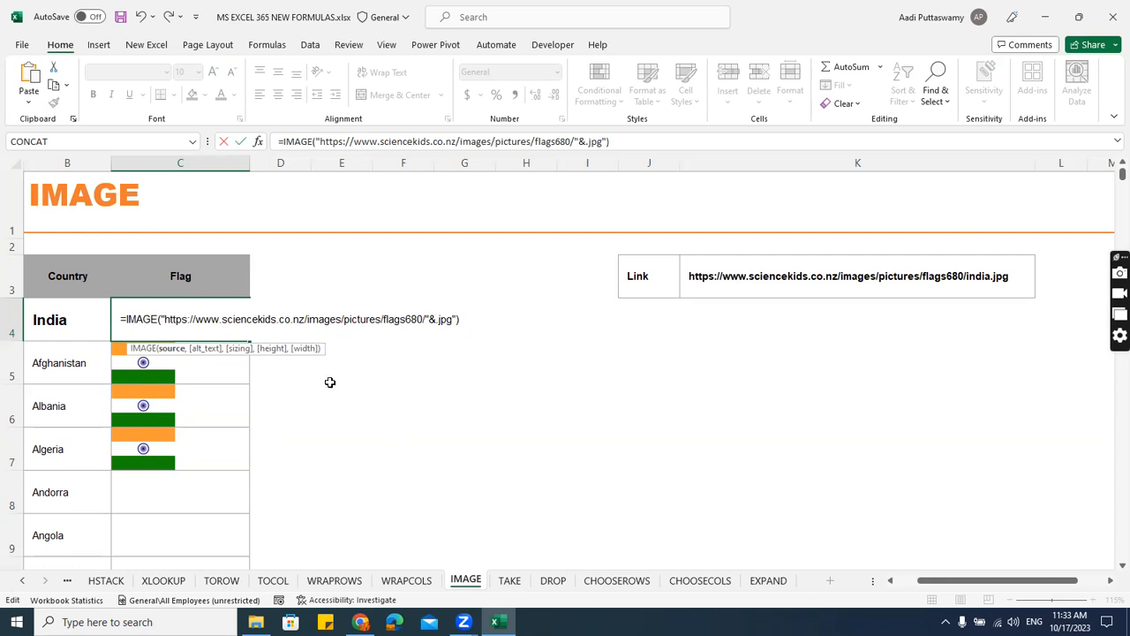
click(61, 323)
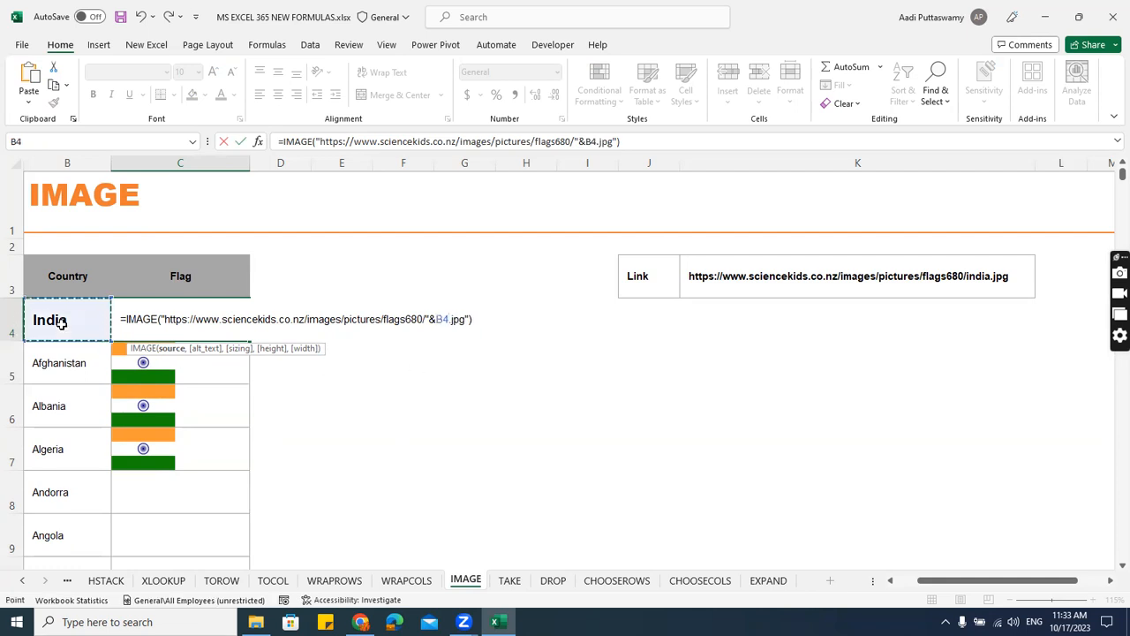
text(&B4&")
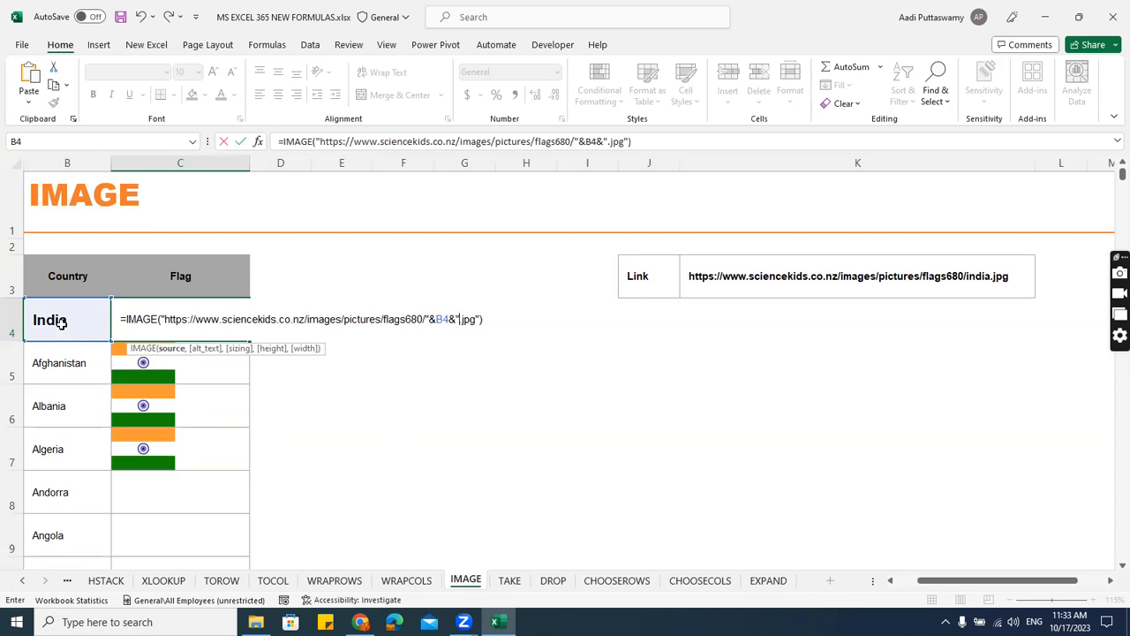
key(Return)
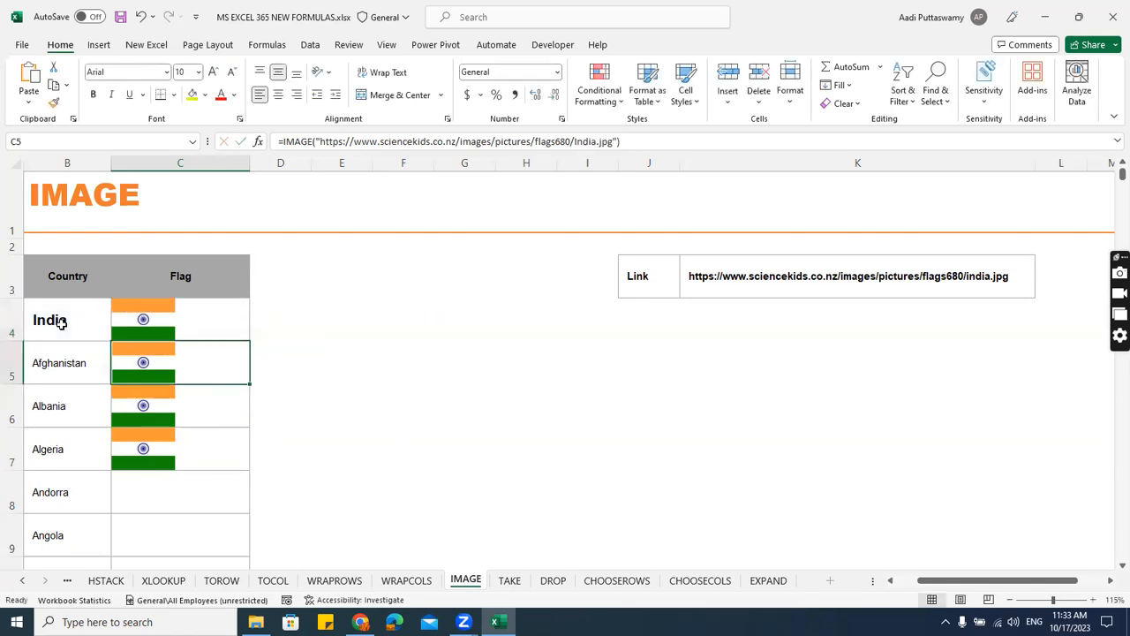
Fill the B4-based IMAGE formula from C4 down to C7 and on to the end of the country list.
click(200, 318)
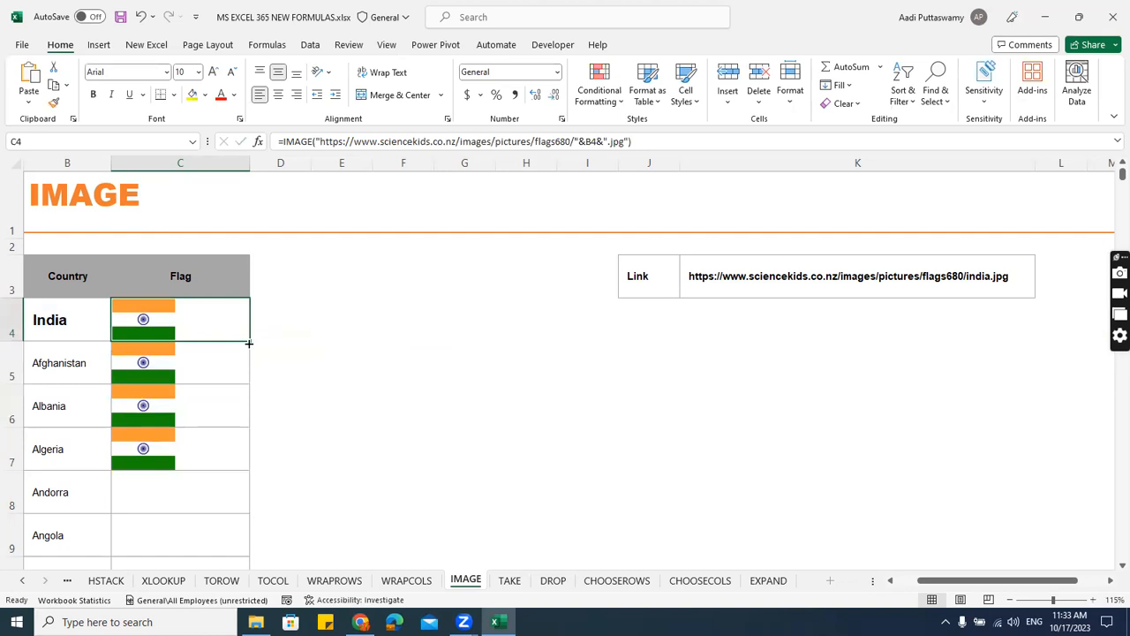
drag(248, 343, 249, 466)
scroll(350, 446, down, 1)
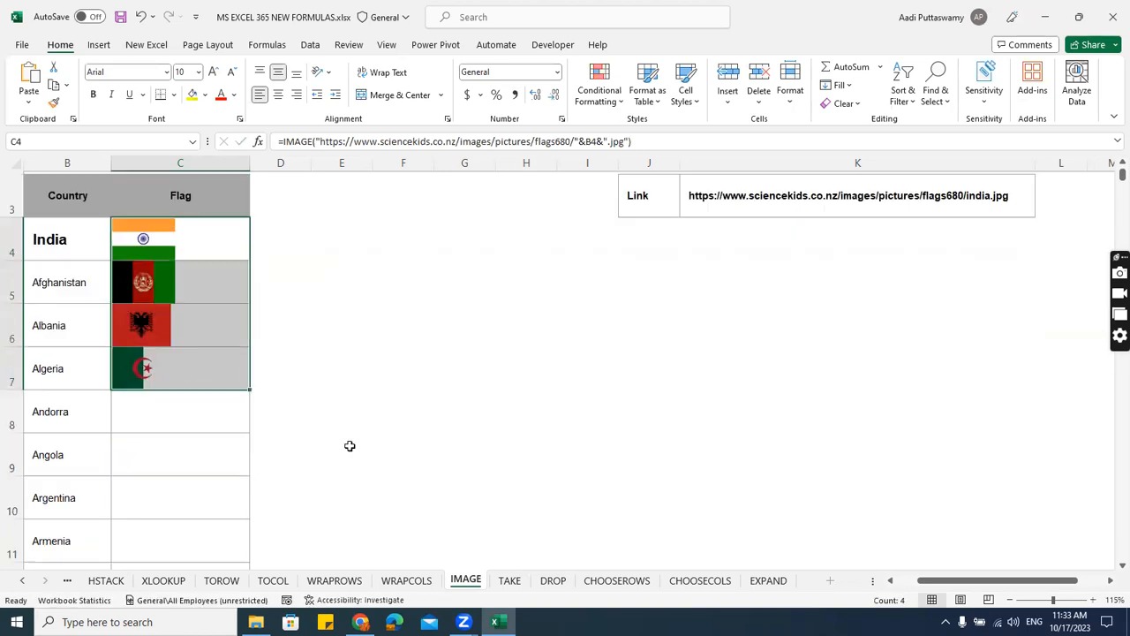
double_click(251, 390)
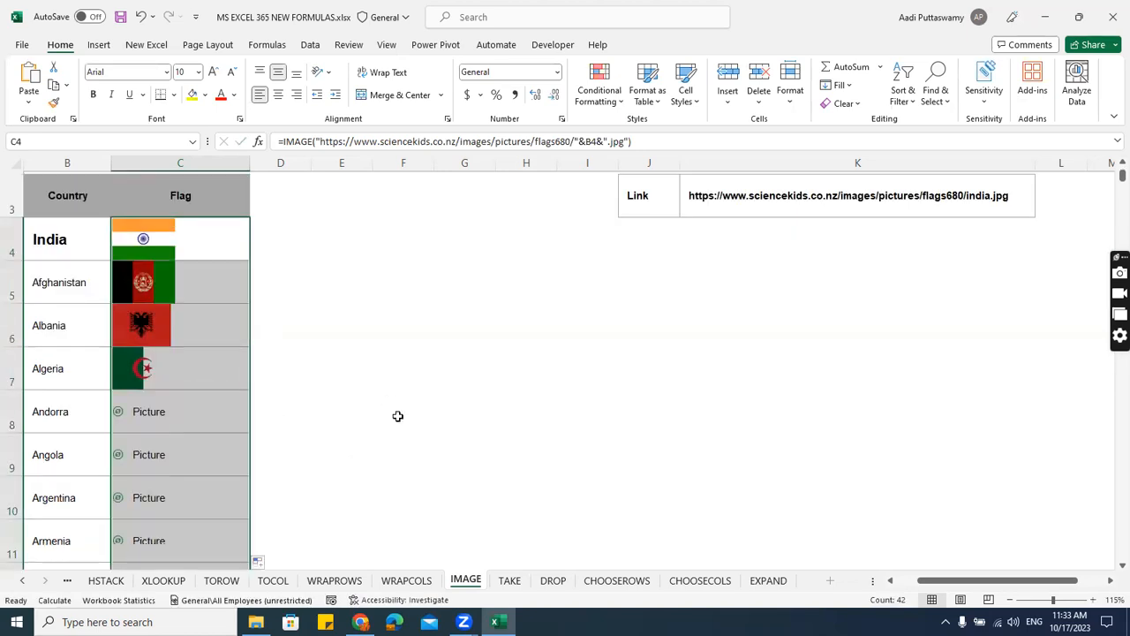
Review the flag images down the whole country list and return to the start of the sheet.
scroll(397, 416, down, 5)
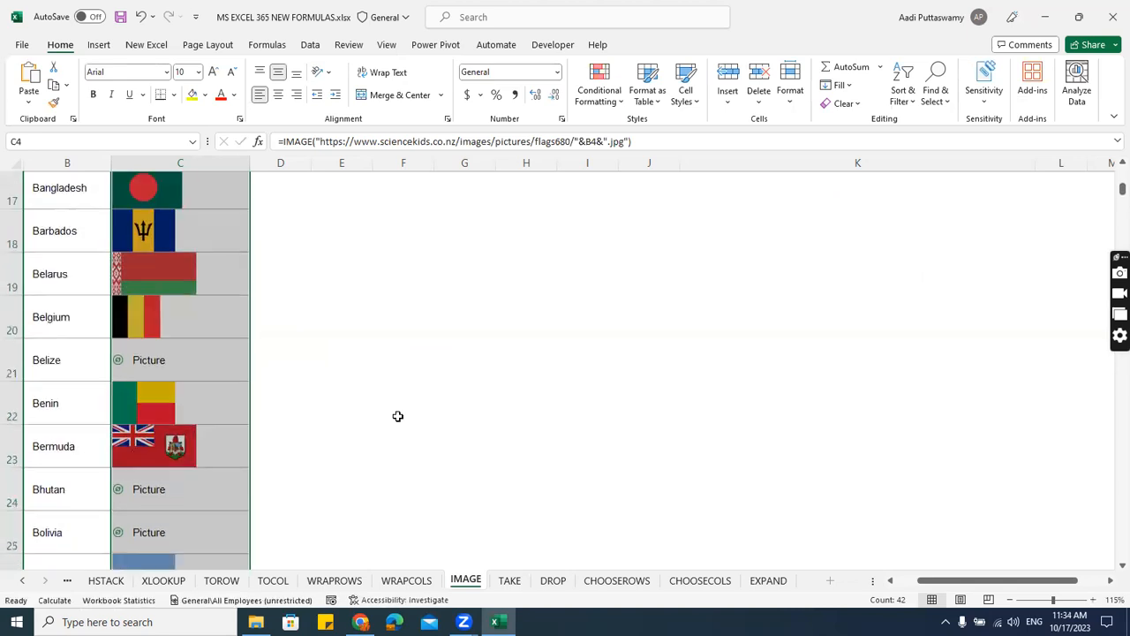
scroll(398, 416, down, 4)
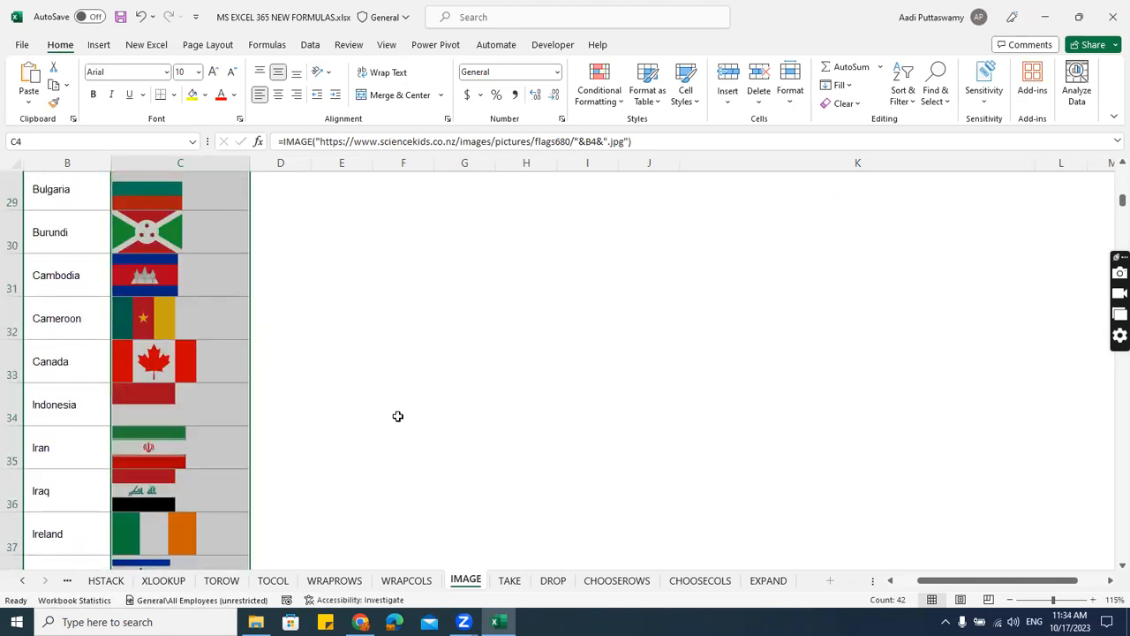
scroll(398, 416, down, 2)
scroll(398, 416, down, 2)
scroll(398, 416, up, 12)
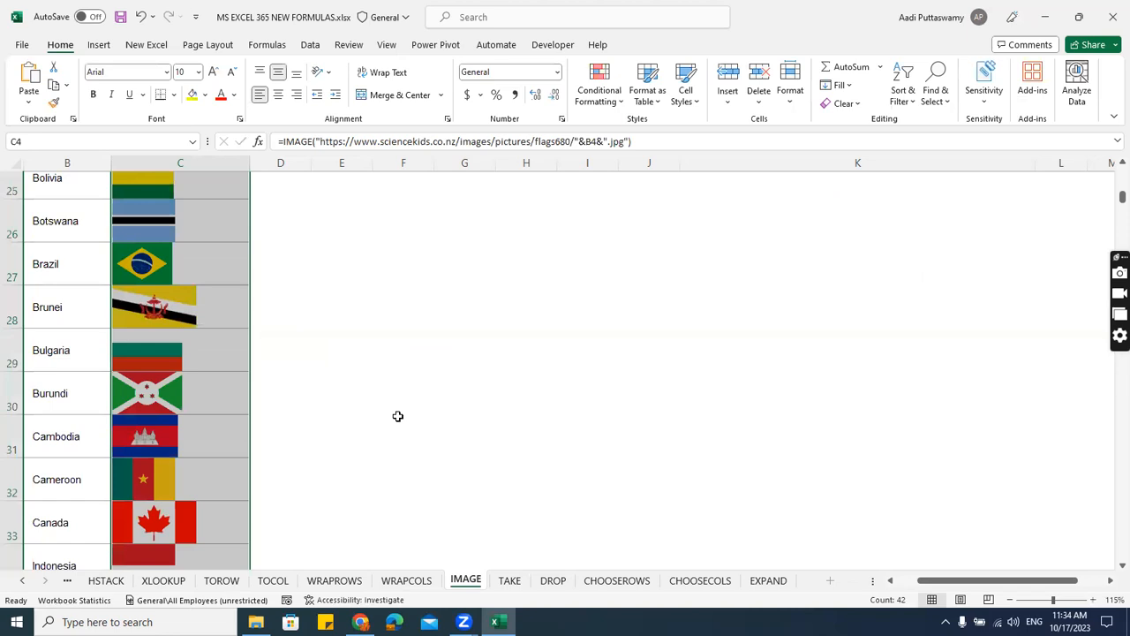
click(348, 349)
scroll(347, 353, up, 2)
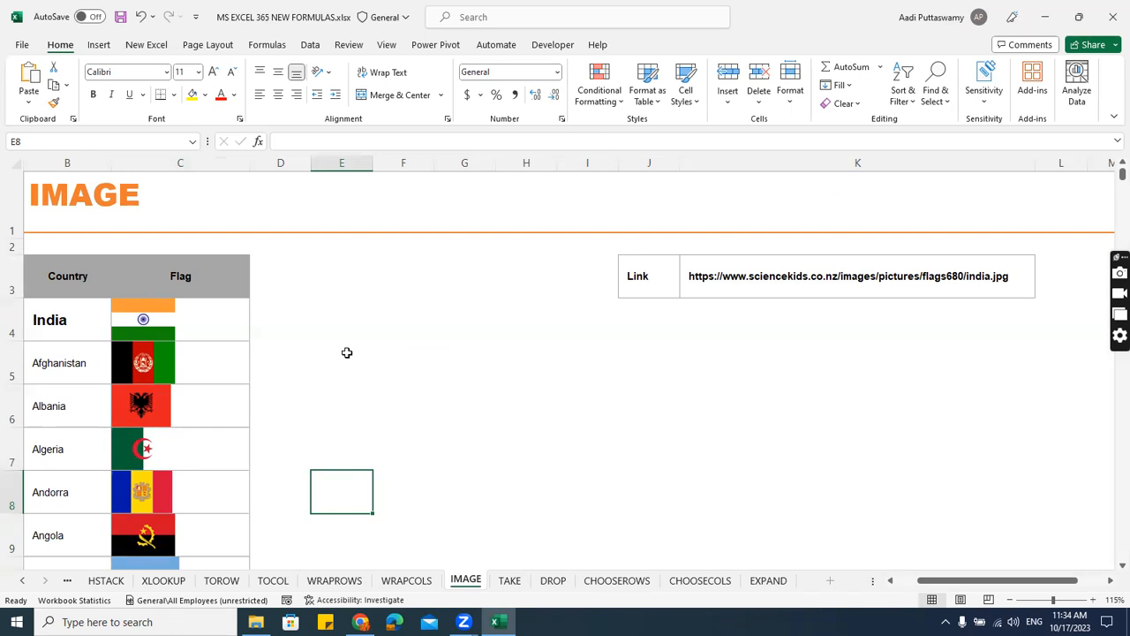
Go to the TAKE sheet and bring its whole location table into view.
click(520, 583)
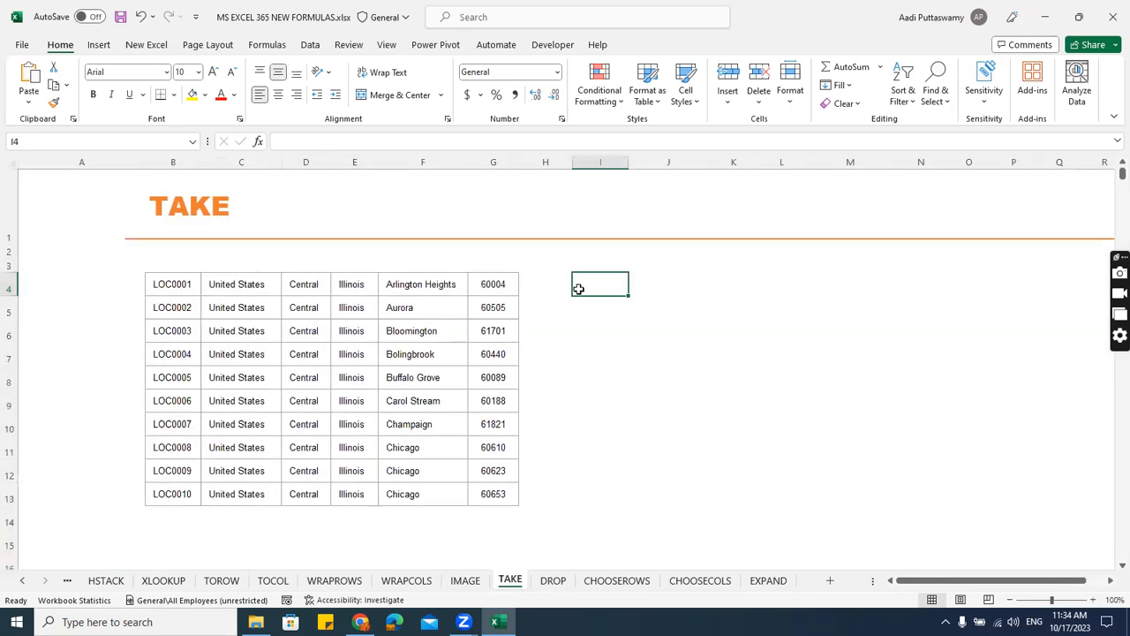
scroll(649, 387, up, 1)
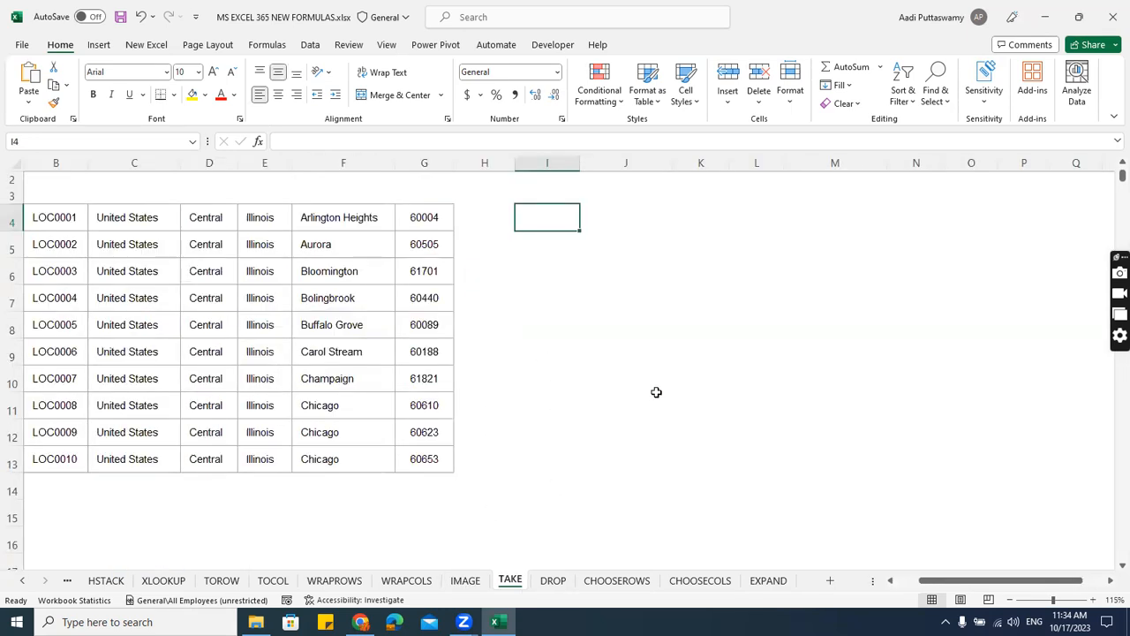
scroll(656, 392, down, 1)
click(907, 587)
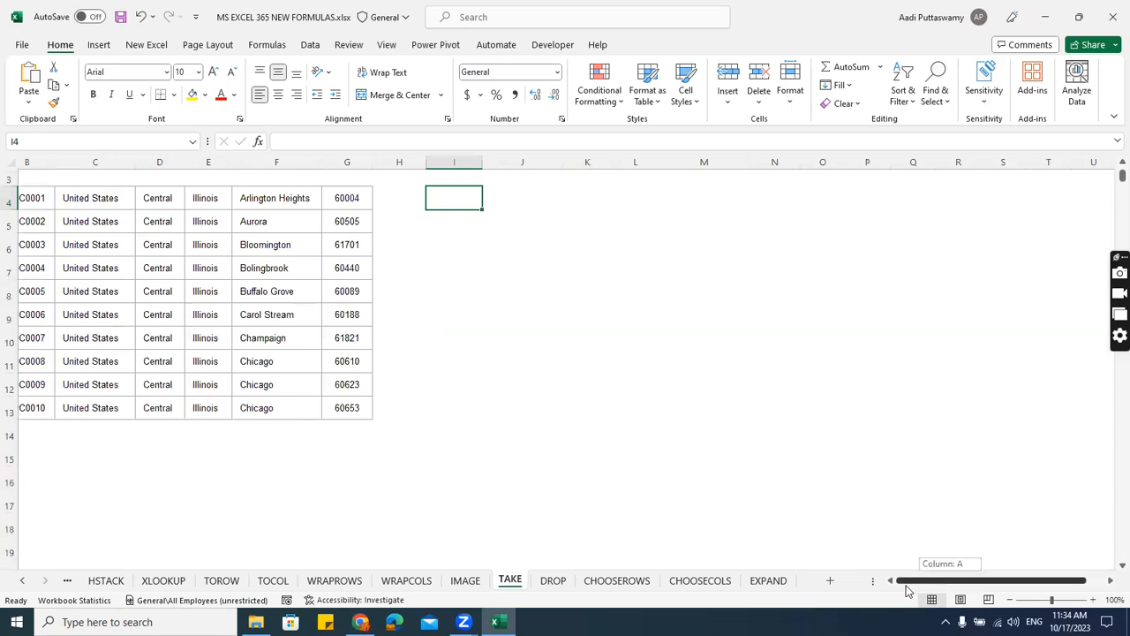
key(Left)
key(Left)
key(Left)
key(Left)
key(Left)
key(Left)
key(Left)
key(Left)
click(602, 365)
click(298, 315)
click(212, 247)
scroll(218, 327, up, 1)
scroll(217, 336, left, 2)
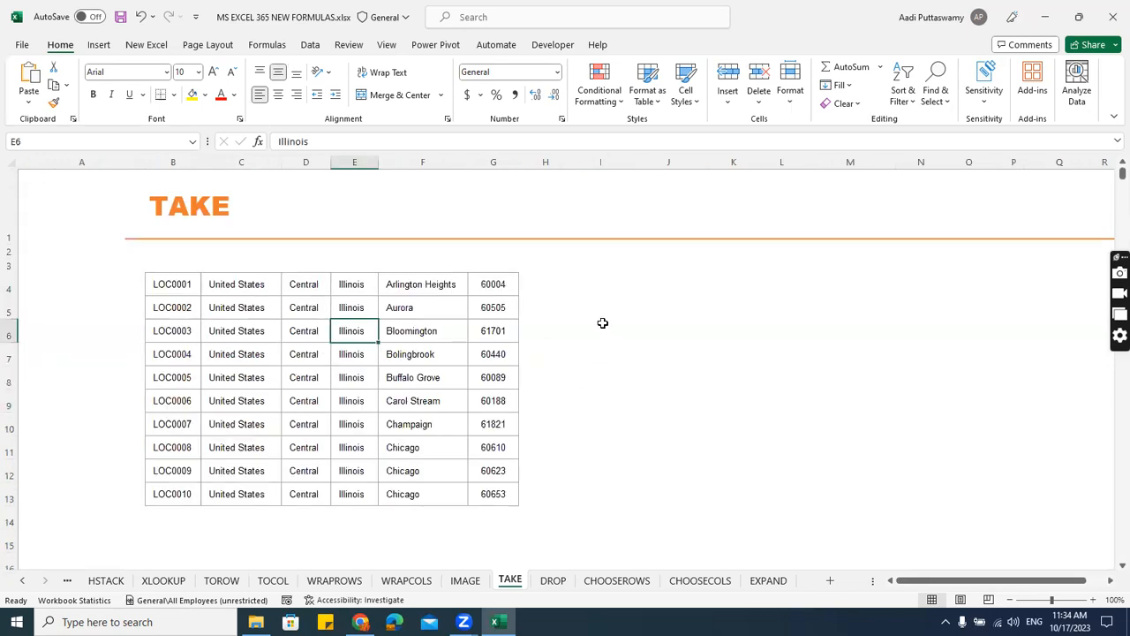
Enter =TAKE(B4:G13,5,3) in I4 to return the first five rows and three columns of the location table.
click(568, 290)
click(630, 284)
key(Left)
text(=tak)
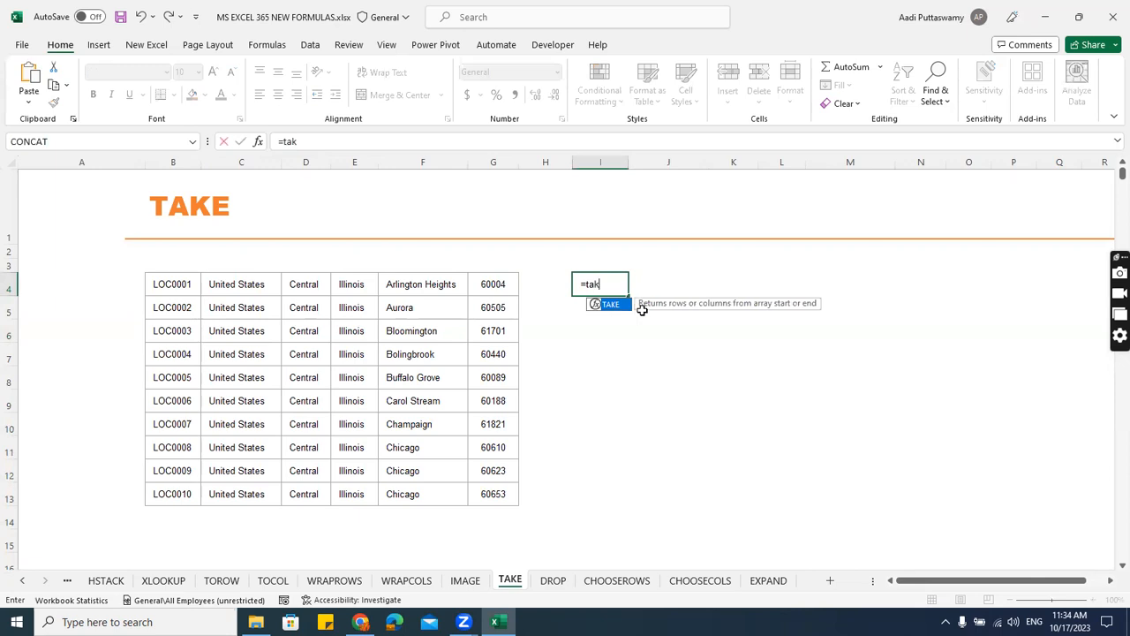
key(Tab)
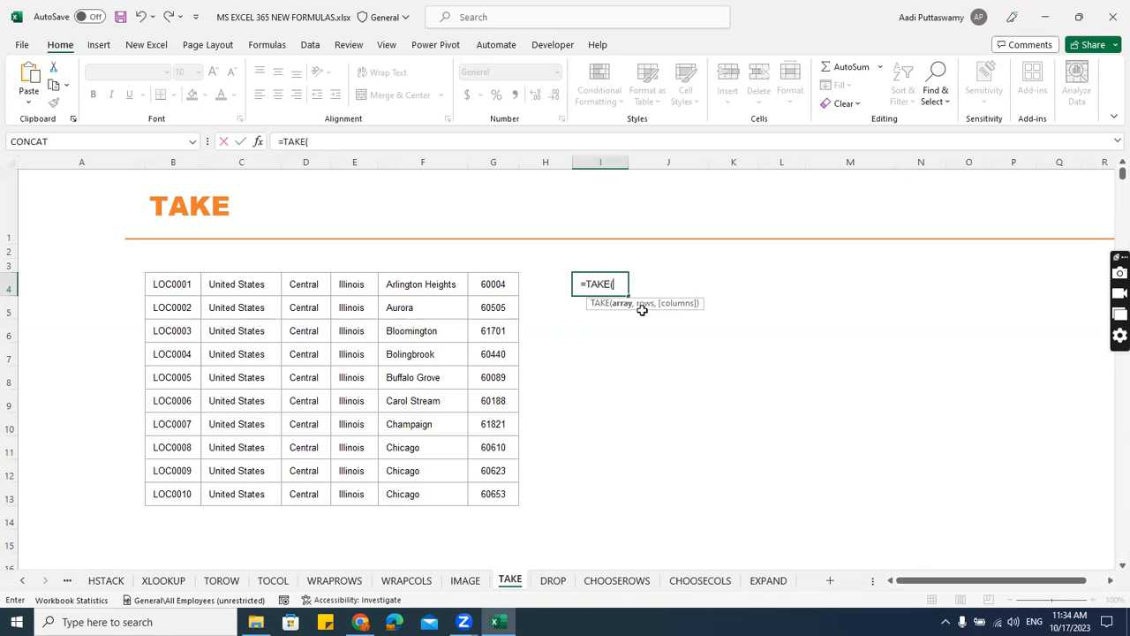
drag(208, 296, 484, 491)
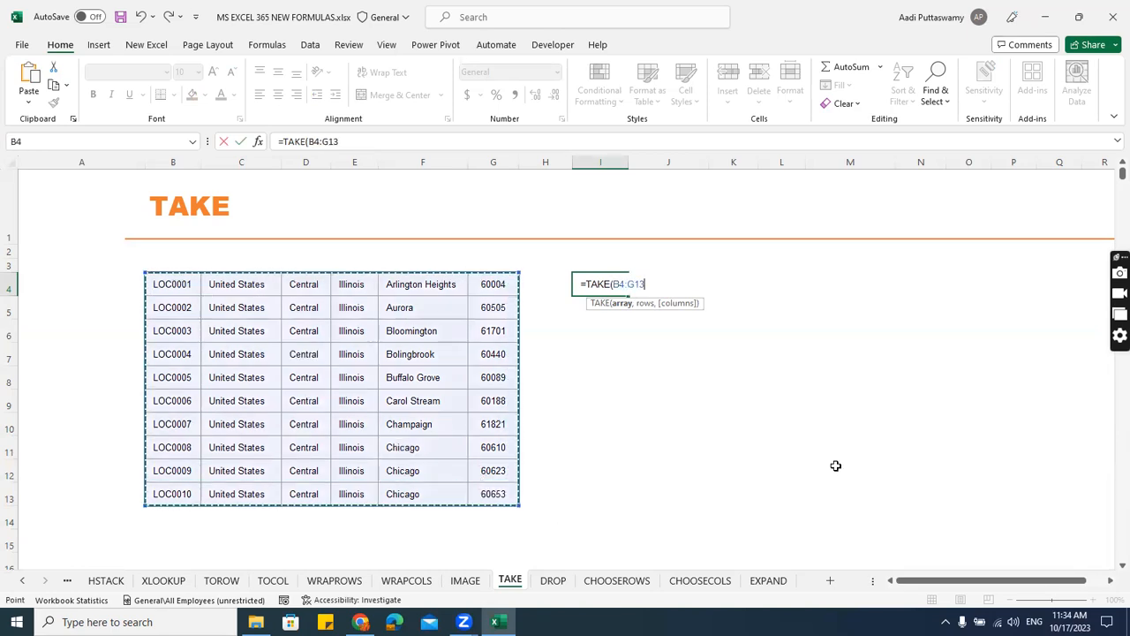
text(,)
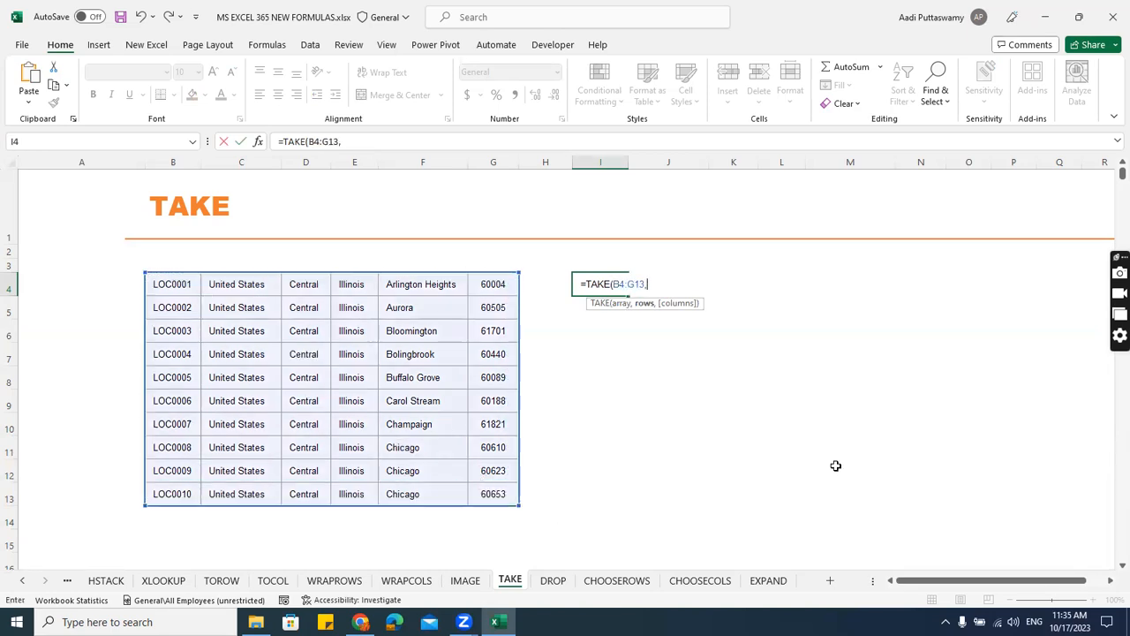
text(5,3)
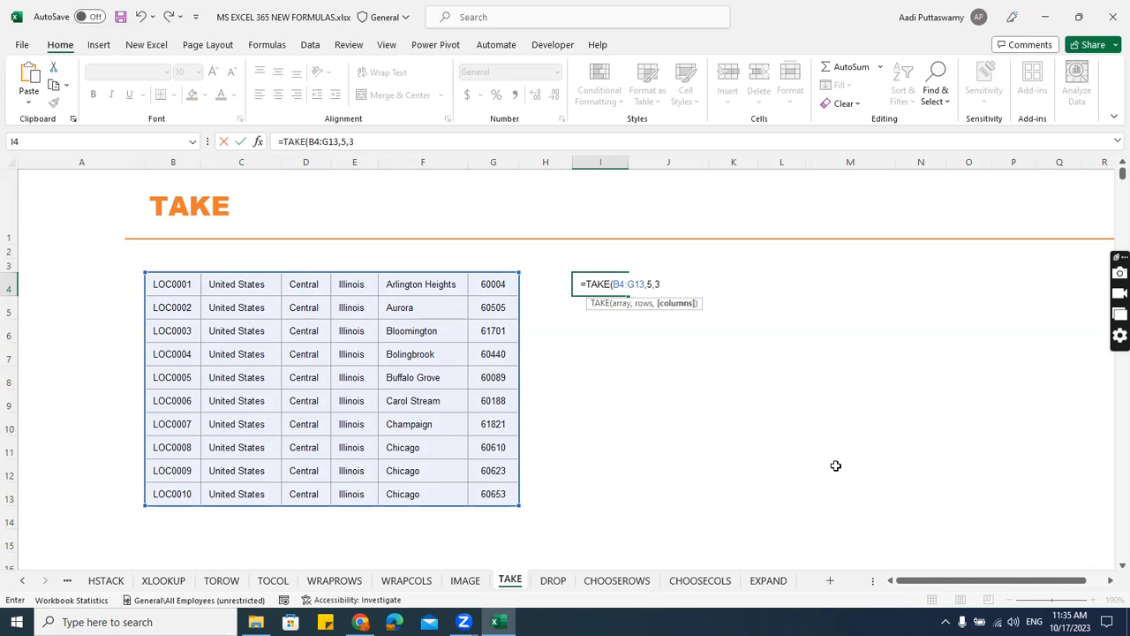
key(Return)
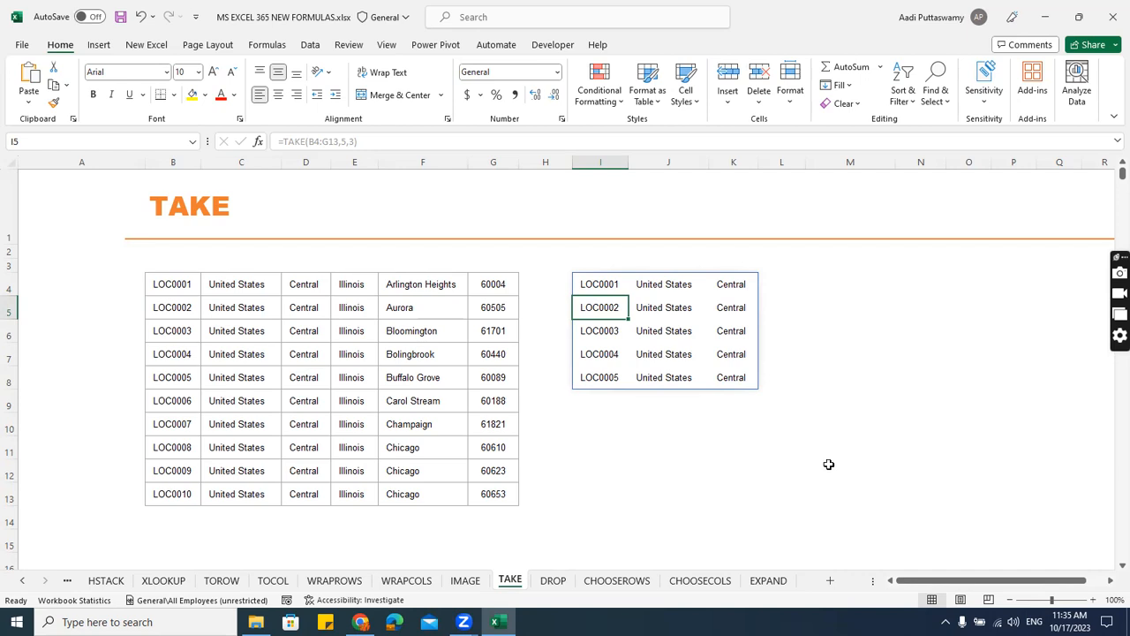
On the DROP sheet, enter =DROP(B4:G13,5,3) in I4 to omit the location table's first five rows and three columns.
click(554, 582)
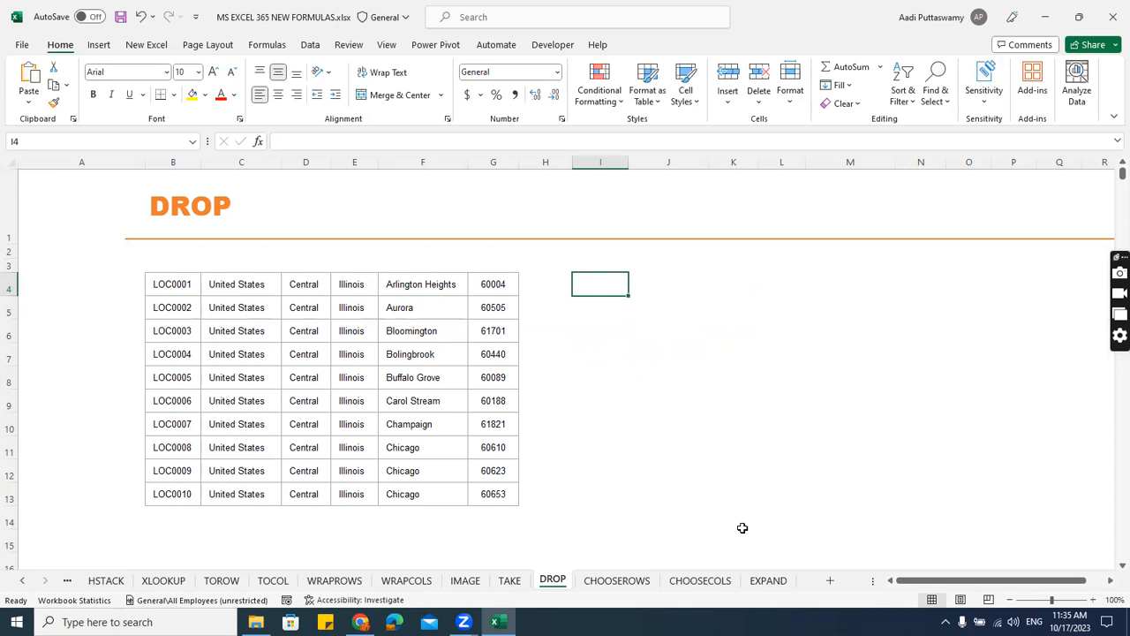
text(=drop)
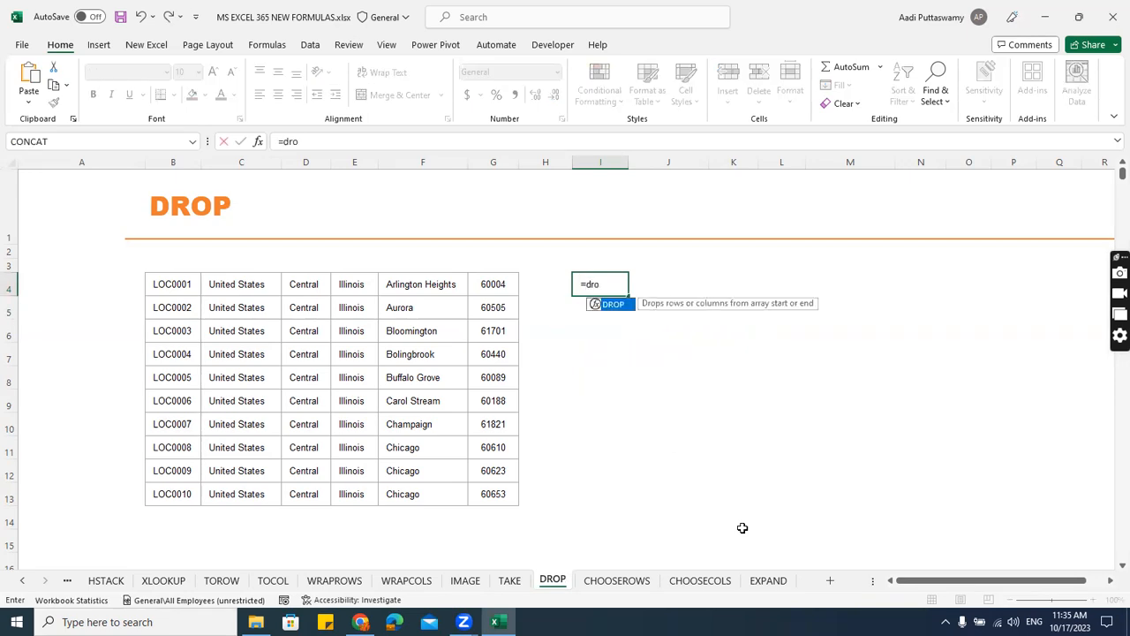
key(Tab)
key(Left)
key(Left)
key(Left)
key(Left)
key(Left)
key(Left)
key(Left)
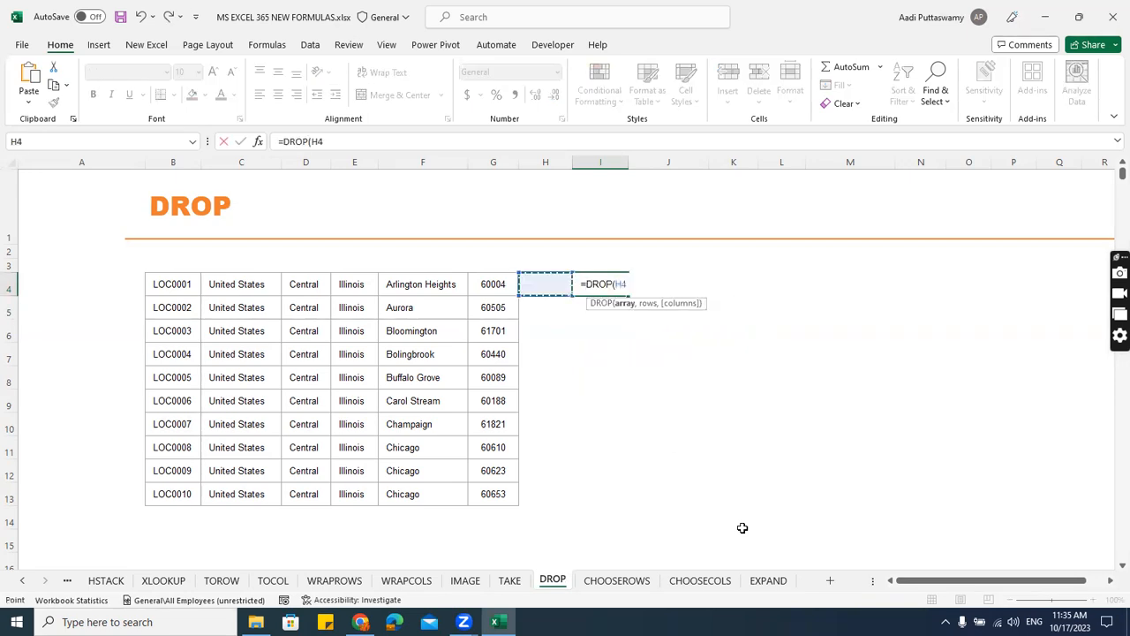
key(ctrl+shift+Right)
key(ctrl+shift+Down)
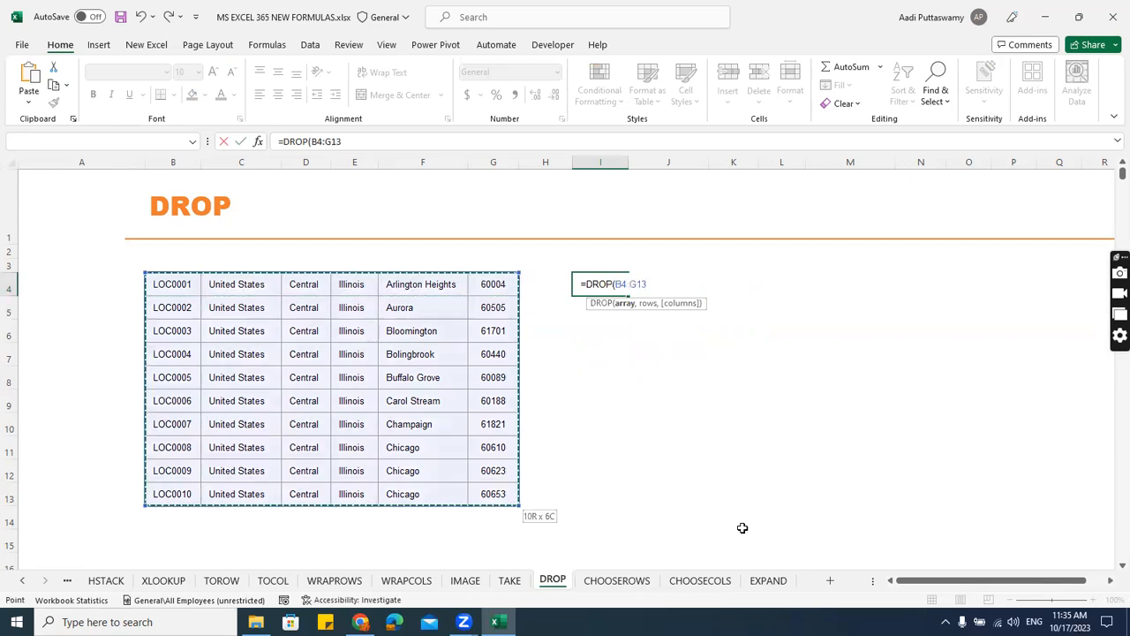
text(,5,)
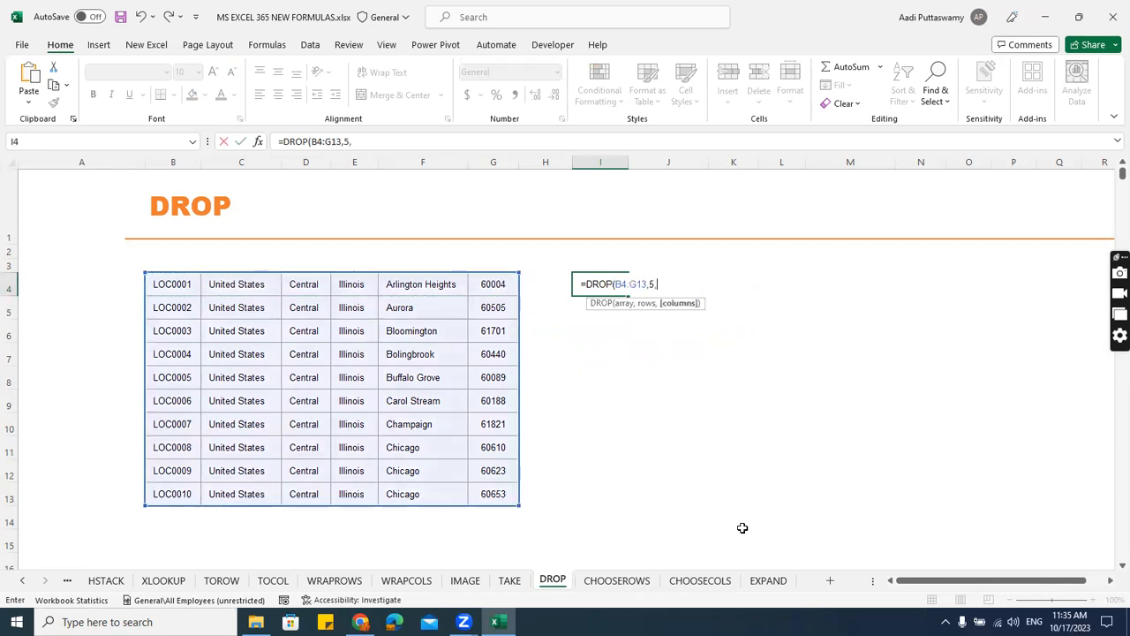
text(3))
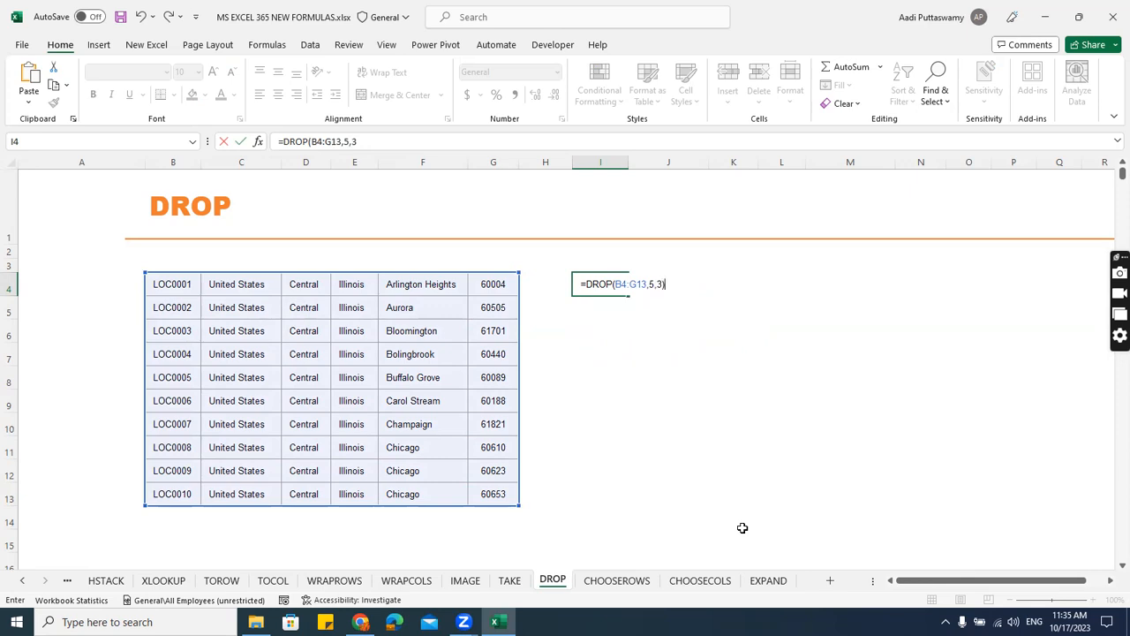
key(Return)
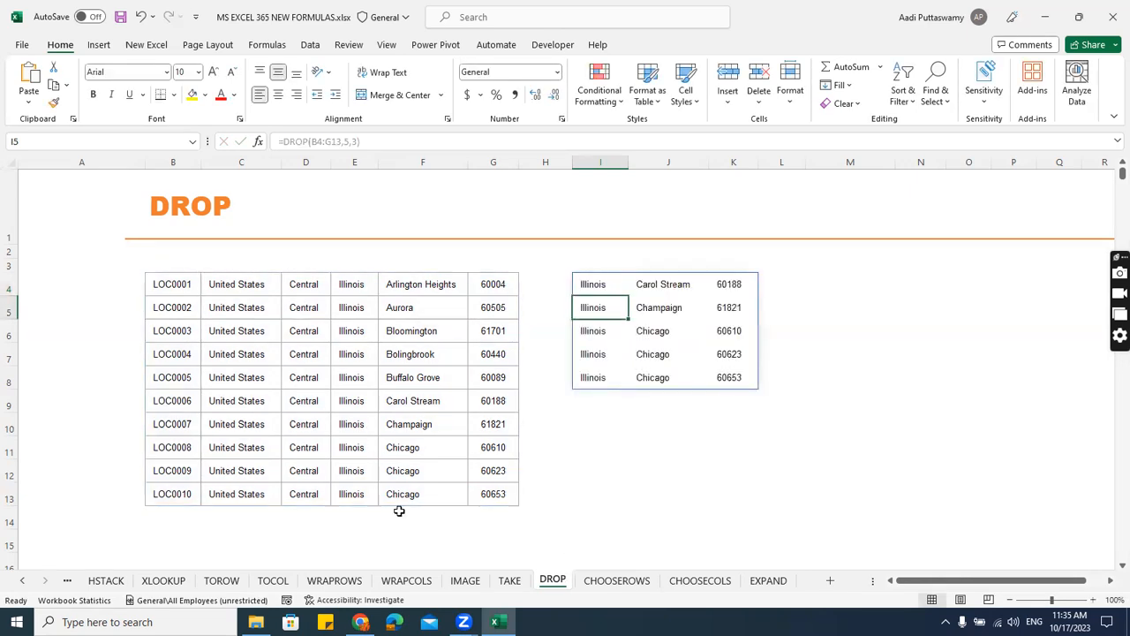
Trace the source table's first five rows and three columns, and select the remaining block E9:G13 to compare with the DROP output.
click(183, 285)
click(181, 309)
click(180, 331)
click(179, 354)
click(178, 378)
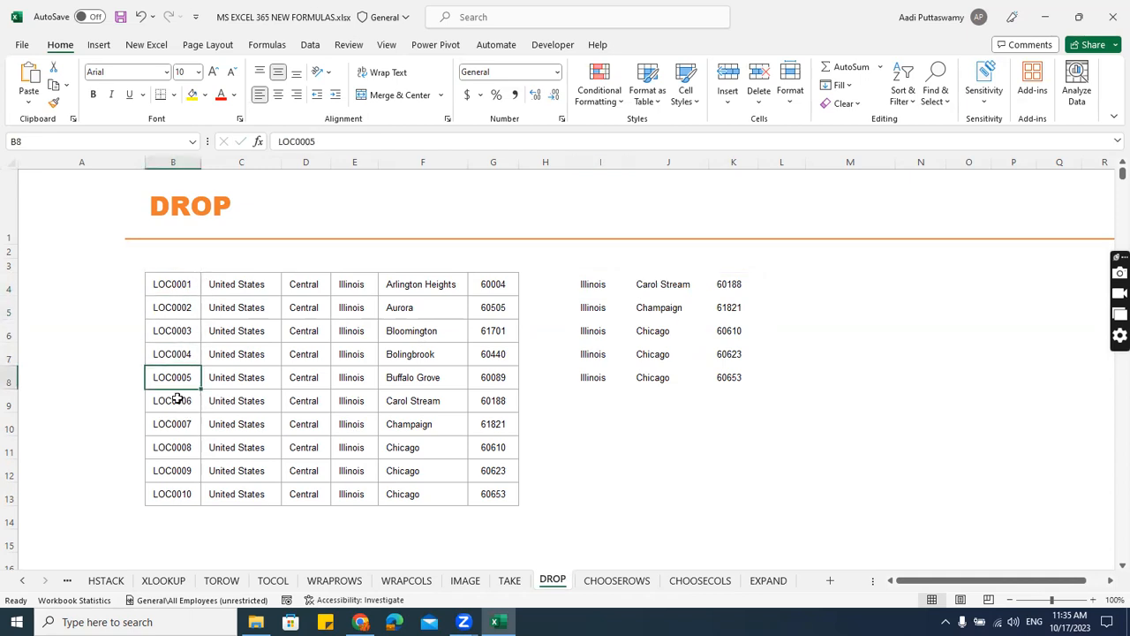
click(177, 399)
click(247, 400)
click(305, 400)
drag(351, 400, 497, 495)
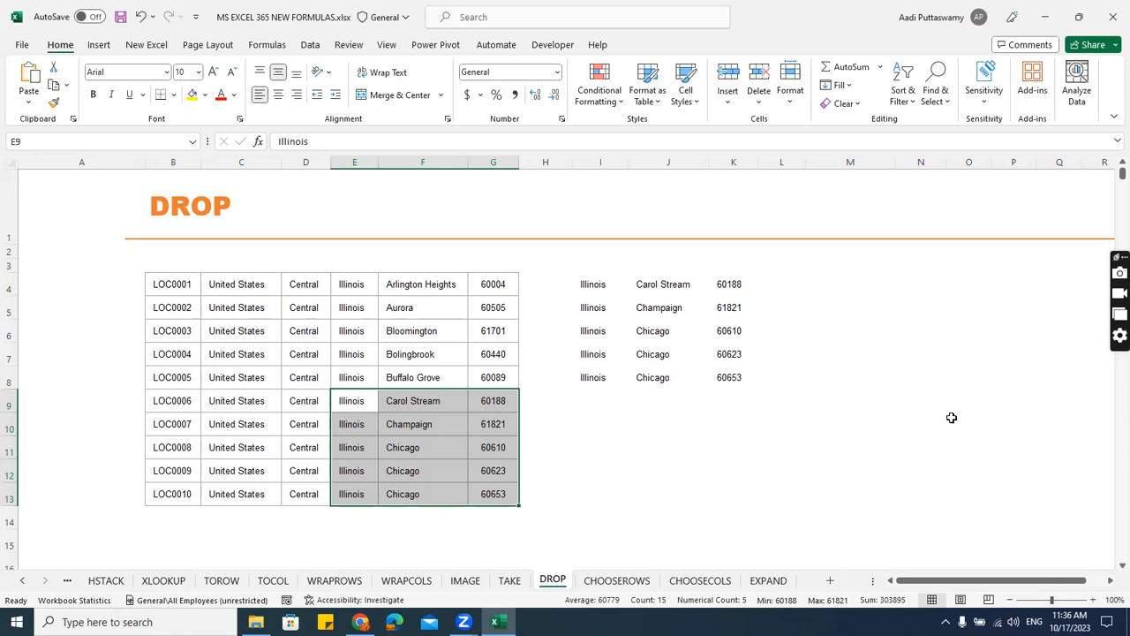
On the CHOOSEROWS sheet, enter =CHOOSEROWS(B4:G13,1,4,6,9) in I4 to extract rows 1, 4, 6 and 9 of the location table.
click(629, 582)
click(699, 581)
click(615, 580)
click(594, 283)
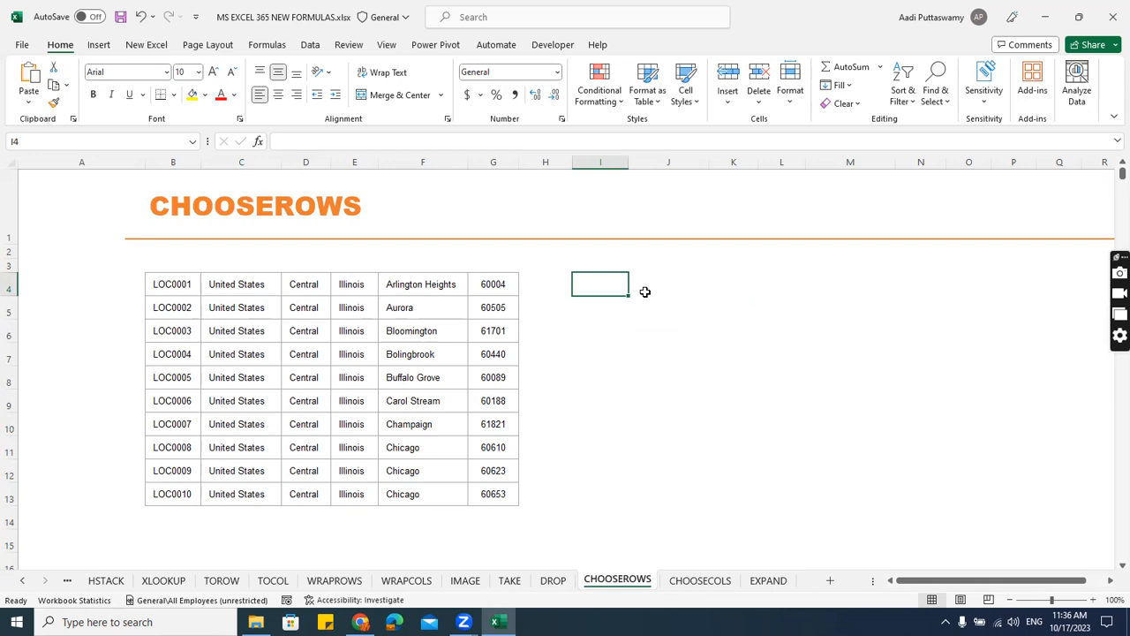
text(=choo)
key(Down)
key(Down)
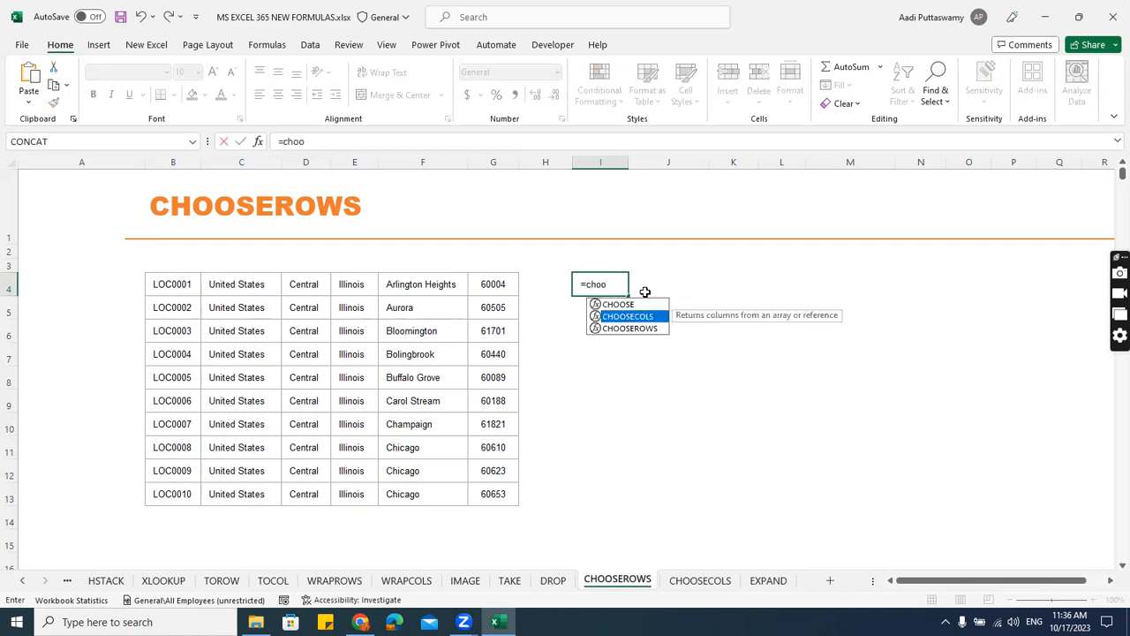
key(Tab)
drag(189, 292, 483, 487)
text(,)
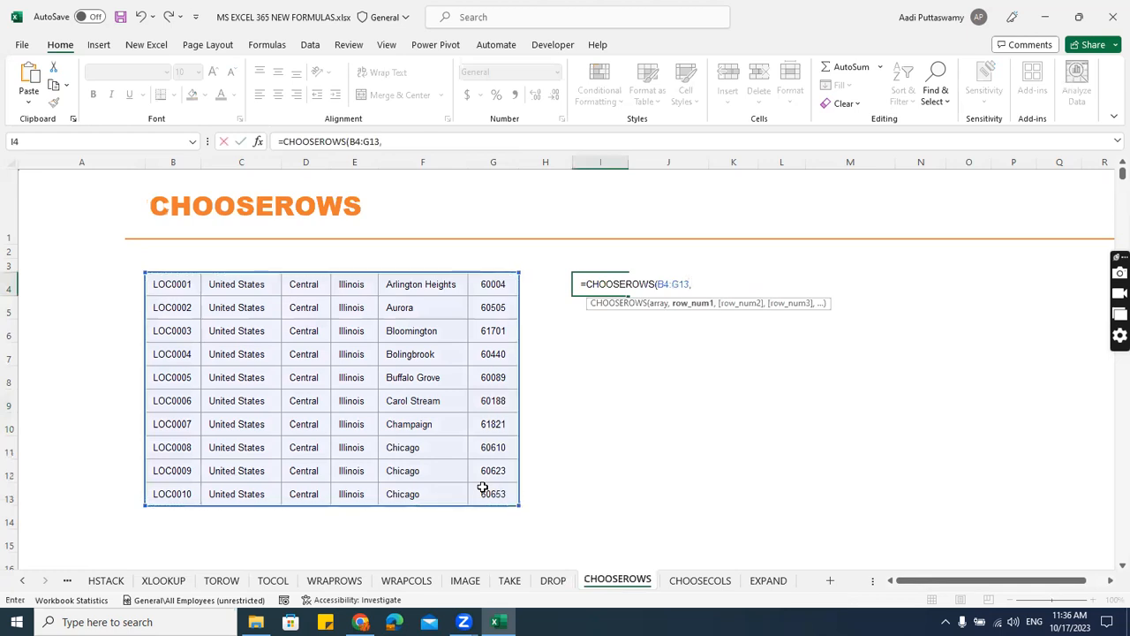
text(1,4,6,9)
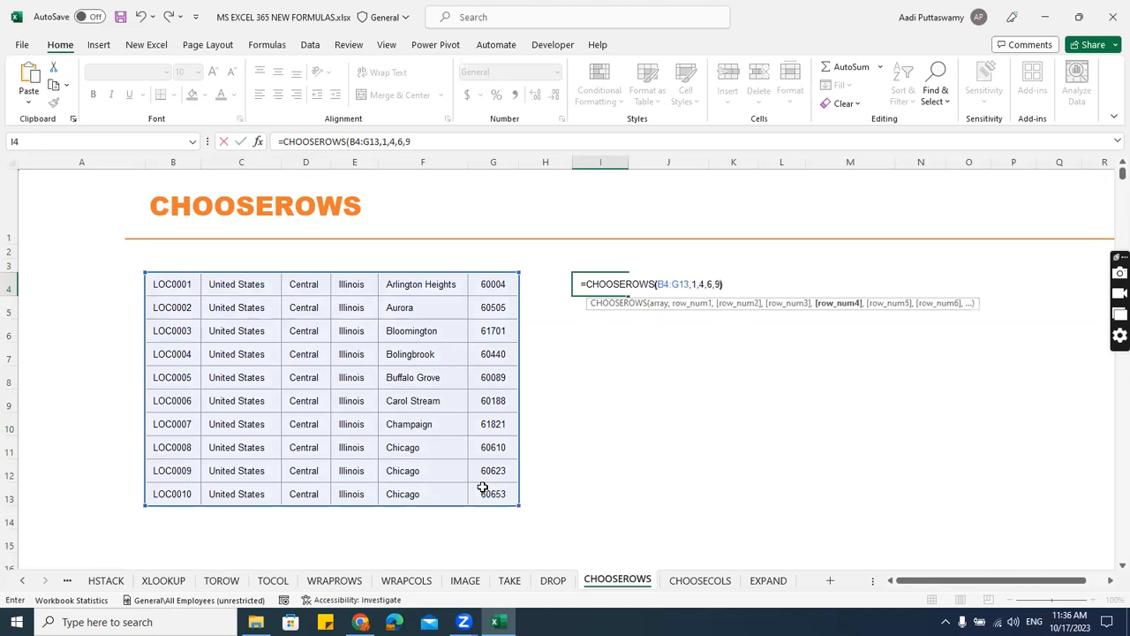
key(Return)
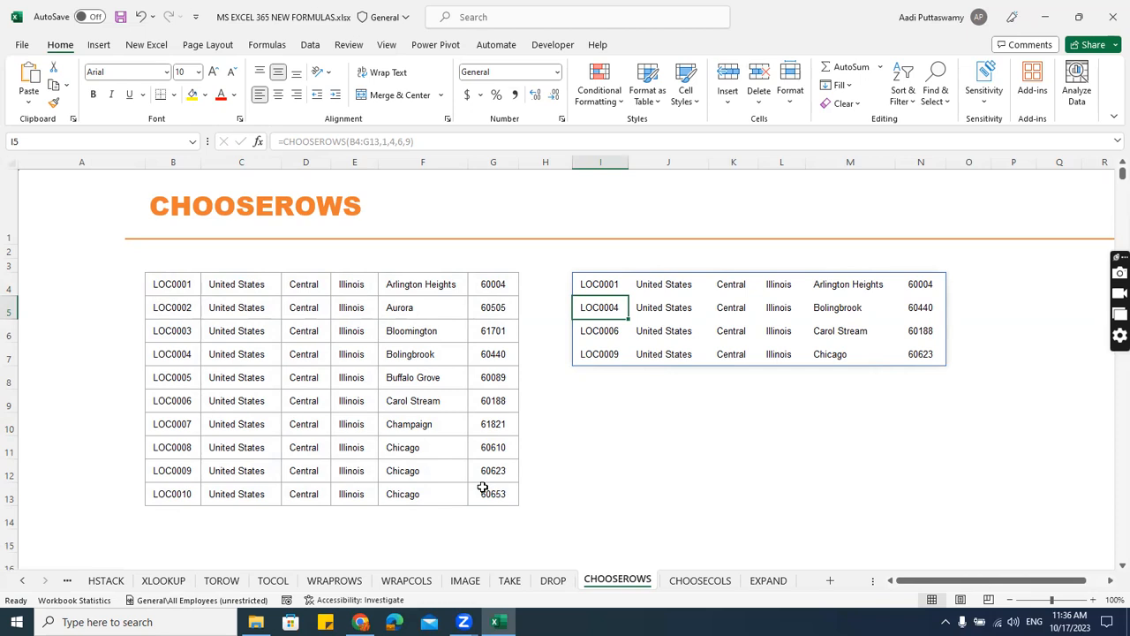
On the CHOOSECOLS sheet, enter =CHOOSECOLS(B4:G13,1,3,6) in I4 to extract columns 1, 3 and 6 of the location table.
click(701, 580)
text(=choose)
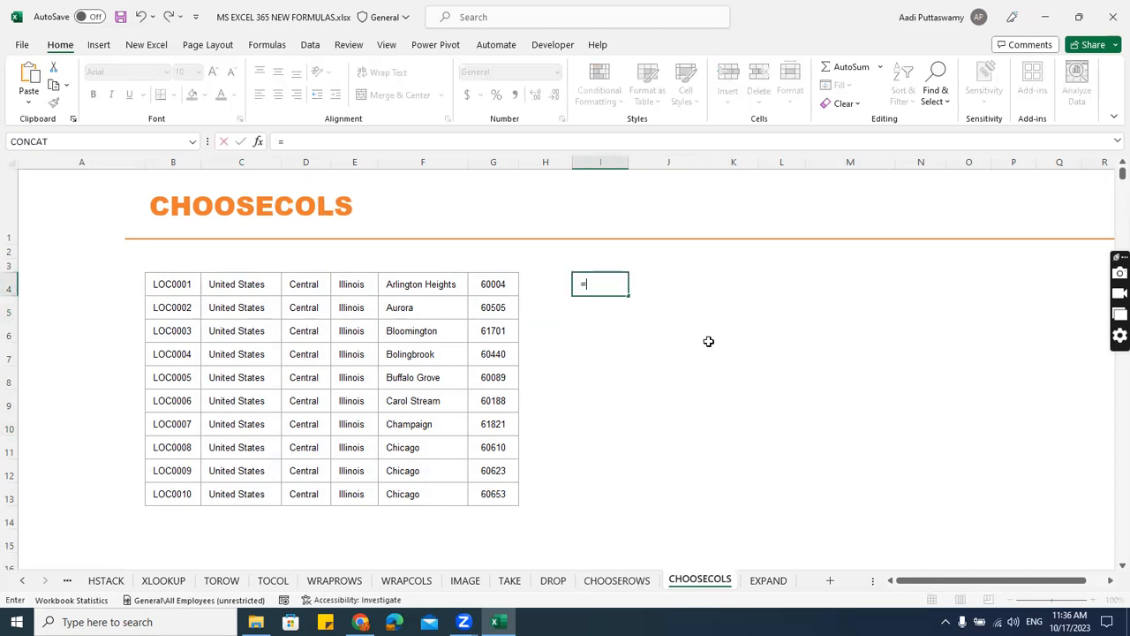
key(Down)
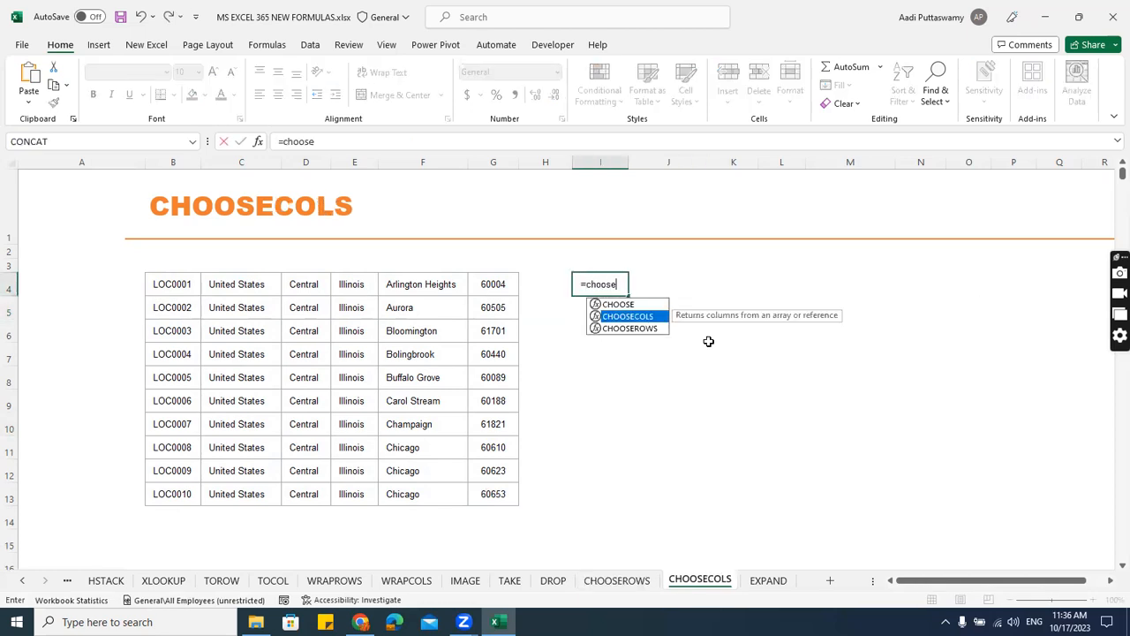
key(Tab)
click(190, 290)
drag(230, 321, 487, 494)
text(,1)
text(3,)
key(BackSpace)
key(BackSpace)
text(,3,)
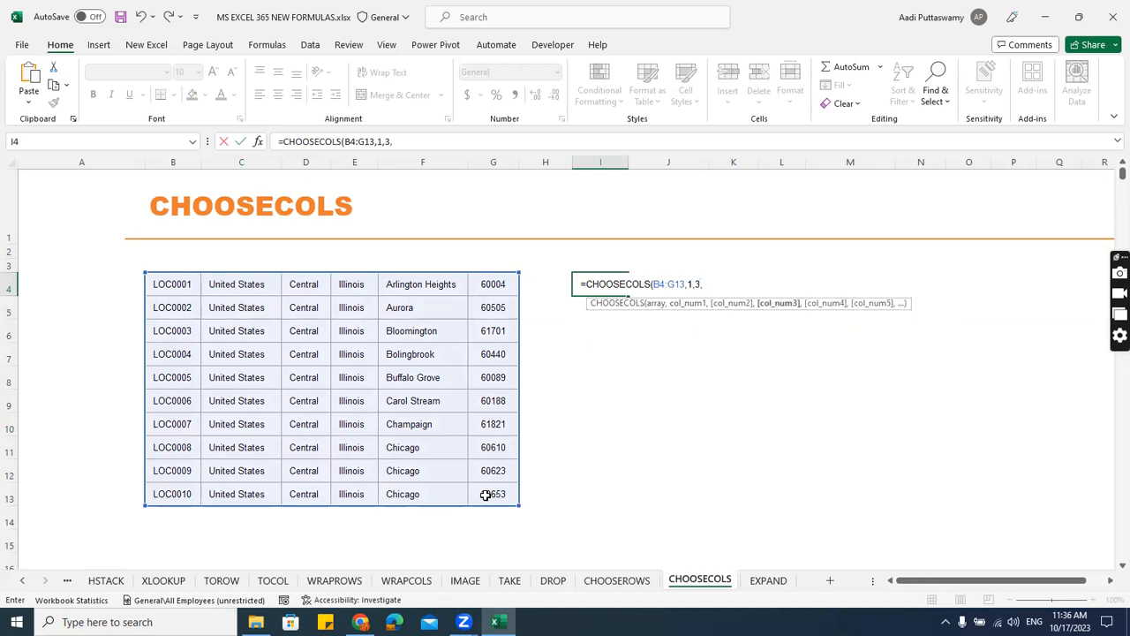
text(6))
key(Return)
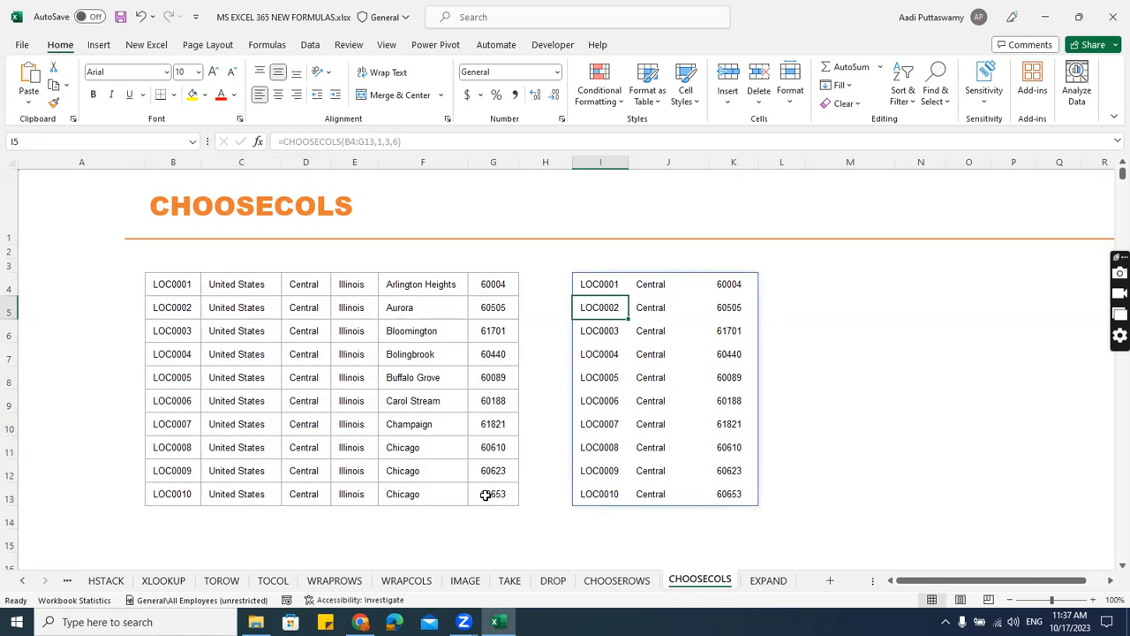
On the EXPAND sheet, enter =EXPAND(C4:D15,12,2) in G4 and check the Sales and Profit range it fills.
click(768, 580)
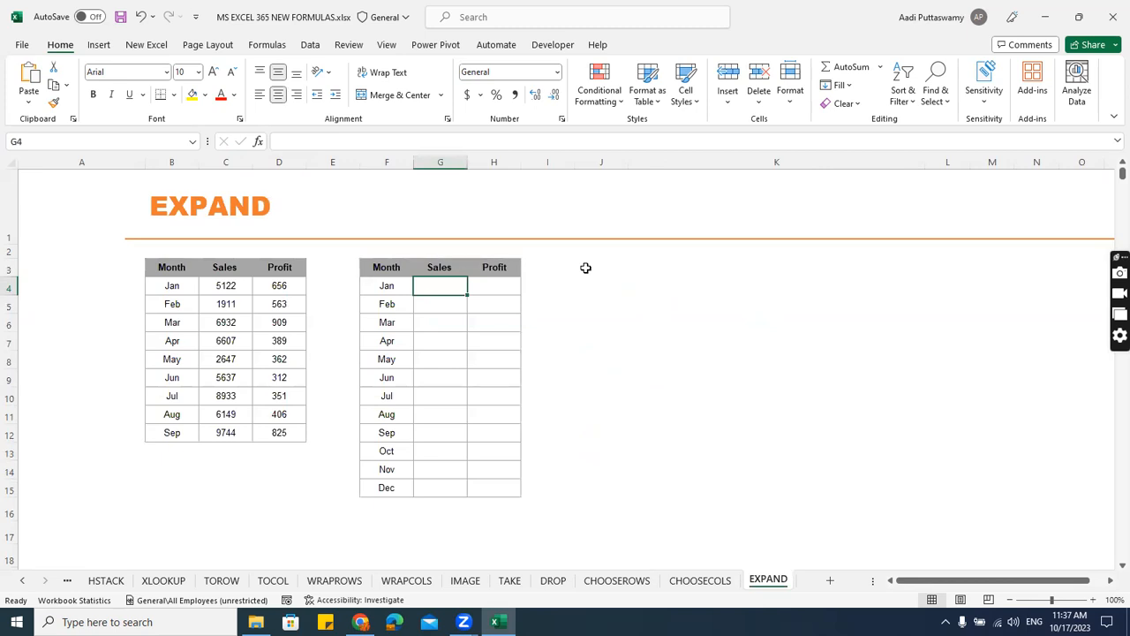
text(=expan)
key(Tab)
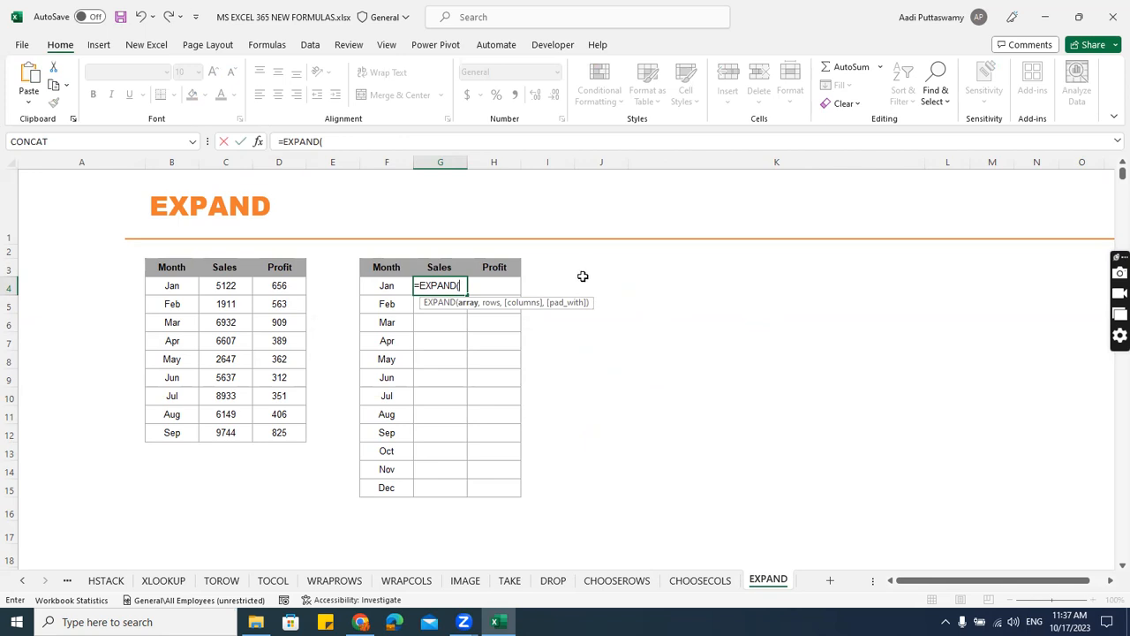
click(236, 287)
drag(235, 287, 293, 491)
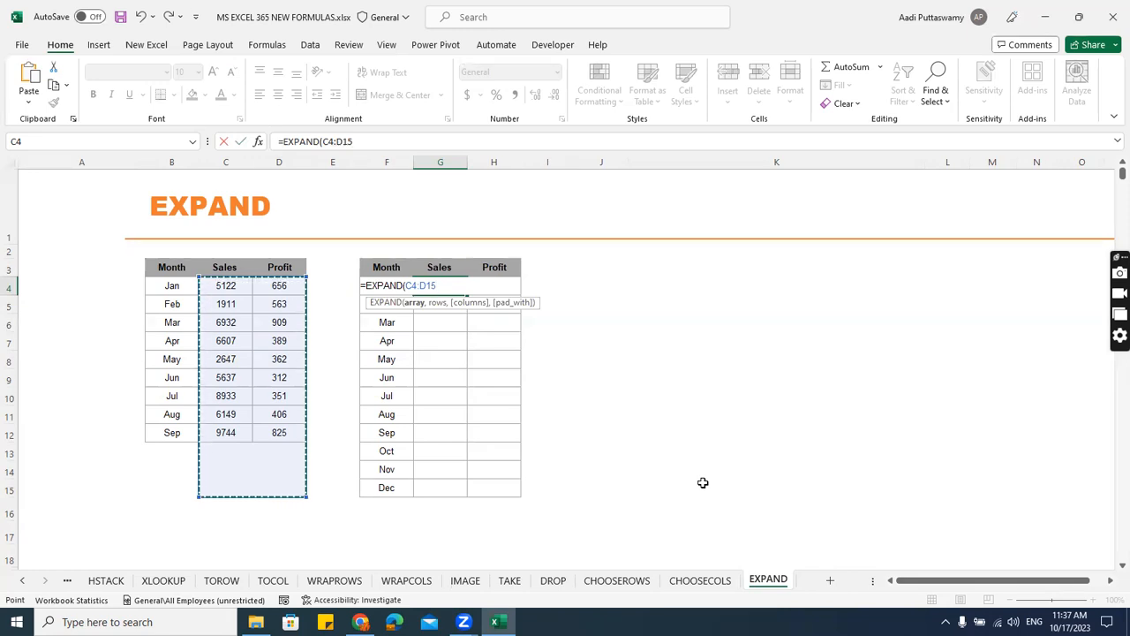
text(,)
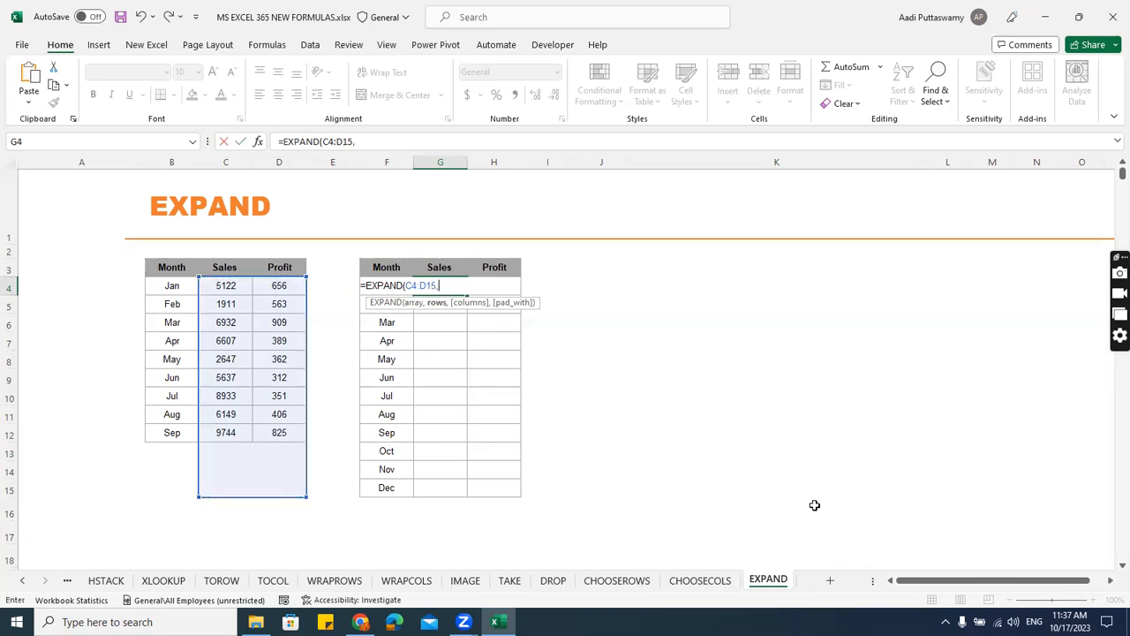
text(12,2)
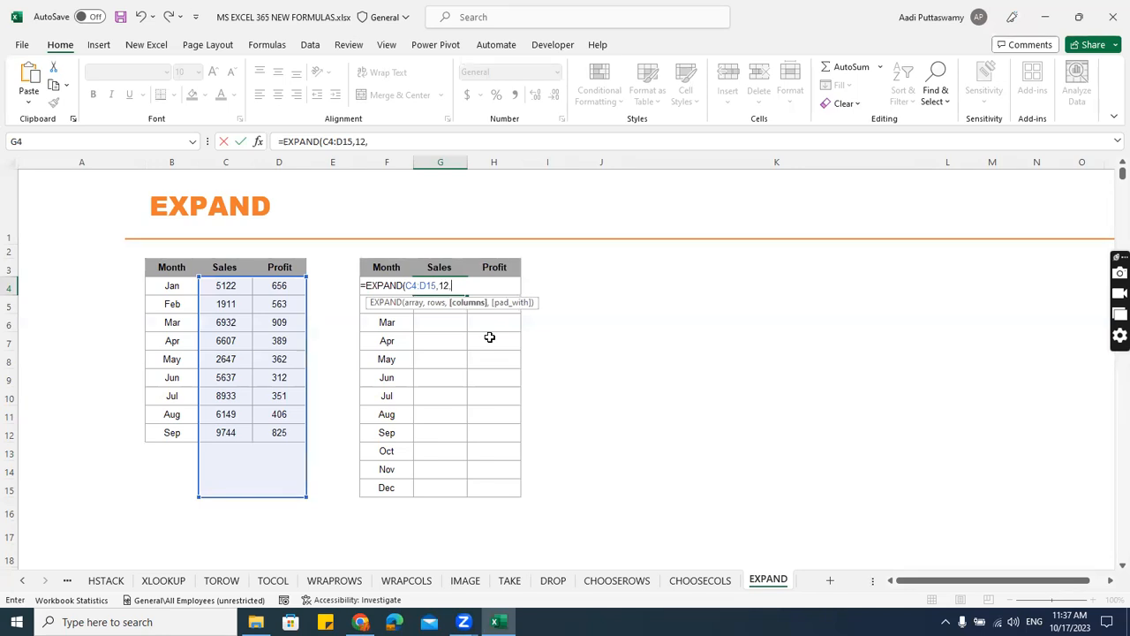
key(Return)
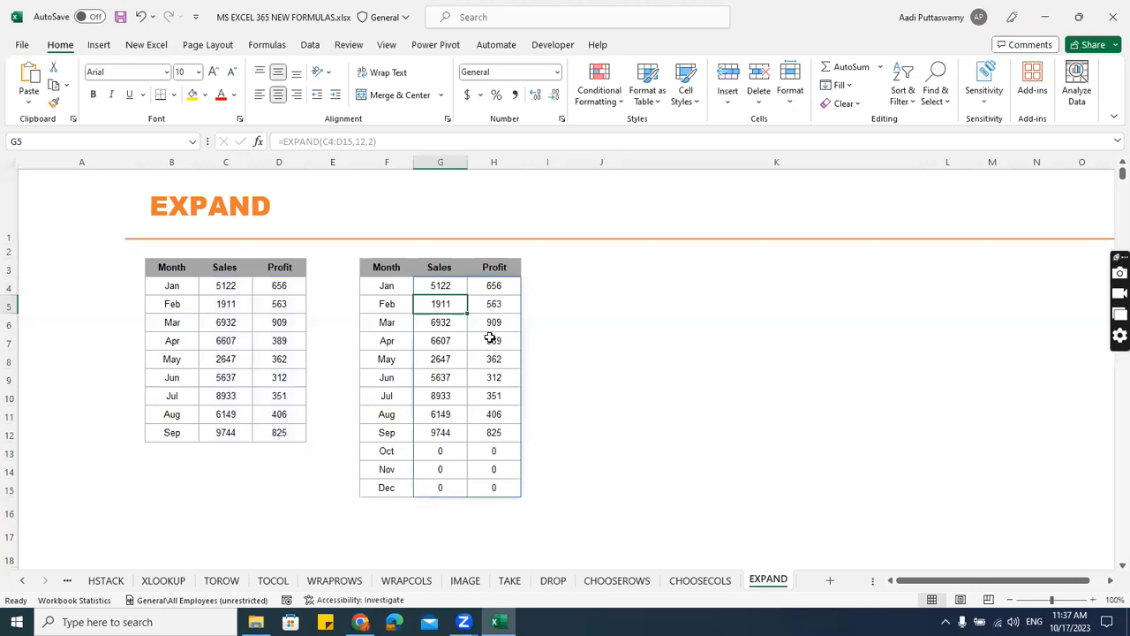
drag(445, 284, 529, 482)
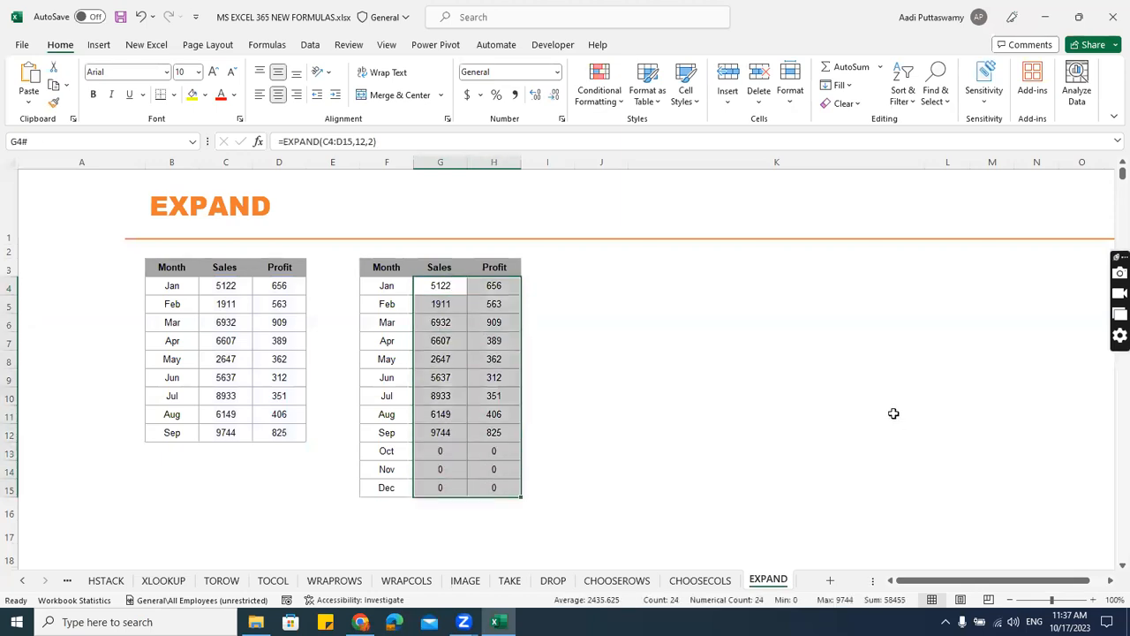
click(471, 303)
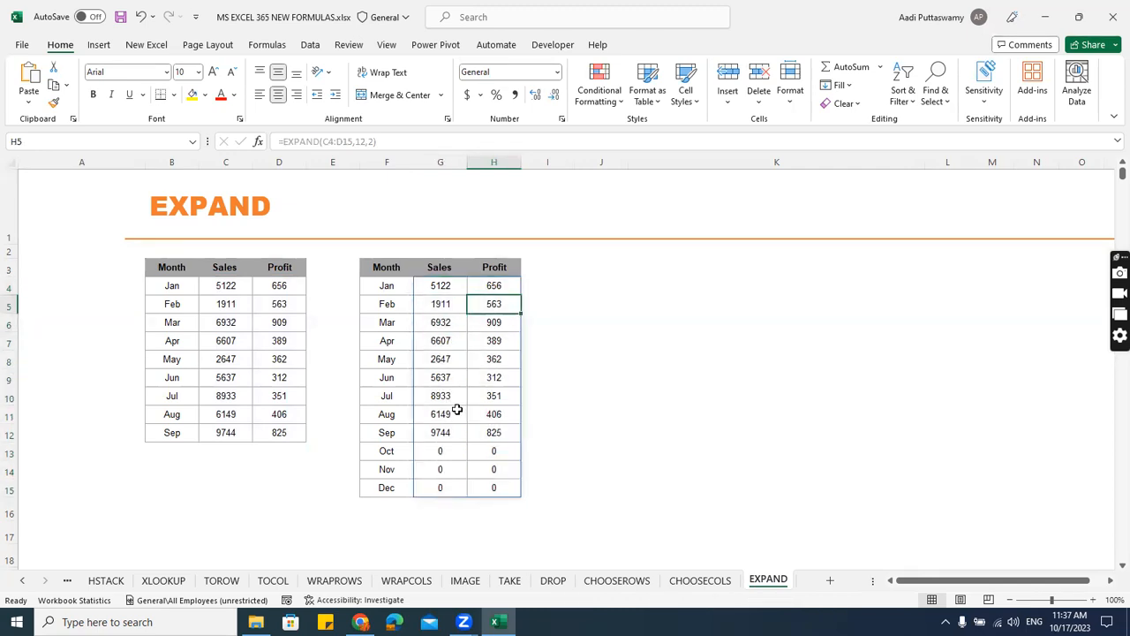
Extend the source table's months from Sep through Dec and copy the May–Jul Sales and Profit values into C13:D15.
click(181, 433)
drag(199, 442, 200, 495)
drag(225, 359, 272, 391)
key(ctrl+c)
click(228, 452)
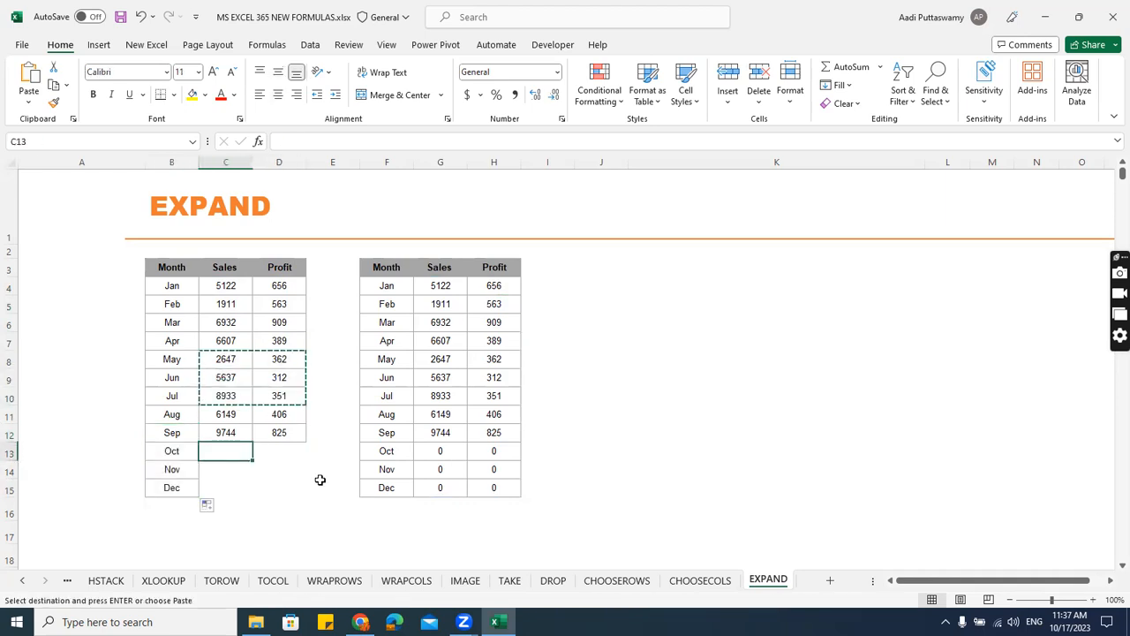
key(ctrl+v)
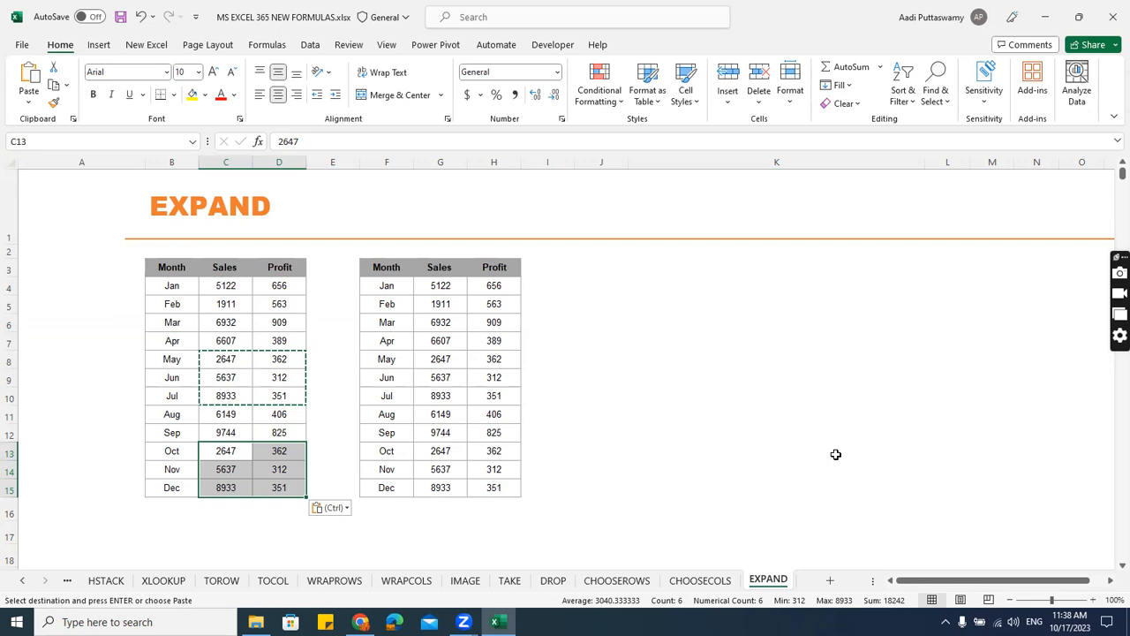
key(alt+Tab)
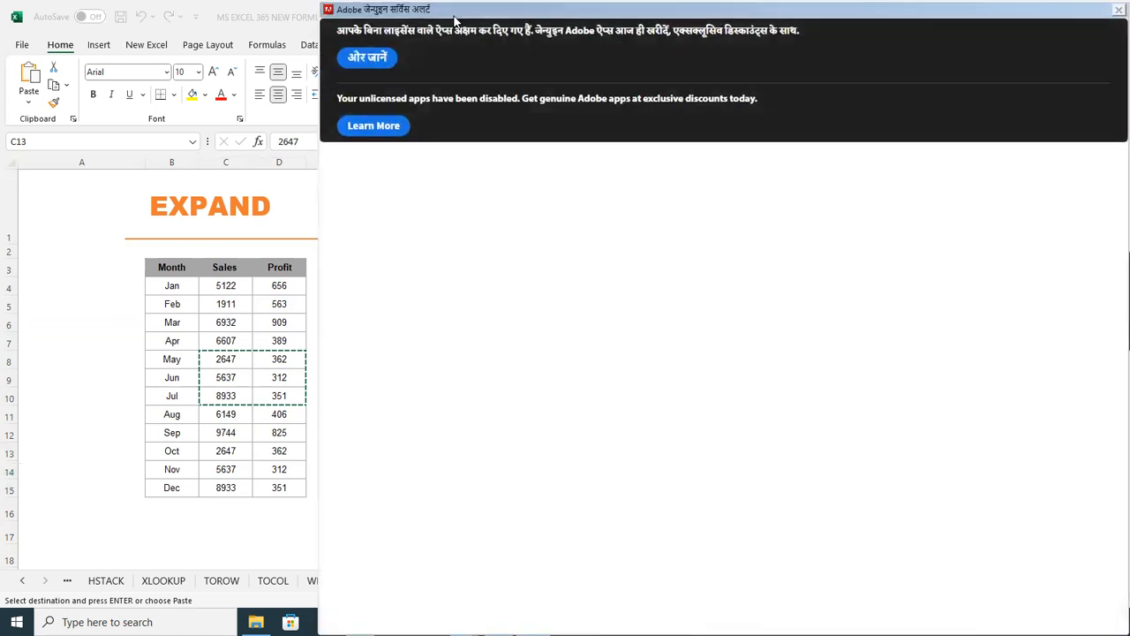
Switch to Chrome, open itasinc.in and go to the Microsoft 365 E5 Software page in the Softwares category.
drag(453, 10, 1129, 635)
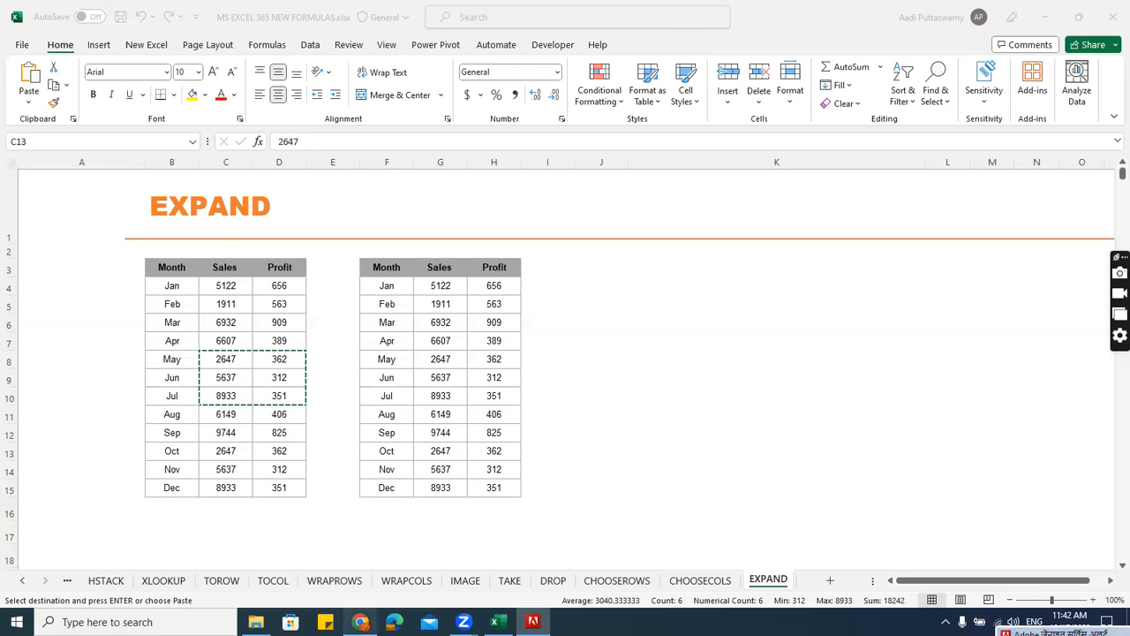
mouse_move(361, 622)
click(354, 565)
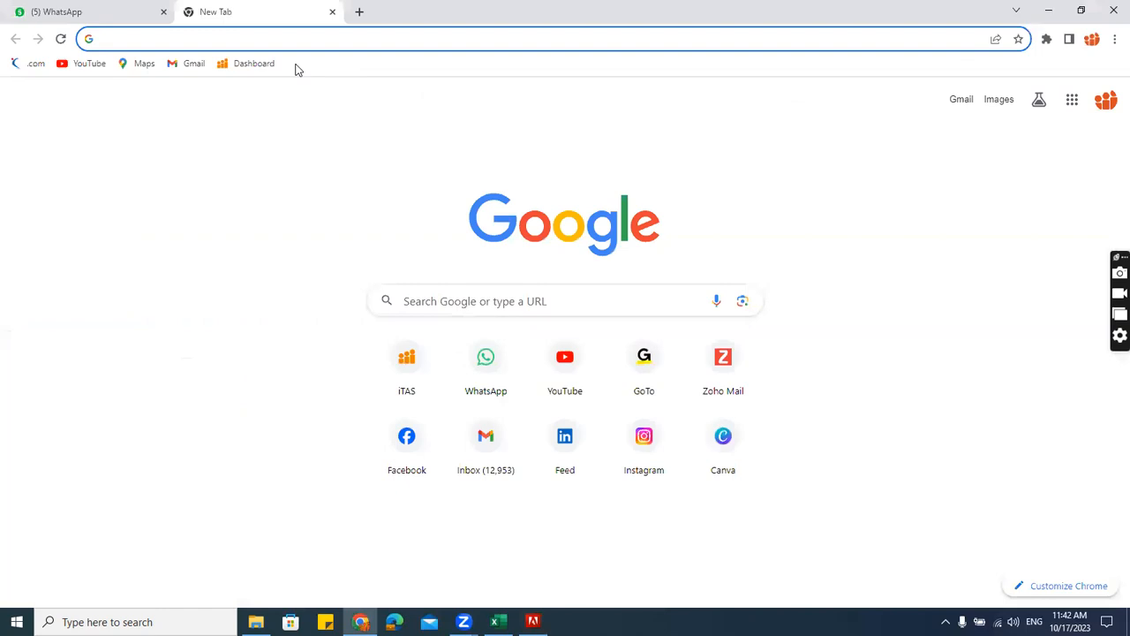
key(ctrl+l)
text(itas)
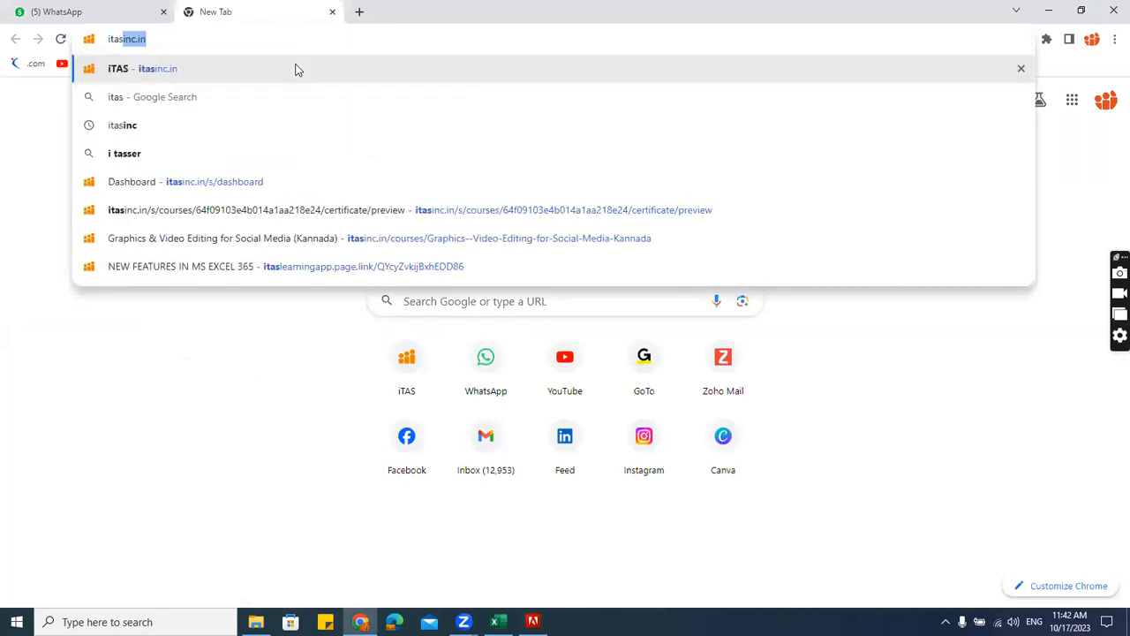
key(Return)
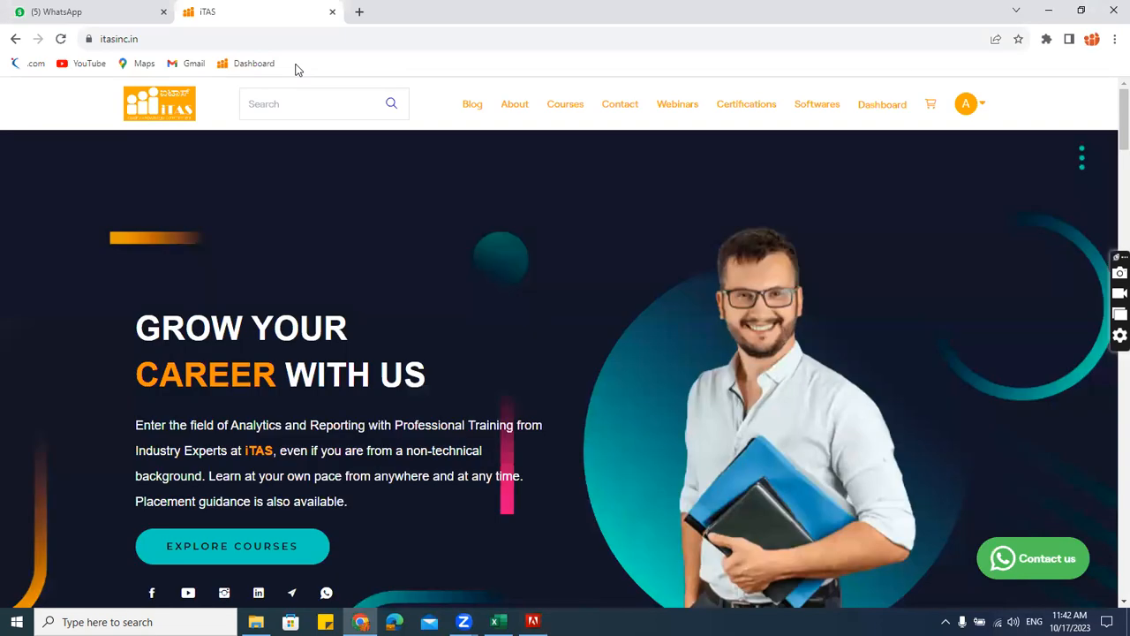
click(817, 104)
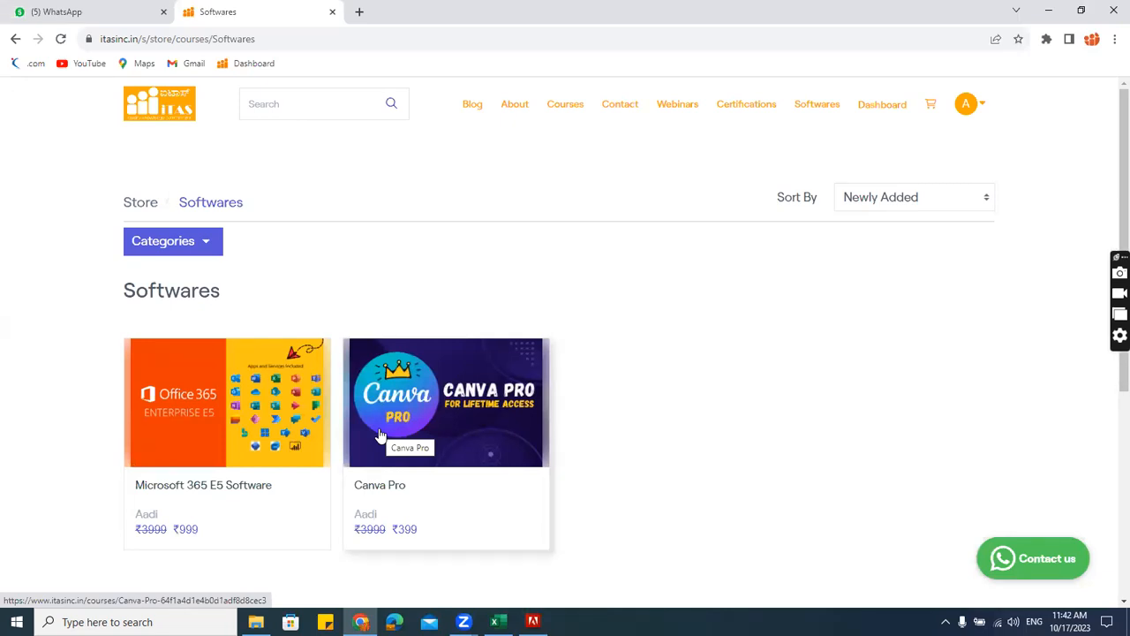
click(262, 411)
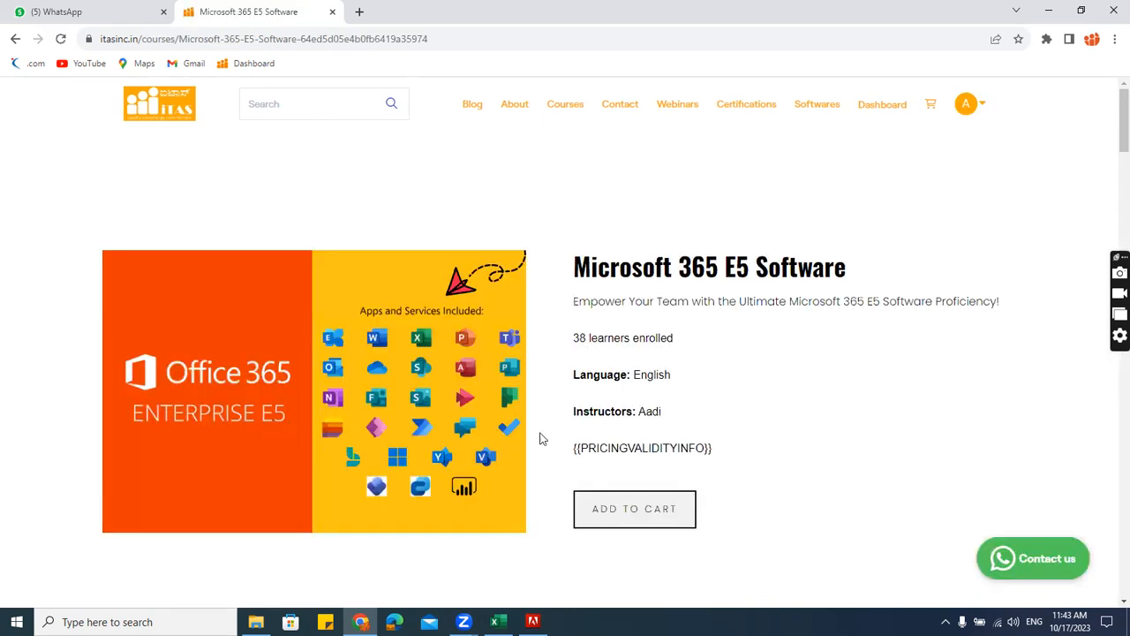
Examine the Microsoft 365 E5 Software page's list of included apps, its course curriculum and its web address.
scroll(676, 395, down, 15)
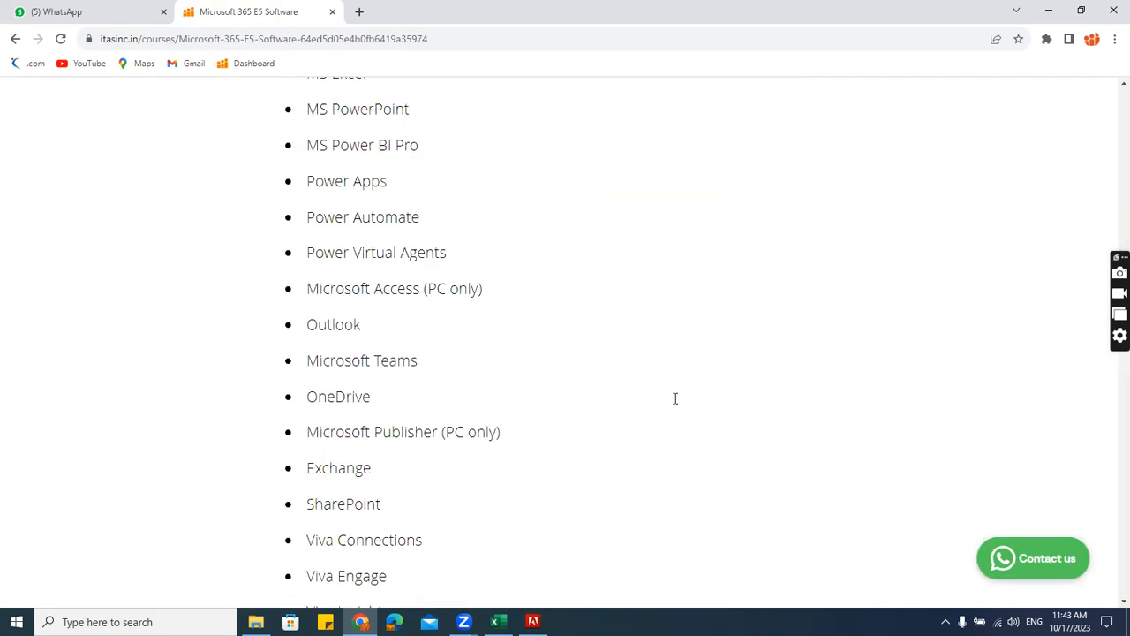
scroll(618, 388, up, 3)
drag(310, 251, 508, 472)
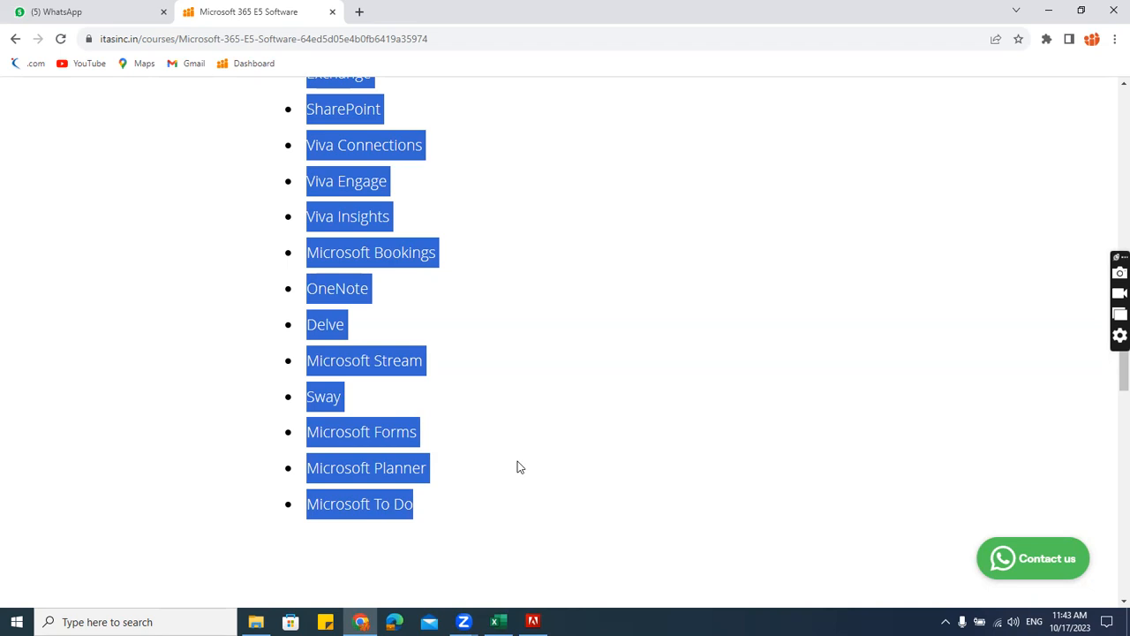
scroll(519, 466, down, 5)
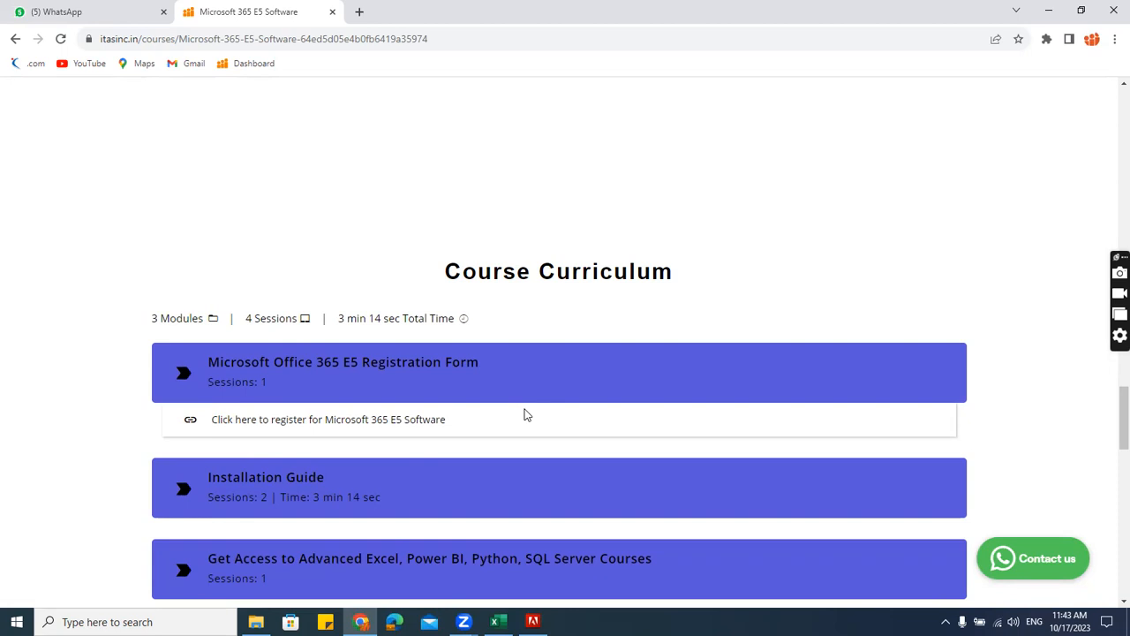
scroll(374, 415, down, 2)
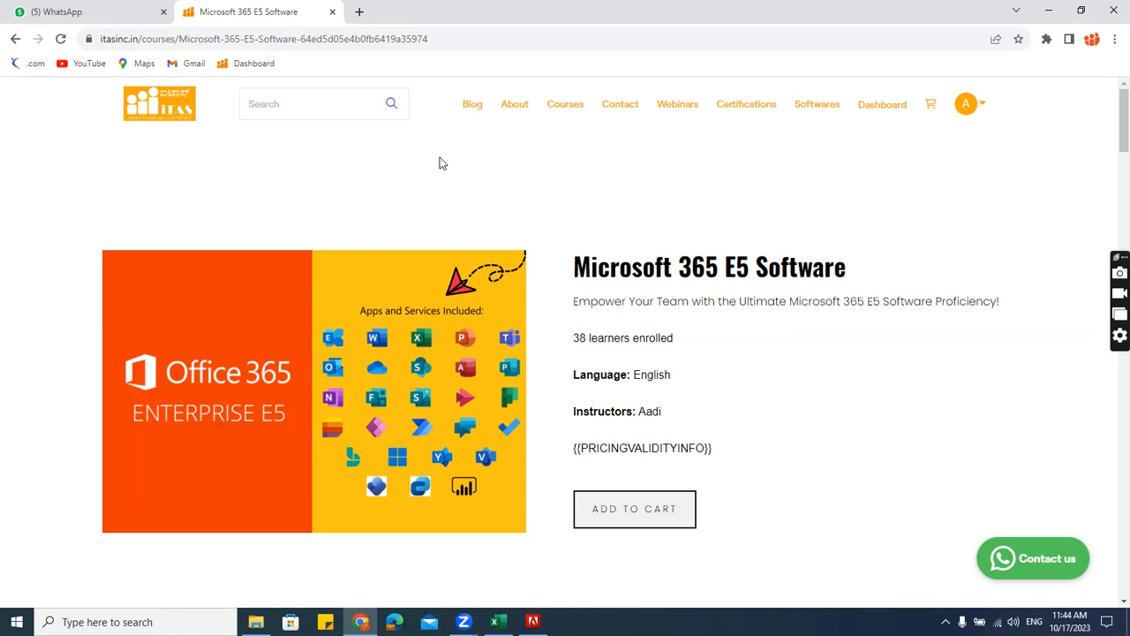
key(ctrl+l)
key(End)
key(ctrl+a)
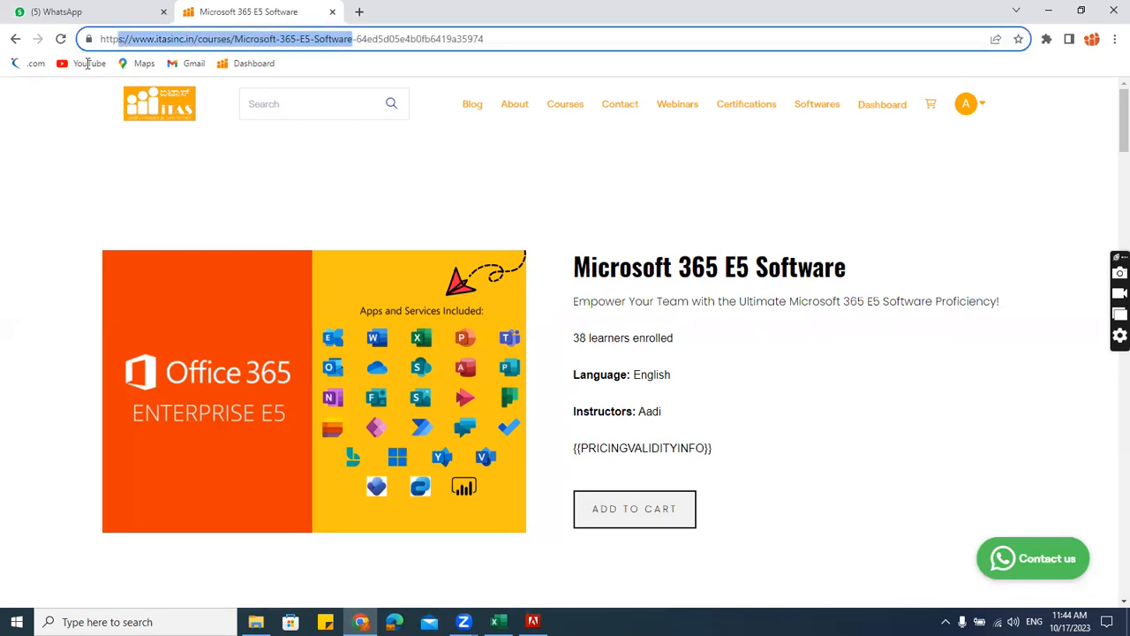
click(569, 239)
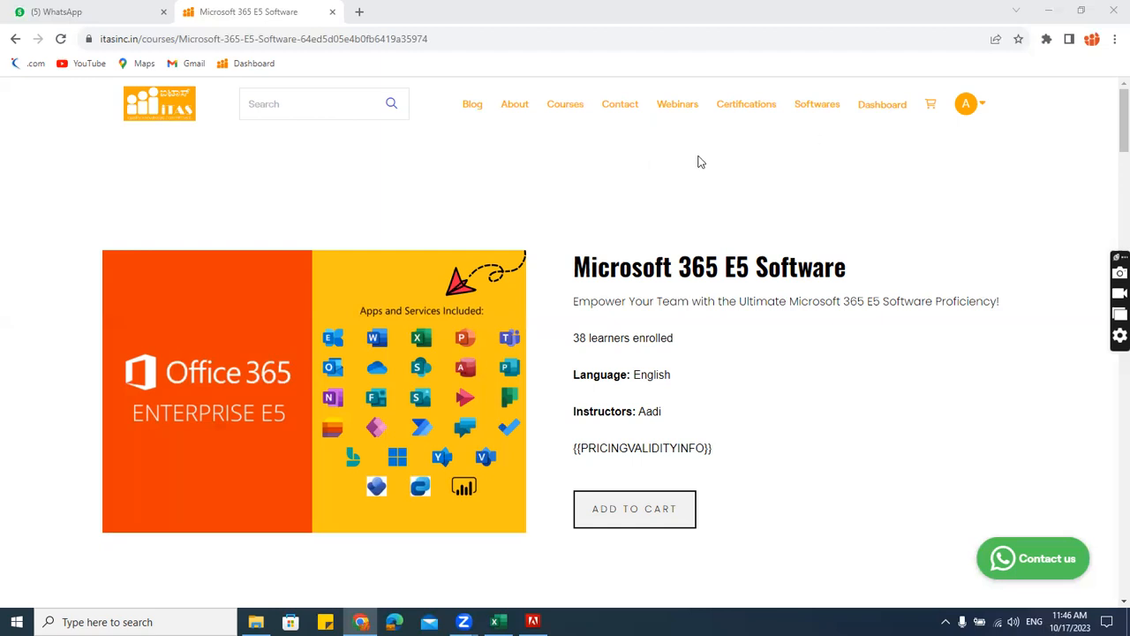
Switch back to Excel and inspect the XLOOKUP formula in D5 on the XLOOKUP sheet.
key(alt+Tab)
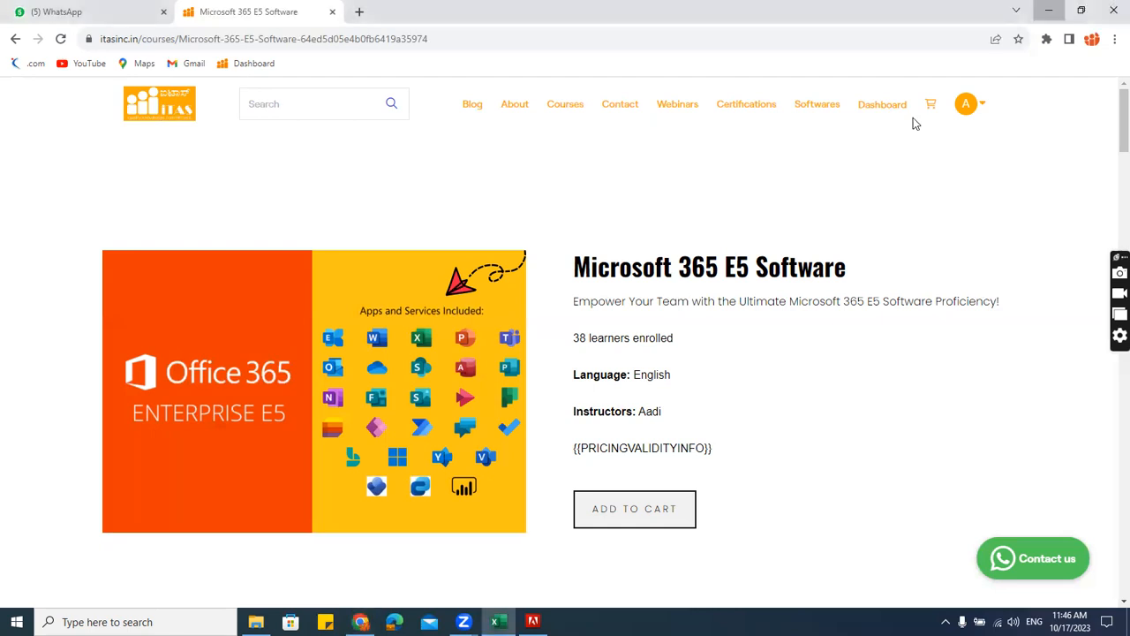
click(612, 287)
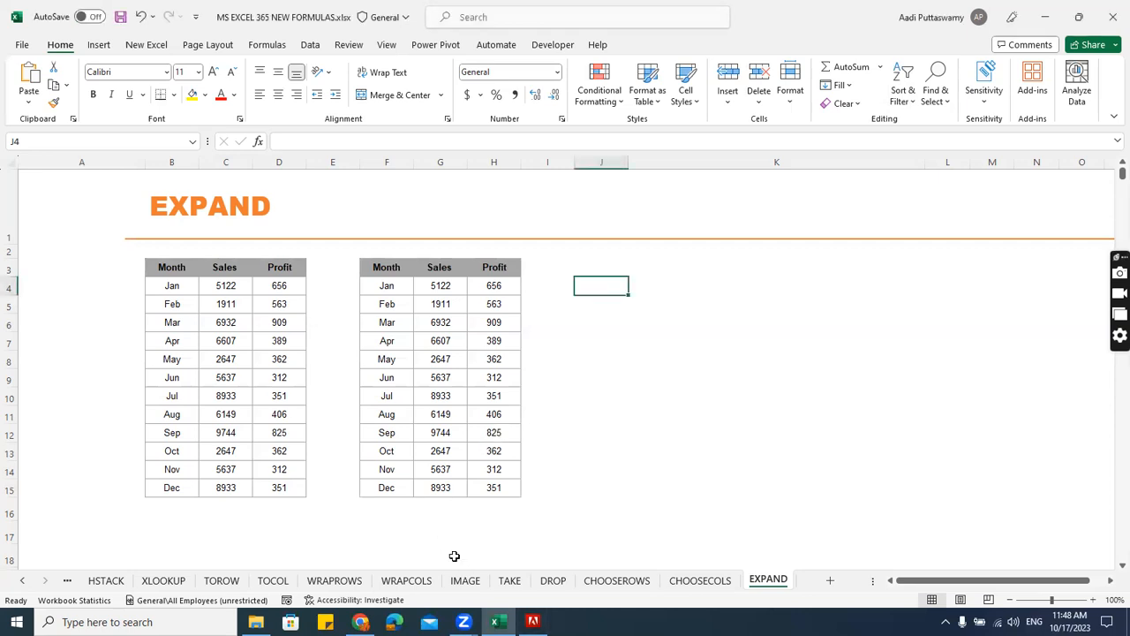
click(164, 580)
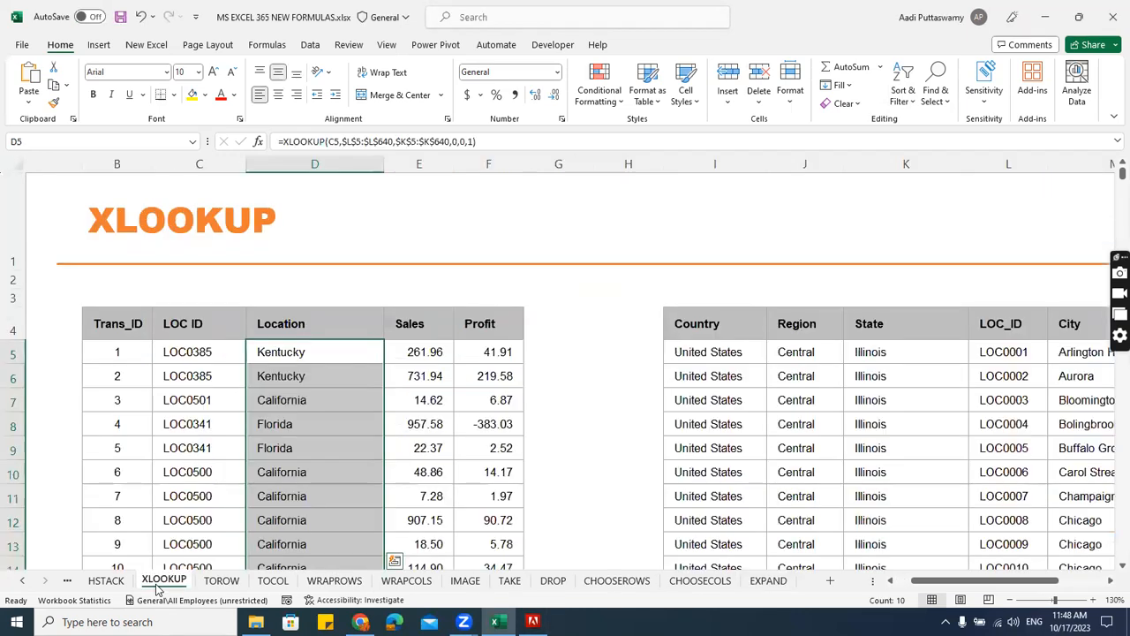
click(529, 351)
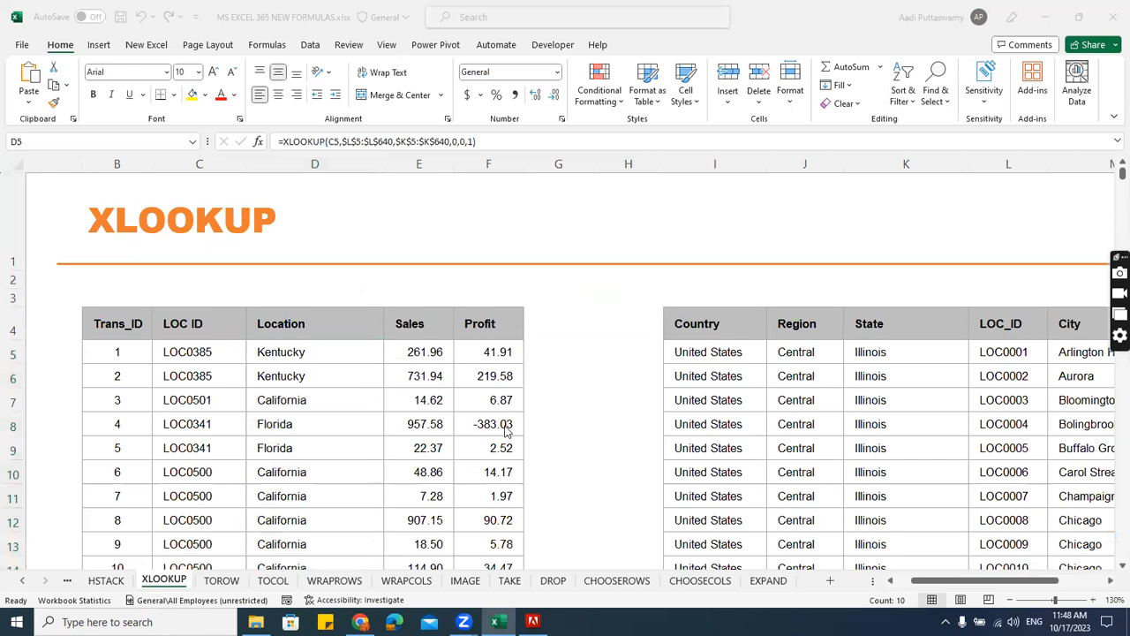
scroll(459, 437, down, 1)
double_click(314, 263)
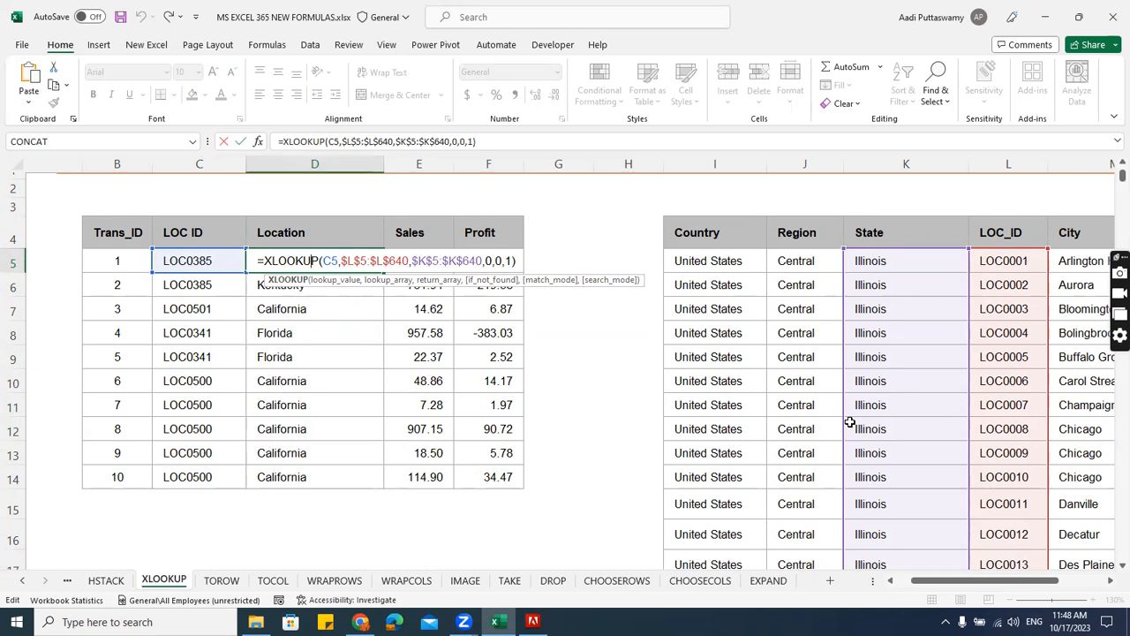
key(ctrl+Return)
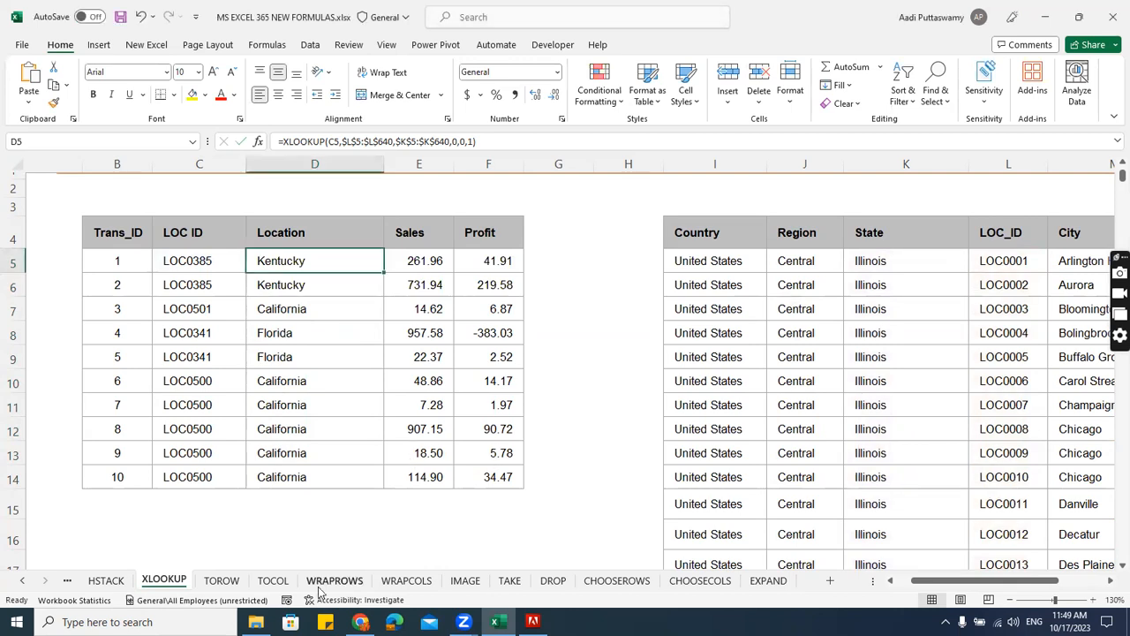
Bring up the UNIQUE BY ROW sheet and inspect the UNIQUE formula in E7.
click(22, 582)
click(22, 582)
click(22, 582)
click(22, 582)
click(22, 583)
click(22, 582)
click(22, 582)
click(305, 580)
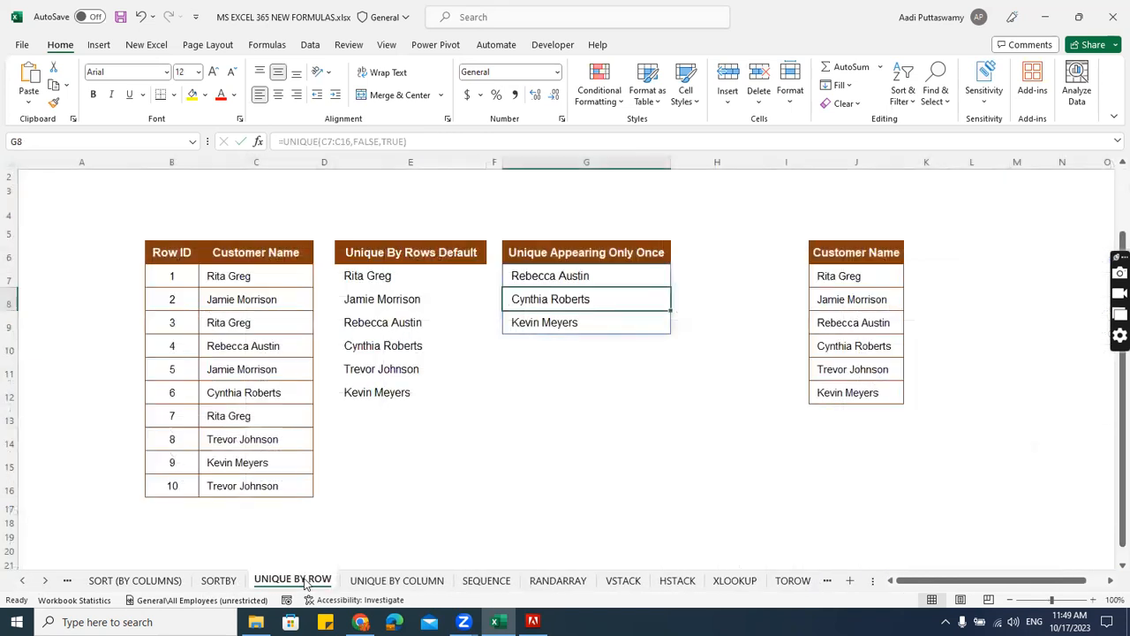
click(638, 6)
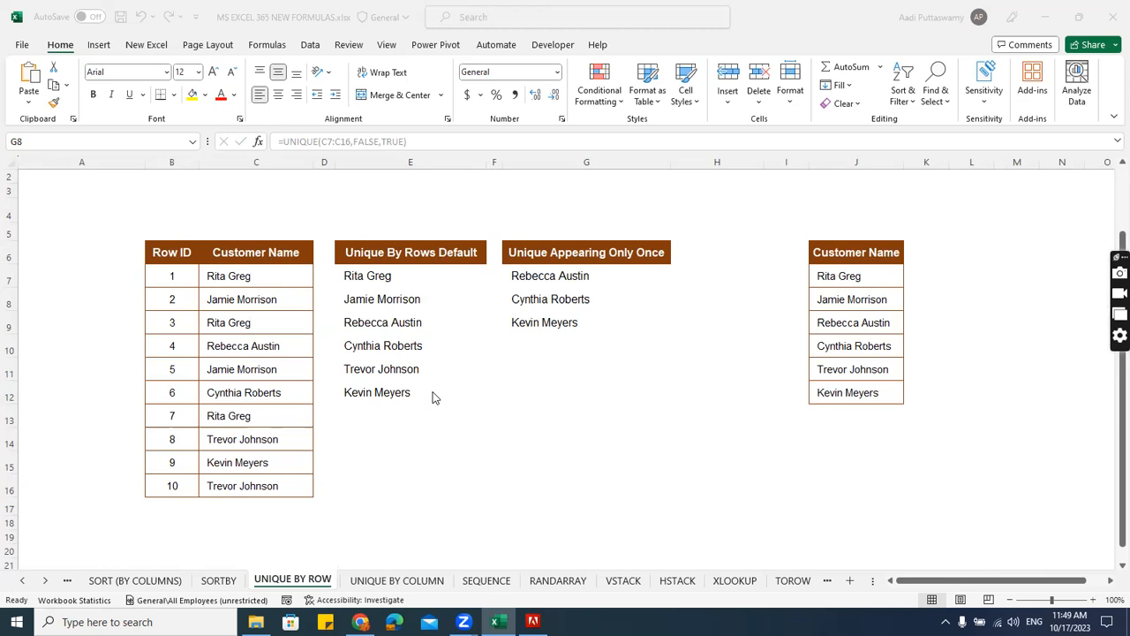
click(399, 281)
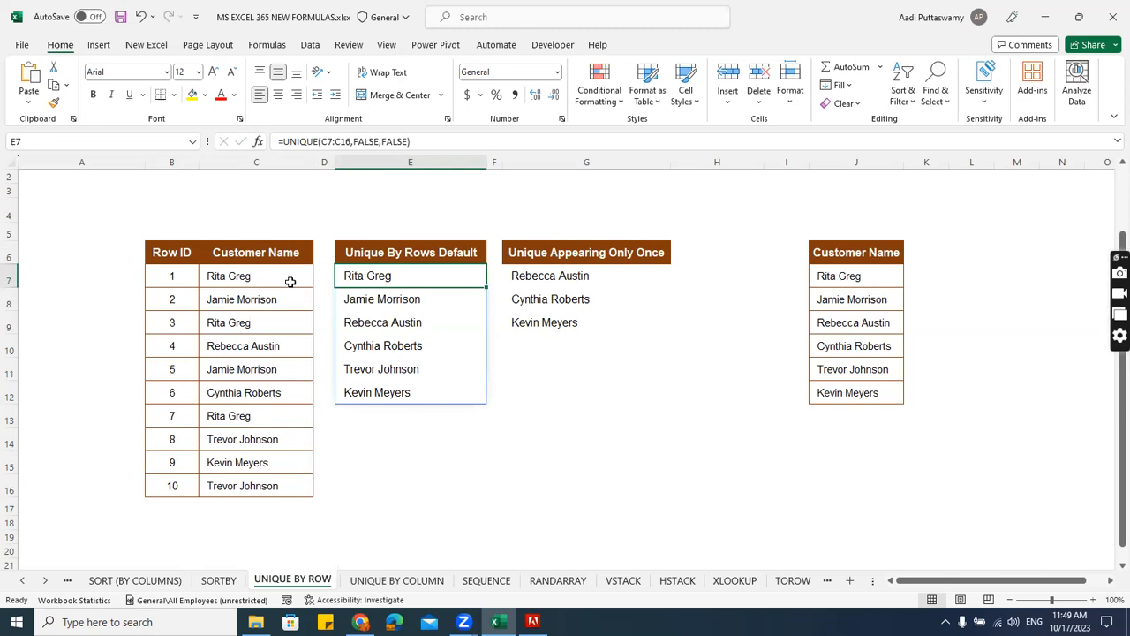
Replace the second customer's name in C8 with the first customer's name in reversed order, surname first.
double_click(264, 275)
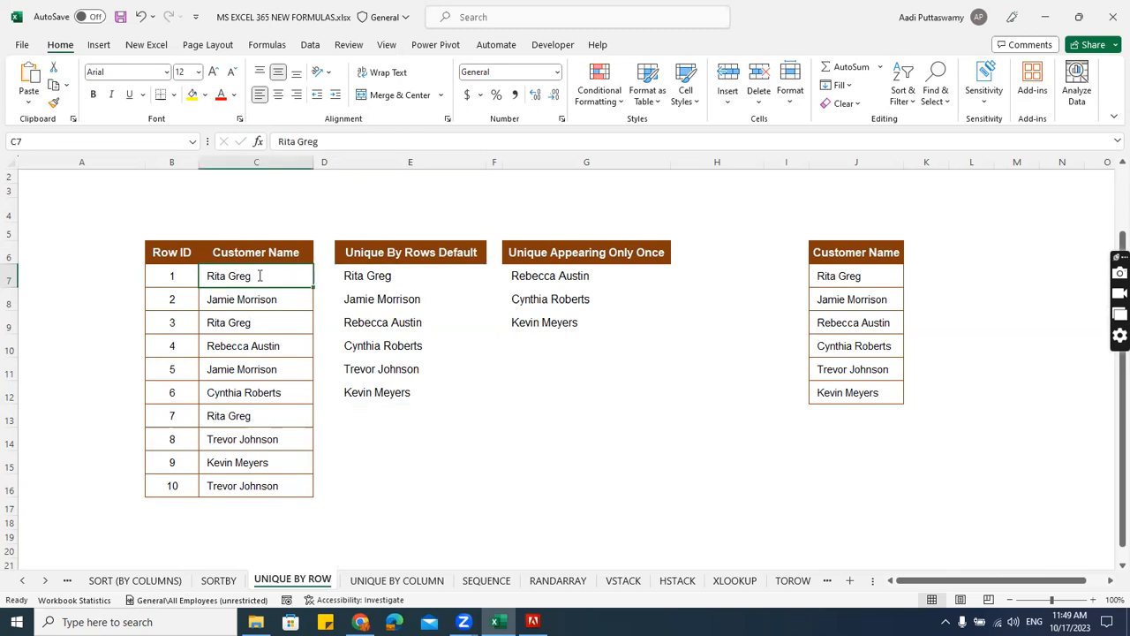
drag(265, 275, 206, 277)
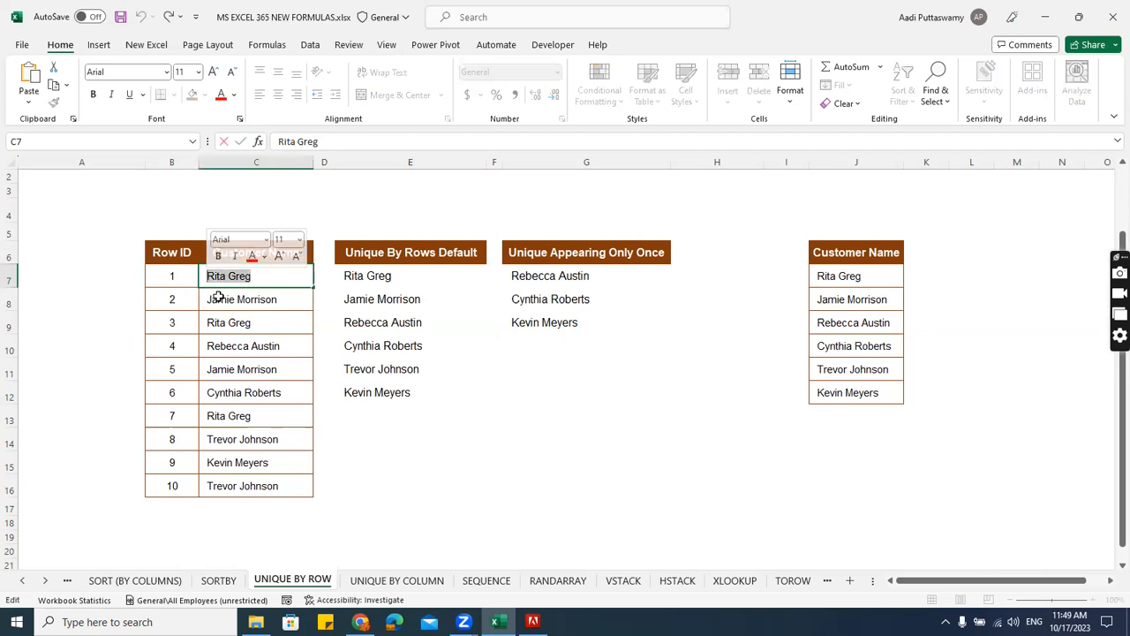
click(220, 300)
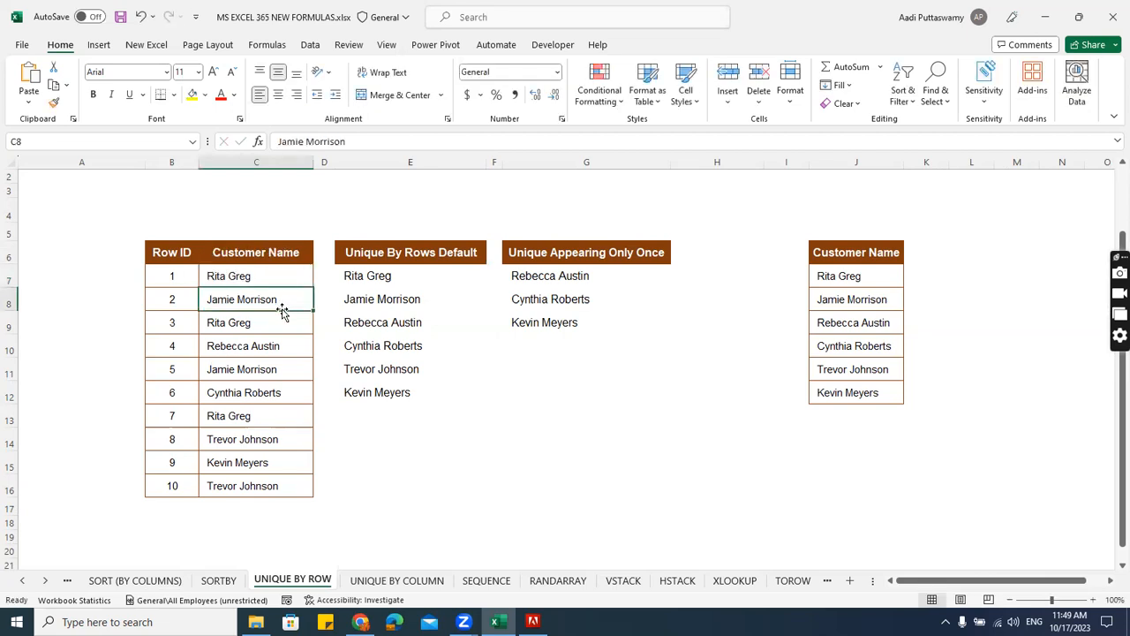
text(Greg Rita)
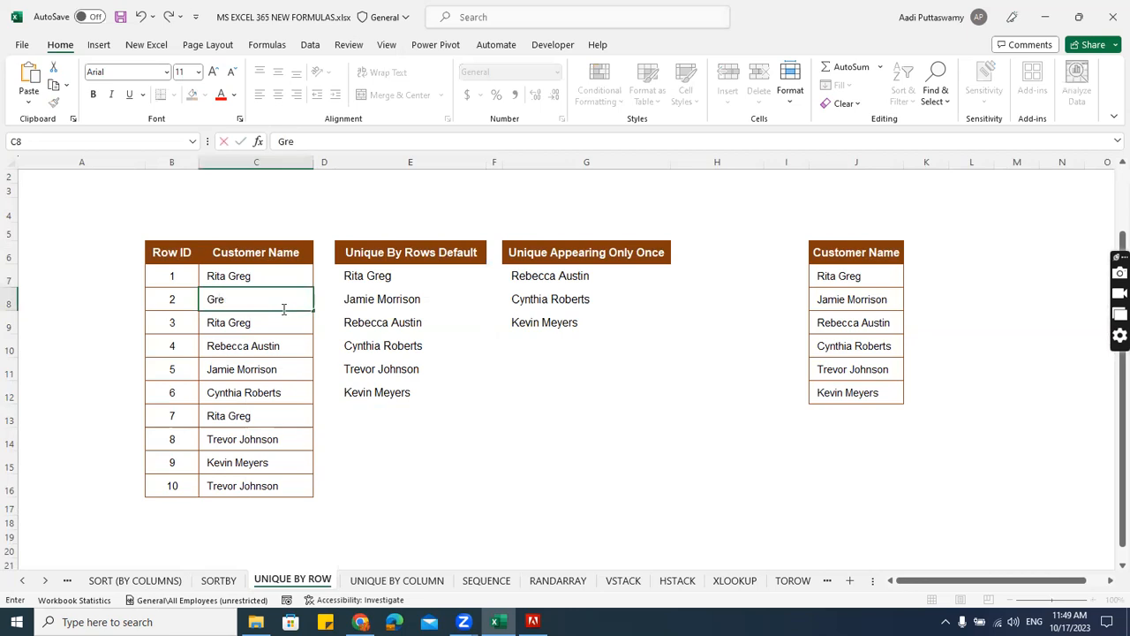
key(Return)
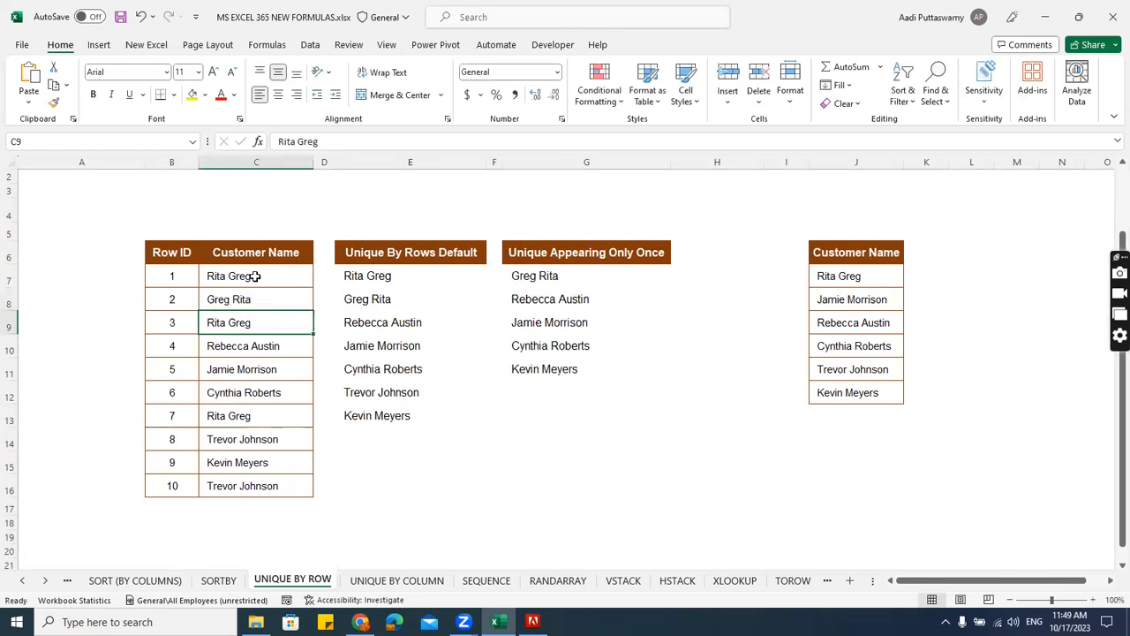
Insert a comma between the two parts of the customer names in C7 and C8.
double_click(252, 276)
key(BackSpace)
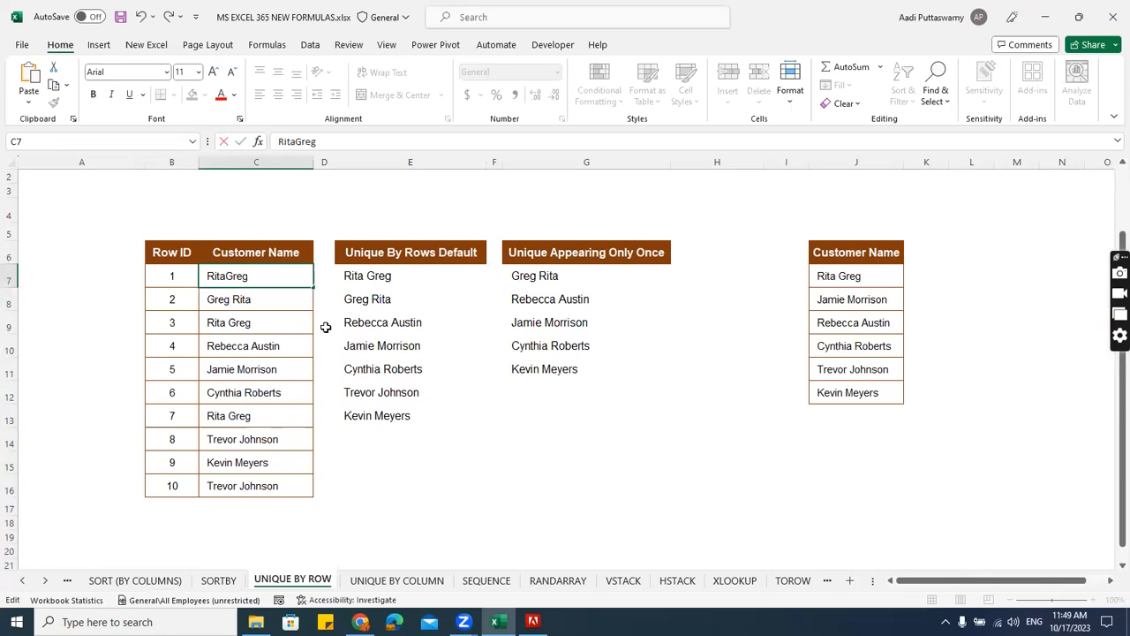
text(,)
key(Return)
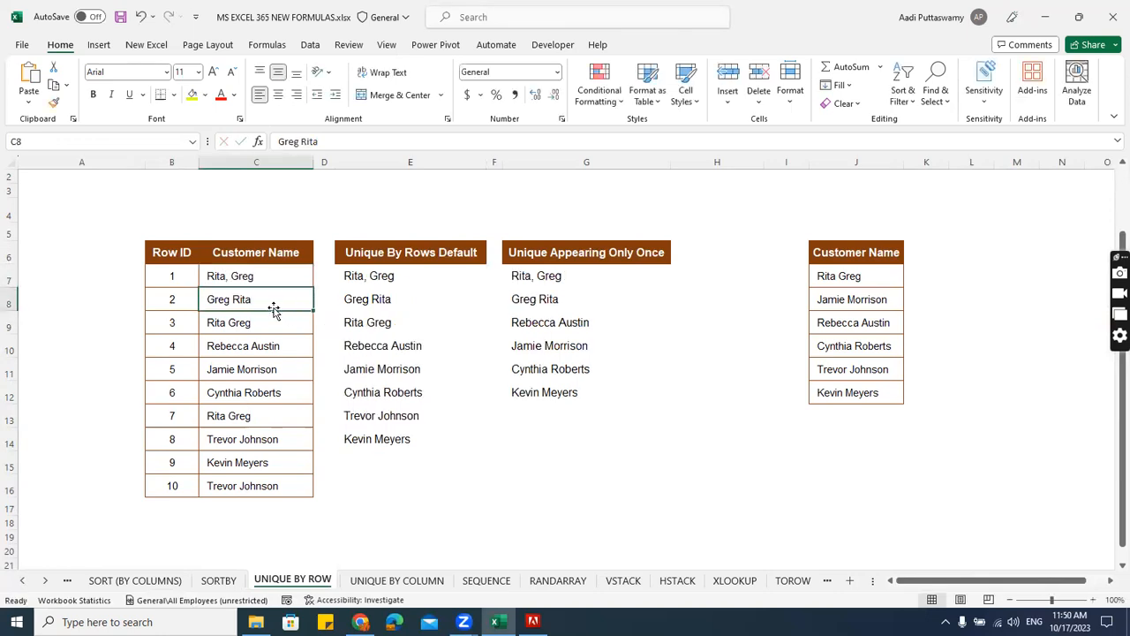
double_click(232, 299)
key(BackSpace)
text(,)
key(Return)
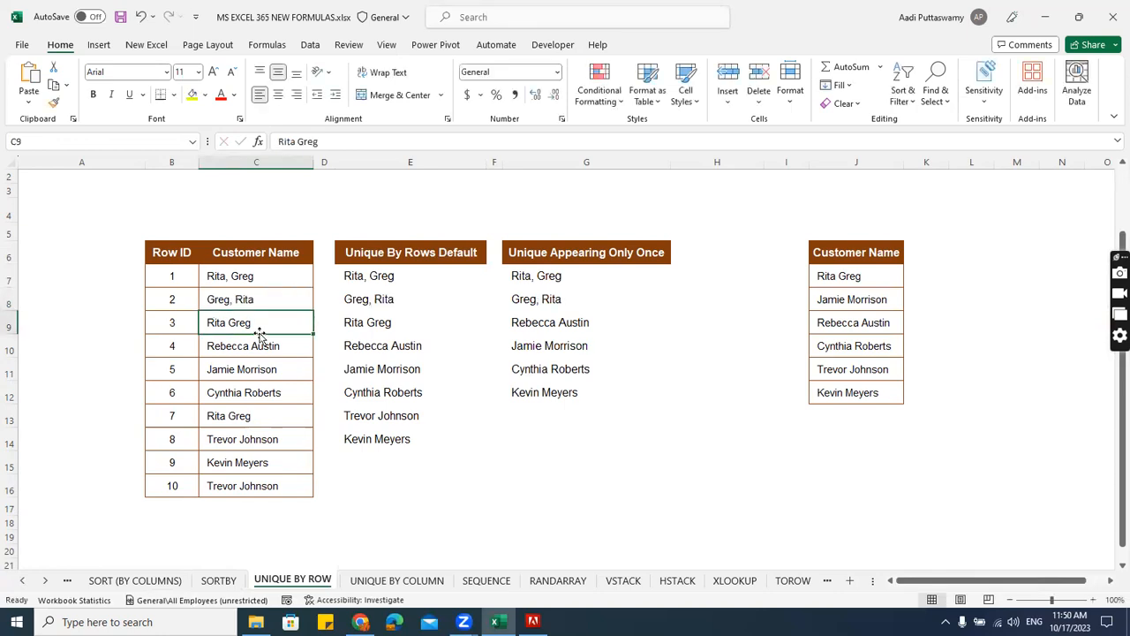
Compare the comma-separated names in C7:C8 with the matching entries in both UNIQUE result lists.
drag(273, 274, 277, 305)
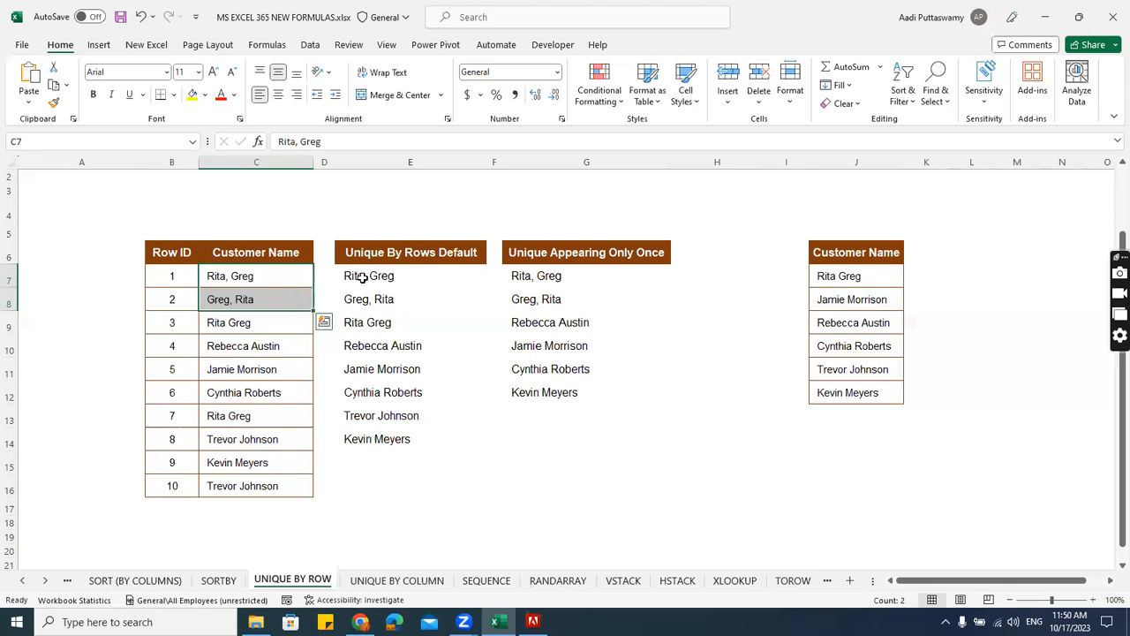
drag(377, 277, 395, 432)
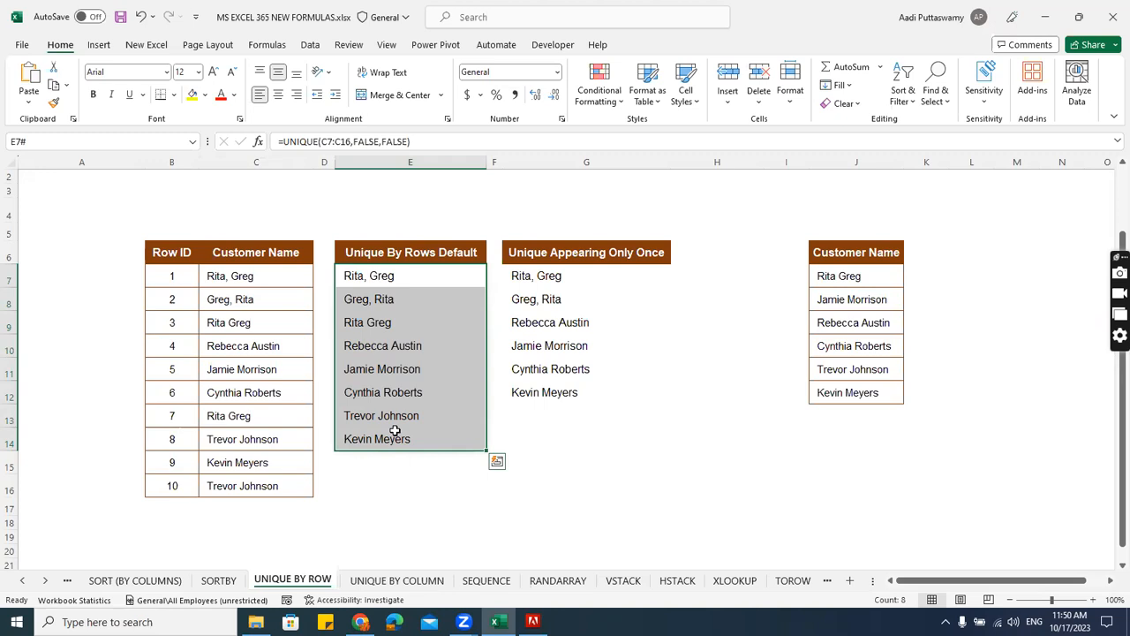
drag(283, 278, 283, 294)
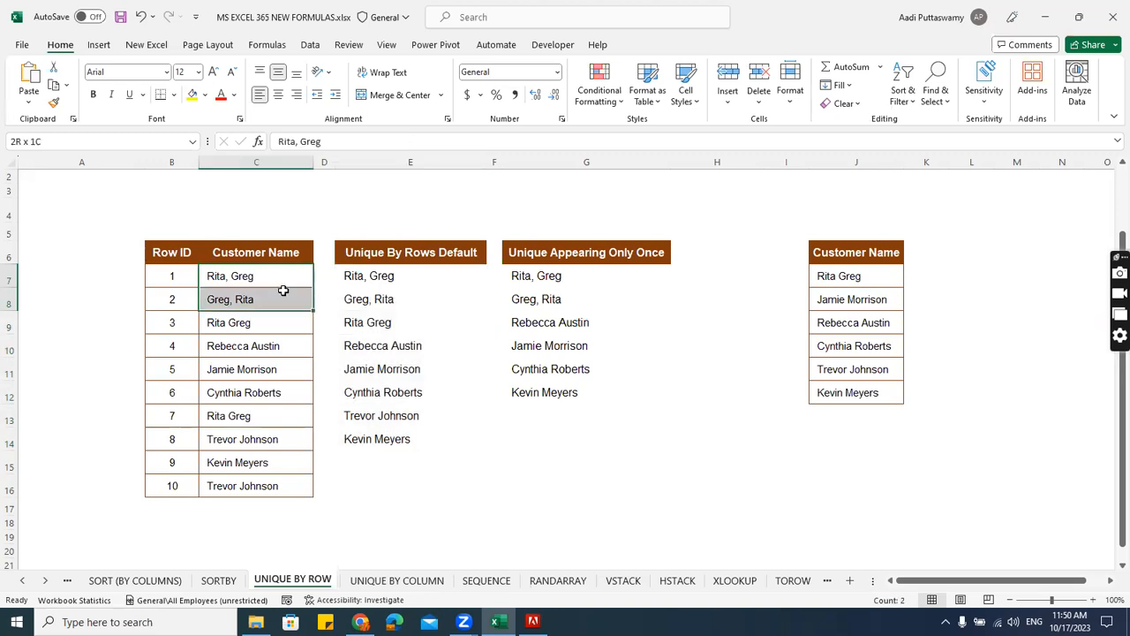
drag(385, 277, 383, 297)
drag(540, 274, 540, 300)
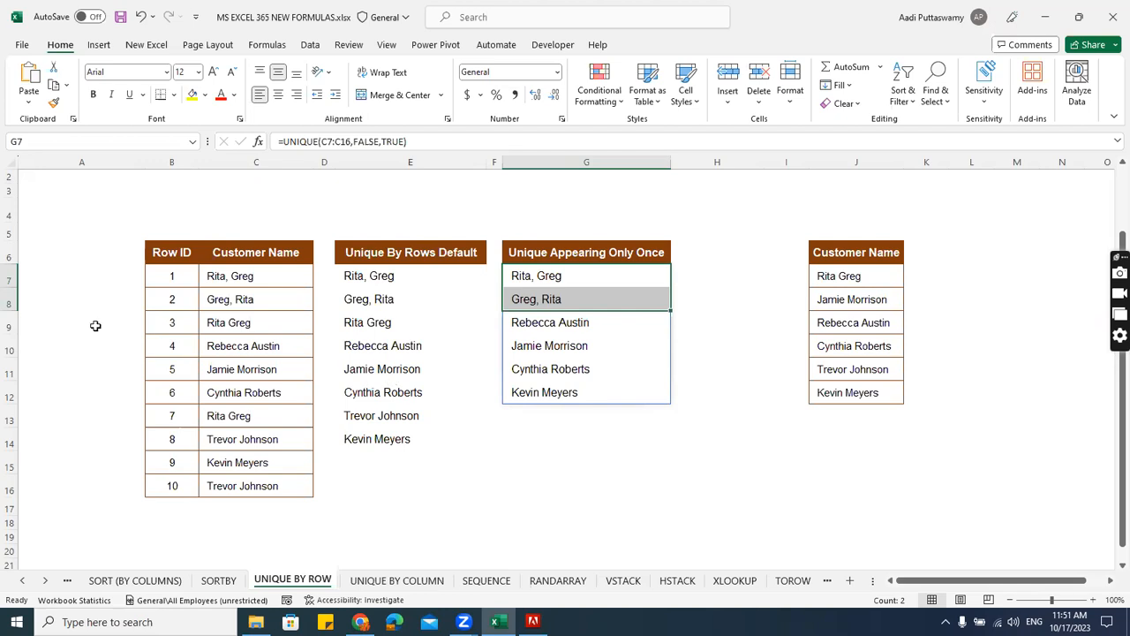
Compare the Row ID and Customer Name entries of rows 1 and 3 in the source table.
drag(187, 280, 270, 485)
drag(227, 320, 176, 320)
drag(177, 279, 235, 276)
drag(222, 323, 184, 325)
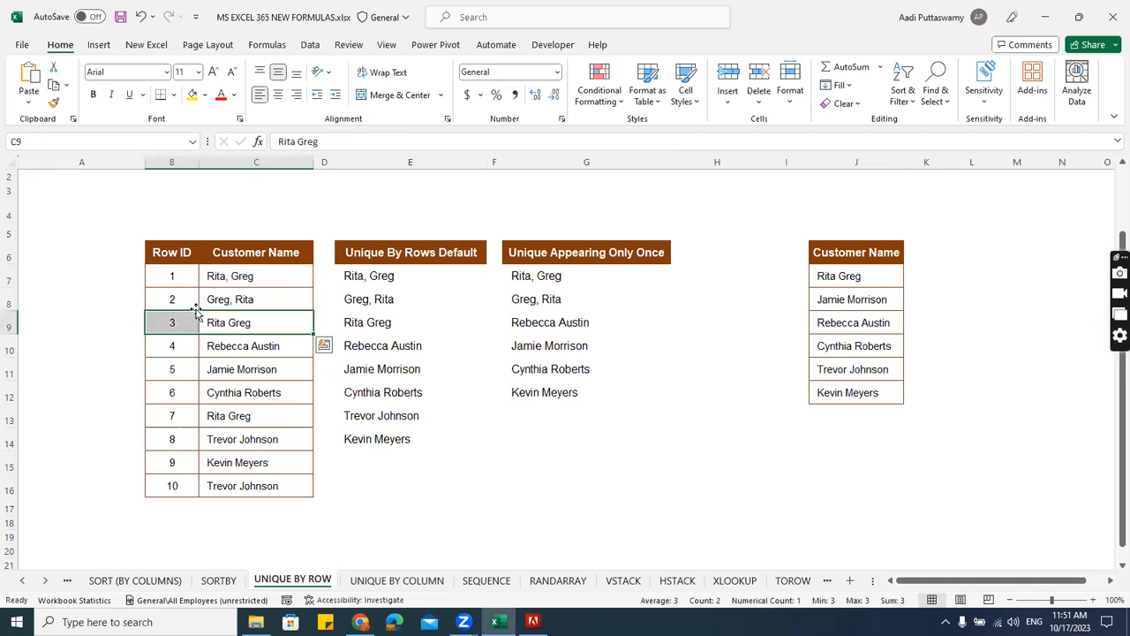
drag(174, 275, 228, 278)
drag(159, 324, 278, 324)
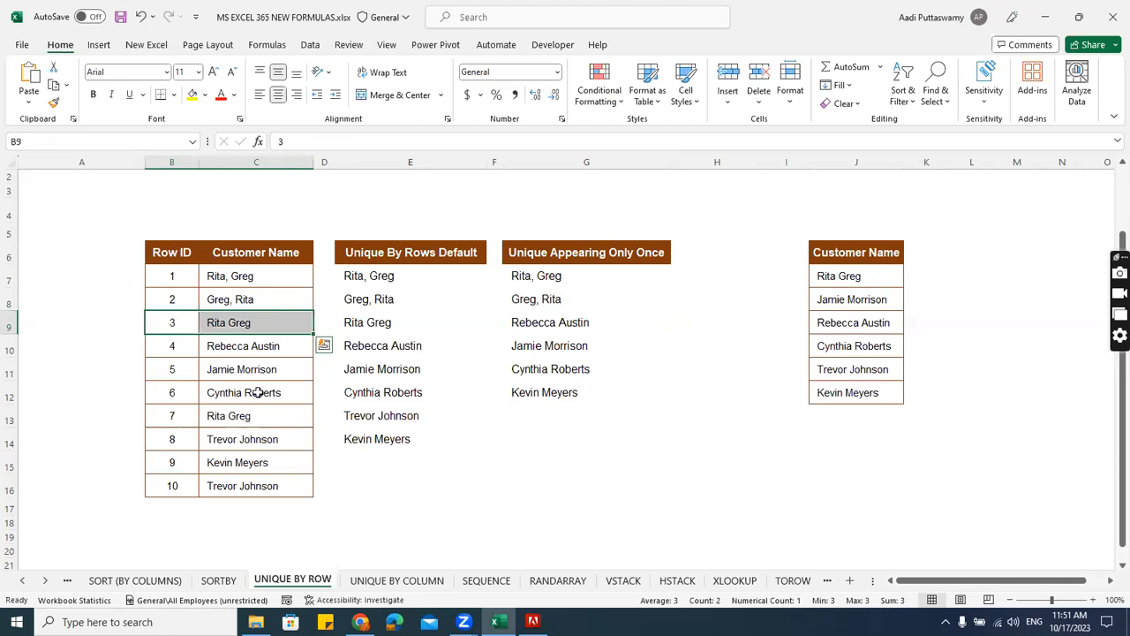
Fill the comma-separated customer name from C7 down through C9, then select the first three table records in B7:C9.
drag(268, 281, 265, 316)
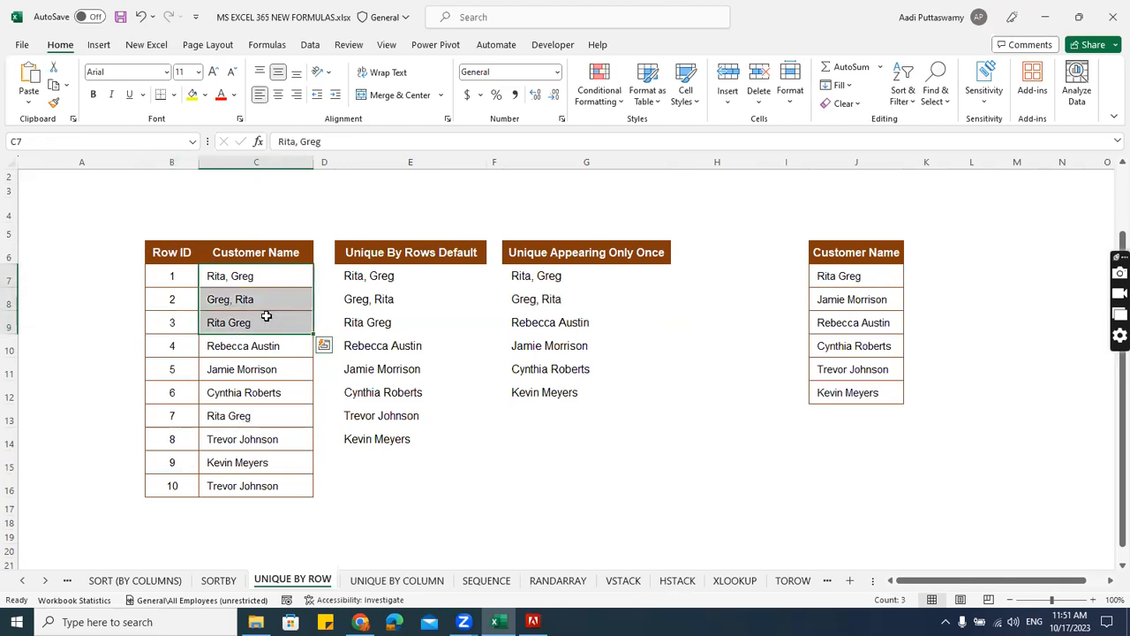
key(ctrl+d)
click(262, 306)
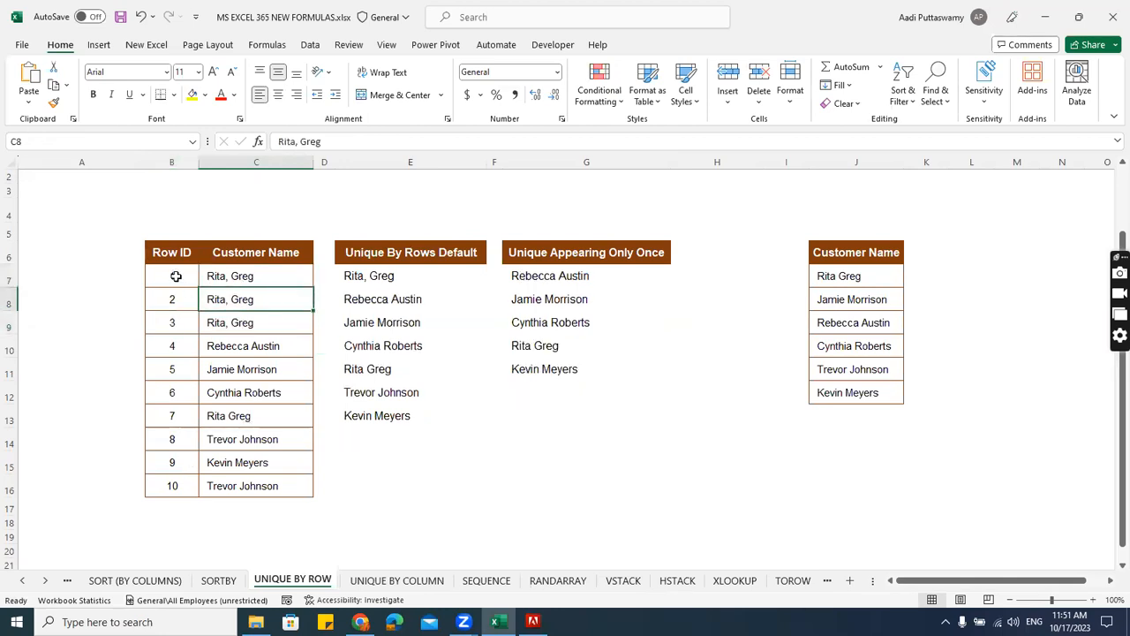
drag(176, 277, 235, 323)
drag(183, 275, 238, 322)
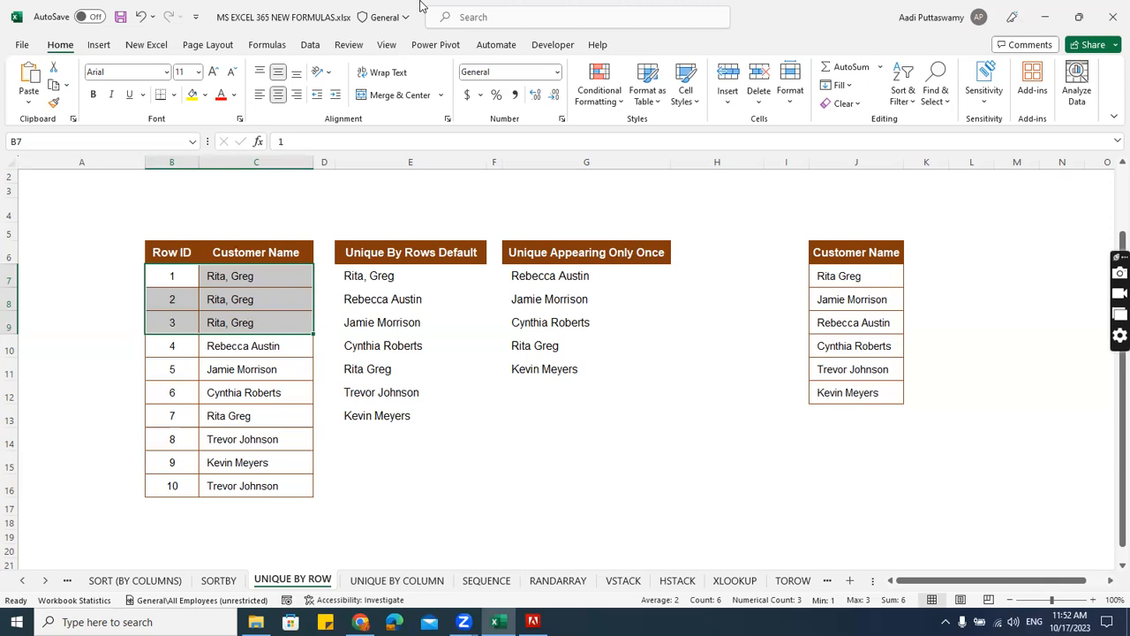
Switch to Telegram Desktop and open the found #DataDrivenSuccess message in the iTAS - DATA SCIENCE, ANALYTICS & REPORTING channel.
click(946, 622)
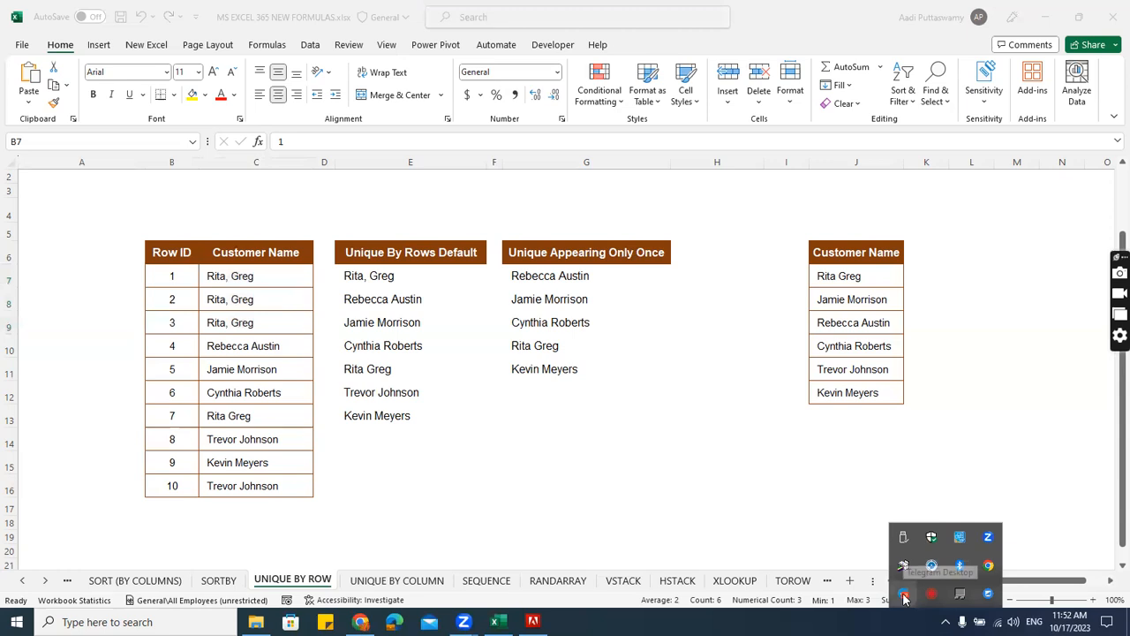
click(904, 598)
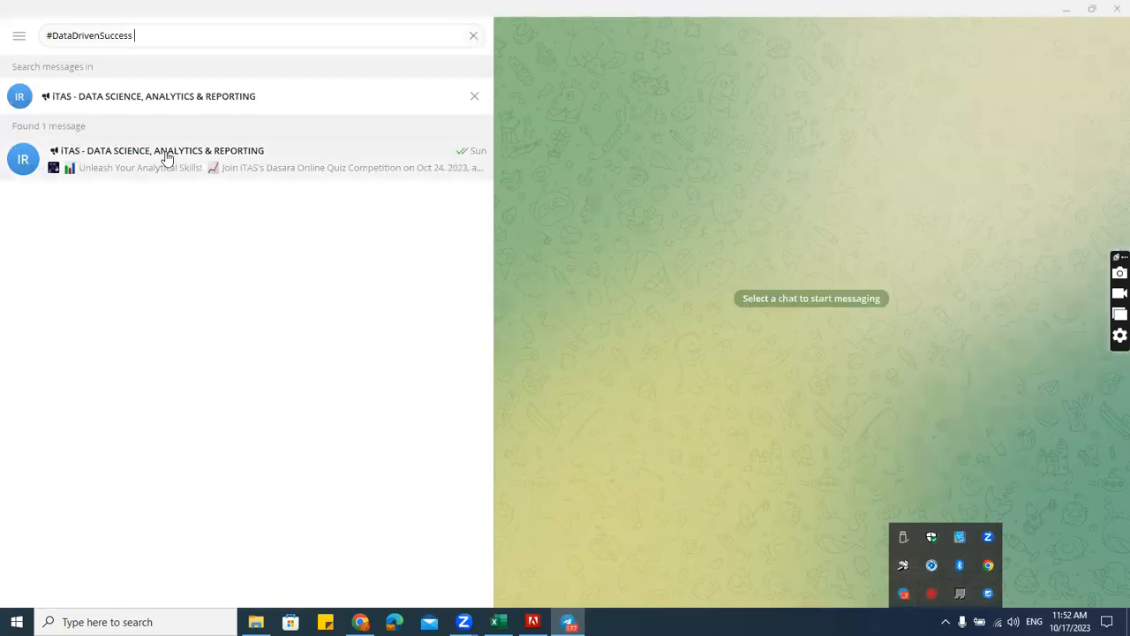
click(181, 163)
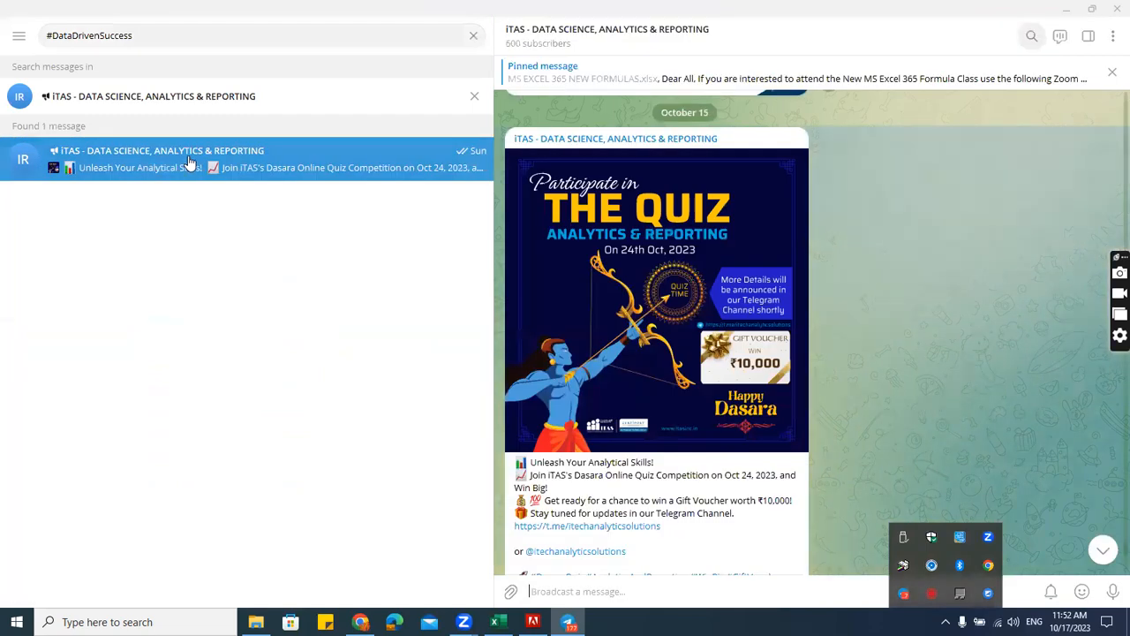
Copy the iTAS channel's invite link from its channel info, then close the info and show the desktop.
click(848, 82)
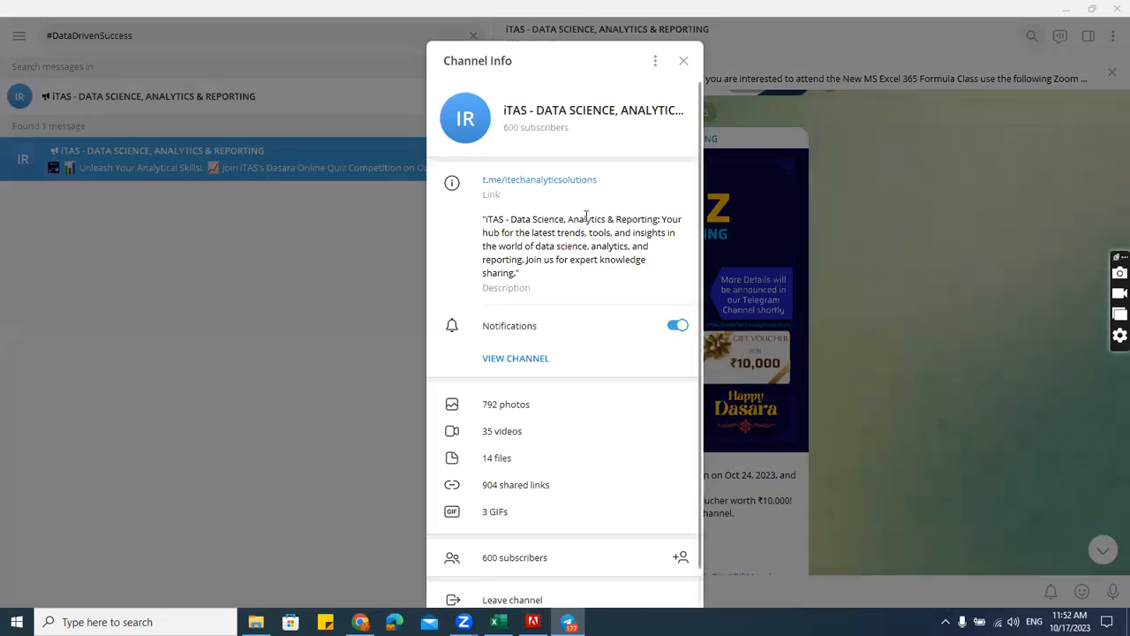
click(583, 181)
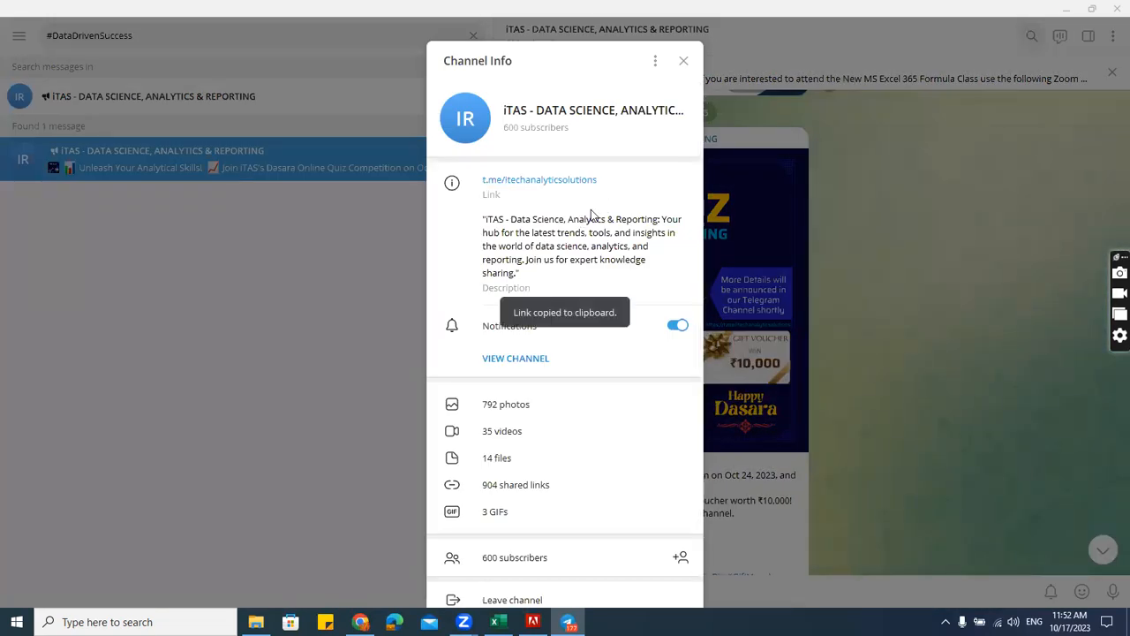
click(684, 60)
key(super+d)
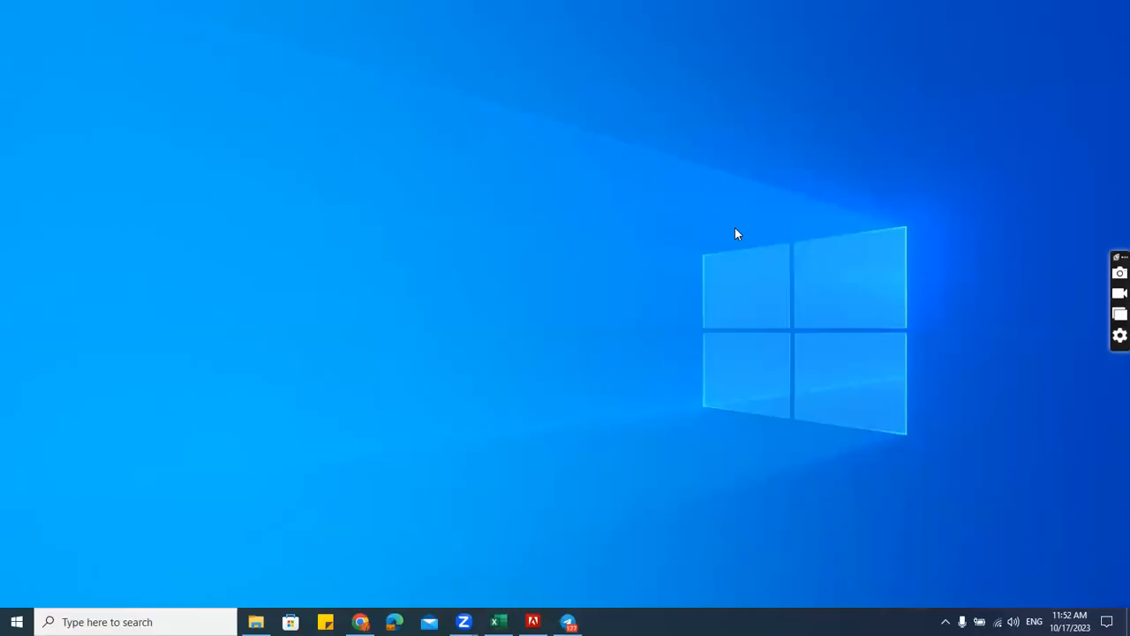